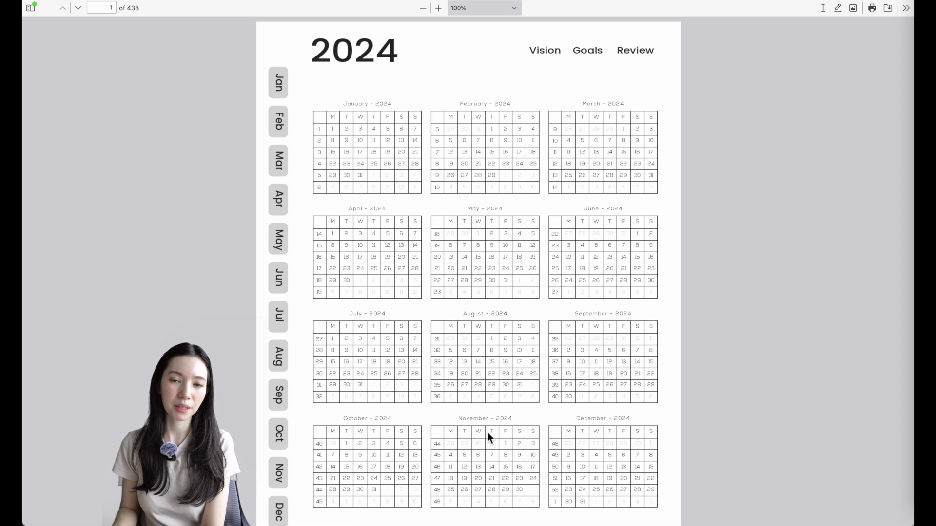
- Check the month links of the 2024 planner from March through August, and open the August 8 daily page
left_click(280, 156)
left_click(283, 199)
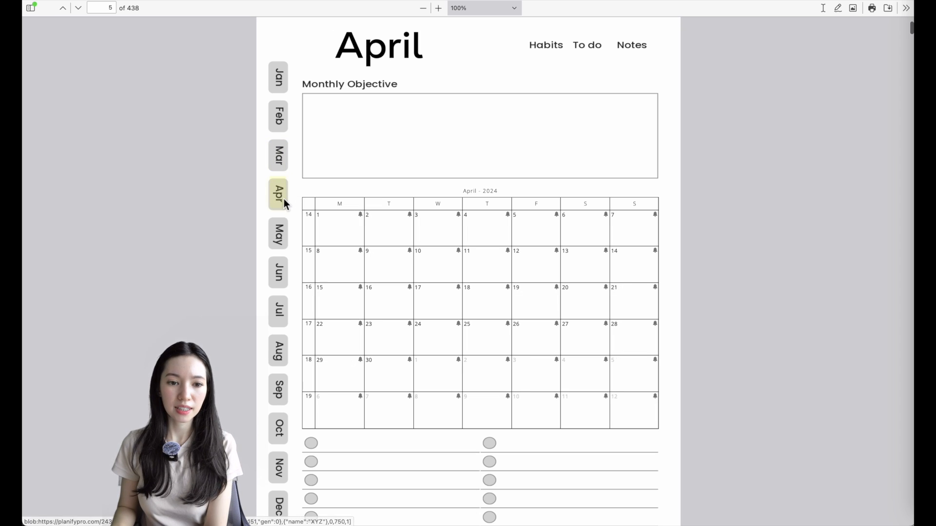
left_click(280, 234)
left_click(282, 281)
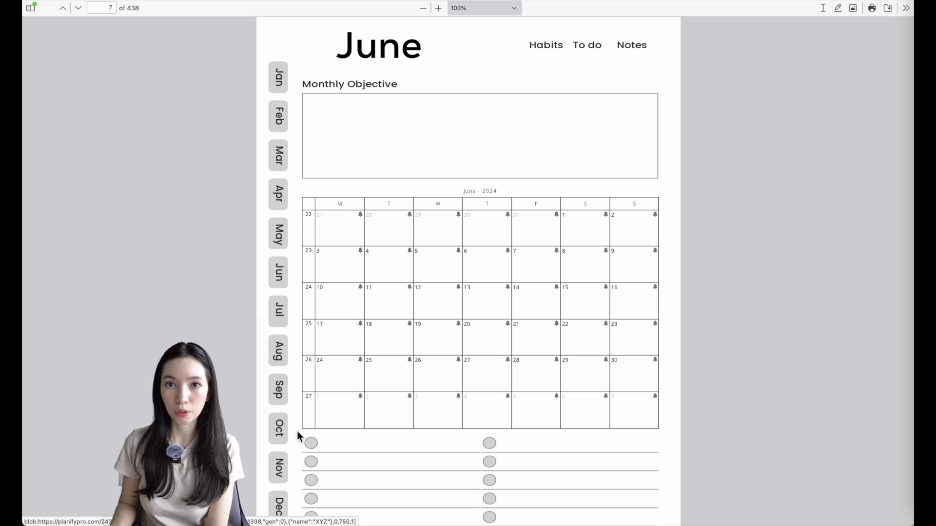
left_click(281, 347)
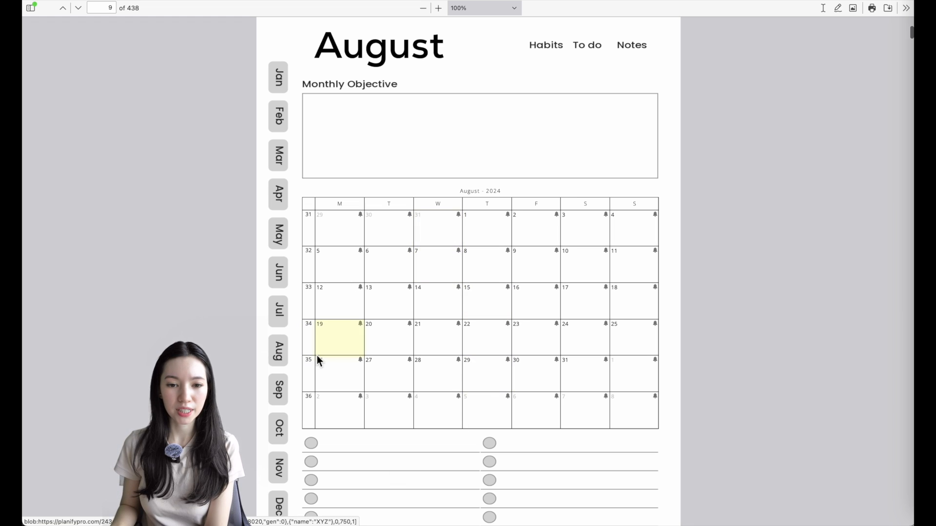
left_click(490, 270)
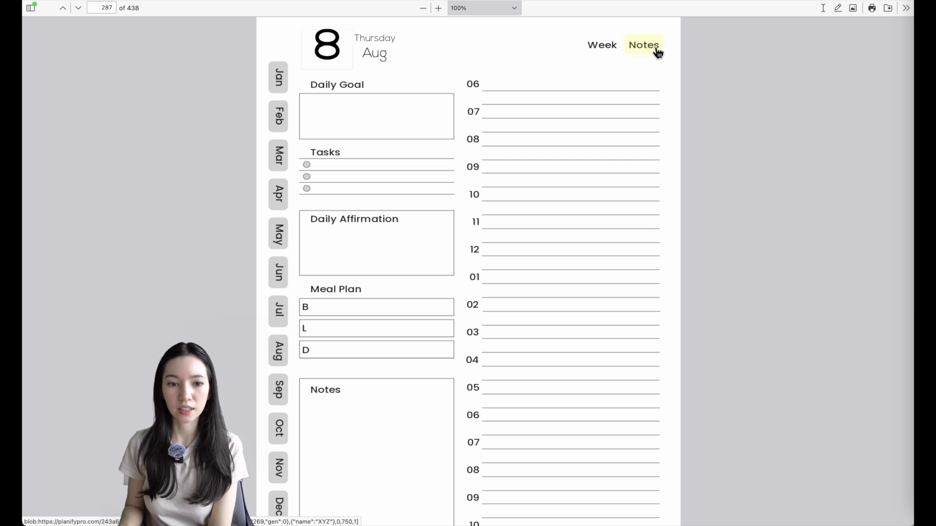
- Return to the June page of the planner and check its To do, Habits and Notes links
left_click(280, 273)
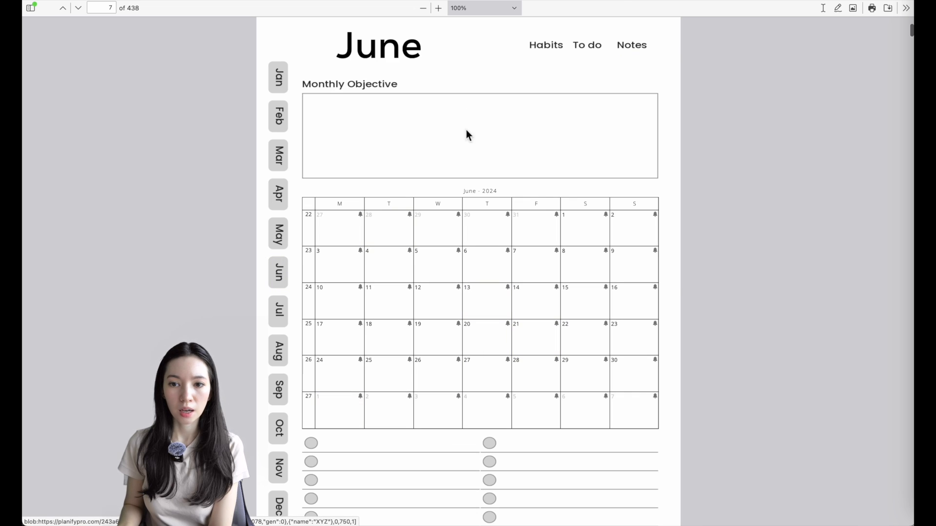
left_click(585, 46)
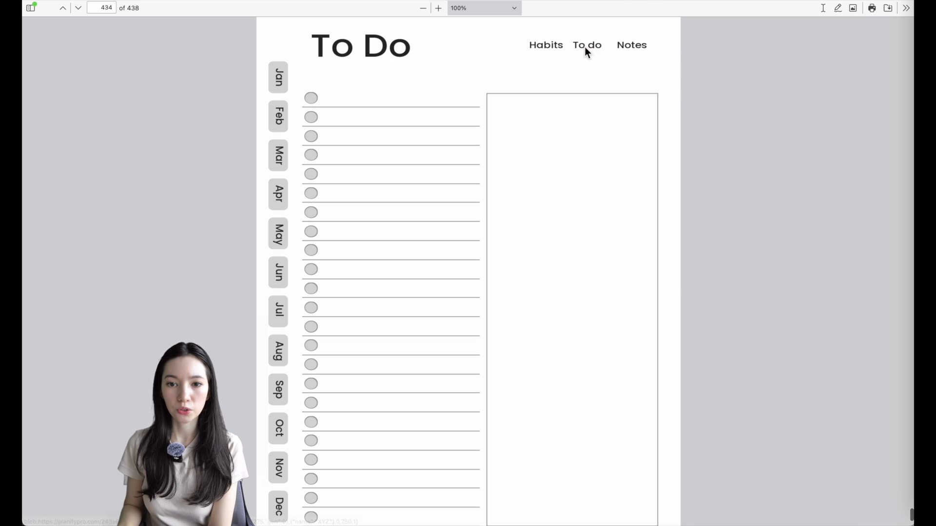
left_click(550, 49)
left_click(648, 51)
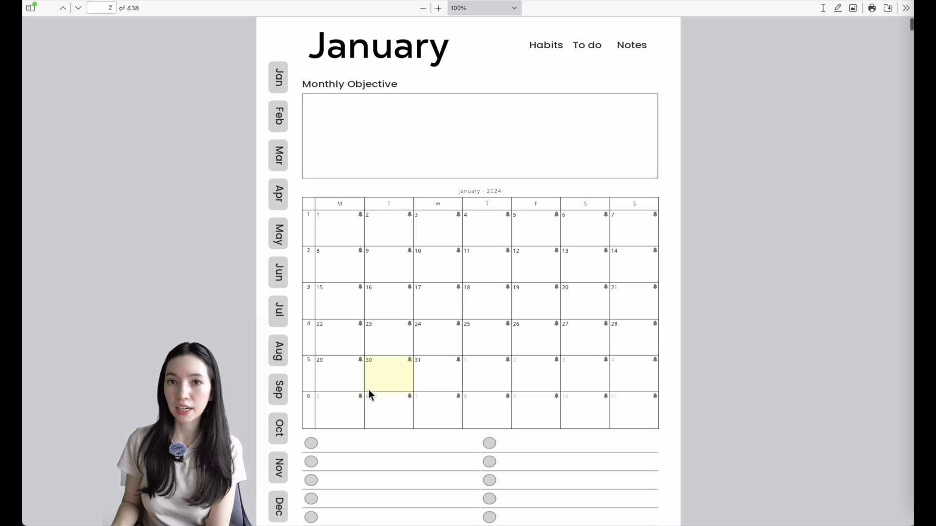
- View the week of January 8 - January 14 from the January calendar and its Wednesday 10 daily page
left_click(312, 265)
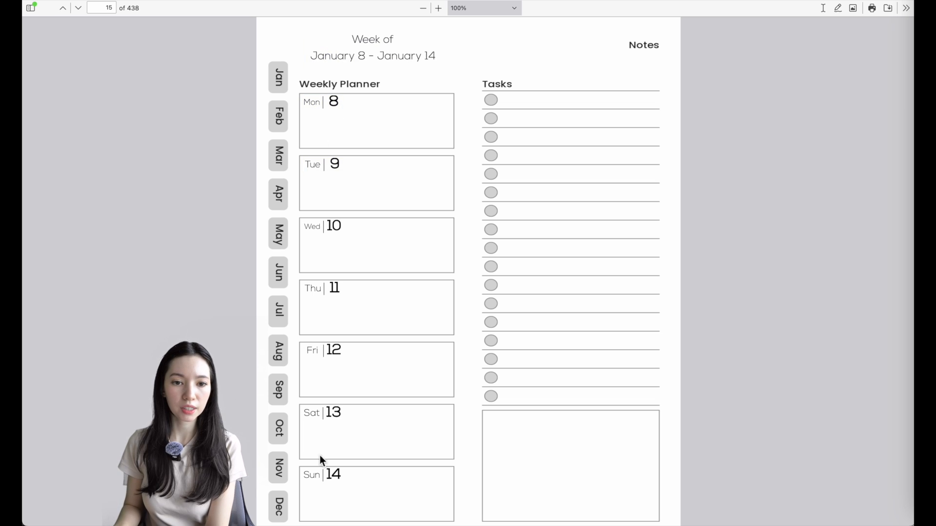
left_click(315, 235)
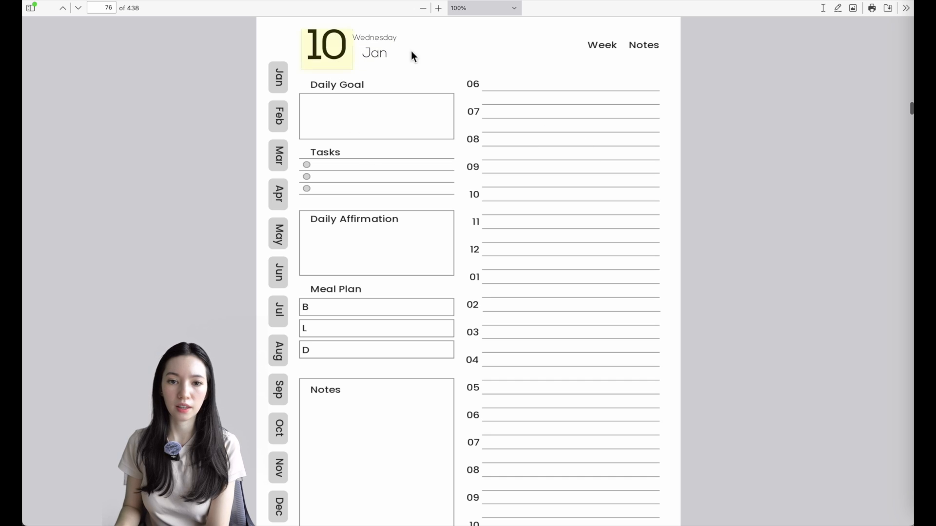
scroll(522, 92, "up", 3)
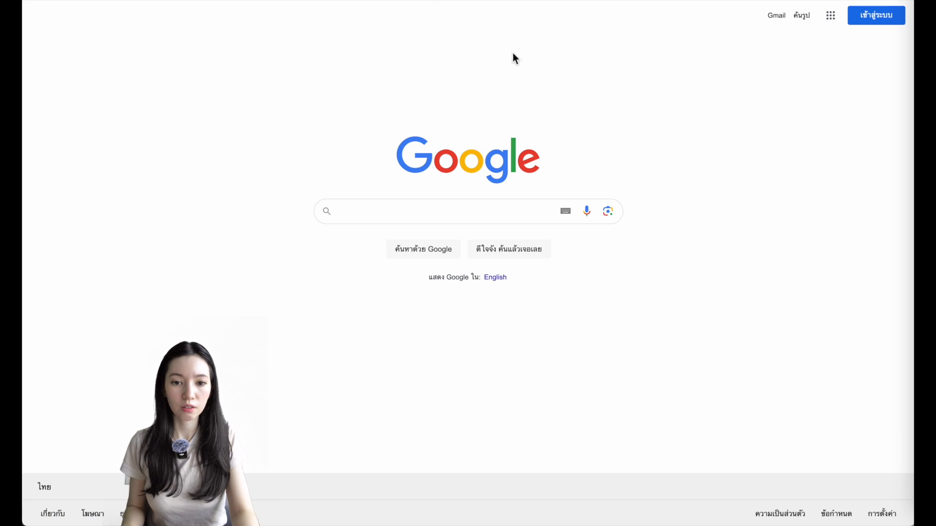
- Search Google for "convert pdf to jpg" and open the iLovePDF converter page
type("convert")
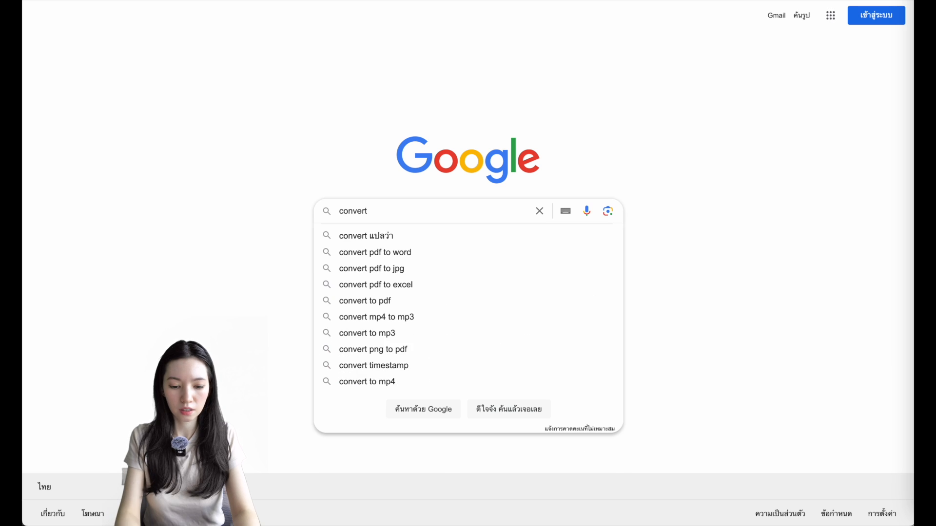
type(" pdf to j")
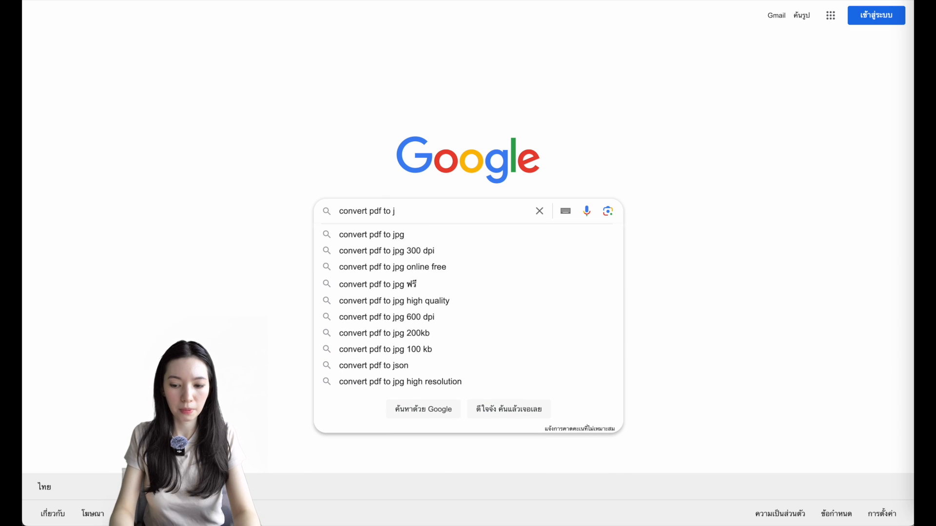
type("pg")
key("Return")
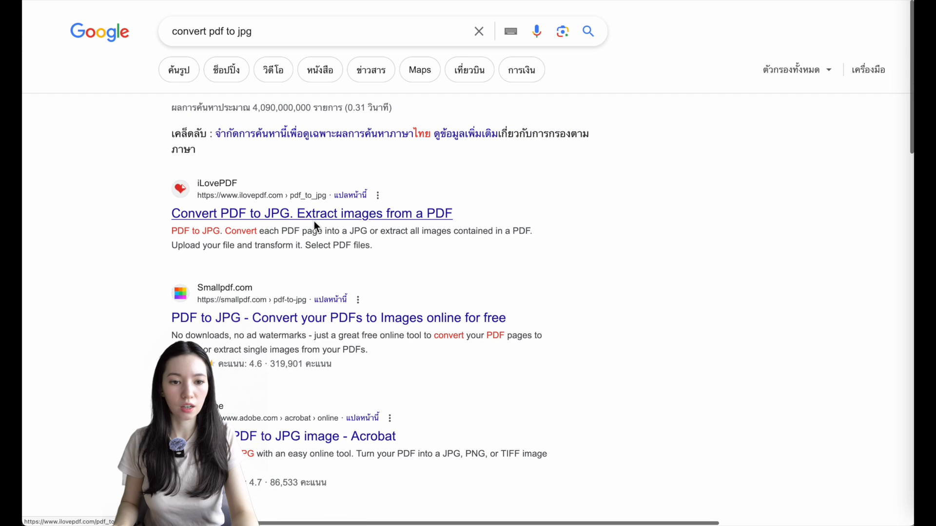
left_click(279, 215)
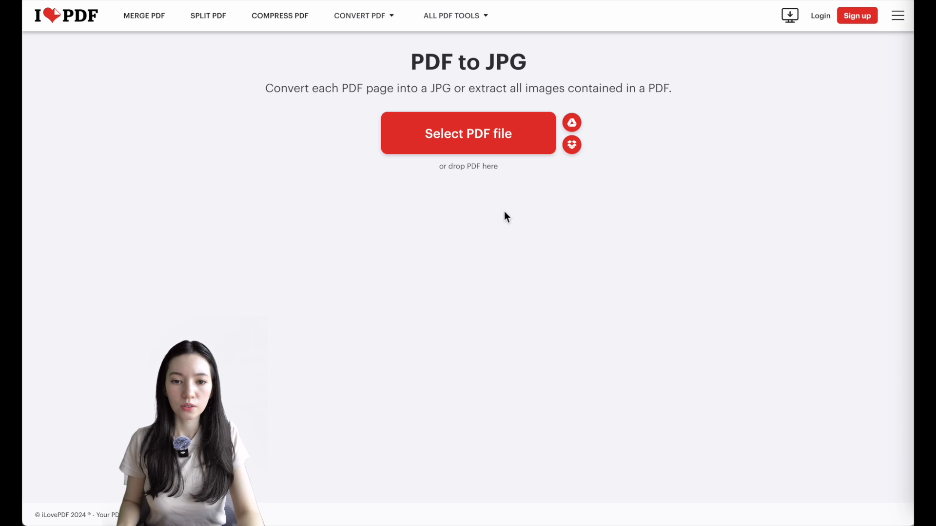
- Convert Daily.pdf from the Planner to upload folder to JPG and download the resulting image
left_click(490, 137)
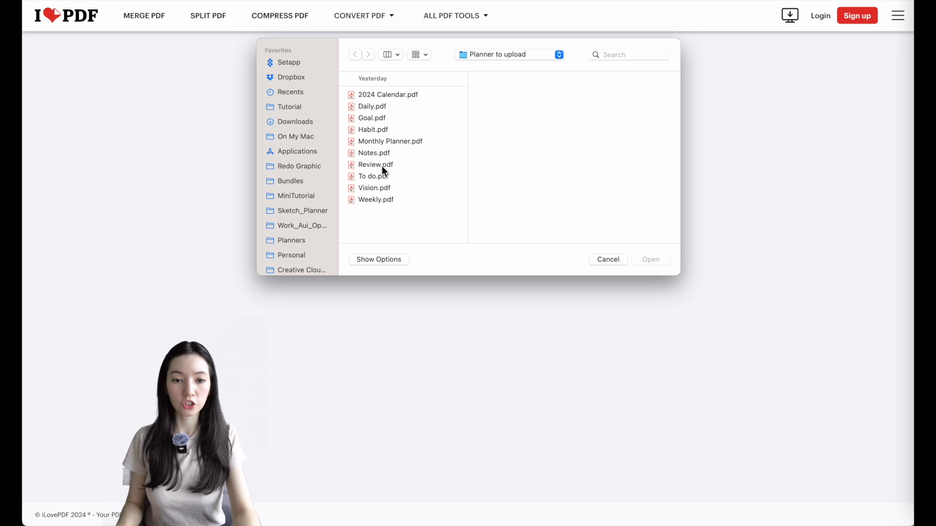
left_click(375, 107)
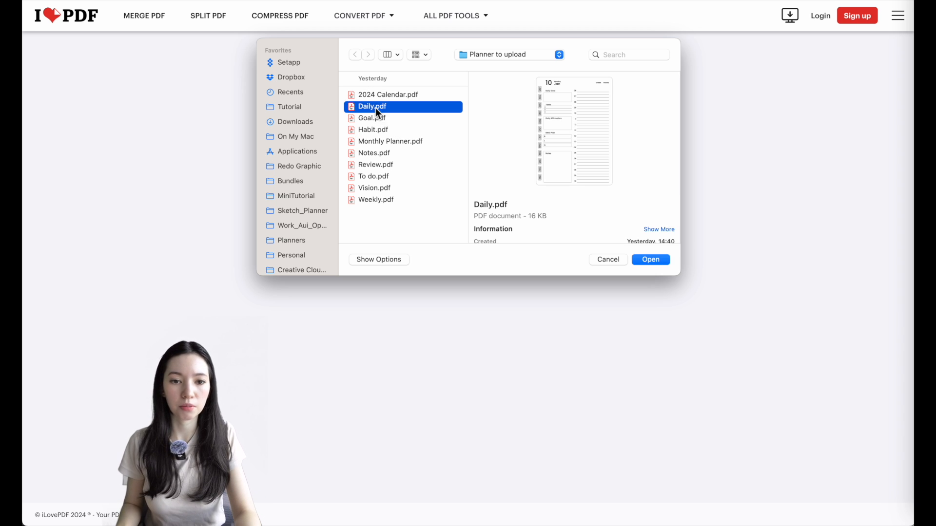
left_click(655, 262)
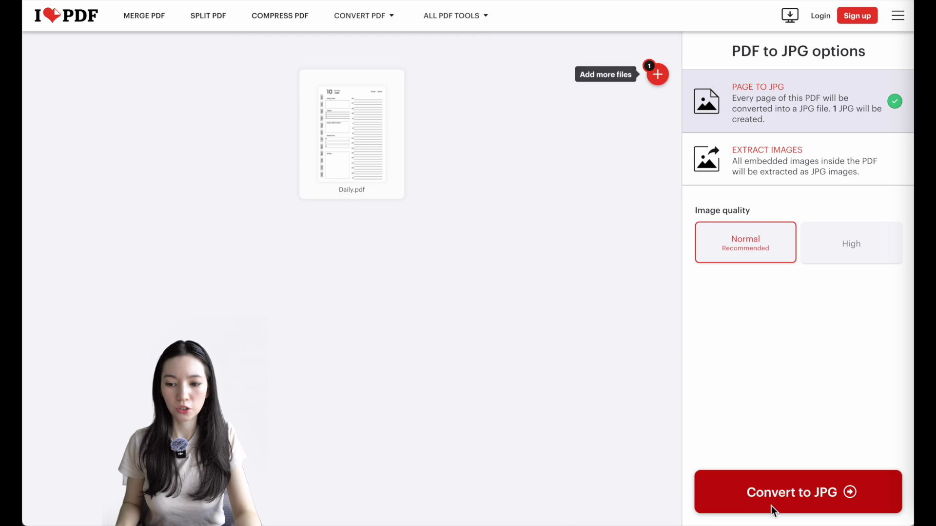
left_click(785, 508)
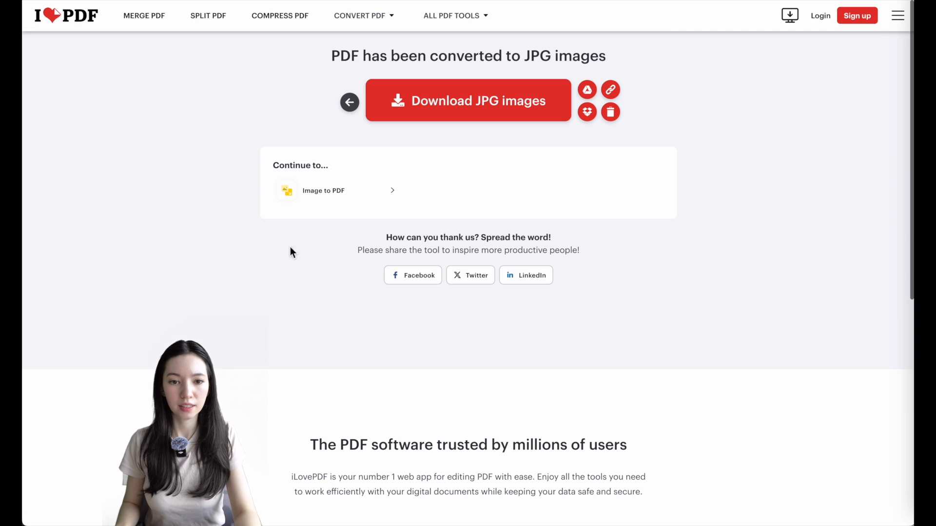
left_click(492, 103)
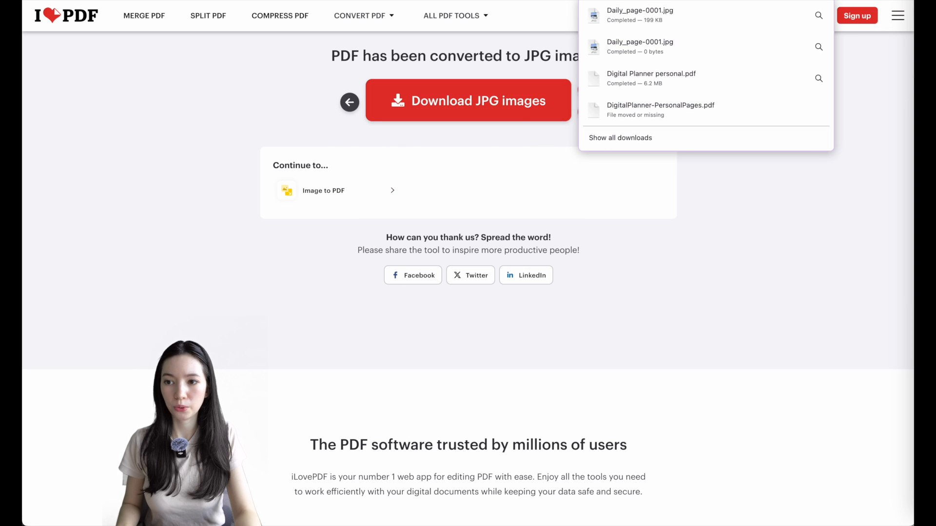
- Show the downloads in Finder and check the file size of Daily_page-0001.jpg
left_click(819, 78)
left_click(357, 64)
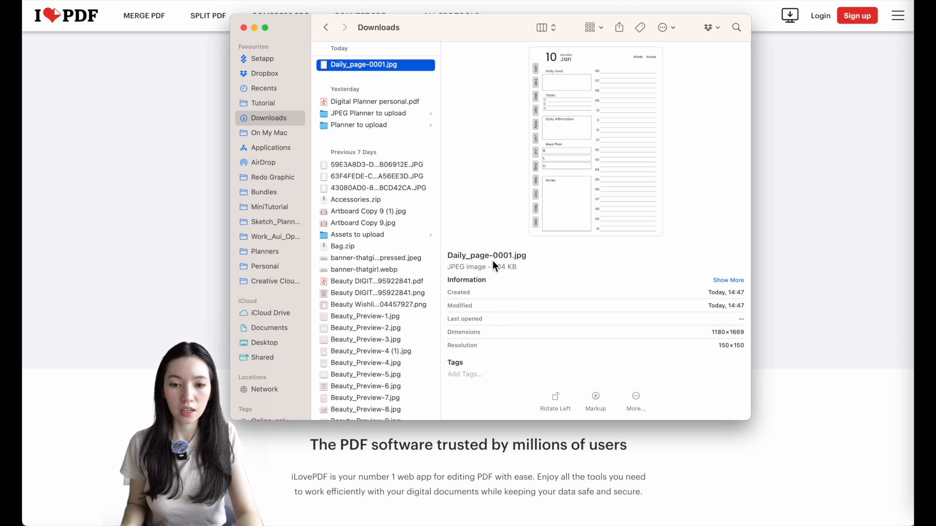
left_click_drag(493, 268, 519, 276)
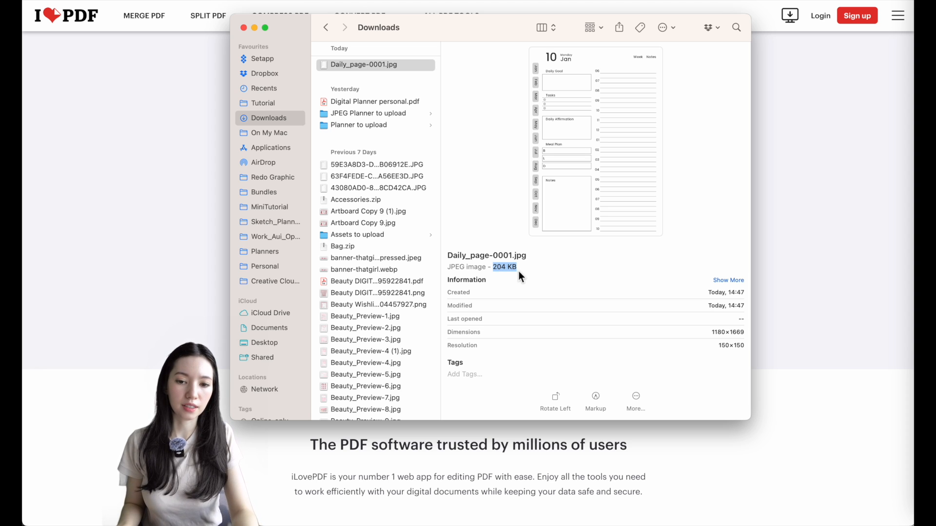
- Preview Daily_page-0001.jpg and inspect the image quality of the daily page up close
left_click(397, 71)
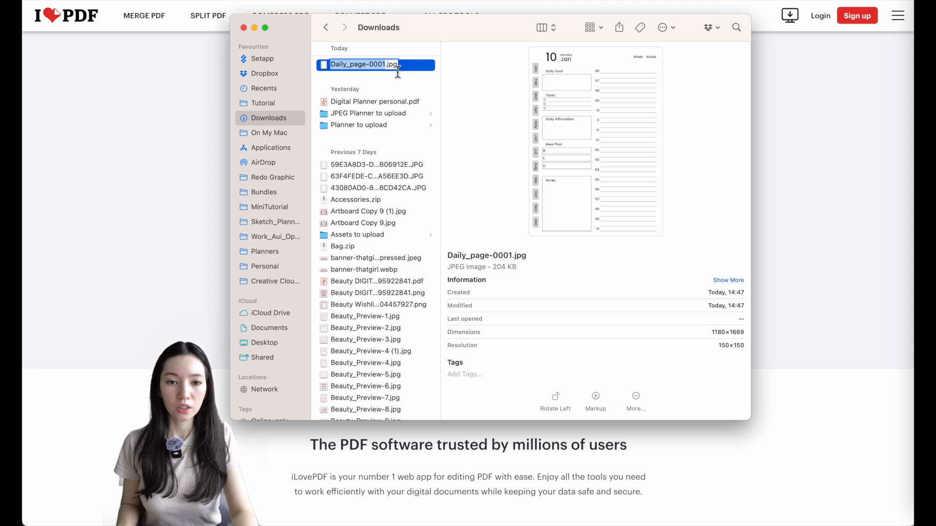
key("Escape")
key("space")
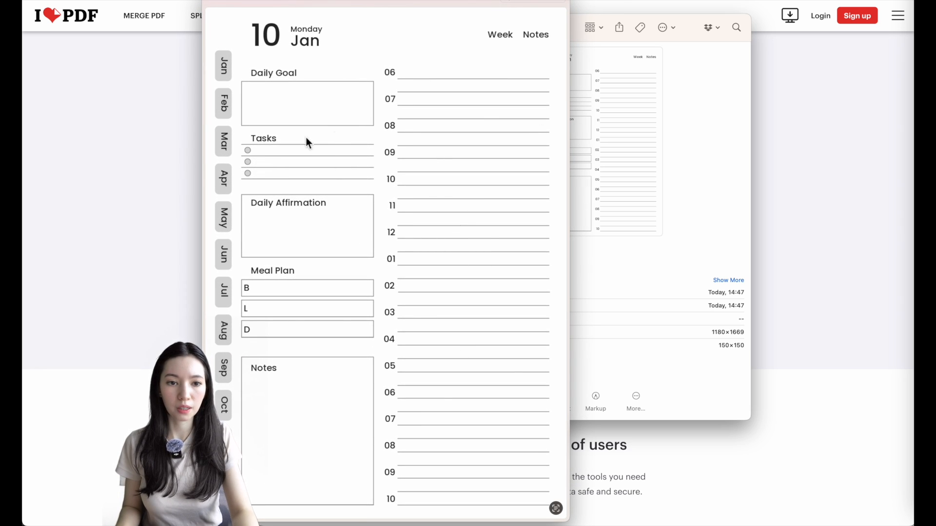
scroll(247, 75, "up", 5)
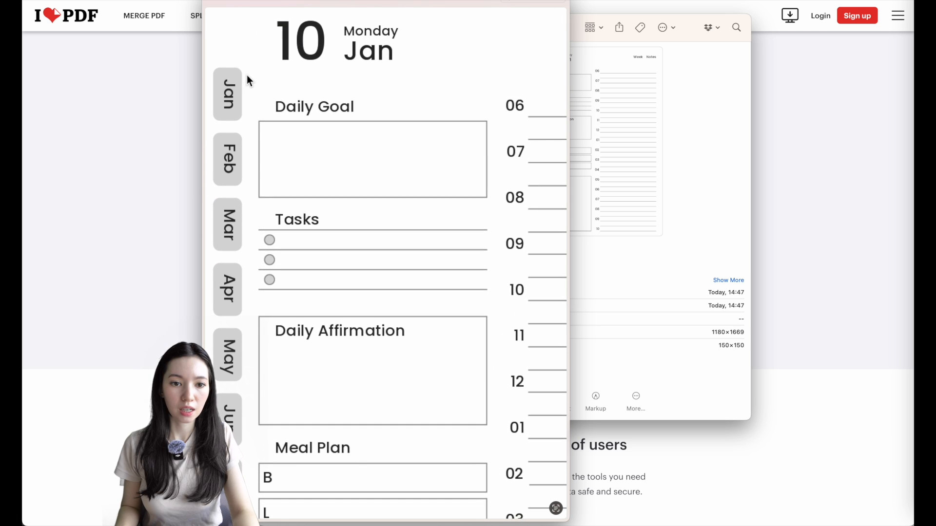
scroll(247, 75, "right", 10)
scroll(247, 75, "left", 10)
scroll(247, 75, "down", 10)
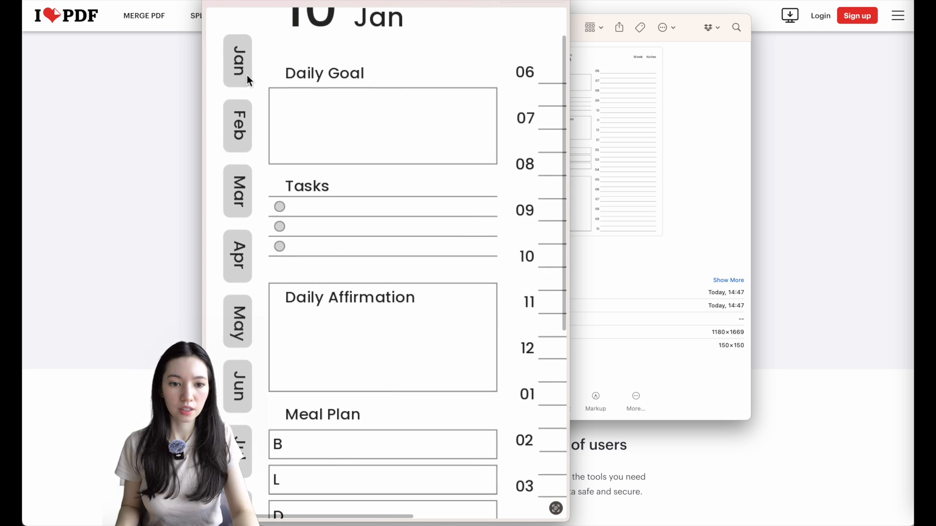
scroll(246, 75, "right", 8)
scroll(368, 160, "down", 5)
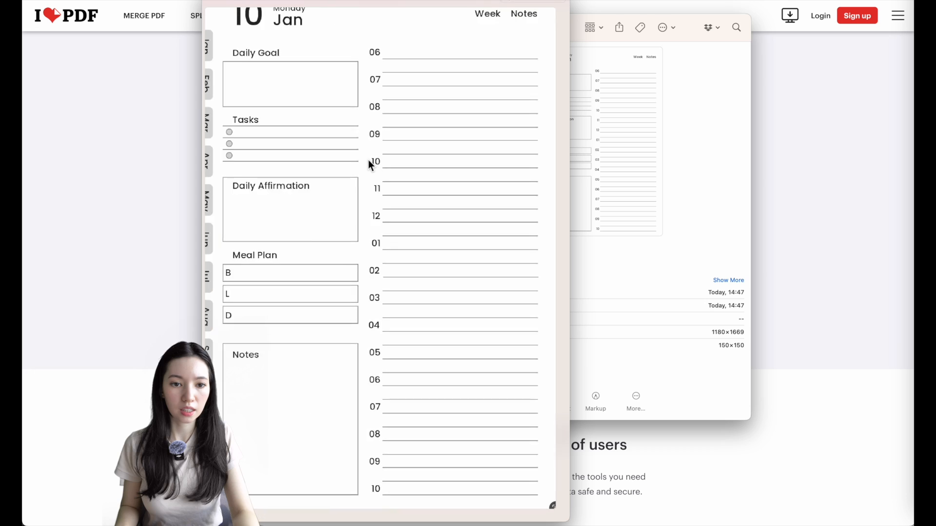
left_click(217, 5)
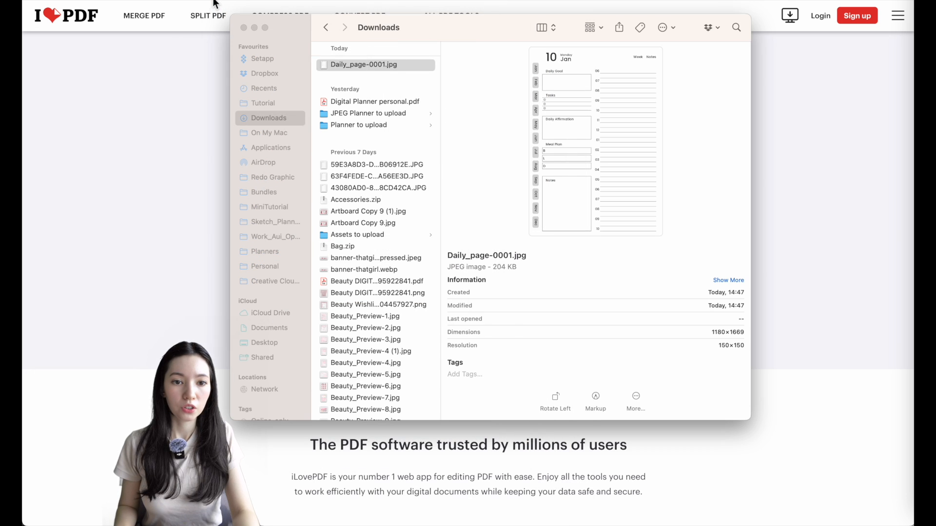
- Preview every PDF in the Planner to upload folder in turn, from 2024 Calendar.pdf to Weekly.pdf
left_click(367, 124)
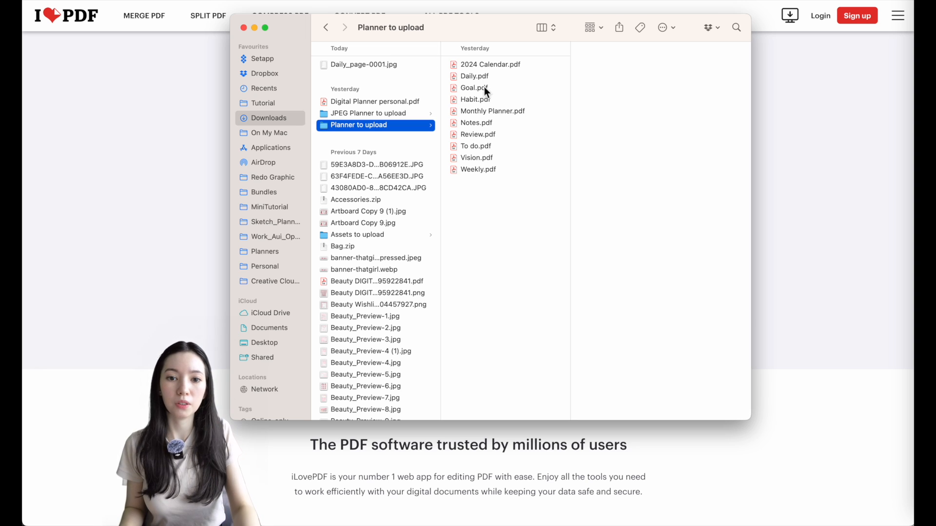
left_click(478, 69)
key("space")
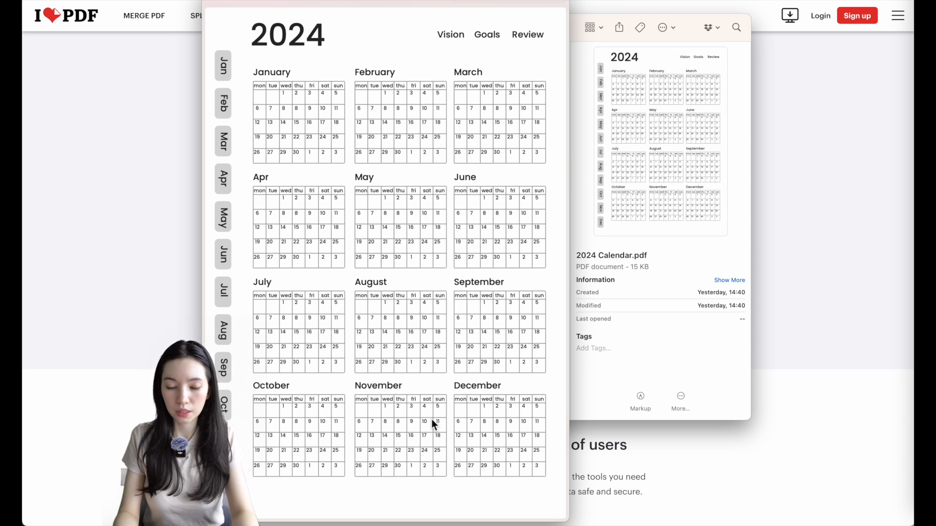
key("Down")
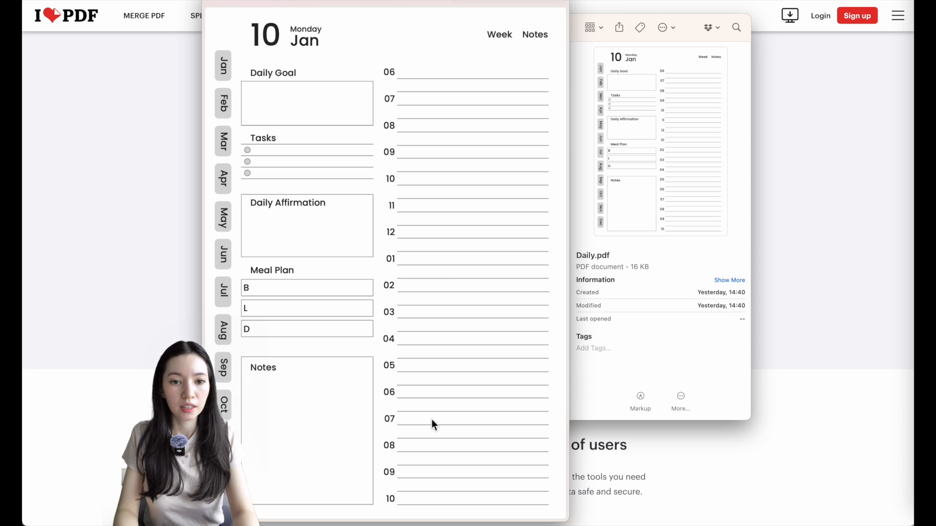
key("Down")
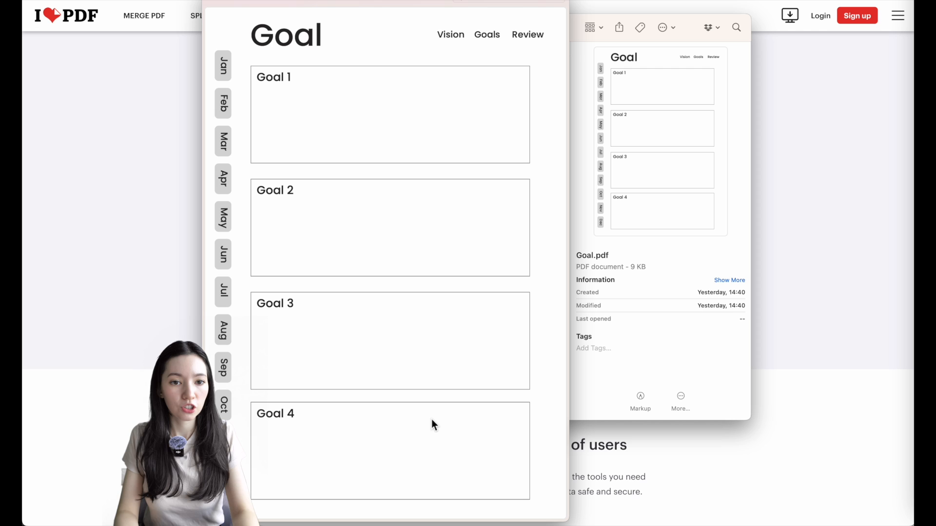
key("Down")
key("Down")
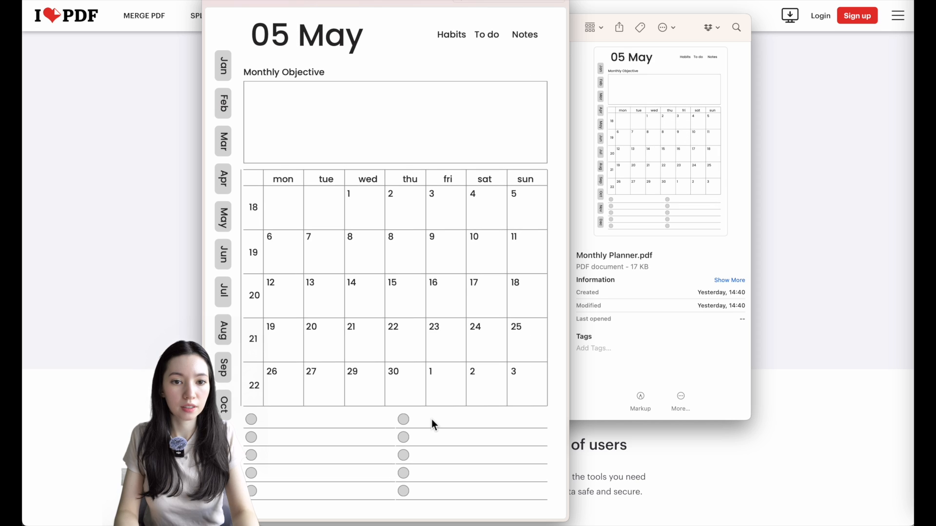
key("Down")
key("Down")
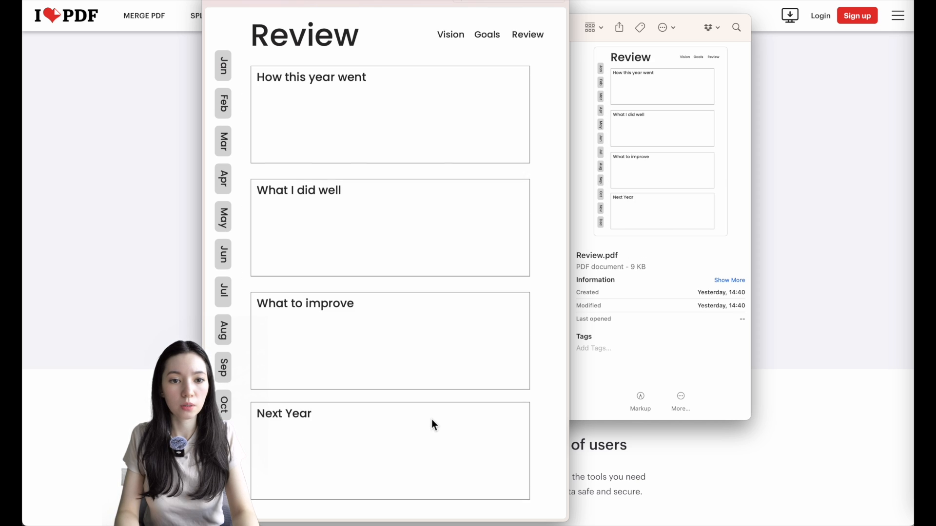
key("Down")
key("Down")
key("Down")
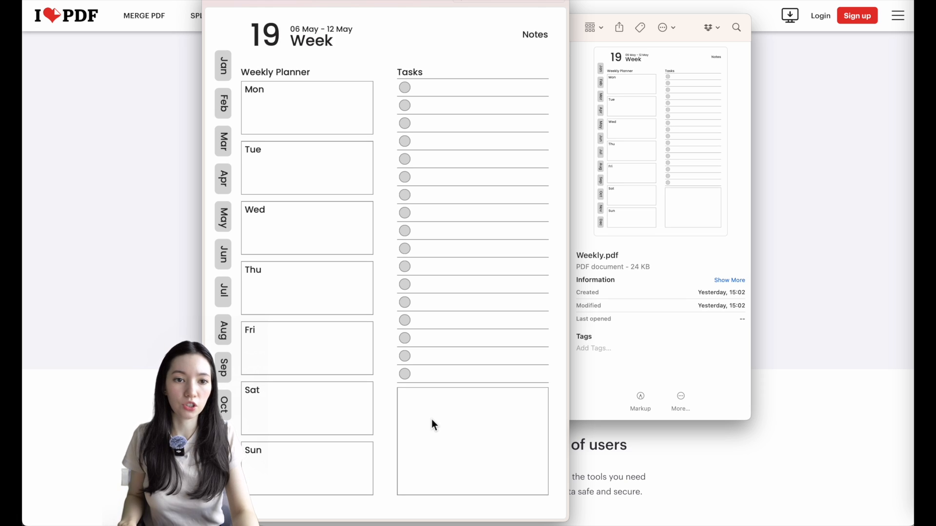
left_click(211, 4)
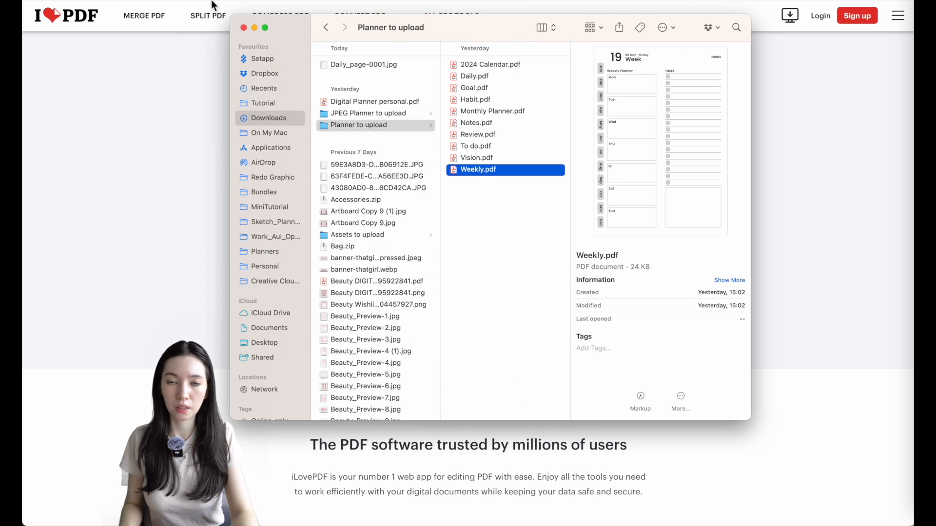
- Show the contents of the JPEG Planner to upload folder in the Downloads folder
left_click(384, 126)
left_click(362, 114)
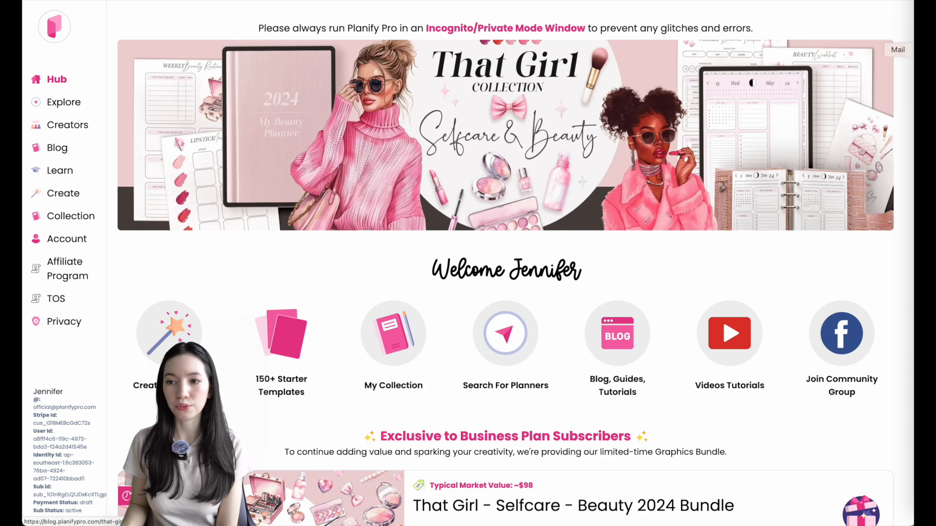
- Switch to Planify Pro in the browser and create a new planner instead of continuing the previous work
left_click(901, 1)
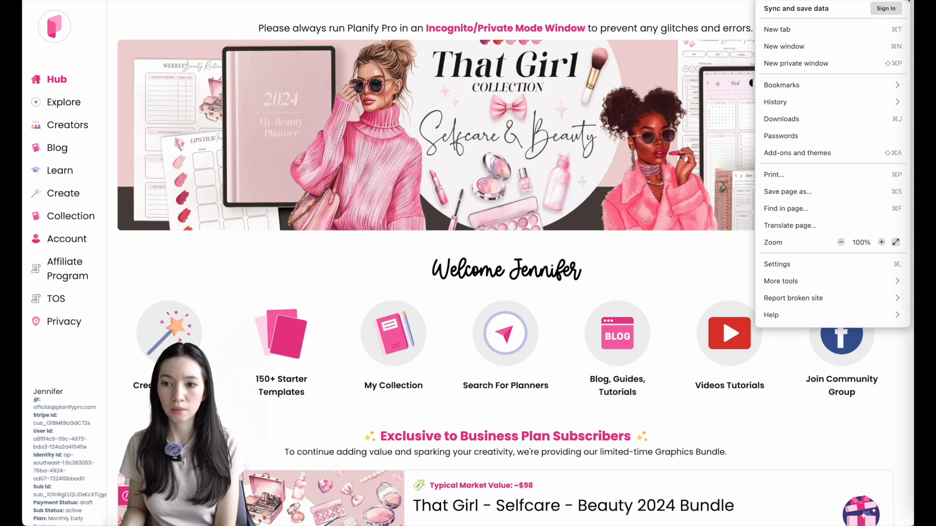
left_click(842, 65)
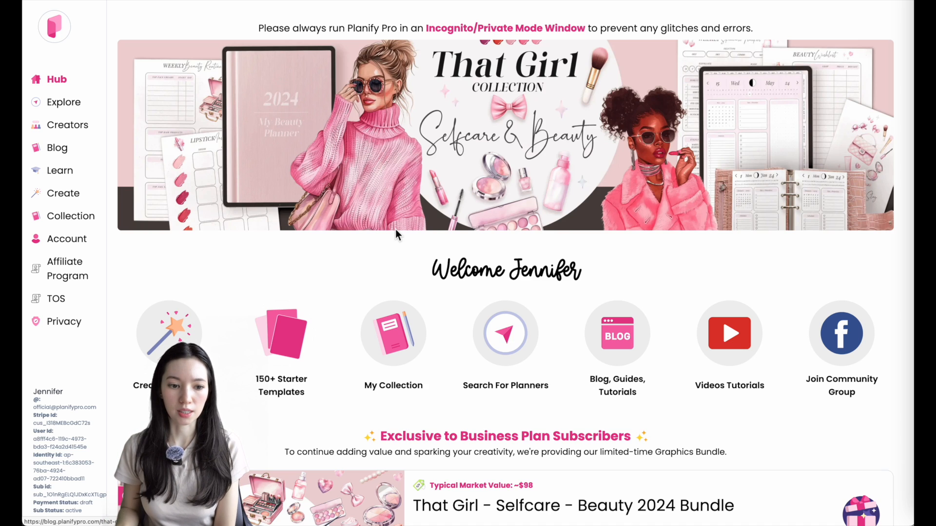
left_click(159, 321)
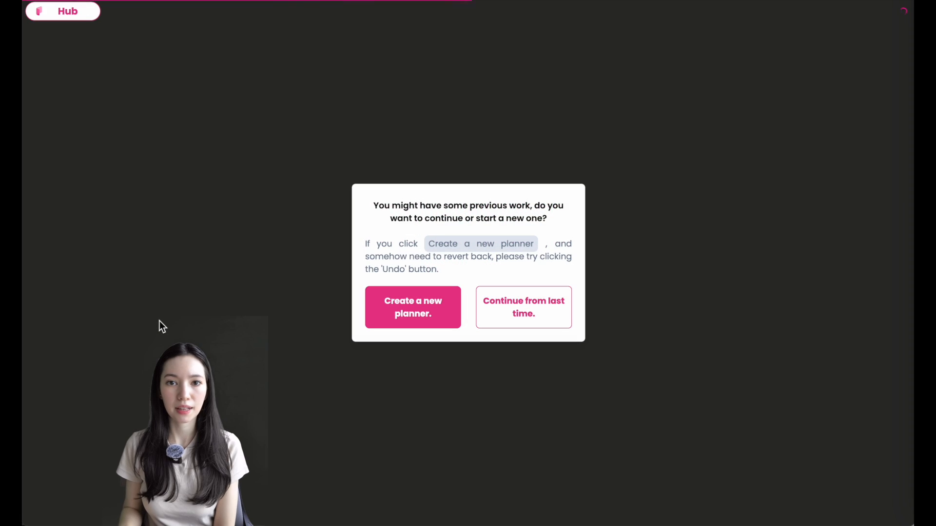
left_click(414, 317)
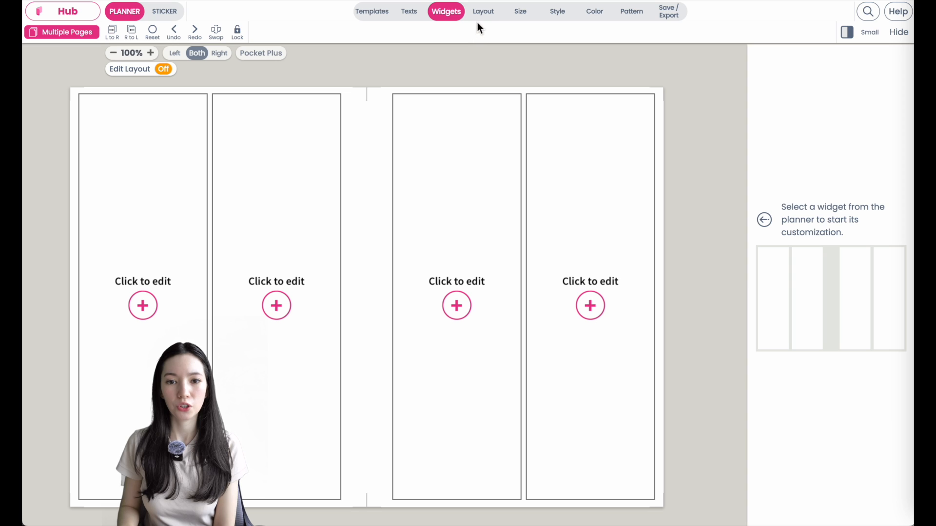
- Enable the digital planner layer in the layout settings and make it a single page vertical planner
left_click(484, 12)
left_click(711, 33)
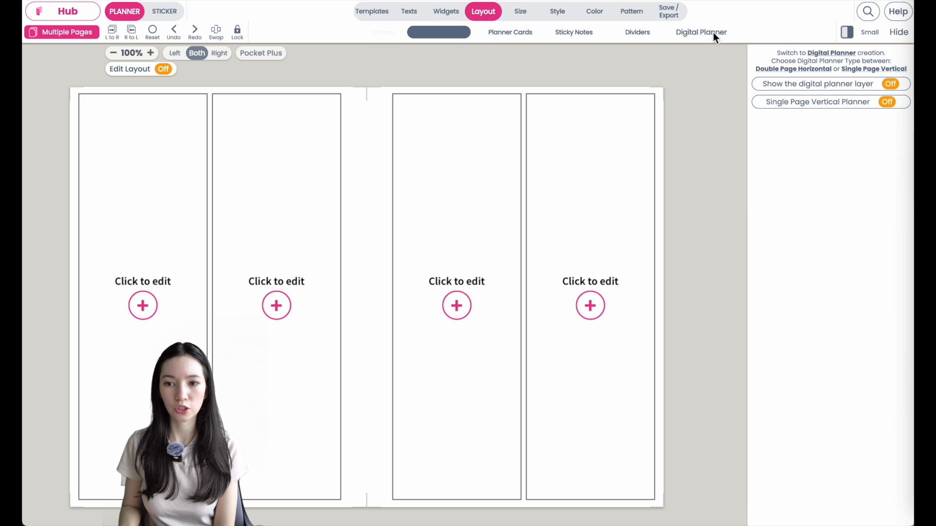
left_click(891, 84)
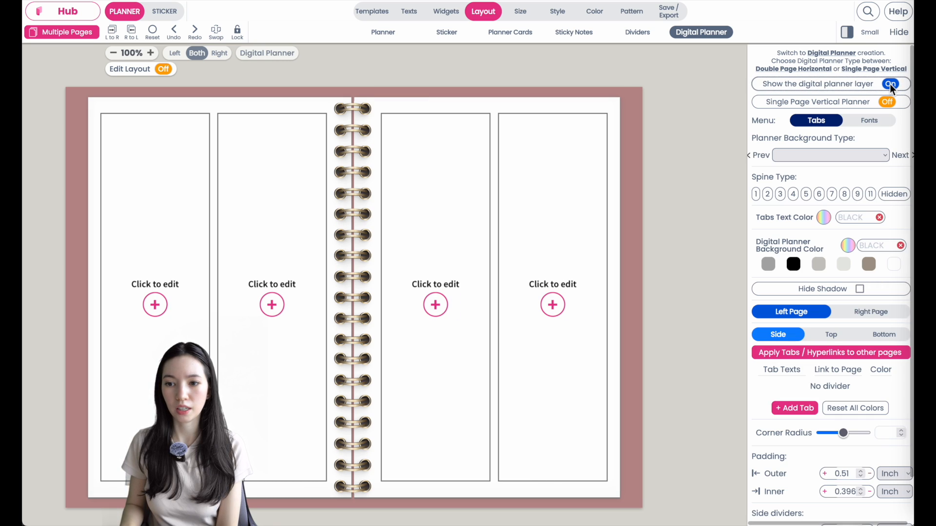
left_click(887, 103)
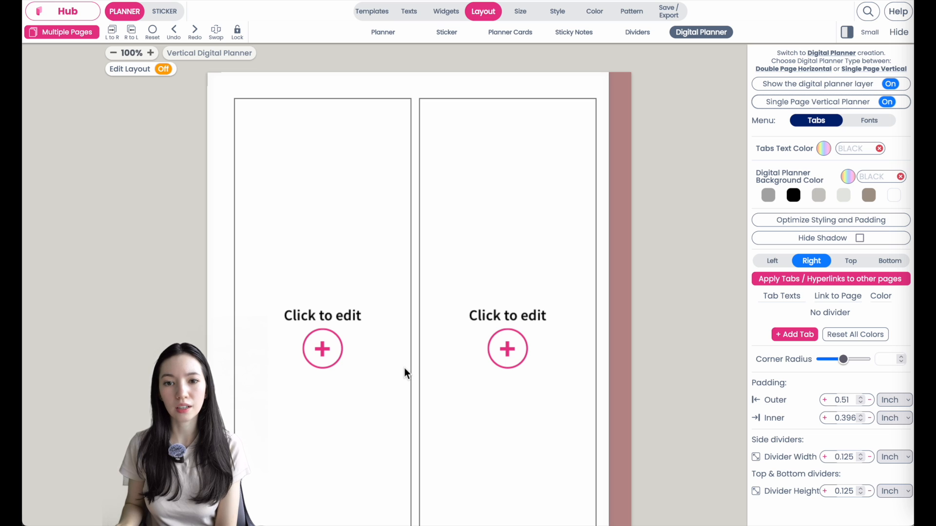
- Try the Vertical Digital Planner Landscape page size, and switch back to the Vertical Digital Planner size
left_click(519, 16)
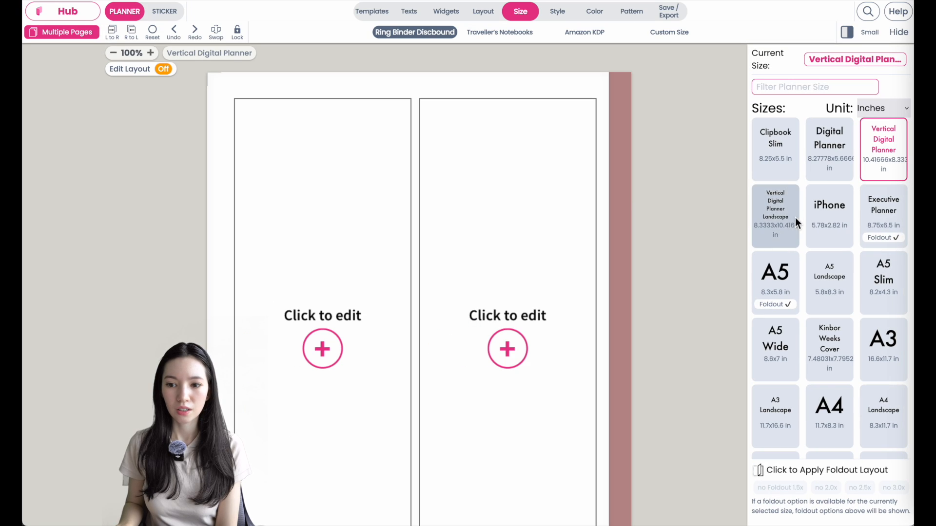
left_click(527, 222)
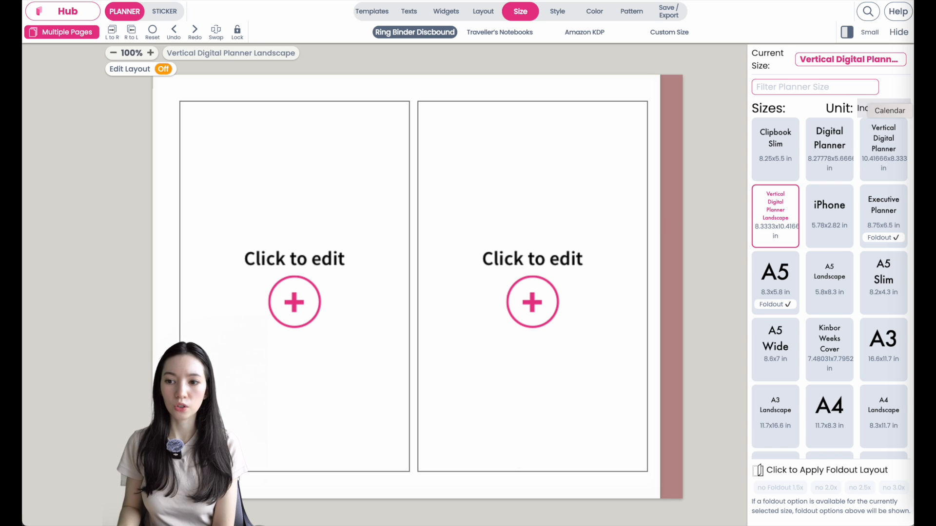
left_click(905, 134)
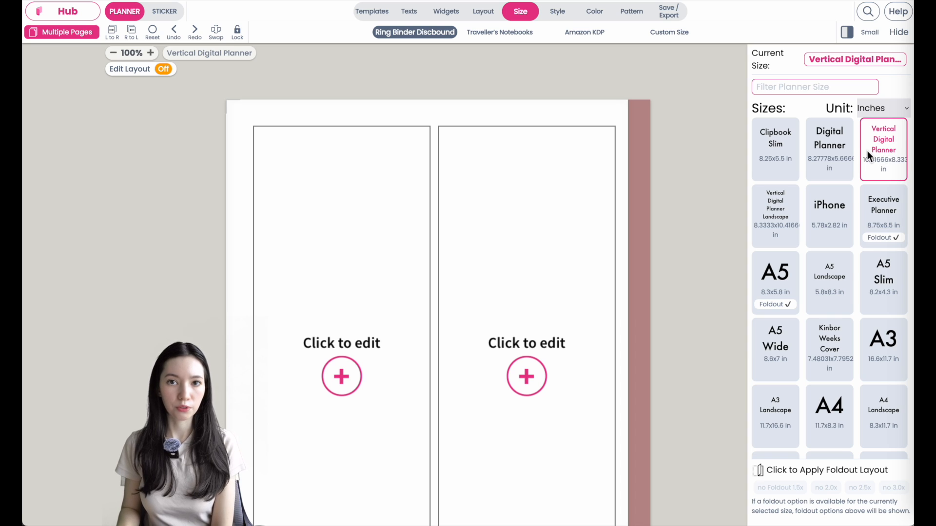
- Hide the digital planner's shadow and set the outer padding, inner padding, divider width and divider height to 0 inches
left_click(484, 14)
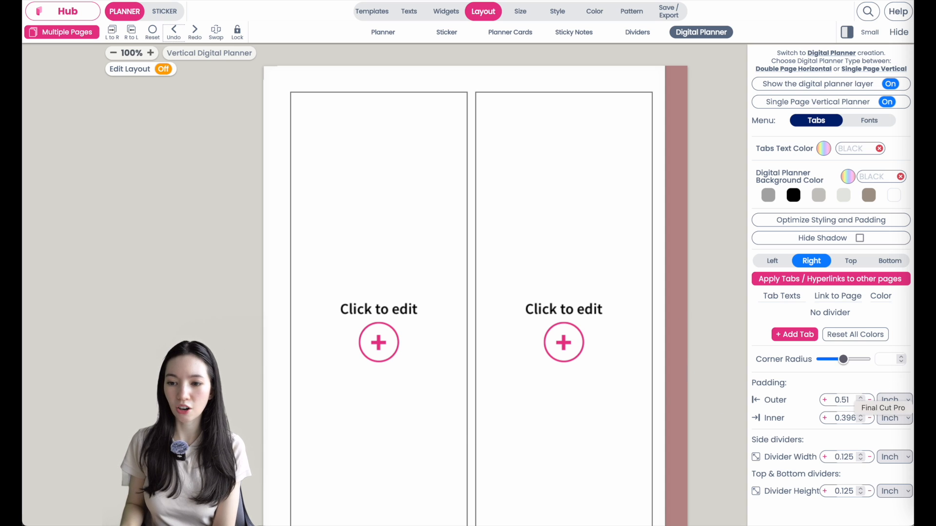
left_click(857, 238)
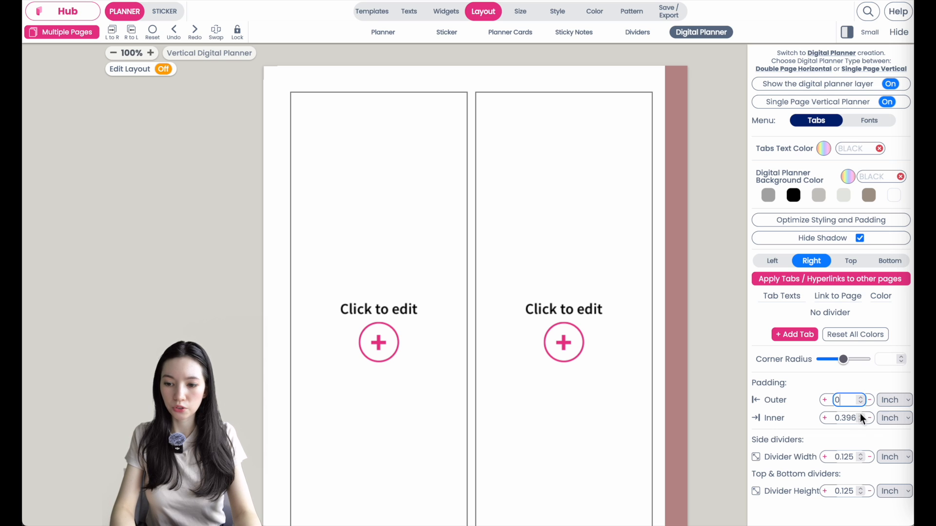
double_click(845, 418)
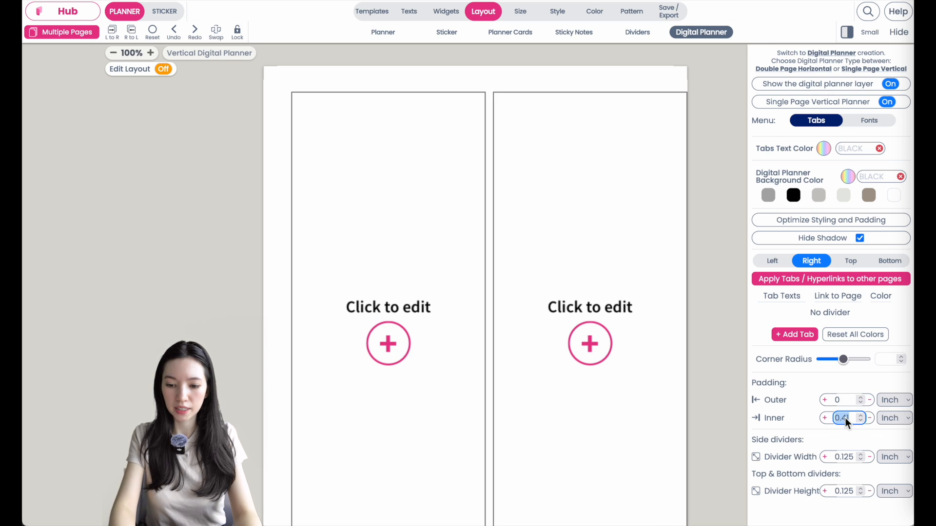
left_click(845, 461)
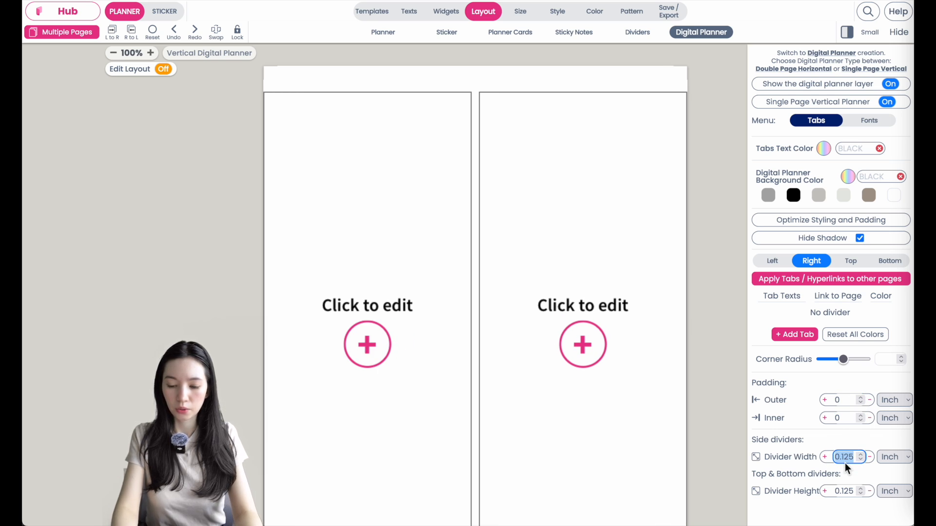
type("0")
double_click(848, 492)
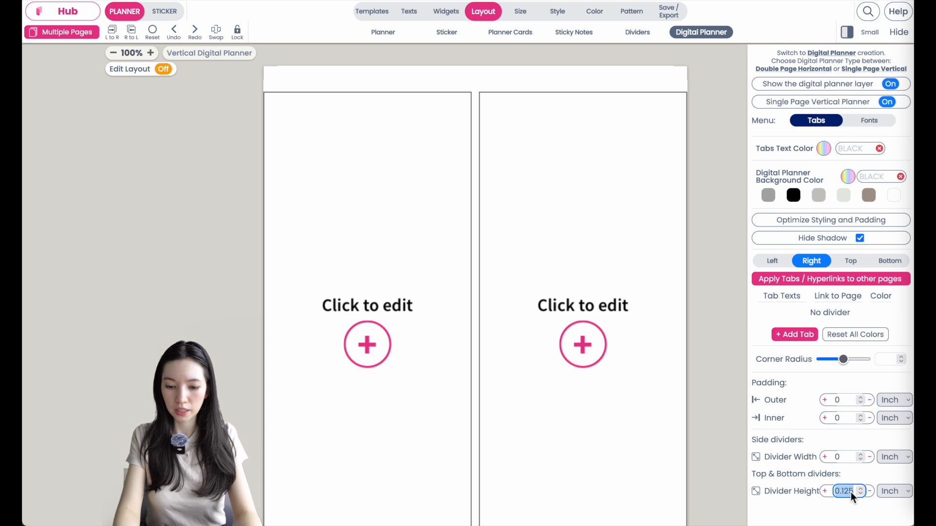
type("0")
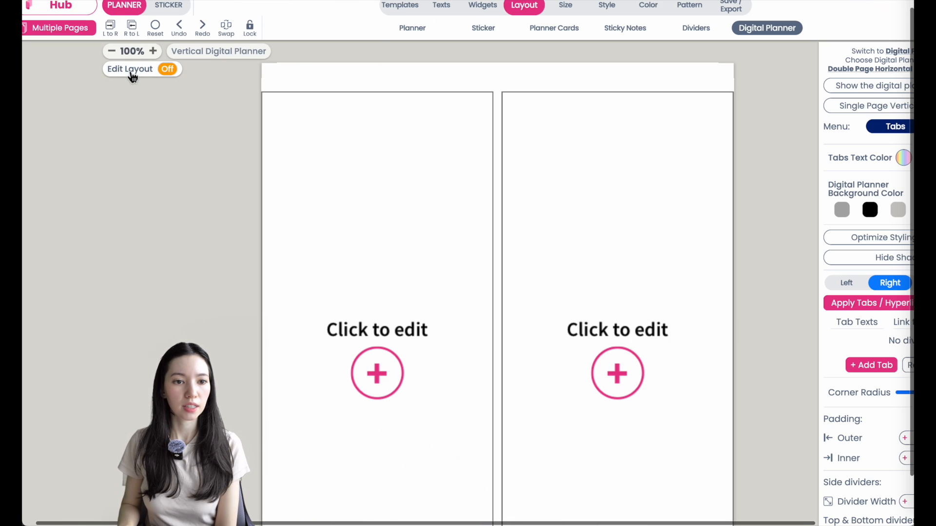
- Turn on layout editing and remove both placeholder widget boxes so the planner page is blank
left_click(132, 73)
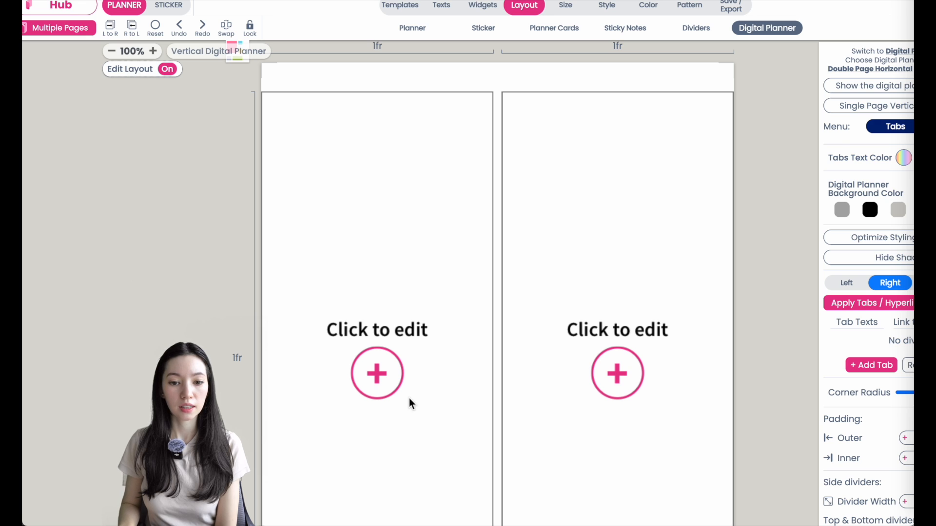
left_click(407, 270)
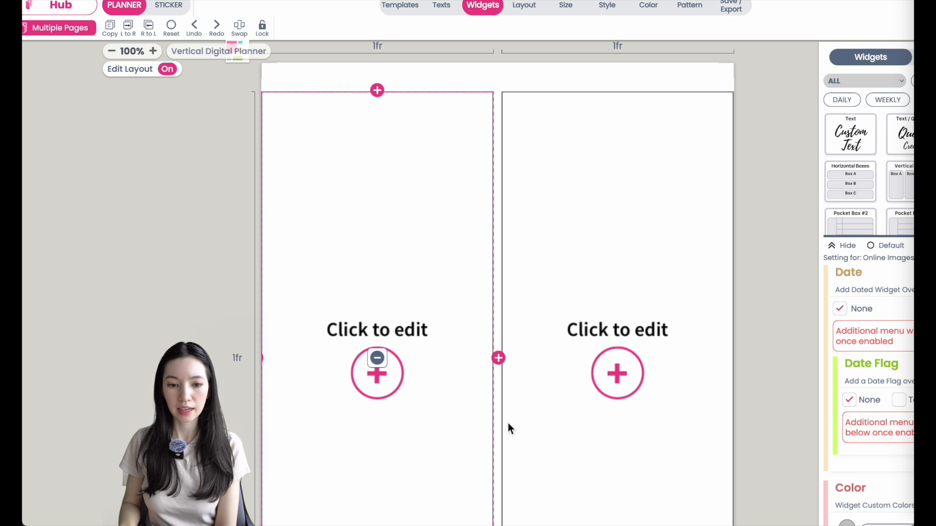
left_click(378, 358)
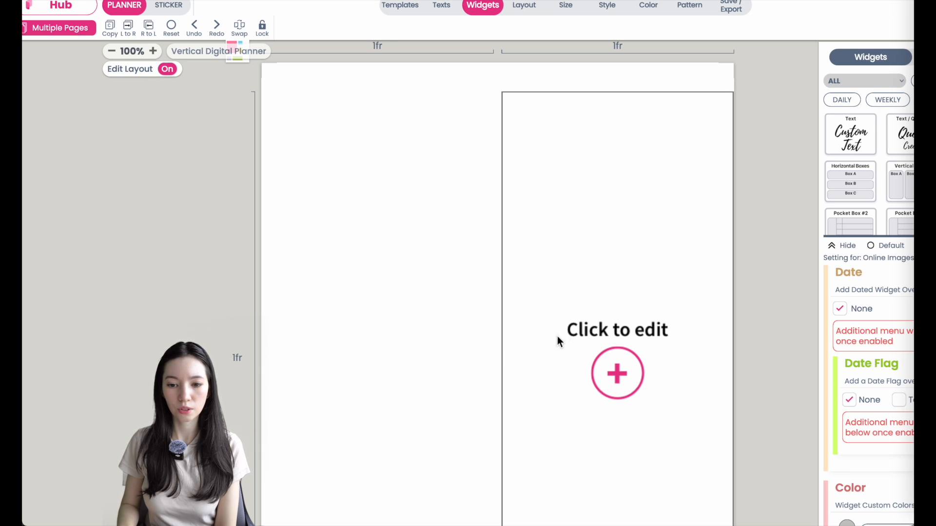
left_click(601, 358)
left_click(624, 363)
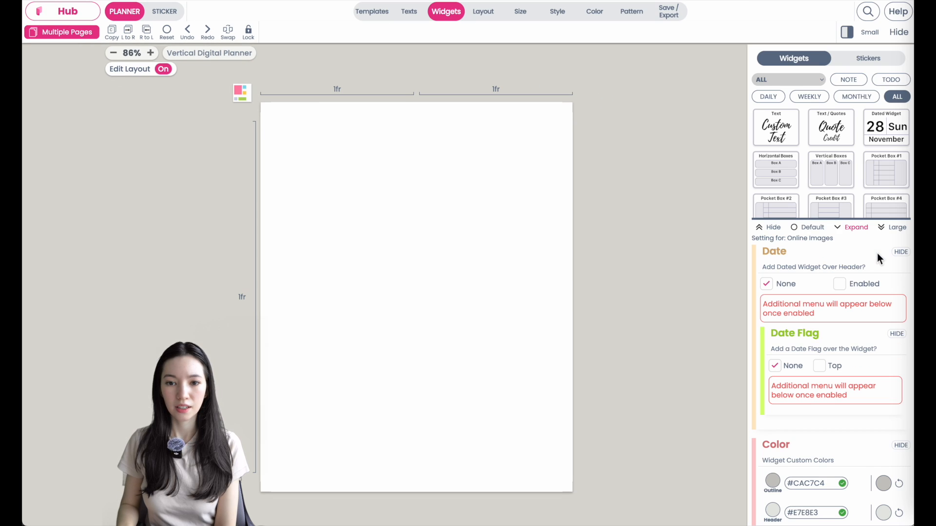
scroll(441, 322, "up", 1)
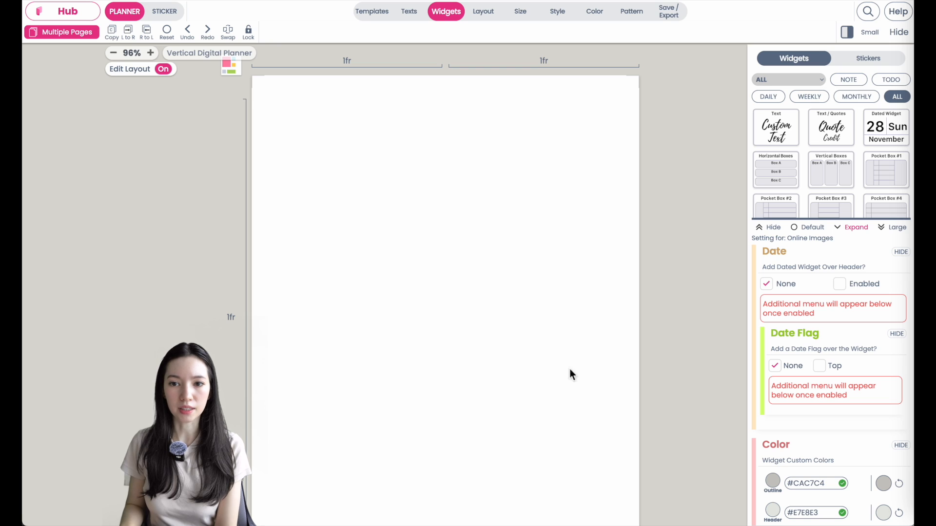
- Upload 2024 Calendar.jpg from the JPEG Planner to upload folder to the personal background gallery
left_click(629, 12)
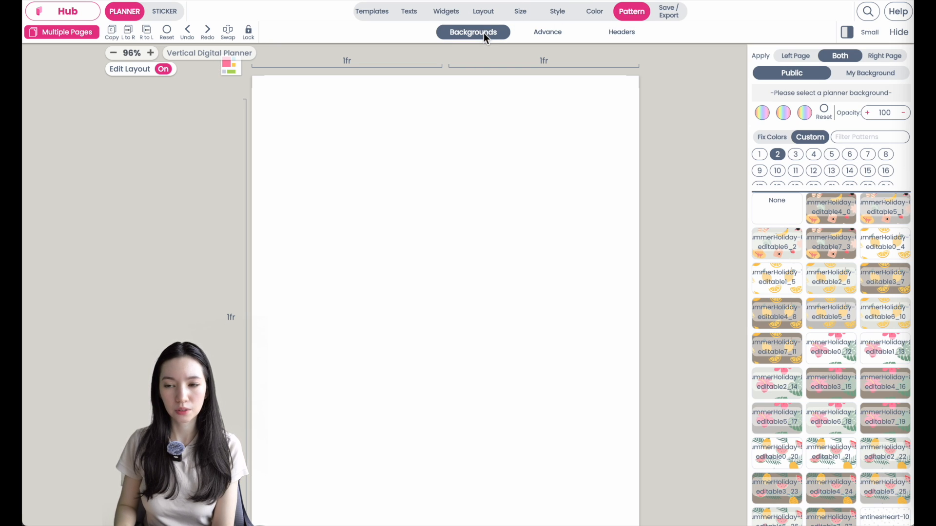
left_click(848, 74)
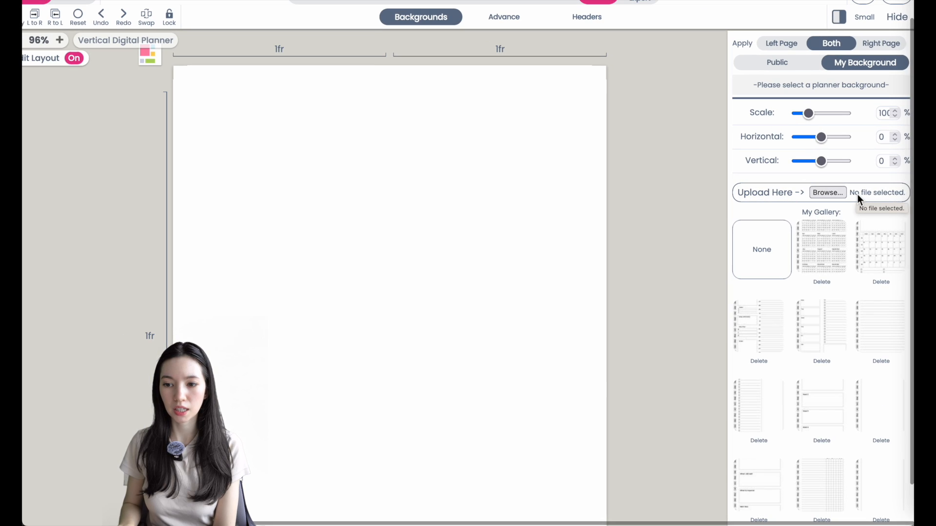
left_click(709, 194)
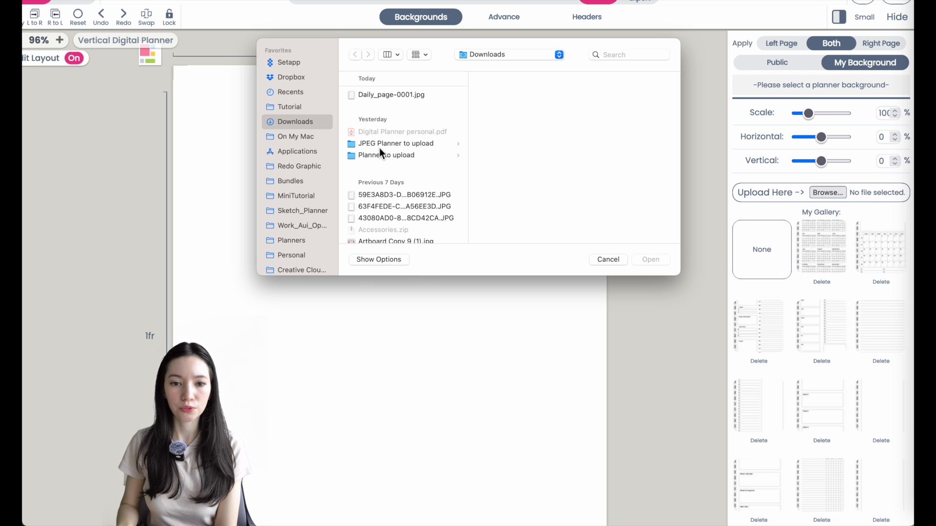
left_click(420, 144)
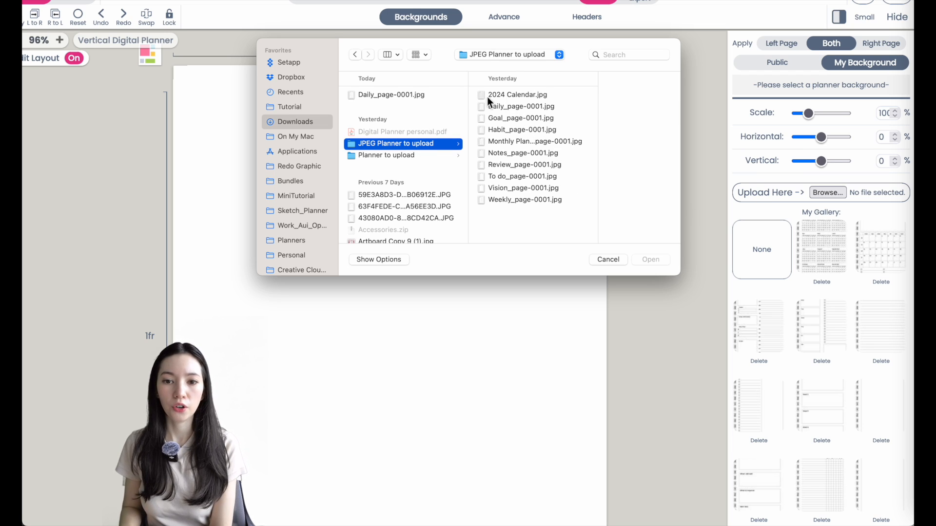
left_click(517, 97)
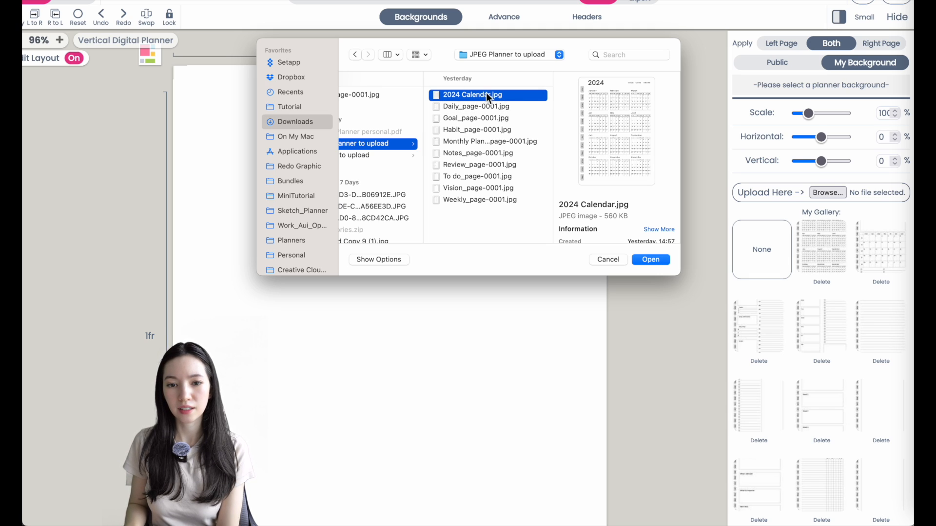
left_click(653, 260)
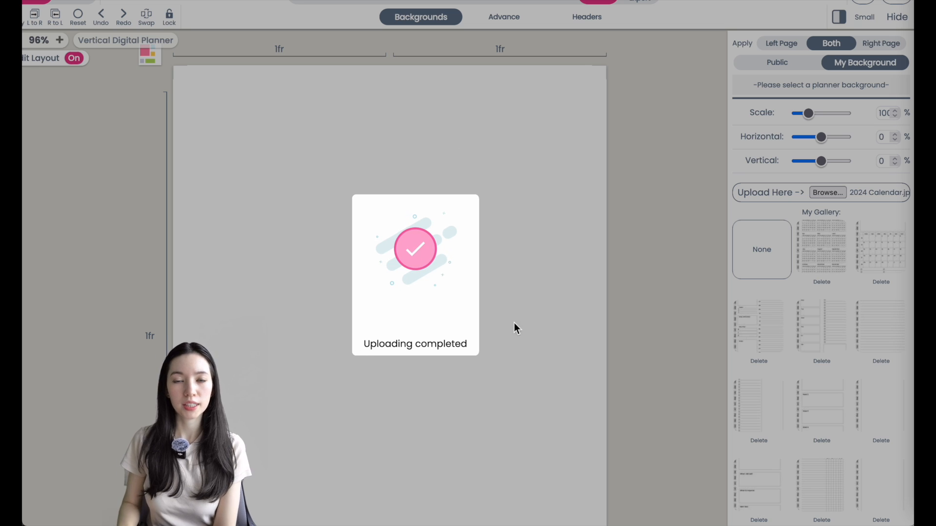
- Apply the uploaded 2024 calendar image as the planner background and set its background style to FULL
scroll(850, 383, "down", 2)
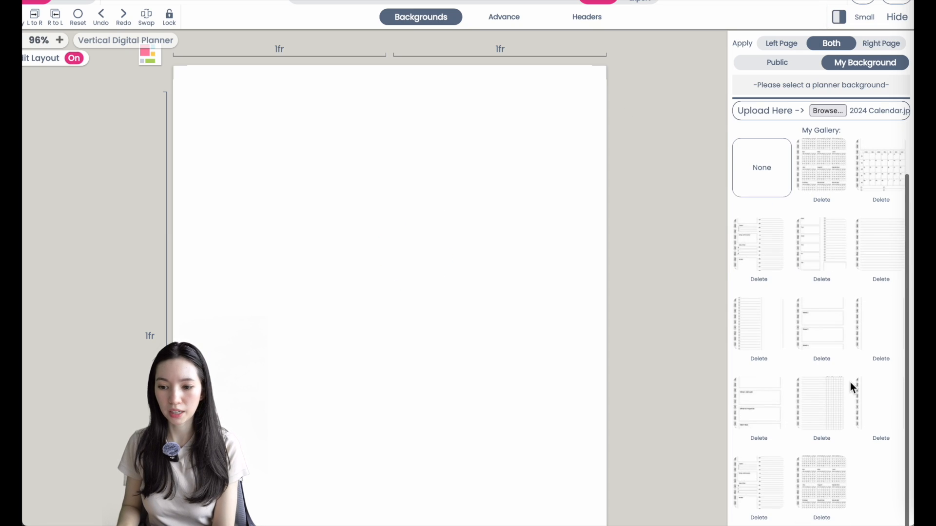
scroll(850, 382, "down", 2)
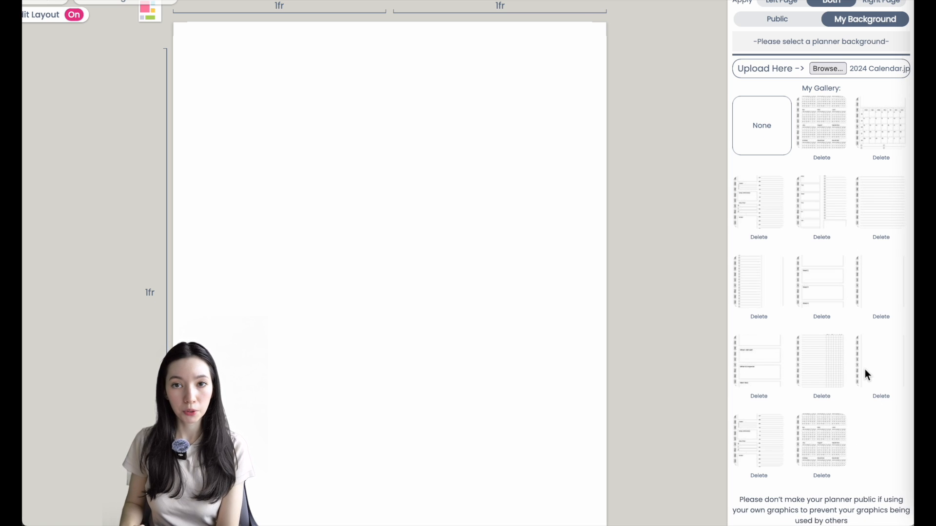
left_click(816, 443)
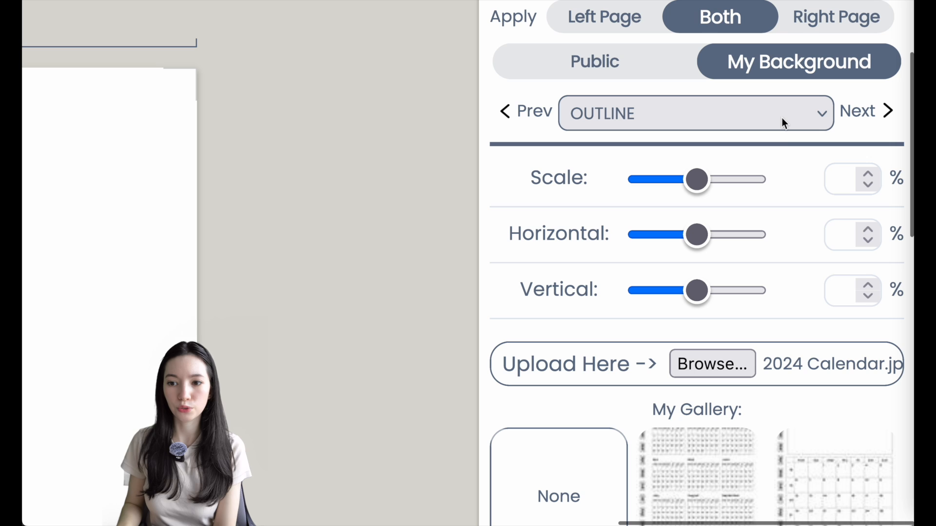
left_click(801, 115)
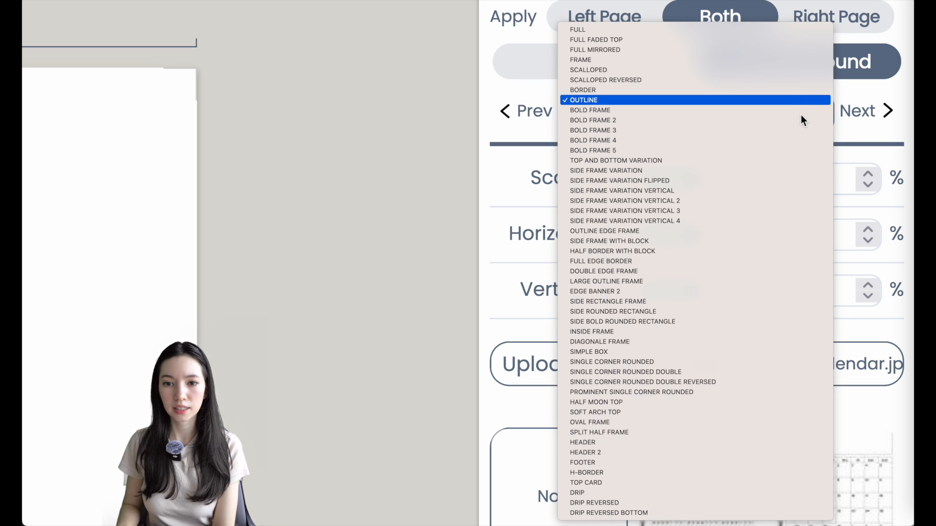
left_click(796, 30)
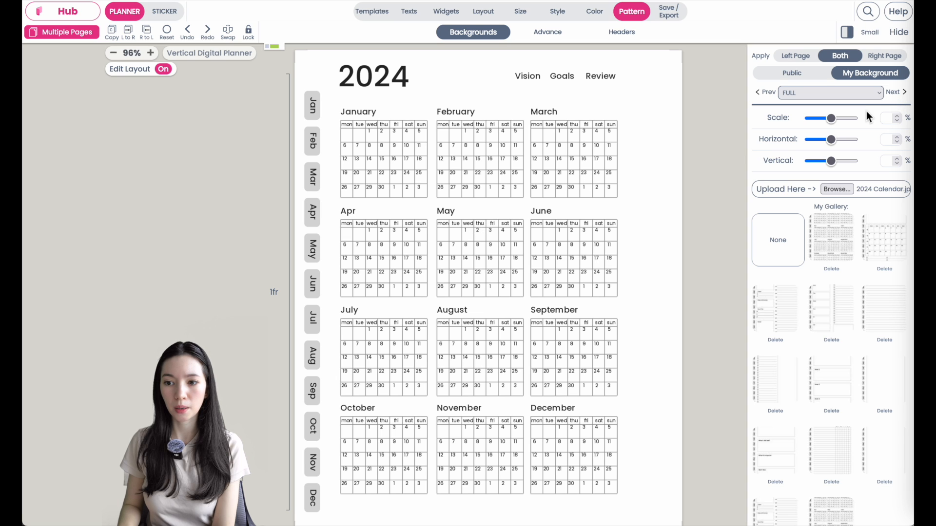
- Adjust the calendar background to a scale of about 103% and a horizontal offset of 6%
left_click(831, 118)
left_click_drag(834, 122, 822, 122)
left_click_drag(822, 119, 835, 140)
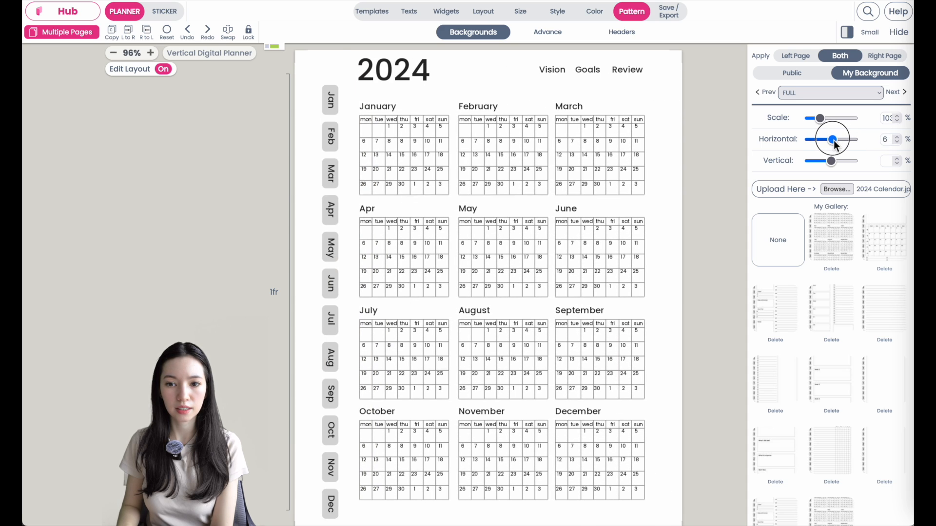
scroll(589, 248, "down", 2)
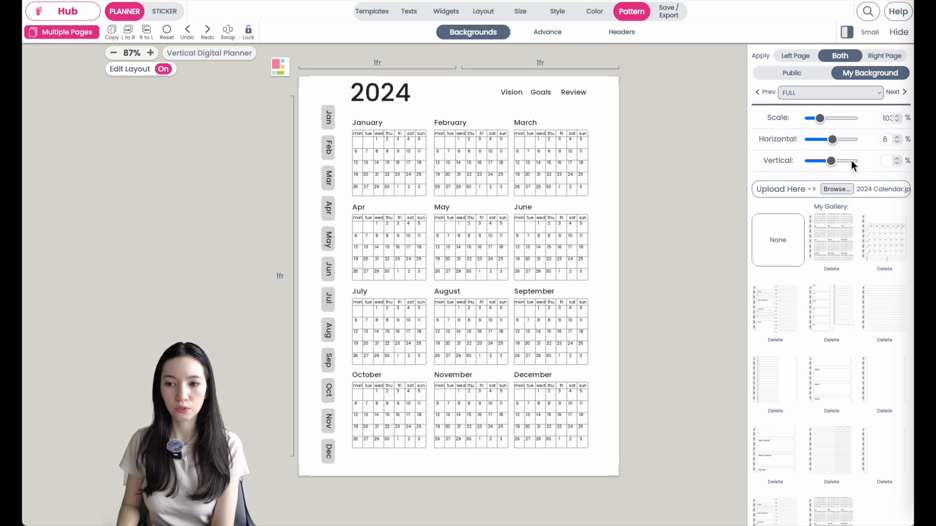
- Set the calendar background's vertical offset to 1%
mouse_move(851, 160)
left_mouse_down()
mouse_move(819, 160)
mouse_move(833, 156)
left_mouse_up()
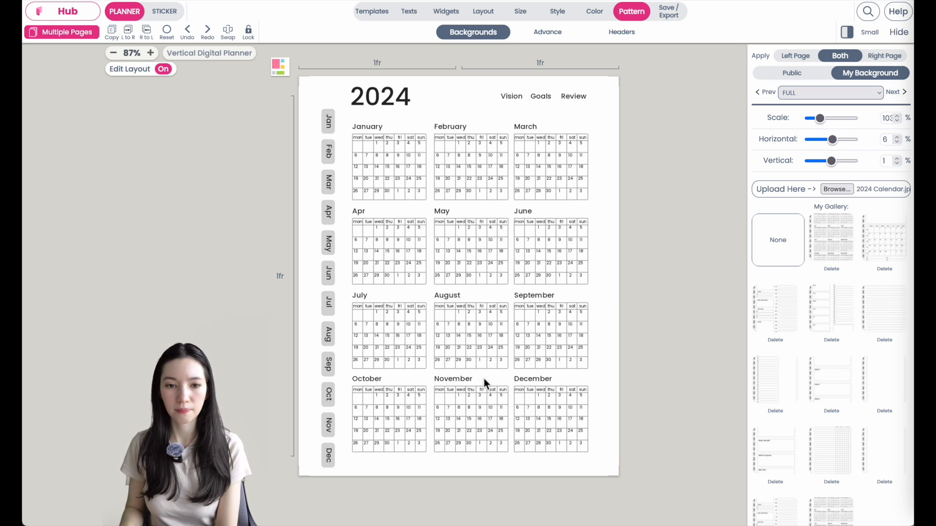
scroll(484, 378, "up", 1)
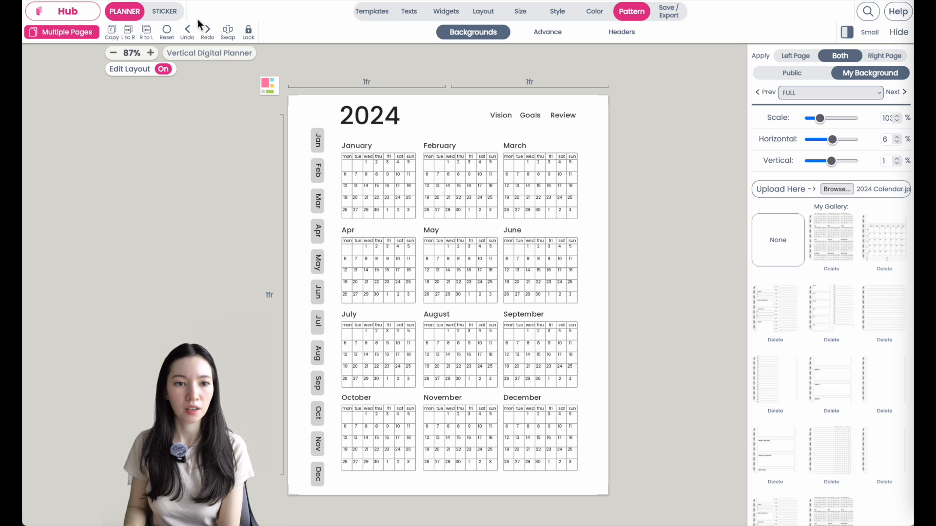
- Add a Hyperlink Button sticker to the page and resize it to cover the Jan side tab
left_click(166, 17)
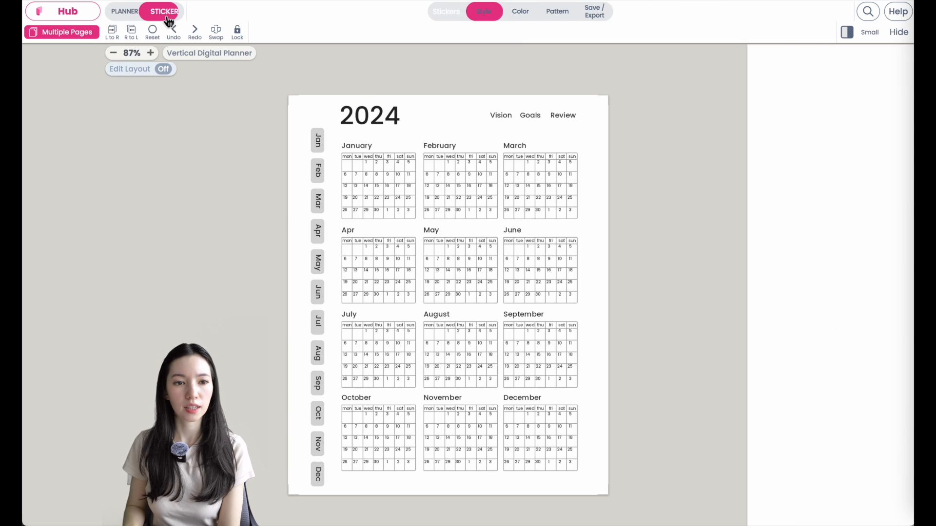
left_click(879, 60)
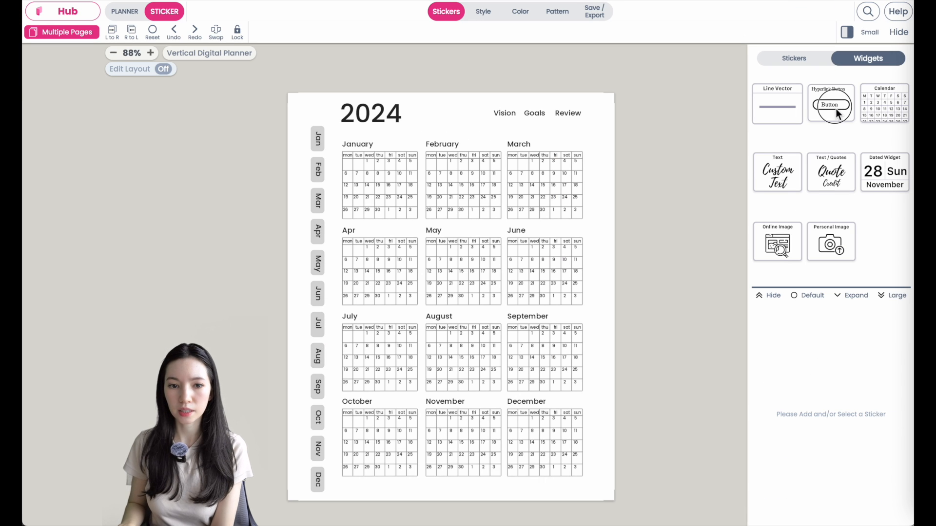
left_click(837, 112)
left_click_drag(320, 127, 355, 160)
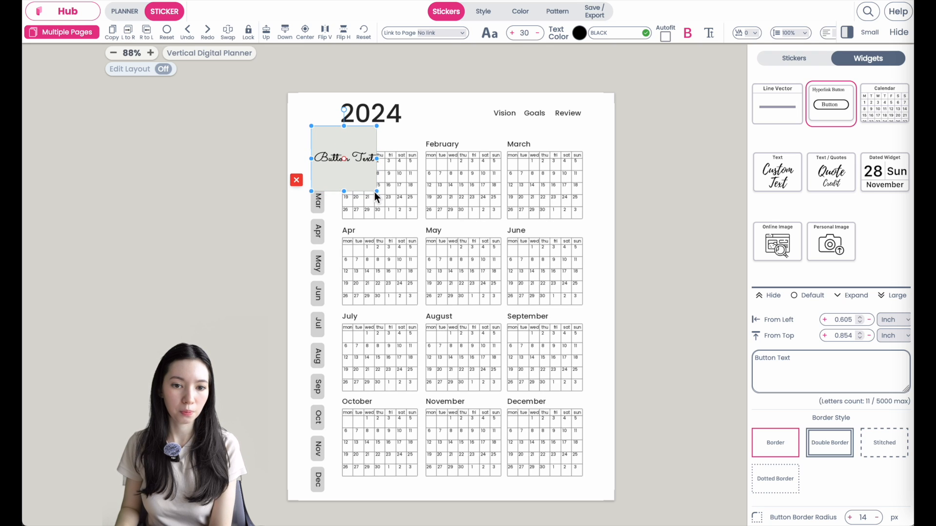
left_click_drag(376, 192, 317, 149)
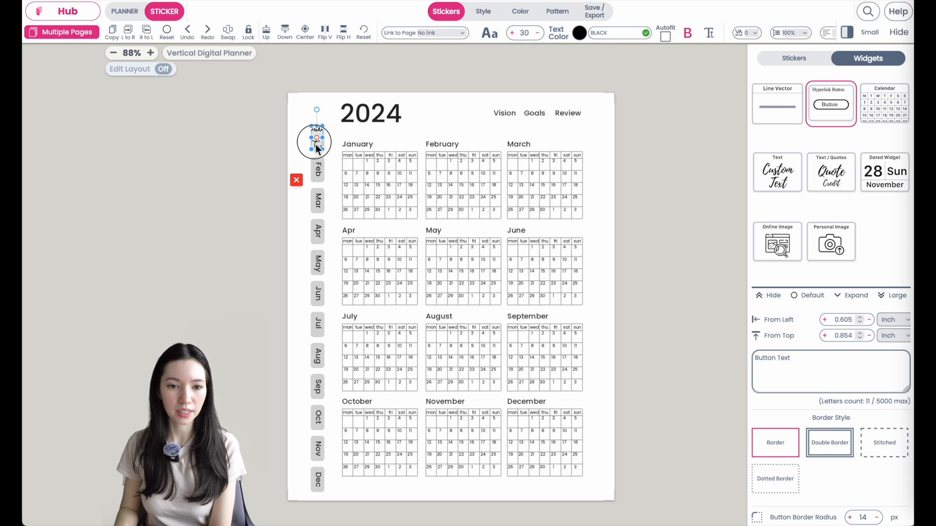
scroll(316, 146, "up", 5)
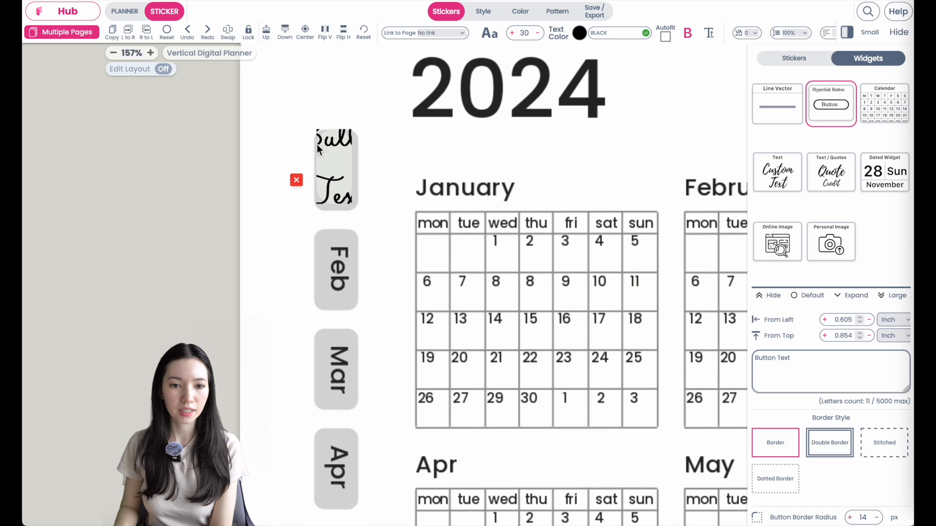
left_click_drag(352, 204, 359, 213)
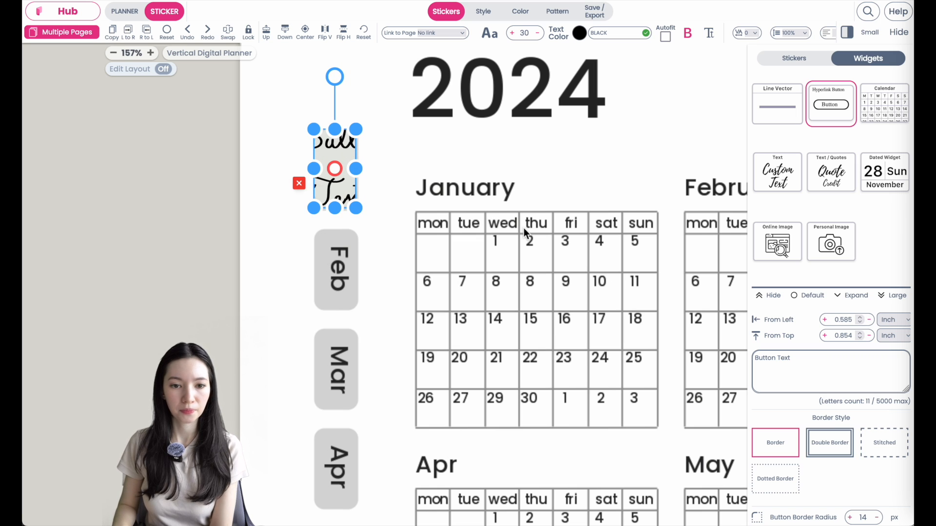
- Remove the placeholder text from the hyperlink button so it has no label
scroll(523, 228, "down", 3)
scroll(524, 228, "down", 3)
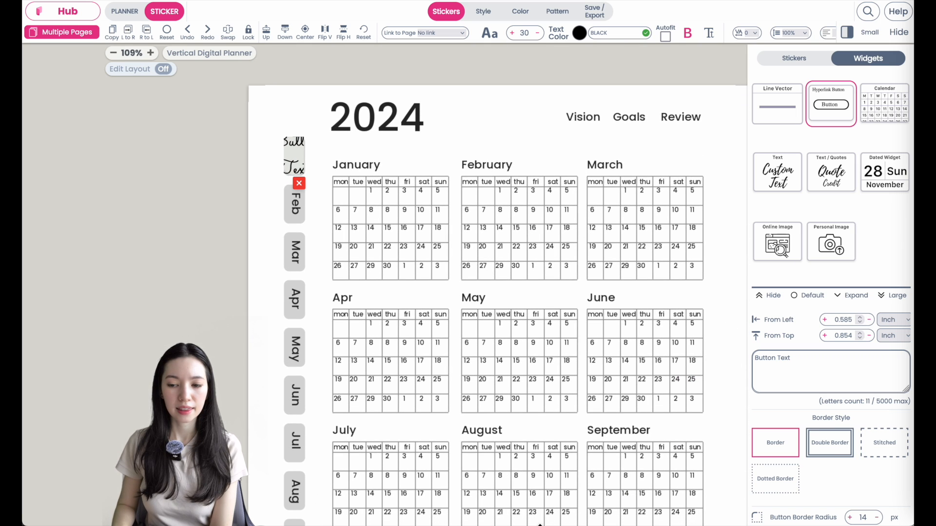
scroll(852, 373, "down", 1)
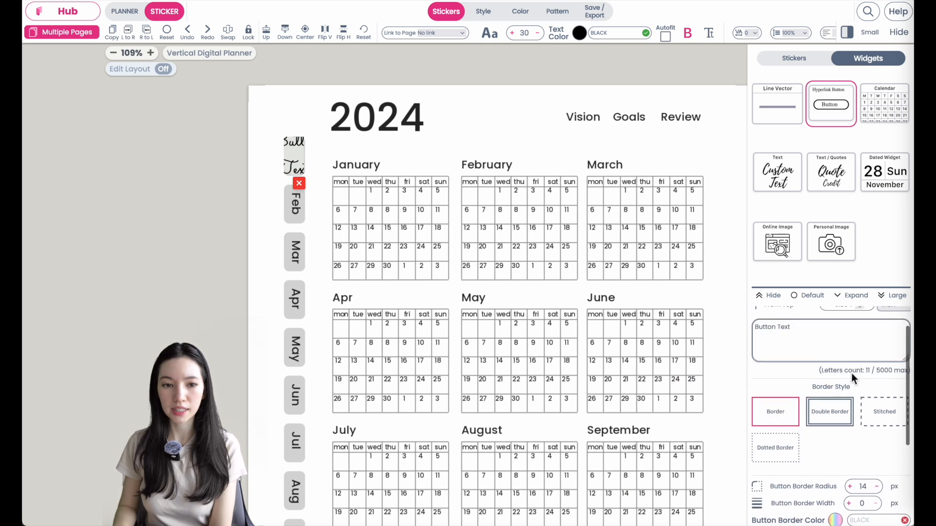
scroll(839, 373, "up", 1)
left_click(810, 360)
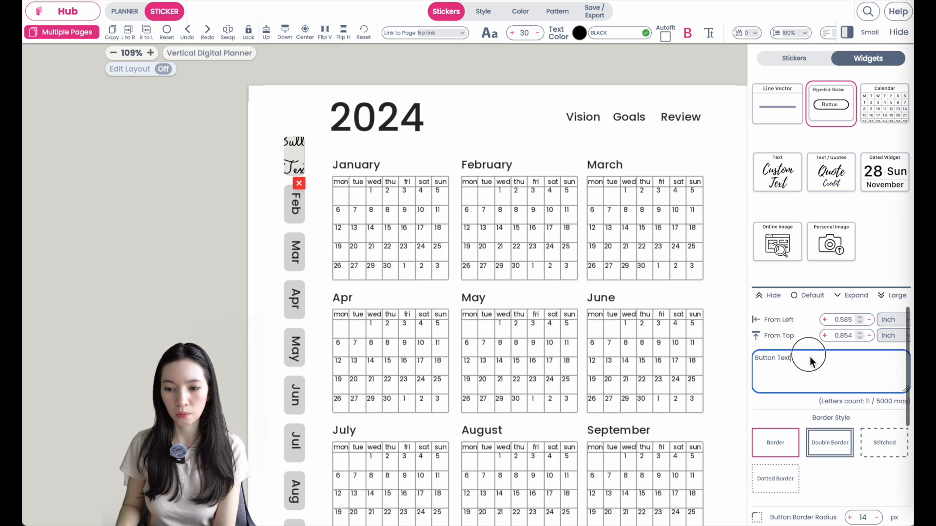
key("ctrl+a")
key("BackSpace")
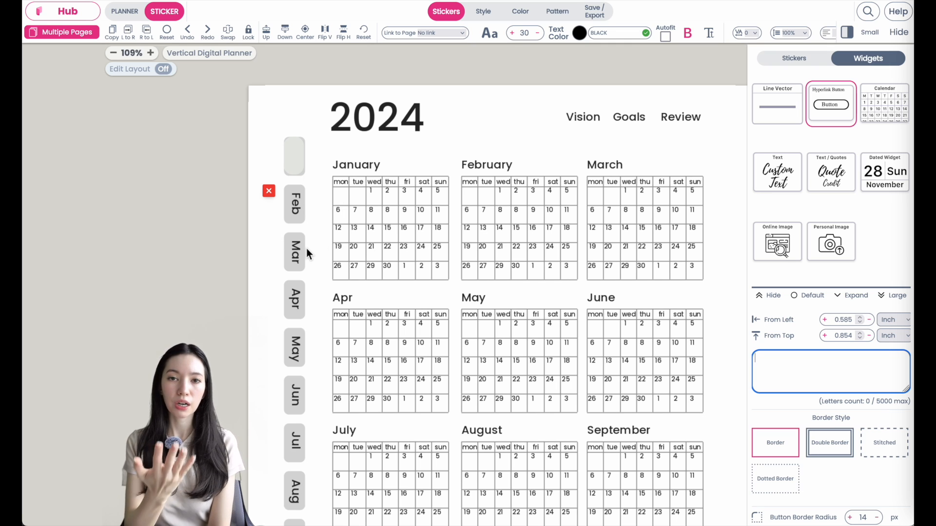
- Set both the border color and the background color of the Jan hyperlink button to TRANSPARENT
left_click(294, 166)
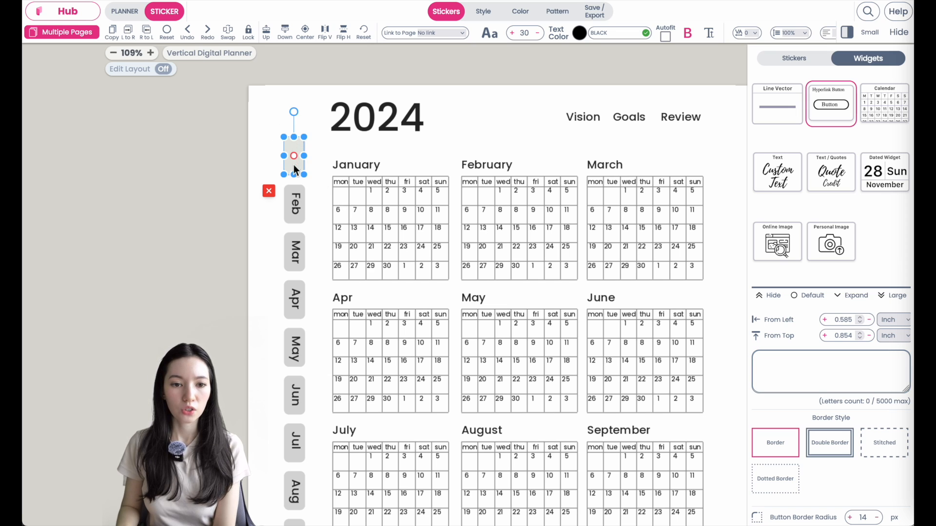
scroll(873, 379, "down", 4)
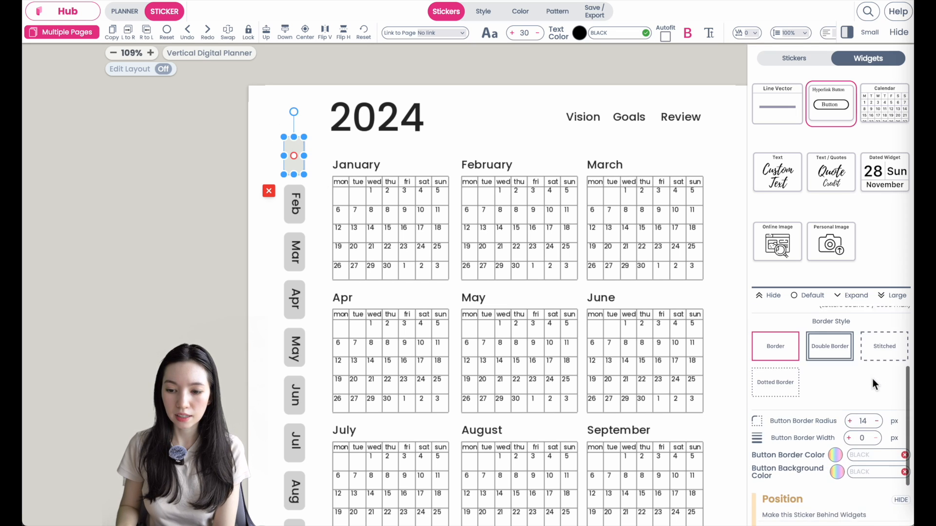
left_click(823, 294)
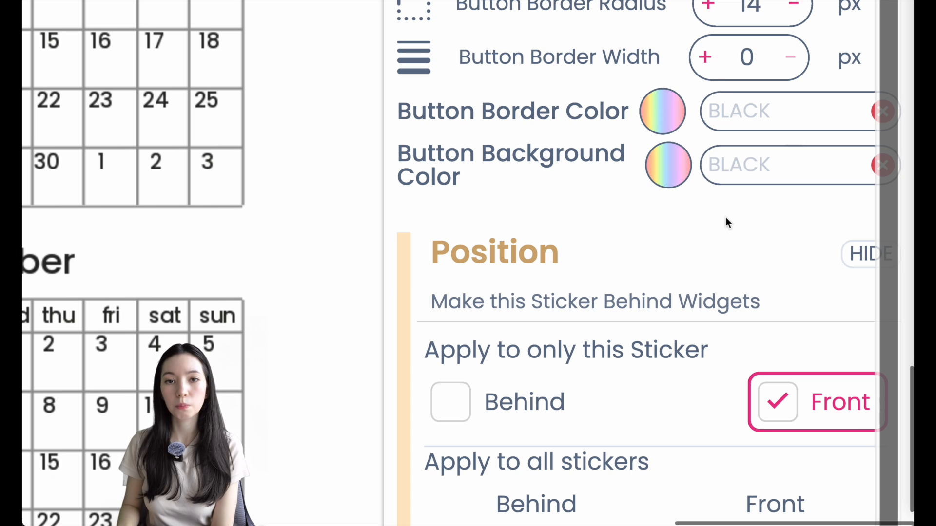
left_click(768, 118)
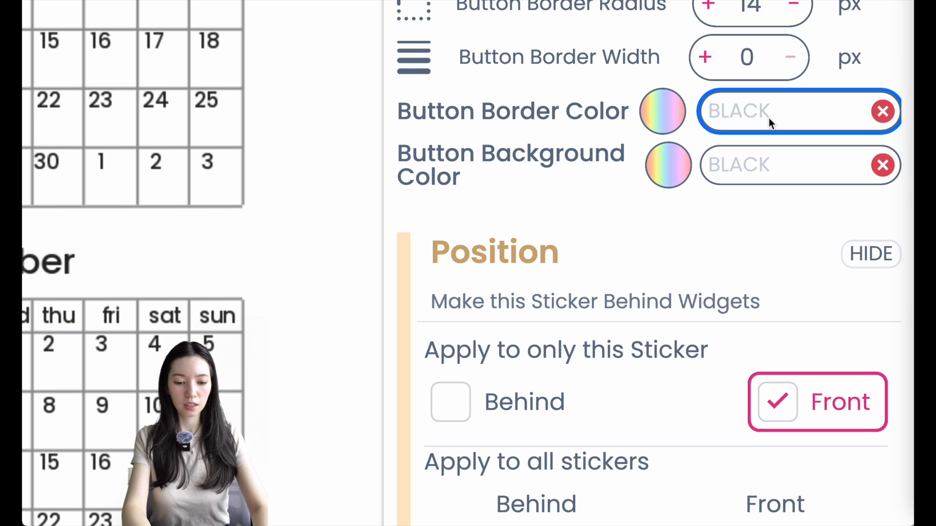
type("TRANSPARENT")
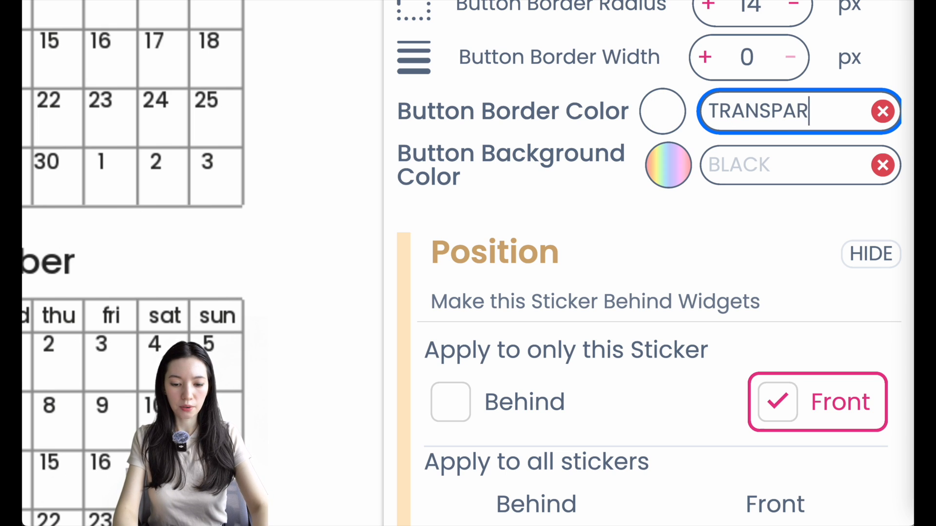
double_click(782, 122)
key("ctrl+c")
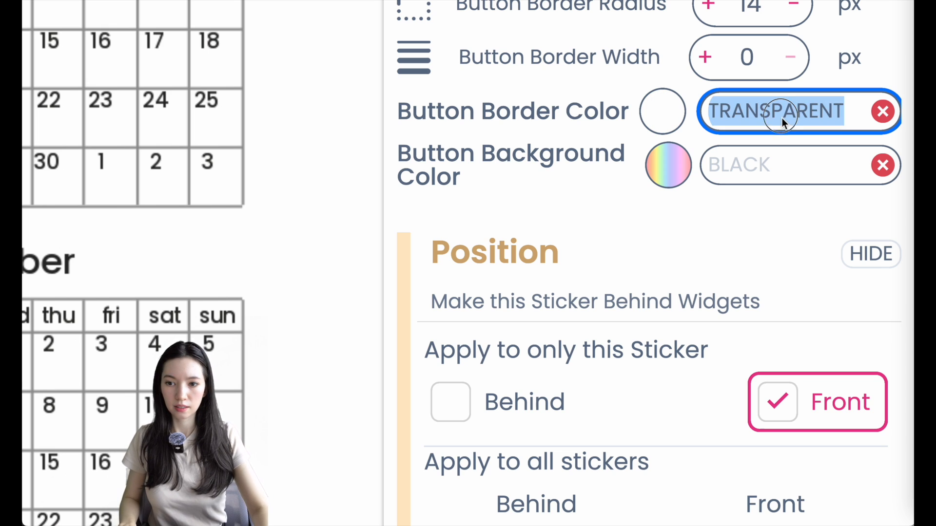
left_click(777, 159)
key("ctrl+v")
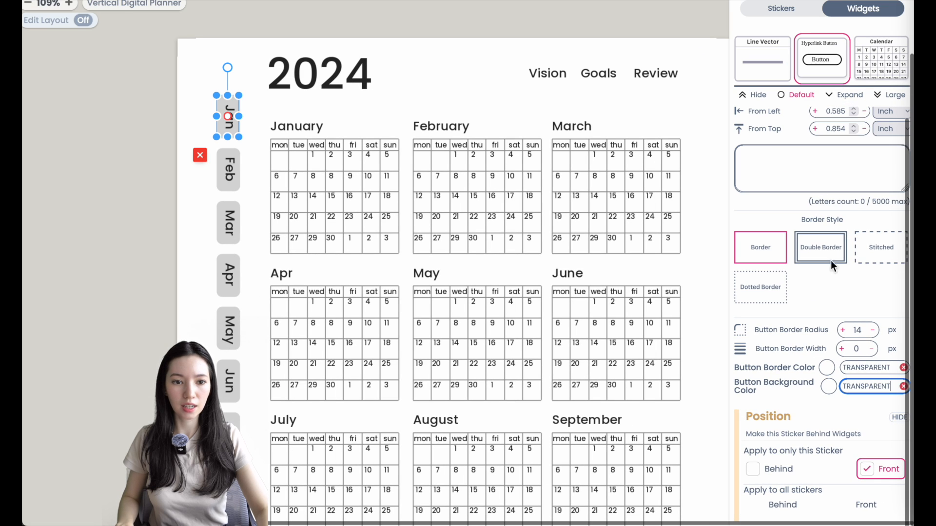
- Fine-tune the transparent button's position so it lines up with the Jan tab
scroll(203, 133, "up", 3)
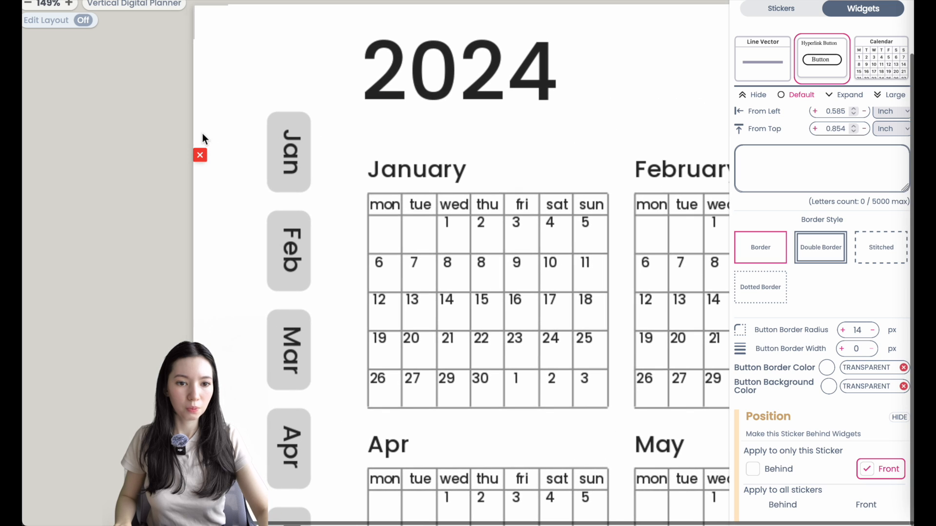
left_click(291, 145)
mouse_move(292, 144)
left_mouse_down()
mouse_move(244, 160)
mouse_move(354, 156)
mouse_move(264, 154)
mouse_move(288, 163)
left_mouse_up()
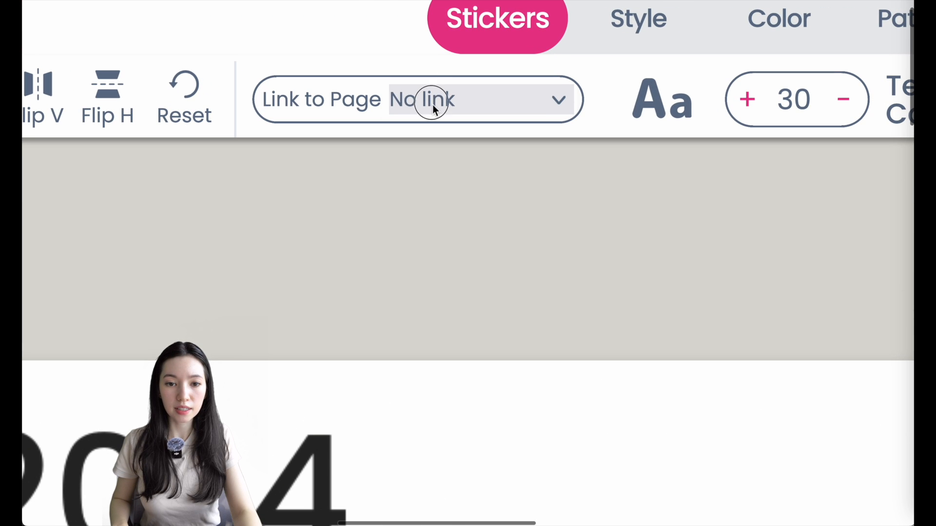
- Link the Jan button to a page using detect month, with January as the text to detect
left_click(433, 40)
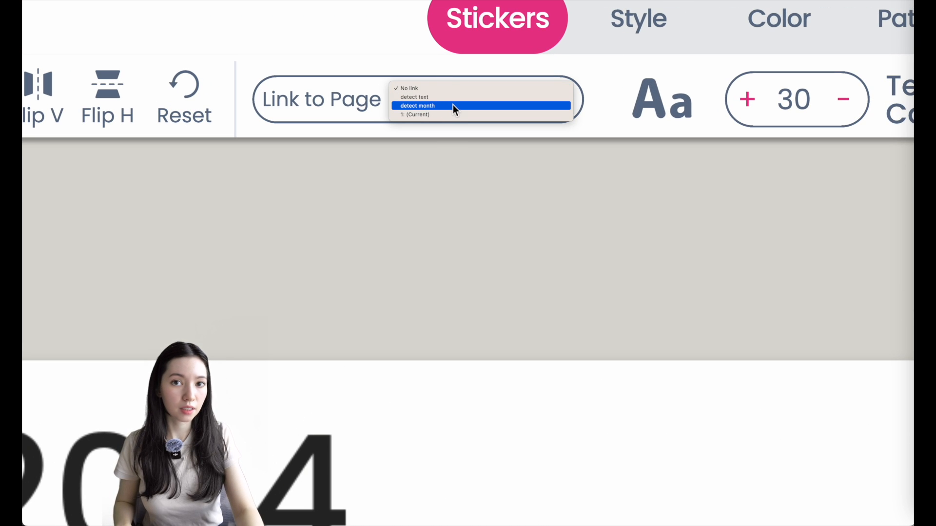
left_click(452, 105)
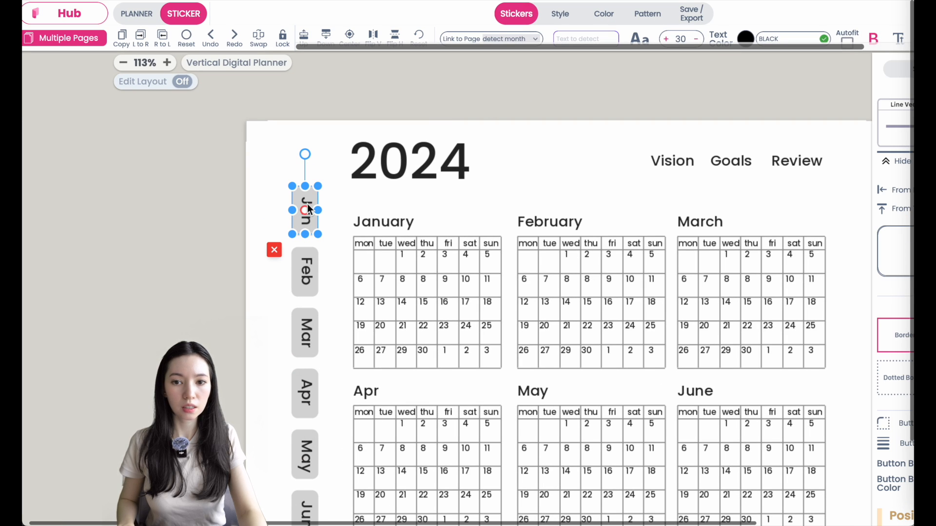
left_click(562, 39)
type("January")
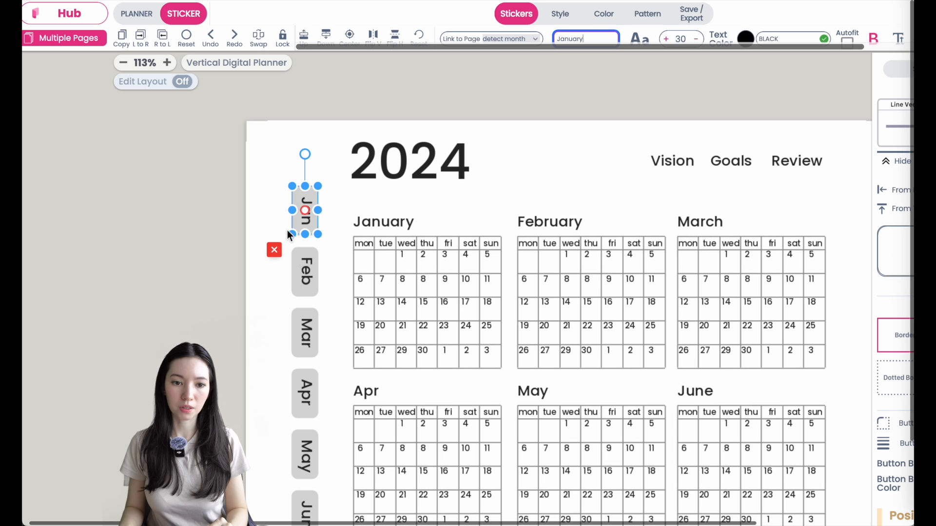
- Duplicate the January link button and place the copy over the Feb tab
left_click(277, 202)
left_click(311, 220)
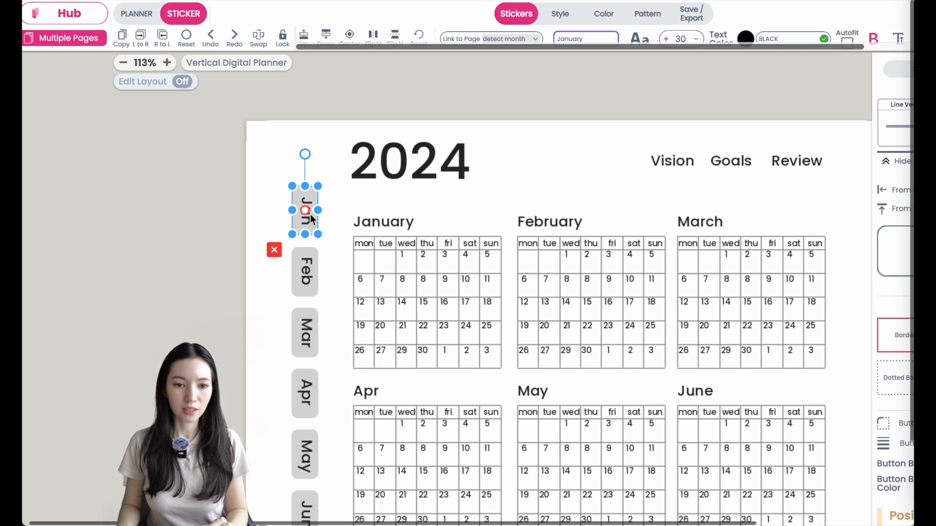
scroll(301, 220, "up", 5)
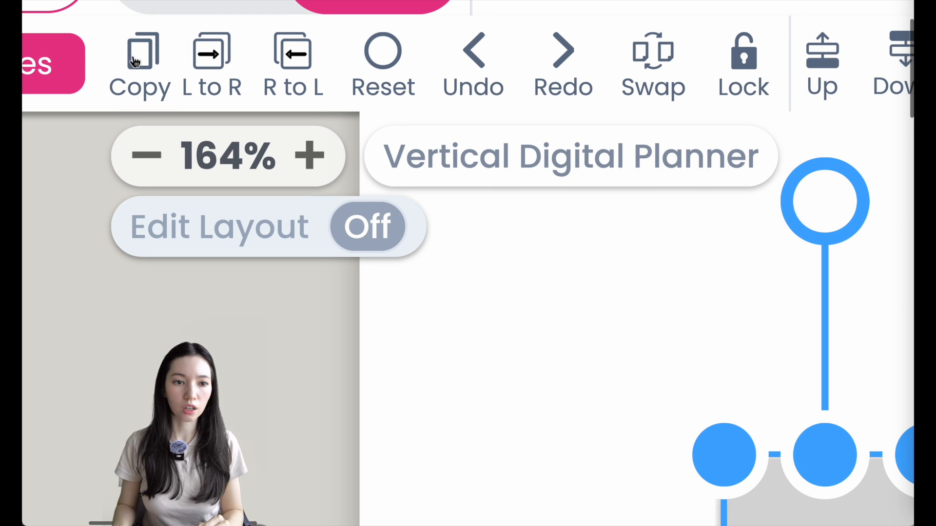
left_click(136, 56)
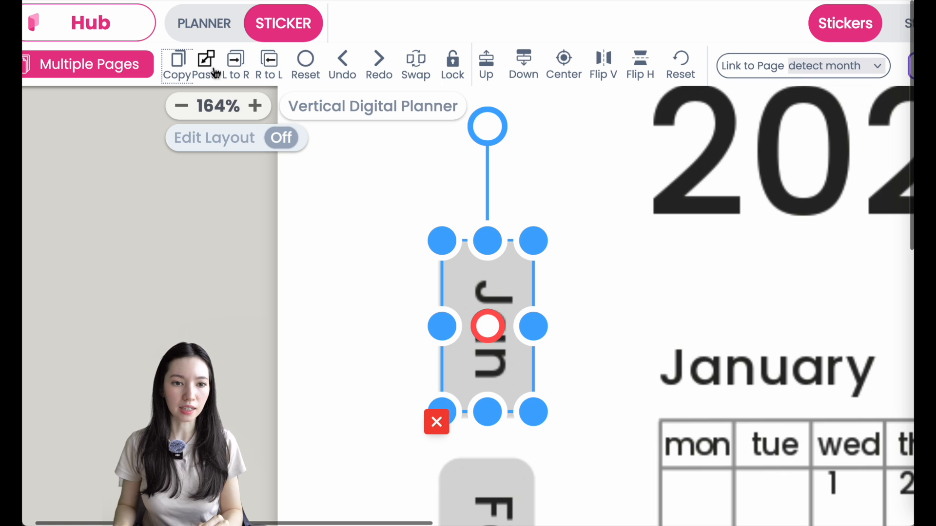
left_click(212, 72)
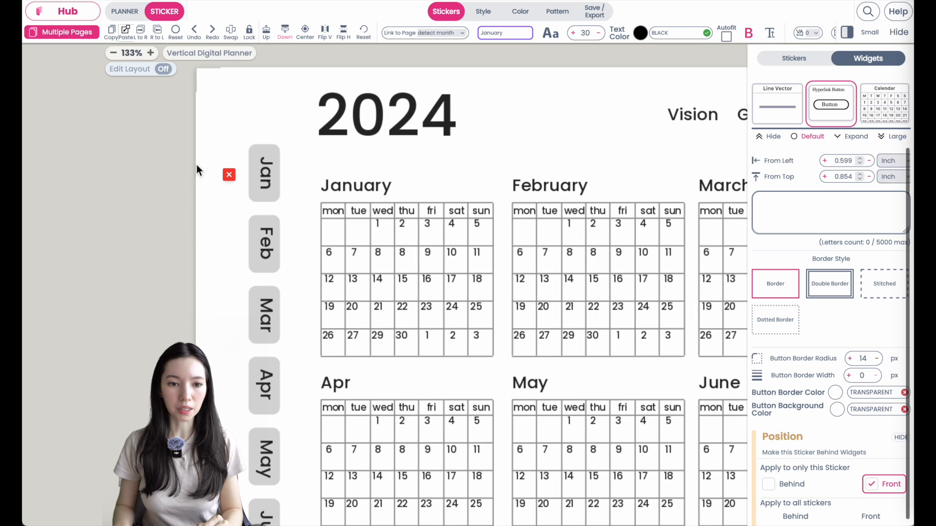
left_click(474, 351)
mouse_move(260, 178)
left_mouse_down()
mouse_move(322, 192)
mouse_move(269, 188)
mouse_move(274, 182)
left_mouse_up()
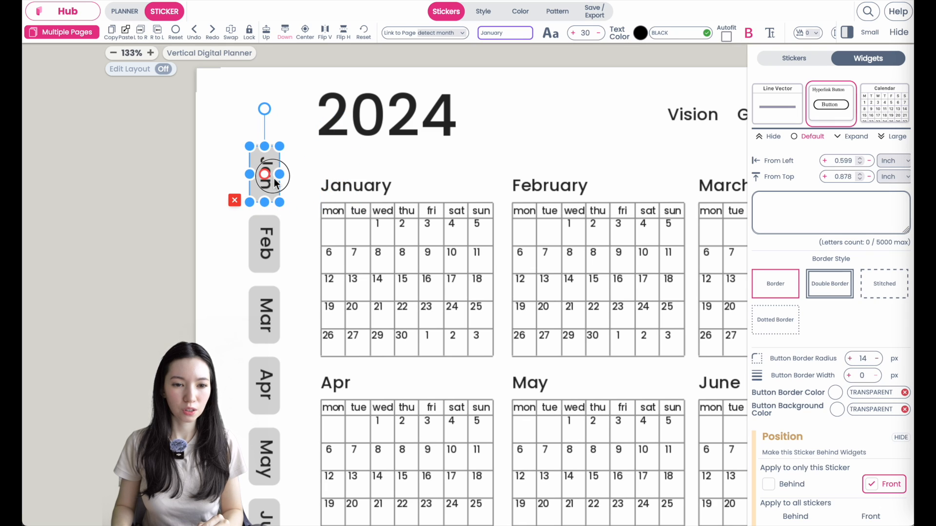
left_click(312, 181)
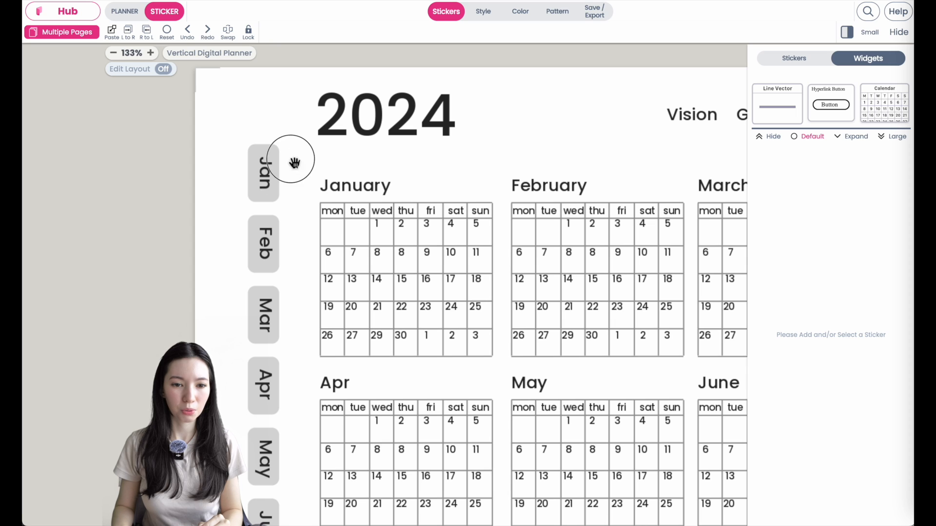
left_click(330, 178)
left_click_drag(334, 196, 282, 243)
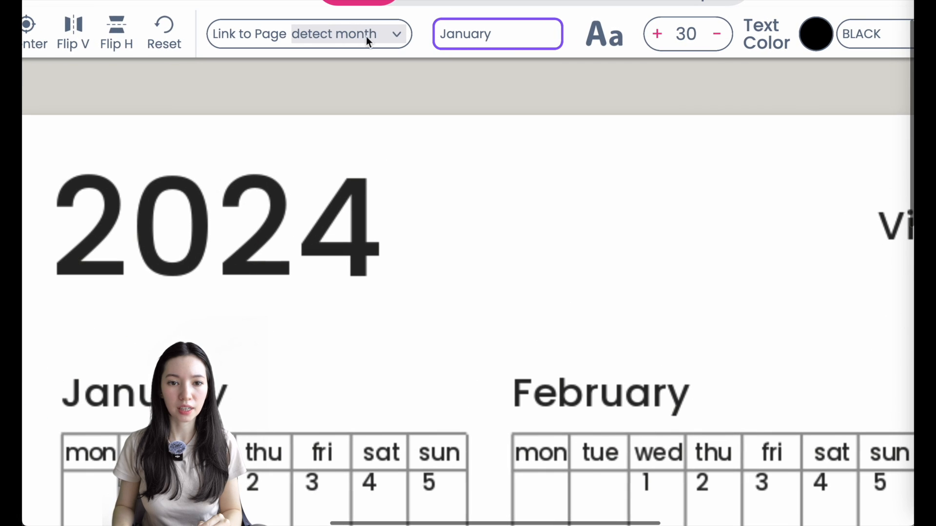
- Change the Feb tab button's text to detect to Feb
left_click(502, 35)
key("ctrl+a")
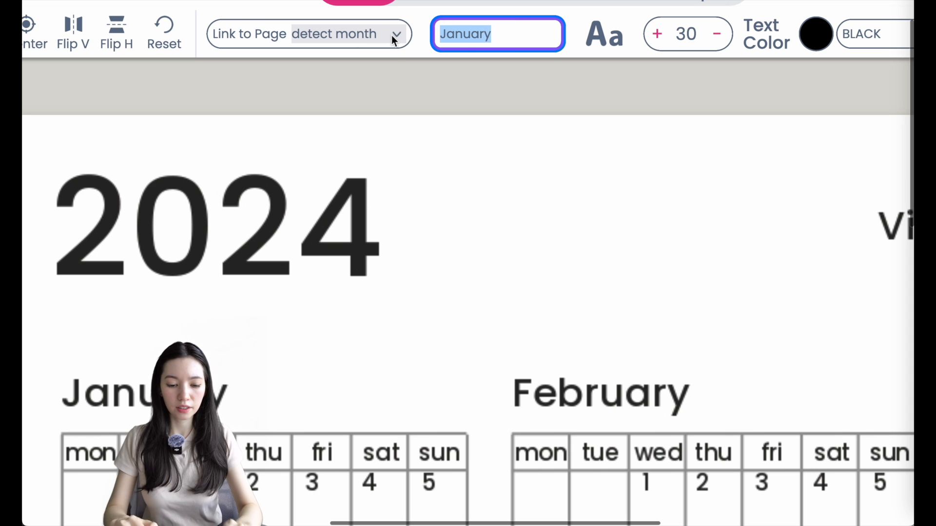
type("Feb")
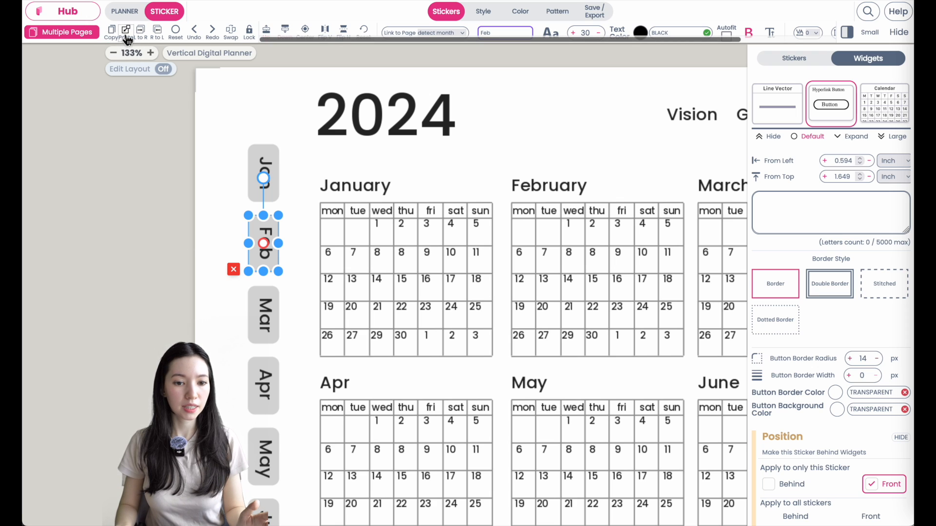
- Place another copy of the link button over the Mar tab and set its text to detect to March
left_click(329, 325)
left_click_drag(272, 233, 272, 301)
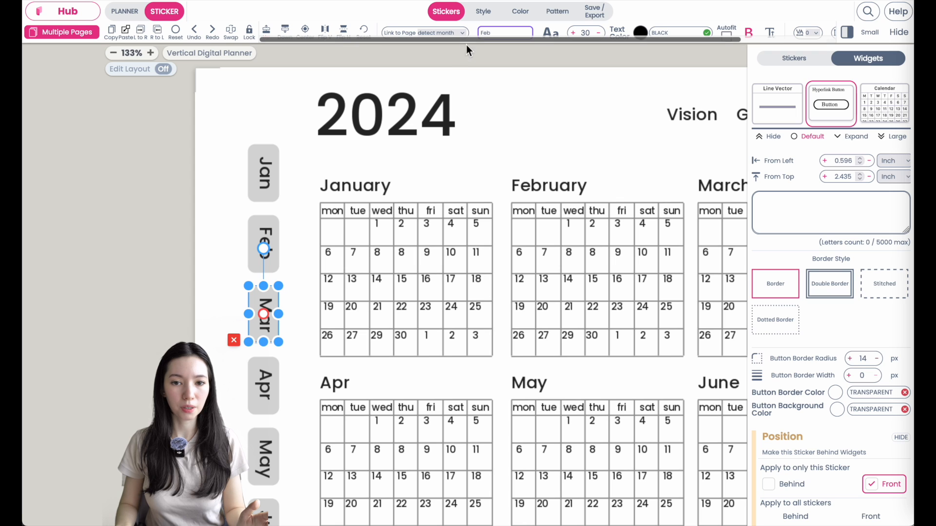
double_click(486, 33)
type("March")
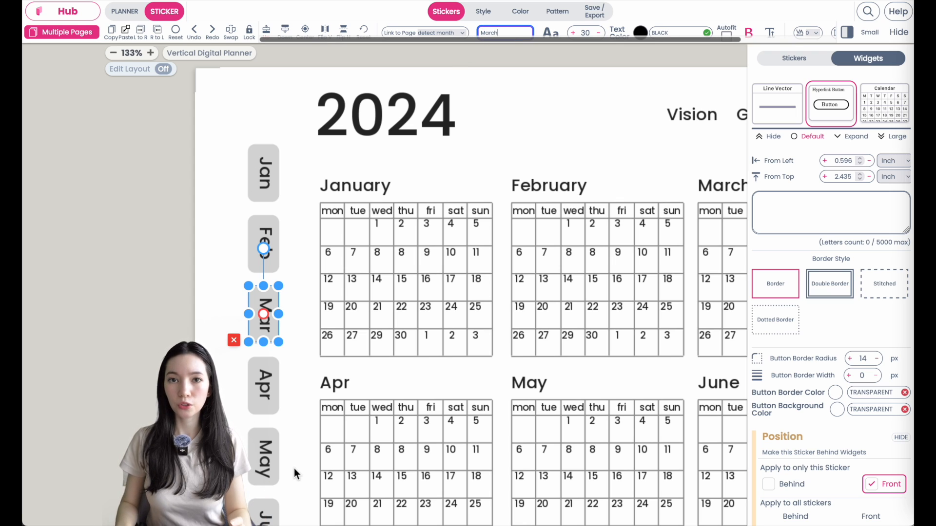
- Duplicate the link button onto the remaining month tabs, Apr through Dec, setting each copy's text to detect to its own month
scroll(344, 505, "down", 4)
scroll(344, 505, "up", 2)
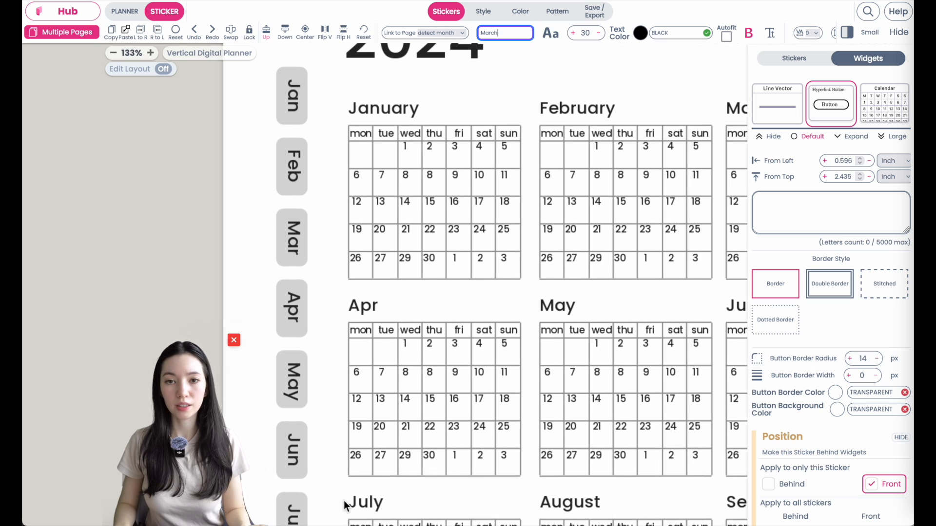
scroll(344, 505, "up", 2)
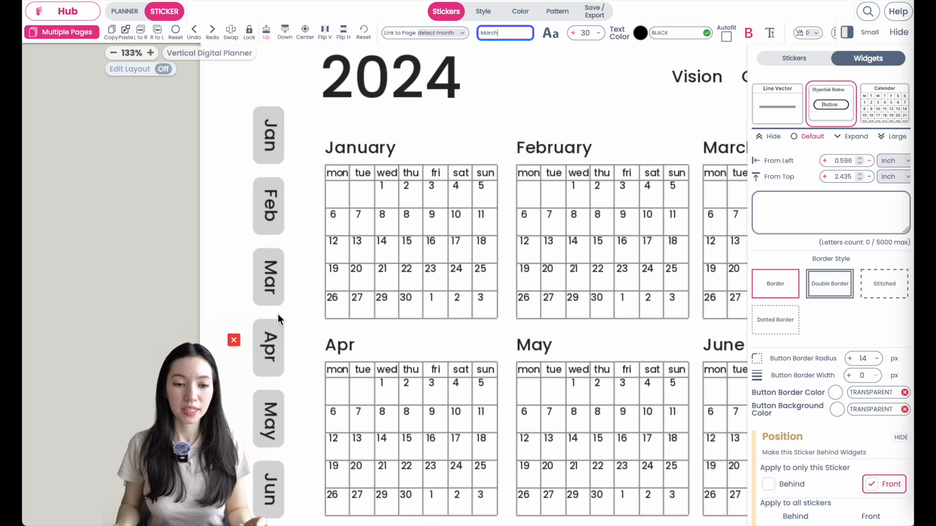
left_click(273, 281)
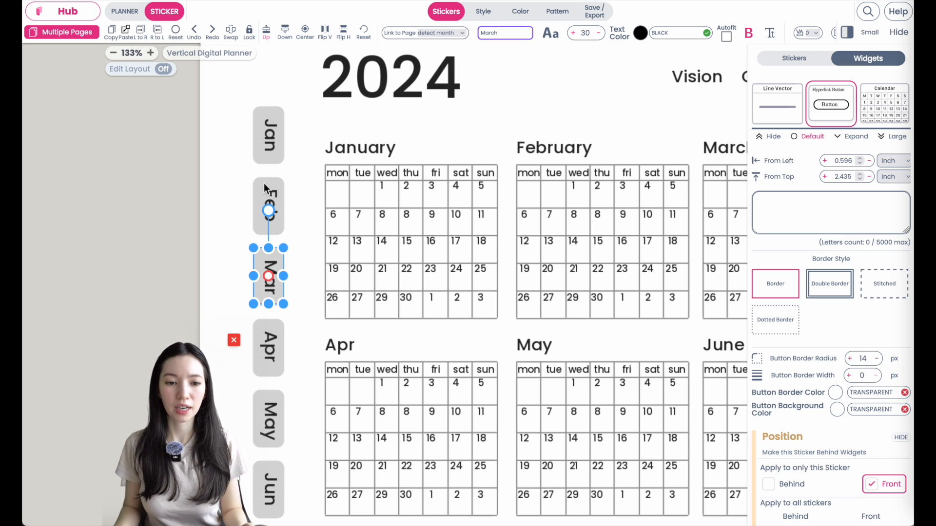
left_click(127, 33)
scroll(390, 244, "down", 3)
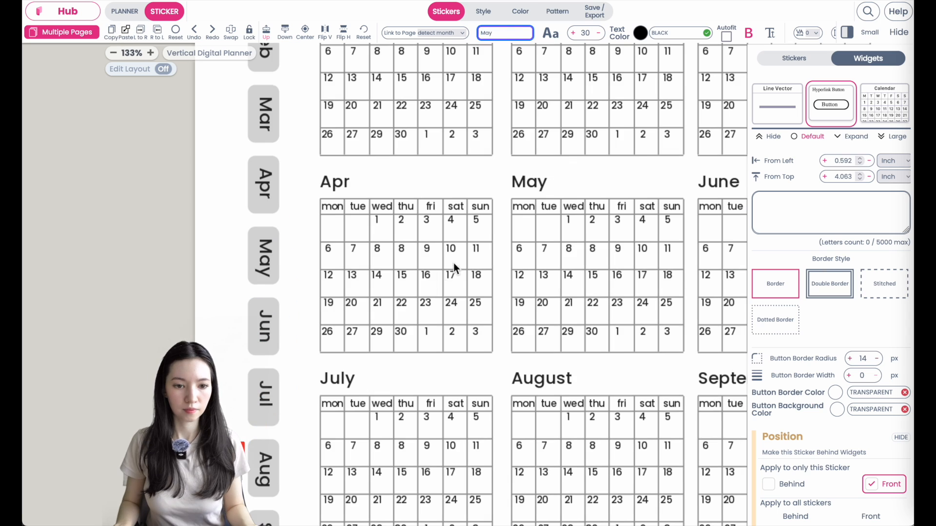
left_click_drag(263, 185, 292, 214)
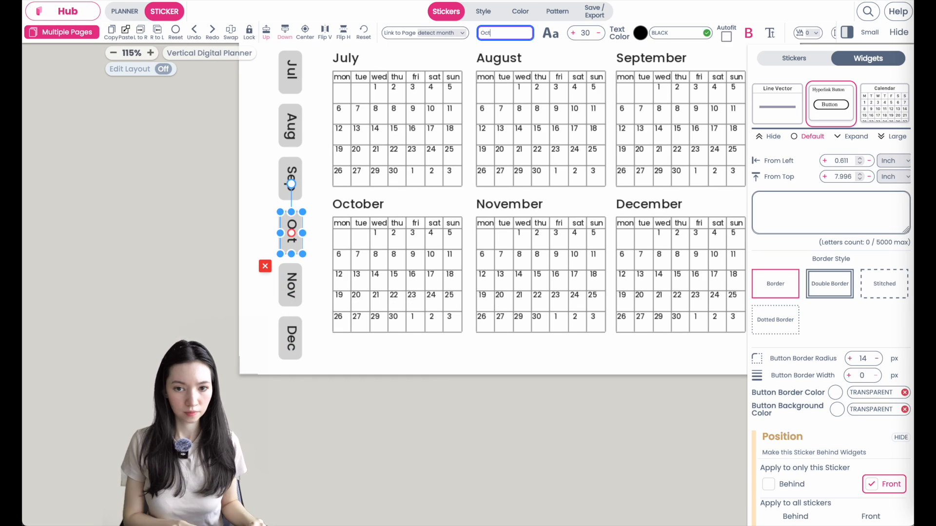
- Check the text to detect of the link buttons on the month tabs, from Jan down to Dec
scroll(361, 145, "up", 8)
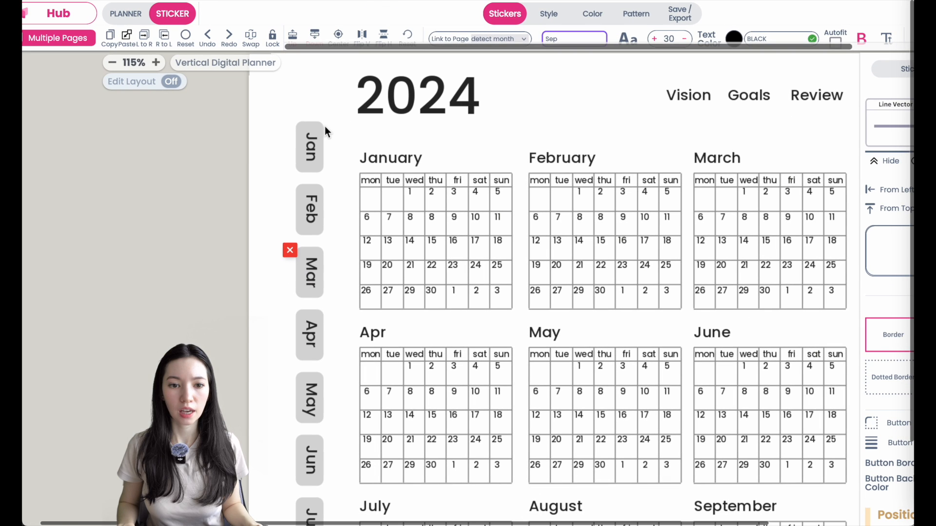
scroll(324, 127, "down", 2)
left_click(329, 109)
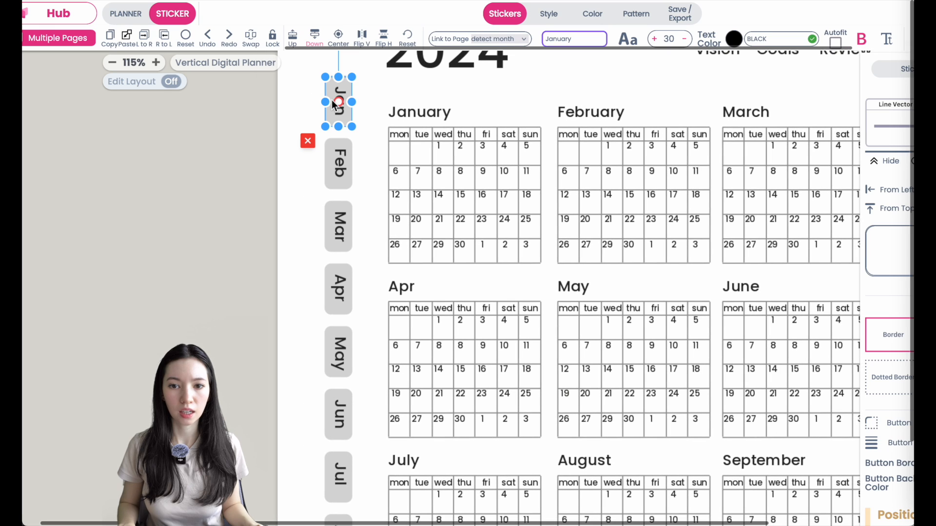
left_click(340, 161)
left_click(340, 228)
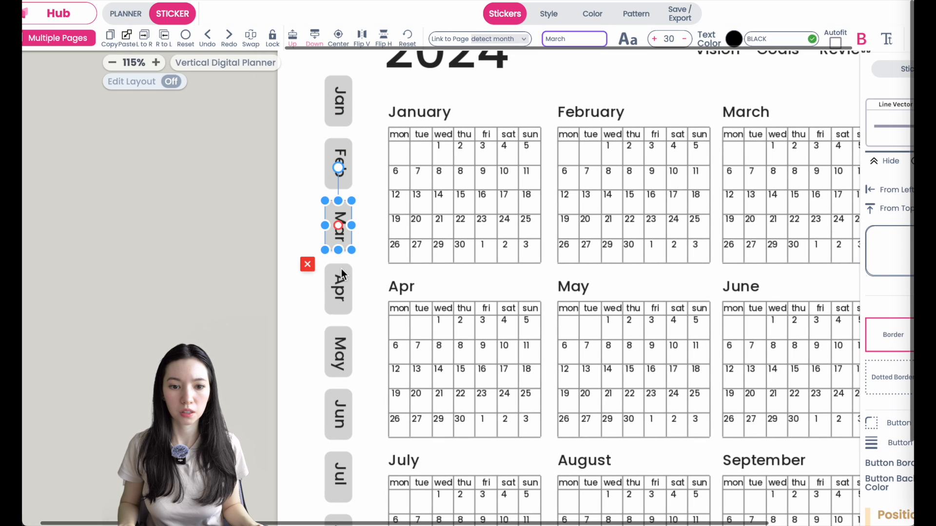
left_click(338, 291)
left_click(338, 352)
left_click(340, 435)
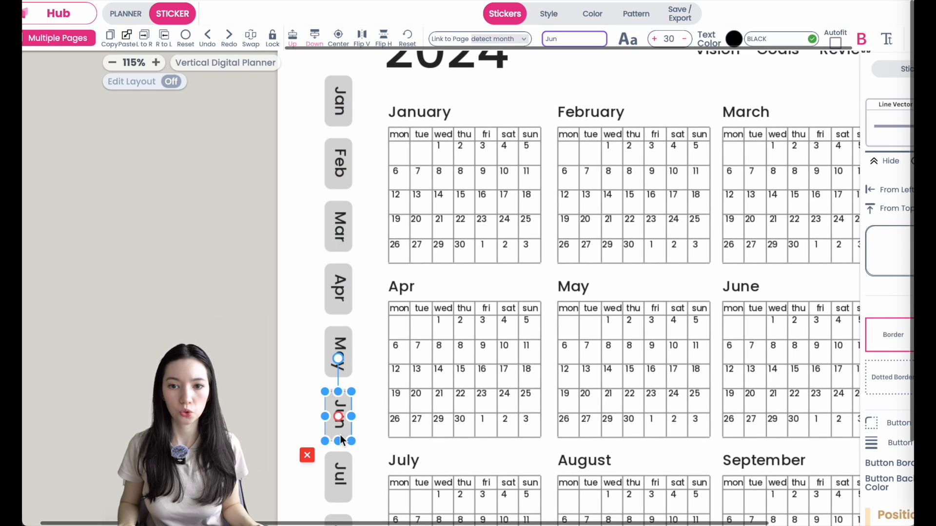
scroll(340, 435, "down", 8)
left_click(340, 251)
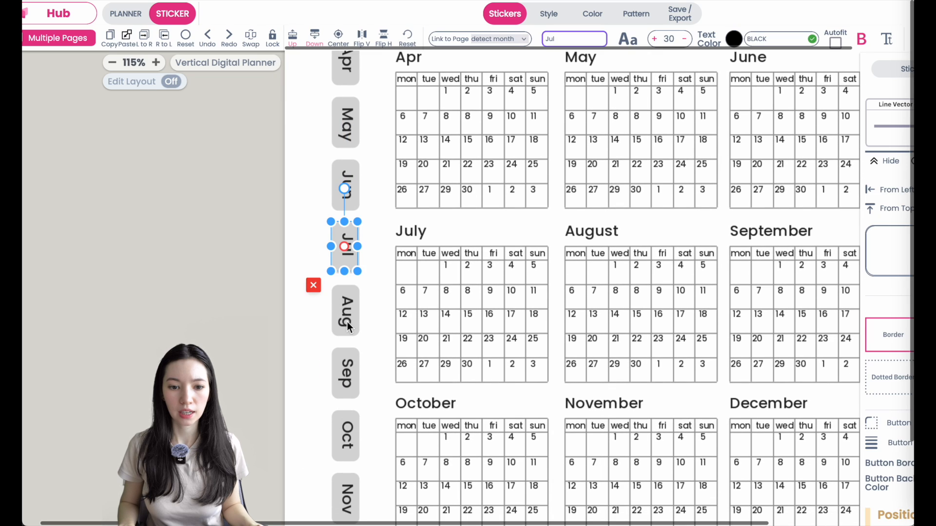
left_click(346, 315)
left_click(347, 377)
left_click(348, 441)
scroll(348, 447, "down", 5)
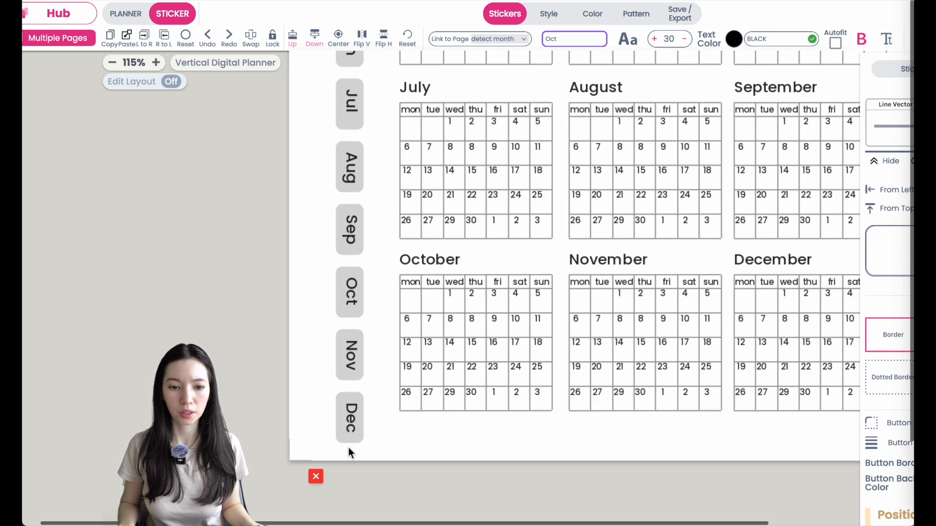
left_click(349, 439)
scroll(493, 276, "up", 3)
scroll(493, 271, "up", 10)
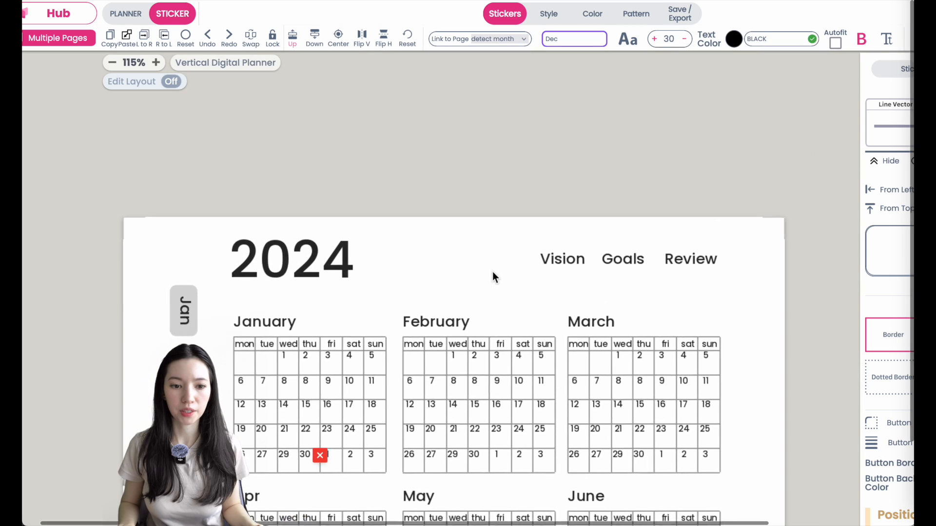
scroll(492, 271, "down", 3)
left_click(544, 271)
- Add a hyperlink button sized to cover the Vision heading and clear its placeholder text
scroll(544, 271, "up", 3)
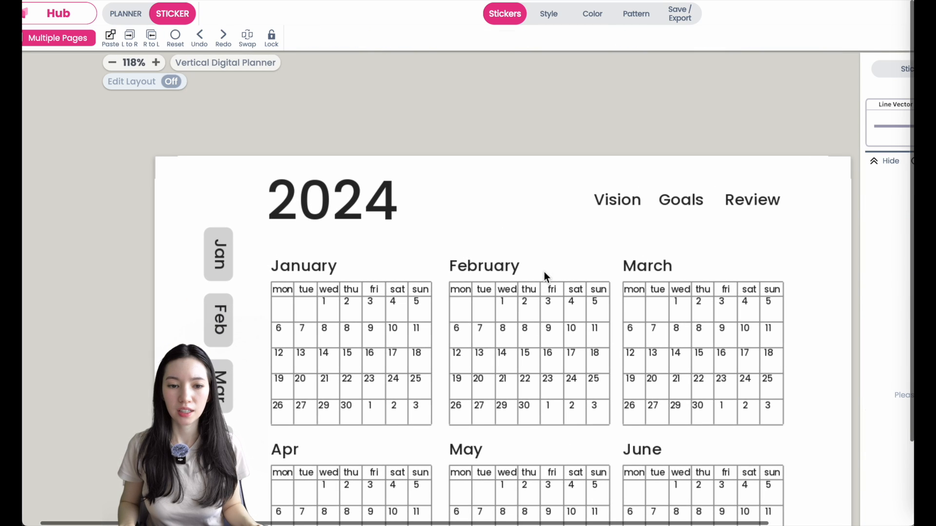
scroll(586, 249, "right", 1)
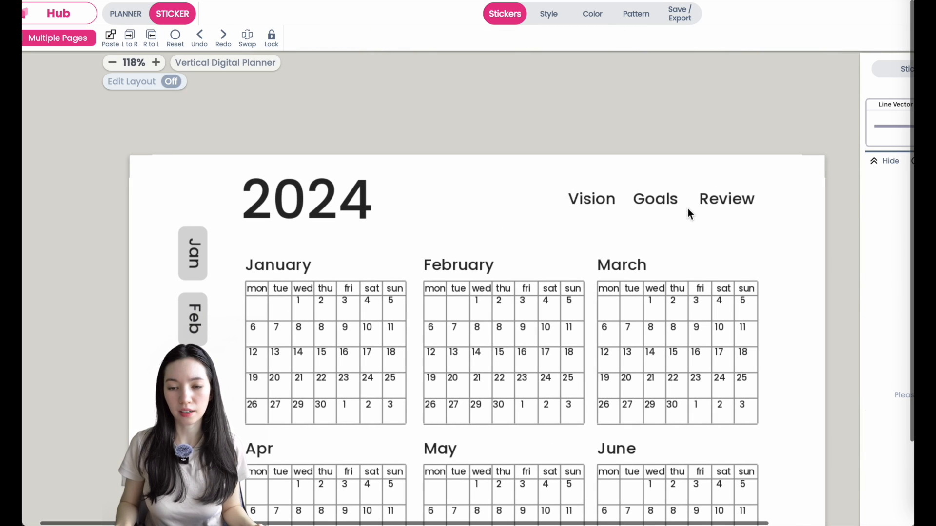
scroll(598, 188, "right", 2)
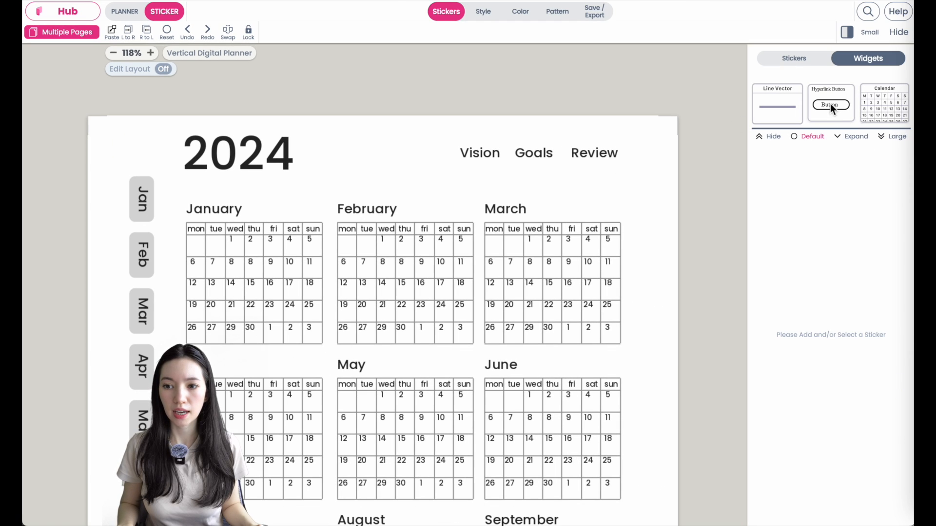
left_click(832, 106)
left_click_drag(153, 214, 517, 185)
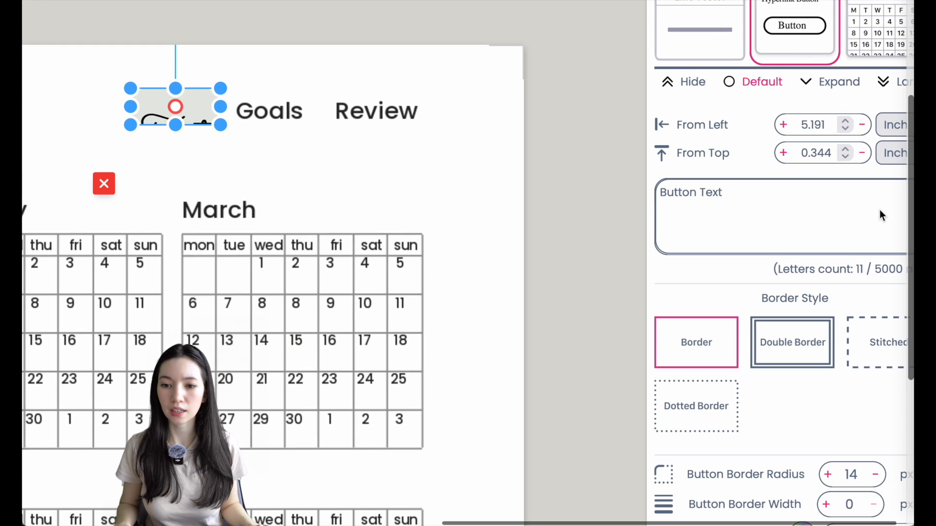
left_click(875, 208)
key("ctrl+a")
key("BackSpace")
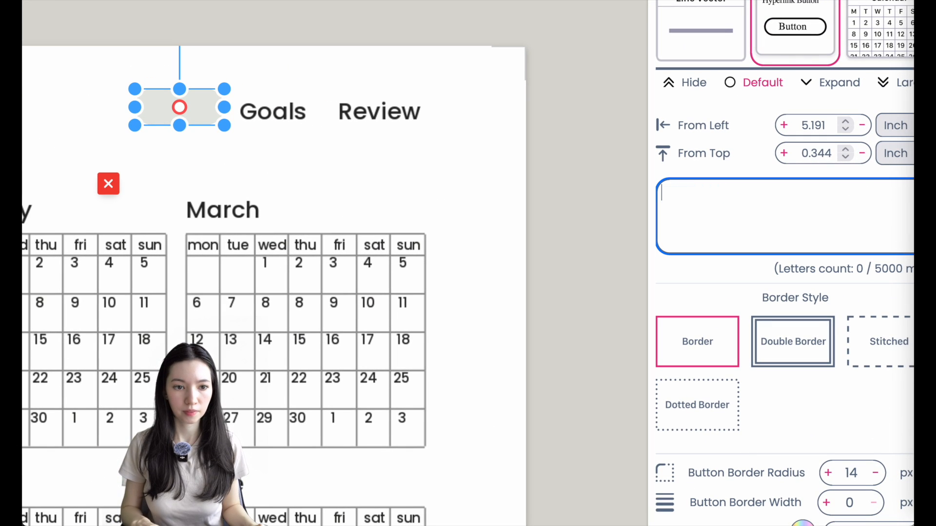
- Set the Vision button's border and background colors to TRANSPARENT and align the button over the word
scroll(851, 335, "down", 5)
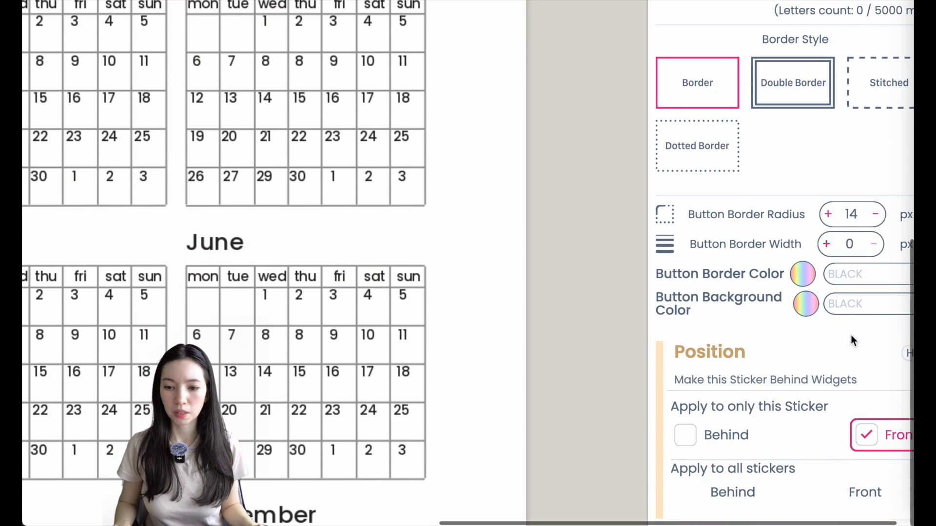
scroll(851, 336, "right", 1)
left_click(829, 279)
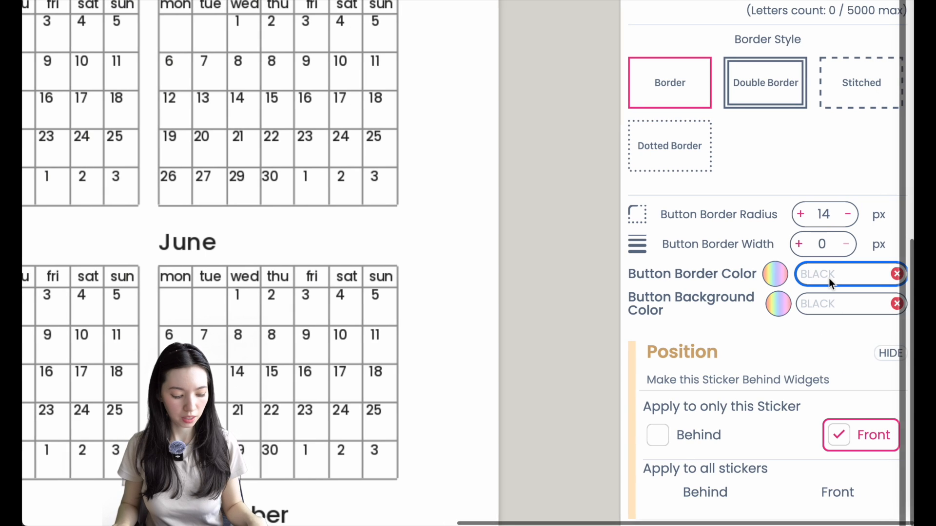
left_click(829, 308)
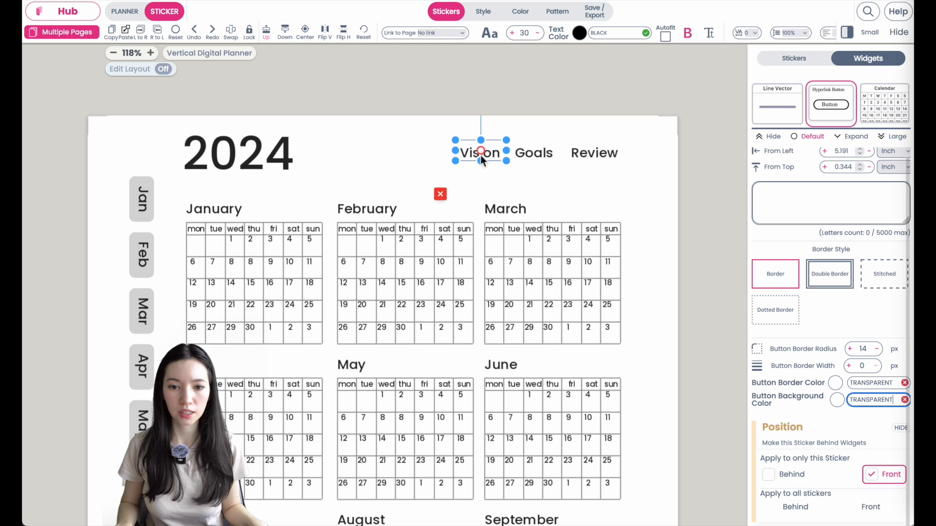
left_click_drag(491, 155, 490, 154)
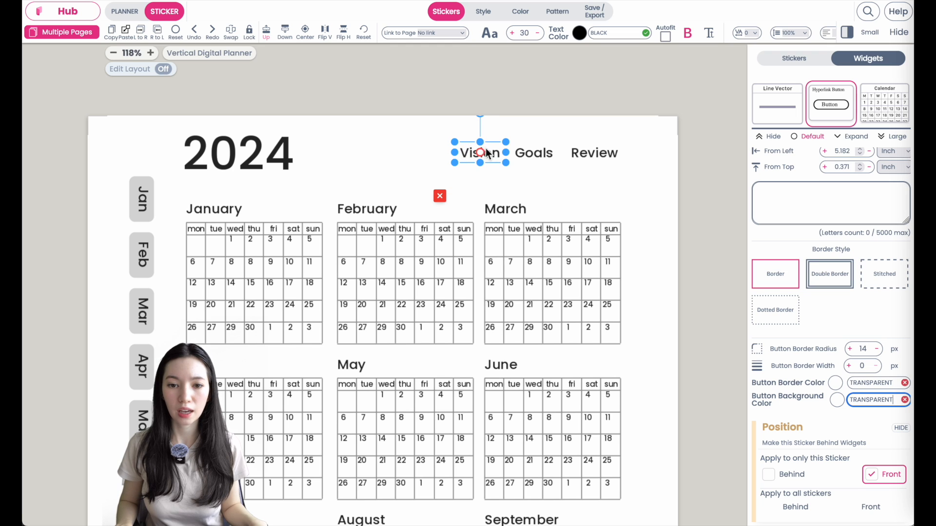
- Link the Vision button to a page using detect text, with Vision as the text to detect
left_click(447, 34)
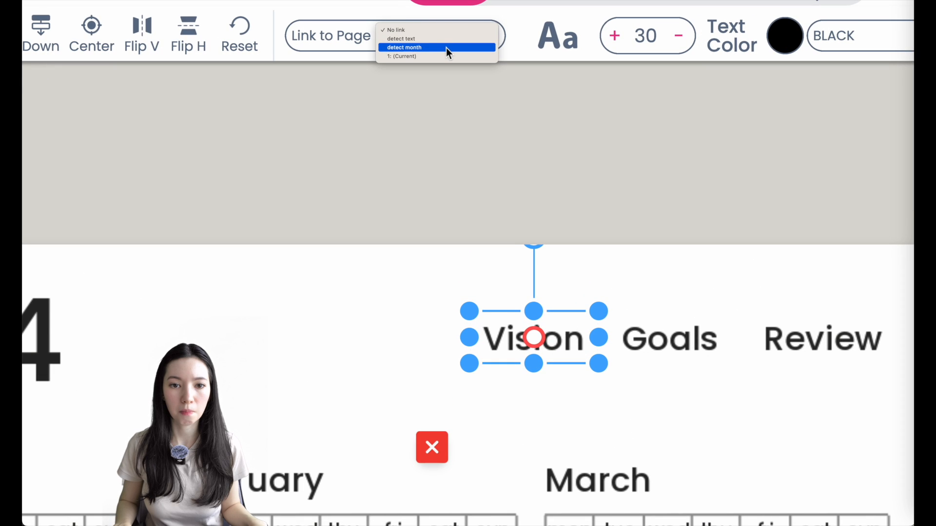
left_click(445, 38)
left_click(438, 28)
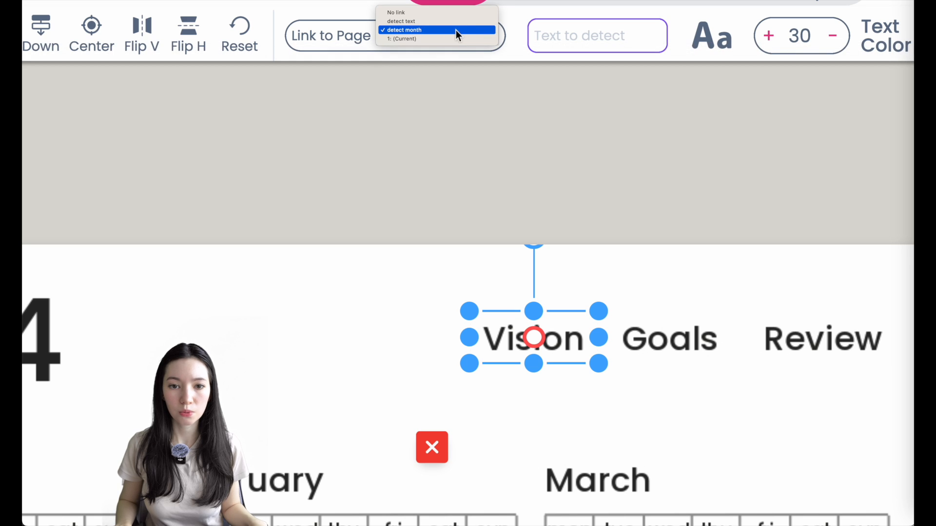
left_click(457, 23)
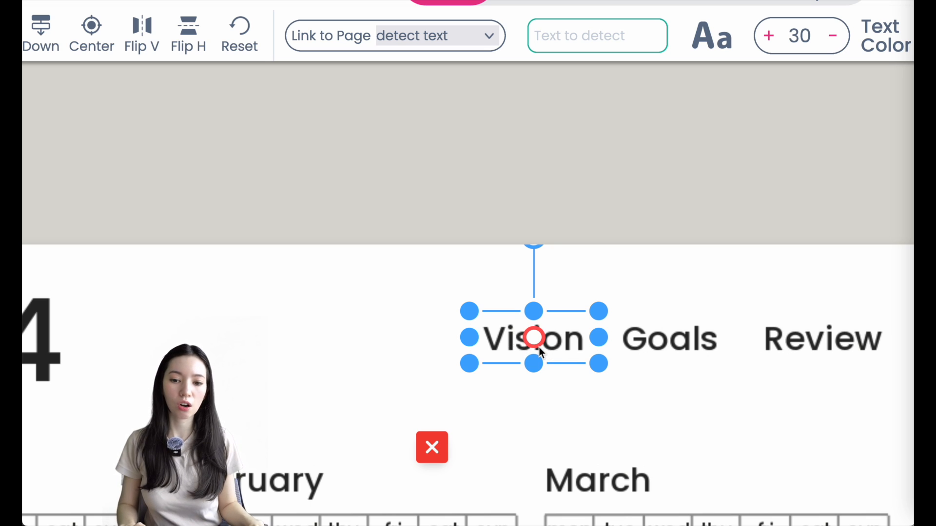
left_click(575, 39)
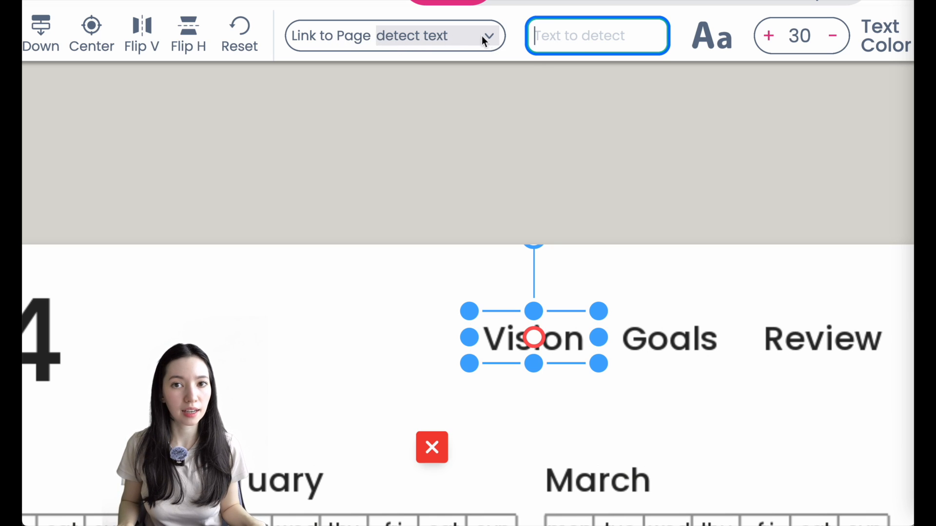
type("Vision")
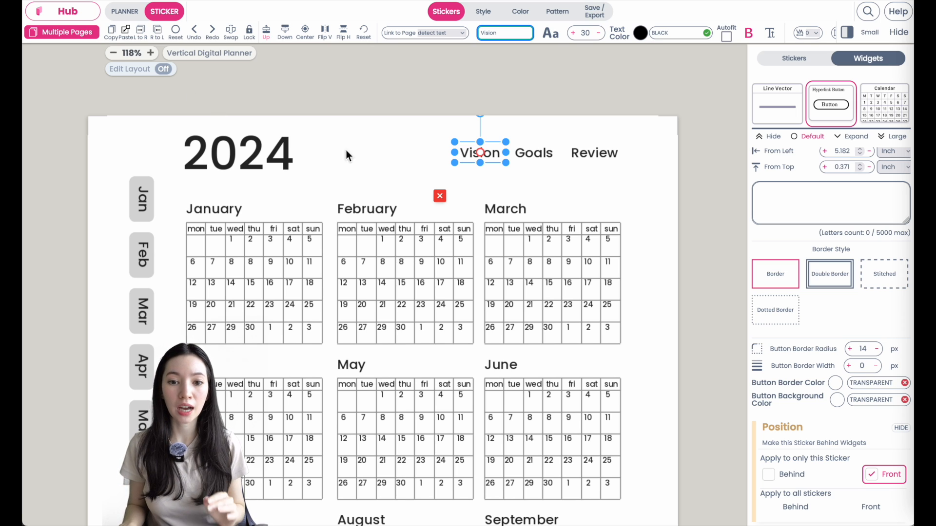
- Duplicate the Vision link button, place the copy over the Goals heading, and set its text to detect to Goals
scroll(511, 176, "up", 4)
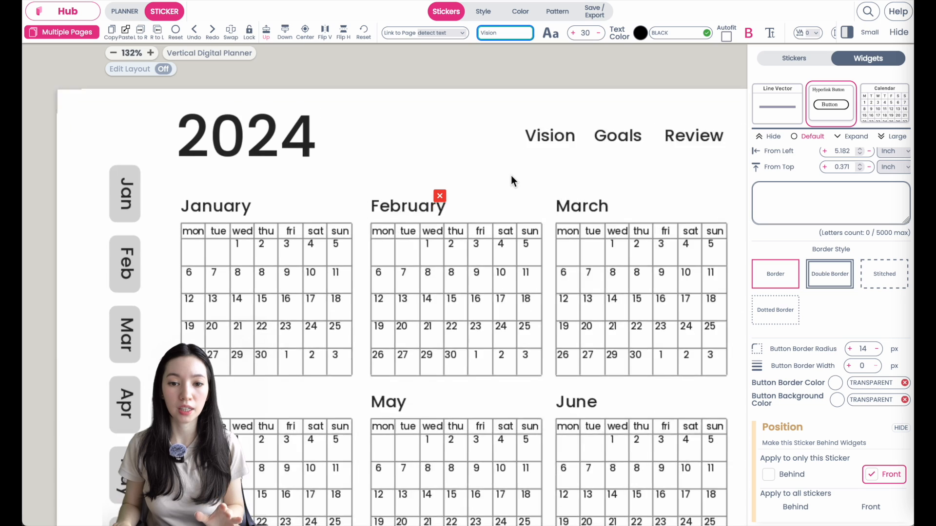
scroll(648, 152, "right", 3)
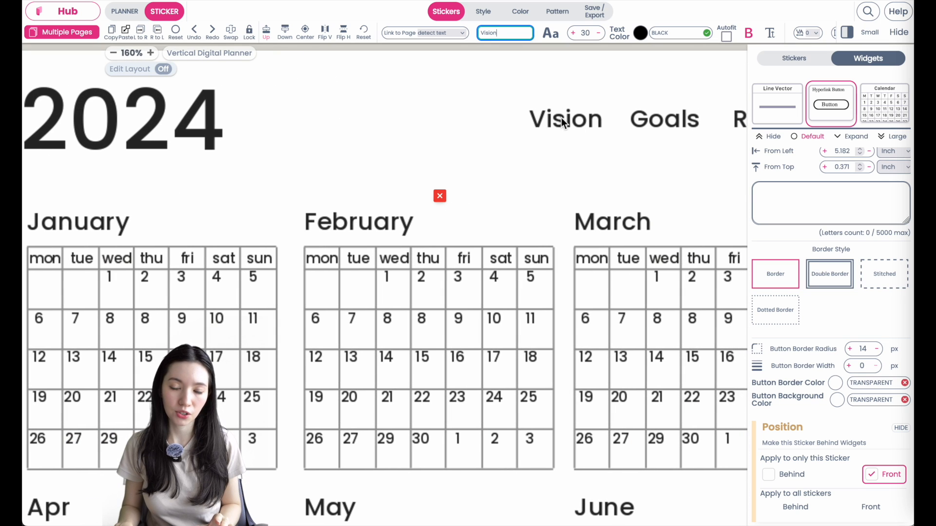
scroll(490, 151, "down", 3)
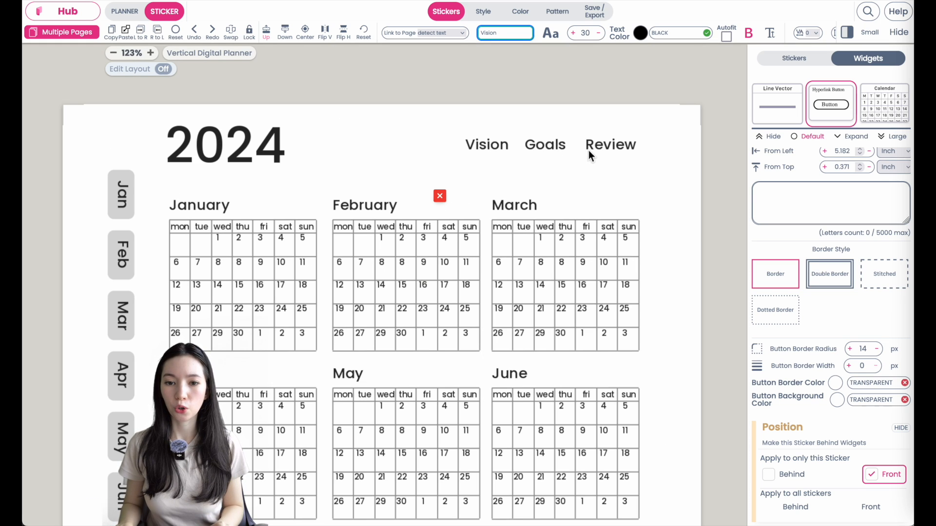
left_click(489, 151)
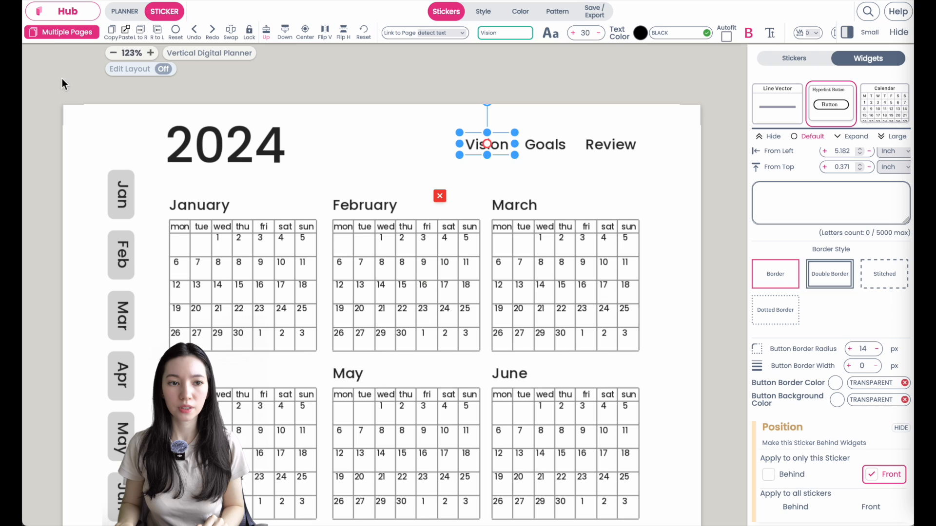
left_click(111, 35)
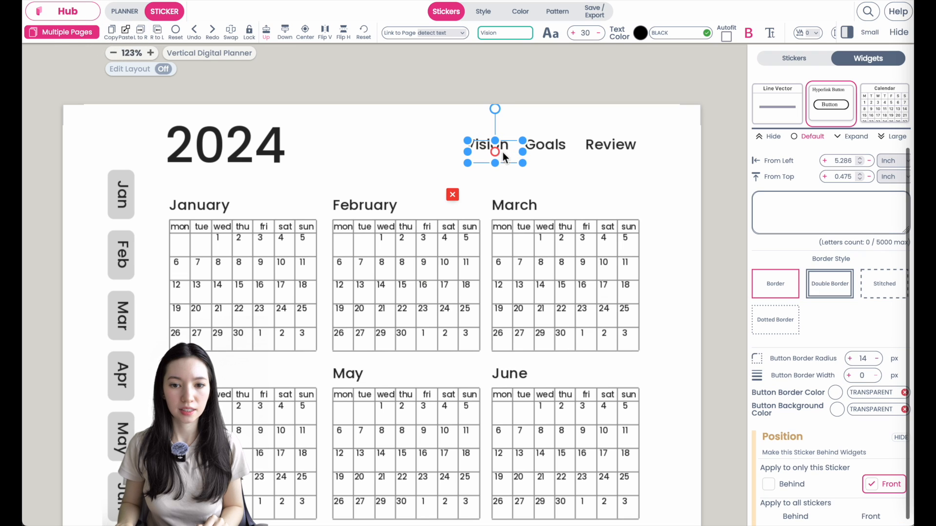
left_click_drag(502, 152, 547, 148)
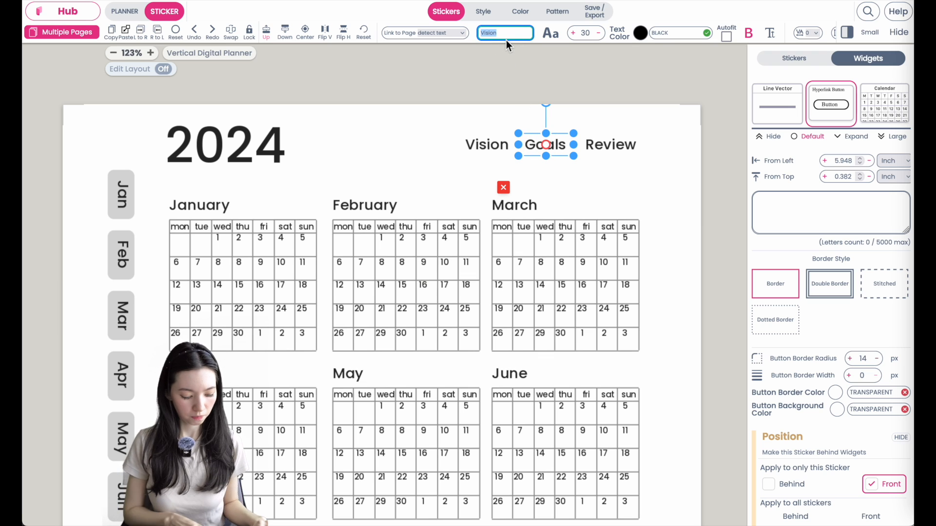
type("Goals")
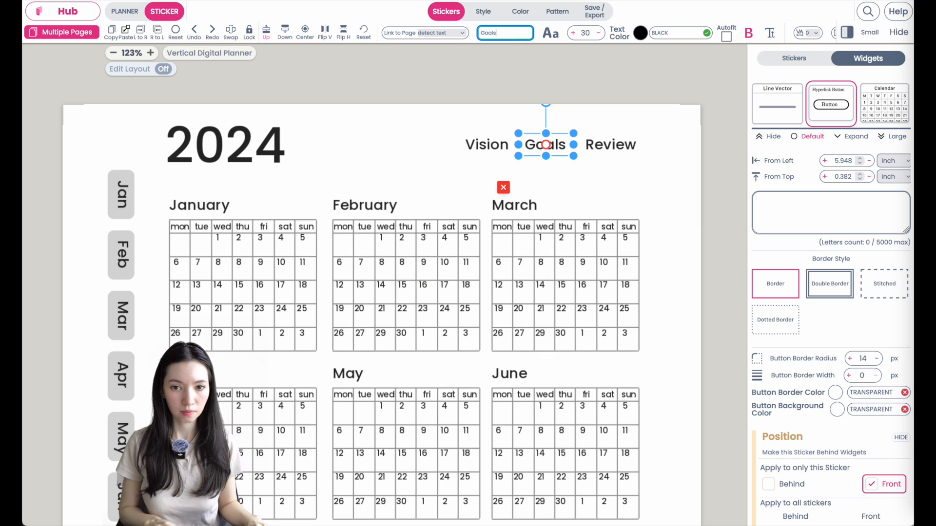
- Duplicate the Goals link button, place the copy over the Review heading, and set its text to detect to Review
left_click(116, 38)
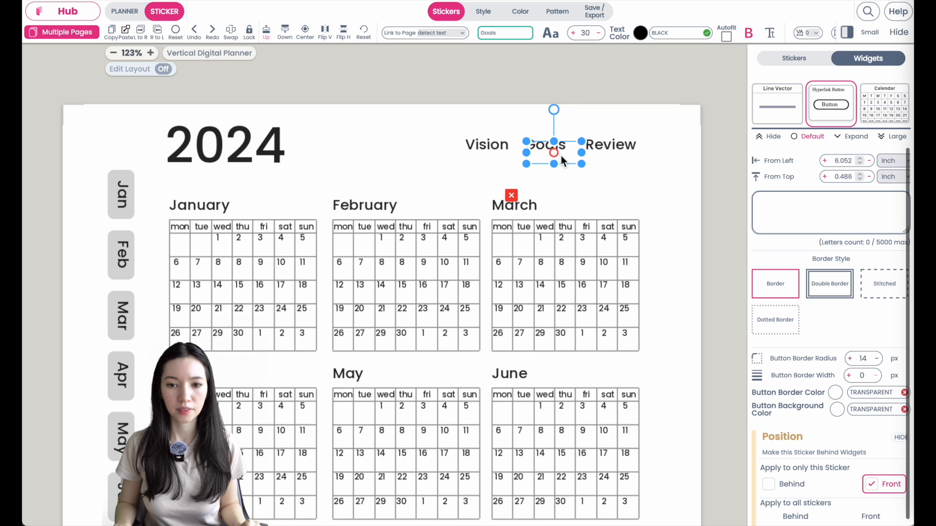
left_click_drag(544, 152, 609, 152)
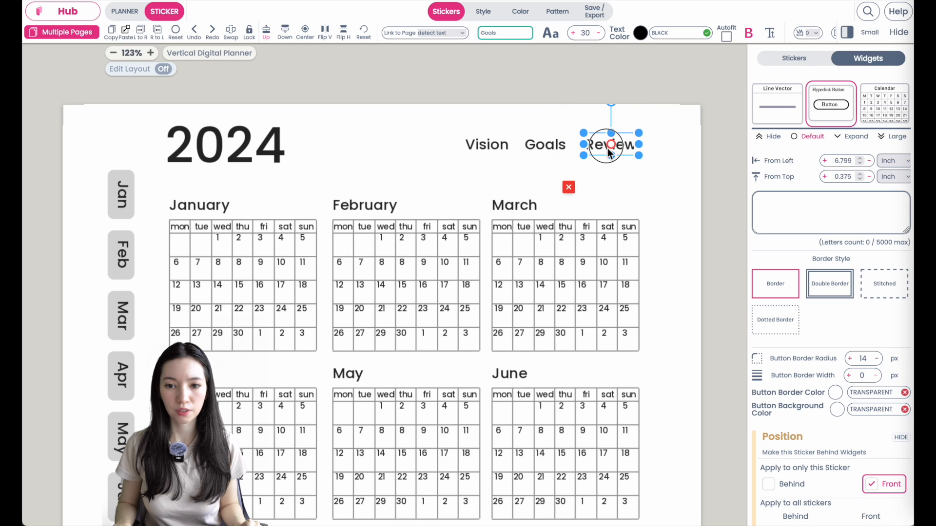
double_click(514, 37)
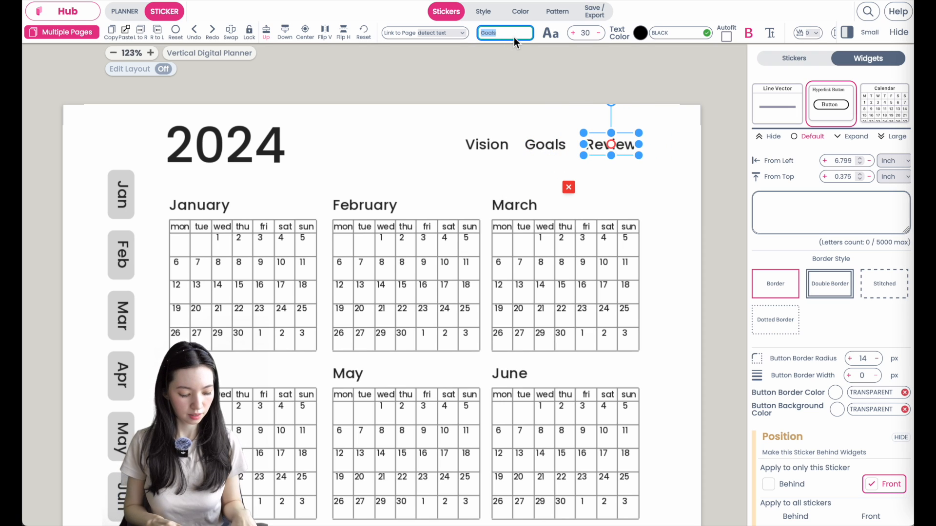
type("Review")
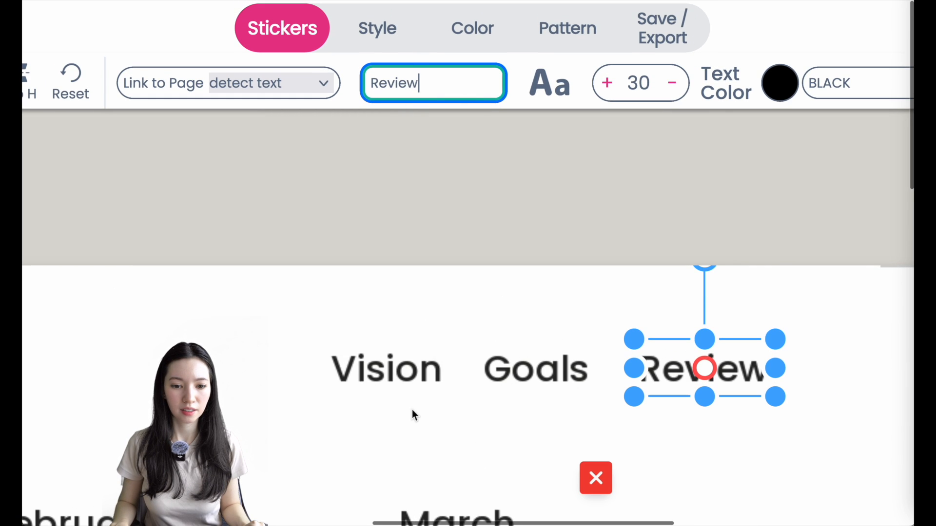
left_click(411, 373)
left_click(526, 372)
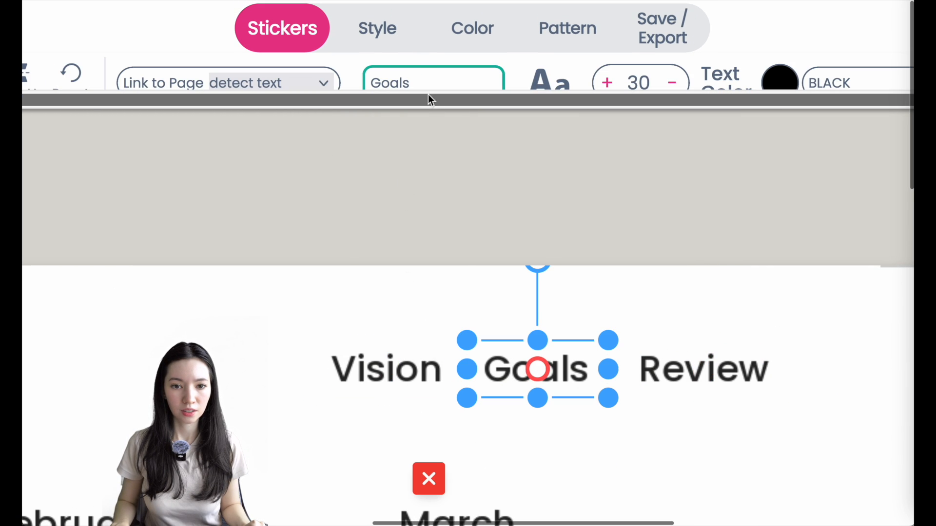
left_click(706, 370)
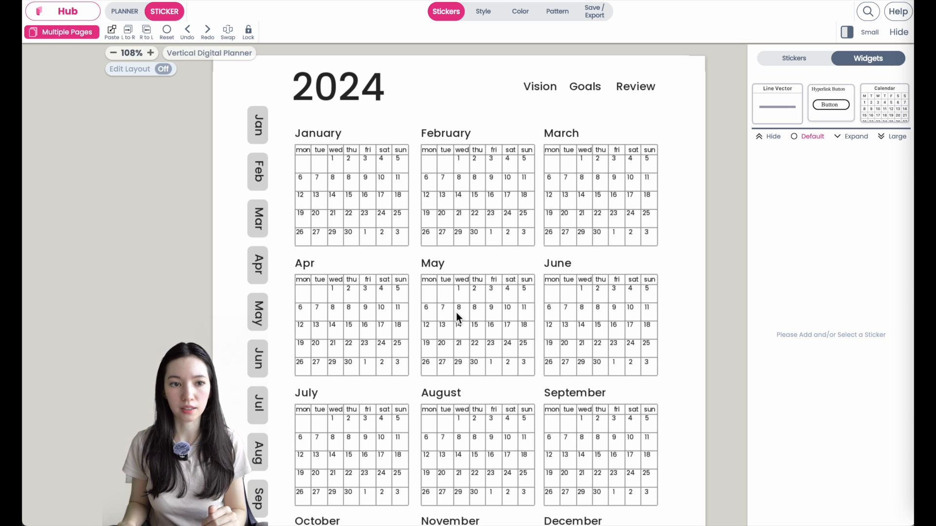
- Switch from sticker to planner editing and open the planner page layout choices
left_click(128, 13)
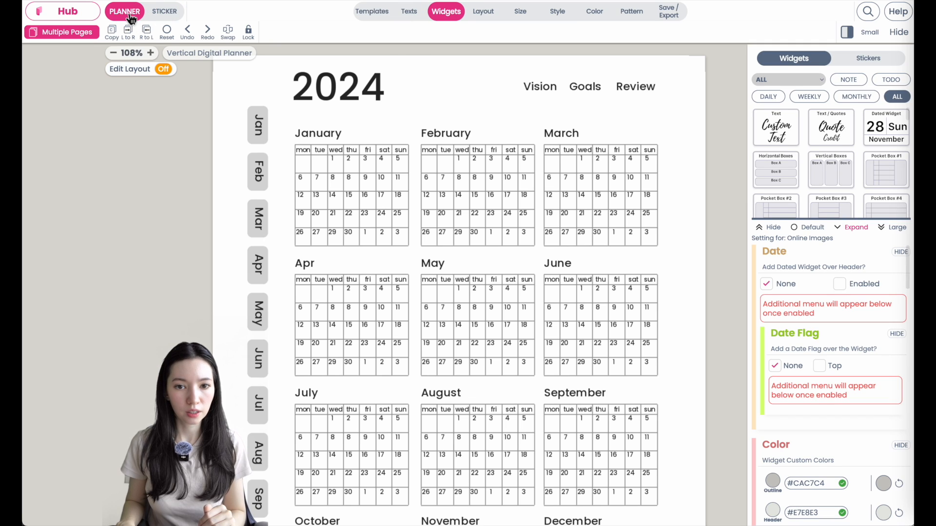
left_click(484, 13)
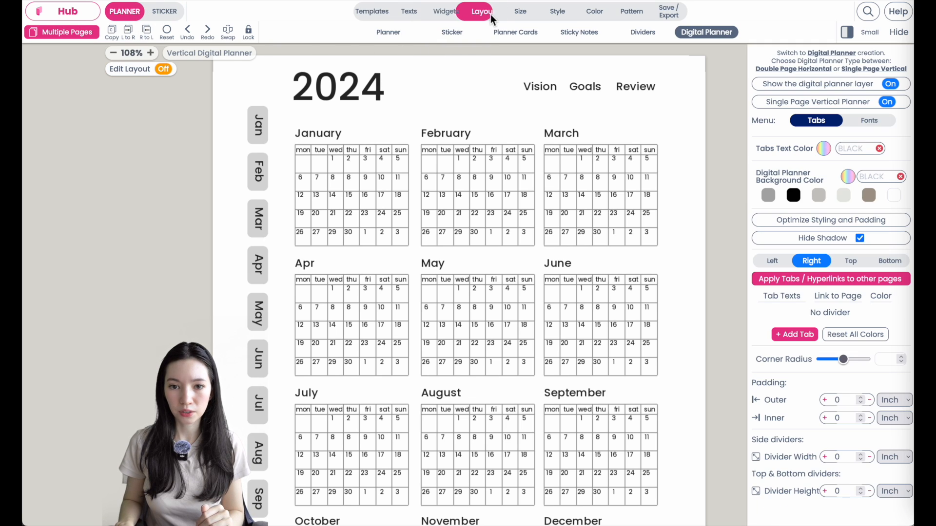
left_click(385, 32)
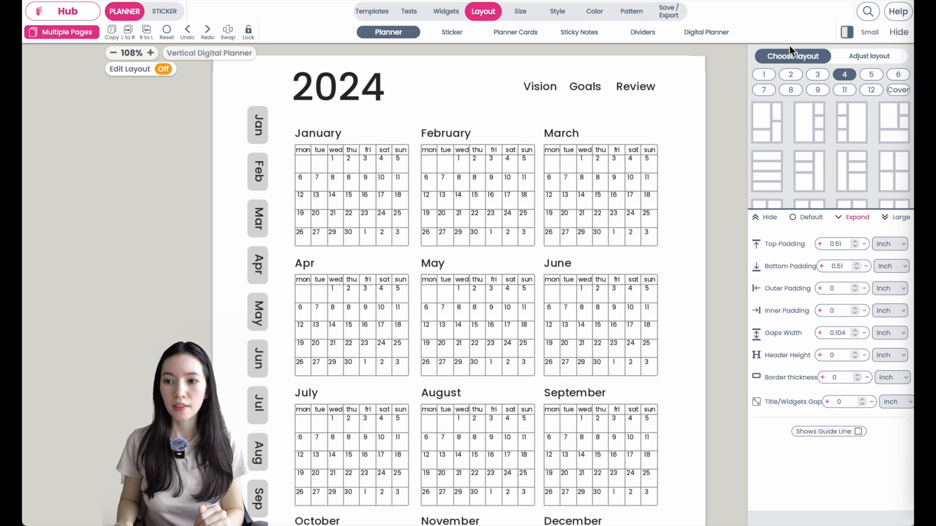
scroll(873, 107, "down", 2)
scroll(874, 106, "up", 2)
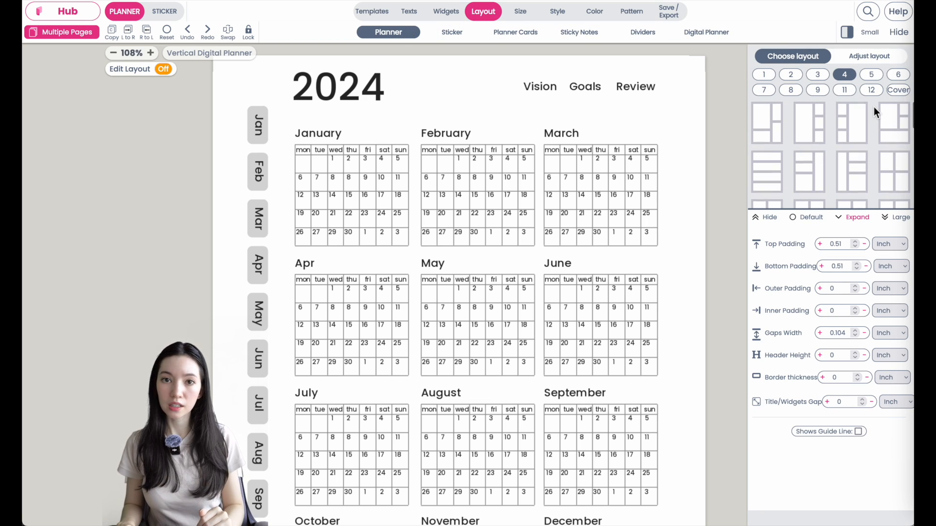
- Try several different four-box layouts on the 2024 yearly page
left_click(853, 116)
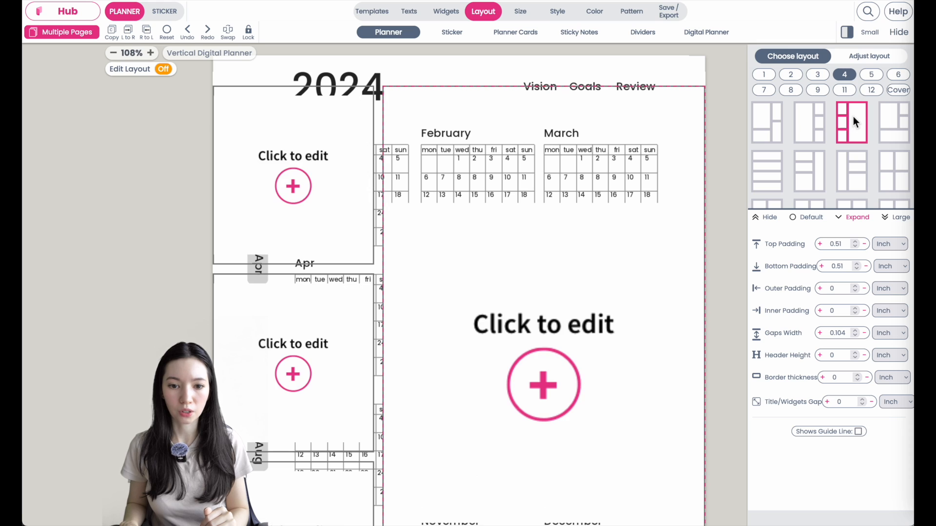
left_click(808, 126)
left_click(809, 171)
left_click(854, 176)
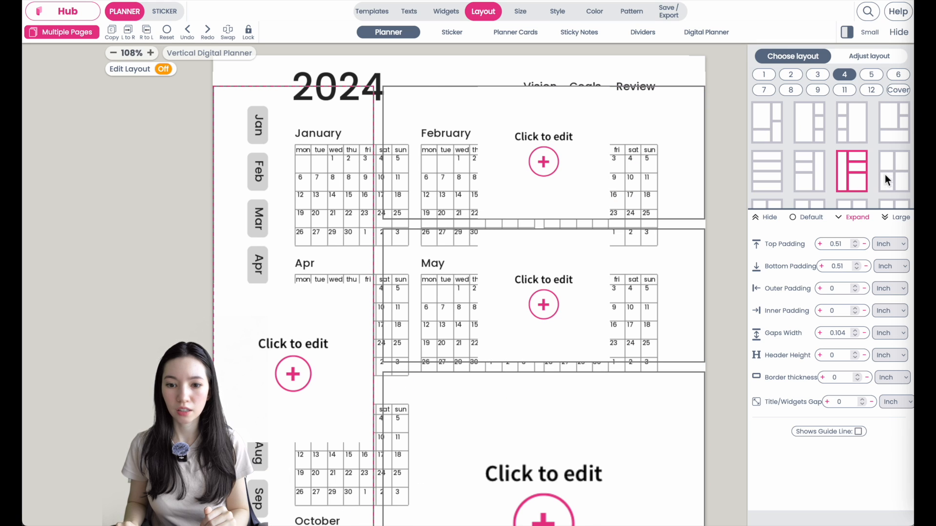
left_click(889, 174)
left_click(880, 137)
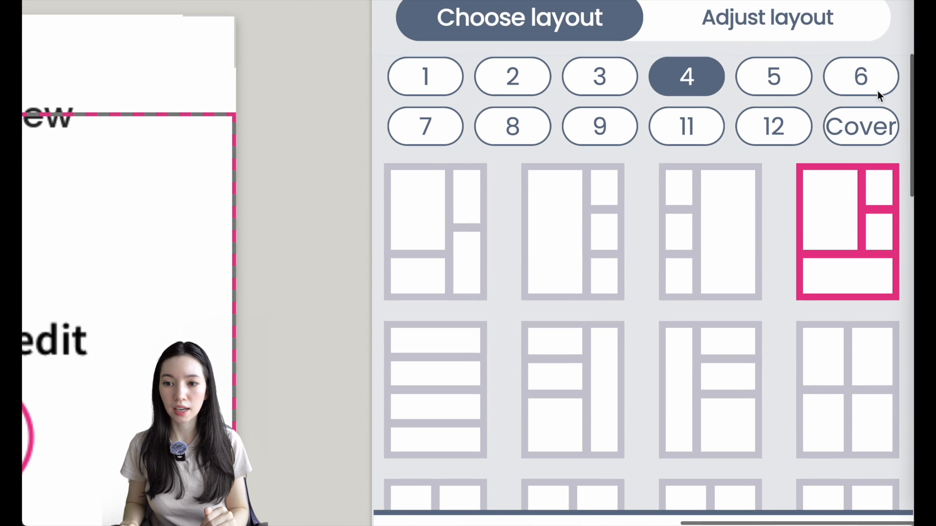
- Apply the 12-box layout with three columns and four rows, and set its top padding to 1.2 inch
left_click(778, 132)
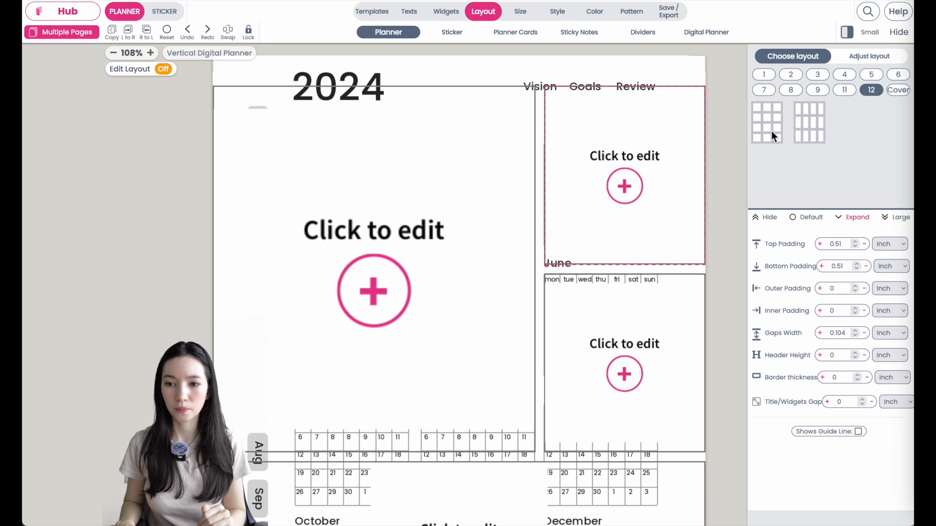
left_click(771, 135)
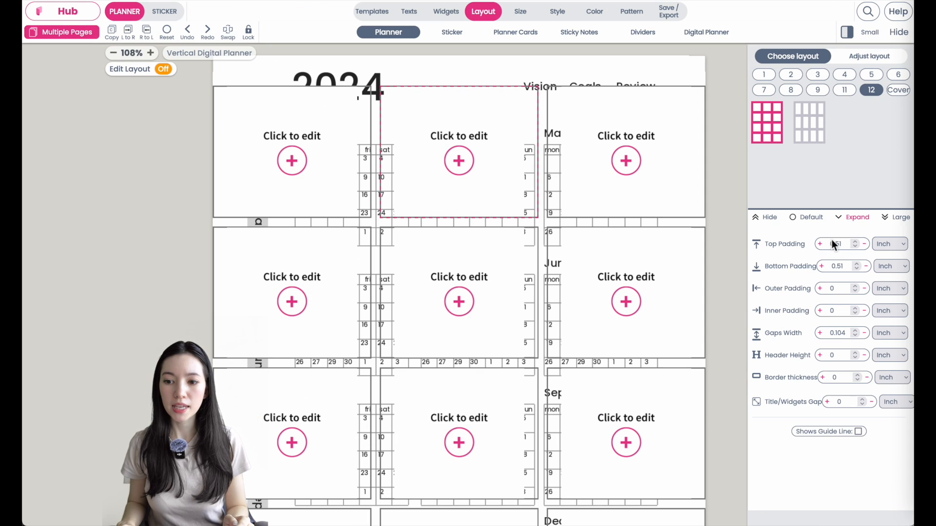
left_click(823, 244)
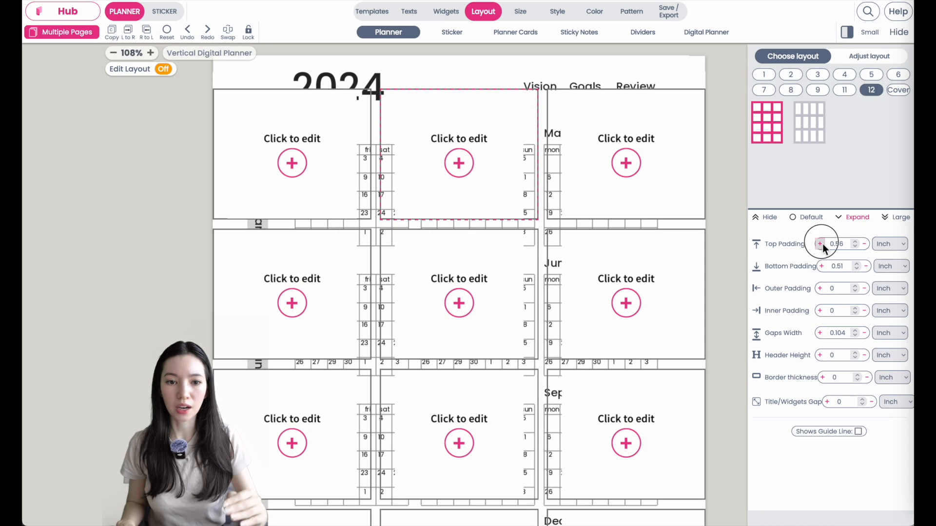
left_click(823, 244)
left_click(823, 244)
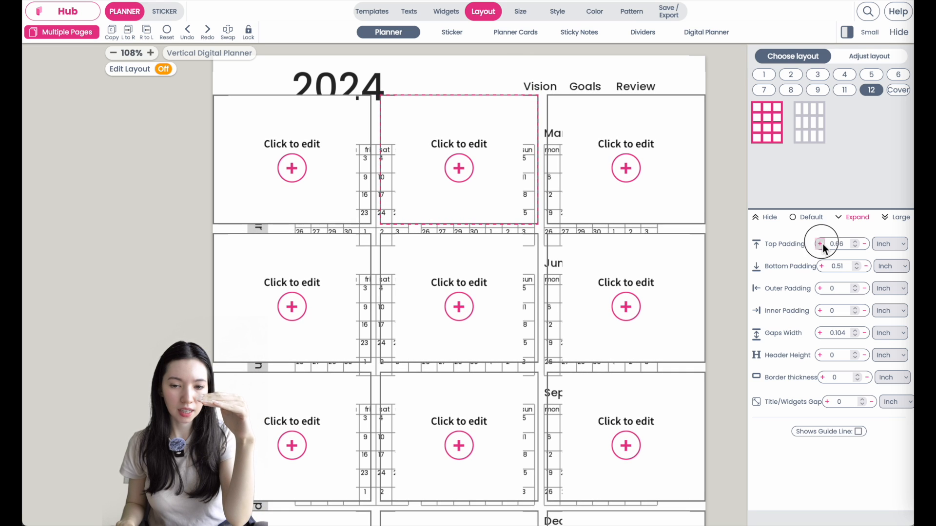
left_click(823, 243)
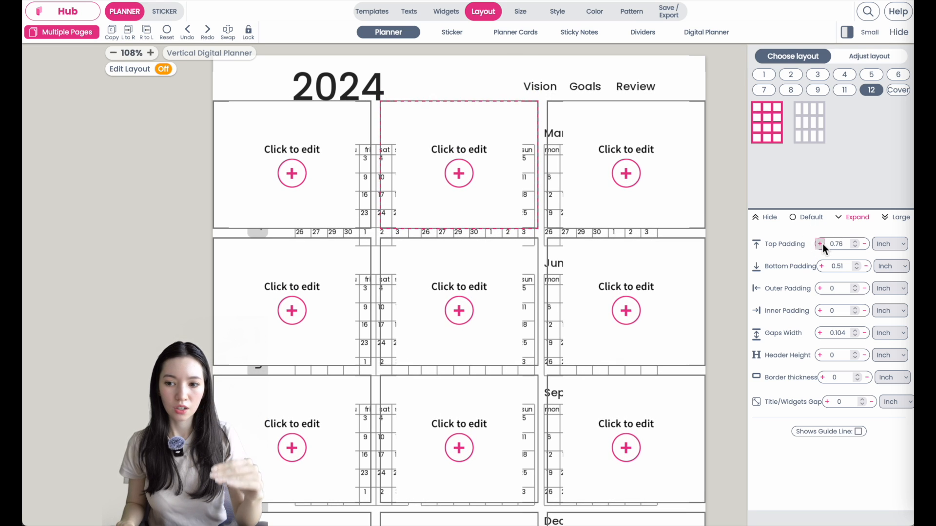
left_click(839, 245)
type("1")
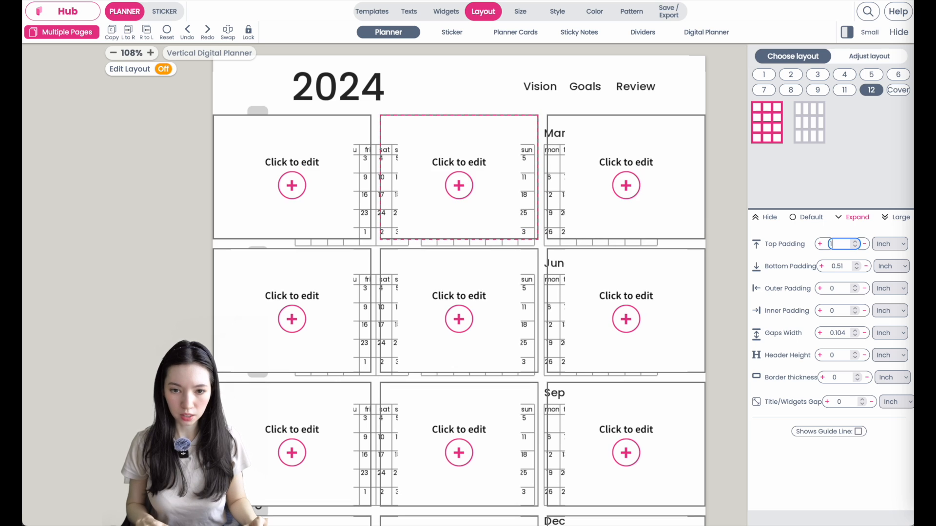
type(".5")
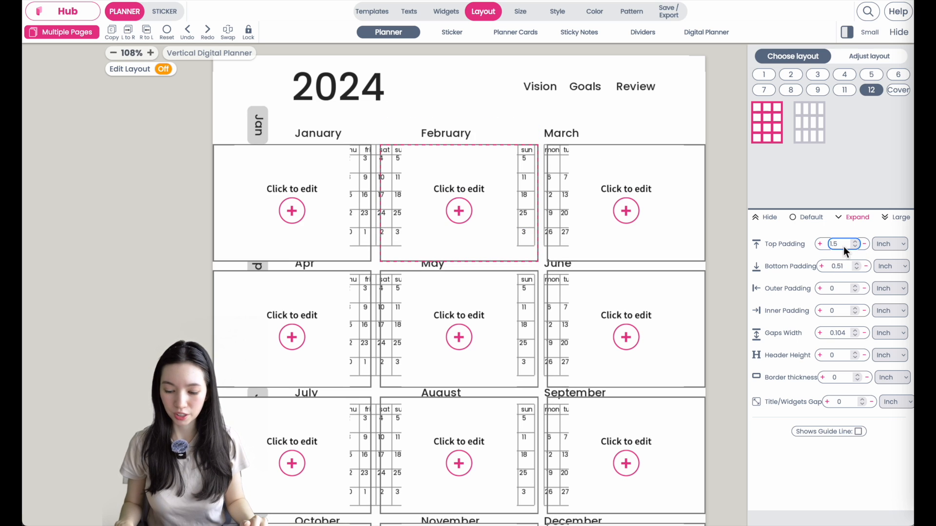
key("BackSpace")
type("3")
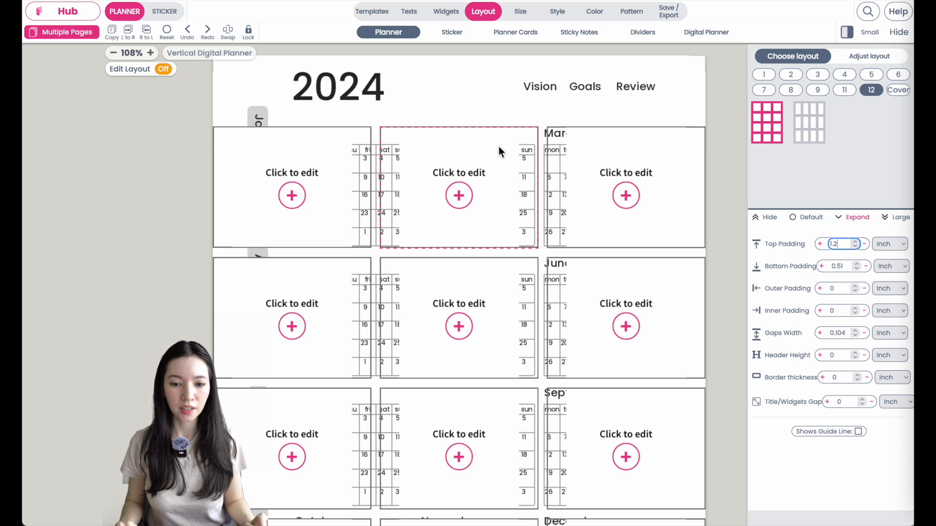
- Set the layout's bottom padding to 0.61 inch so the lowest boxes end at the December calendar's bottom edge
scroll(498, 146, "down", 7)
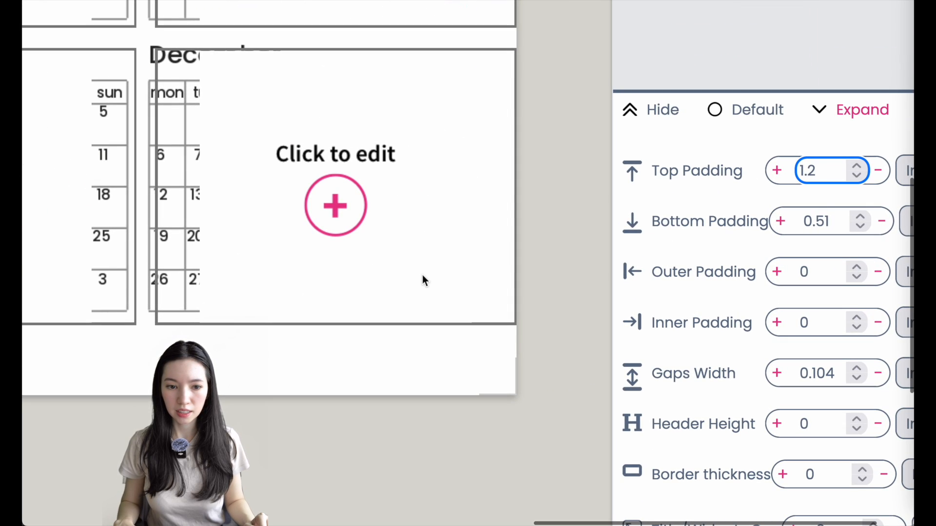
left_click(780, 222)
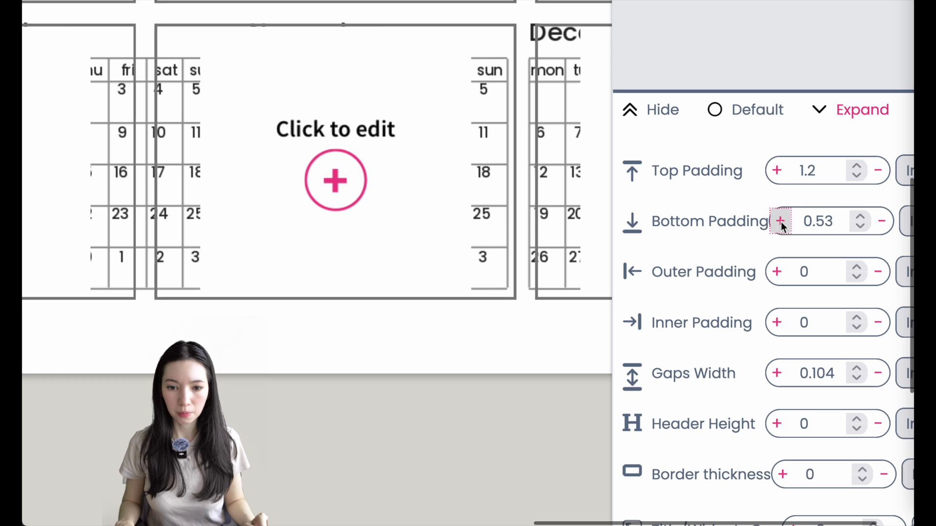
left_click(780, 222)
left_click(780, 222)
left_click(781, 221)
left_click(780, 222)
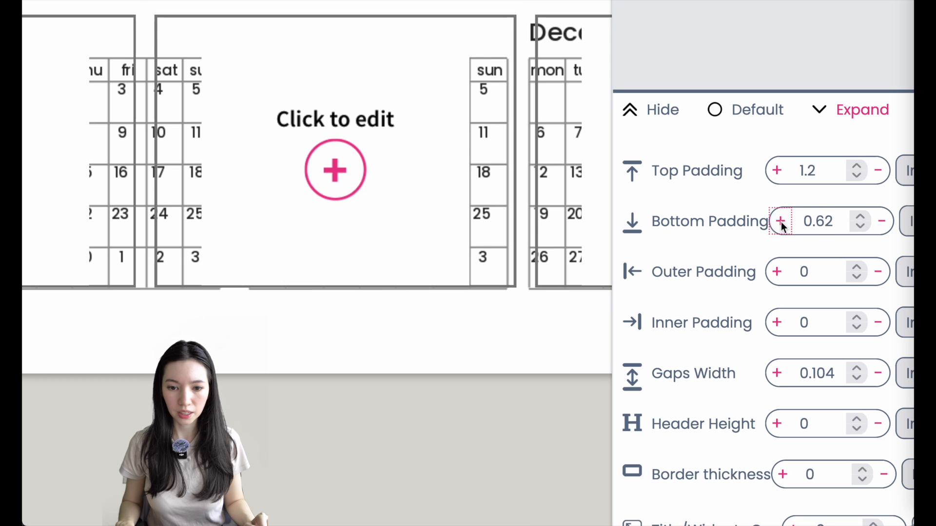
left_click(880, 229)
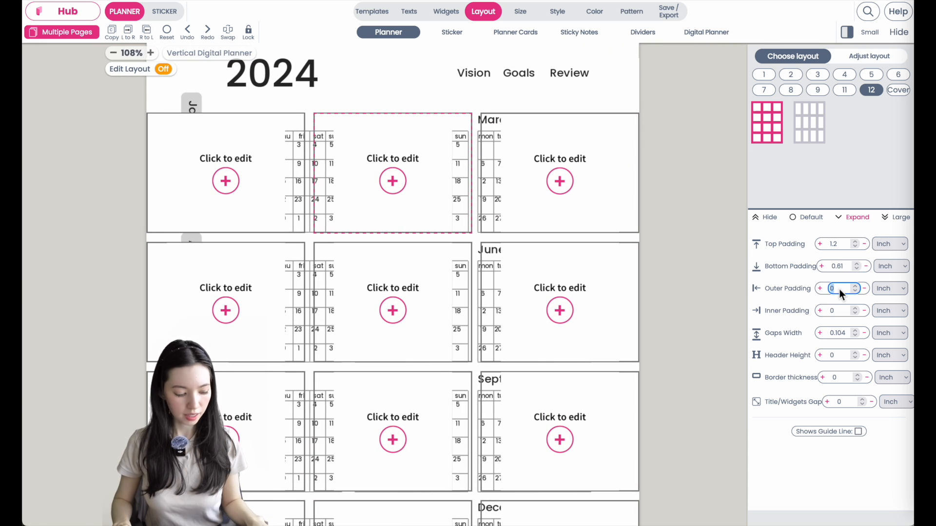
- Set the layout's outer padding to 1 inch and the digital planner background color to WHITE
type("1")
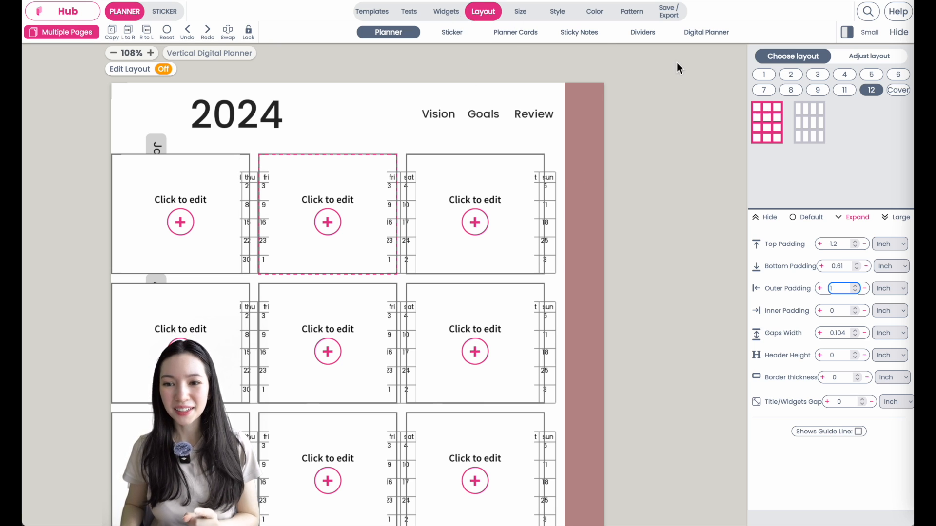
left_click(710, 34)
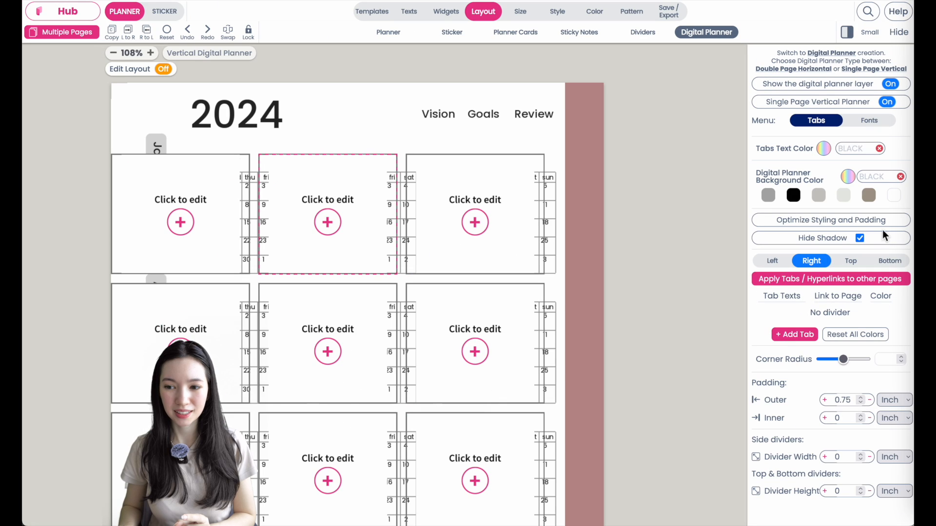
left_click(884, 230)
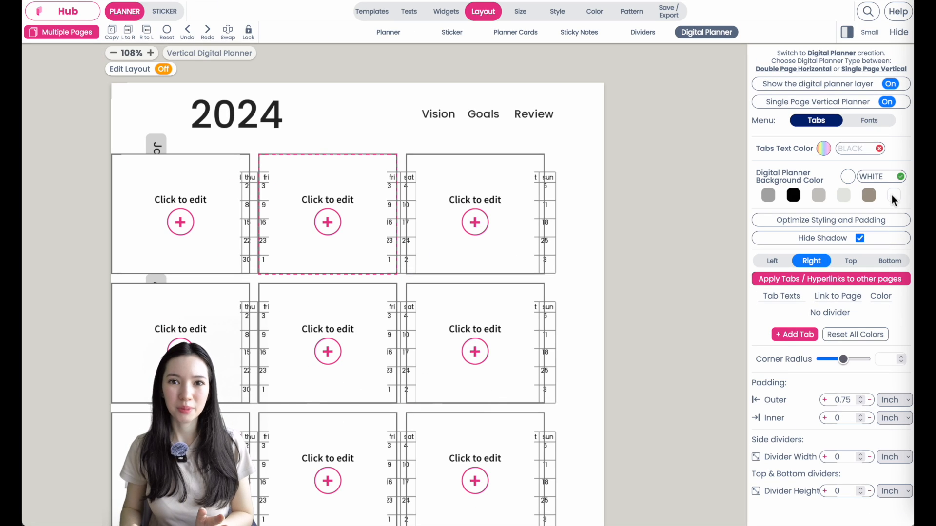
- Reduce the layout's outer padding to 0.81 inch to align the boxes with the outer edge of the March calendar
left_click(394, 31)
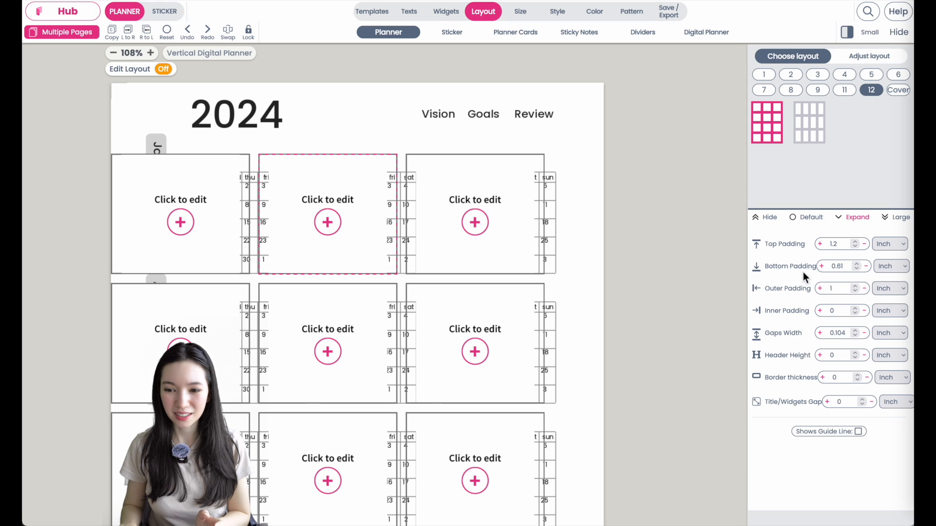
left_click(865, 289)
left_click(864, 289)
left_click(865, 288)
left_click(864, 289)
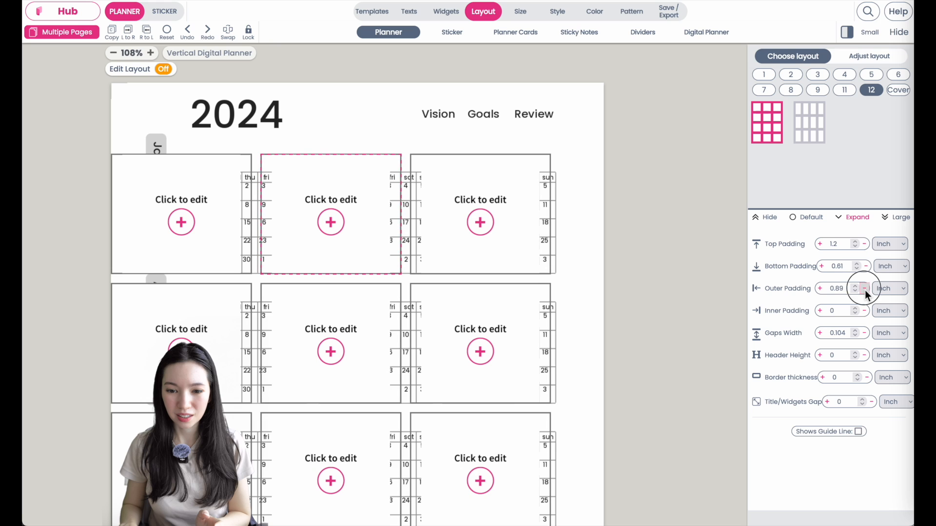
left_click(864, 288)
left_click(865, 289)
left_click(865, 288)
left_click(865, 288)
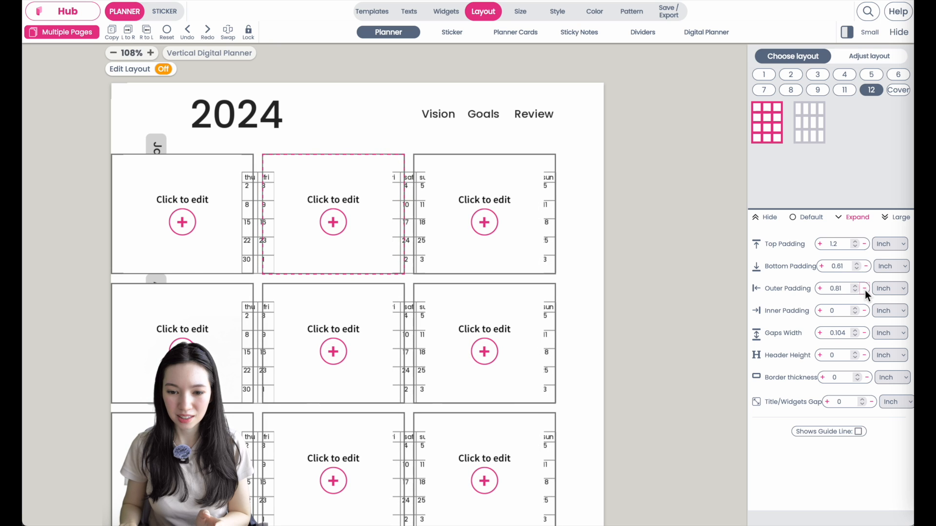
scroll(552, 227, "up", 3)
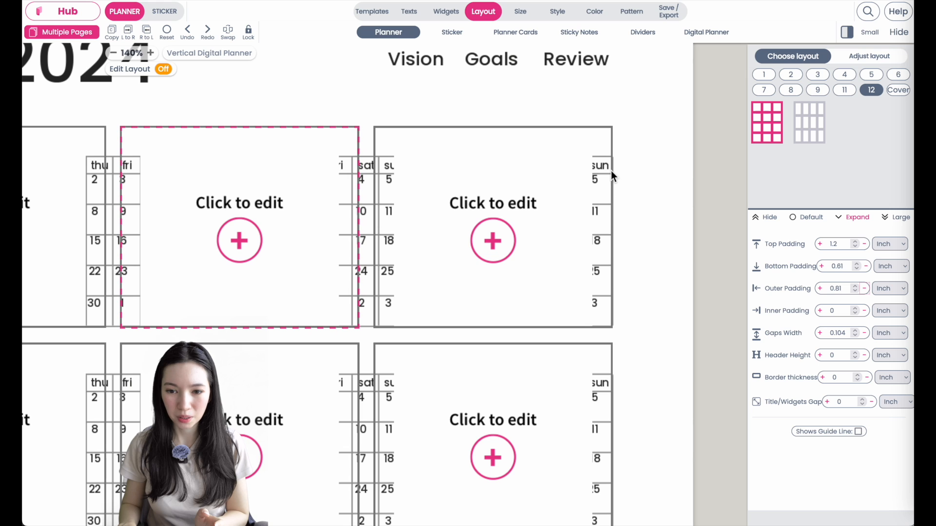
- Set the layout's inner padding to 1.38 inch so the boxes line up with the January calendar's edge beside the month tabs
scroll(589, 271, "down", 3)
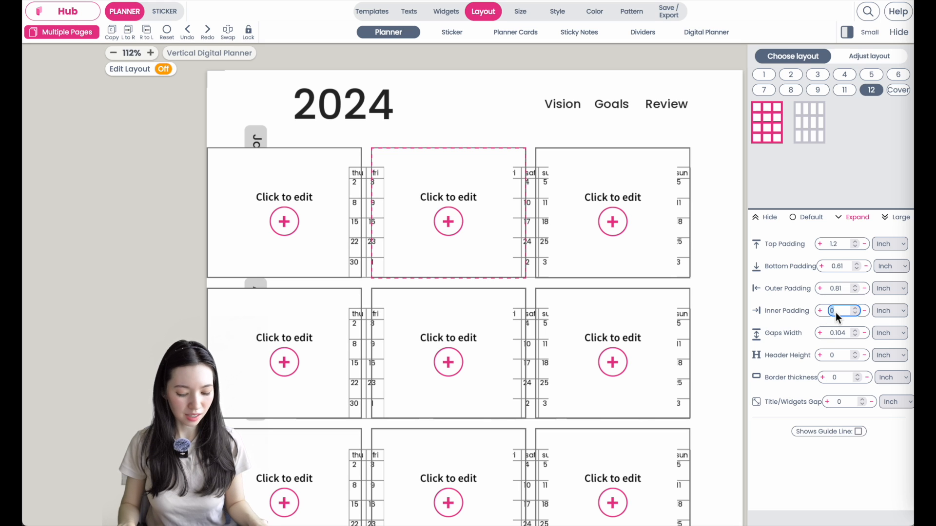
type("1")
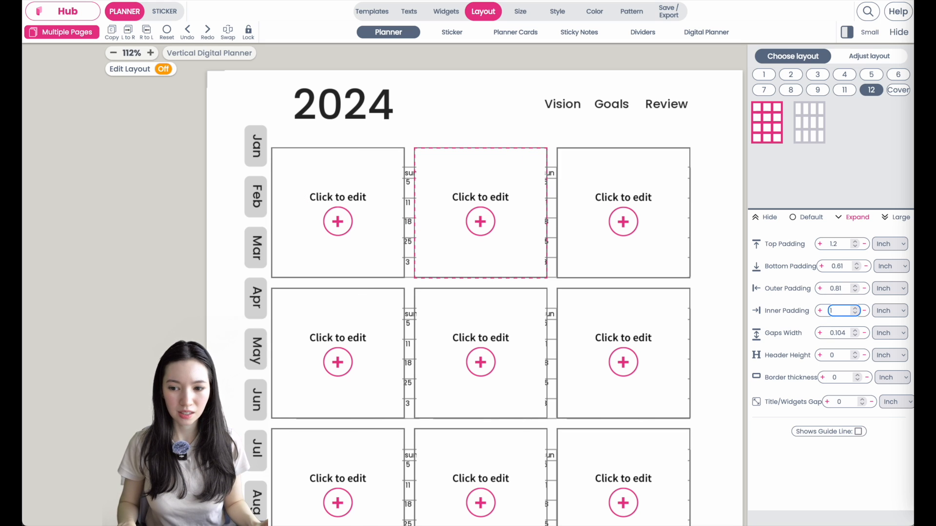
left_click(824, 315)
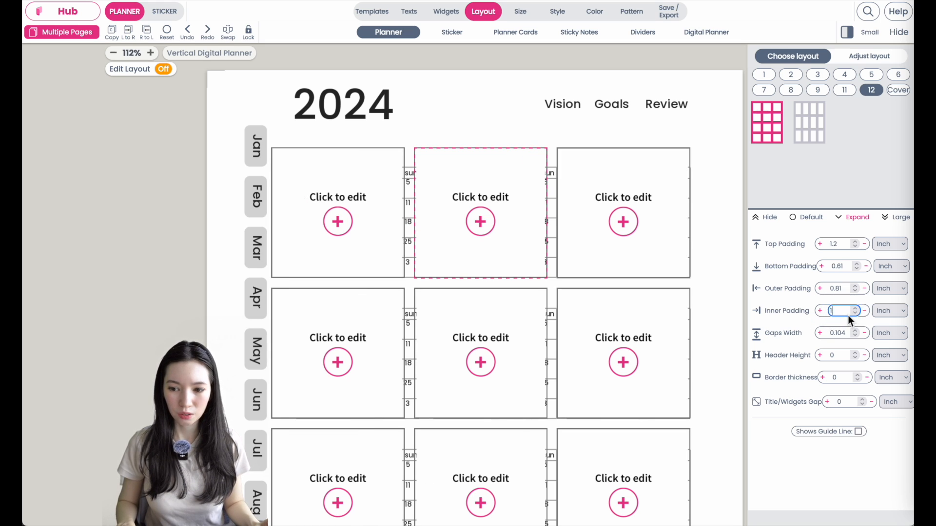
type(".5")
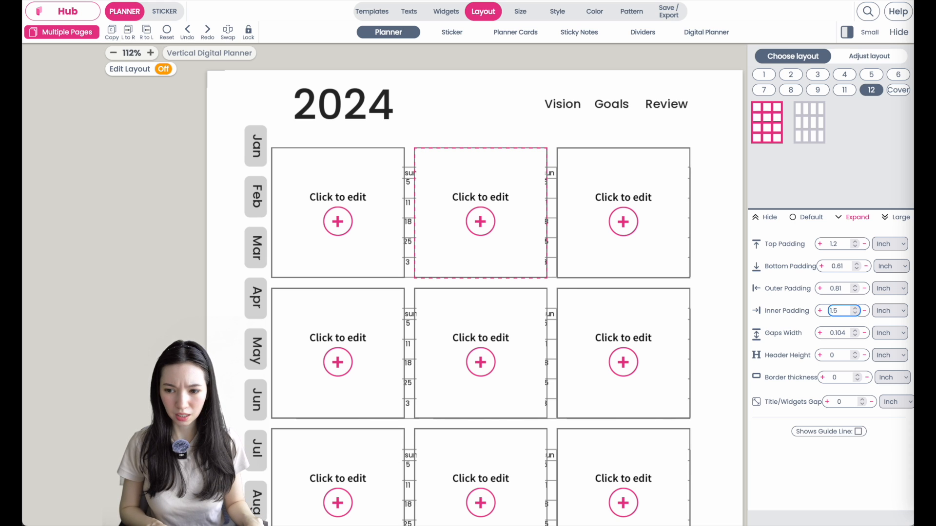
key("BackSpace")
type("3")
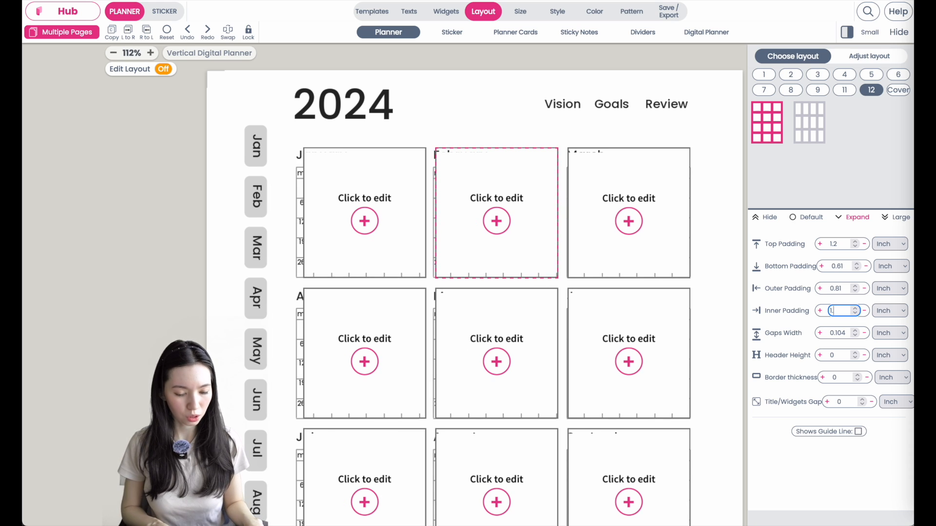
left_click(846, 316)
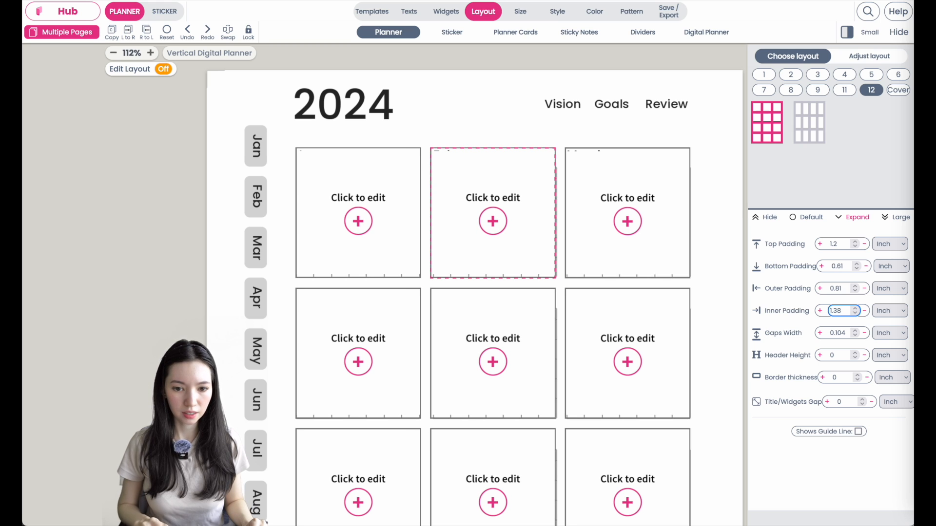
- Try a gaps width of 0.214 inch between the 12 layout boxes
scroll(601, 324, "down", 4)
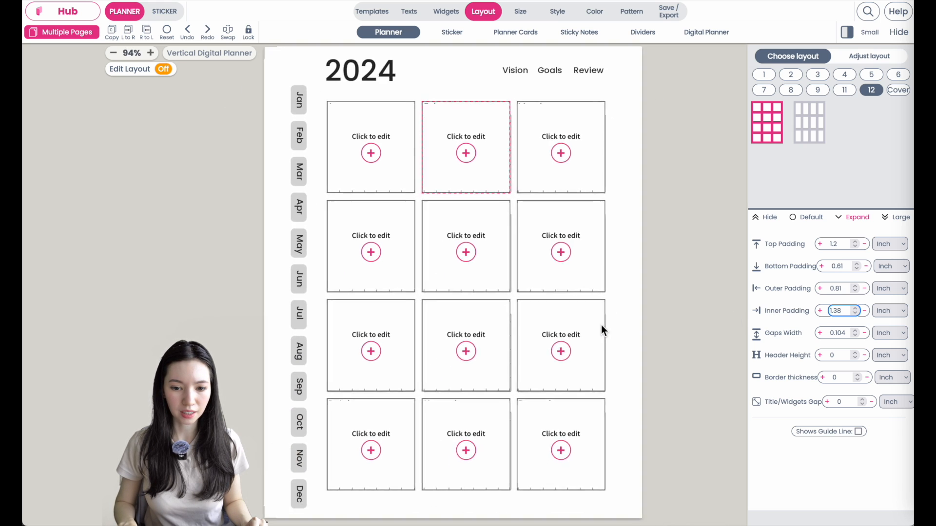
scroll(601, 324, "up", 1)
scroll(545, 296, "up", 4)
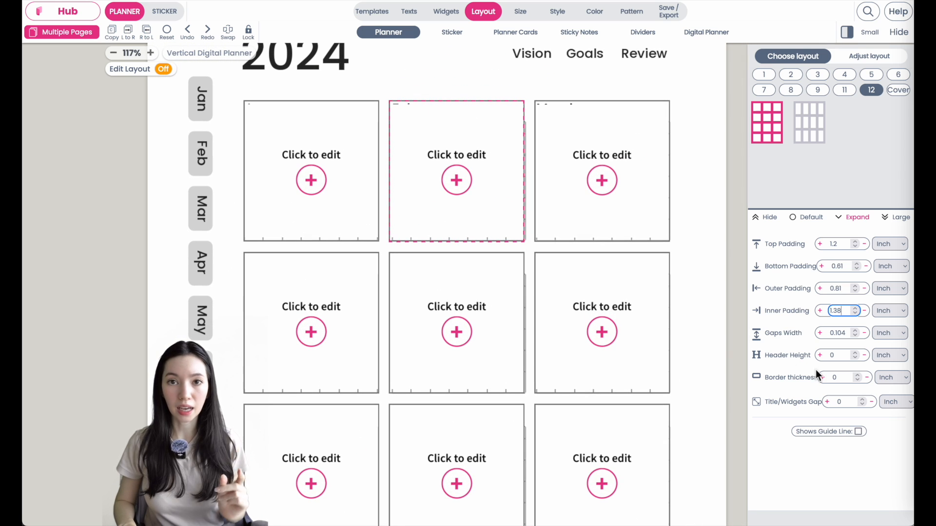
left_click(821, 333)
left_click(821, 333)
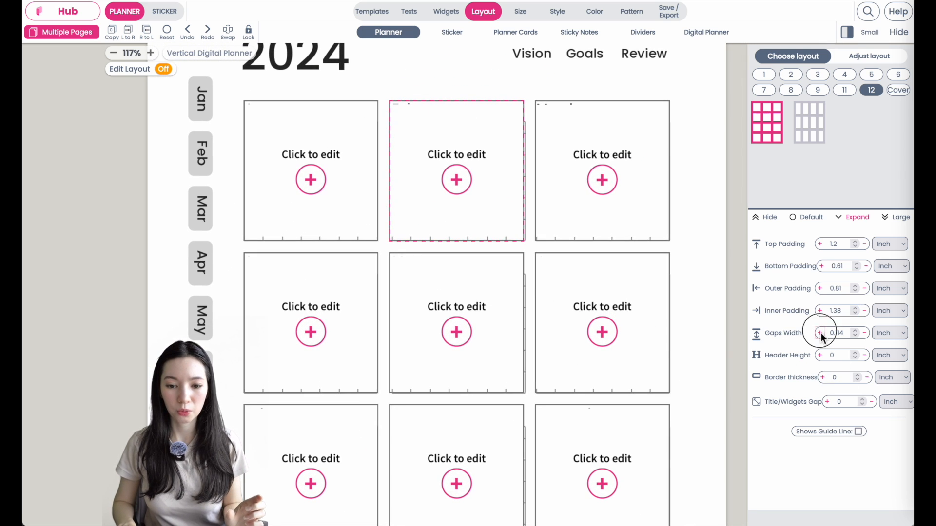
left_click(821, 332)
left_click(821, 333)
left_click(821, 332)
left_click(821, 333)
left_click(821, 332)
left_click(821, 332)
left_click(821, 332)
left_click(821, 332)
left_click(820, 333)
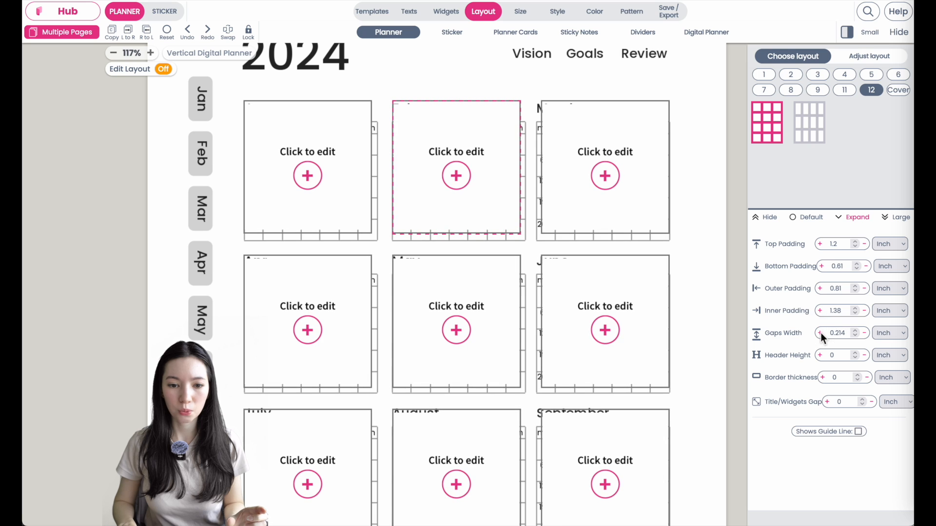
scroll(446, 337, "down", 3)
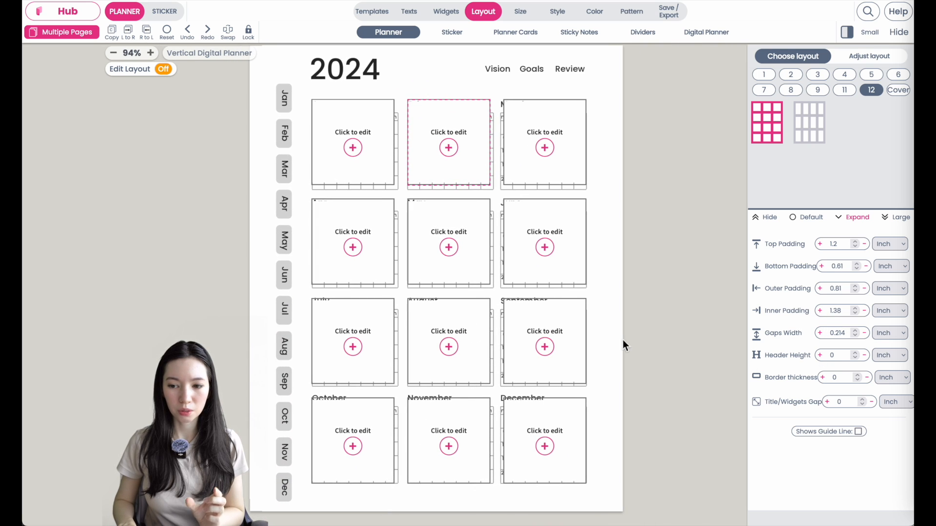
scroll(451, 326, "up", 1)
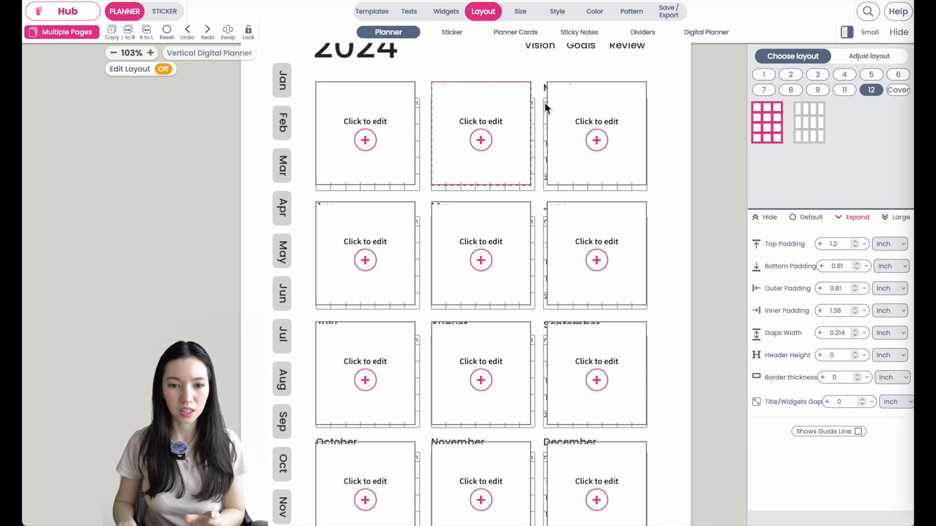
- Reduce the gaps width between the layout boxes to 0.094 inch to match the spacing of the calendars underneath
left_click(865, 333)
left_click(865, 334)
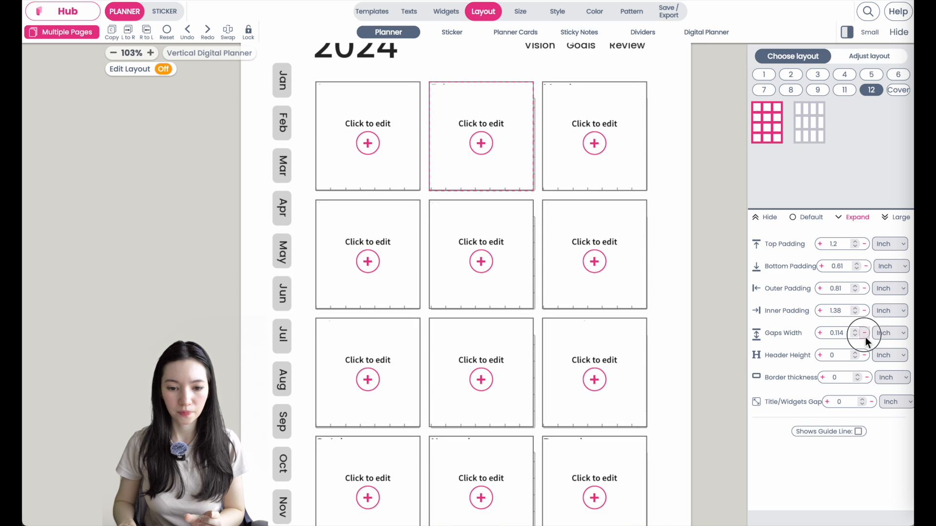
left_click(864, 333)
left_click(865, 333)
scroll(308, 229, "down", 3)
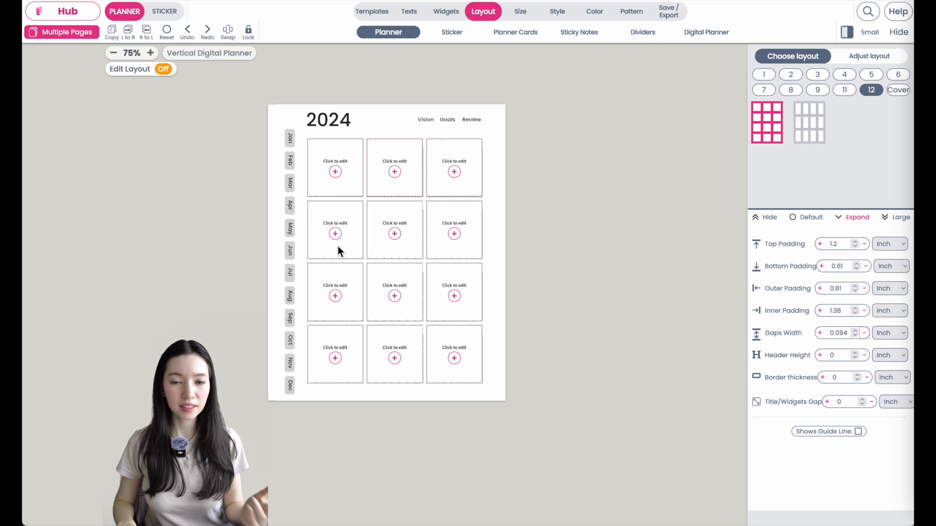
- Fill the first box of the layout, over January, with the monthly Calendar widget
scroll(338, 247, "up", 3)
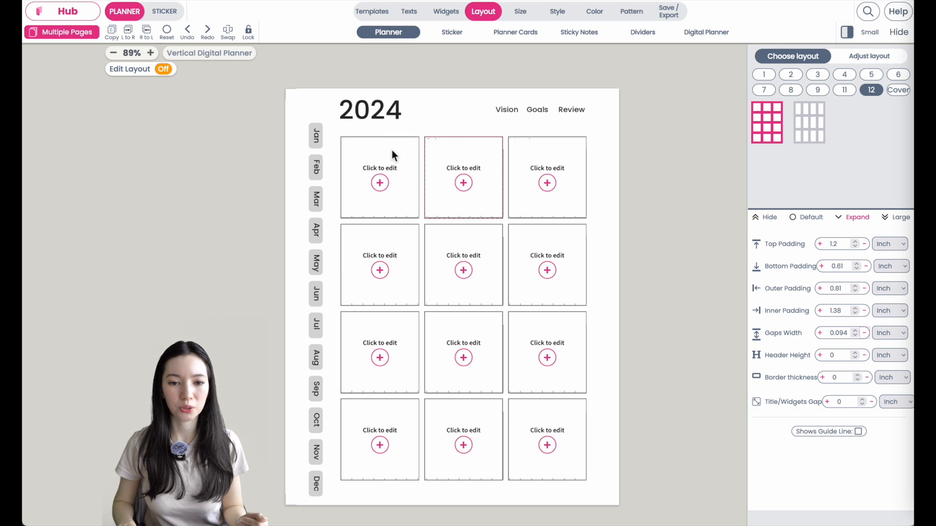
left_click(366, 169)
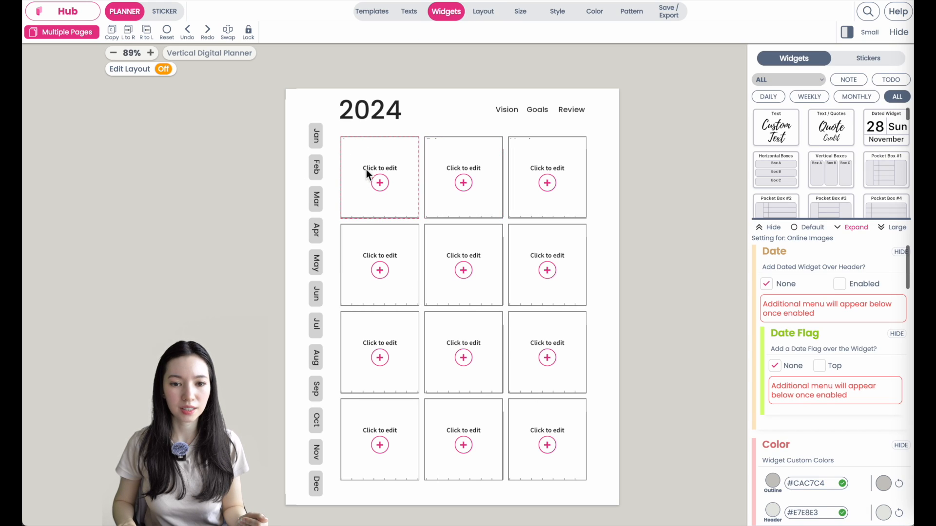
left_click(854, 96)
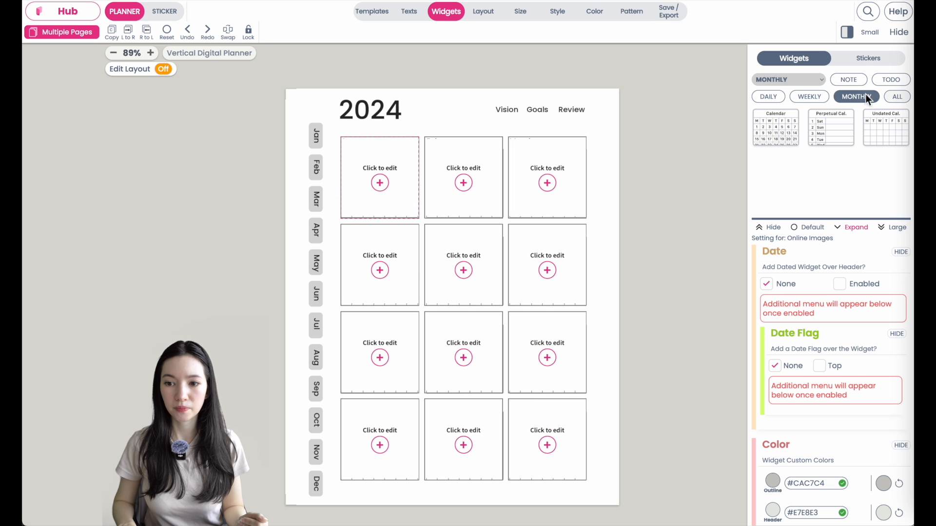
left_click(780, 124)
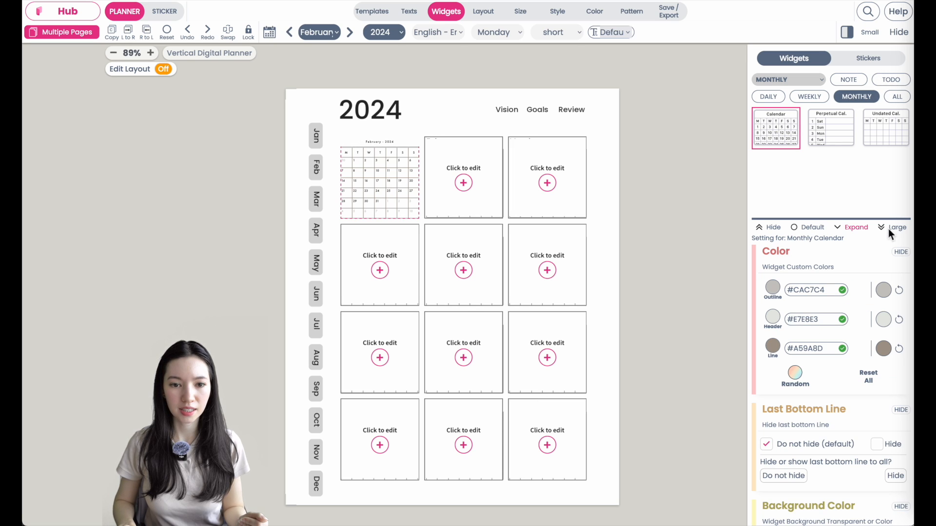
scroll(412, 169, "up", 3)
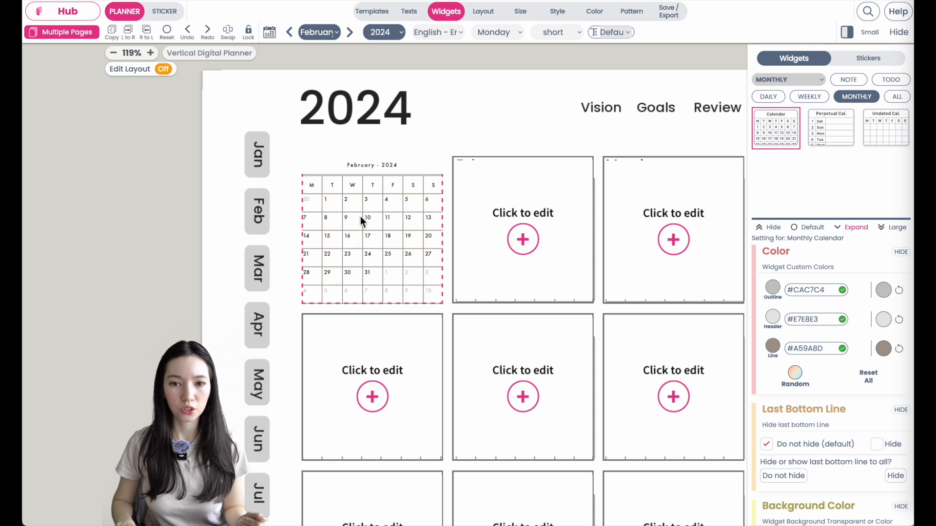
- Apply the neutral Classic 3 style to all widgets on the planner page
left_click(558, 14)
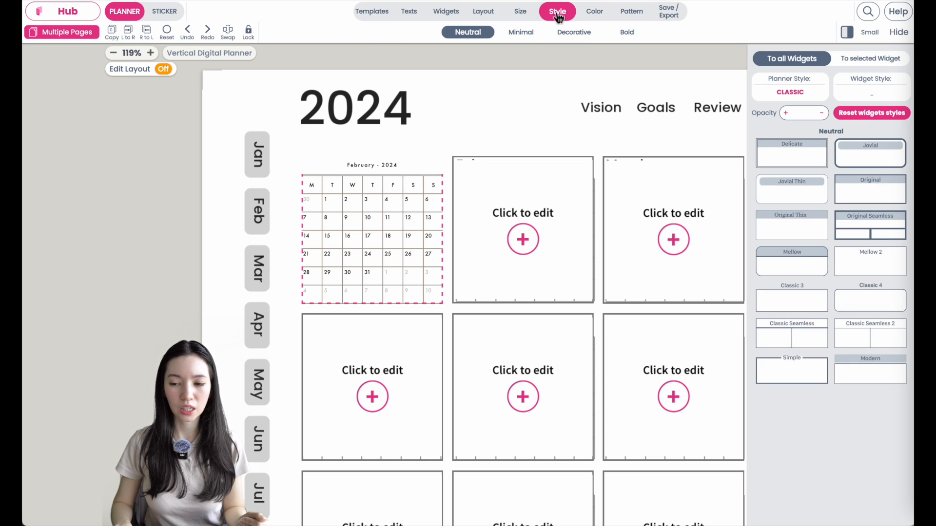
left_click(197, 235)
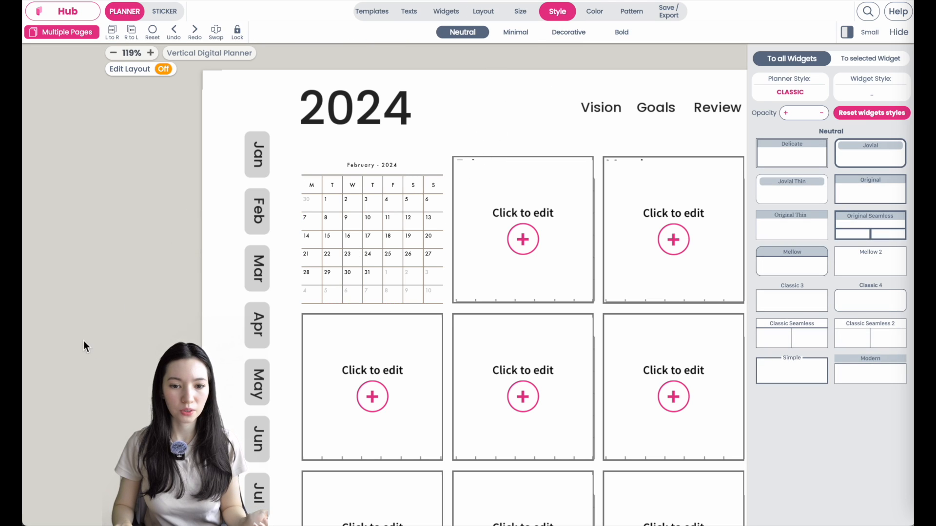
left_click(364, 172)
left_click(566, 13)
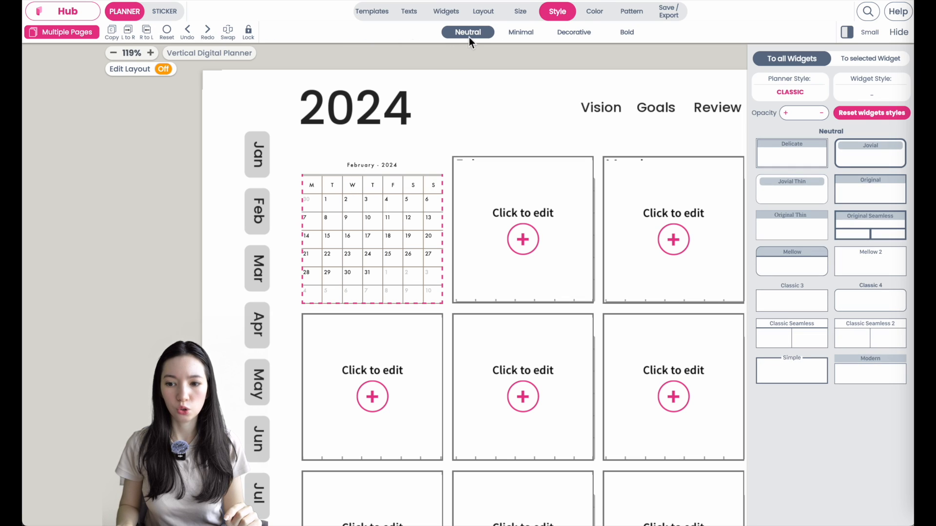
left_click(804, 305)
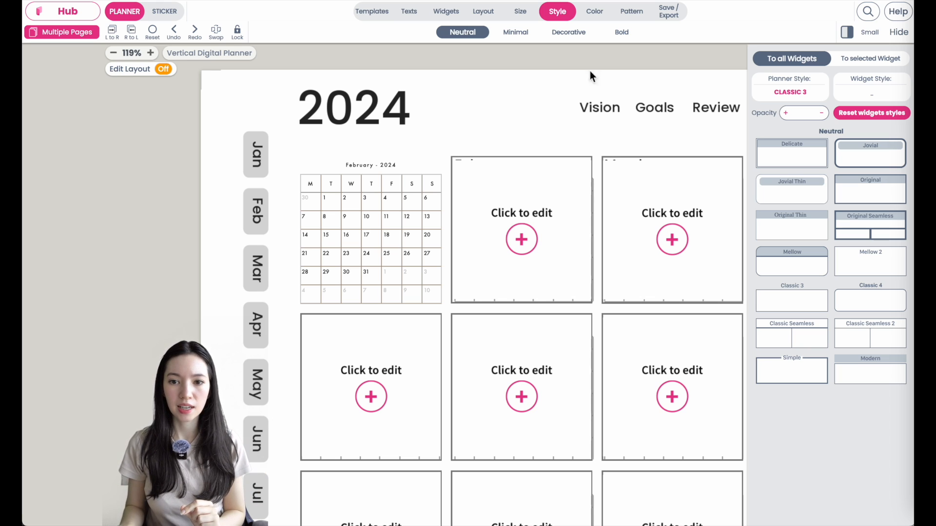
- Set the widgets' outline color to BLACK
left_click(597, 16)
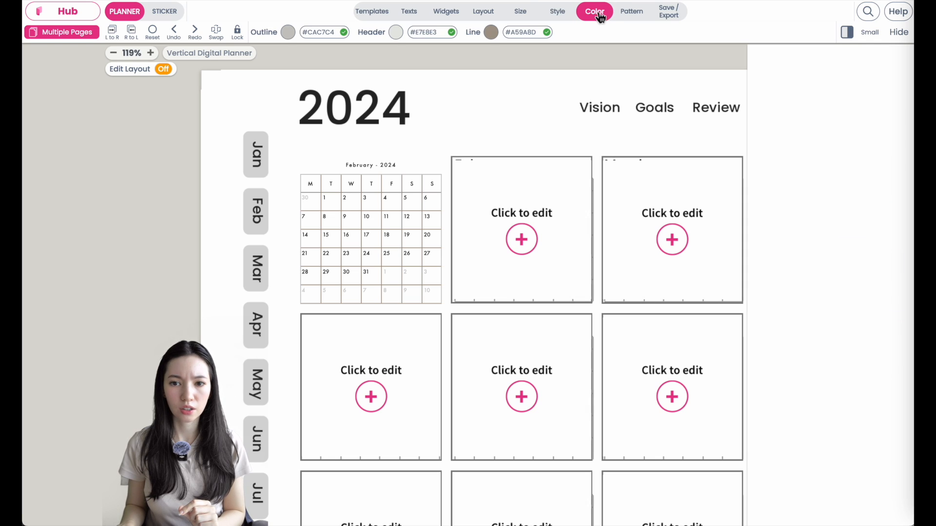
triple_click(331, 32)
type("BLA")
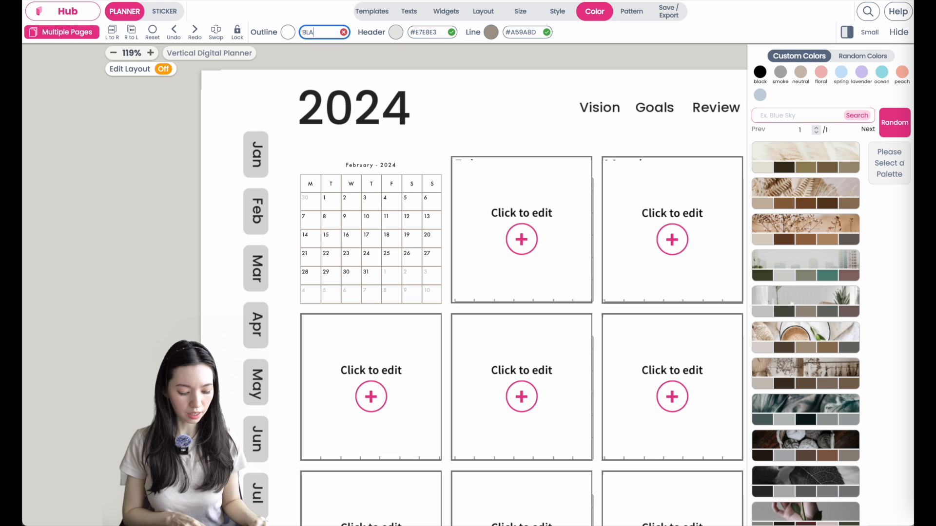
type("CK")
key("Return")
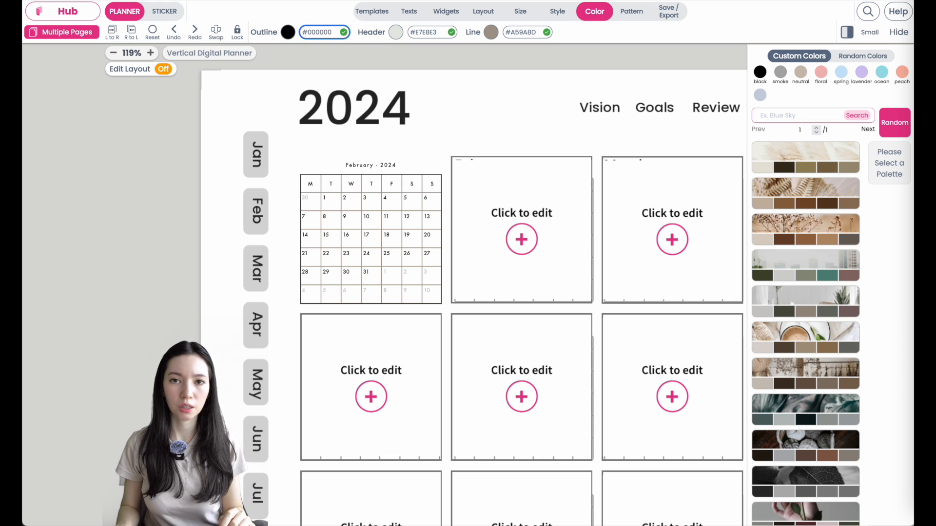
- Set the widgets' line color to GREY
triple_click(521, 32)
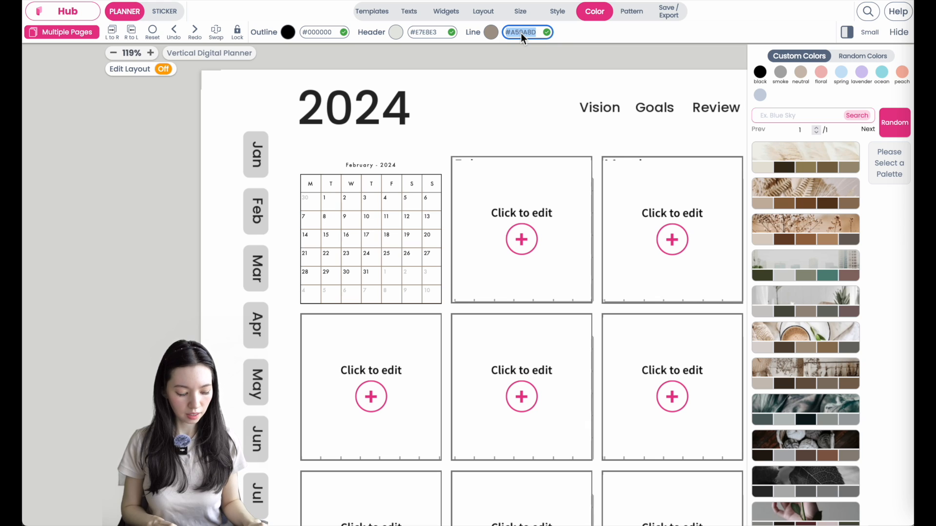
type("GE")
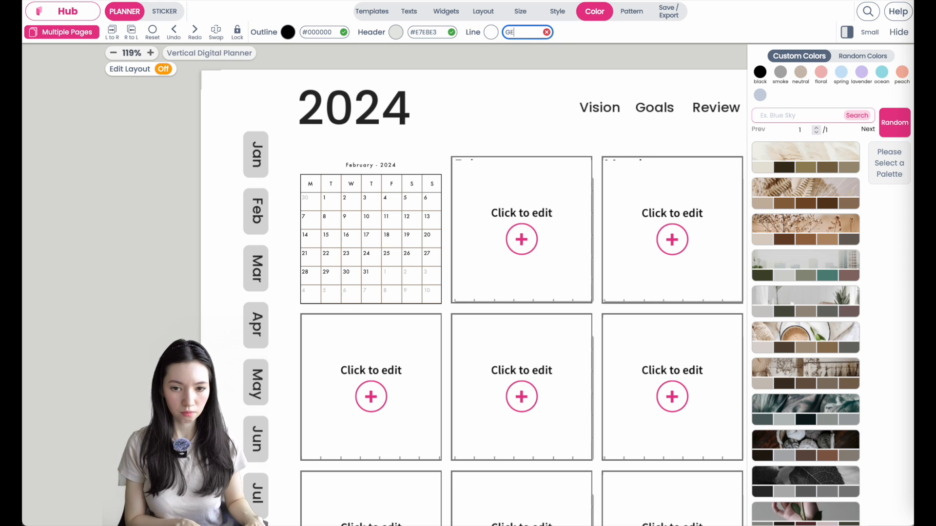
type("Y")
key("BackSpace")
key("BackSpace")
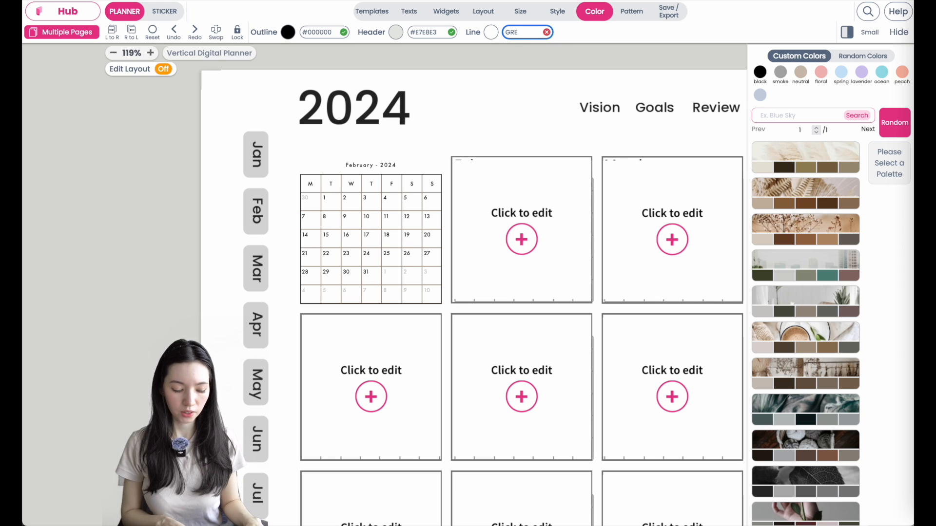
type("REY")
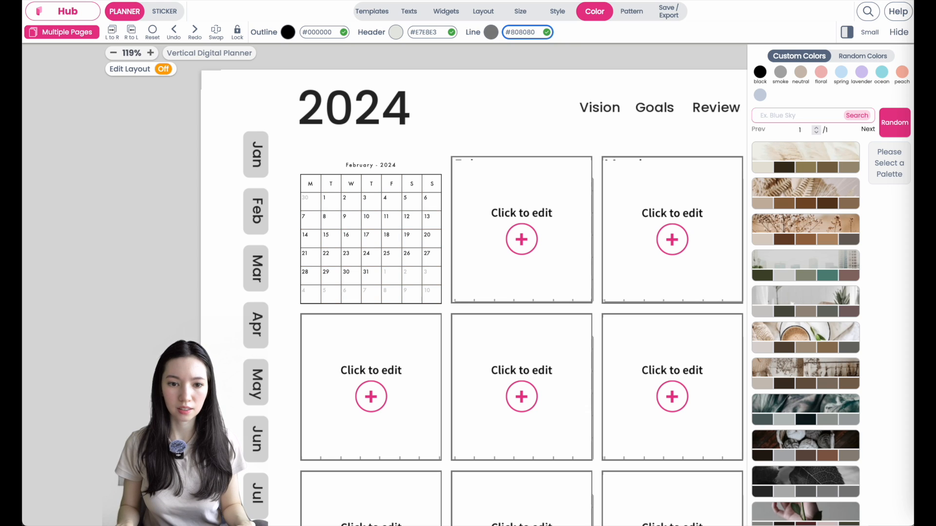
- Change the h2 text font to the regular font NexaTextDemo-Light, and select the calendar widget in the first box
left_click(415, 13)
left_click(322, 33)
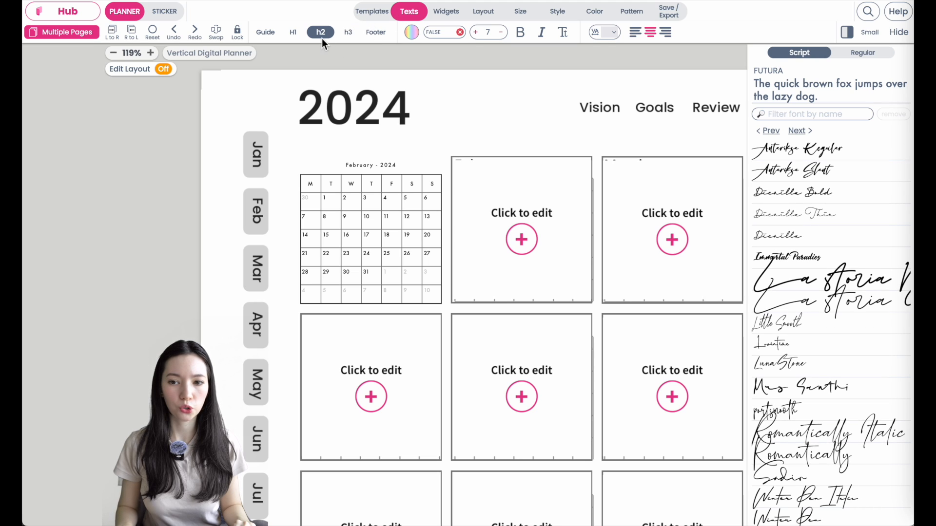
left_click(858, 52)
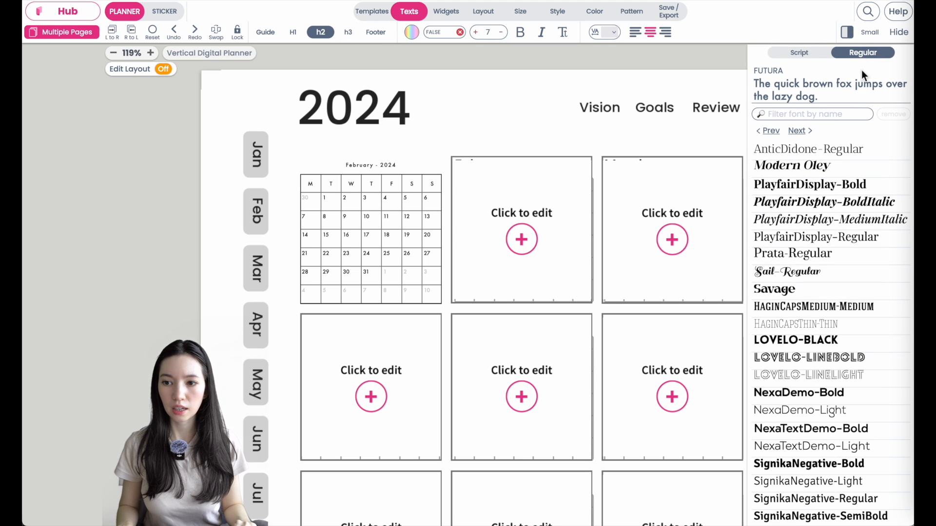
scroll(802, 372, "down", 5)
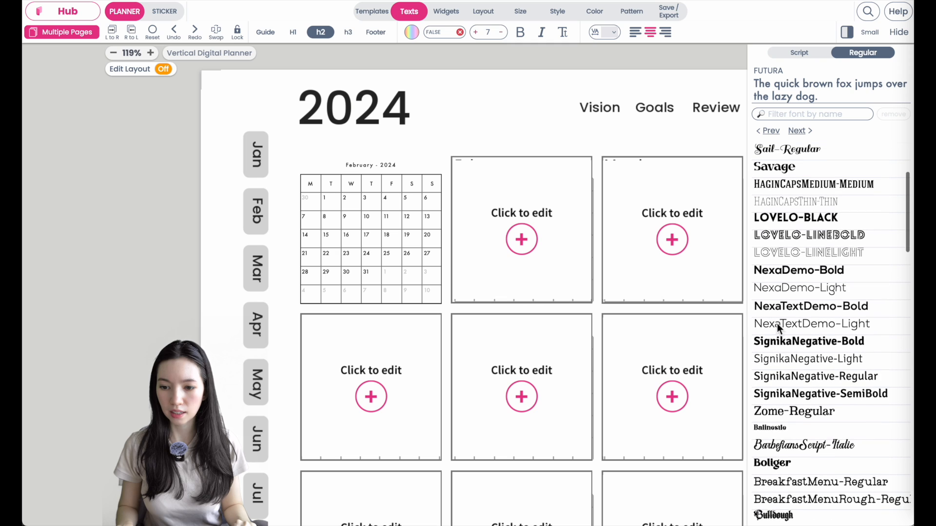
left_click(783, 325)
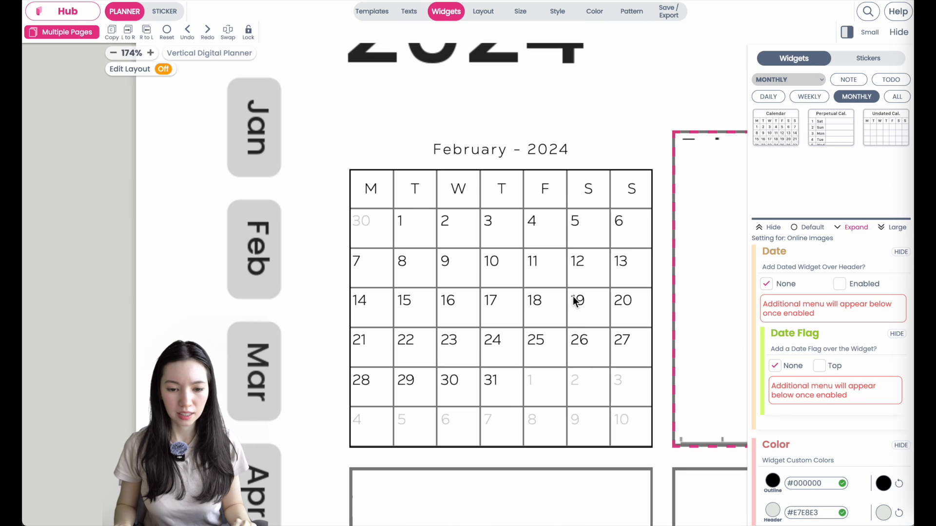
left_click(405, 221)
scroll(566, 336, "down", 2)
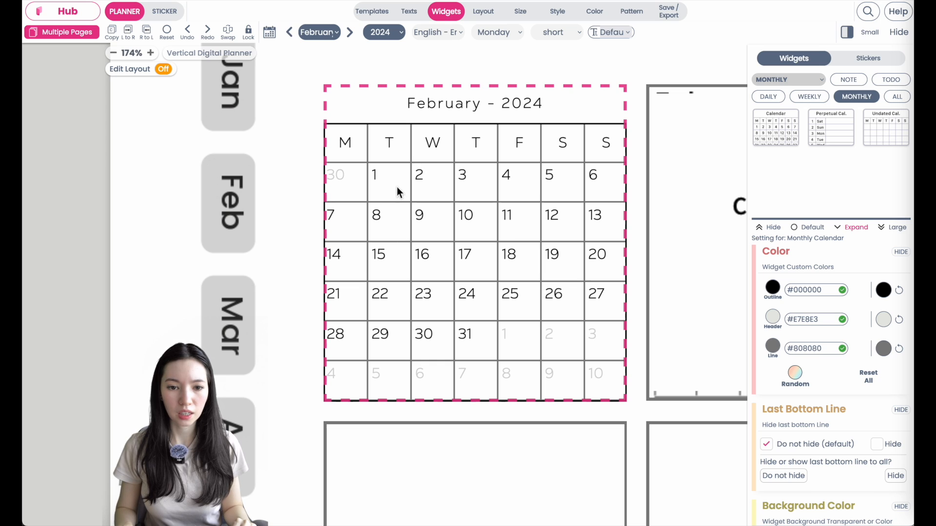
- Set the numerical dates' position in the first box's calendar to Centered (Cannot Write)
scroll(396, 194, "right", 4)
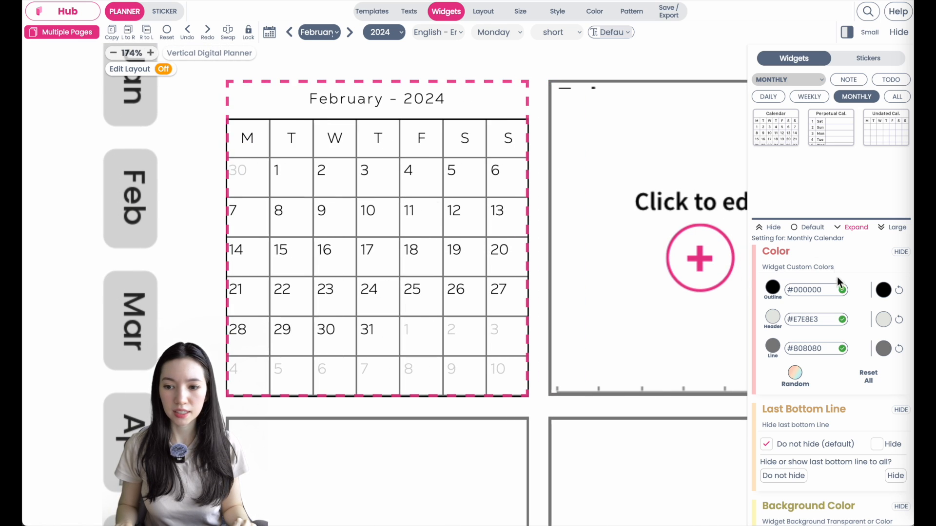
scroll(824, 369, "down", 15)
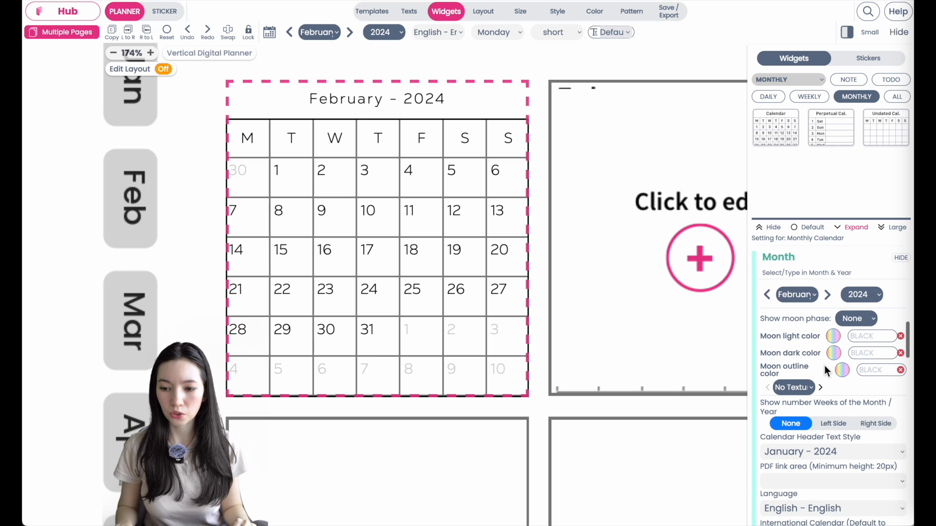
scroll(825, 369, "down", 10)
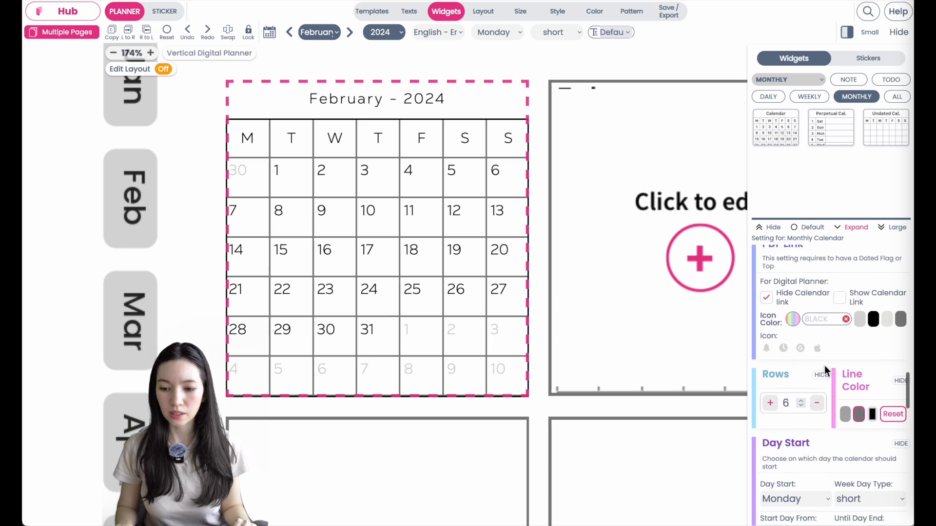
scroll(824, 366, "down", 1)
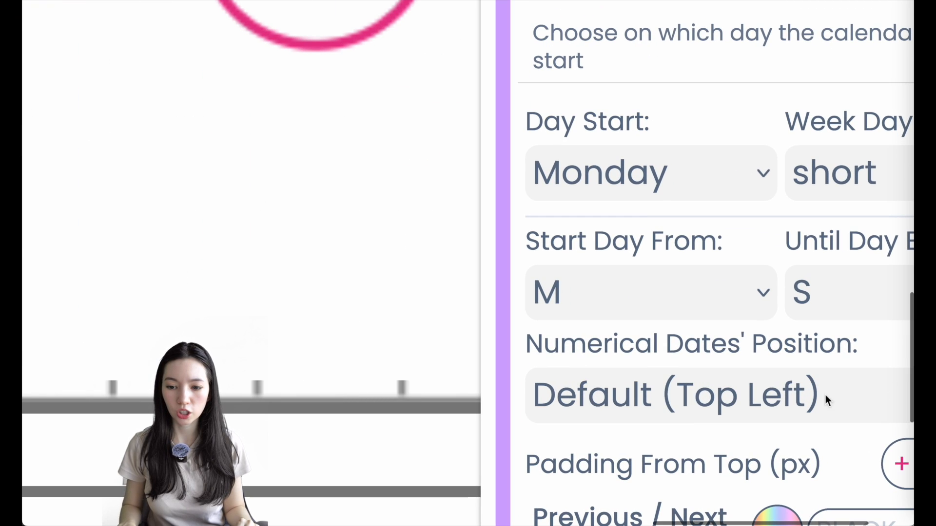
left_click(879, 397)
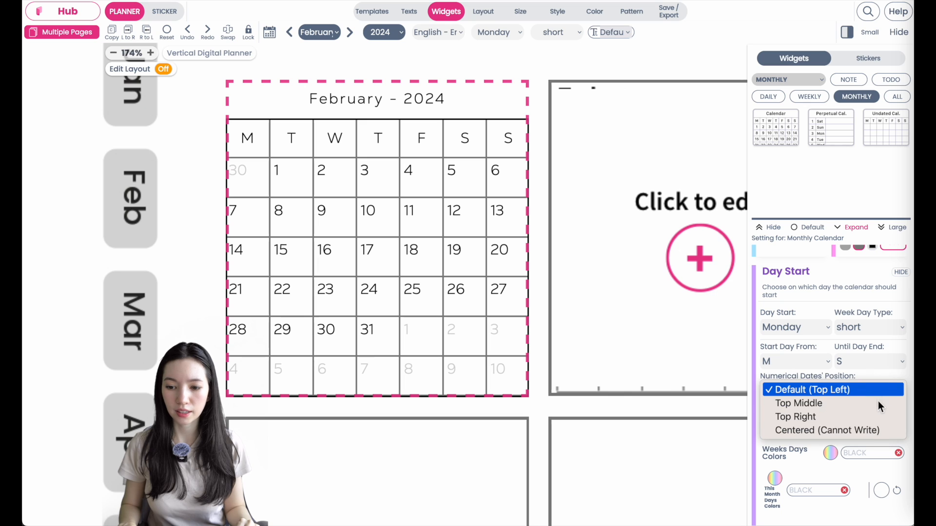
left_click(876, 431)
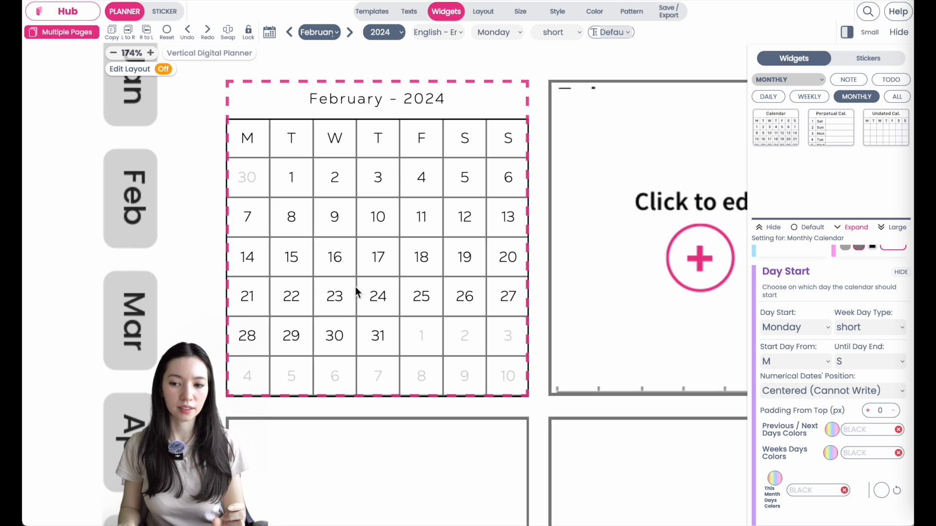
- Show week numbers on the left side of the calendar, using the 1 - 52 numbering
scroll(774, 403, "up", 10)
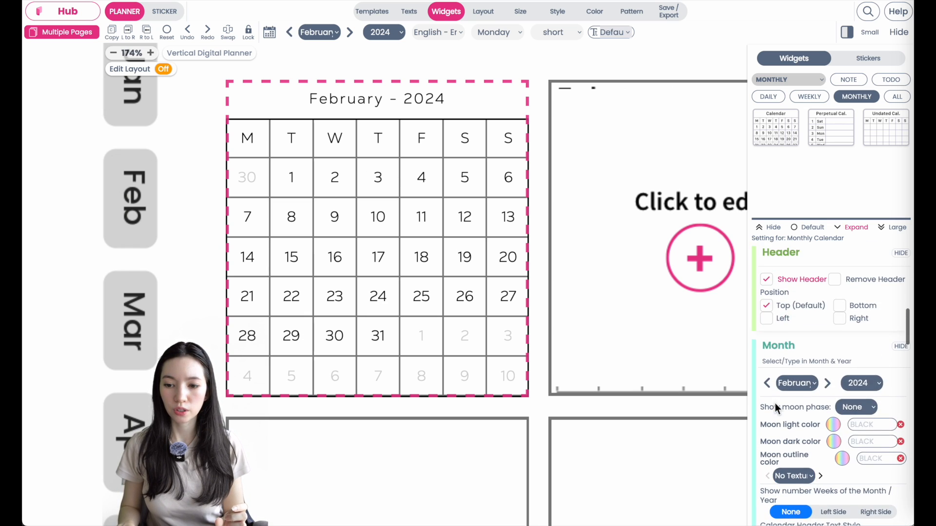
scroll(774, 407, "down", 1)
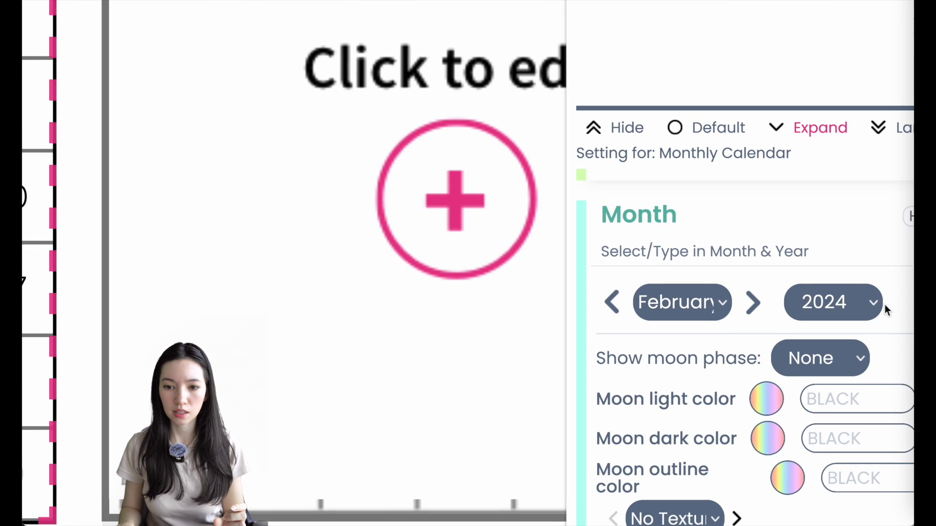
scroll(885, 305, "down", 2)
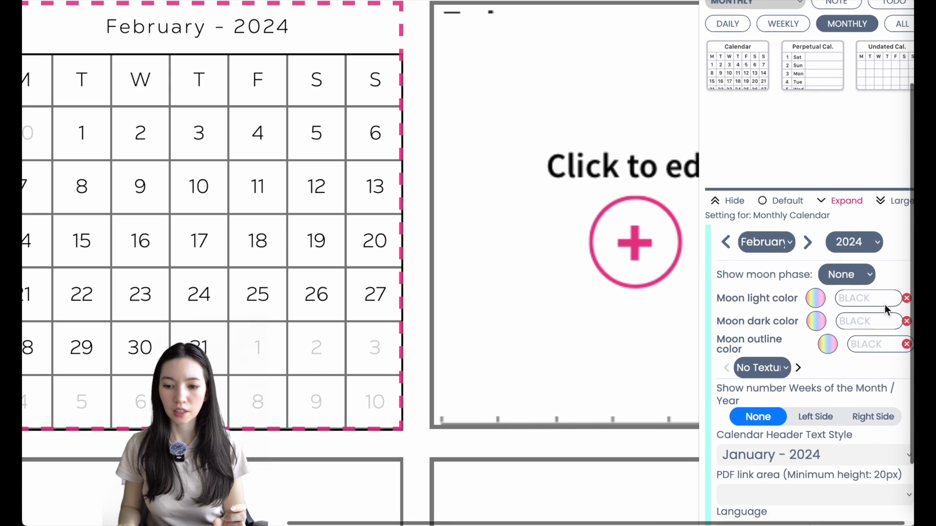
scroll(885, 305, "down", 2)
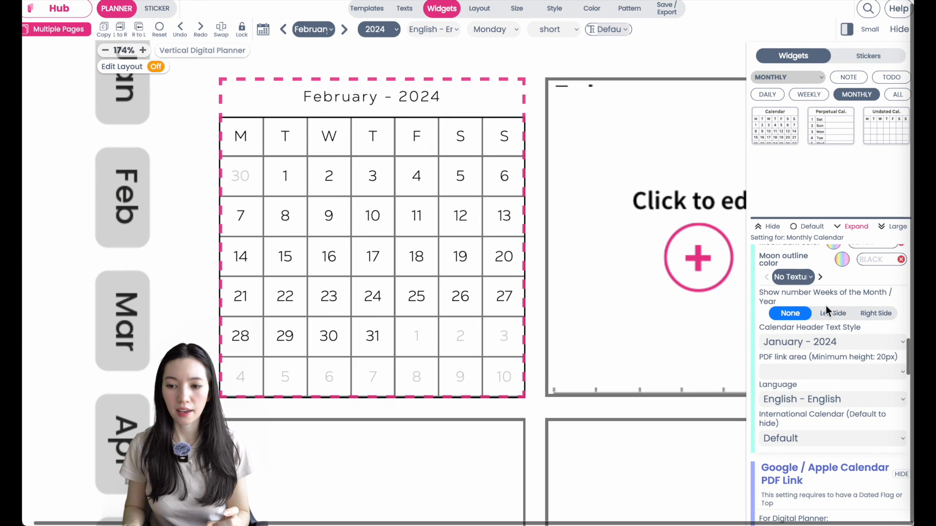
left_click(826, 313)
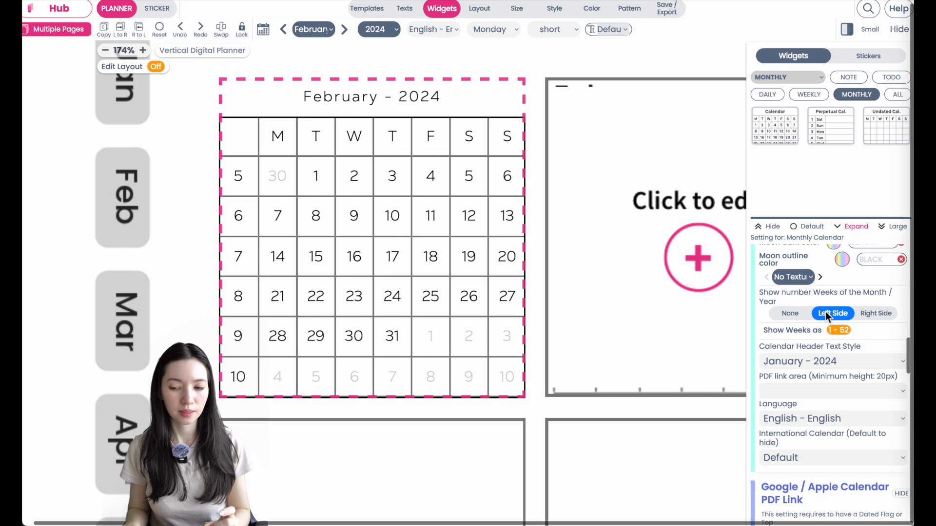
left_click(867, 314)
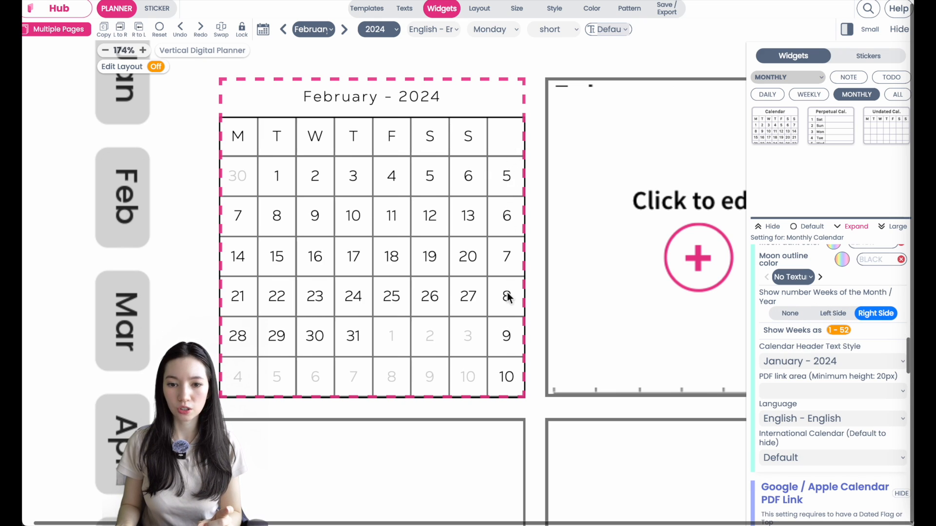
left_click(828, 314)
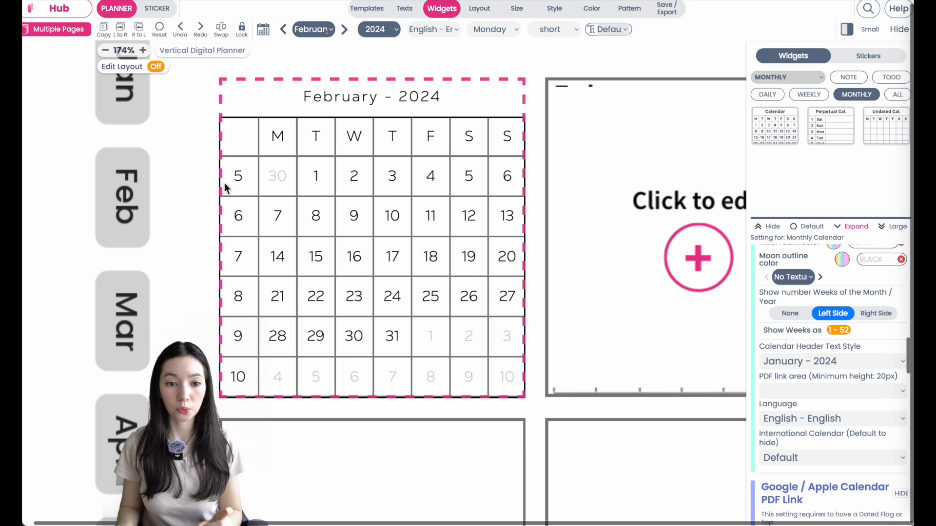
left_click(835, 331)
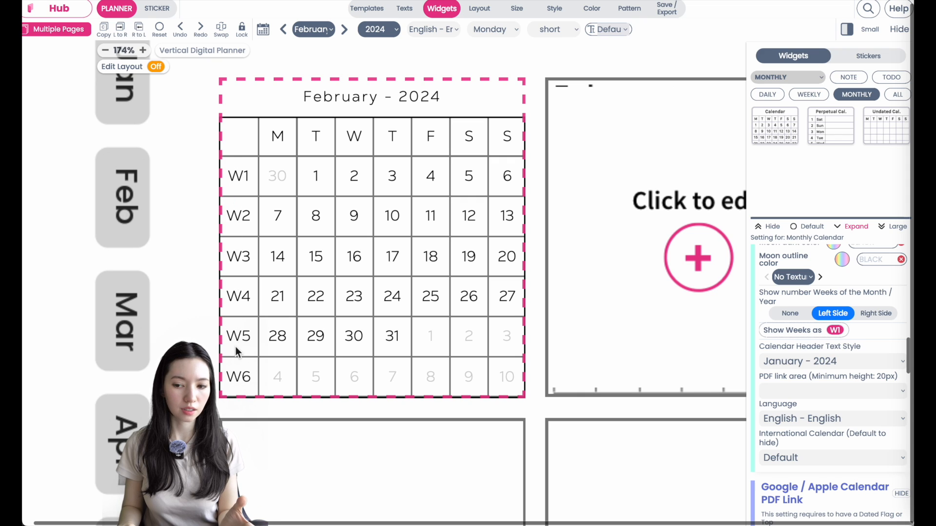
left_click(834, 331)
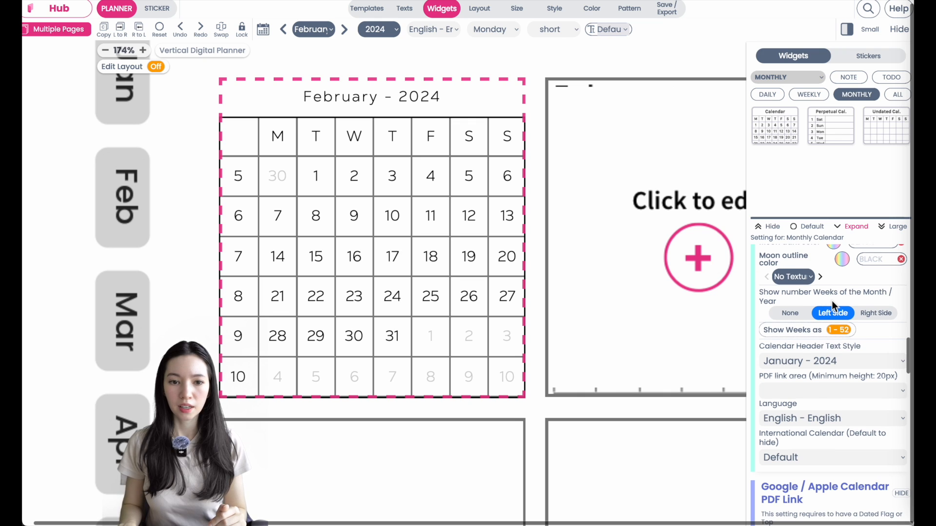
- Set the month of the first box's calendar to January, keeping the year 2024
scroll(403, 131, "down", 5)
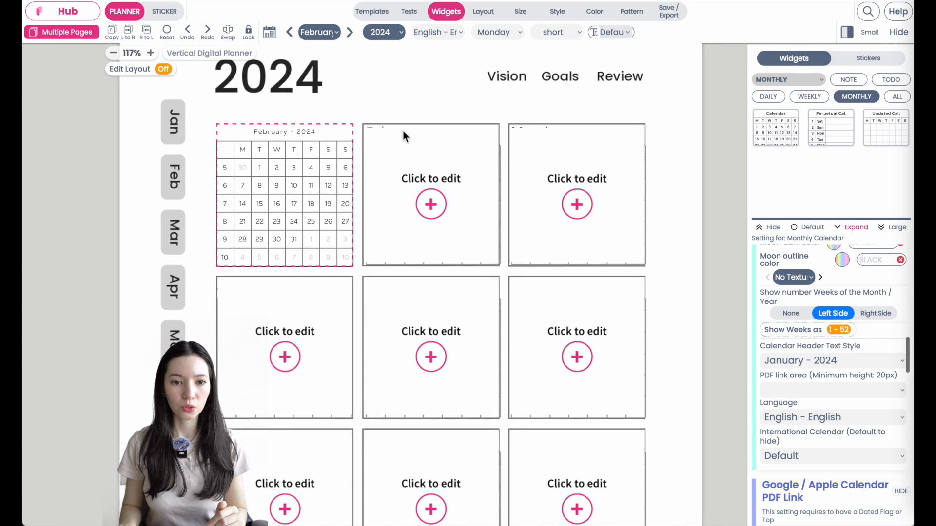
scroll(403, 131, "up", 3)
left_click(327, 37)
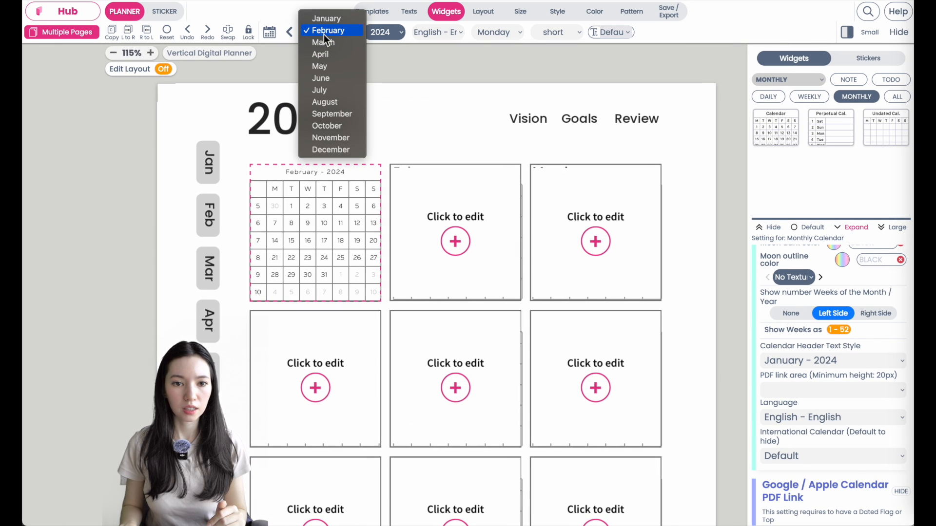
left_click(323, 21)
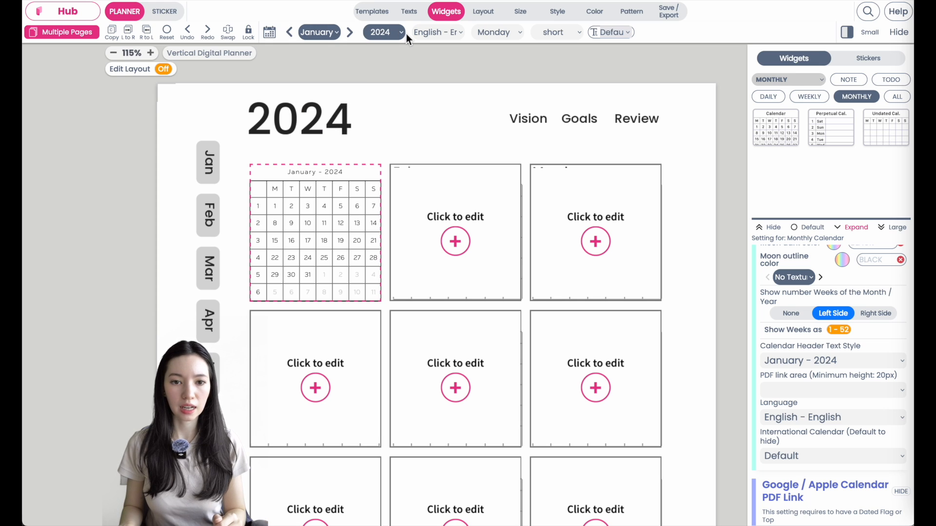
left_click(374, 34)
left_click(374, 33)
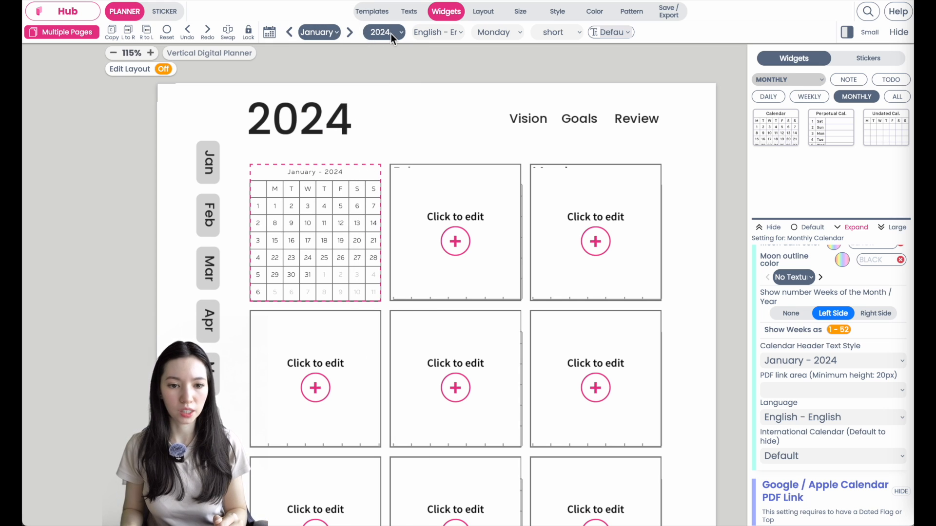
left_click(87, 325)
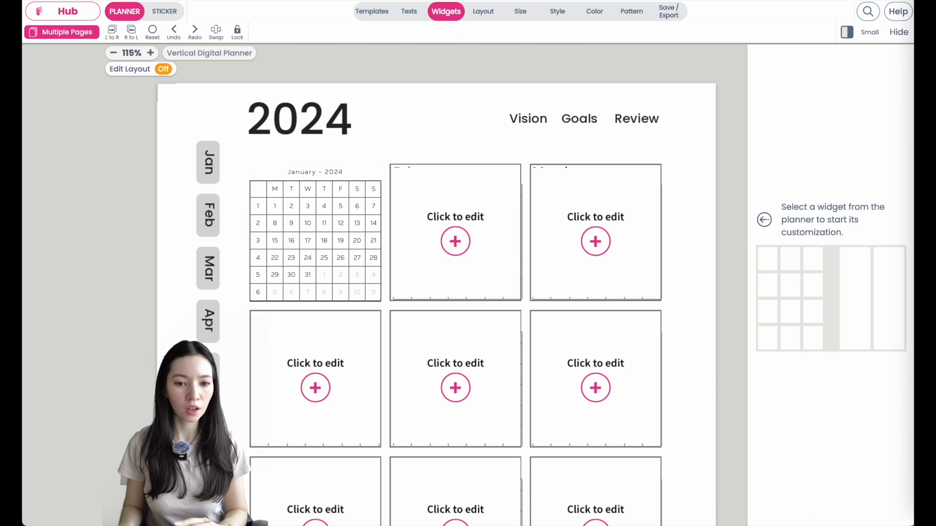
- Hide the last bottom line of the January calendar widget
left_click(330, 216)
scroll(817, 370, "down", 3)
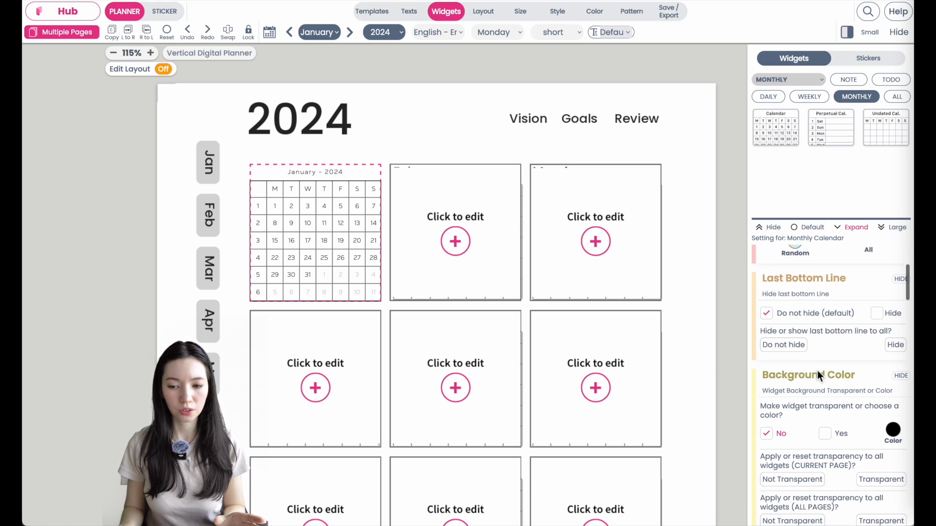
scroll(362, 285, "up", 5)
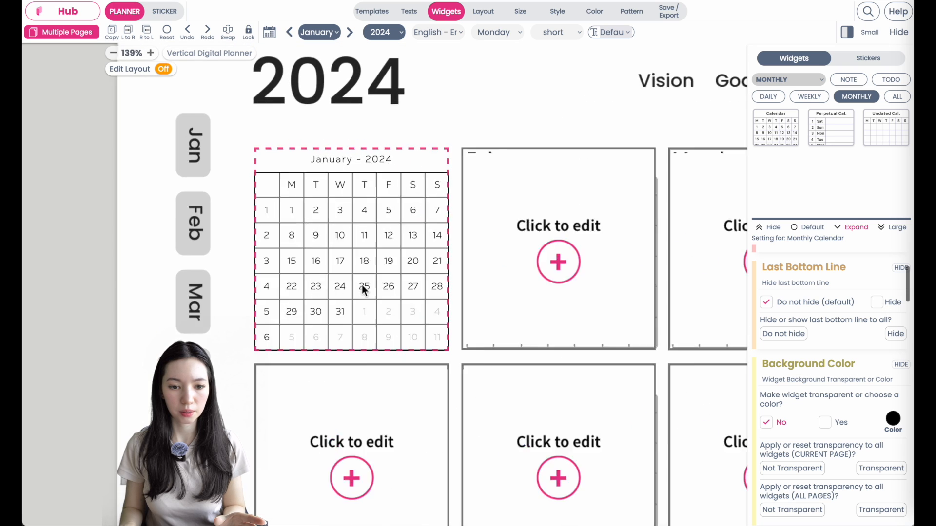
left_click(194, 293)
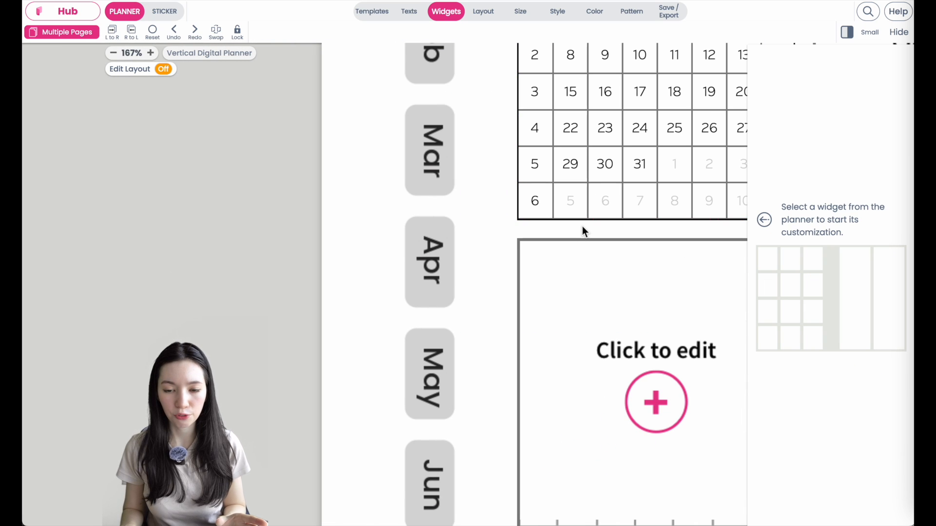
scroll(582, 226, "up", 2)
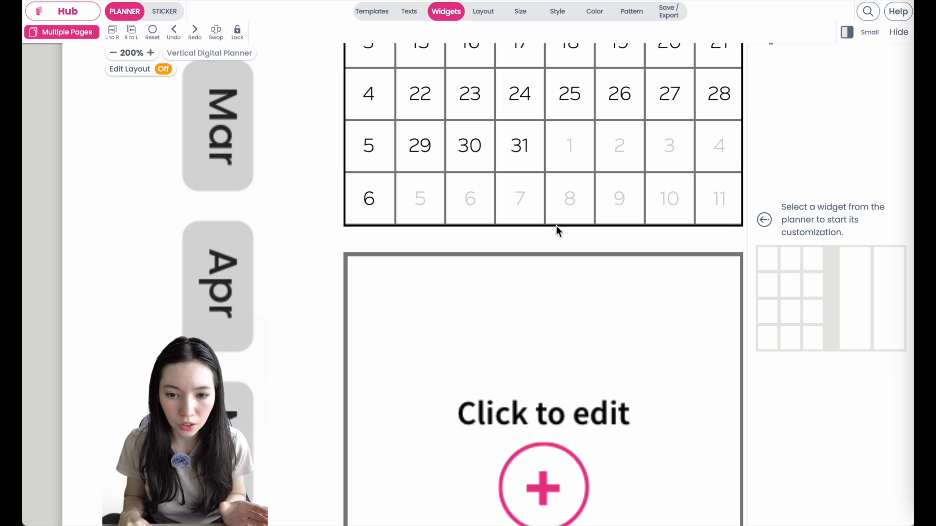
left_click(586, 175)
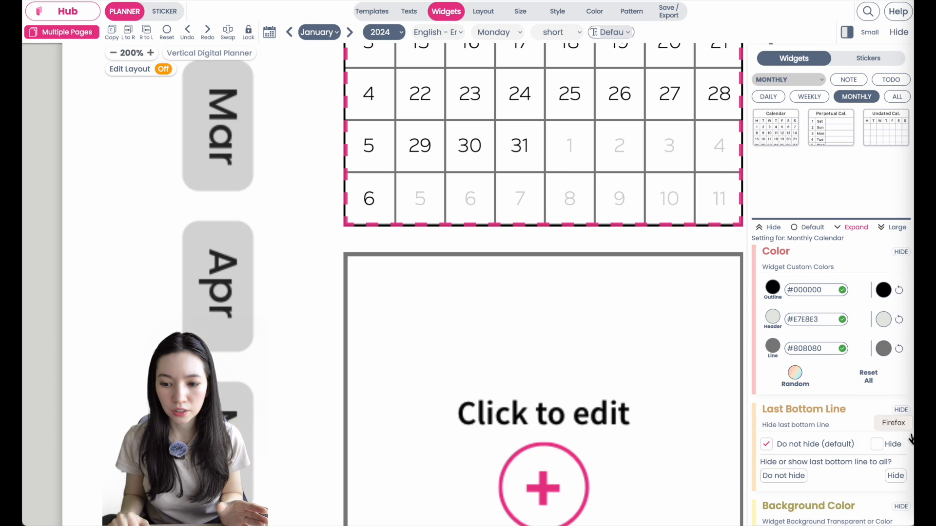
scroll(904, 434, "down", 3)
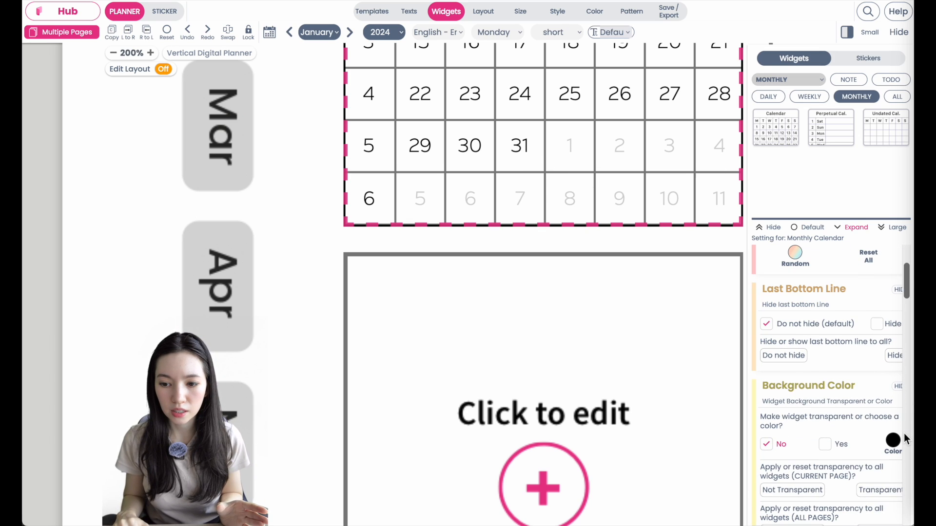
left_click(877, 324)
left_click(424, 246)
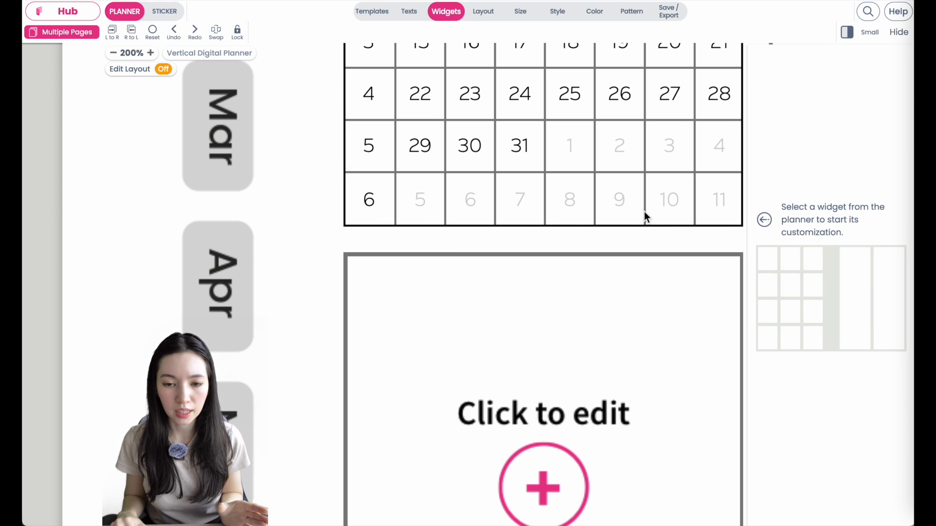
- Copy the January calendar into the second box of the top row and set the copy's month to February
scroll(645, 212, "down", 3)
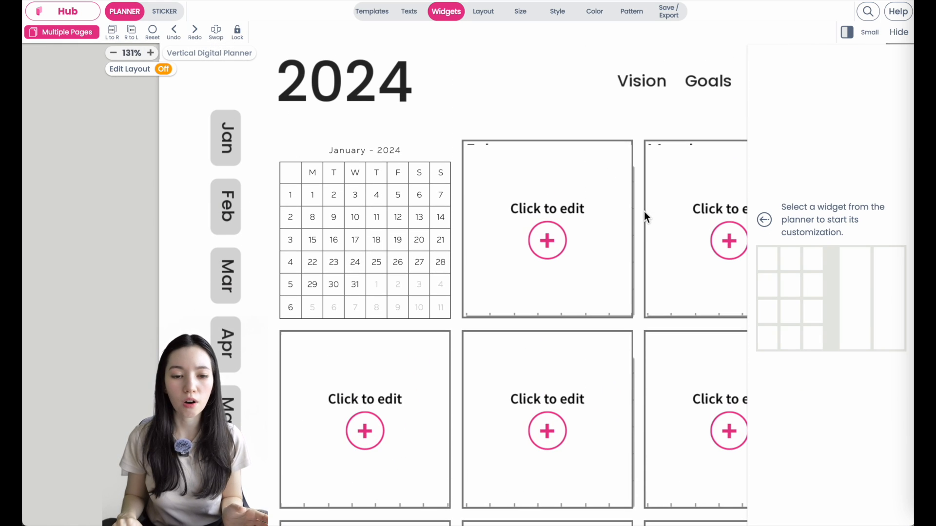
scroll(324, 204, "down", 1)
left_click(352, 235)
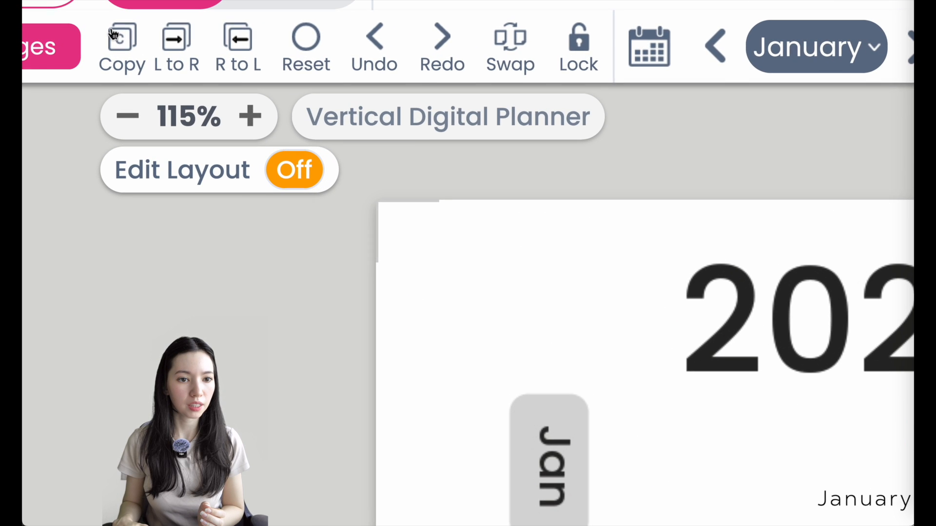
left_click(112, 32)
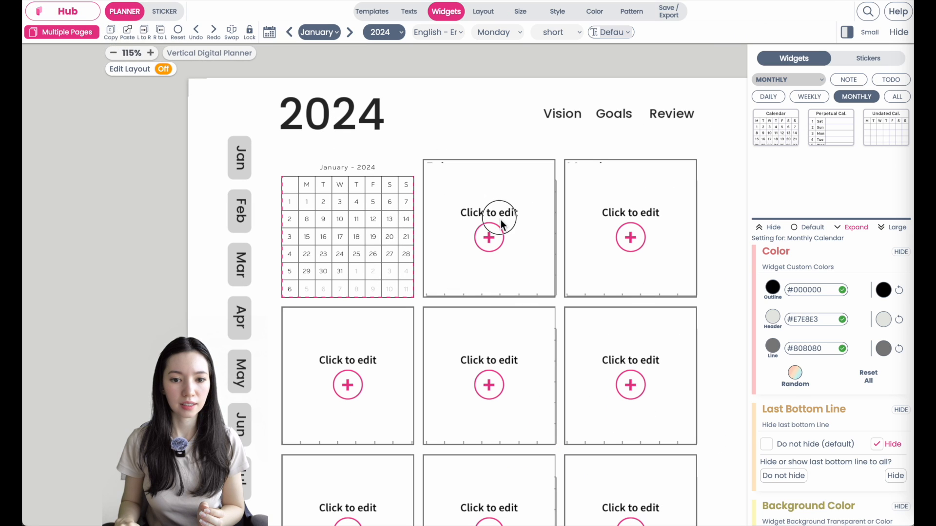
left_click(497, 215)
left_click(127, 31)
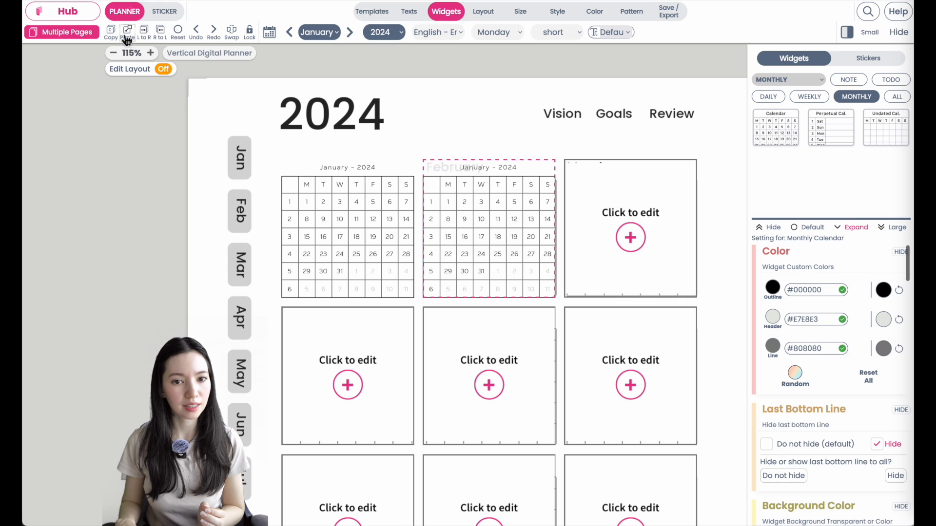
left_click(323, 36)
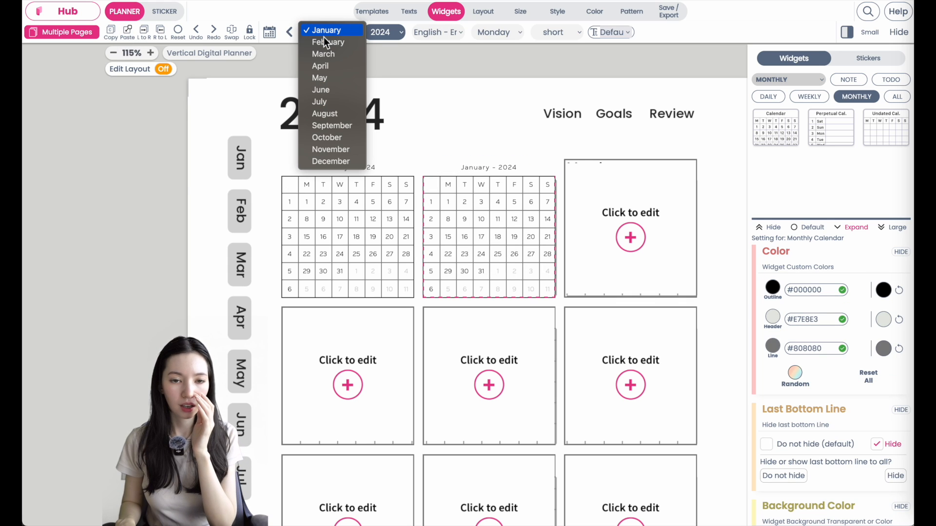
left_click(328, 42)
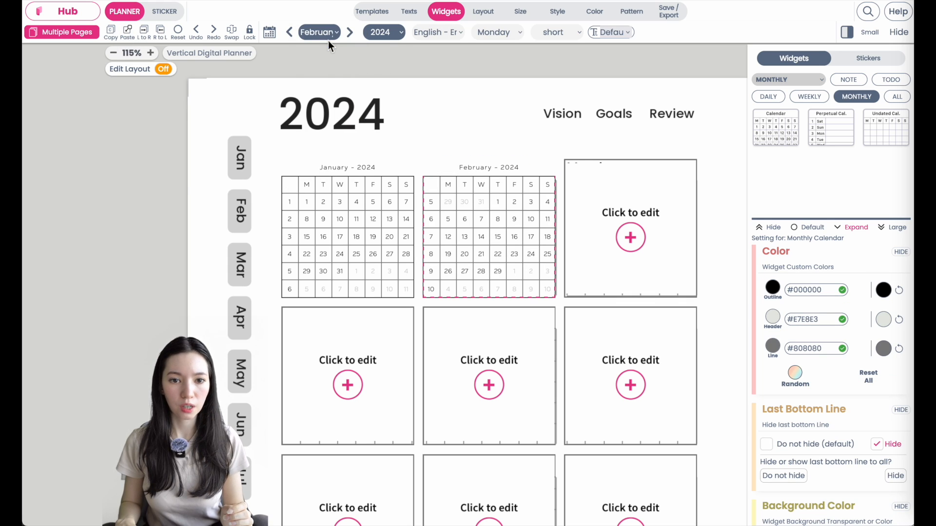
- Paste the January calendar into the third box of the top row and set the copy's month to March
left_click(631, 248)
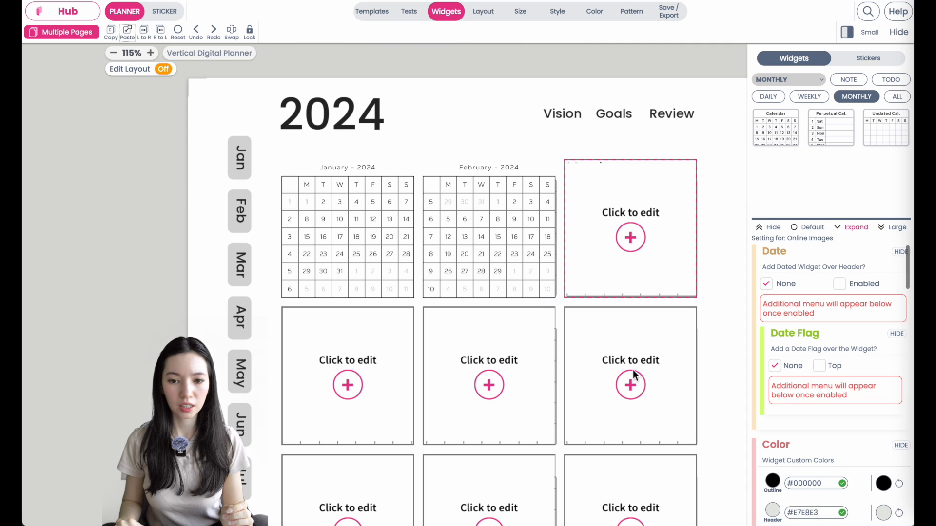
left_click(127, 31)
left_click(323, 36)
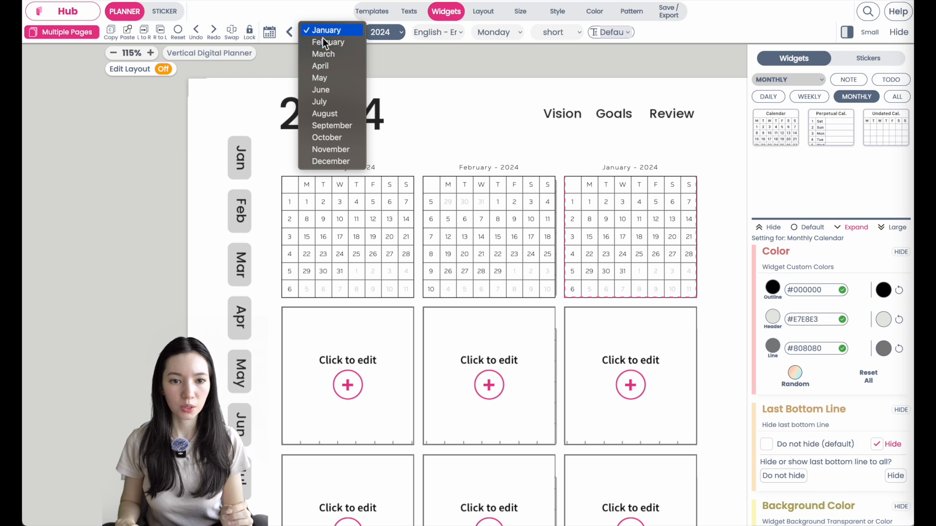
left_click(323, 56)
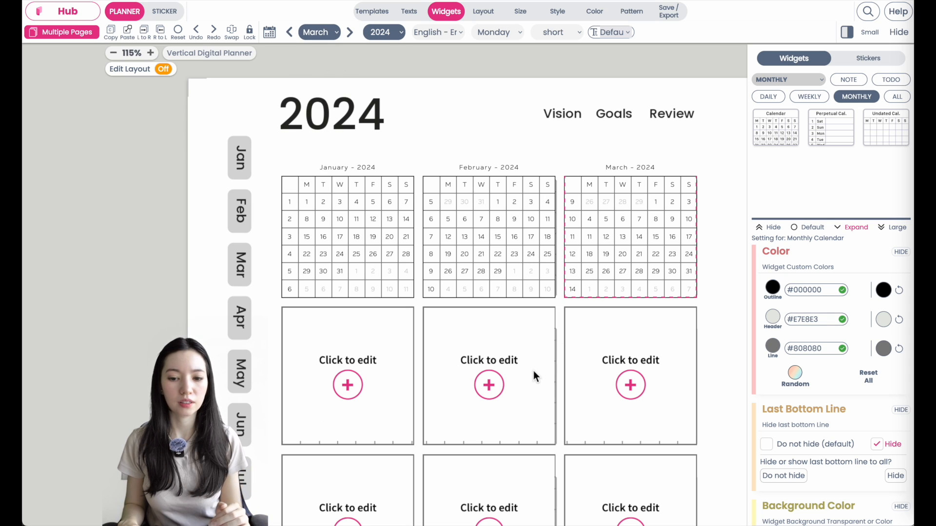
- Paste the calendar into the first box of the second row and set its month to April
left_click(347, 377)
left_click(127, 33)
left_click(312, 33)
left_click(319, 67)
- Paste calendar copies into the second and third boxes of the second row, set to May and June
left_click(488, 377)
left_click(128, 33)
left_click(630, 377)
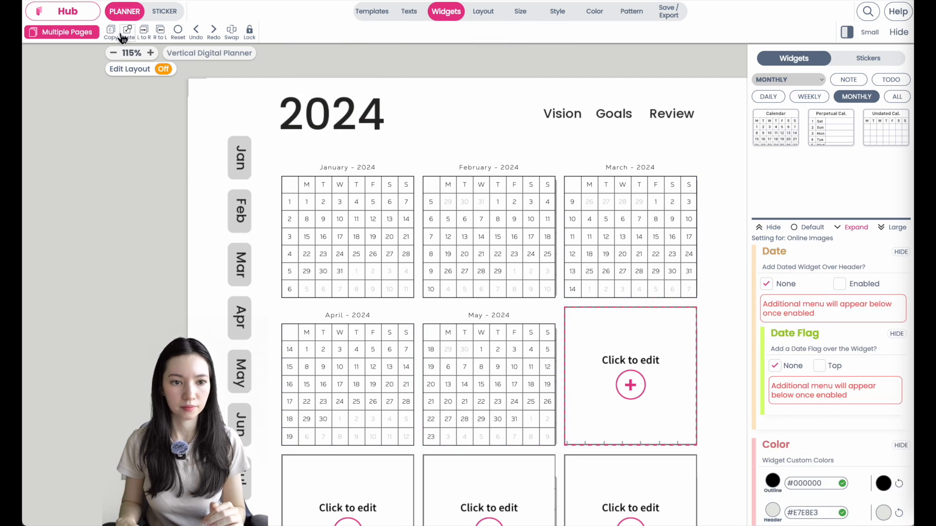
left_click(124, 34)
- Fill the boxes of the two lower rows with calendar copies, setting their months from July through December
left_click(349, 439)
left_click(128, 32)
left_click(319, 32)
left_click(334, 138)
left_click(490, 439)
left_click(127, 32)
left_click(319, 32)
left_click(337, 151)
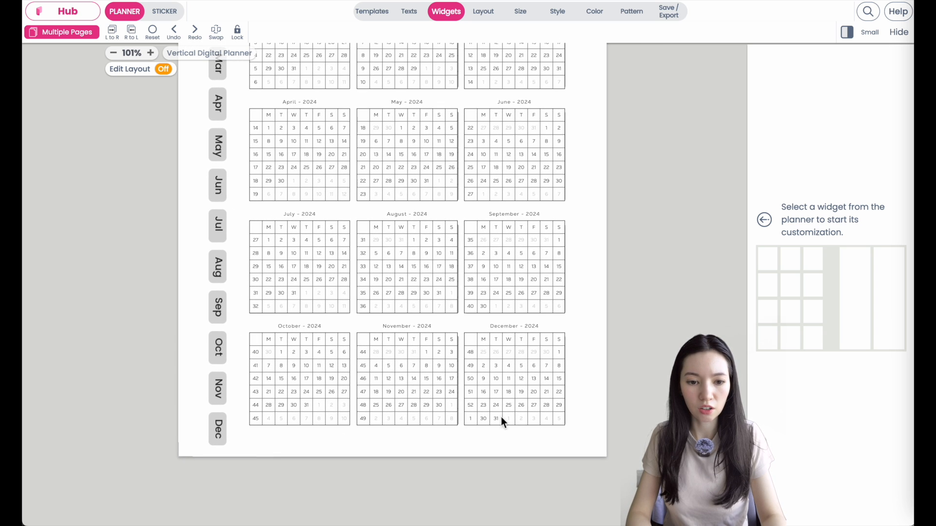
- Examine the edges of the yearly page's calendars up close, especially the gap between February and March
scroll(449, 220, "up", 2)
scroll(449, 221, "up", 3)
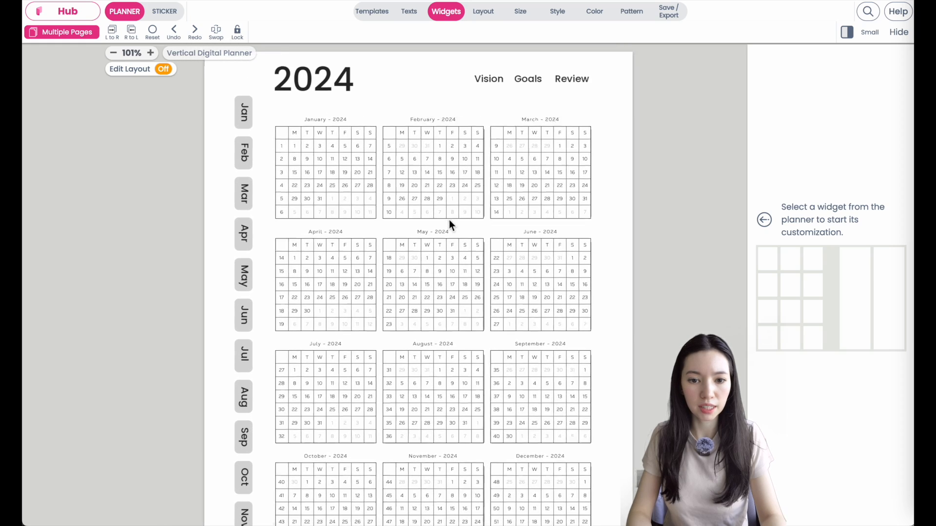
scroll(586, 158, "up", 5)
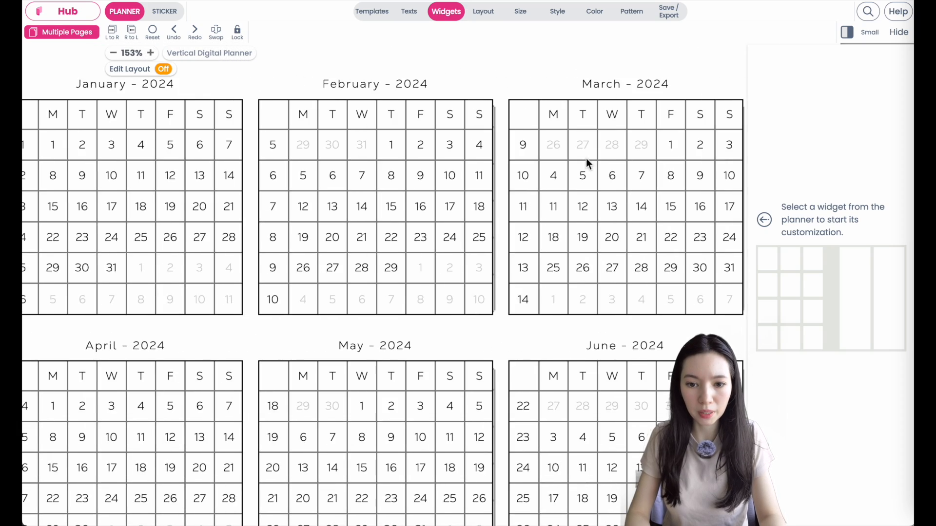
scroll(484, 108, "up", 3)
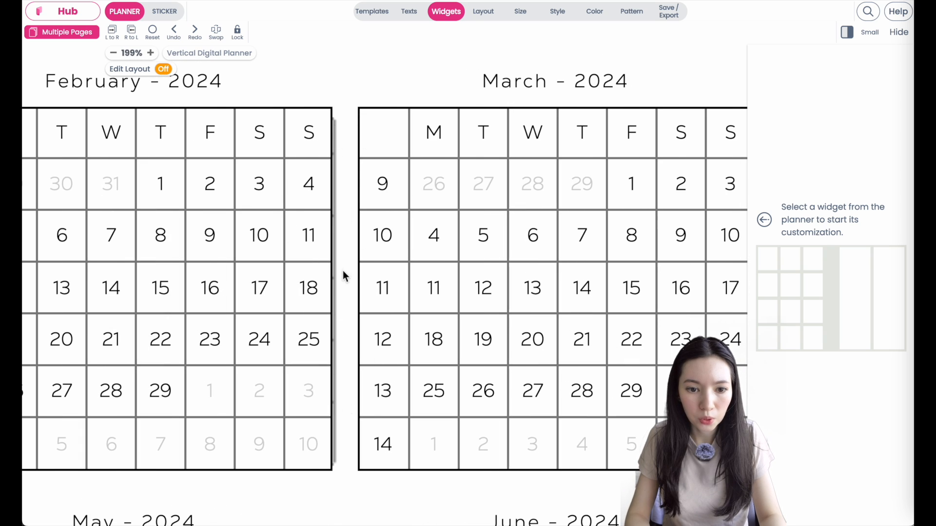
scroll(472, 182, "down", 3)
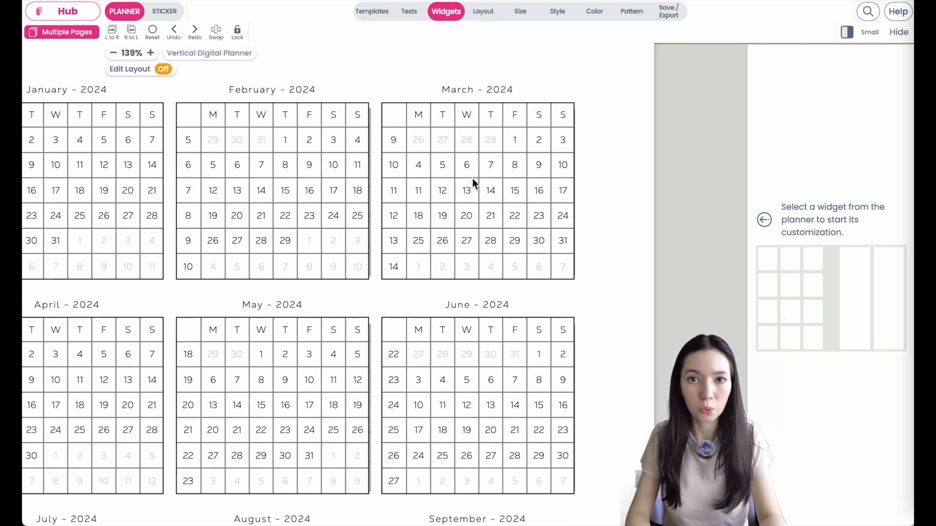
scroll(472, 183, "down", 1)
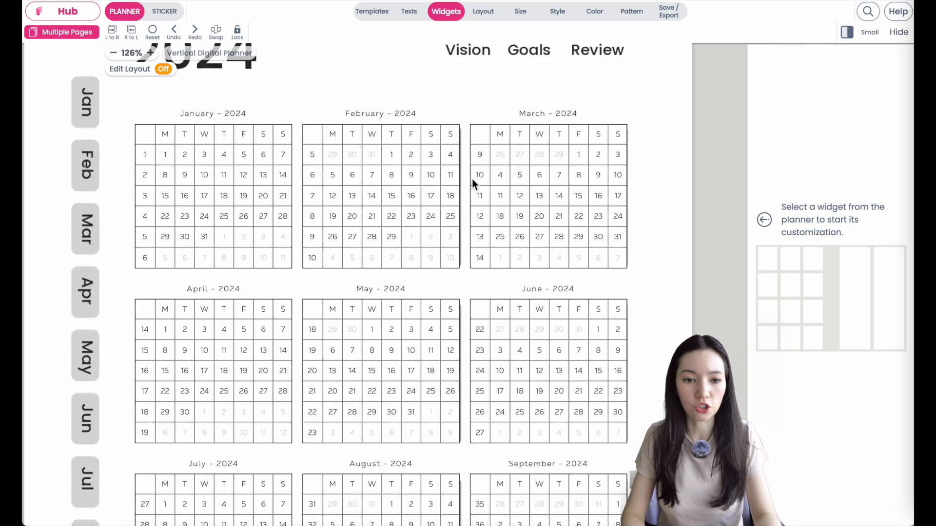
scroll(471, 184, "down", 1)
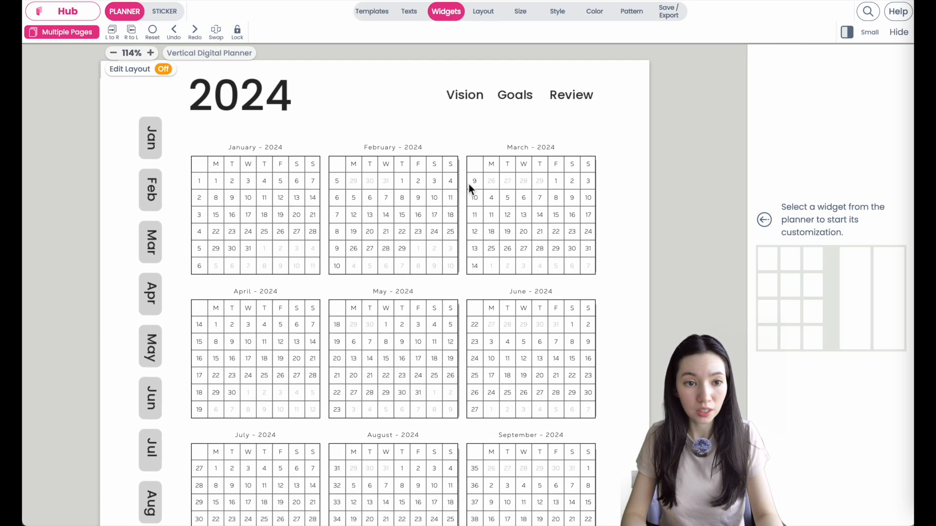
- Add a Hyperlink Button sticker to the yearly page and move it over the January and February calendars
left_click(172, 14)
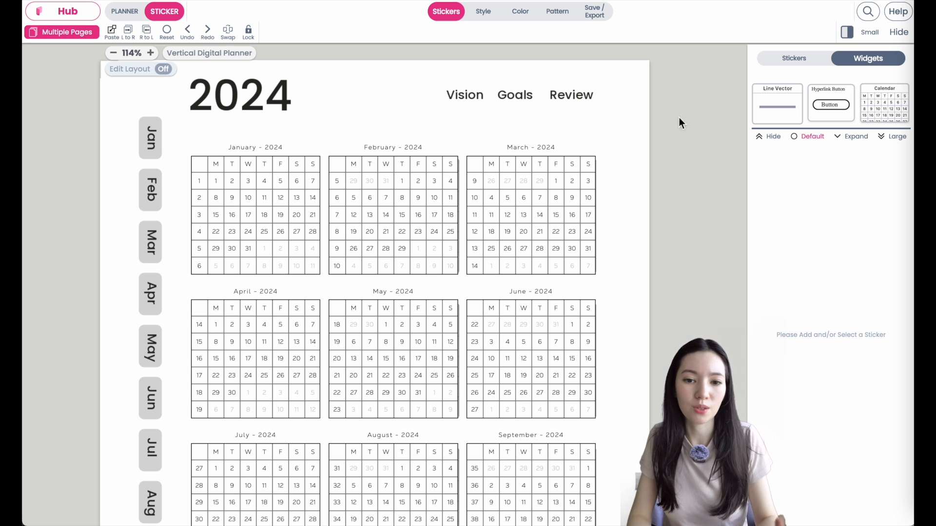
left_click(885, 138)
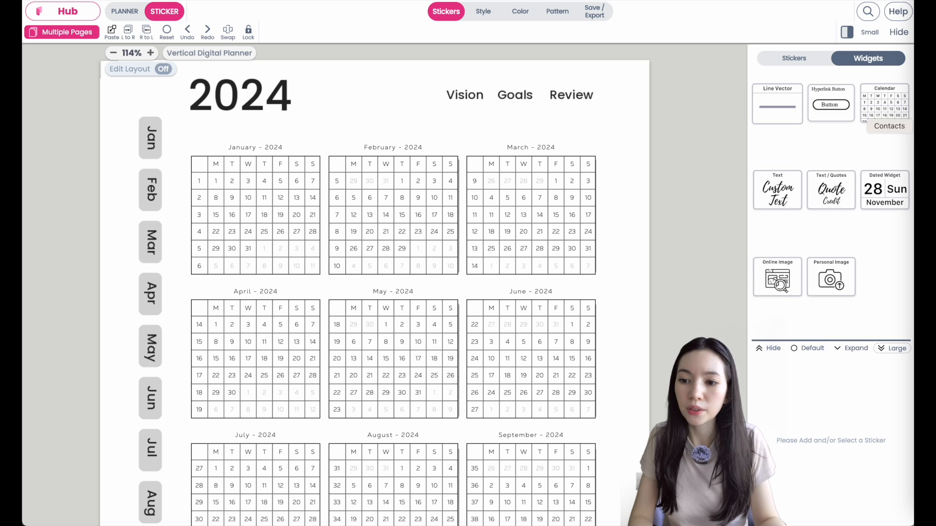
left_click(838, 102)
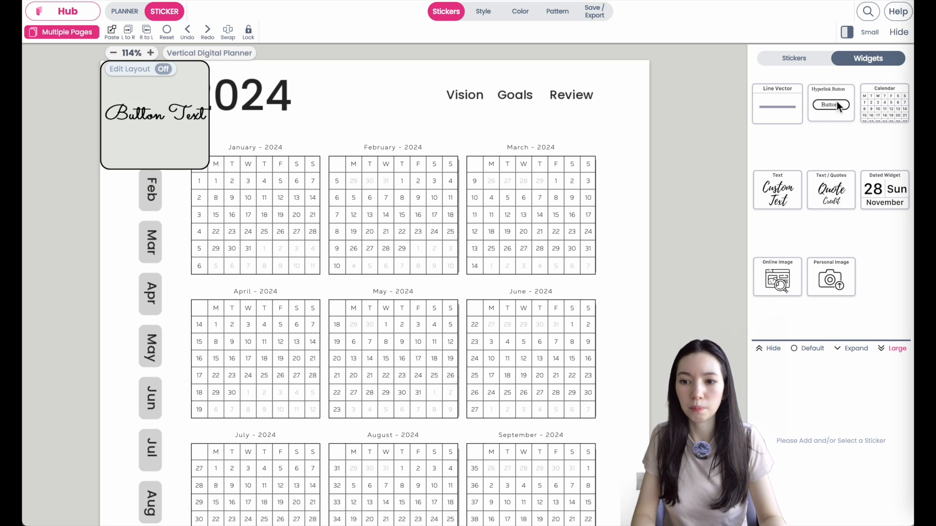
left_click(161, 122)
left_click_drag(162, 122, 289, 220)
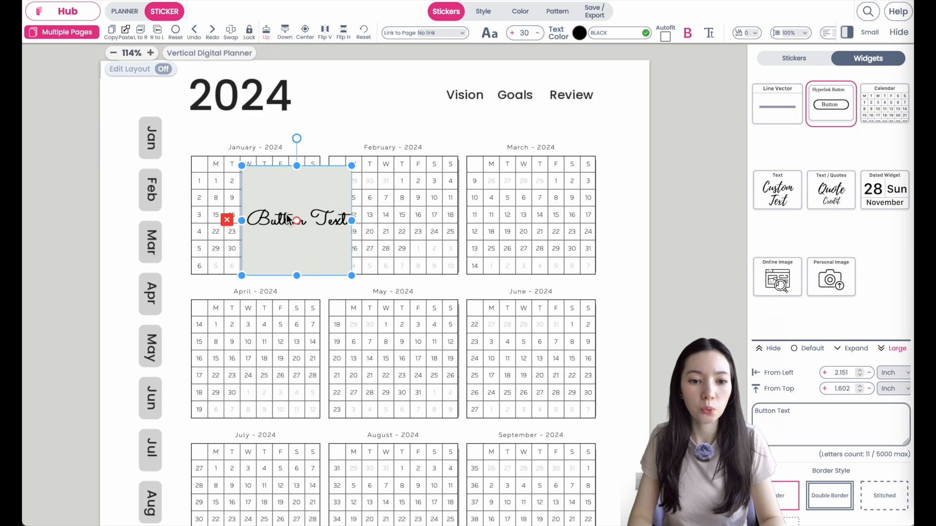
- Enlarge and reposition the button to cover all twelve calendars, about 1.18 in from the left and 1.15 in from the top
left_click_drag(351, 276, 552, 429)
scroll(551, 430, "down", 5)
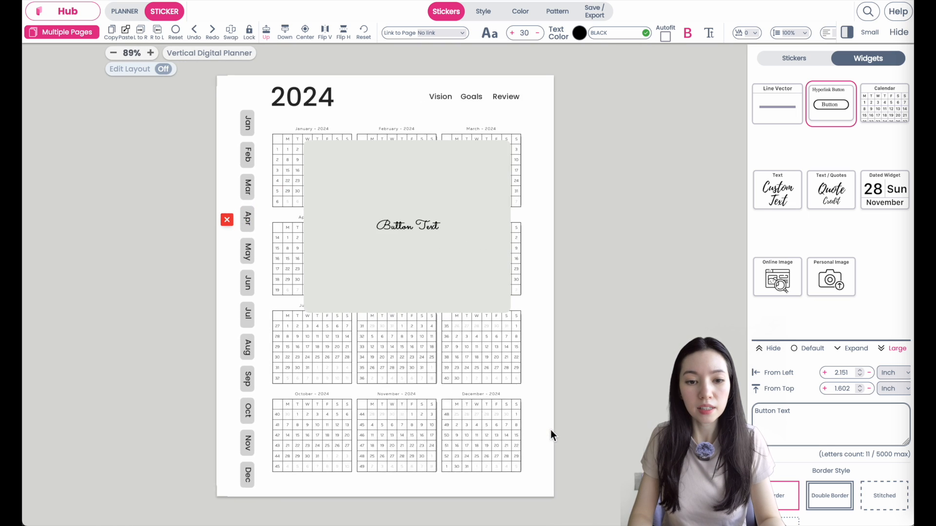
left_click_drag(474, 256, 430, 240)
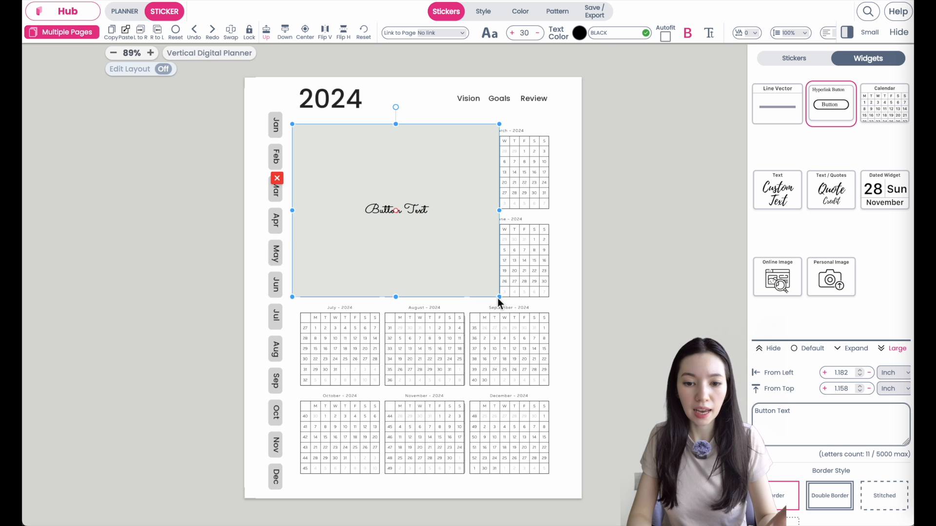
left_click_drag(500, 297, 566, 514)
left_click(455, 367)
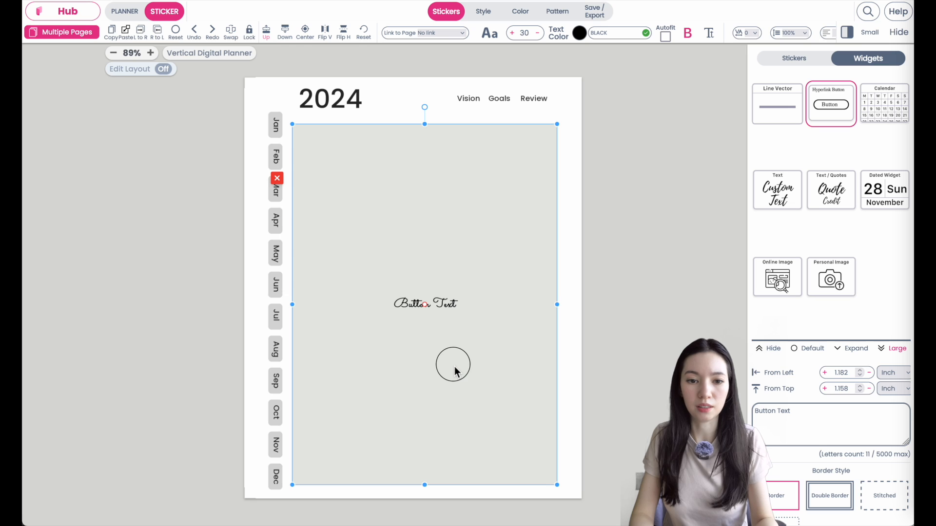
left_click_drag(454, 368, 454, 368)
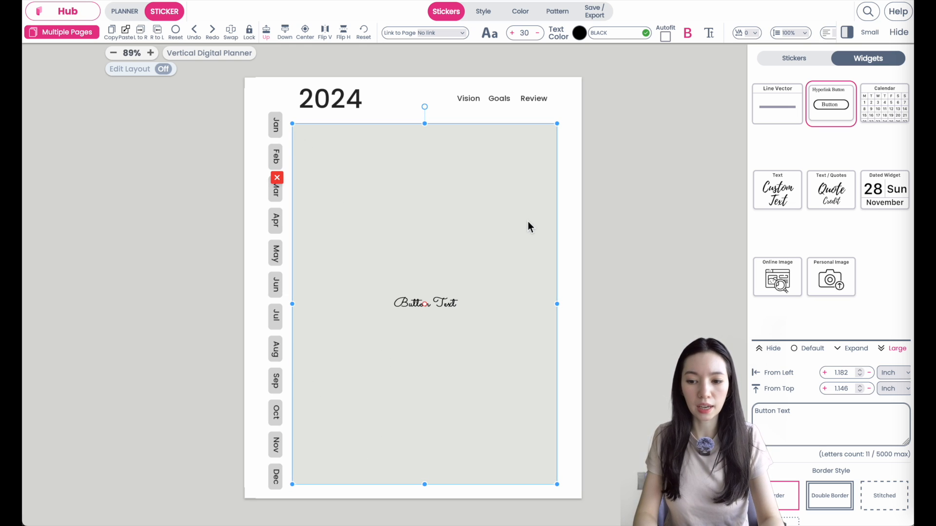
- Remove the button's placeholder text and set its border color to #FFFFFF
triple_click(831, 423)
key("BackSpace")
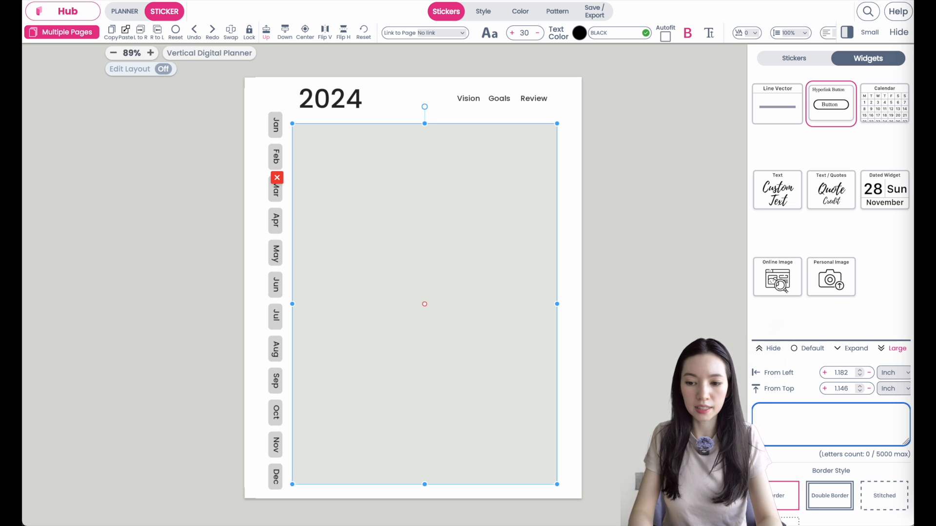
scroll(832, 423, "down", 5)
left_click(877, 396)
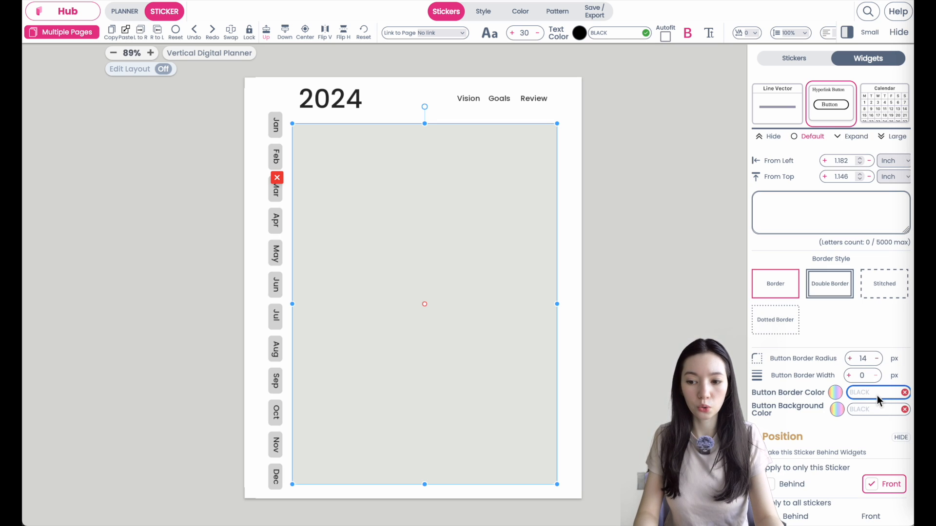
type("#FFFFFF")
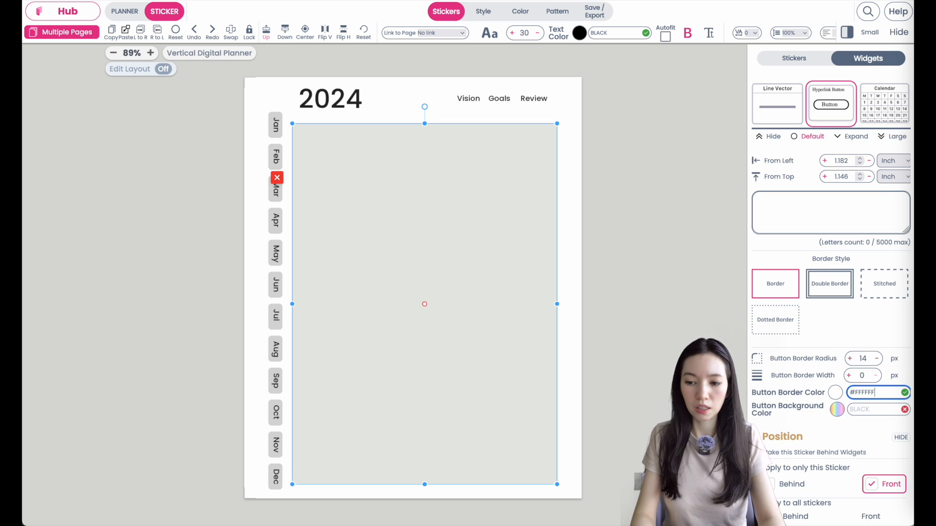
- Set the button's background color to #FFFFFF
left_click(875, 412)
type("WHITE")
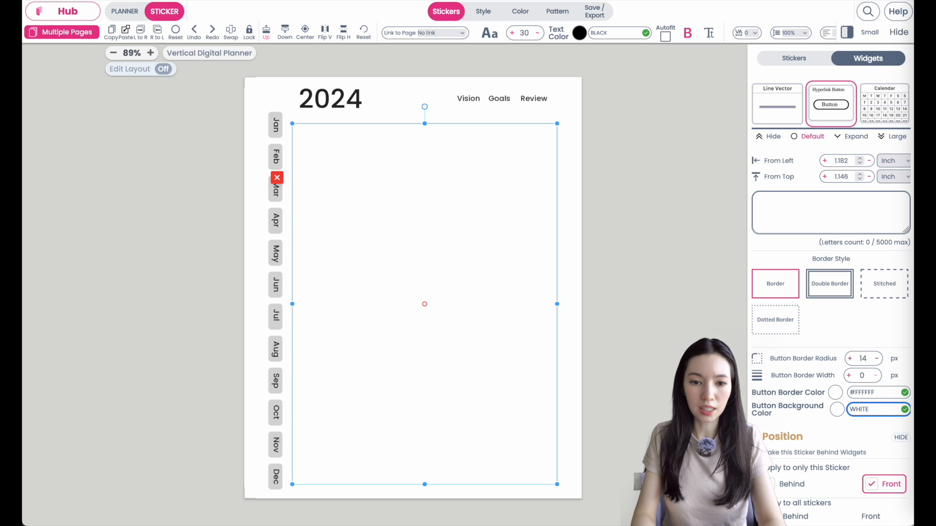
key("ctrl+a")
type("#FFFFFF")
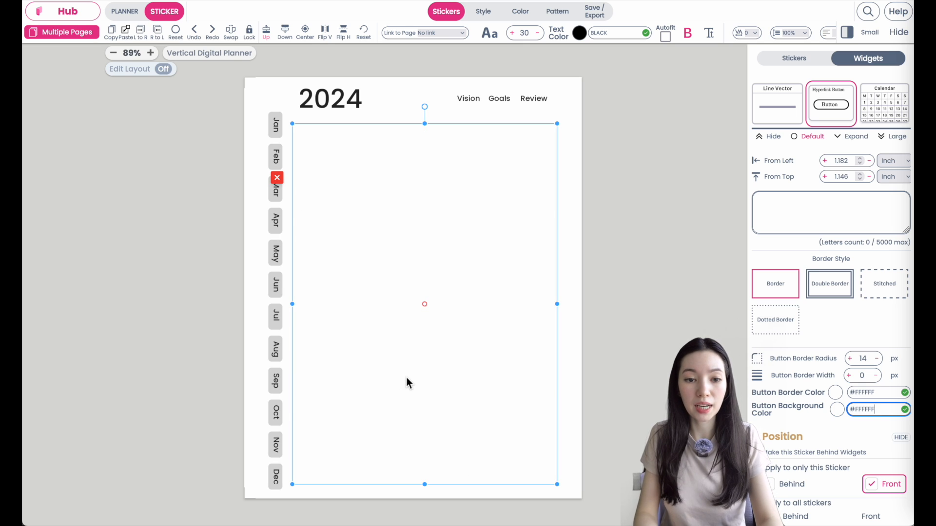
- Nudge the white button slightly and place only this sticker behind the widgets, leaving it deselected
left_click_drag(406, 377, 408, 378)
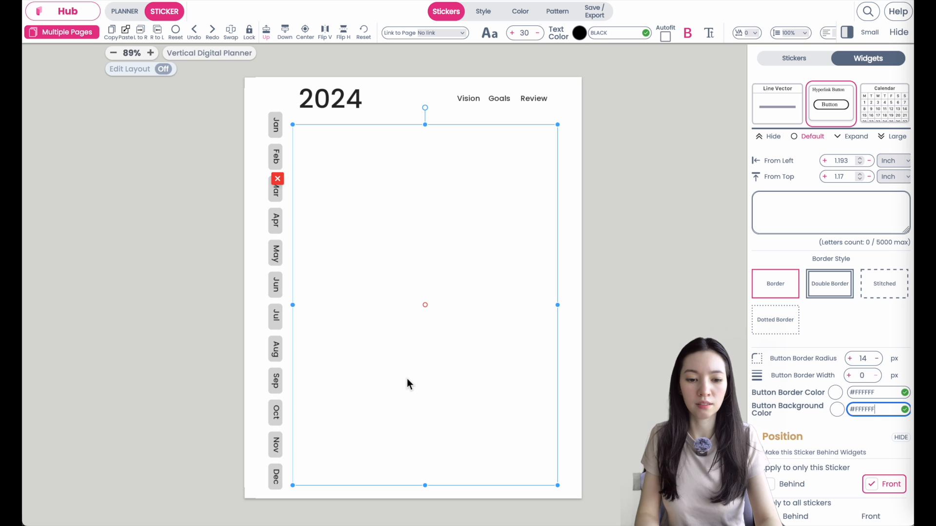
scroll(791, 501, "down", 1)
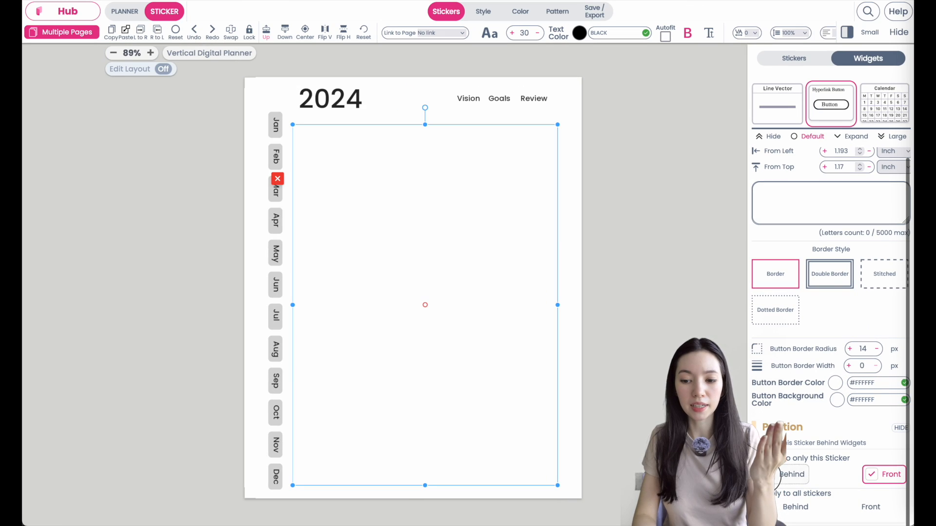
left_click(792, 474)
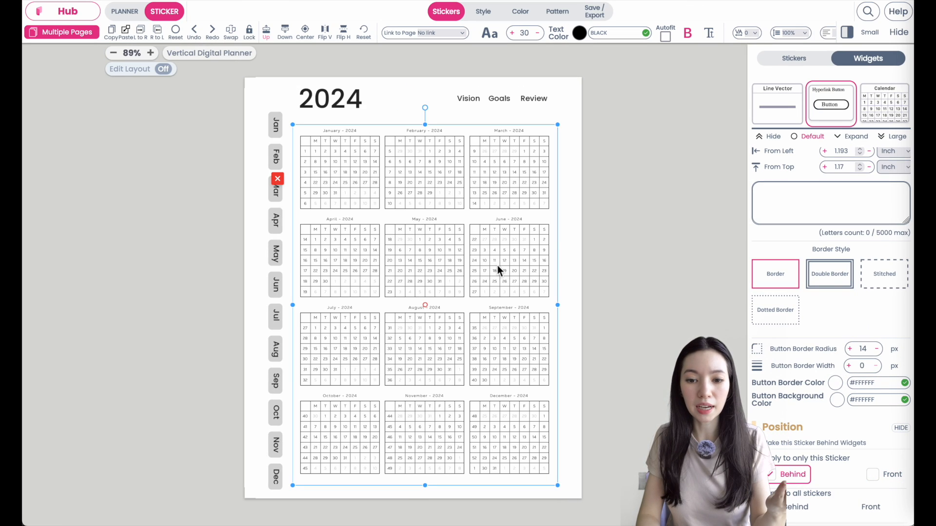
left_click(572, 263)
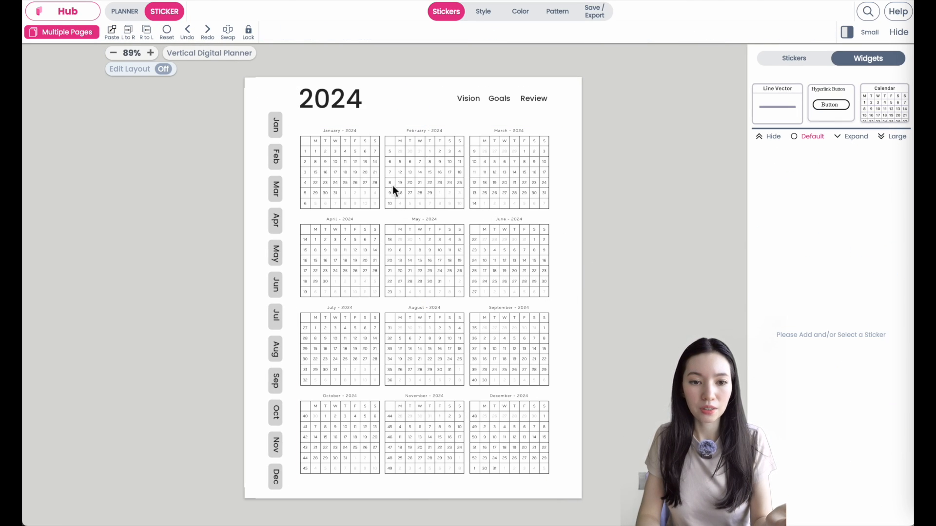
- Inspect the borders and gaps of the monthly calendars with the white button behind them, finishing on the whole page
scroll(431, 127, "up", 5)
scroll(435, 128, "right", 1)
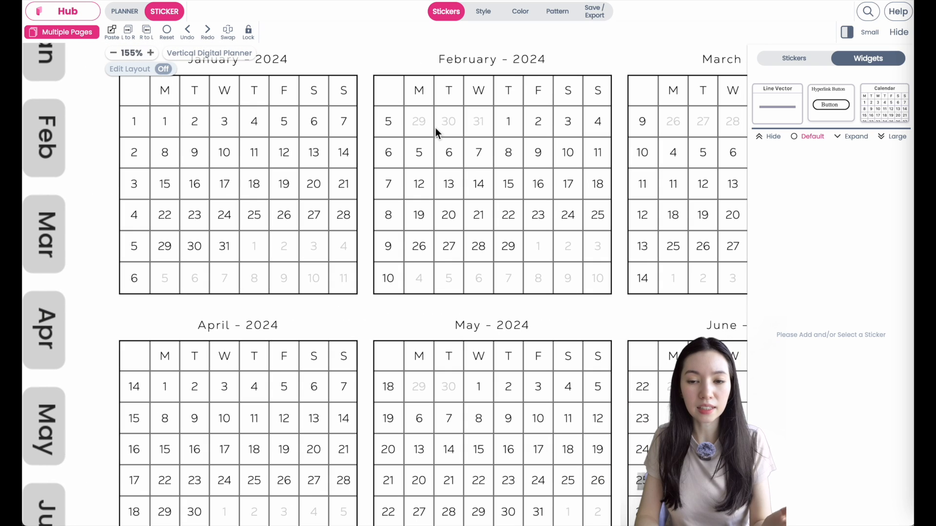
scroll(435, 127, "up", 1)
scroll(434, 128, "right", 1)
scroll(572, 189, "up", 2)
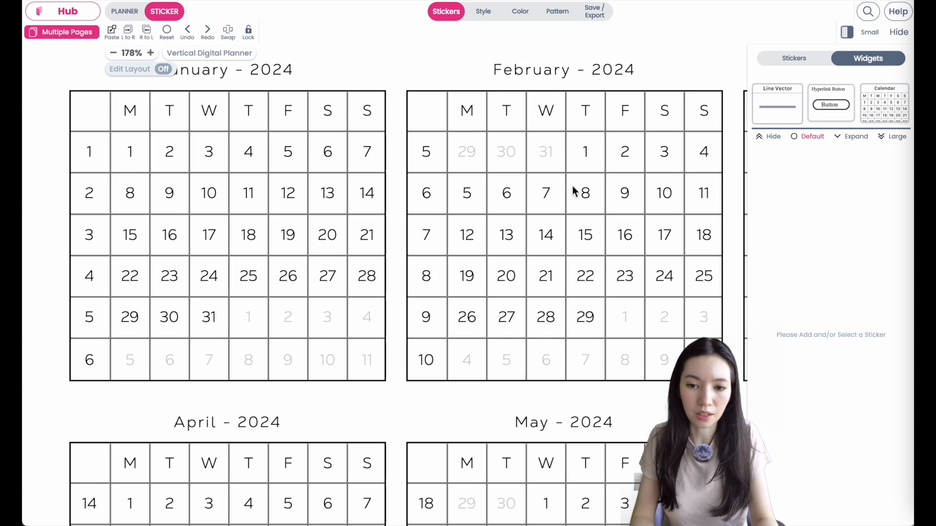
scroll(573, 186, "right", 4)
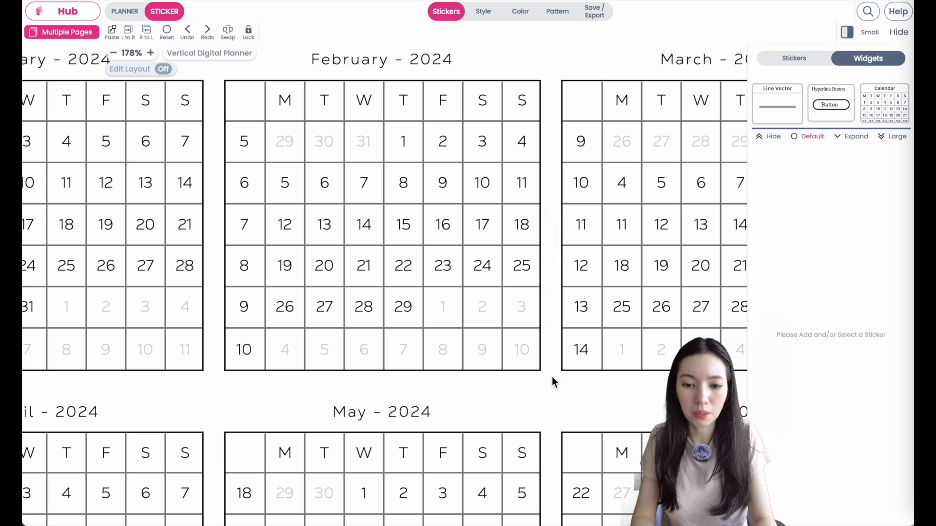
scroll(635, 277, "down", 5)
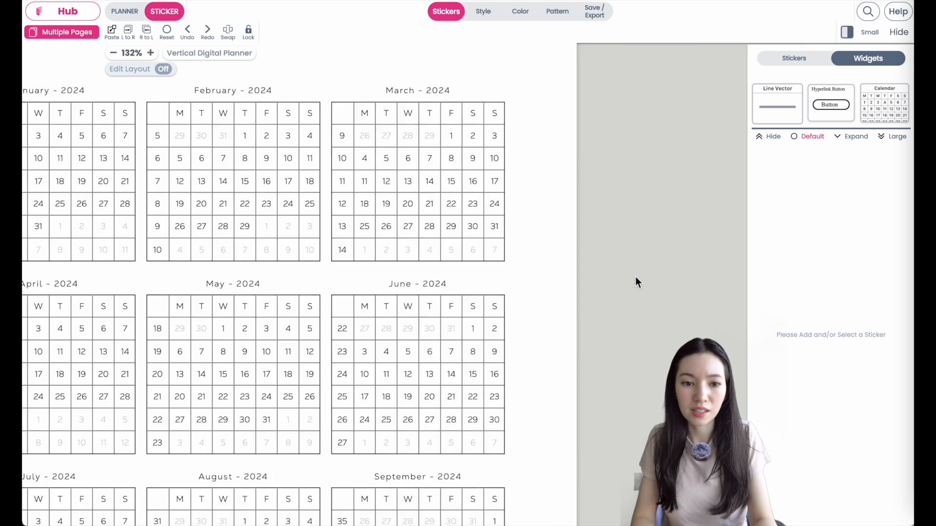
scroll(635, 277, "up", 2)
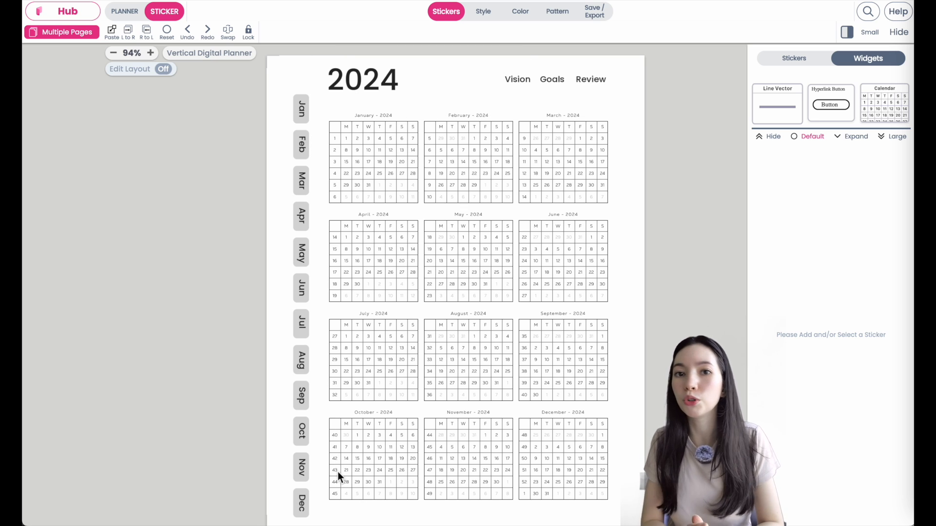
- Open the planner's list of multiple pages
left_click(55, 36)
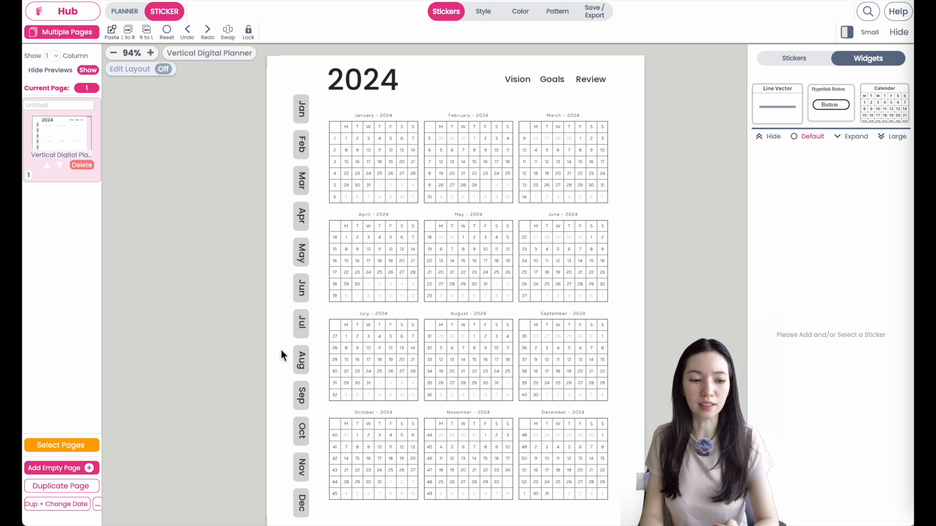
- Duplicate the 2024 yearly calendar page
left_click(68, 487)
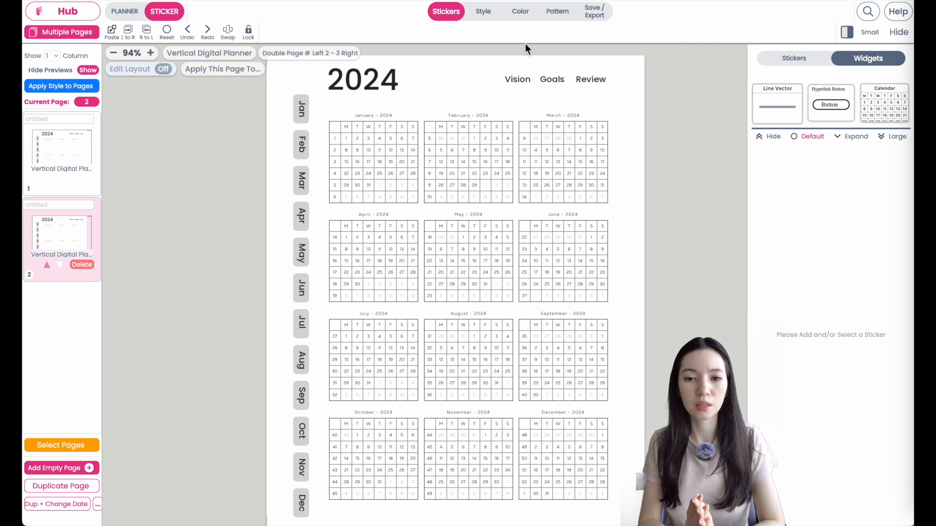
- Review the uploaded page images in the planner's personal background gallery and the image files available for upload
left_click(125, 11)
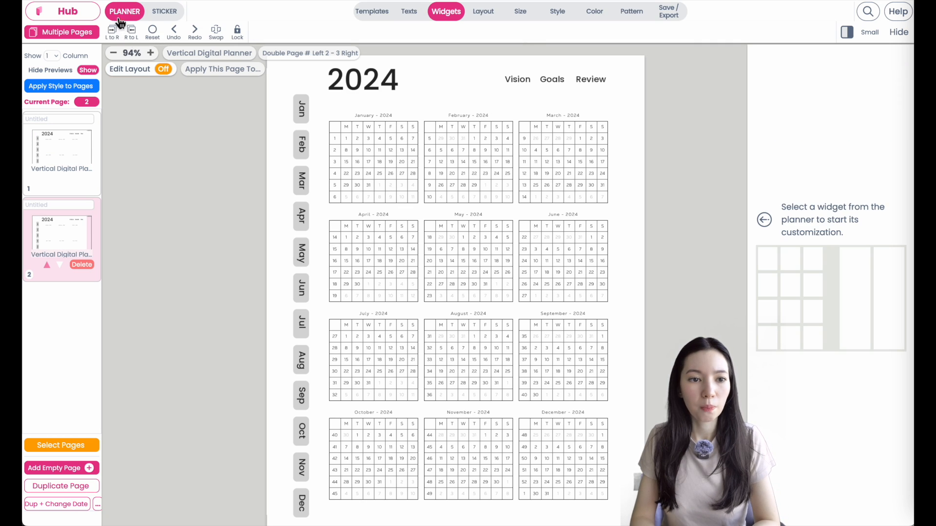
left_click(632, 12)
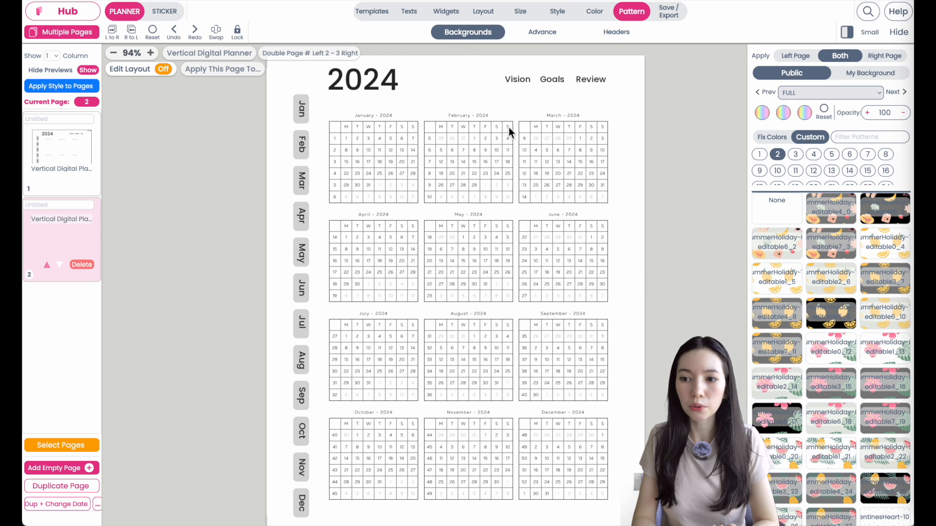
left_click(861, 74)
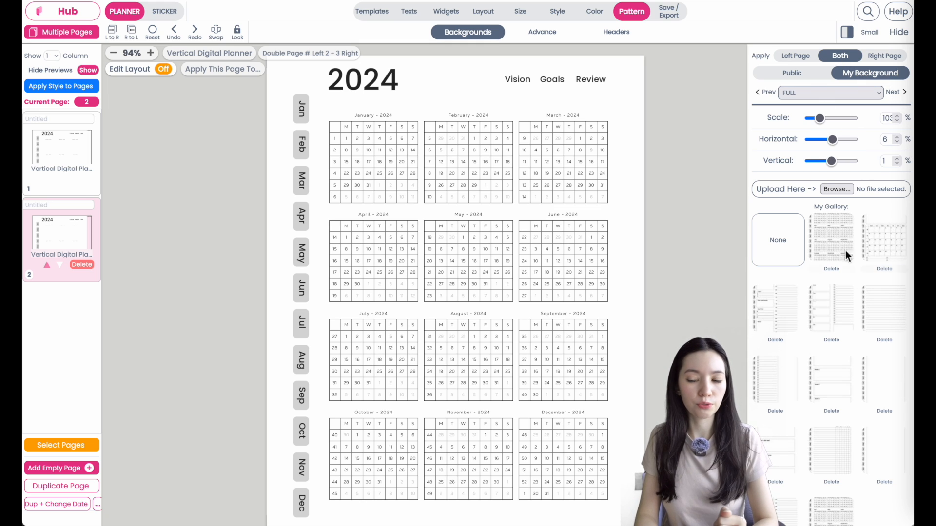
left_click(847, 193)
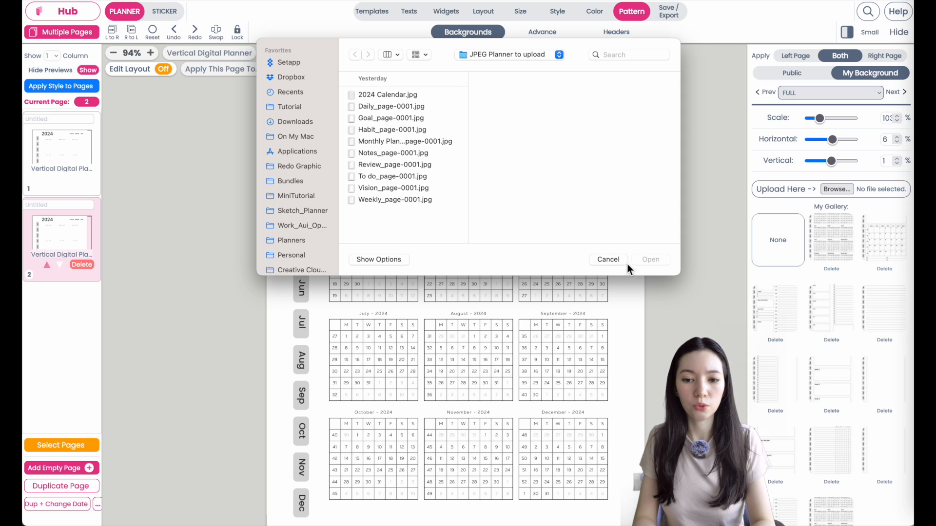
left_click(613, 262)
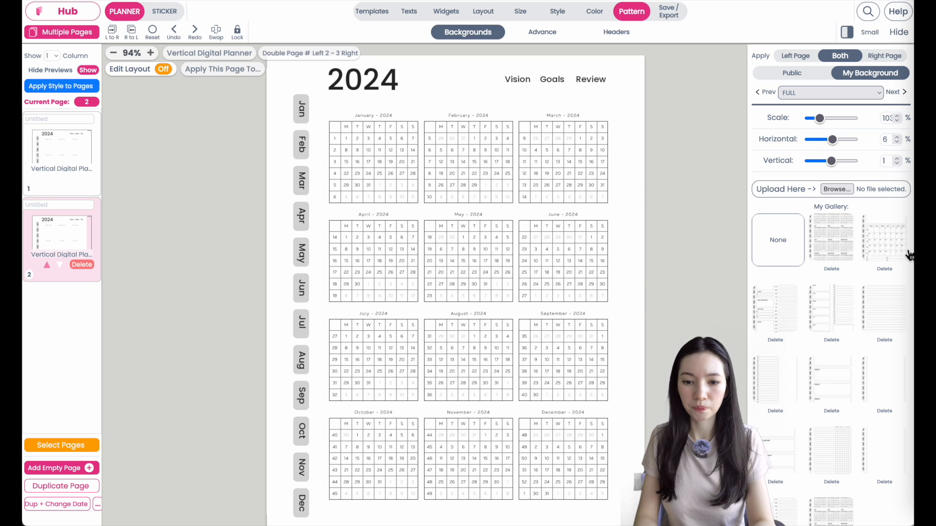
scroll(840, 499, "down", 2)
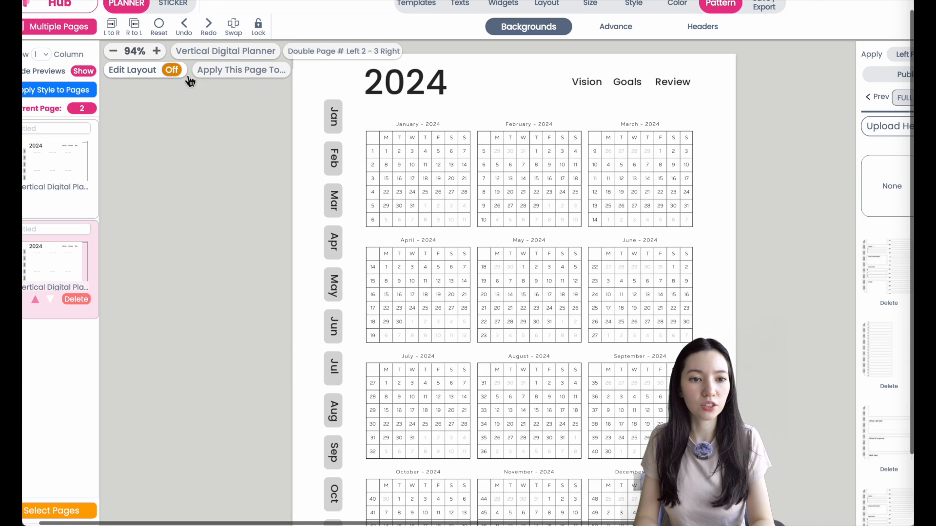
- Enable layout editing and remove the January, February, March and June calendar widgets from the duplicated page
left_click(301, 83)
left_click(402, 157)
left_click(415, 173)
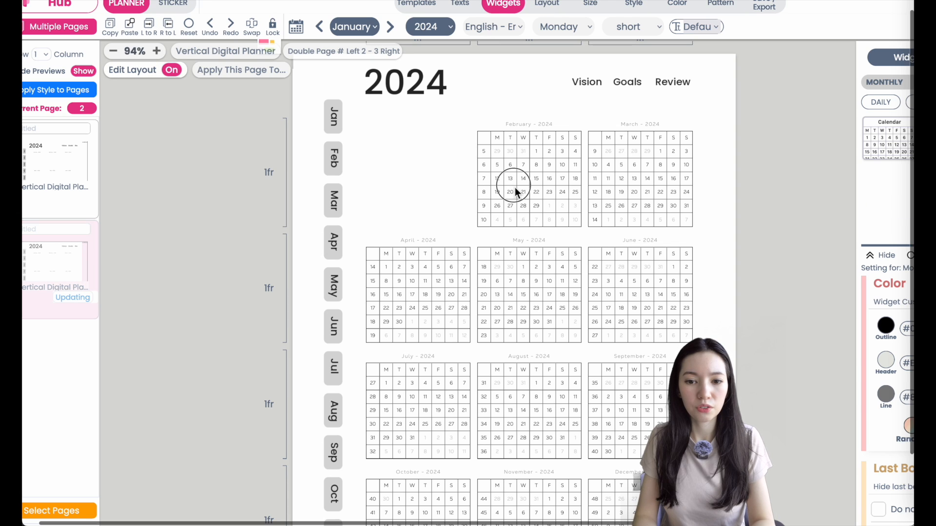
left_click(528, 176)
left_click(529, 173)
left_click(651, 182)
left_click(648, 180)
left_click(643, 297)
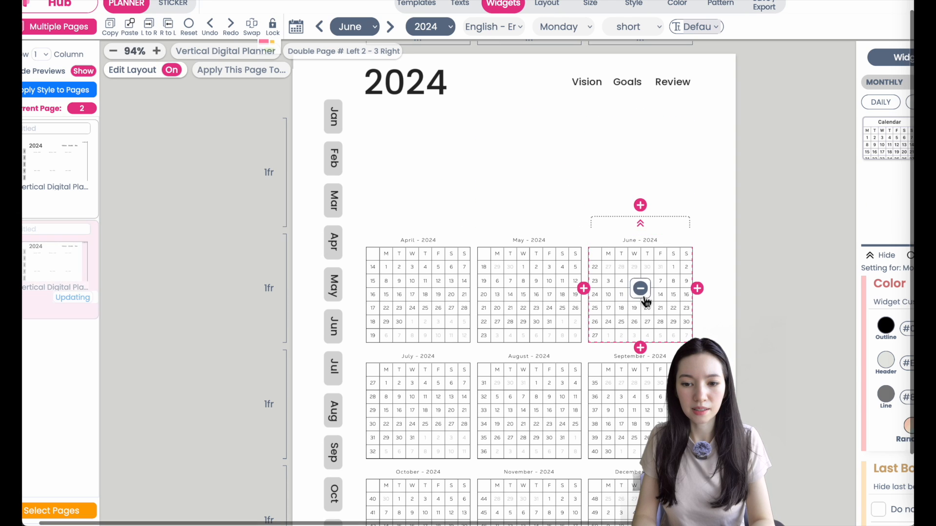
left_click(640, 287)
scroll(516, 233, "down", 3)
scroll(516, 234, "up", 2)
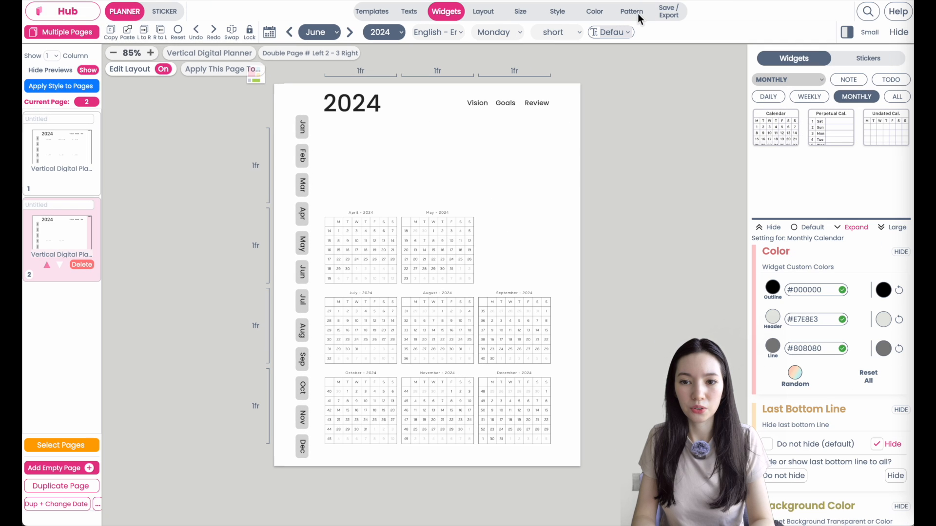
- Apply the single-box layout to the duplicated page and remove its full-page January calendar widget
left_click(633, 11)
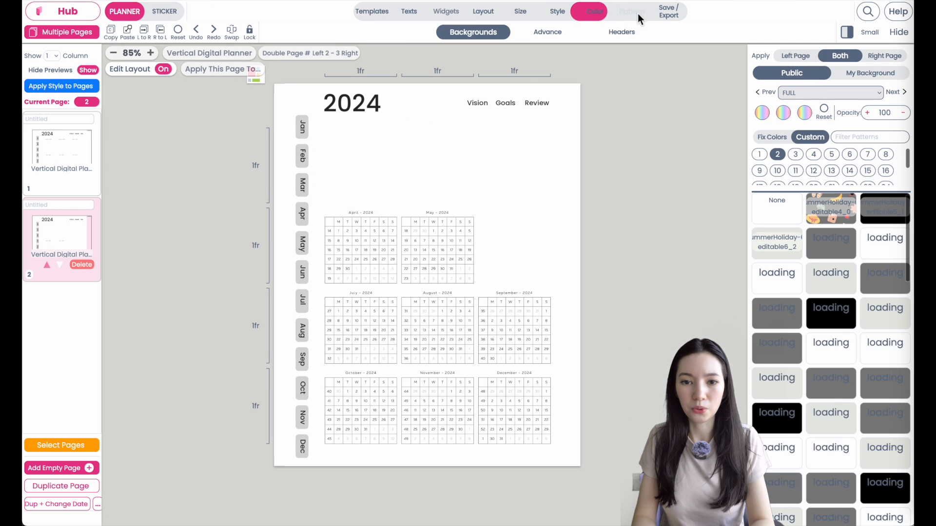
left_click(486, 12)
left_click(767, 75)
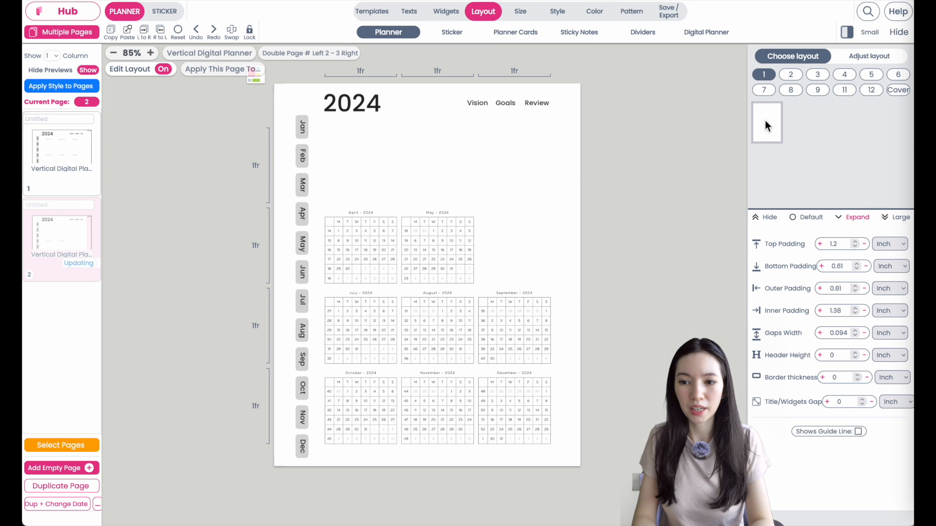
left_click(766, 120)
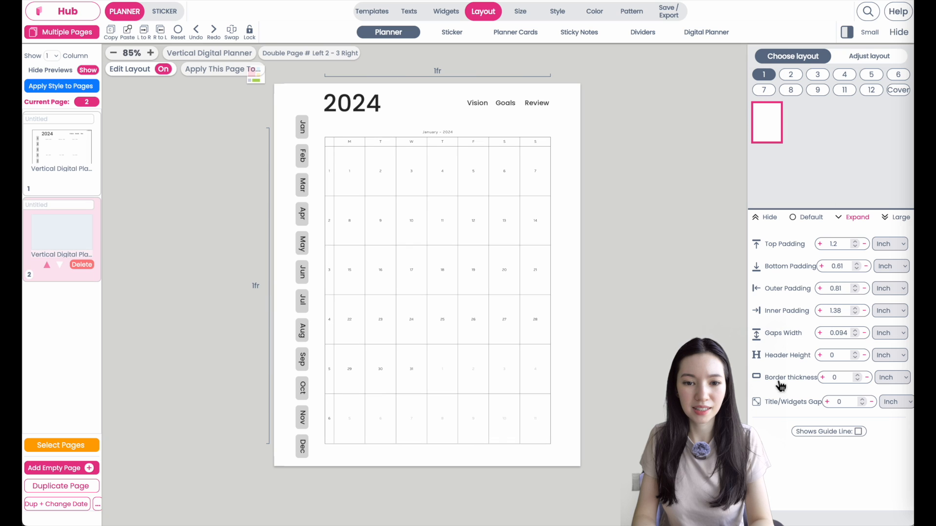
left_click(459, 234)
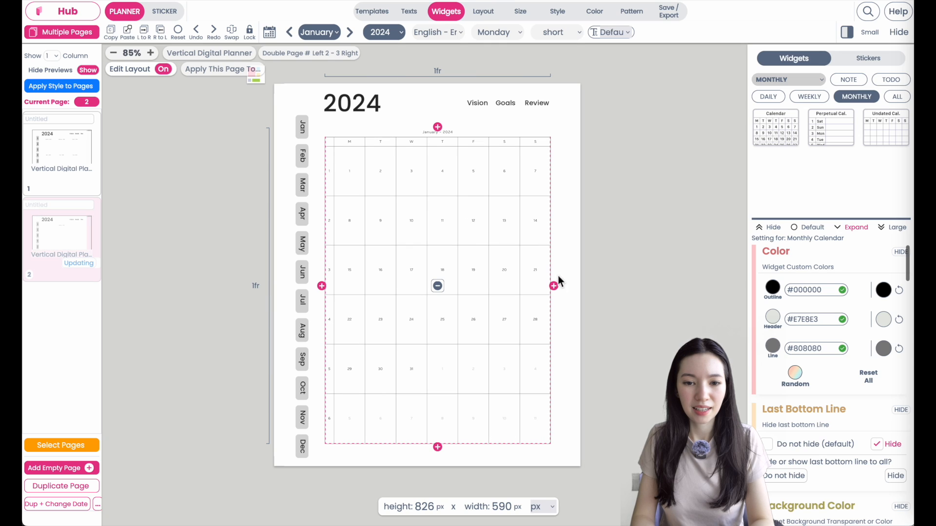
left_click(438, 287)
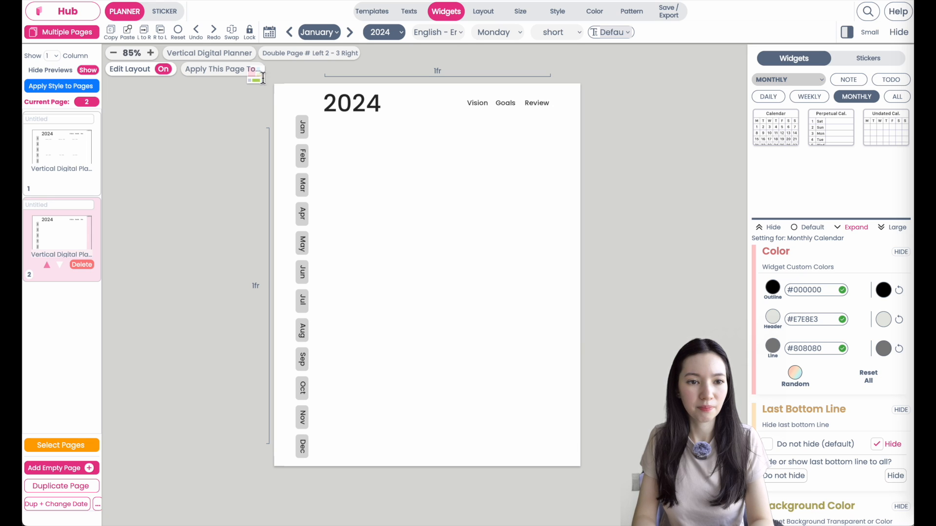
- Delete the large white rectangle sticker that covers the page background below the 2024 title
left_click(165, 11)
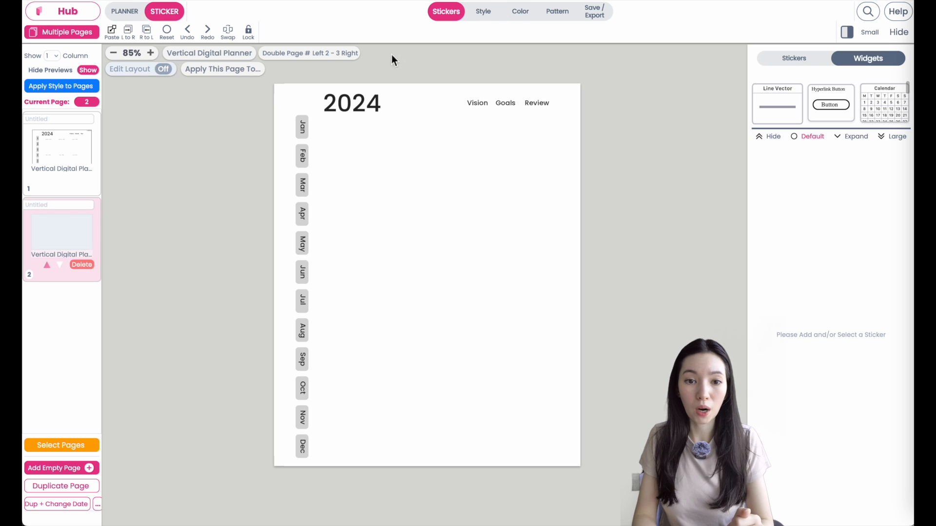
left_click(504, 222)
left_click(446, 268)
left_click_drag(446, 267, 431, 229)
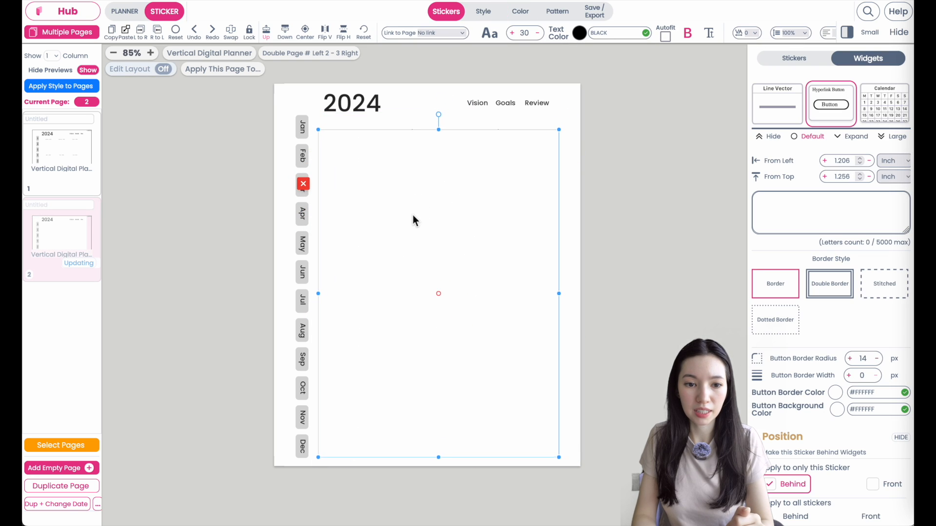
left_click(303, 184)
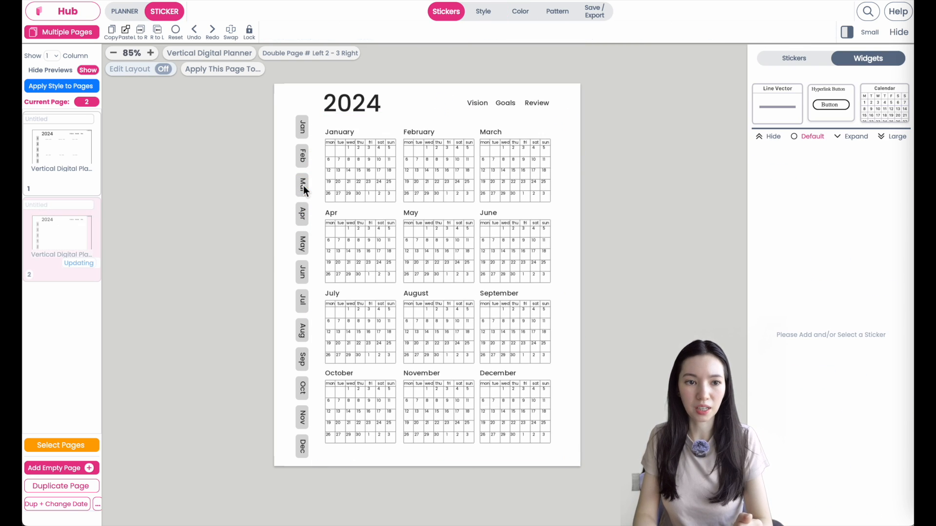
- Replace the page background with the uploaded 05 May monthly planner image from the personal background gallery
left_click(555, 13)
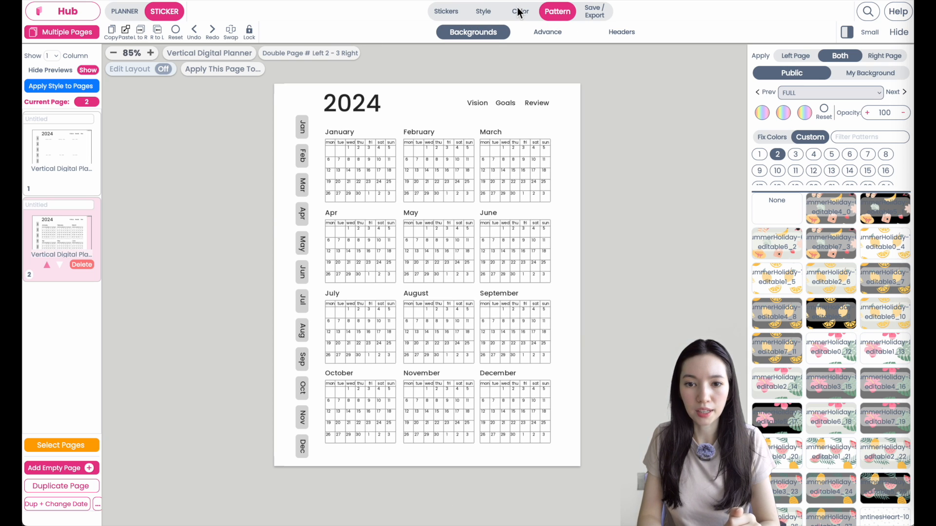
left_click(125, 13)
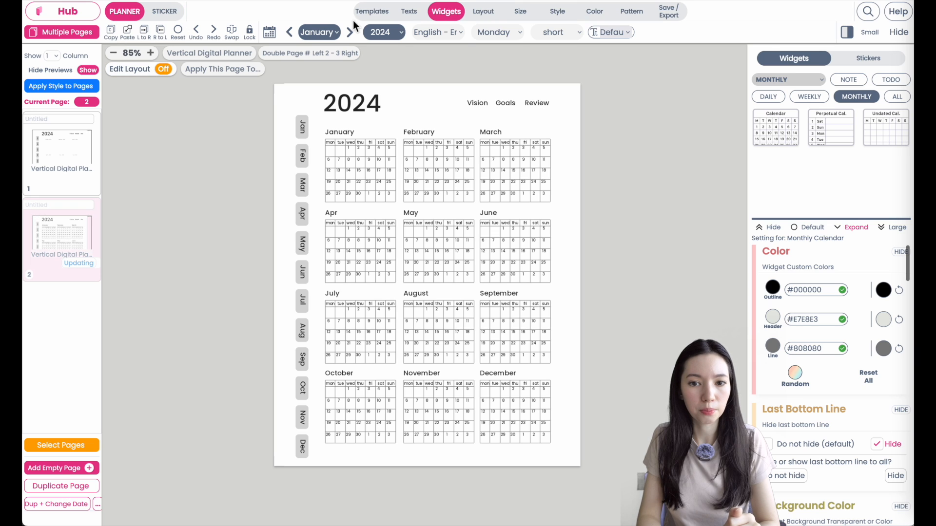
left_click(632, 12)
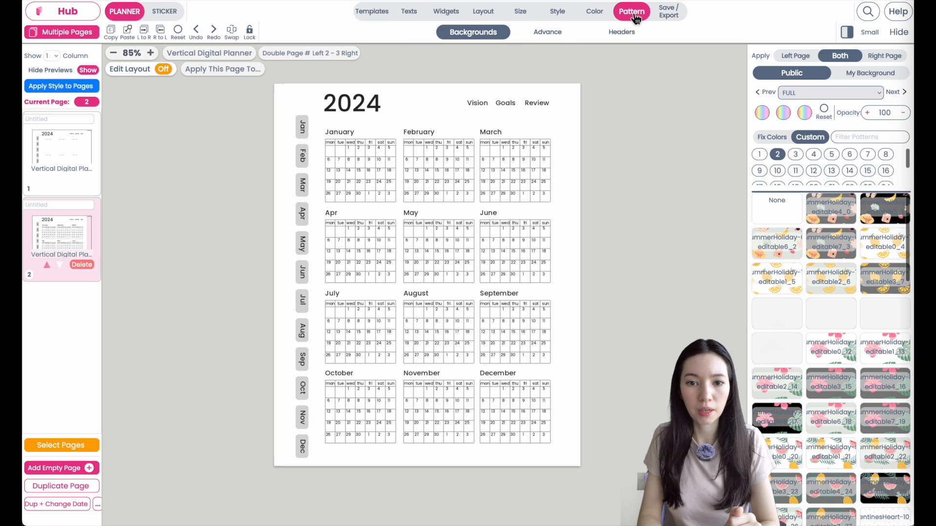
left_click(890, 72)
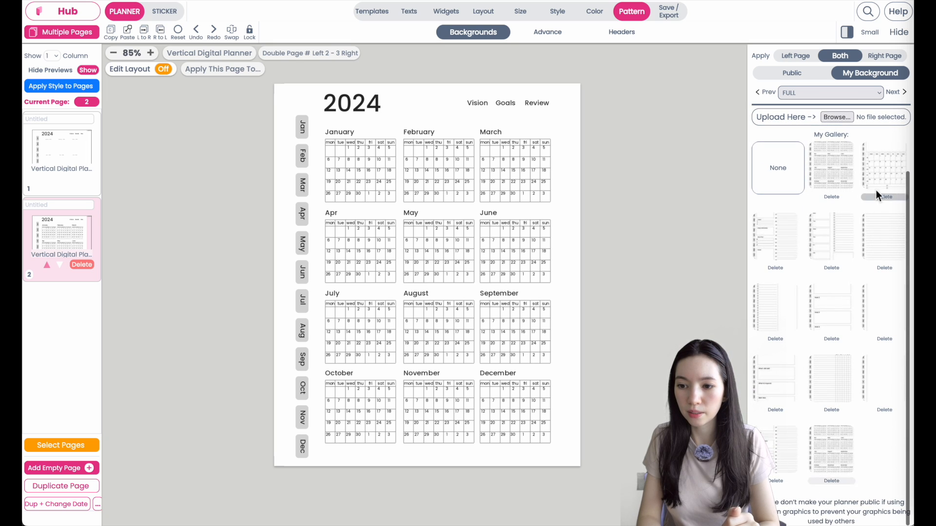
left_click(885, 168)
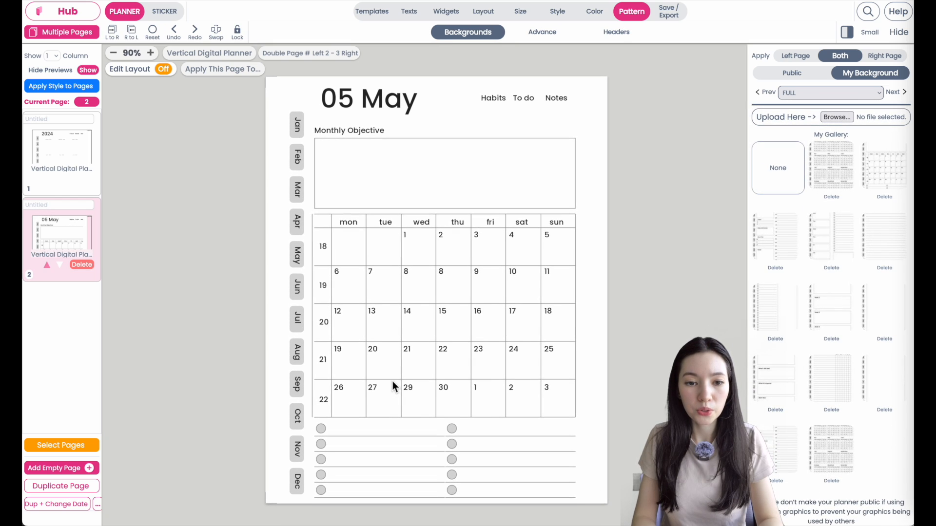
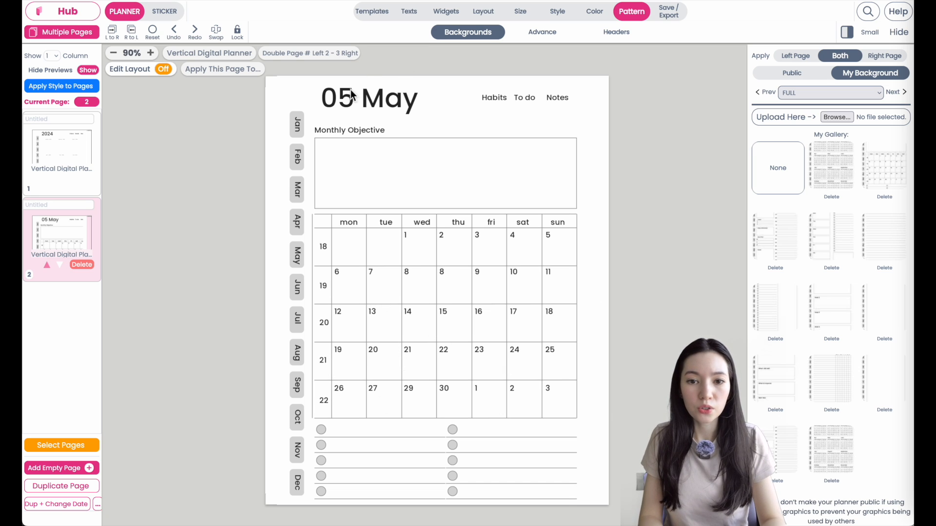
- Apply the single-box layout to place one monthly calendar widget over the 05 May page
left_click(488, 13)
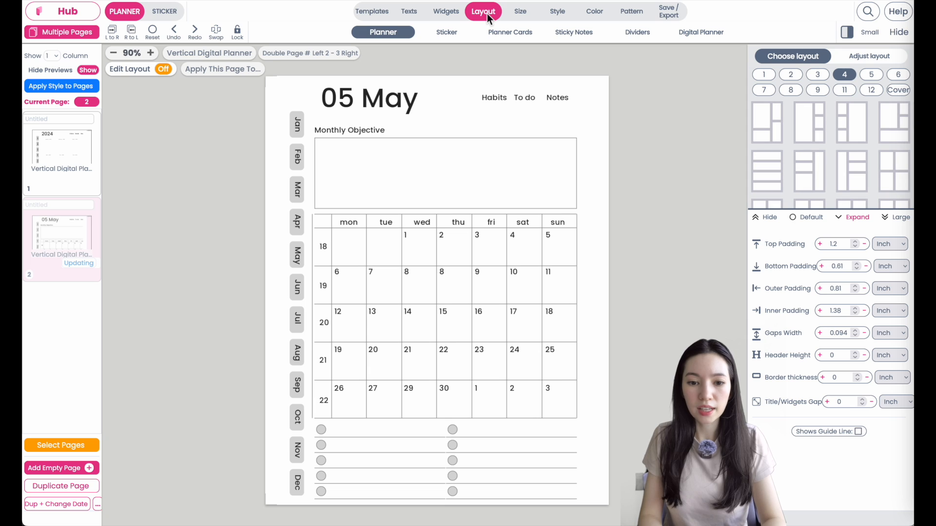
left_click(768, 75)
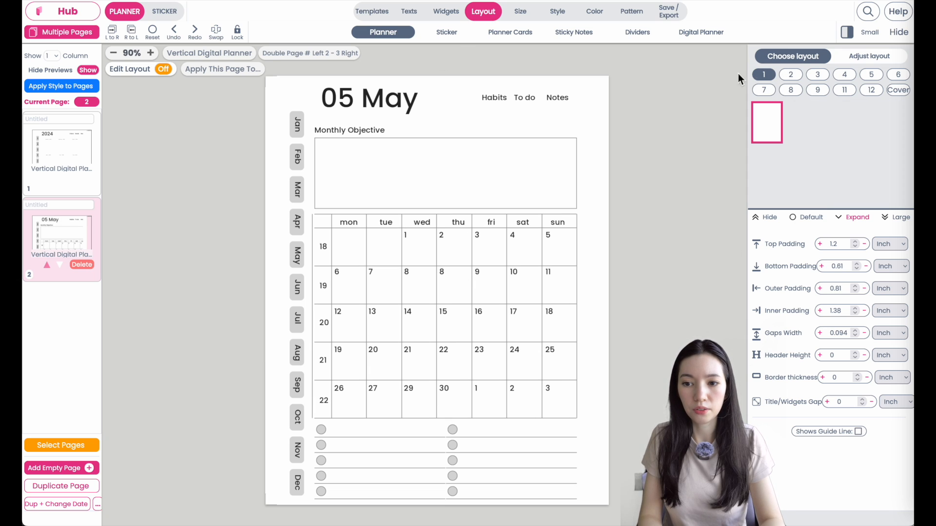
left_click(767, 131)
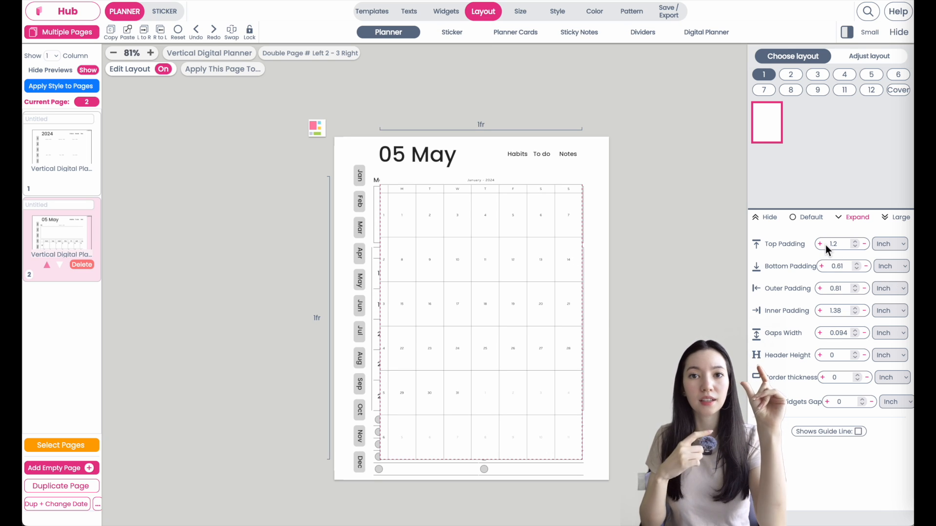
- Set the layout's top padding to 3.1 inches so the calendar starts below the Monthly Objective box
left_click(844, 248)
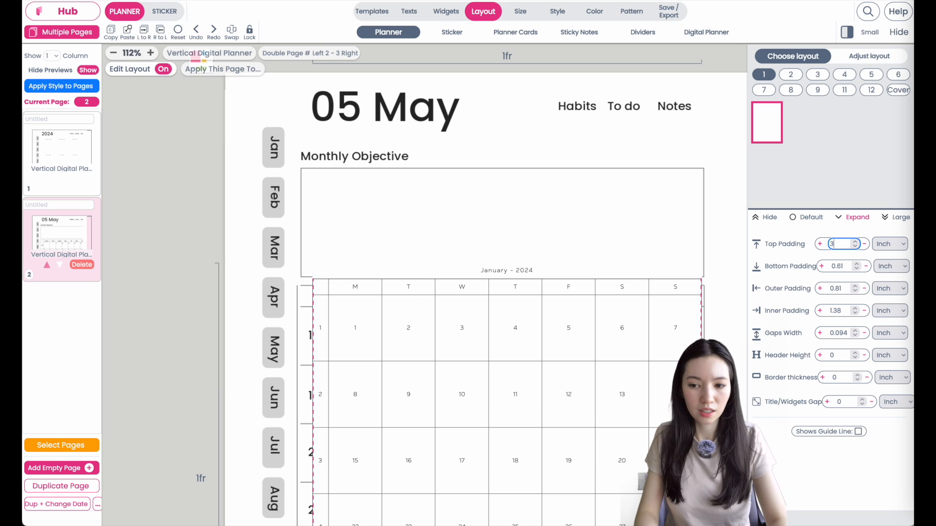
type("1")
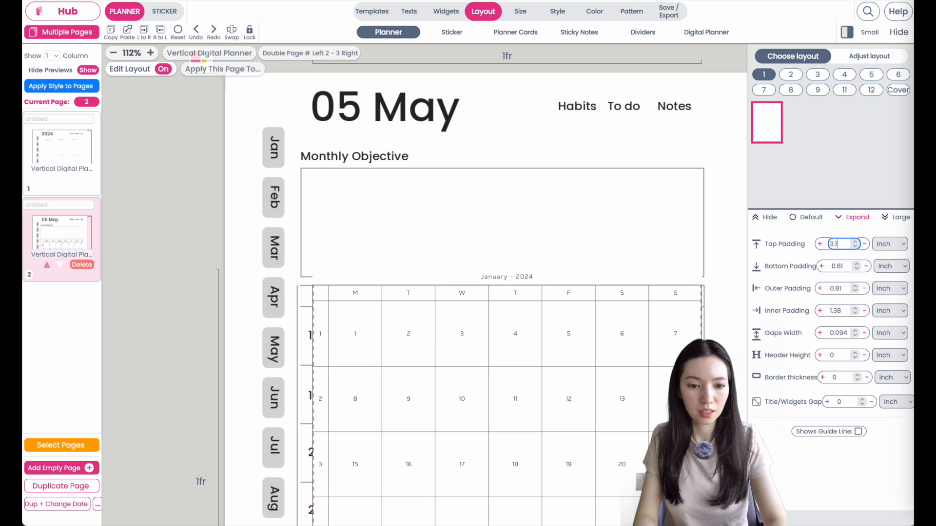
scroll(227, 387, "up", 4)
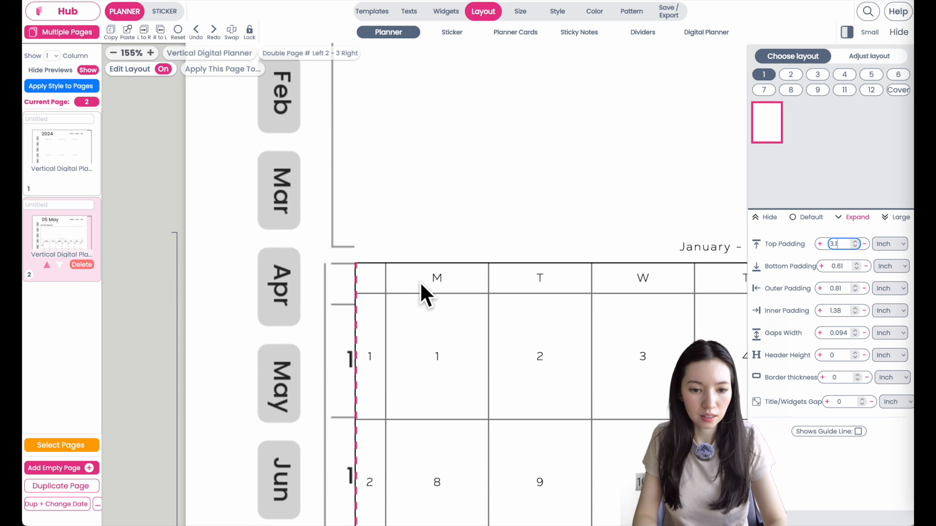
scroll(421, 282, "down", 5)
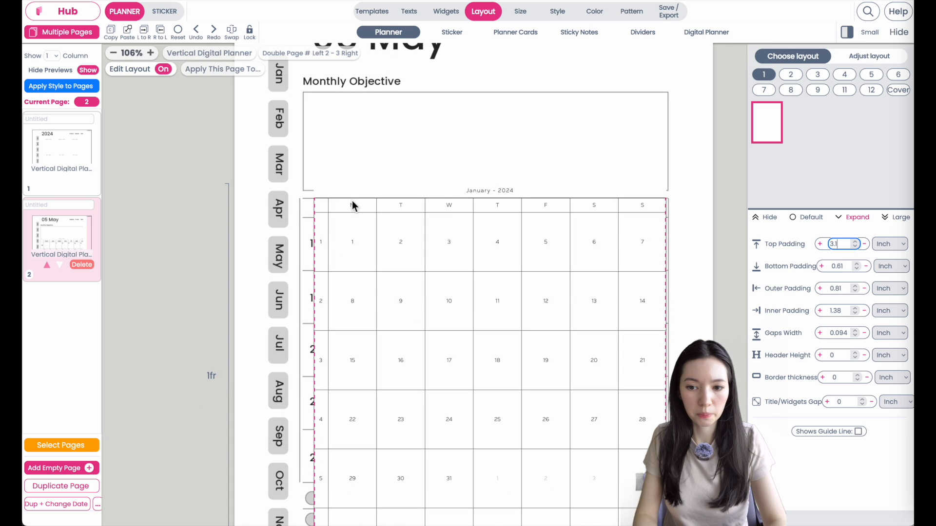
- Set the layout's bottom padding to 2.1 inches so the calendar ends above the checklist rows
scroll(353, 205, "down", 5)
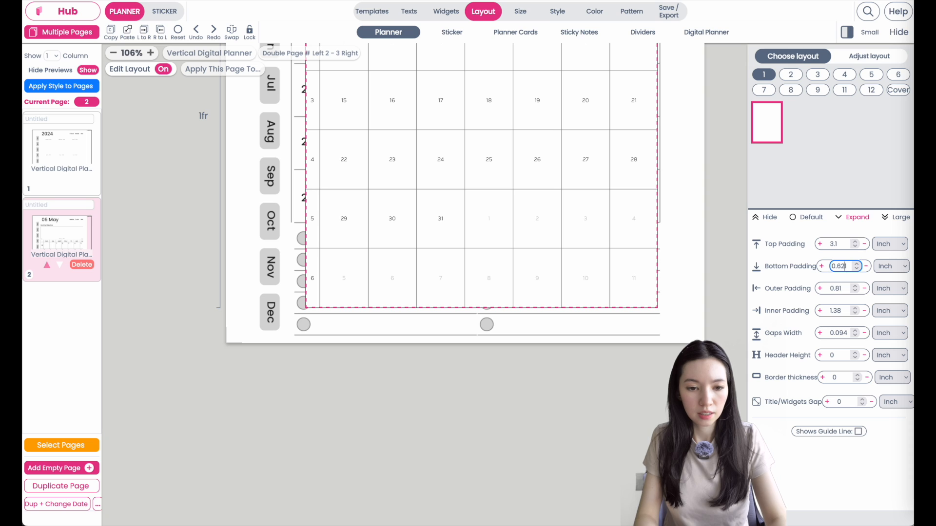
type("1")
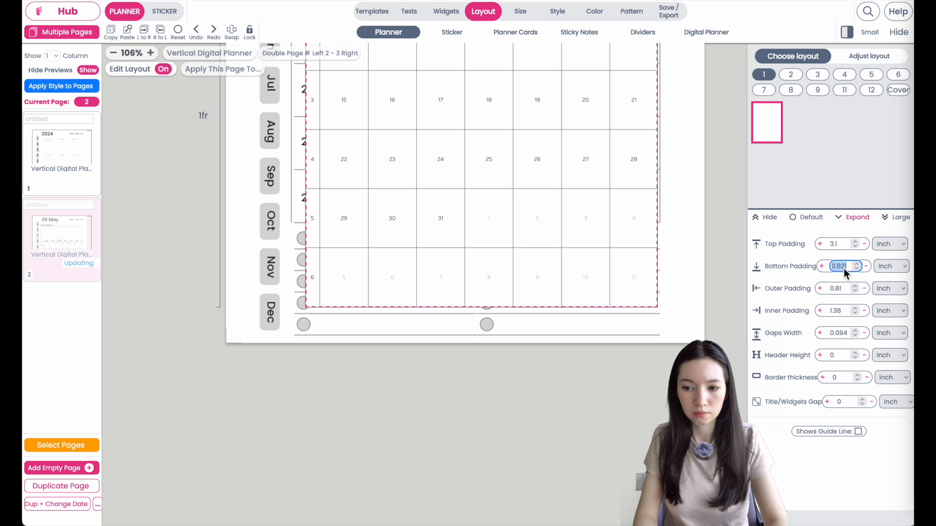
type("2")
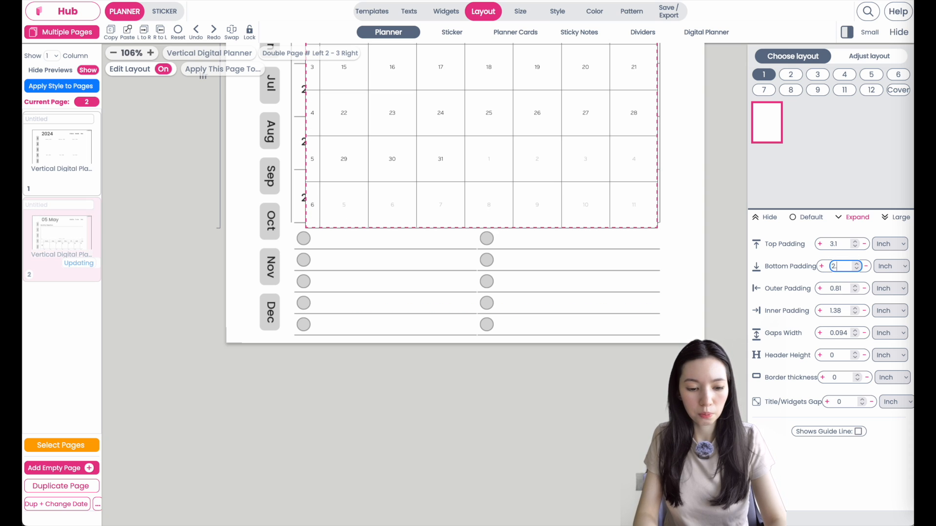
type(".1")
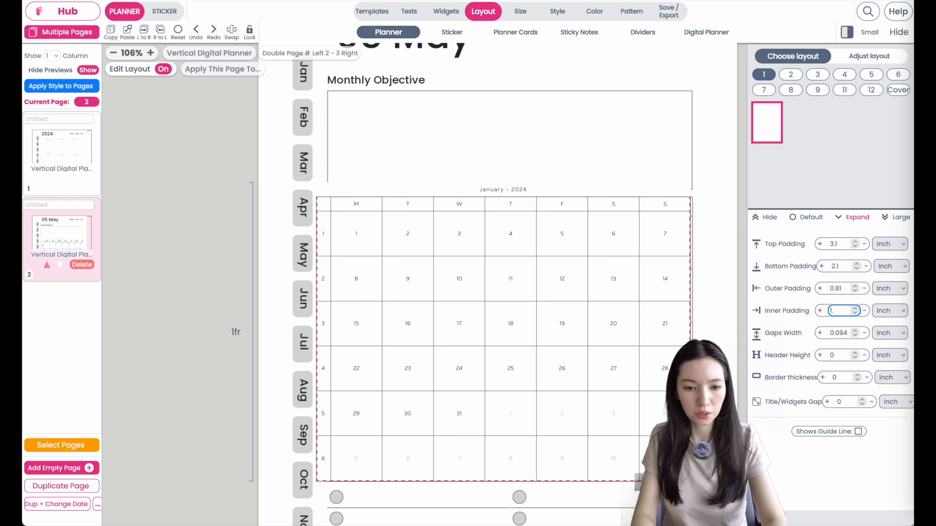
- Set the layout's inner padding to 1.2 inches and its outer padding to 0.75 inches to match the Monthly Objective box width
type("2")
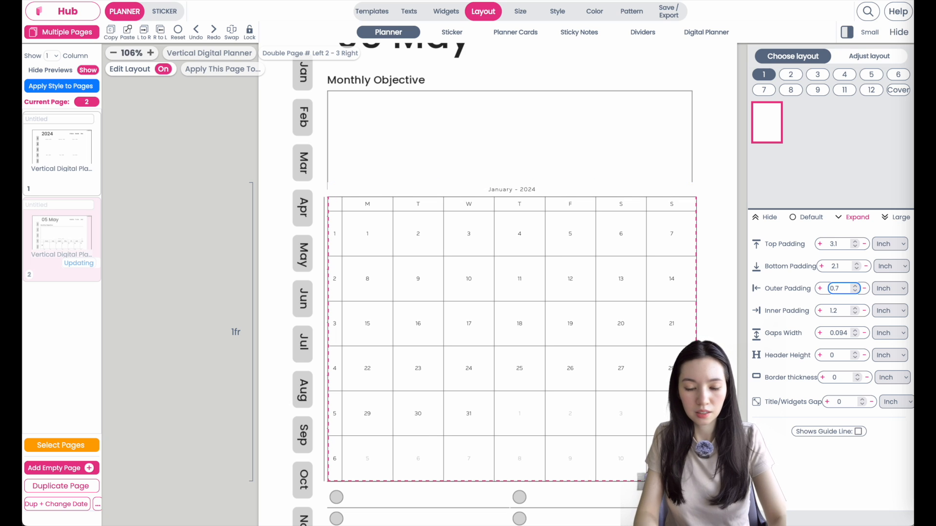
type("5")
scroll(454, 246, "down", 1)
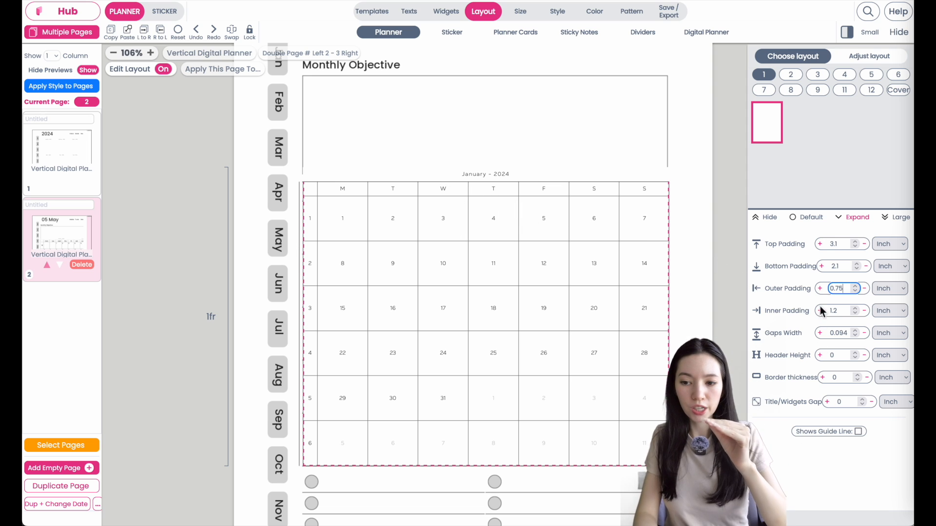
- Increase the layout's top padding to 3.27 inches to lower the calendar's upper edge
left_click(820, 244)
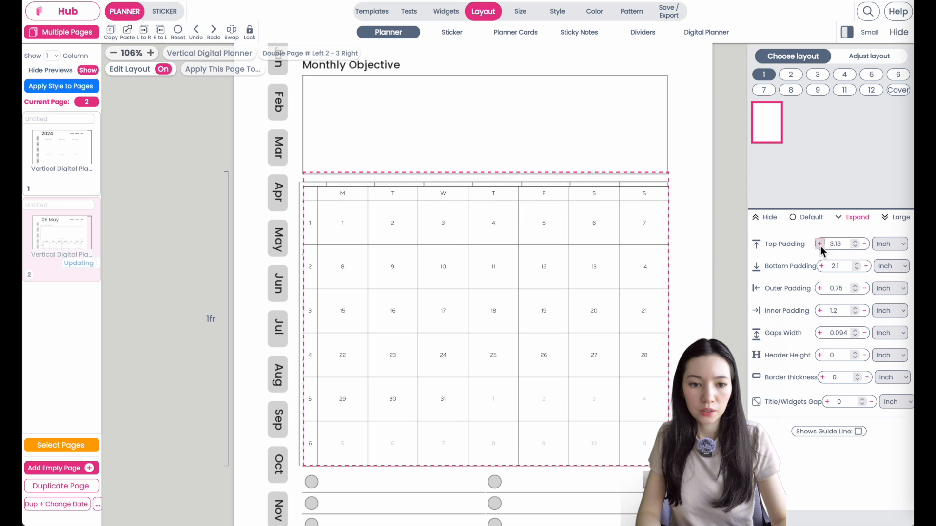
left_click(821, 246)
left_click(821, 247)
left_click(821, 246)
left_click(821, 247)
left_click(821, 246)
left_click(821, 246)
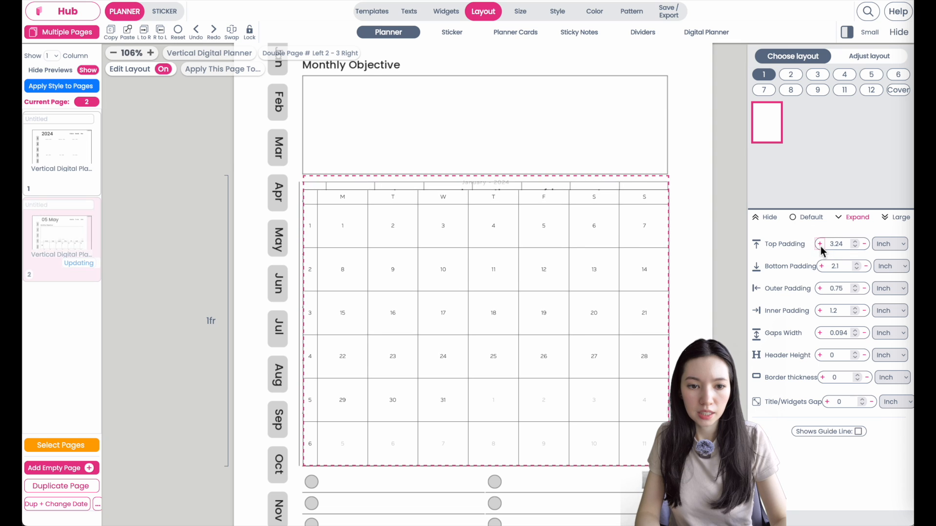
left_click(821, 244)
left_click(821, 245)
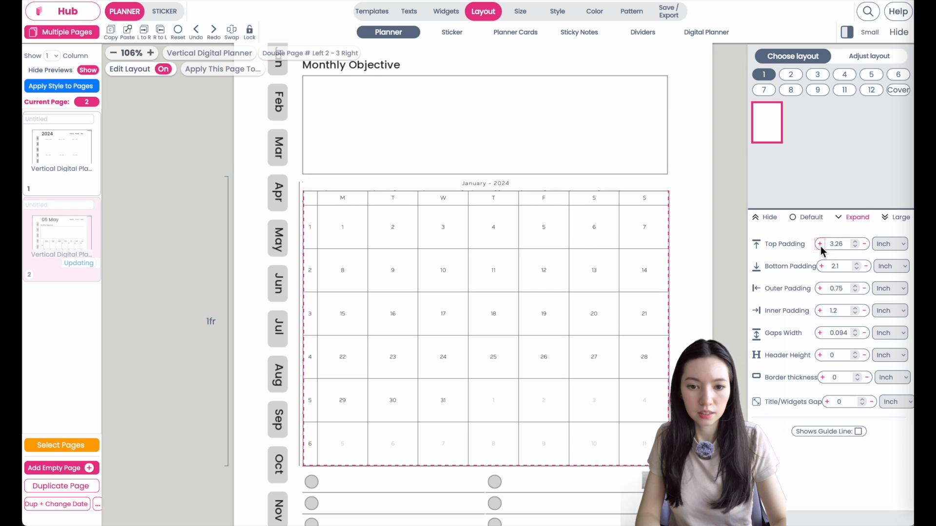
left_click(821, 245)
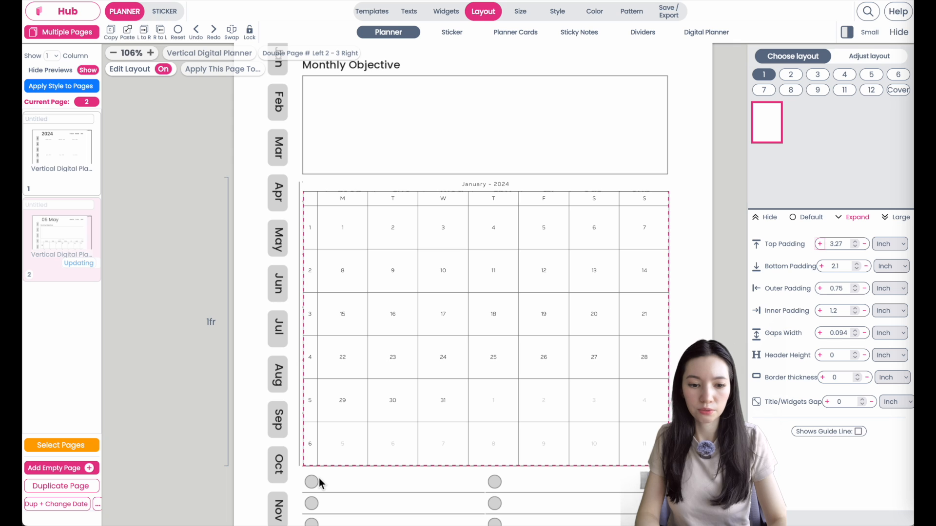
- Try the Top Right and Top Middle numerical date positions in the monthly calendar, and keep Default (Top Left)
scroll(319, 483, "down", 3)
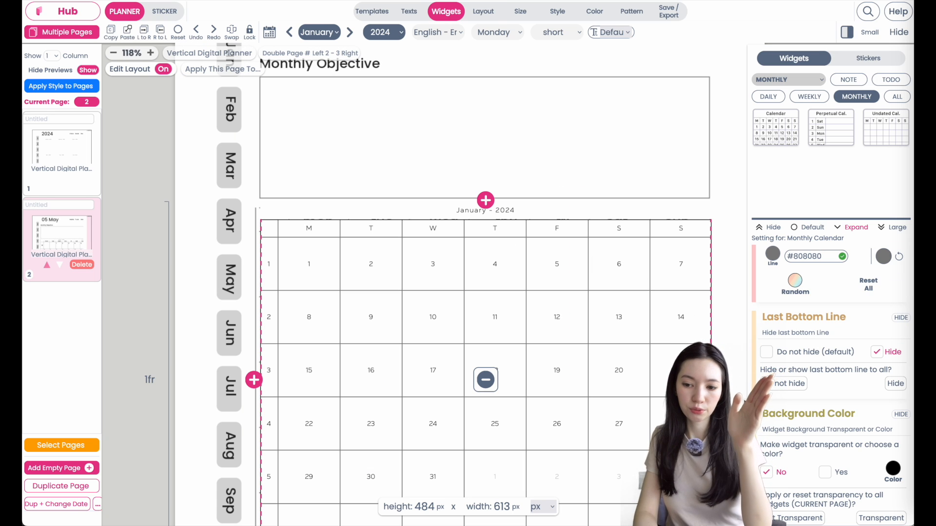
scroll(613, 364, "down", 6)
scroll(612, 364, "up", 3)
scroll(778, 352, "down", 5)
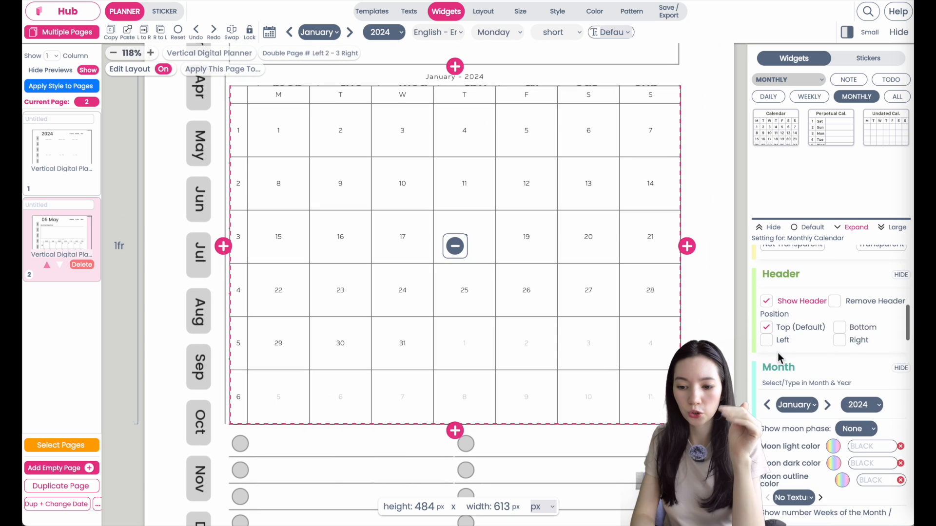
scroll(777, 352, "down", 10)
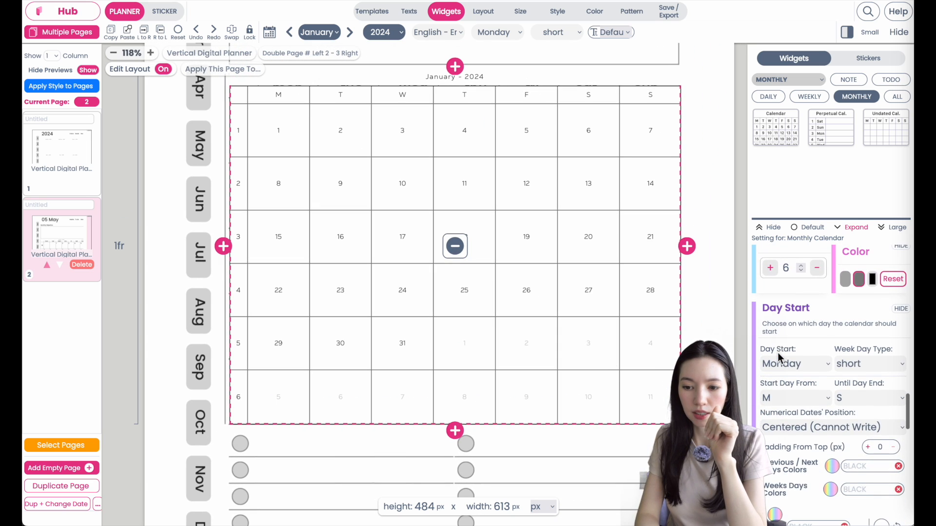
scroll(827, 366, "down", 3)
left_click(828, 361)
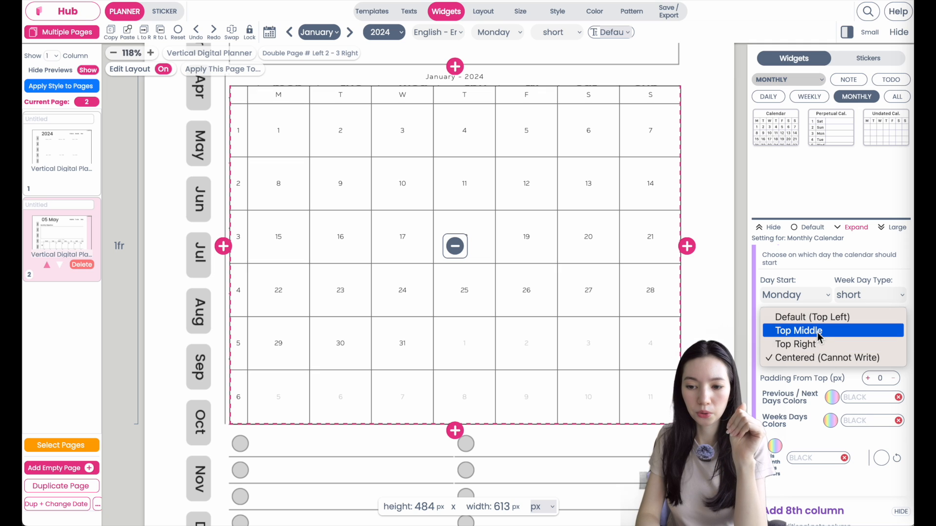
left_click(829, 345)
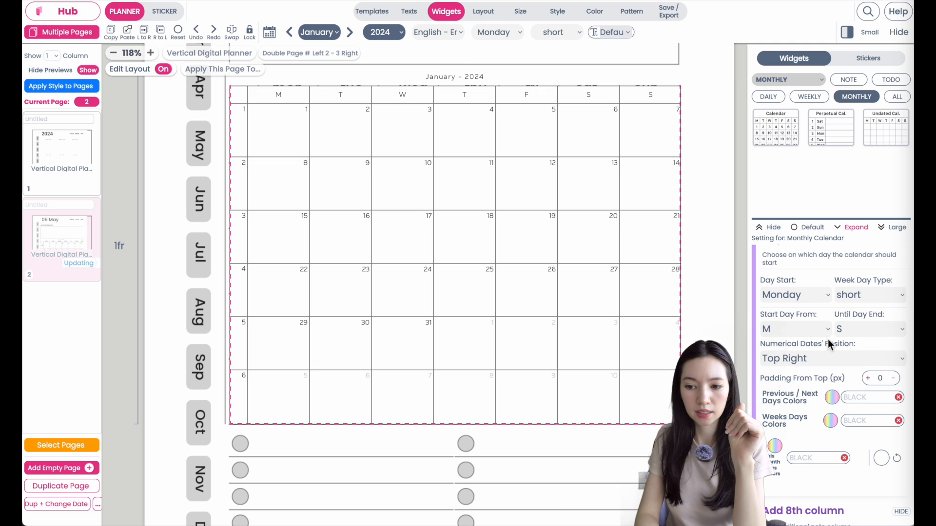
left_click(816, 361)
left_click(817, 334)
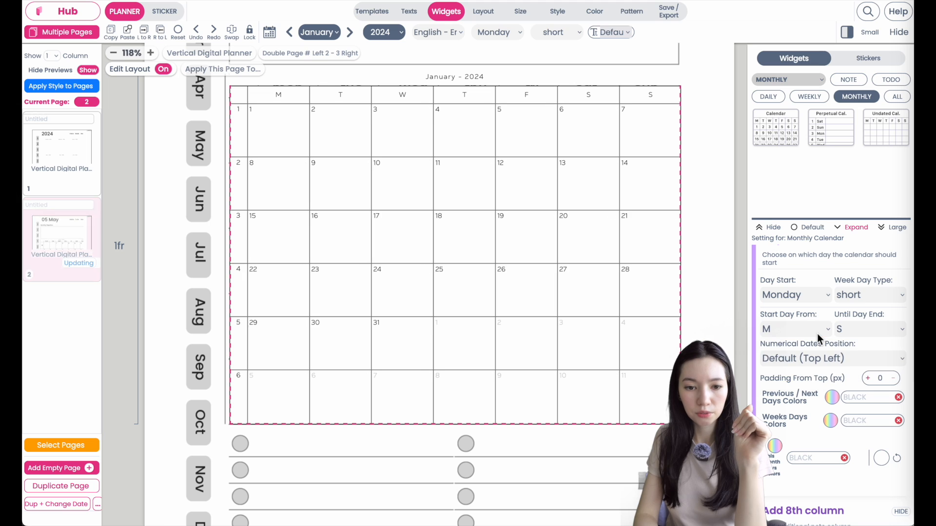
left_click(814, 363)
left_click(814, 374)
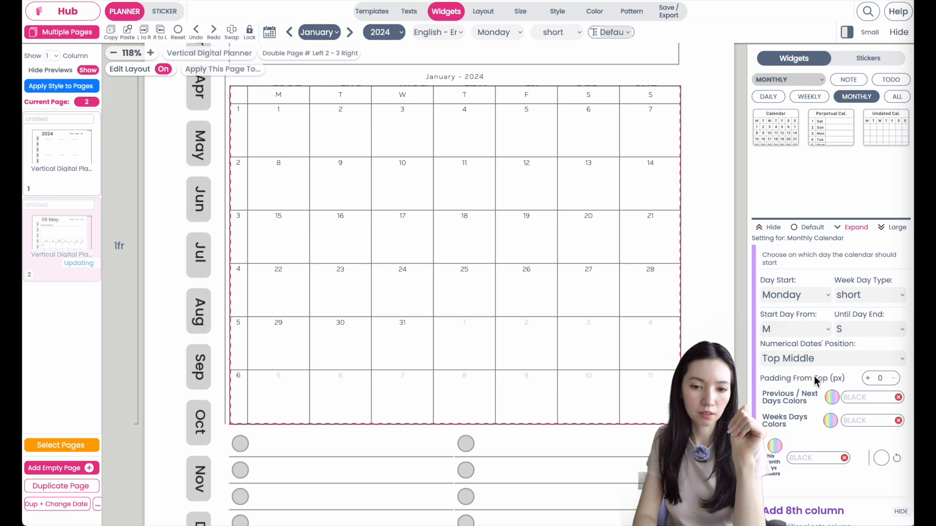
left_click(802, 359)
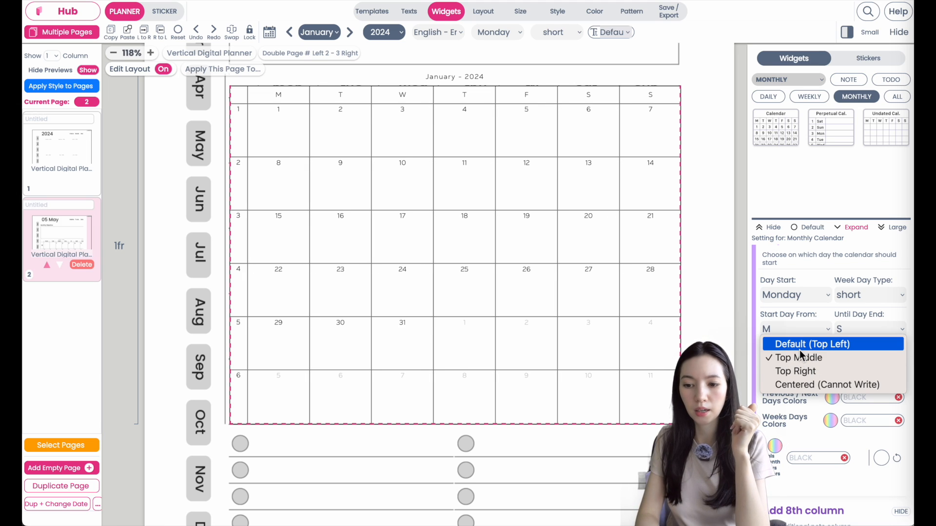
left_click(799, 346)
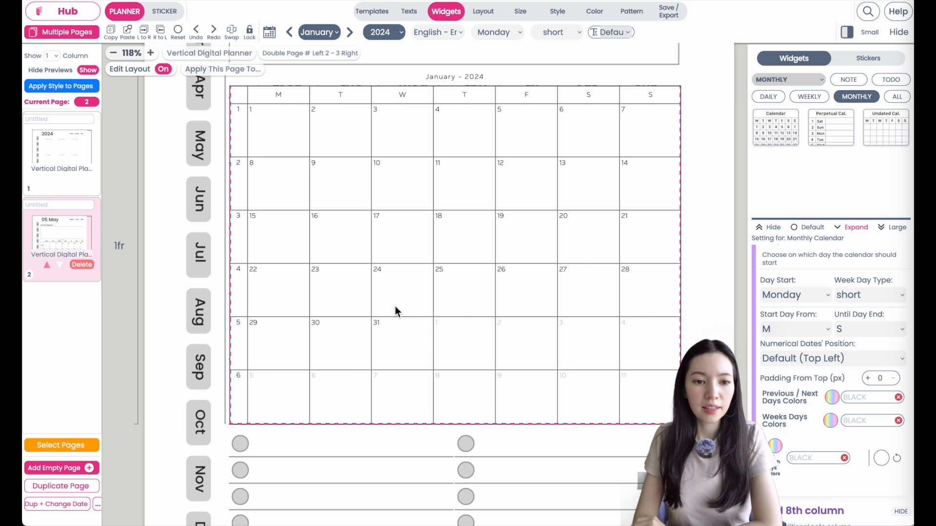
- Try the calendar's week numbers hidden and on the right side, and return them to the left side
scroll(864, 385, "down", 6)
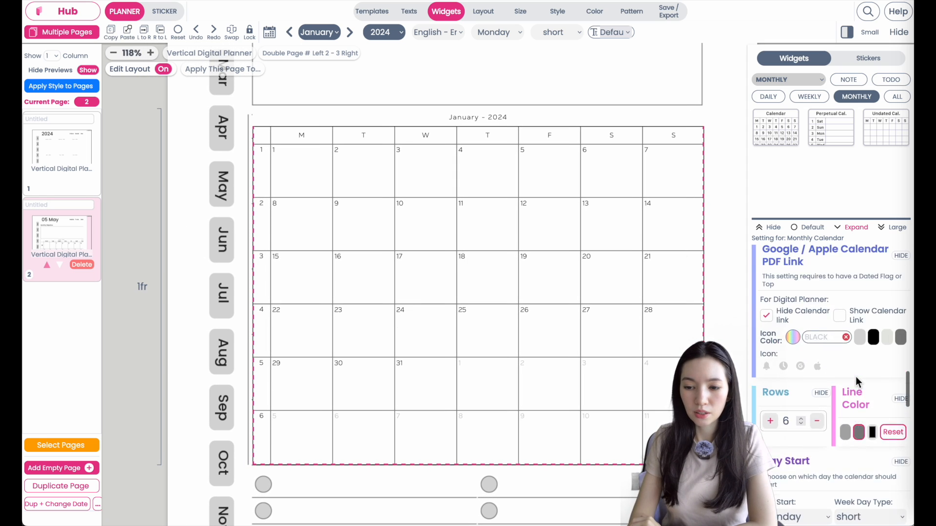
scroll(855, 377, "up", 4)
scroll(856, 377, "down", 1)
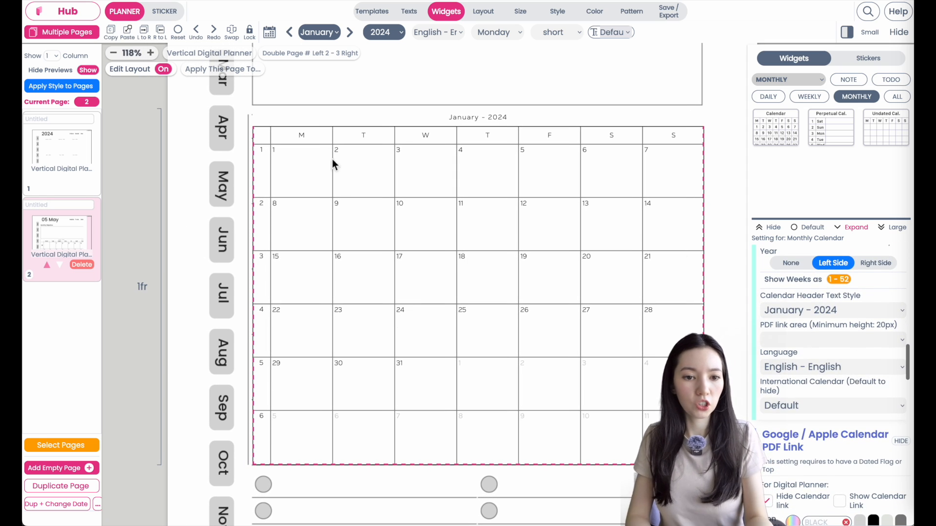
left_click(788, 266)
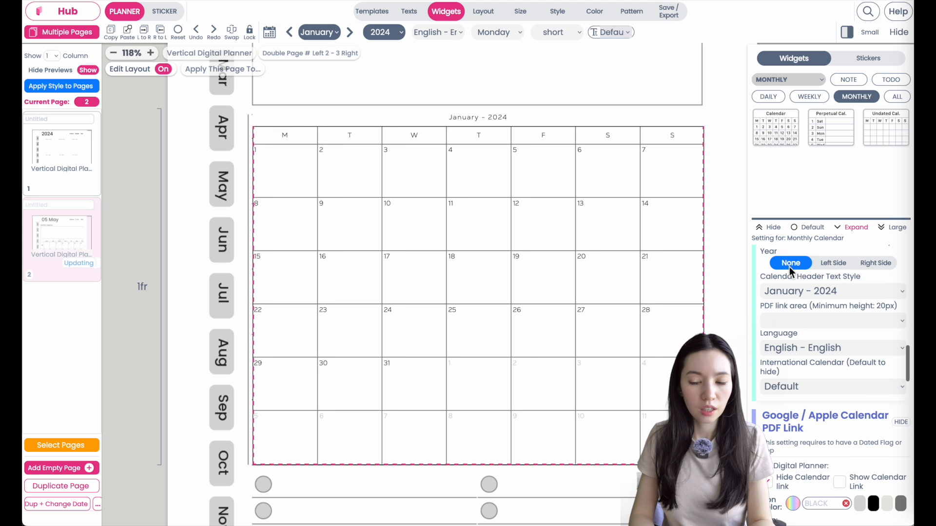
left_click(831, 265)
left_click(885, 262)
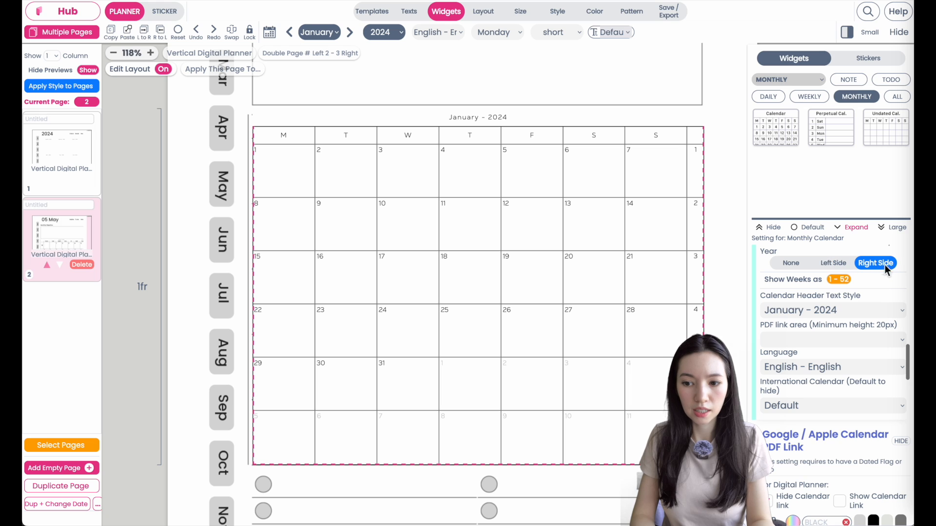
left_click(831, 261)
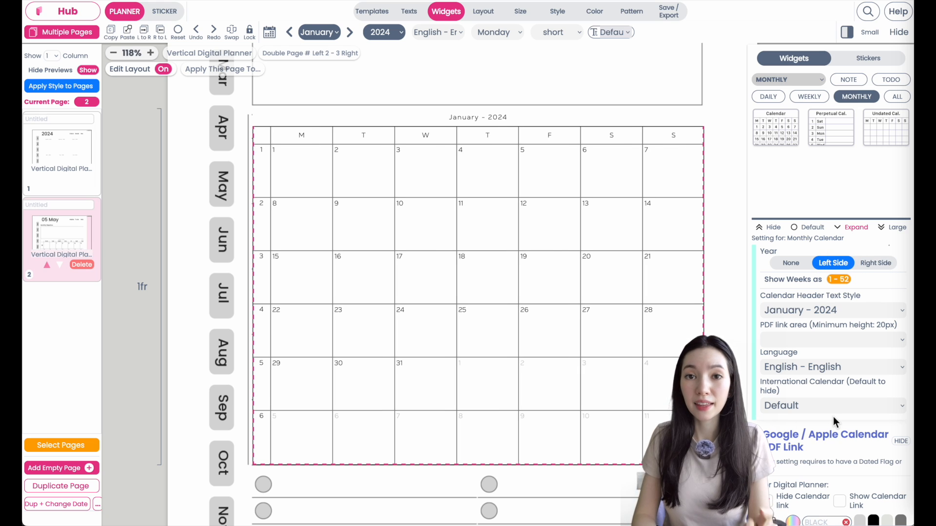
- Show calendar links in the day boxes, trying Apple iCalendar as the target and keeping Google Calendar (Default)
scroll(832, 338, "down", 2)
scroll(832, 335, "down", 1)
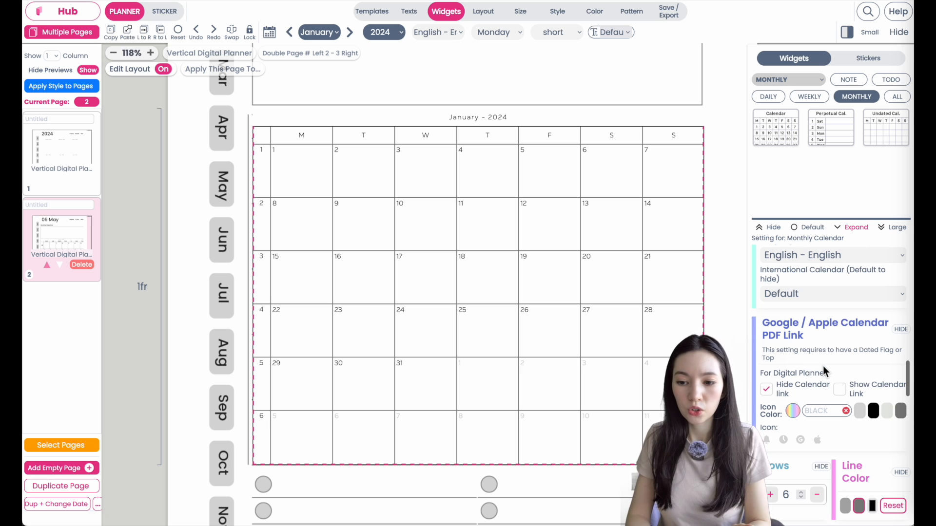
scroll(823, 367, "down", 1)
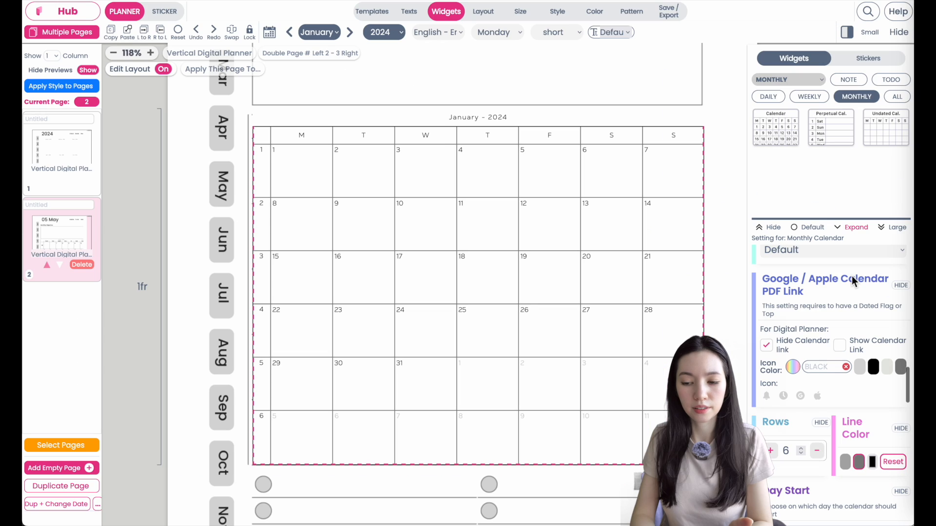
left_click(840, 346)
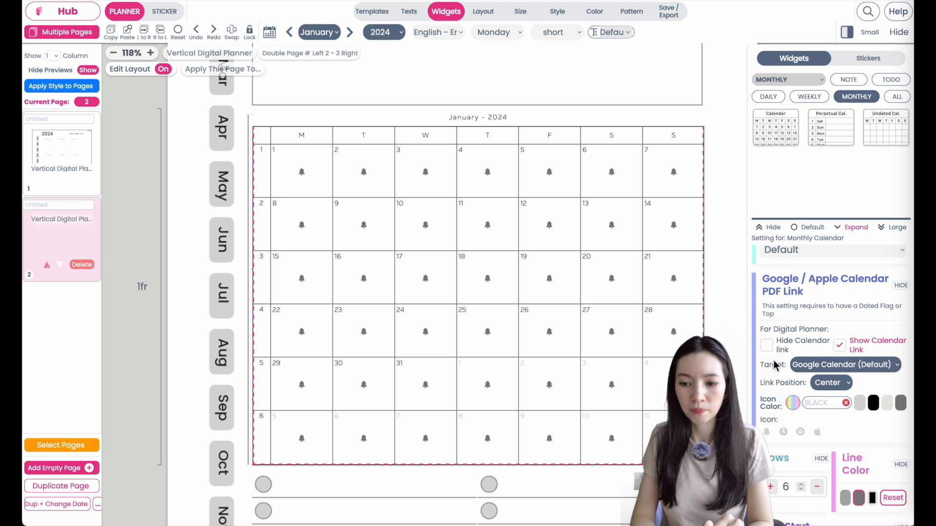
left_click(861, 364)
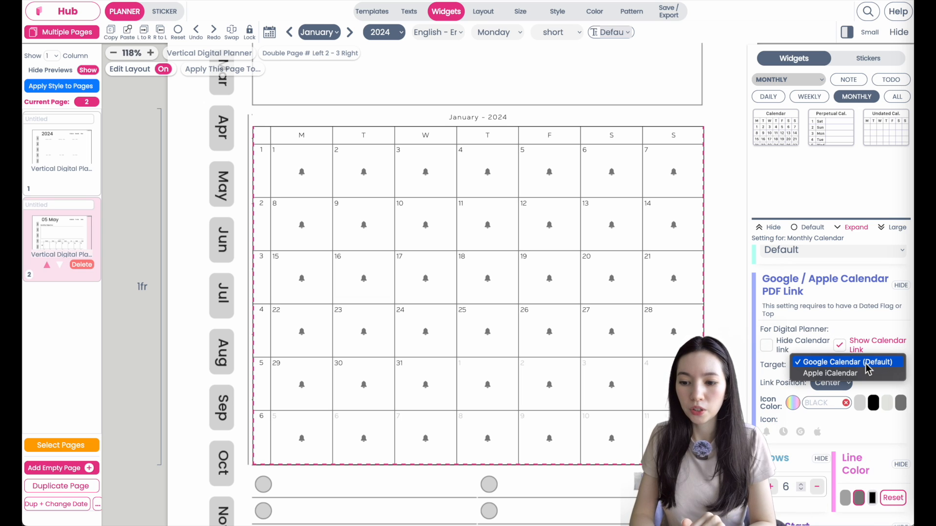
left_click(835, 374)
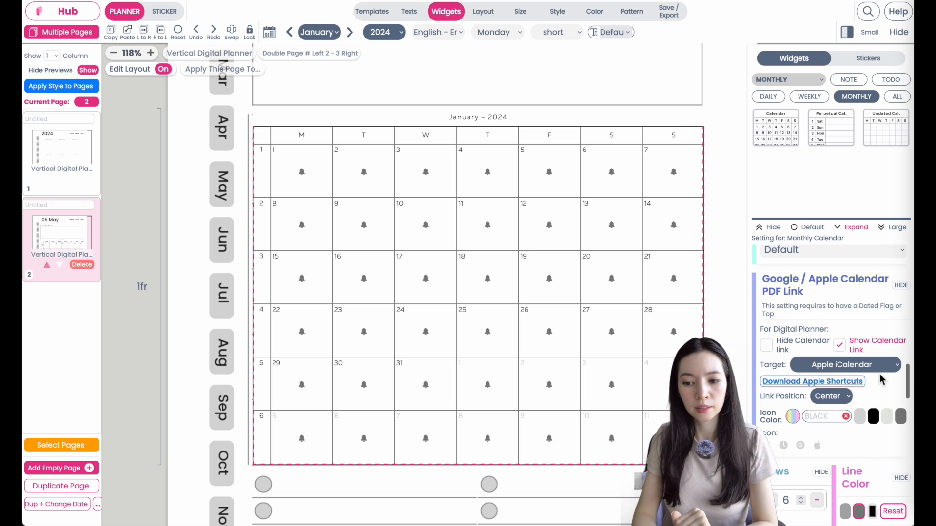
left_click(851, 367)
left_click(846, 351)
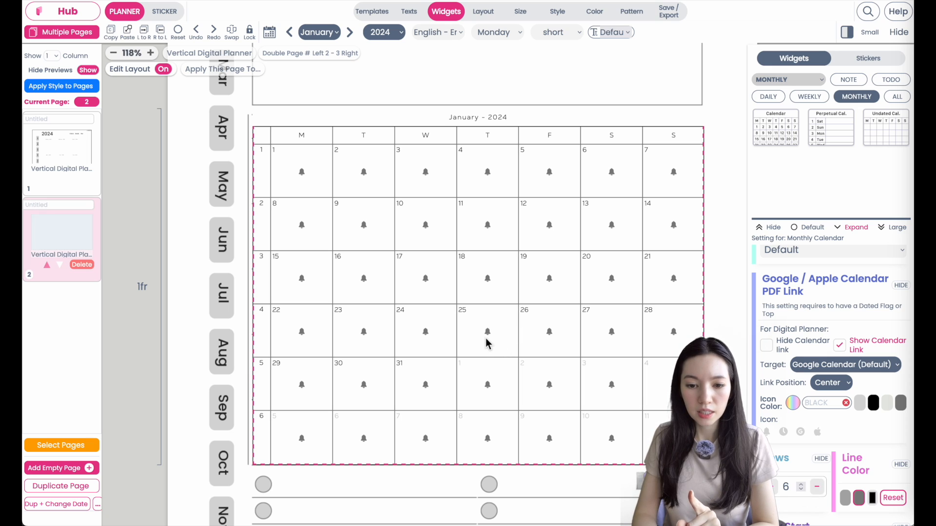
- Set the calendar link icon color to grey #808080 and choose the bell icon after trying the clock and Apple icons
left_click(860, 403)
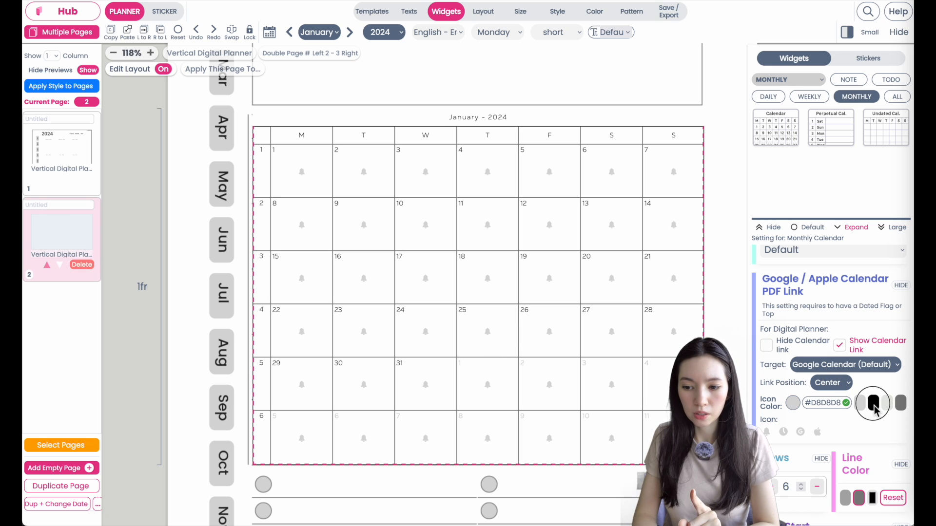
left_click(873, 403)
left_click(901, 403)
left_click(784, 432)
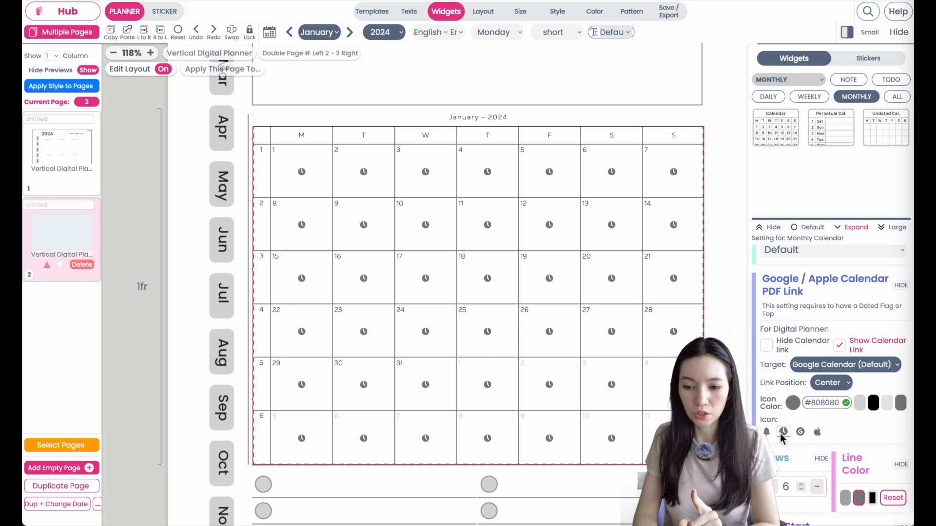
left_click(818, 432)
left_click(766, 433)
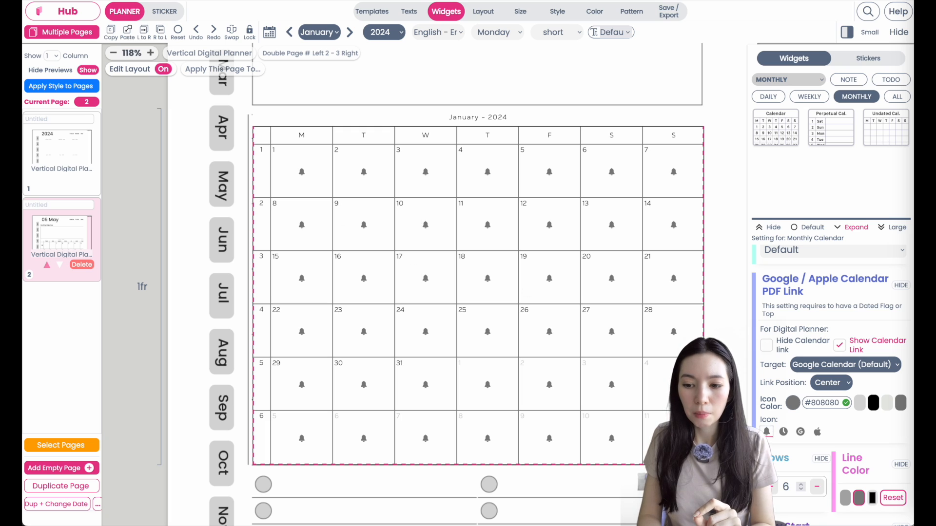
- Place the calendar link icons at the Top Right of each day box
left_click(842, 389)
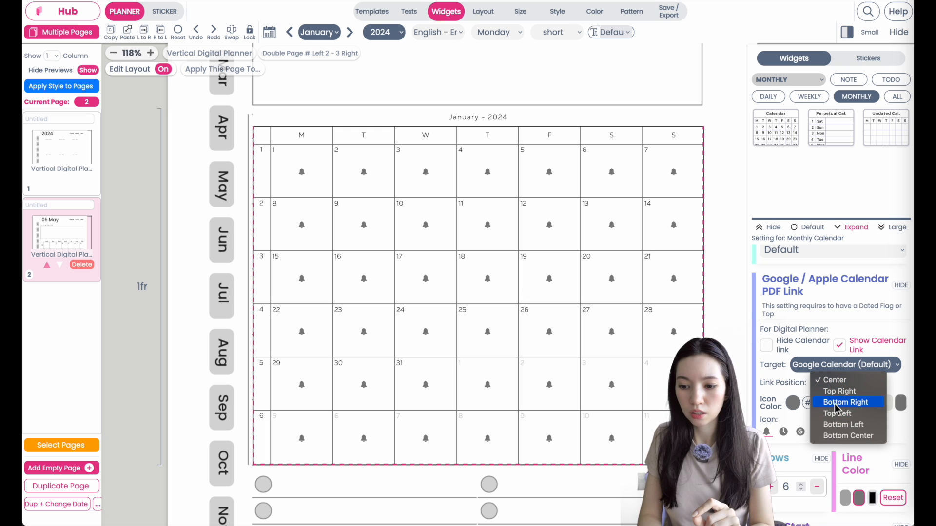
left_click(862, 393)
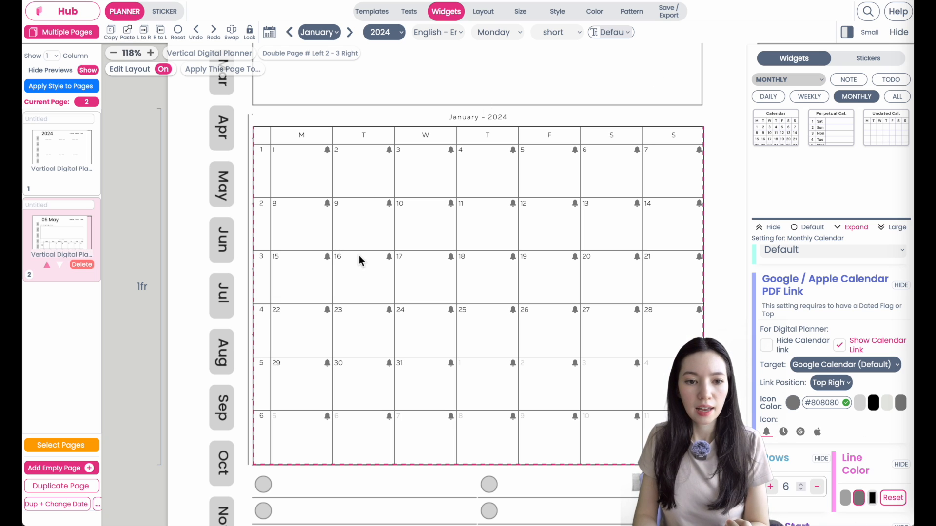
scroll(358, 256, "down", 3)
scroll(359, 256, "up", 2)
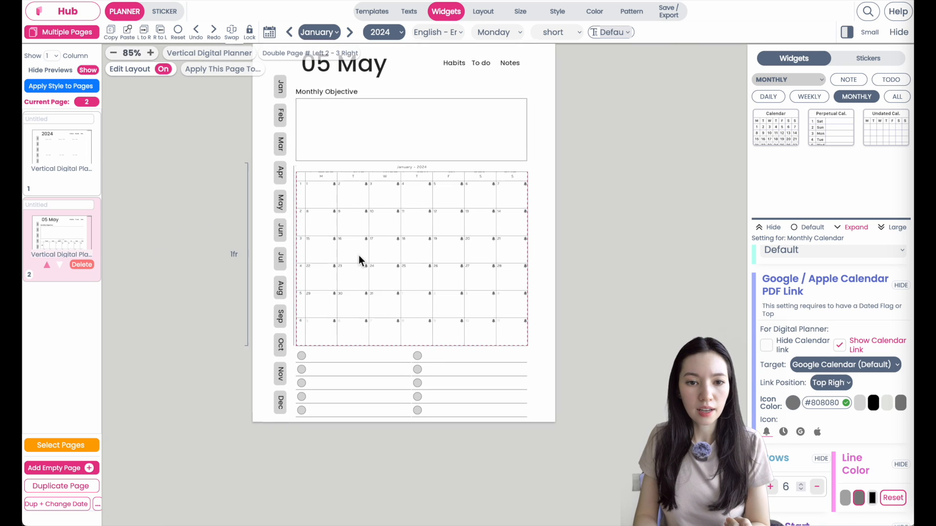
- Examine the month and year selectors and the whole 05 May page, and list all available widgets
left_click(322, 34)
left_click(396, 34)
scroll(395, 127, "up", 5)
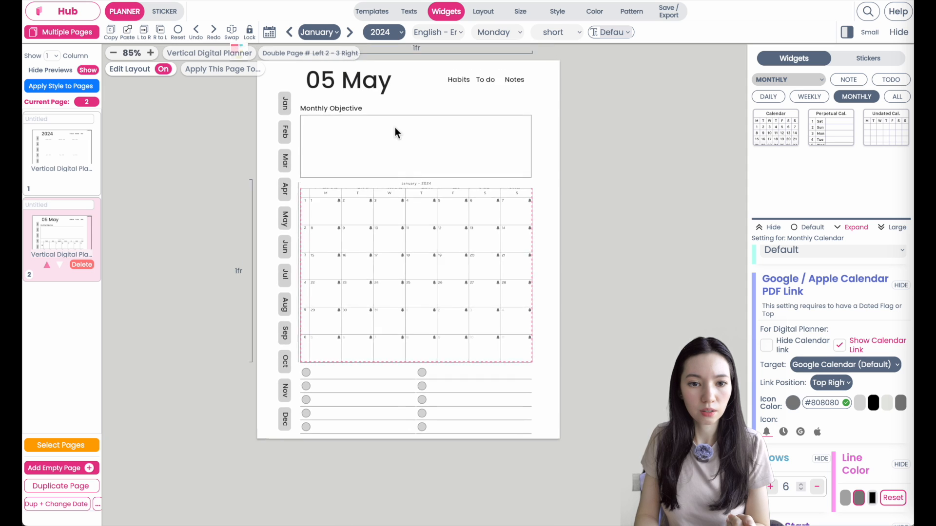
scroll(342, 116, "up", 4)
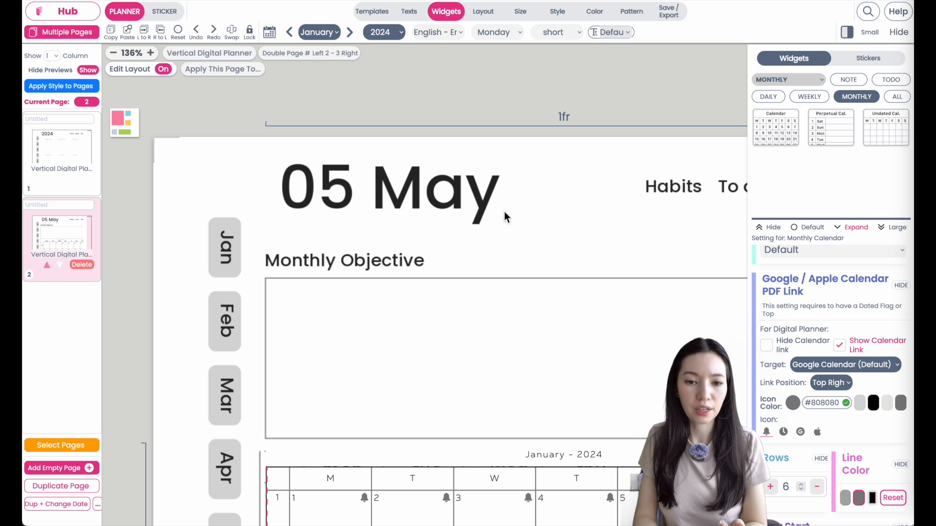
left_click(785, 63)
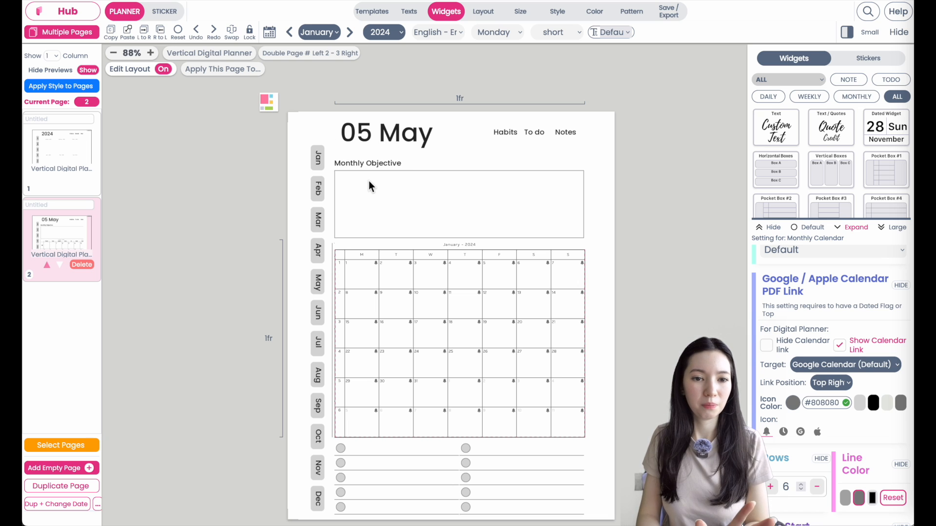
- Add a Hyperlink Button sticker covering the 05 May heading, about 1.2 inches from the left and 0.2 inches from the top
left_click(164, 11)
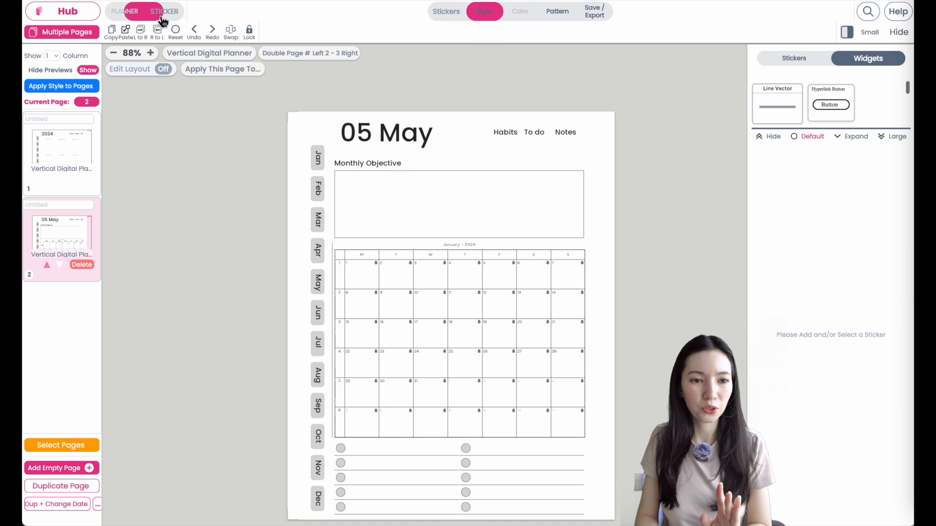
left_click(835, 111)
left_click(295, 137)
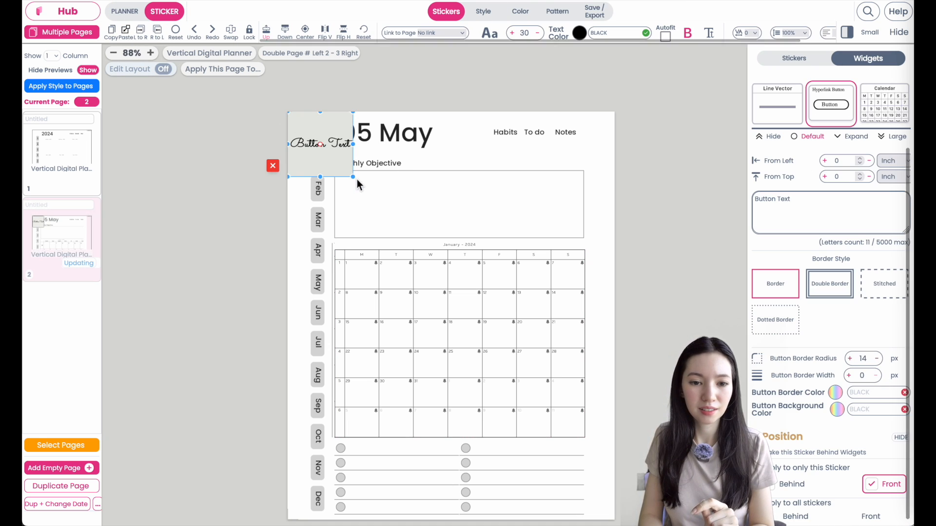
left_click_drag(353, 176, 440, 135)
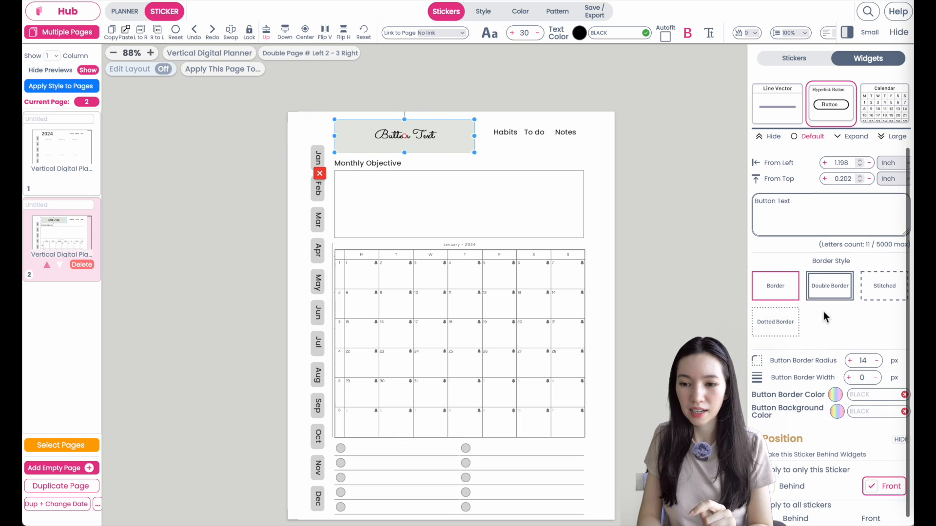
- Clear the heading button's text and set its border and background colors to white #FFFFFF
triple_click(817, 227)
key("BackSpace")
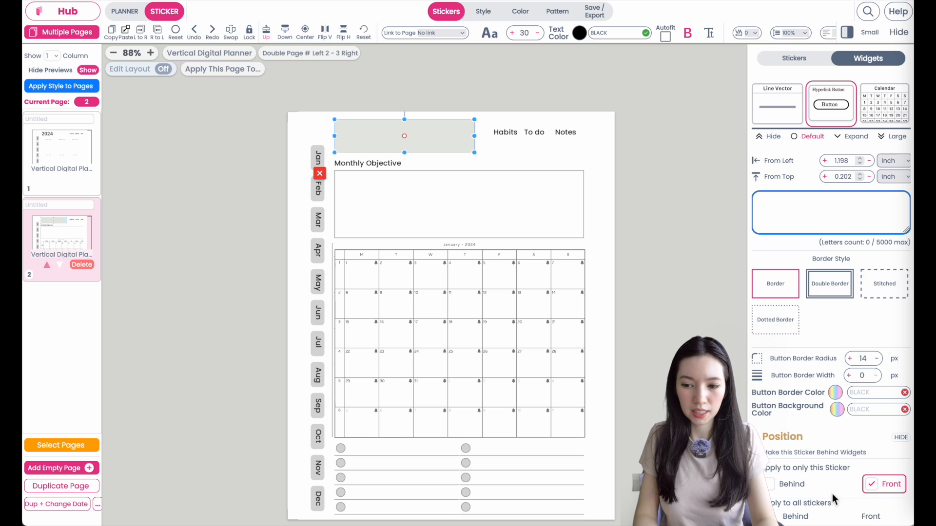
left_click(862, 393)
type("#FFFFFF")
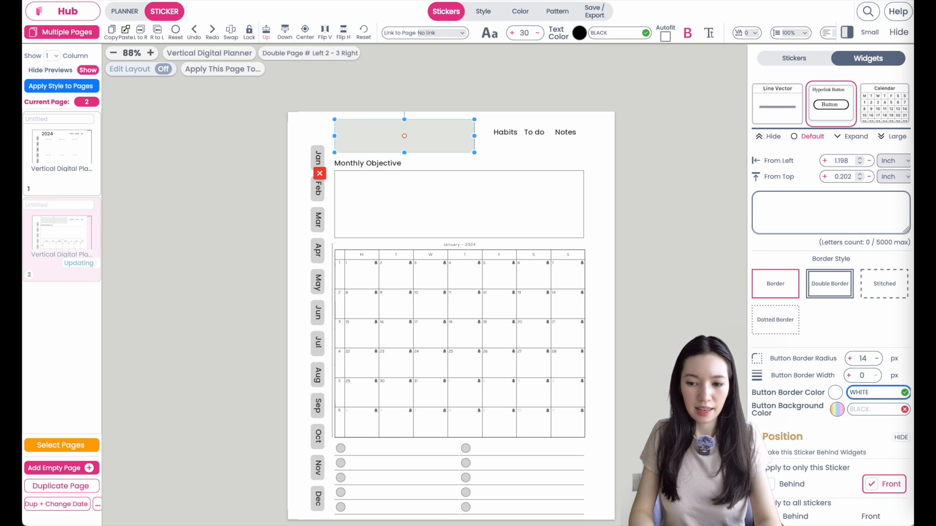
left_click(861, 413)
type("#FFFFFF")
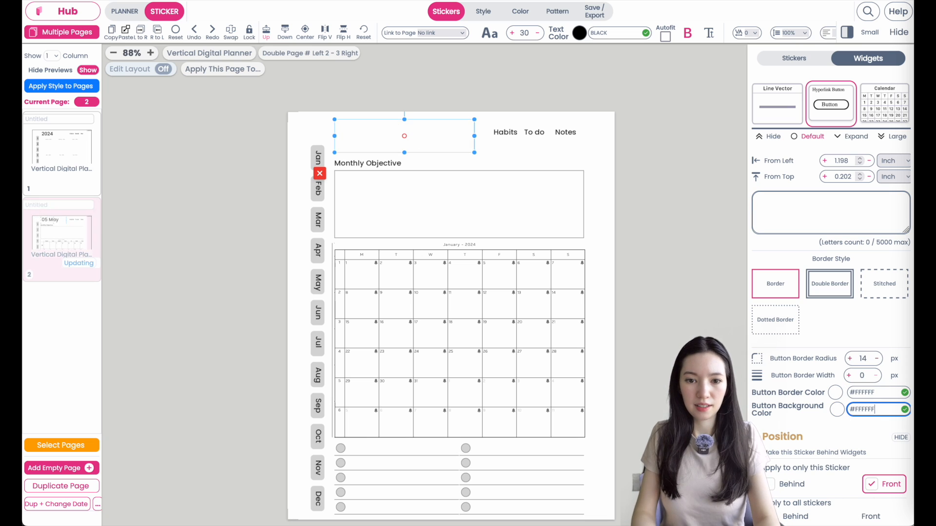
left_click(587, 174)
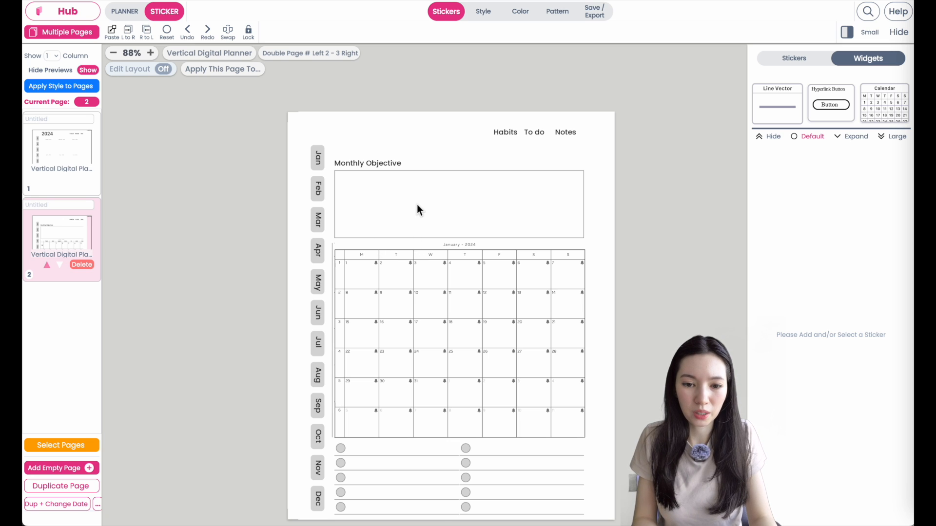
- Add a second Hyperlink Button sticker covering the whole calendar, about 1.05 inches from the left and 3.26 inches from the top
scroll(379, 405, "up", 5)
scroll(379, 408, "down", 4)
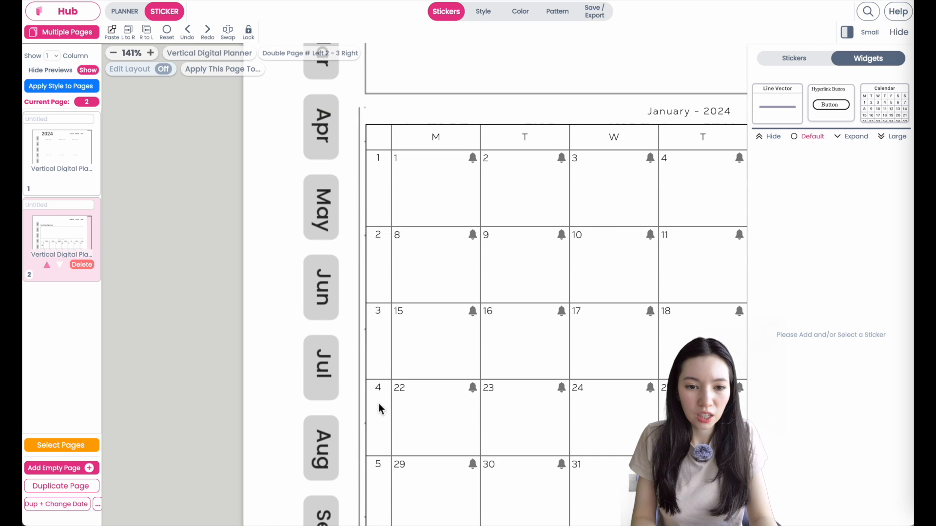
scroll(357, 147, "up", 2)
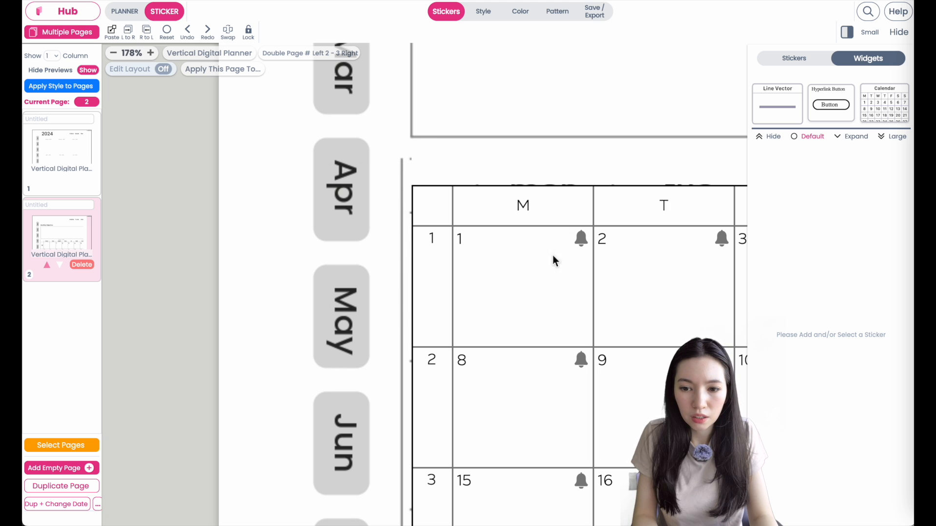
scroll(614, 234, "down", 5)
scroll(614, 230, "down", 2)
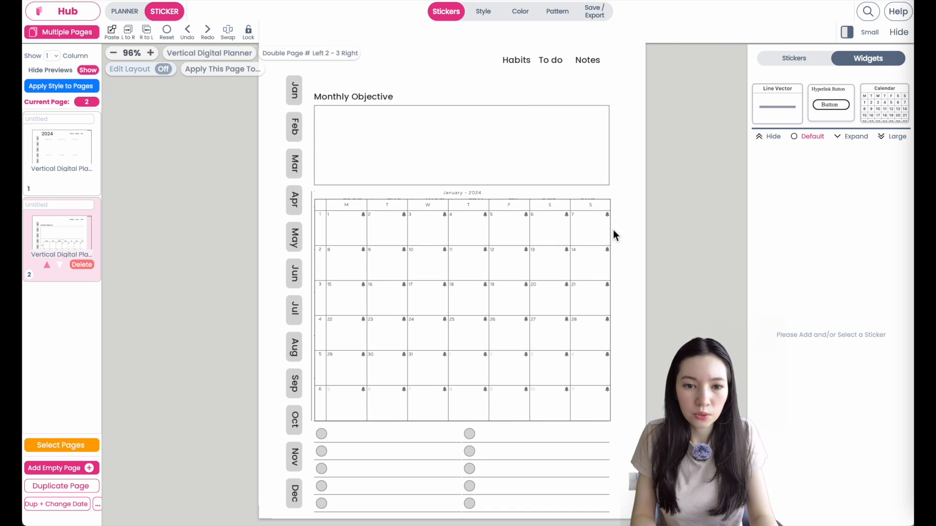
left_click(830, 112)
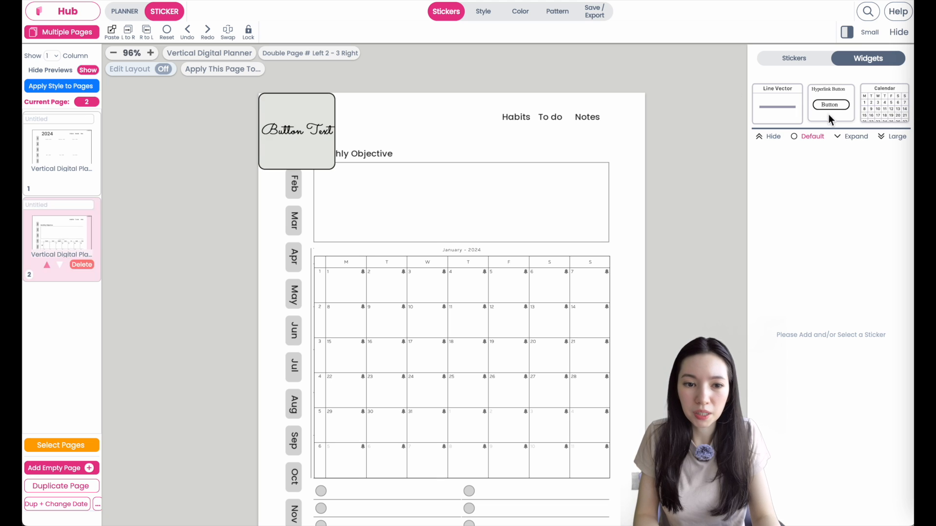
left_click_drag(311, 146, 626, 487)
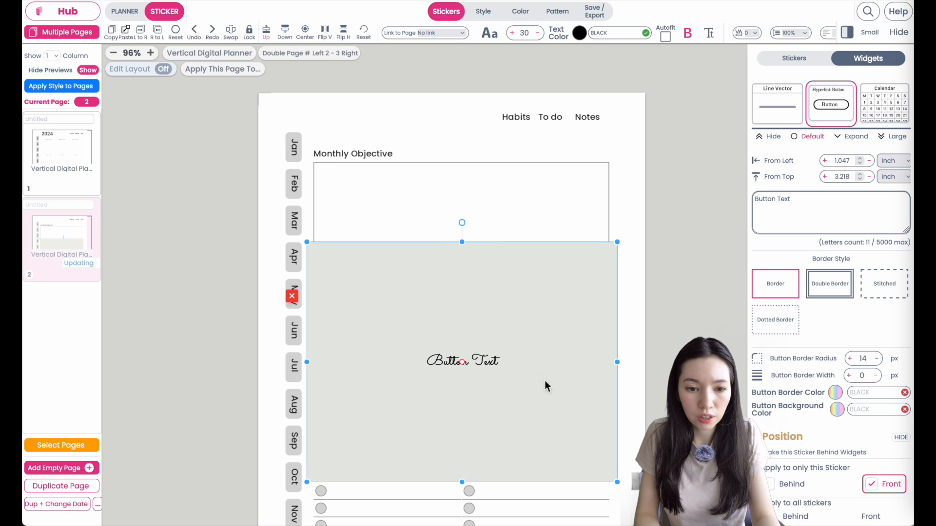
left_click_drag(516, 341, 519, 352)
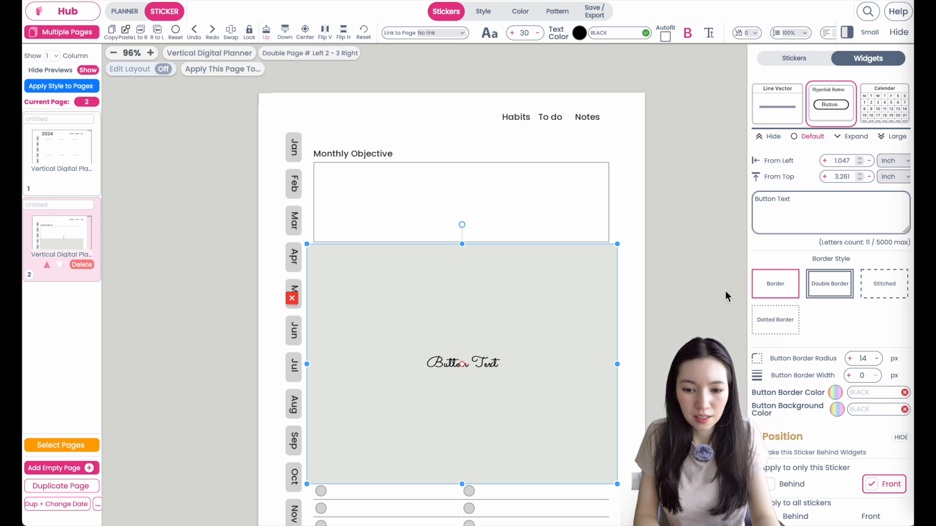
- Place the calendar-sized button behind the widgets and set its border and background colors to #FFFFFF
scroll(797, 392, "down", 1)
left_click(773, 475)
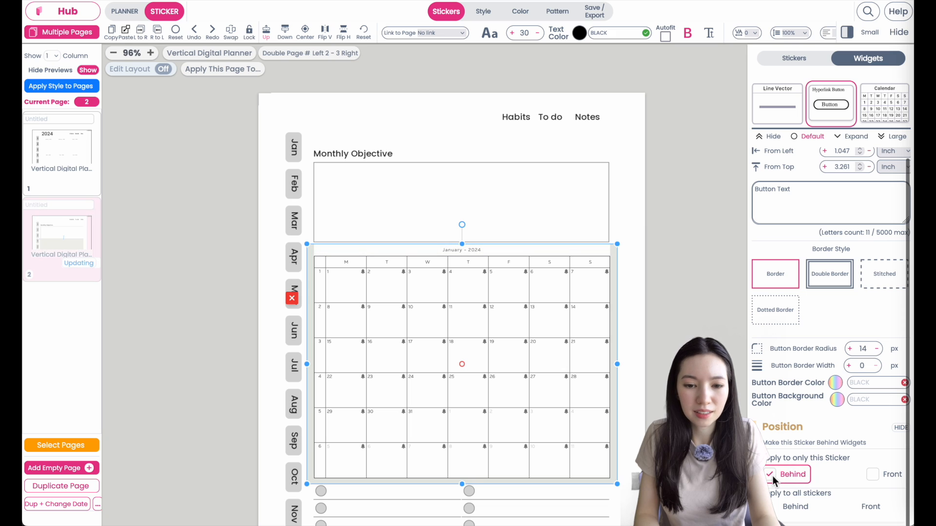
left_click(873, 383)
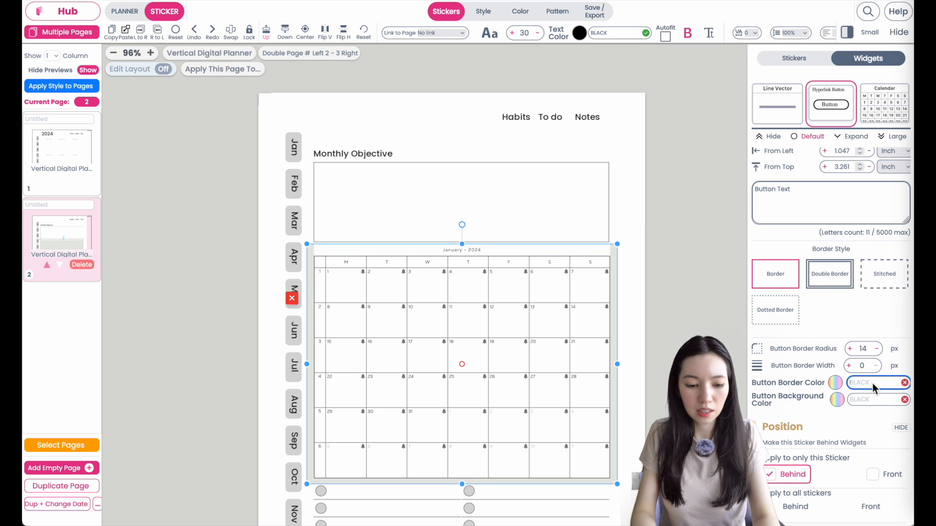
type("#FFFFFF")
left_click(870, 401)
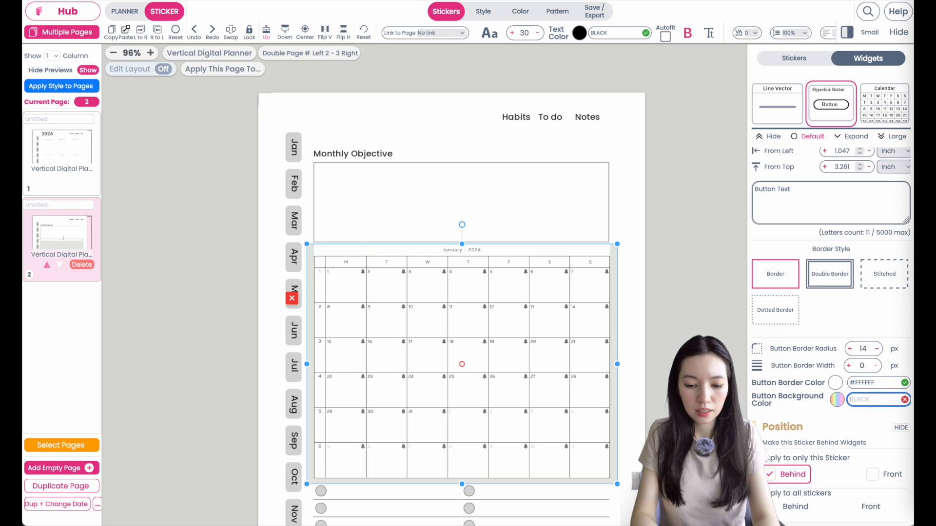
type("#FFFFFF")
left_click(616, 217)
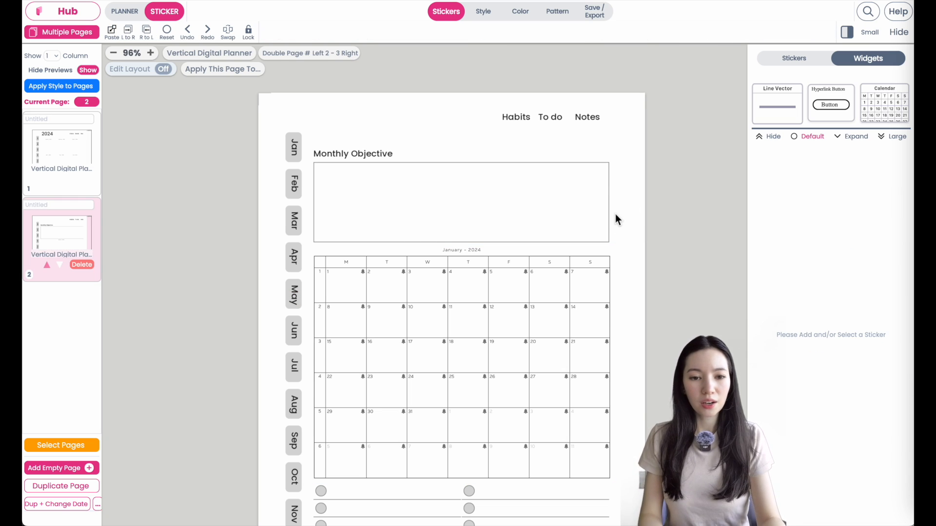
- Duplicate the January page with changing dates 11 times, waiting 1 second between pages
scroll(429, 347, "down", 1)
scroll(429, 346, "up", 2)
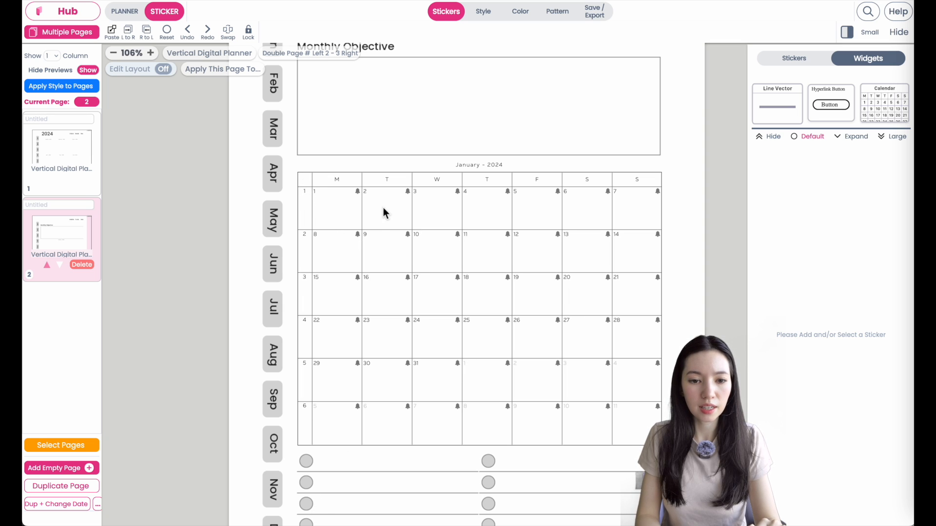
scroll(612, 347, "down", 3)
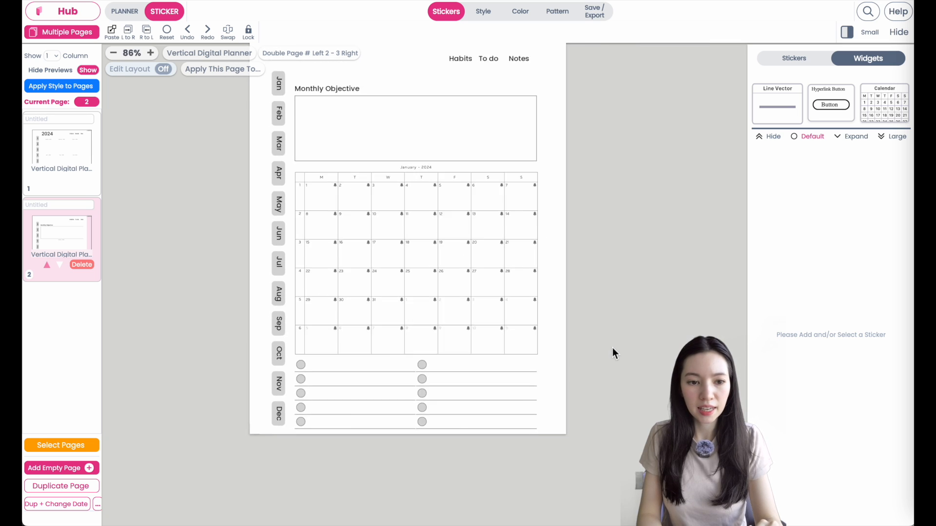
scroll(612, 347, "up", 1)
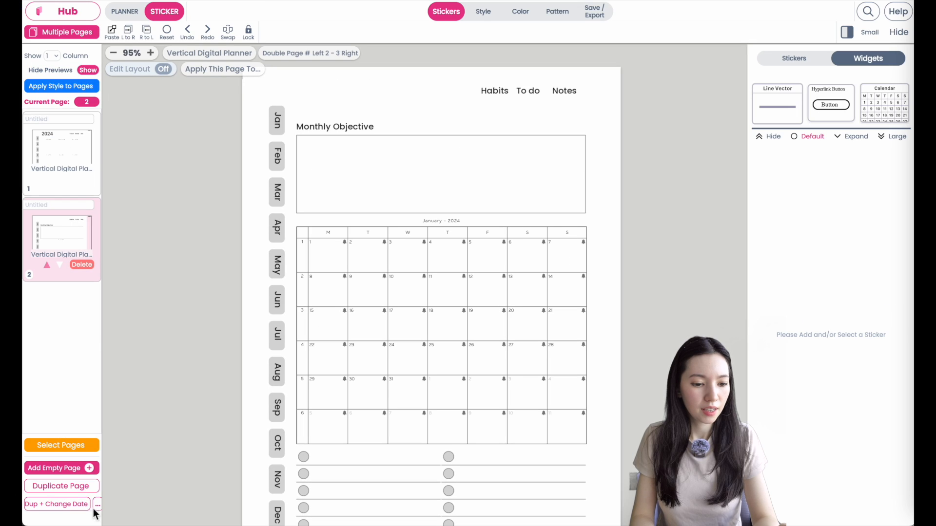
left_click(100, 506)
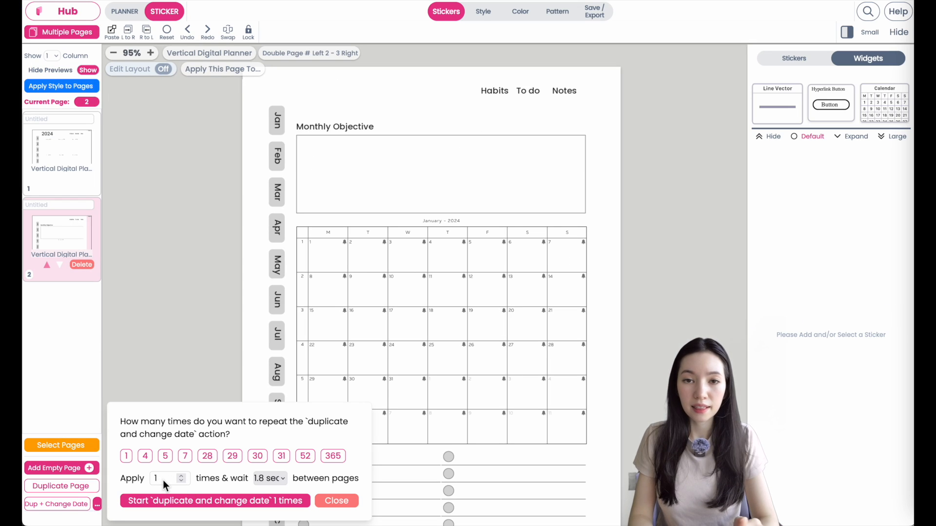
left_click(163, 481)
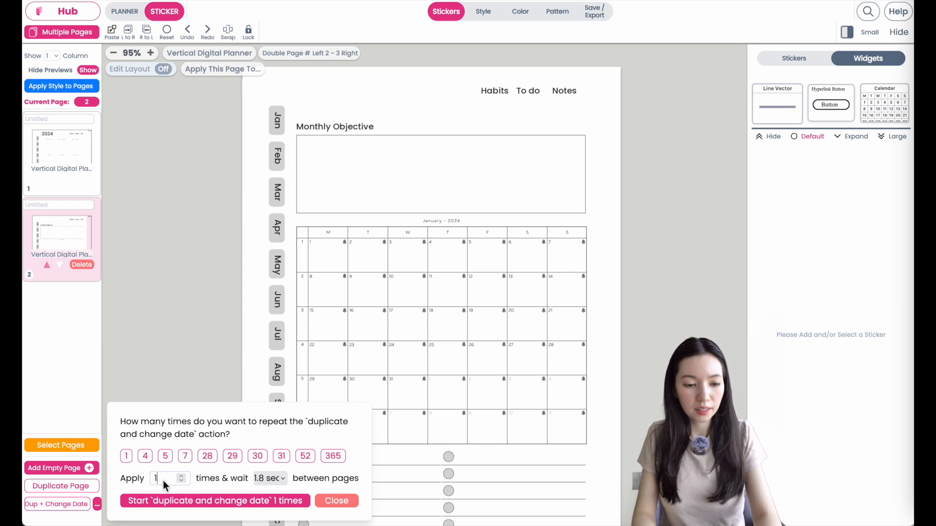
type("1")
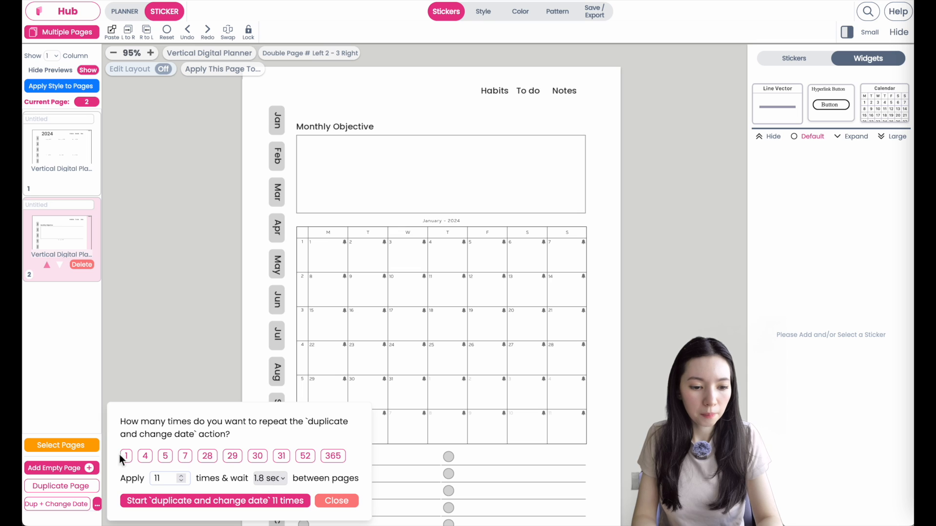
left_click(262, 479)
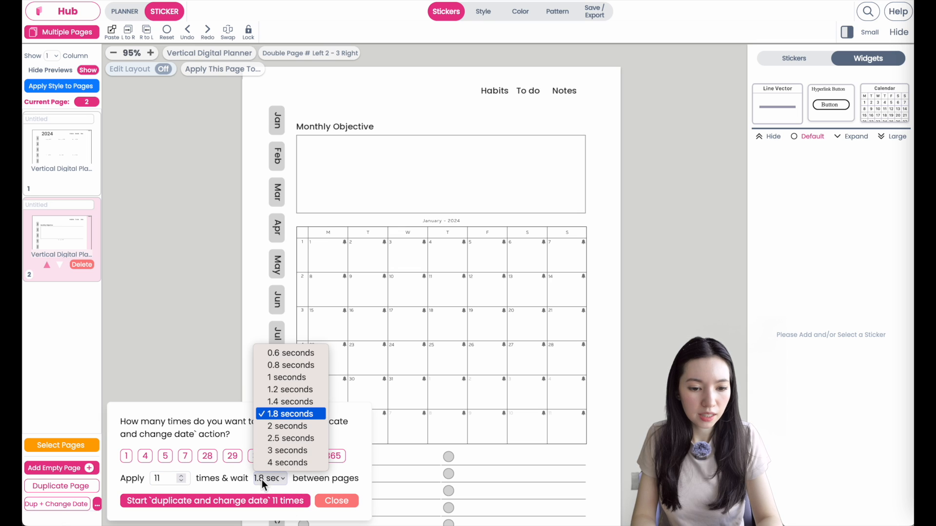
left_click(276, 381)
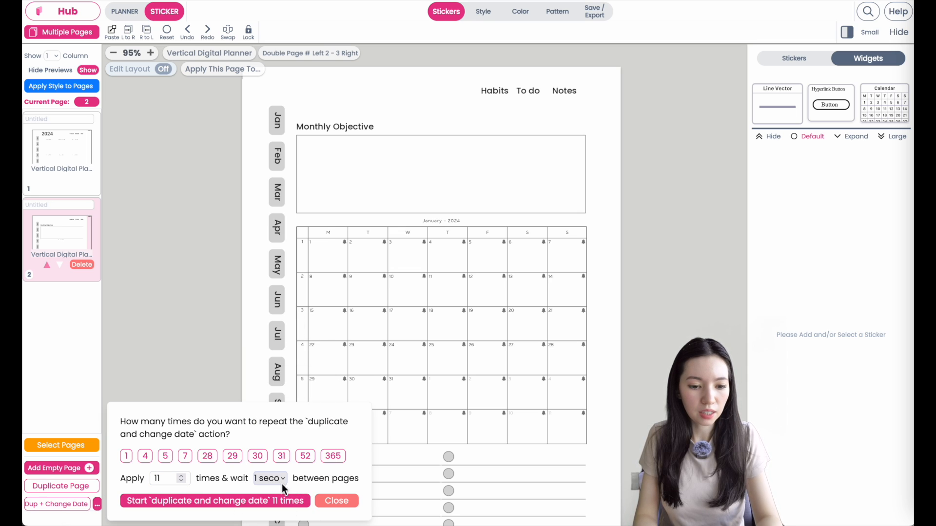
left_click(244, 506)
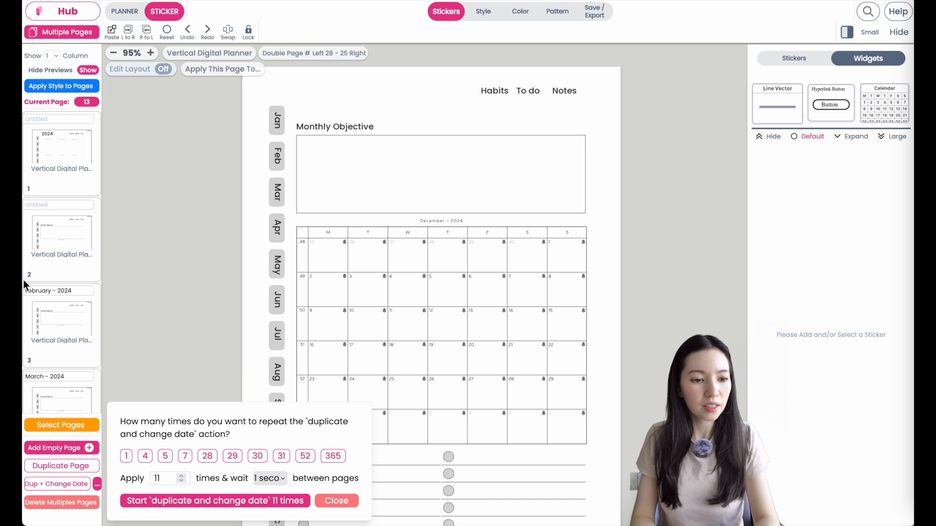
- Check the generated May 2024 page and open the April 2024 page
scroll(50, 318, "down", 2)
scroll(52, 319, "down", 4)
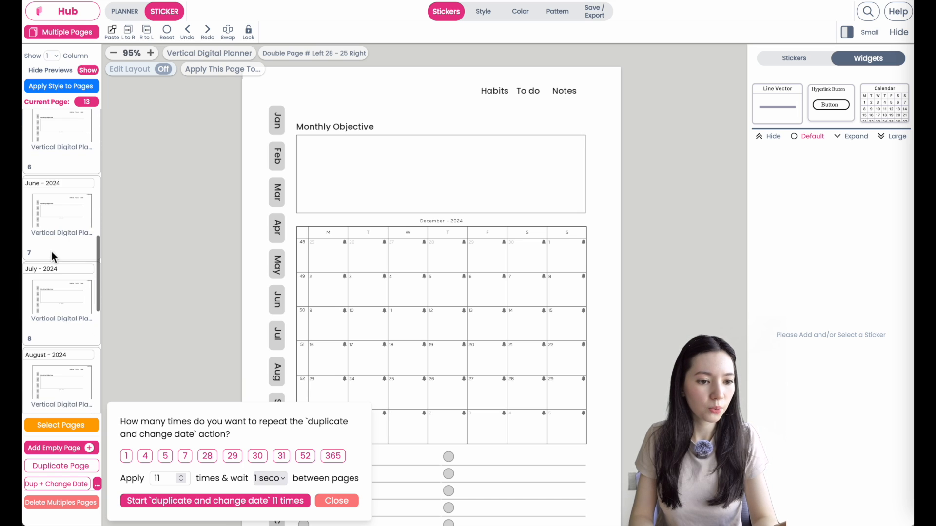
left_click(54, 224)
scroll(54, 205, "up", 2)
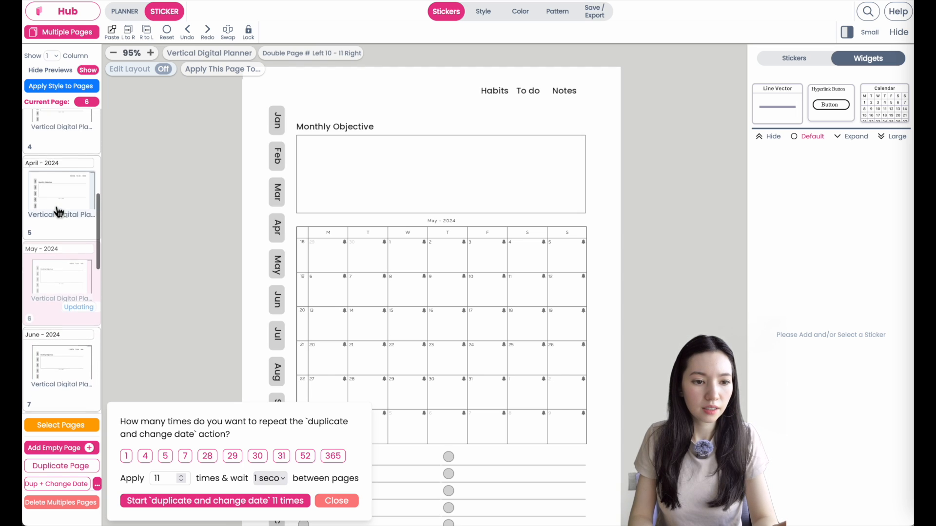
left_click(58, 195)
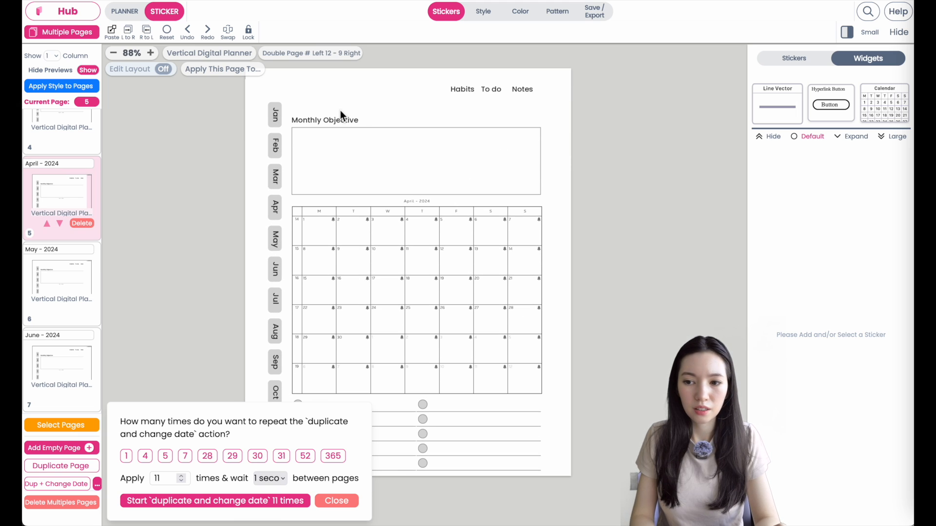
left_click_drag(470, 152, 487, 163)
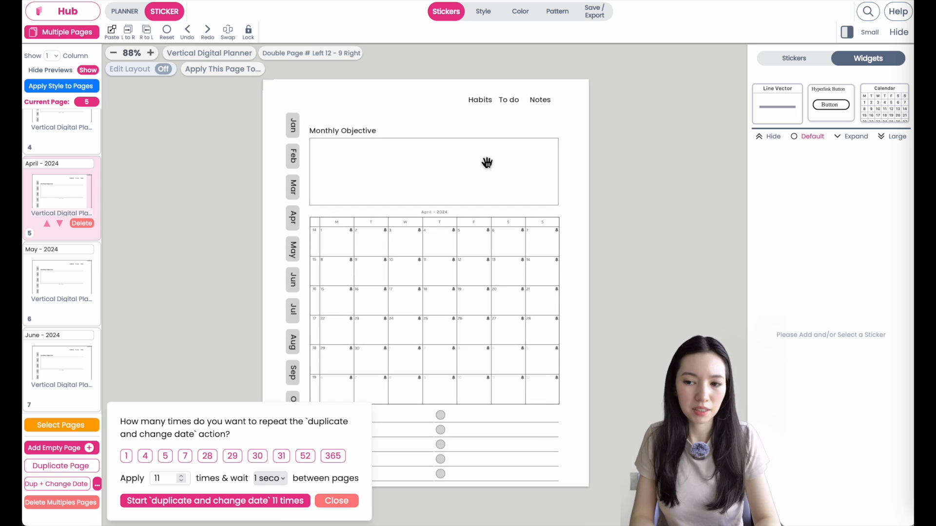
- Add a custom Text sticker above Monthly Objective on the April page and widen it across the empty heading area
left_click(892, 136)
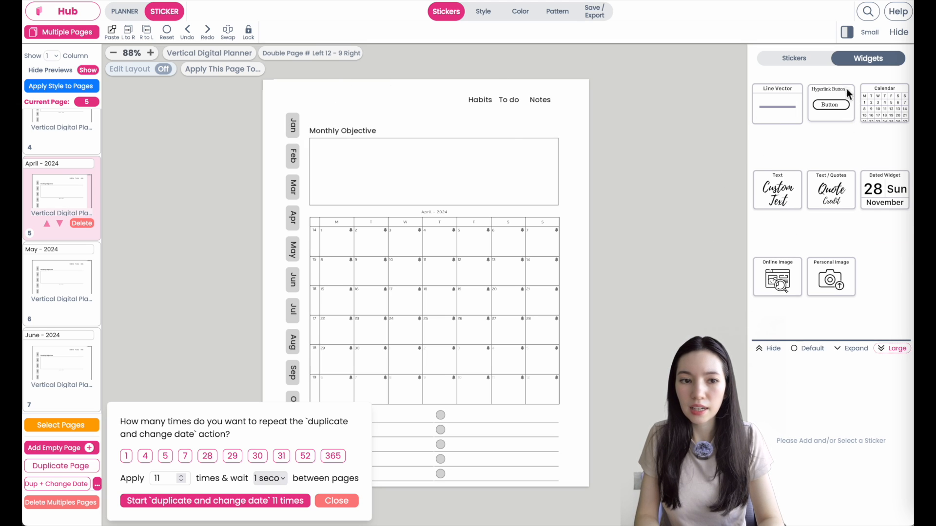
left_click(779, 192)
left_click(308, 111)
left_click_drag(308, 111, 333, 109)
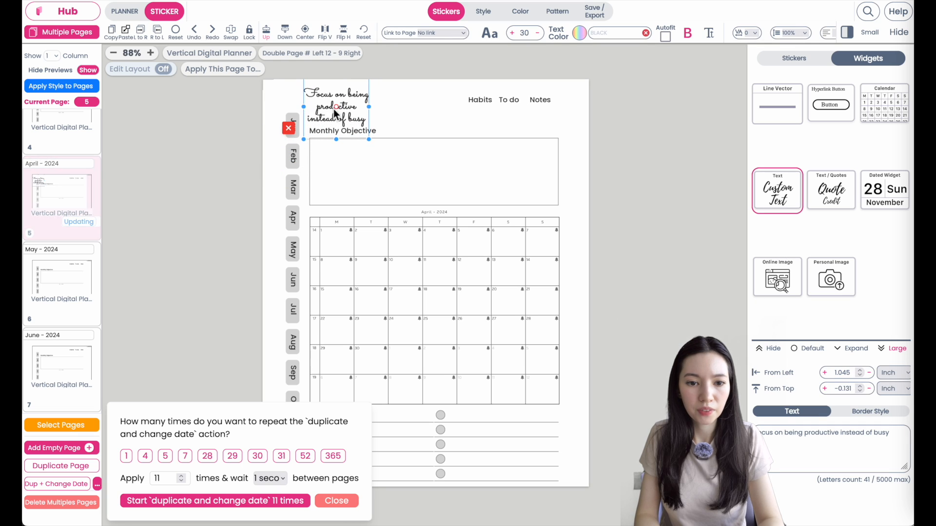
left_click_drag(368, 139, 449, 124)
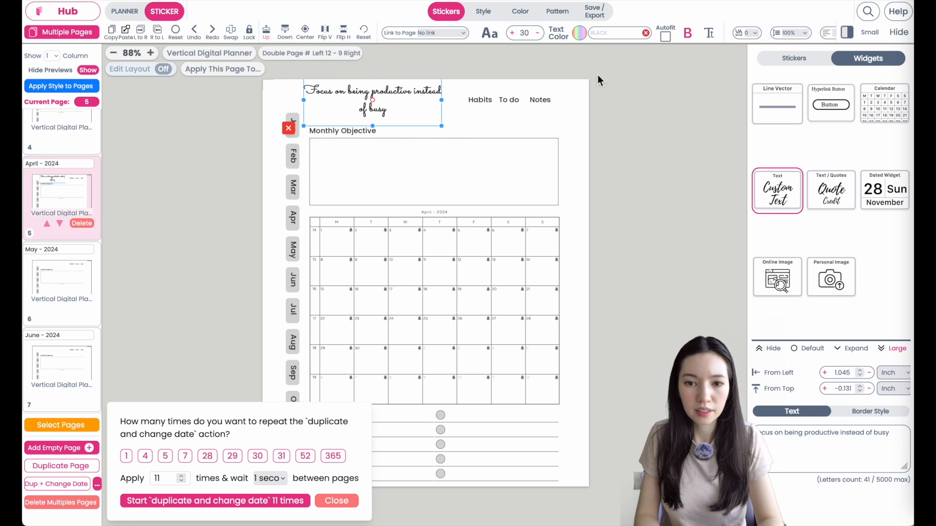
- Turn on Autofit for the text sticker and fit its box above Monthly Objective, about 1.24 inches from the left and 0.2 inches from the top
left_click(666, 36)
left_click_drag(442, 125, 415, 108)
left_click_drag(398, 113, 404, 114)
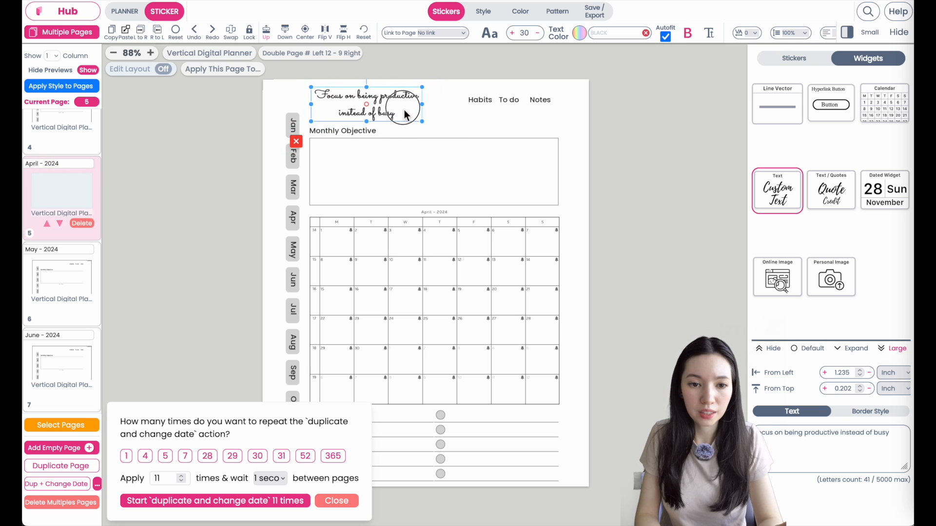
- Set the font of the text sticker above Monthly Objective to NexaTextDemo-Light from the regular fonts
left_click(489, 33)
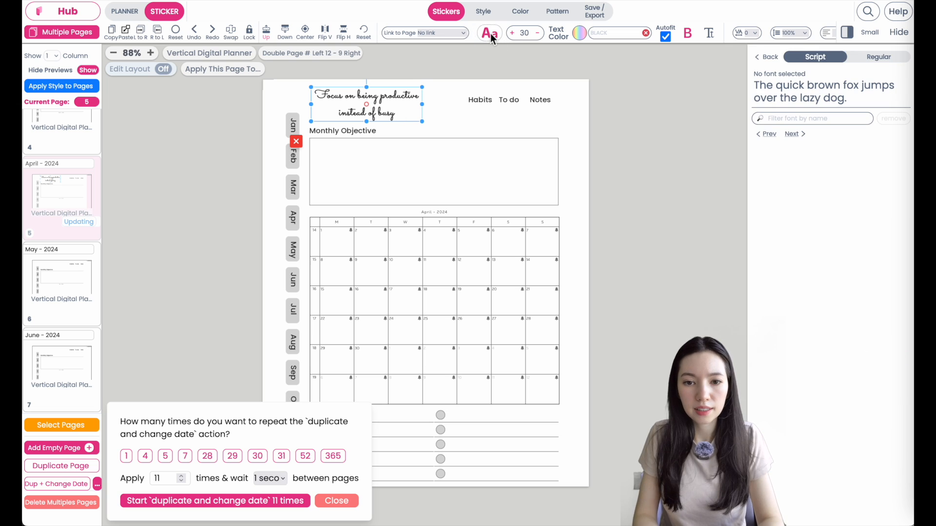
left_click(886, 56)
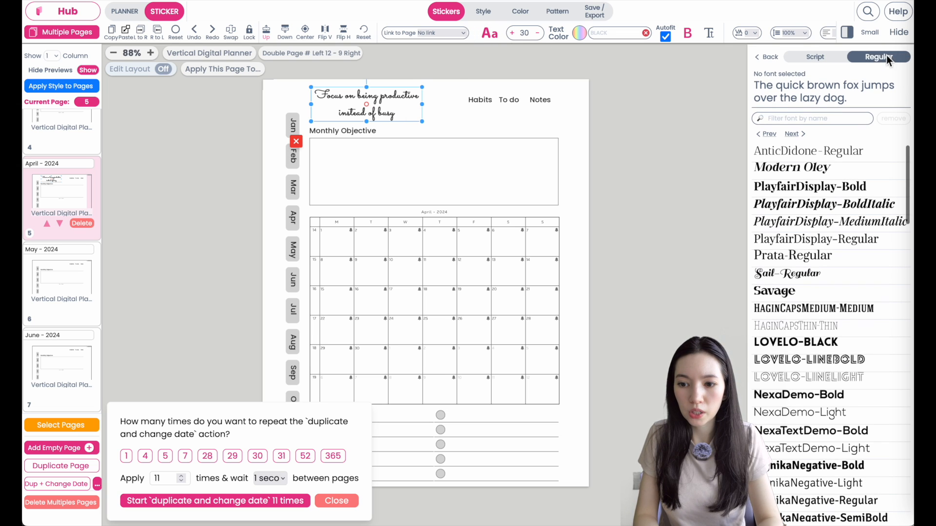
left_click(789, 412)
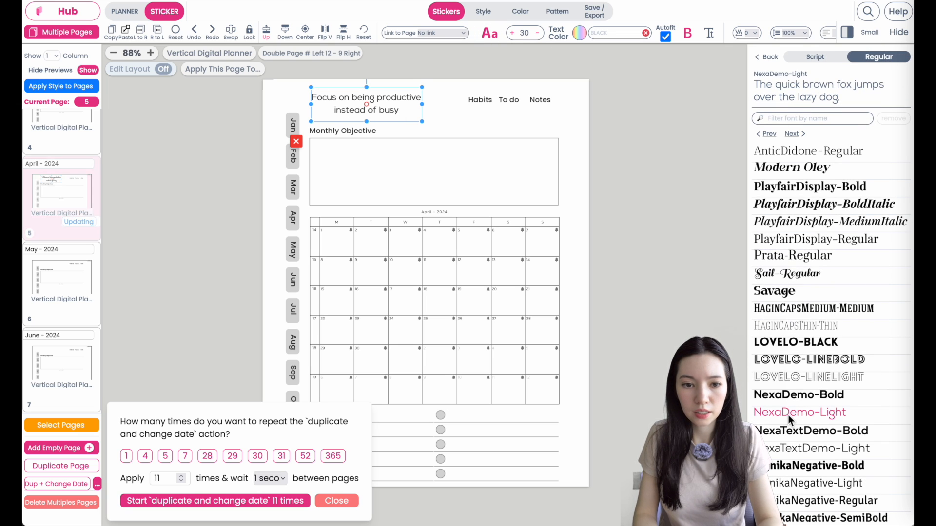
left_click(788, 432)
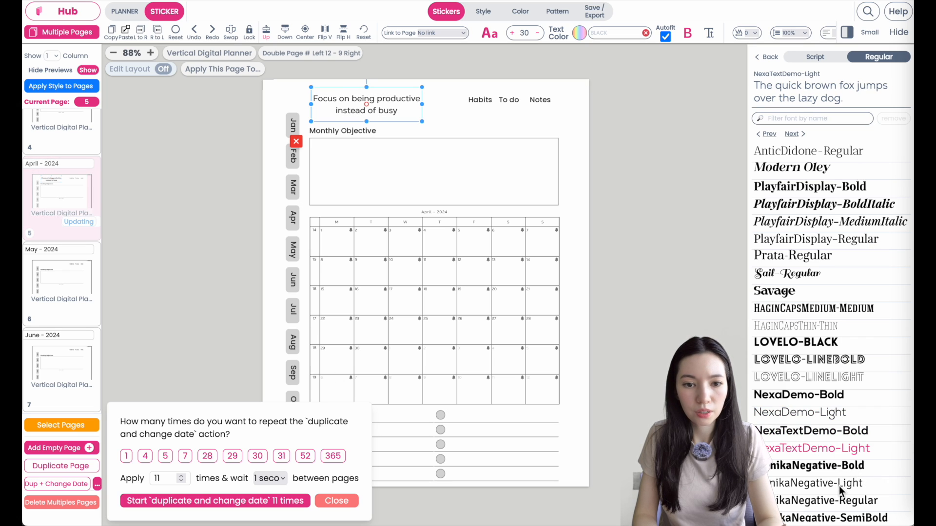
left_click(838, 485)
left_click(807, 447)
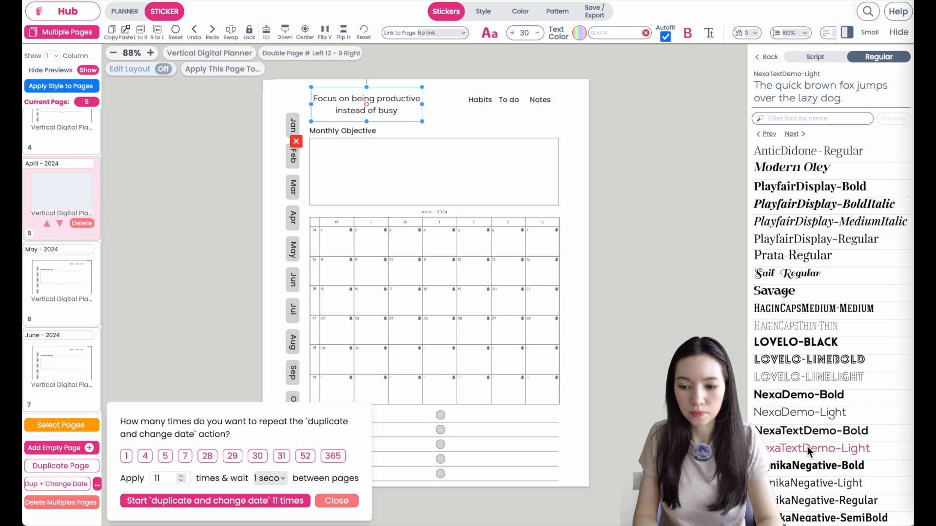
left_click(766, 56)
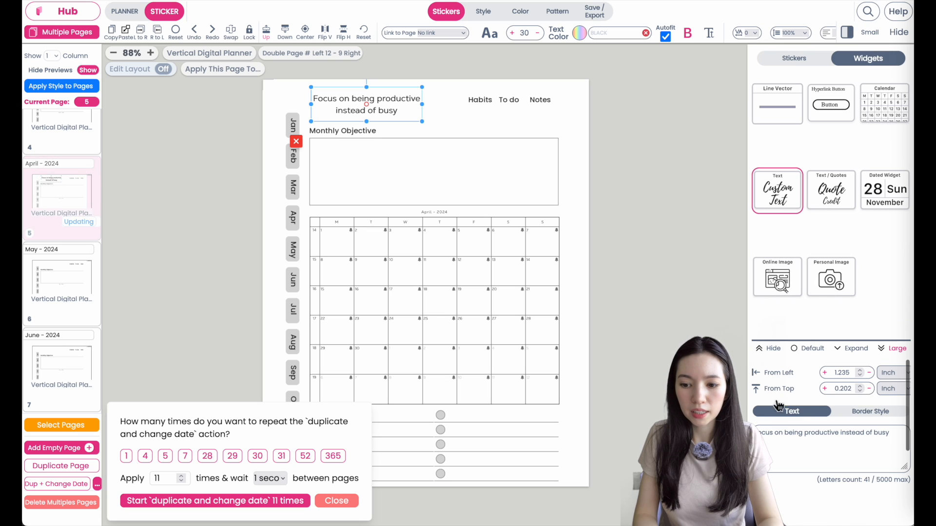
- Replace the sticker's text with "April" and widen its box toward the Habits link
left_click(824, 446)
key("ctrl+a")
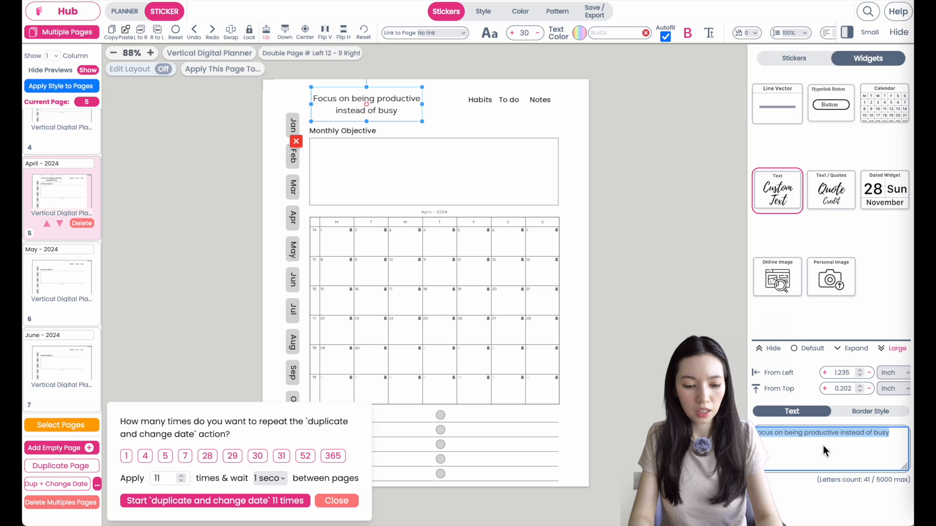
type("April")
left_click_drag(422, 121, 443, 119)
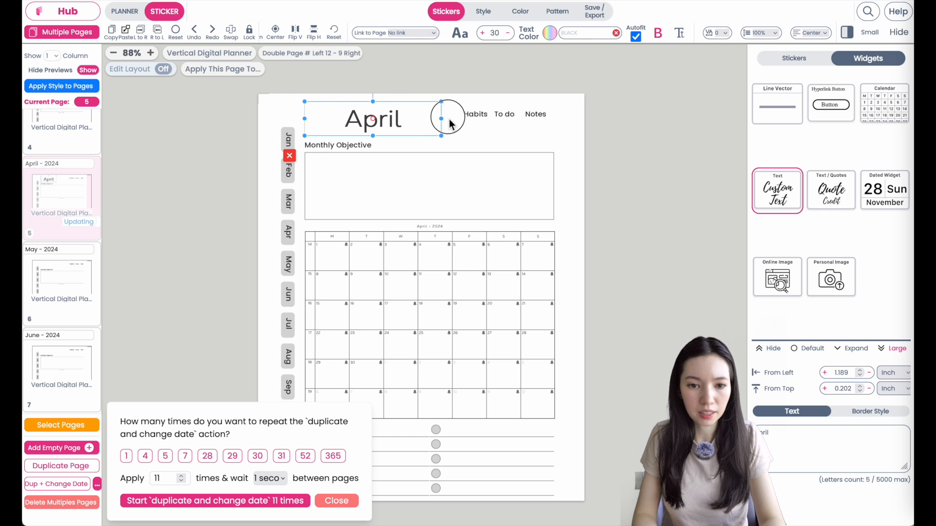
- Paste the copied month heading onto the March 2024 page and change its text to "March"
scroll(50, 231, "up", 2)
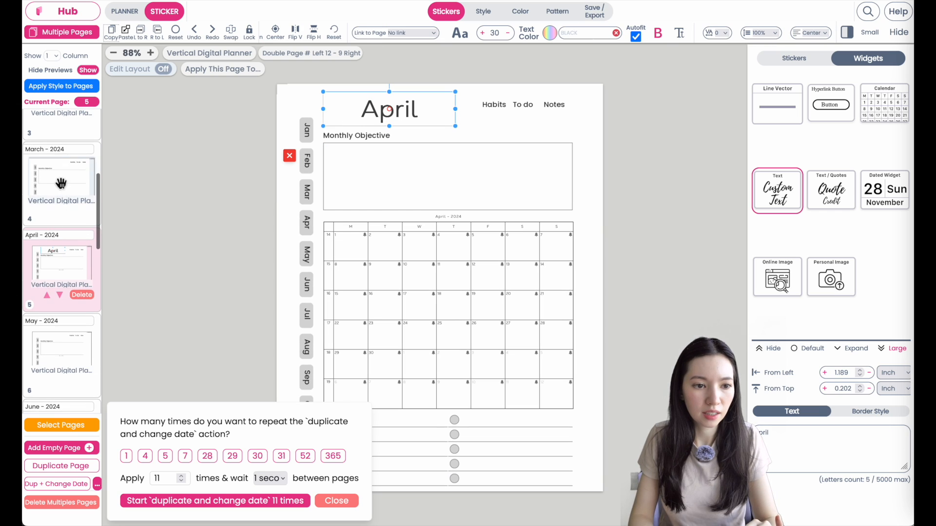
left_click(58, 180)
left_click(126, 30)
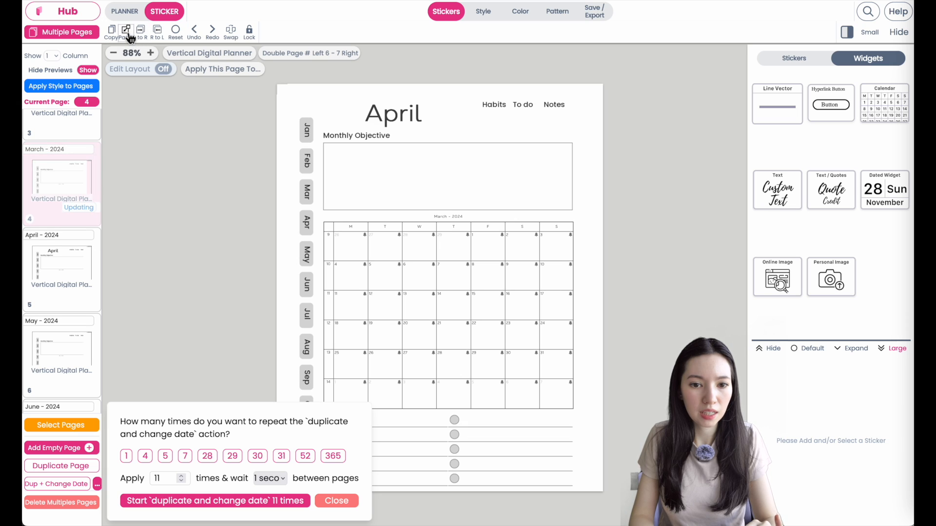
left_click(424, 114)
left_click(826, 451)
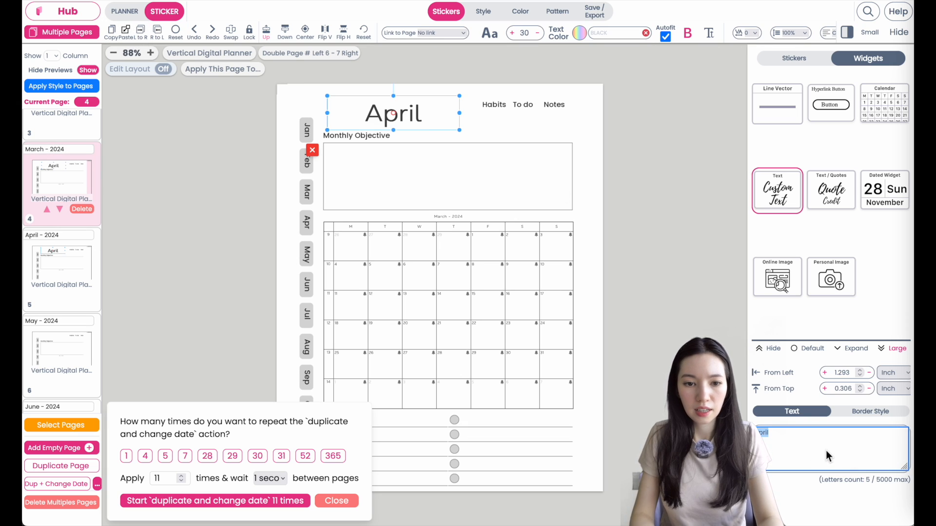
key("ctrl+a")
type("March")
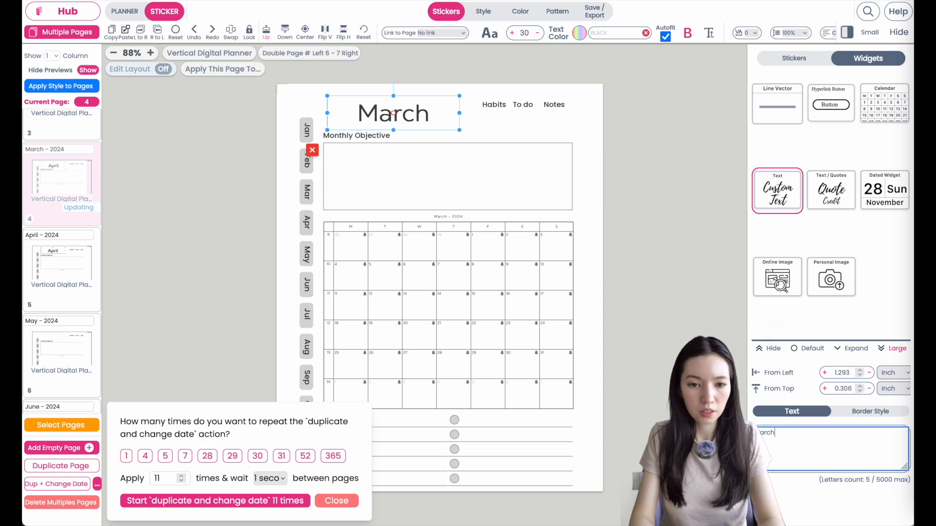
- Paste the month heading onto the February 2024 page and change its text to "February"
scroll(49, 195, "up", 1)
left_click(63, 158)
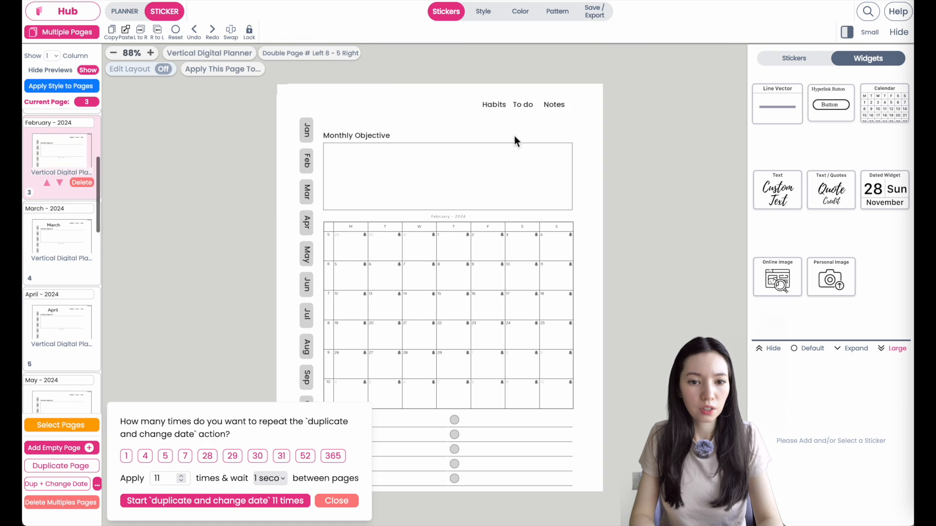
left_click(124, 32)
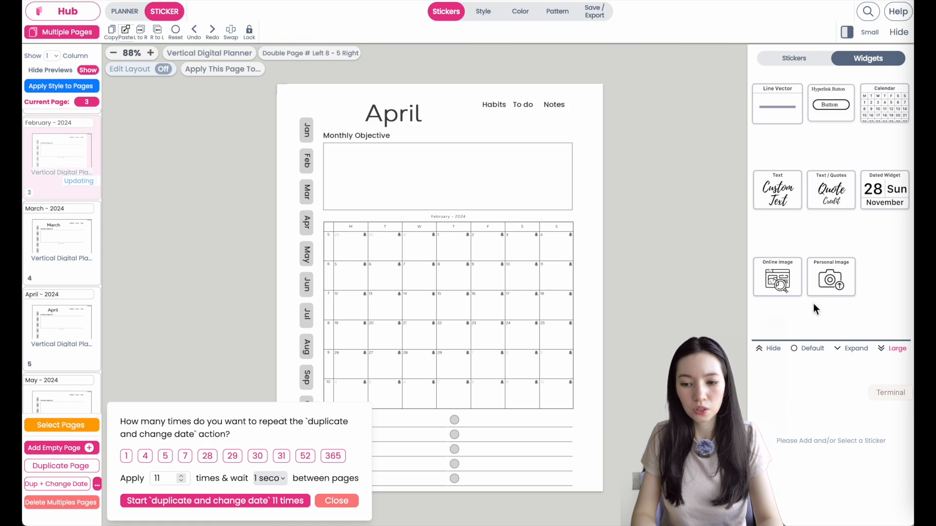
left_click(437, 112)
triple_click(808, 435)
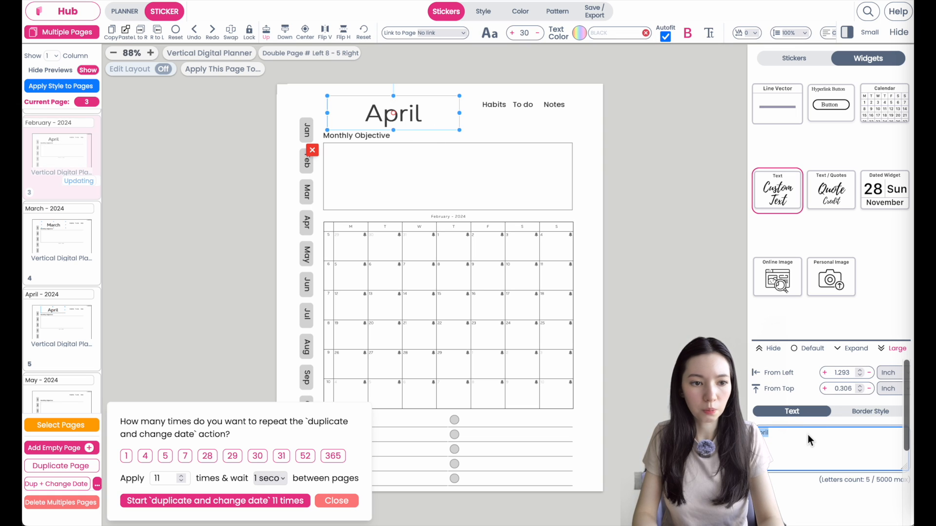
type("February")
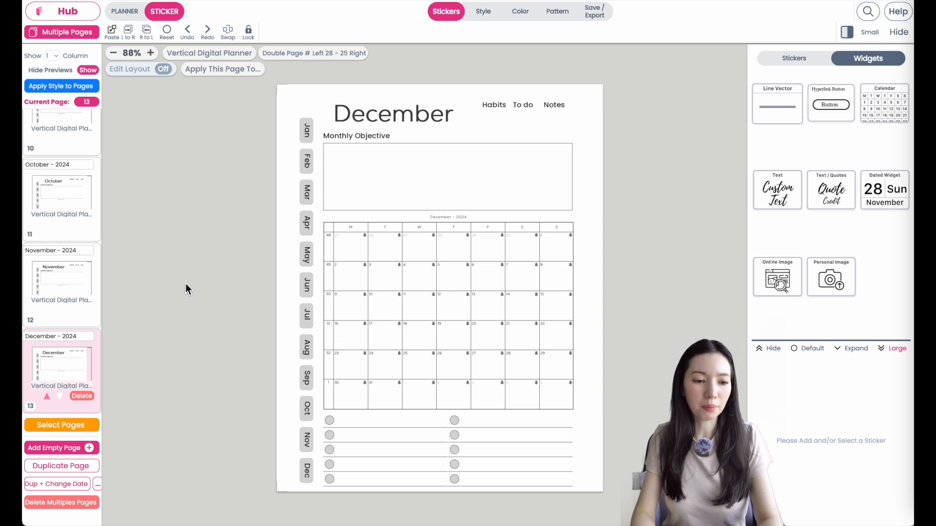
- Duplicate the December page and remove the monthly calendar widget from the copy's layout
left_click(61, 472)
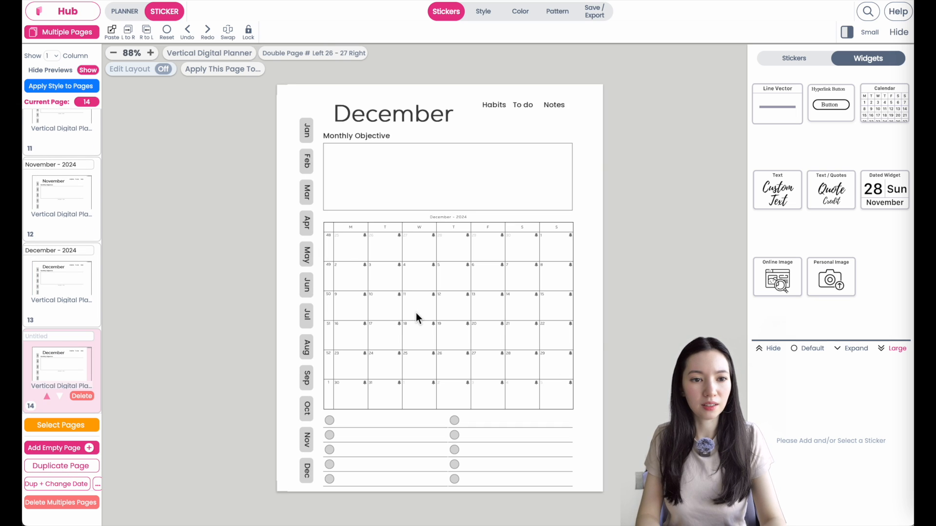
left_click(125, 16)
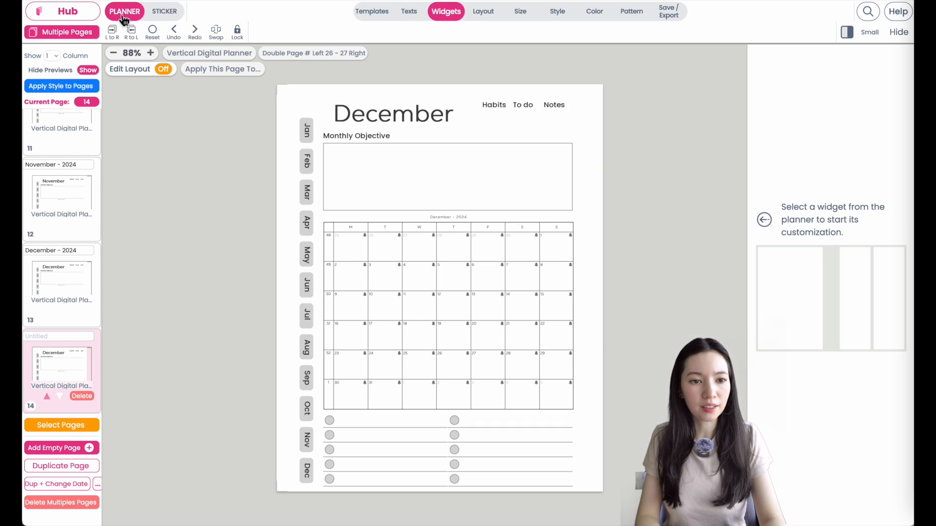
left_click(158, 78)
left_click(466, 305)
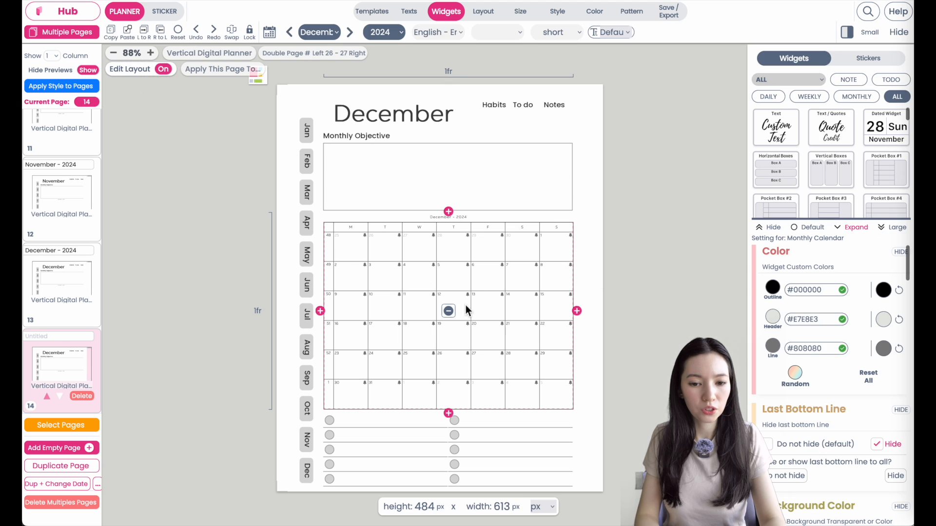
left_click(448, 312)
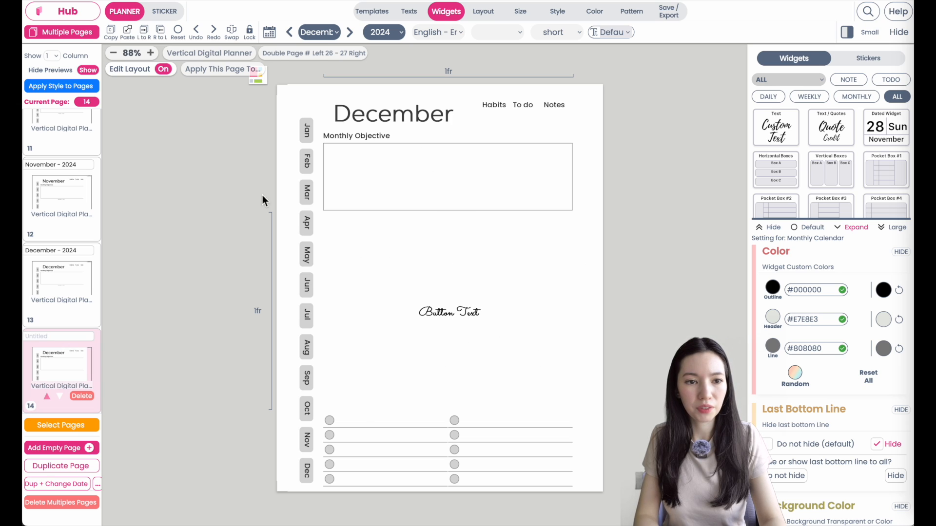
- Delete the December heading and the sticker masks covering the calendar area and the 05 May title on the duplicated page
left_click(164, 11)
left_click(458, 309)
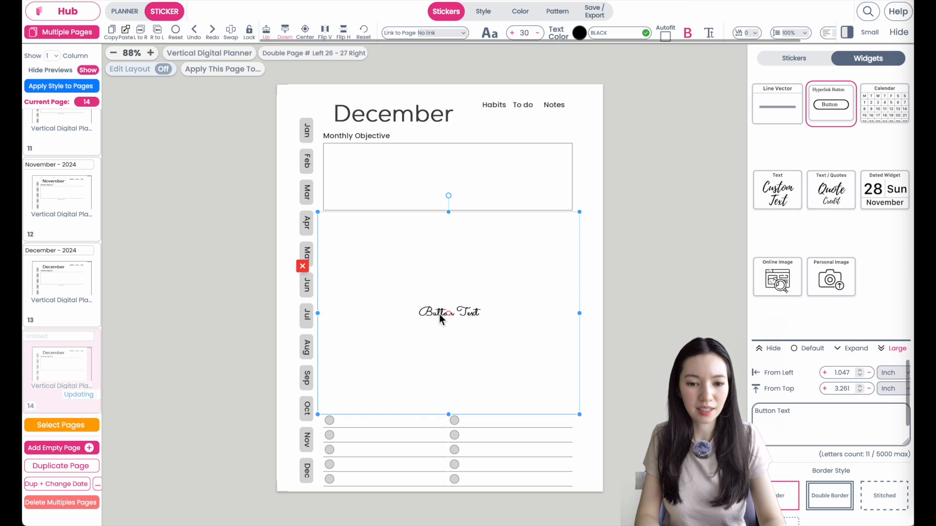
left_click(302, 266)
left_click(422, 118)
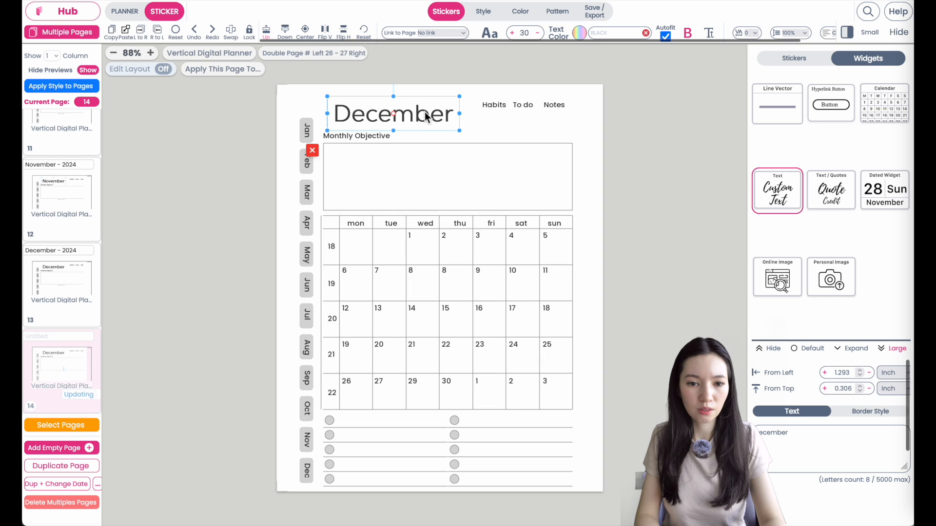
left_click(359, 153)
left_click(360, 98)
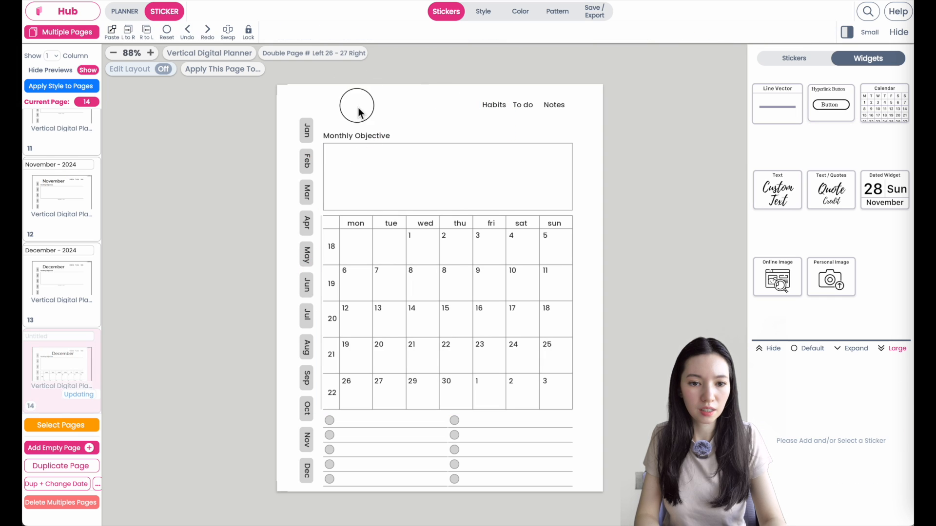
left_click(309, 146)
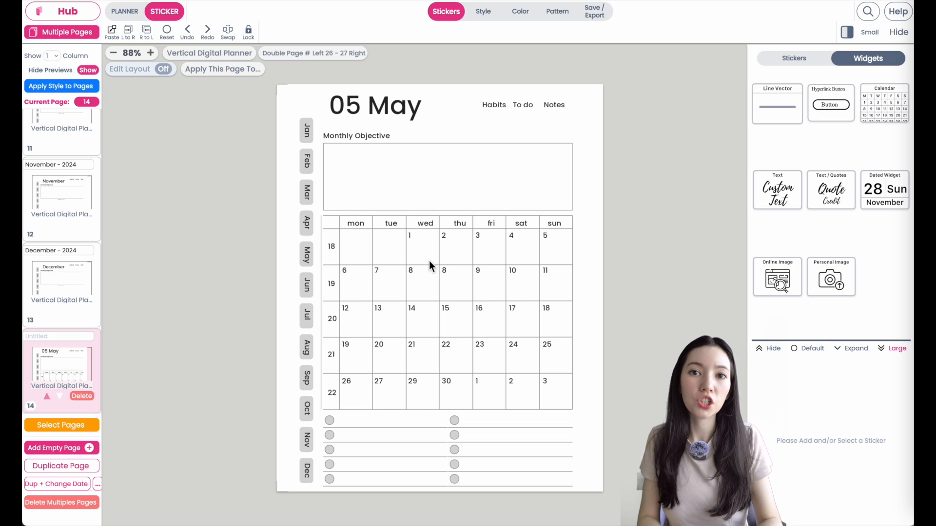
- Replace the duplicated page's background with the Week 19 Weekly Planner and Tasks image from the personal background gallery
left_click(139, 16)
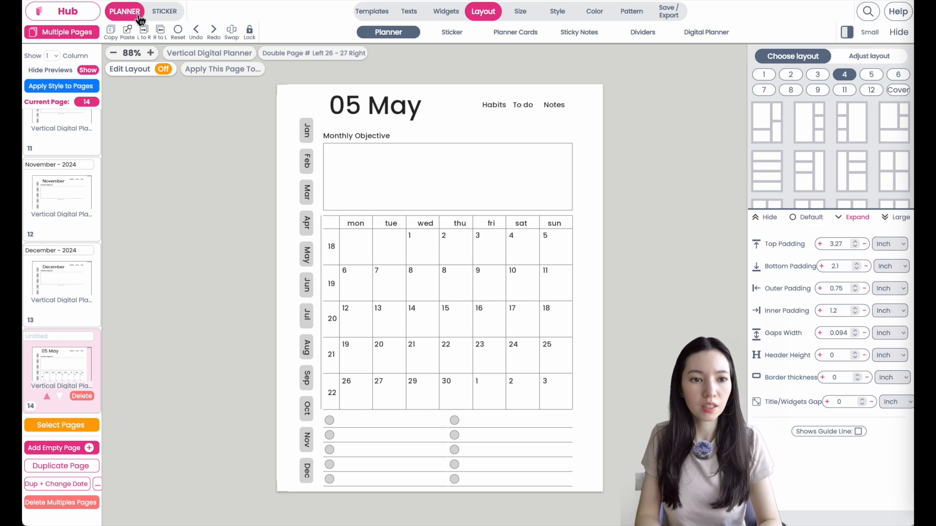
left_click(632, 13)
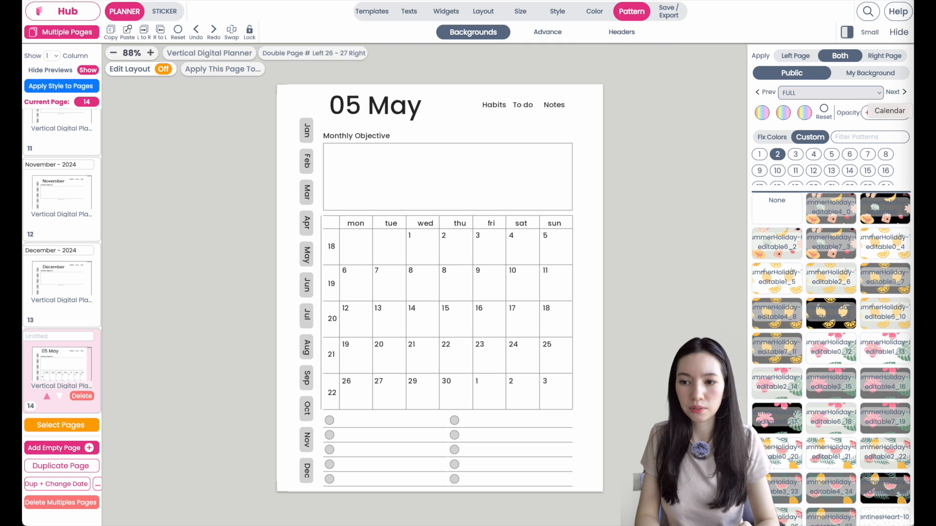
left_click(875, 71)
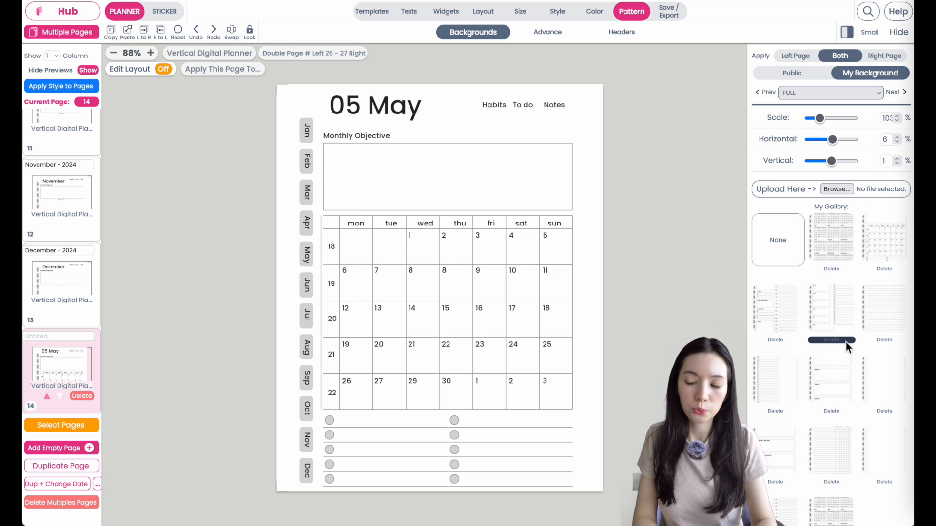
scroll(853, 440, "down", 3)
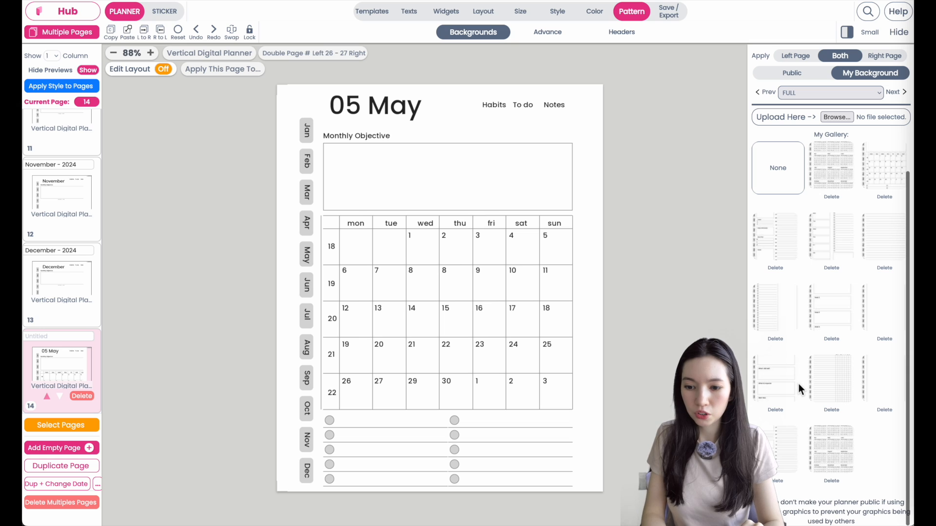
scroll(798, 384, "up", 3)
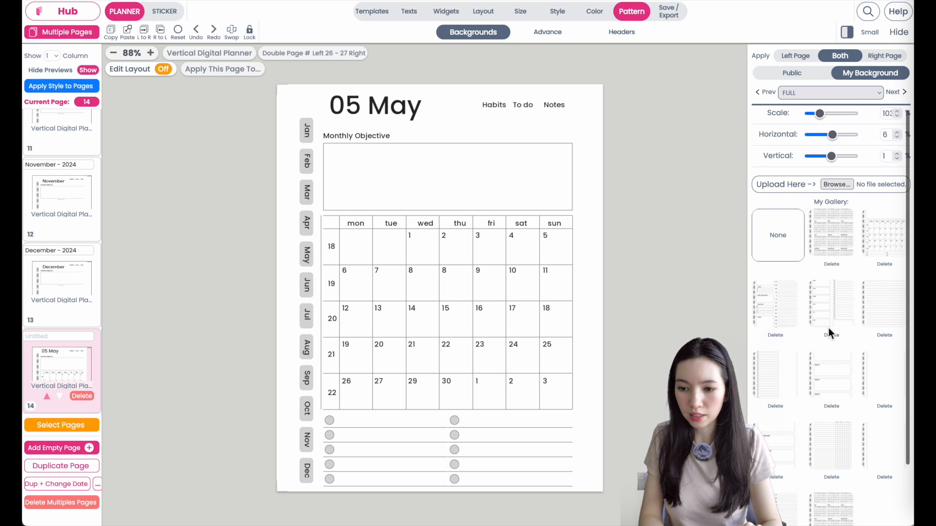
left_click(833, 303)
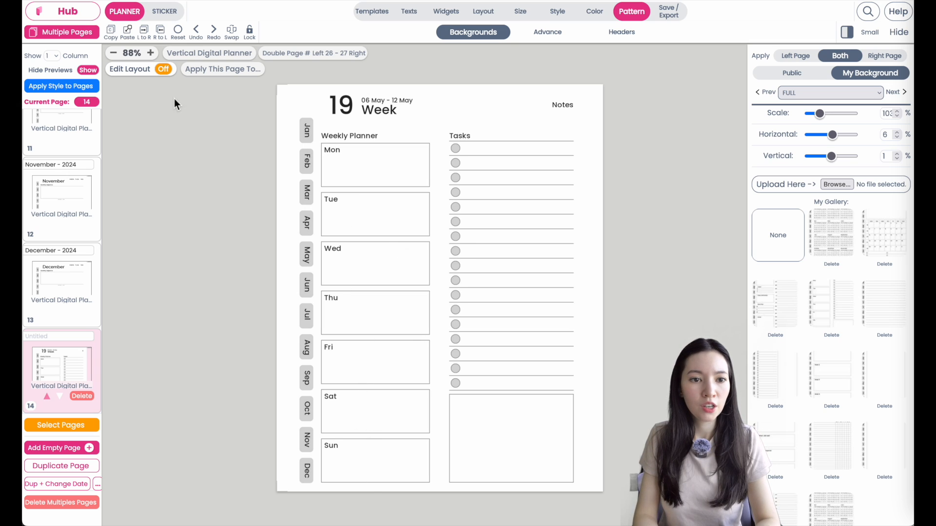
- Add a Dated Widget sticker to the weekly page, shrink it, and place it beside the Mon label in the Monday box
left_click(166, 11)
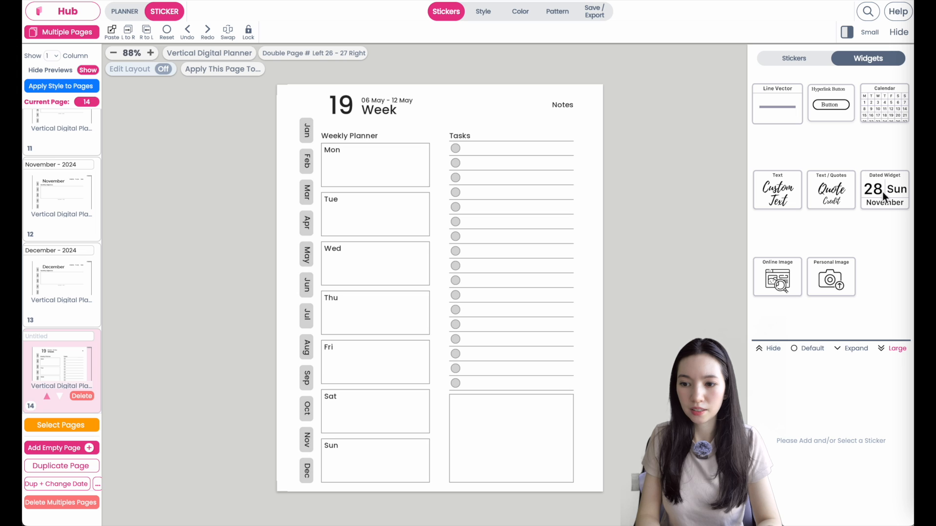
left_click(822, 194)
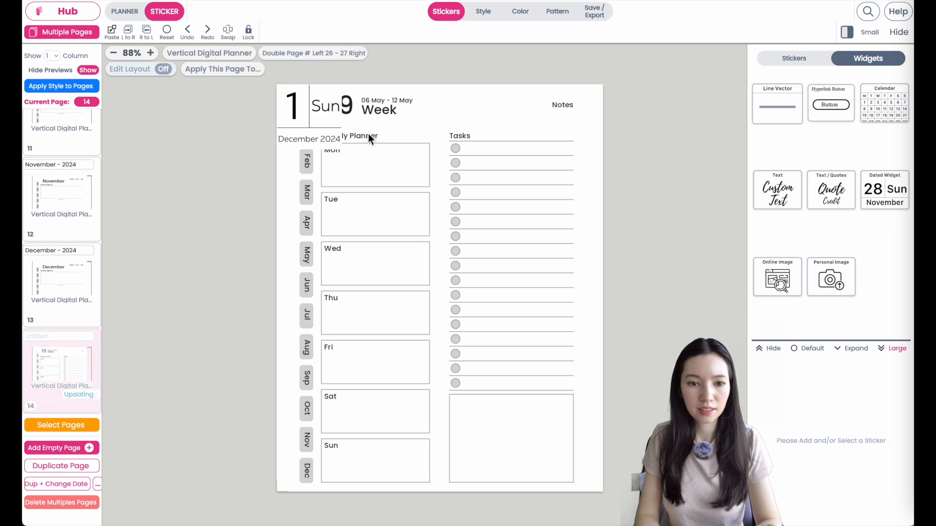
left_click_drag(340, 136, 399, 159)
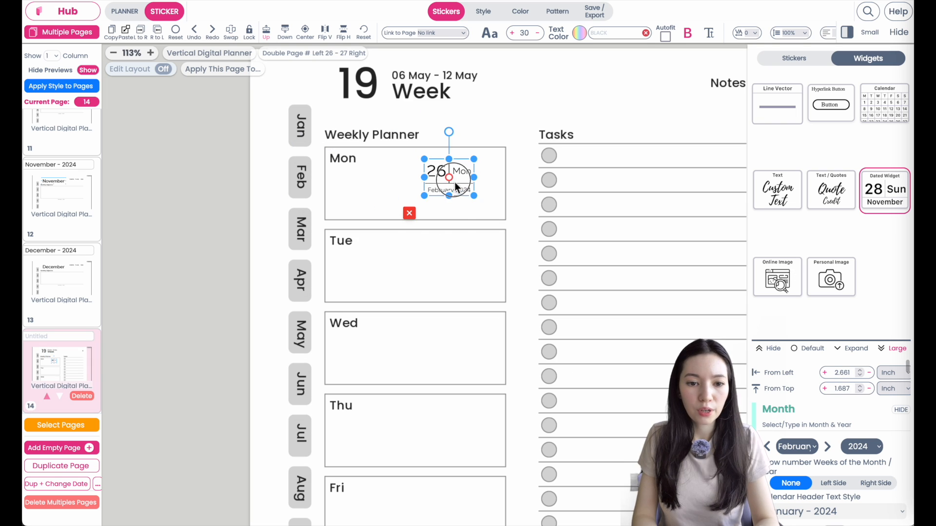
left_click_drag(455, 181, 393, 176)
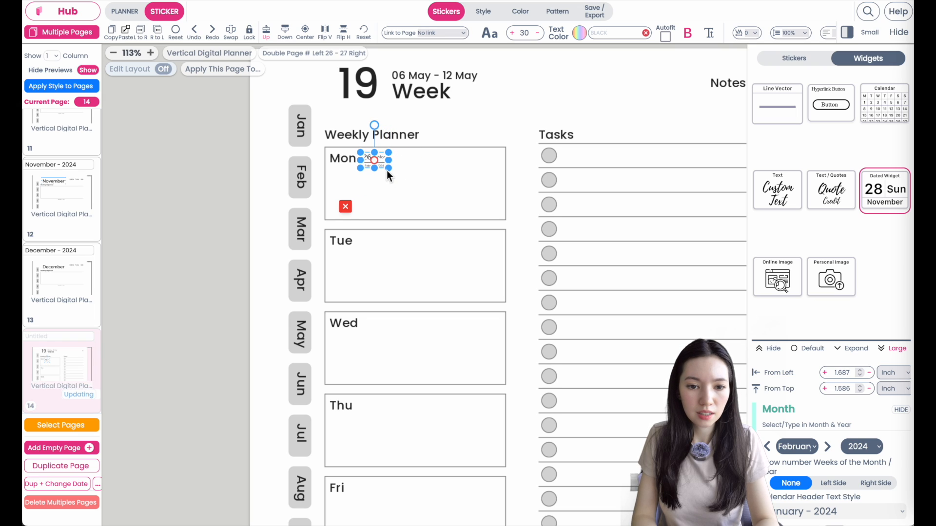
- Examine the dated layout styles available for the Monday date widget
left_click(379, 160)
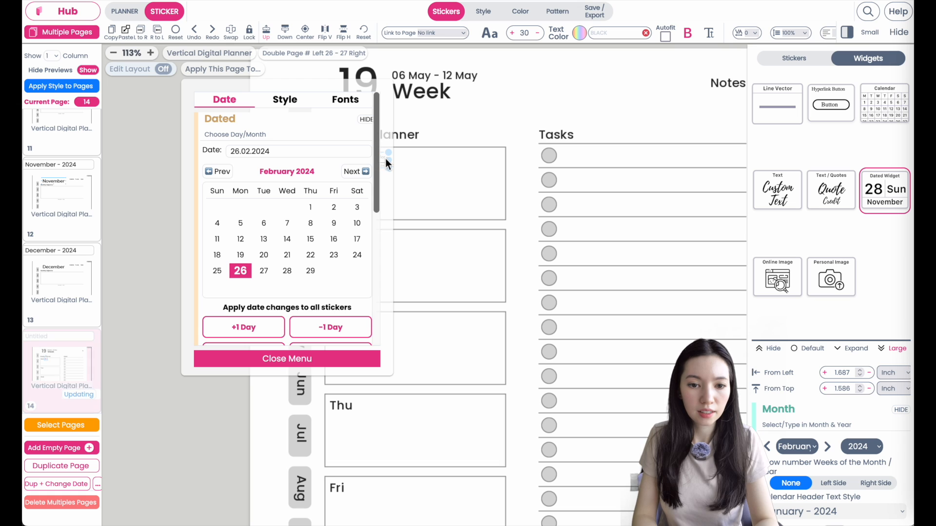
left_click_drag(428, 255, 681, 151)
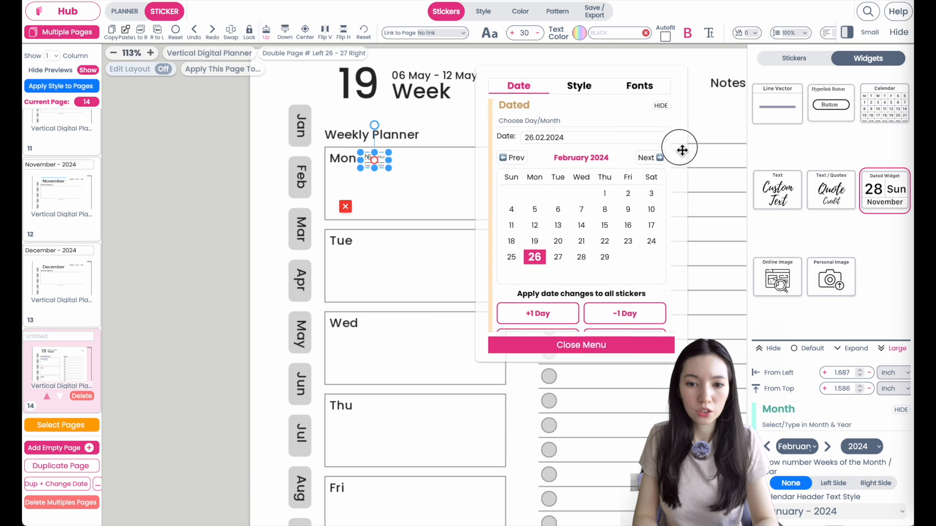
left_click(587, 103)
scroll(654, 253, "down", 3)
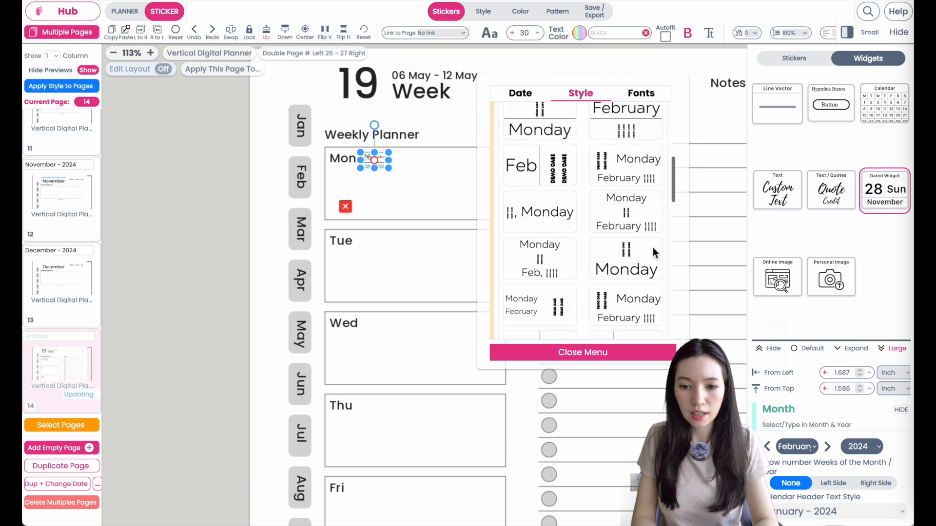
scroll(654, 247, "down", 8)
scroll(653, 247, "up", 15)
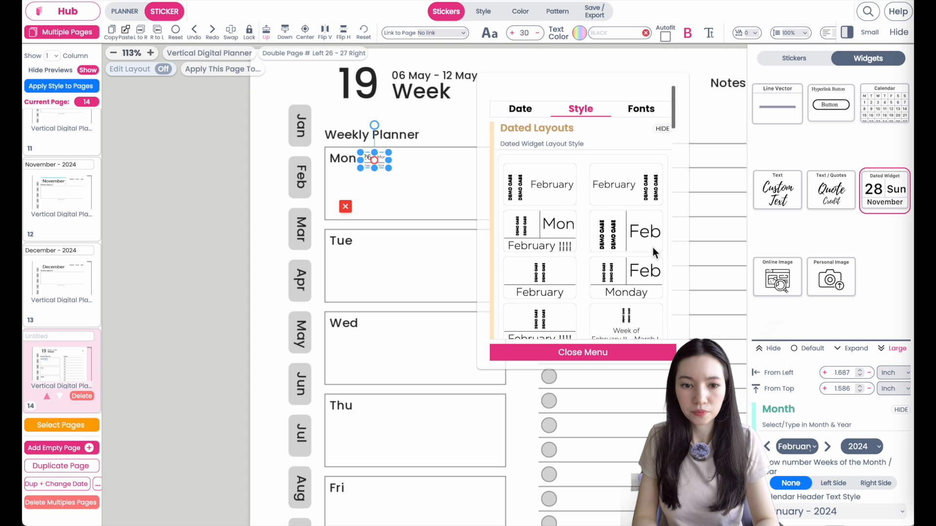
scroll(653, 248, "down", 1)
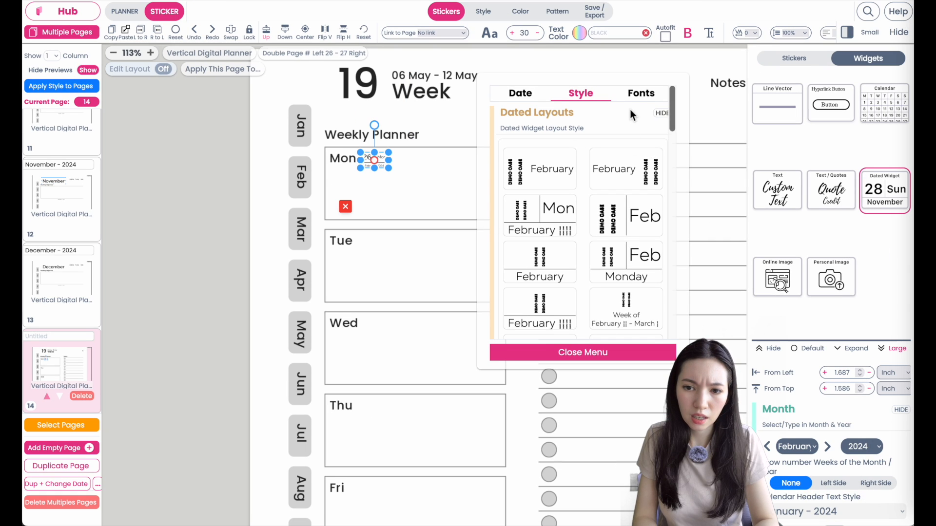
- Set the Monday date widget's font to SignikaNegative-Light
left_click(641, 96)
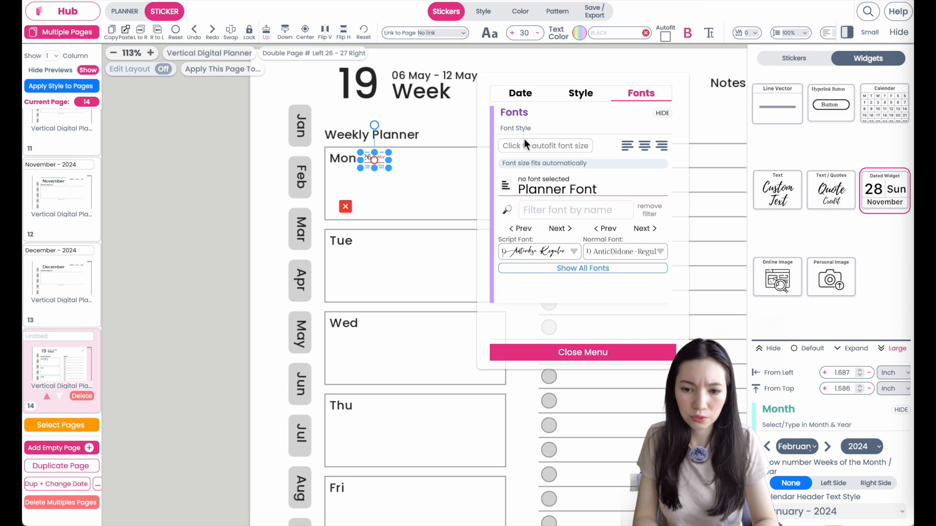
left_click(653, 251)
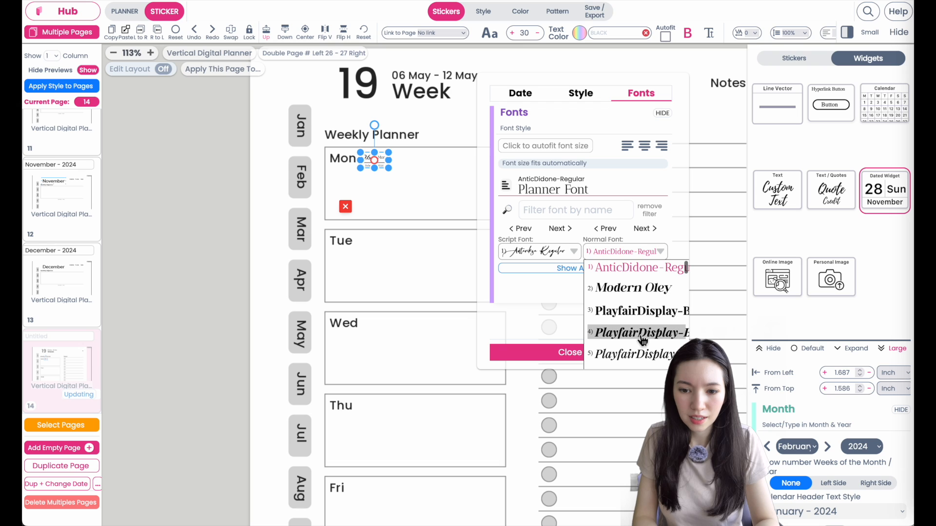
scroll(643, 315, "down", 9)
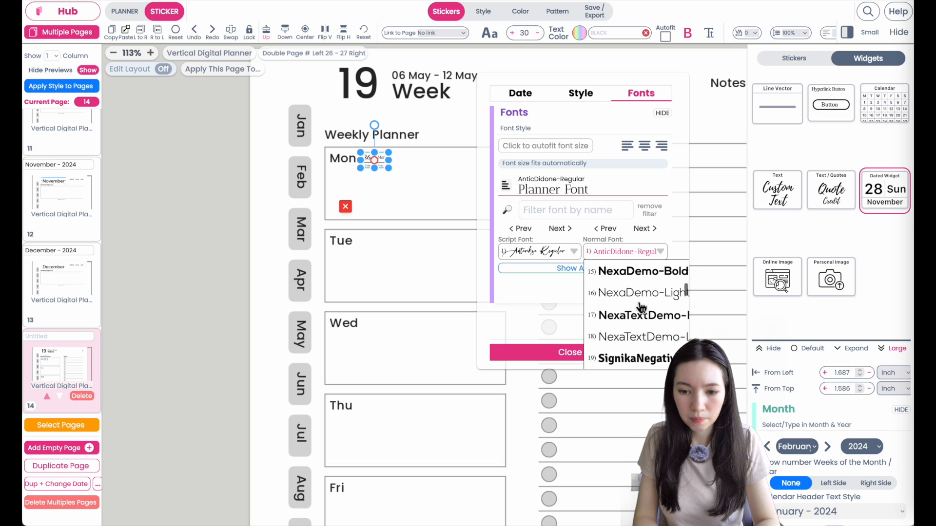
left_click(641, 295)
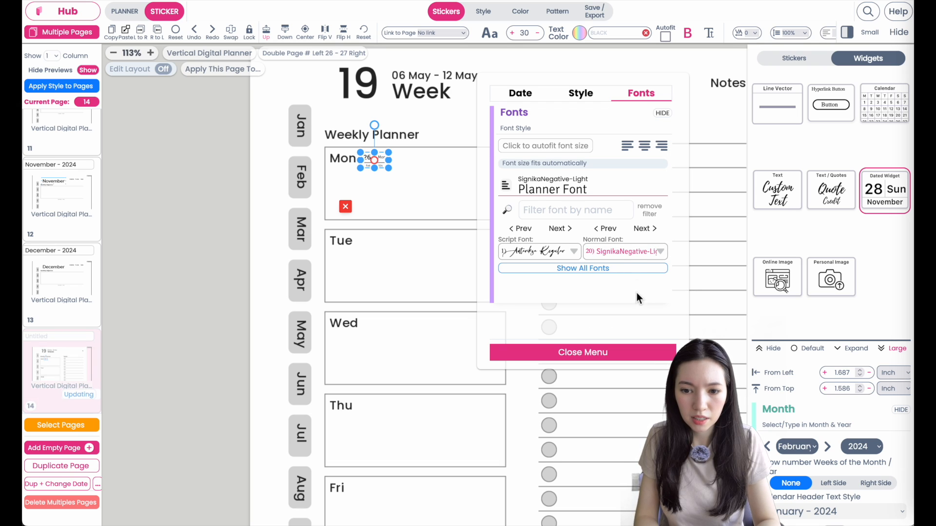
left_click(577, 353)
- Apply the day-number-only layout to the Monday date widget and line the number up with the Mon label
left_click(384, 161)
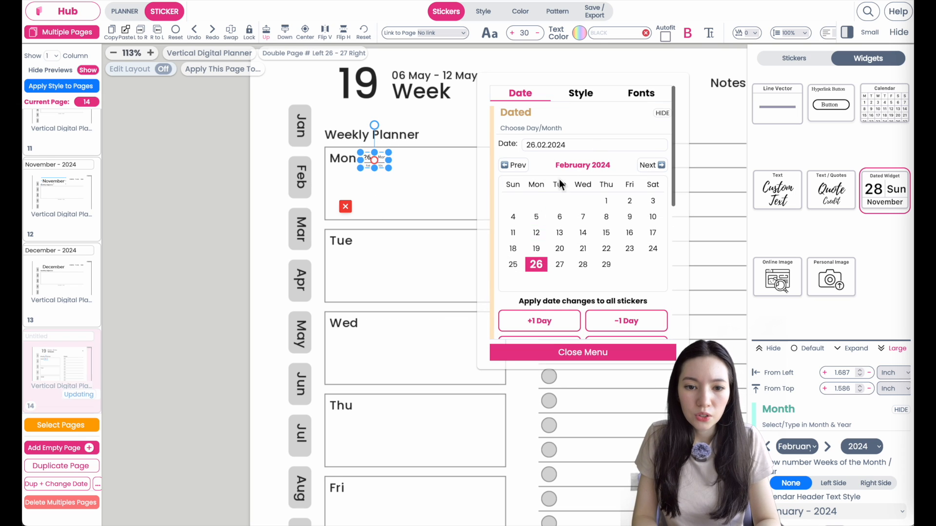
left_click(587, 97)
scroll(399, 158, "up", 5)
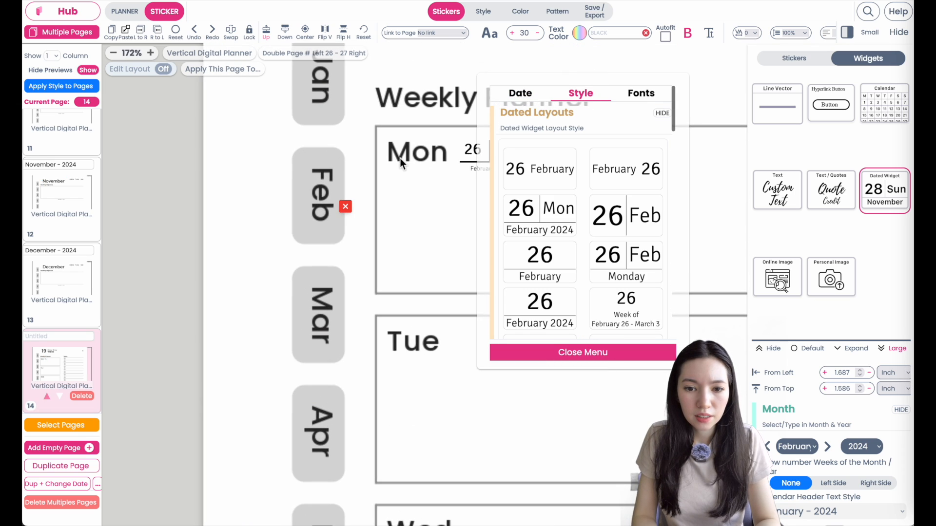
scroll(659, 229, "down", 3)
scroll(659, 229, "down", 5)
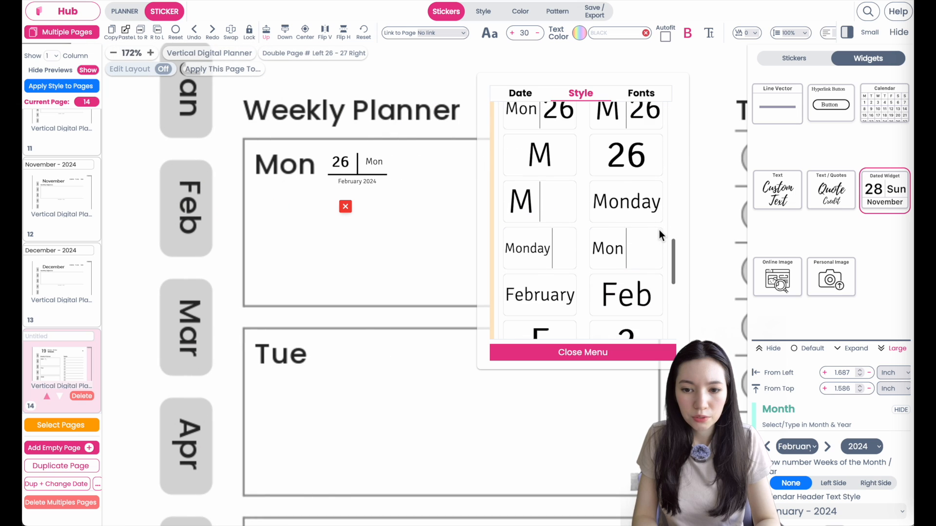
left_click(632, 167)
left_click(352, 170)
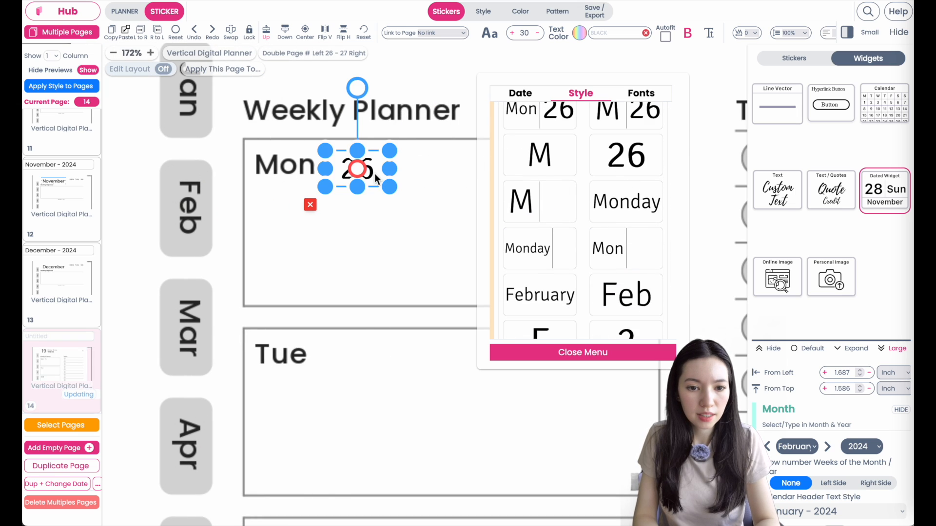
left_click_drag(371, 177, 366, 177)
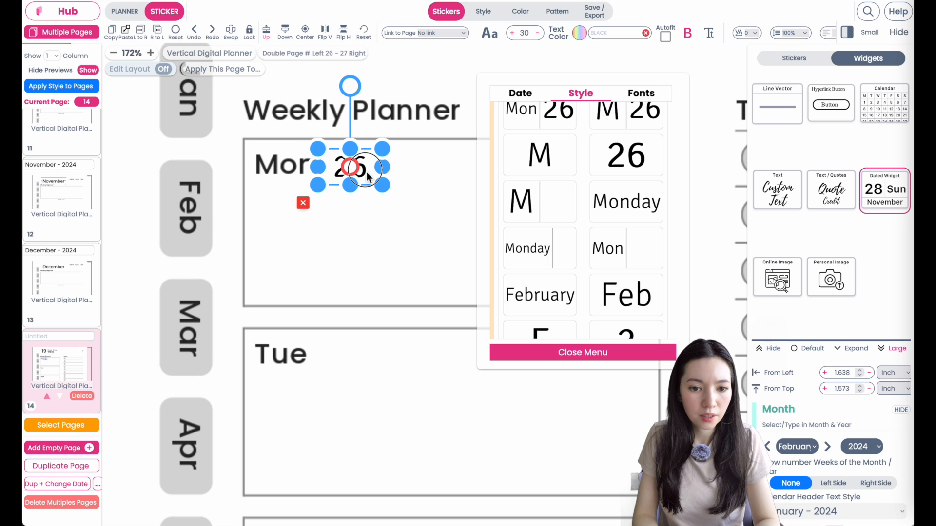
left_click(414, 177)
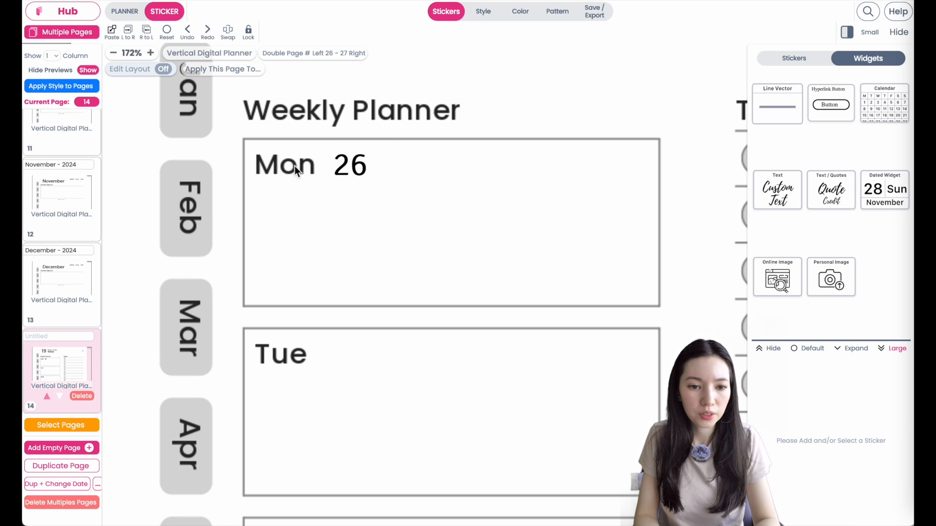
- Nudge the Monday date number closer to the Mon label, about 1.62 inches from the page's left edge
scroll(405, 174, "down", 2)
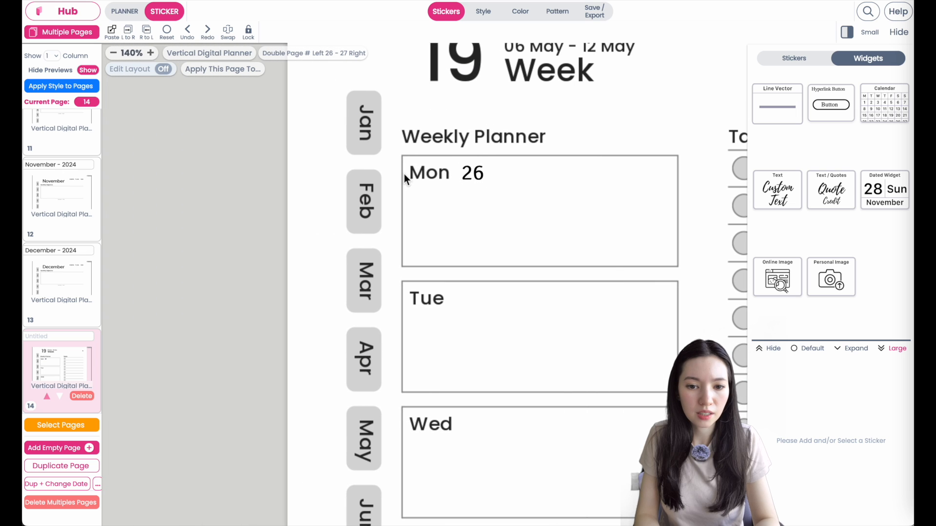
left_click(475, 179)
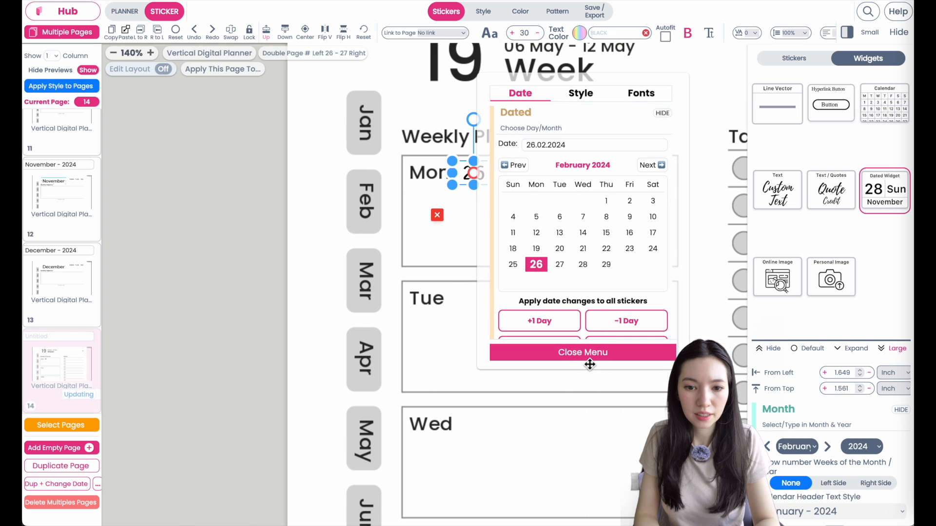
left_click(545, 352)
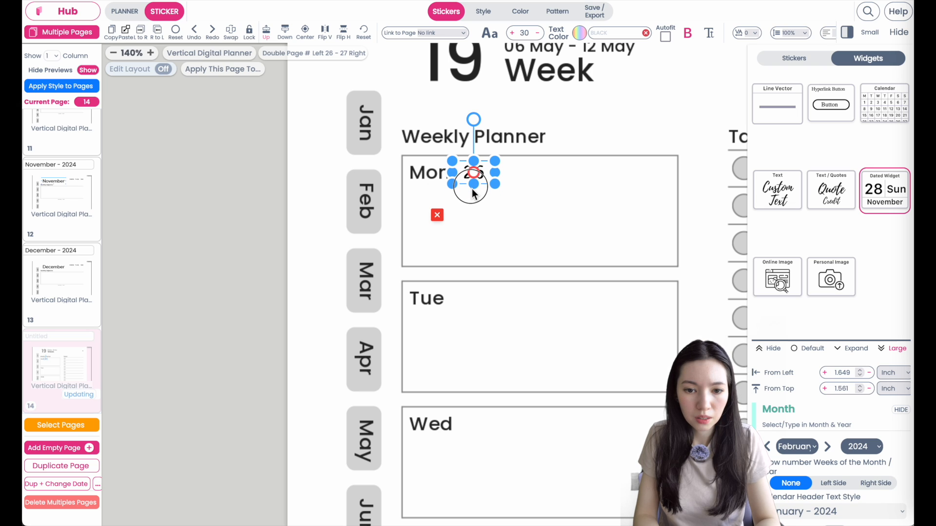
left_click_drag(483, 178, 480, 181)
- Try dark grey as the text color of the Monday date number
left_click(480, 180)
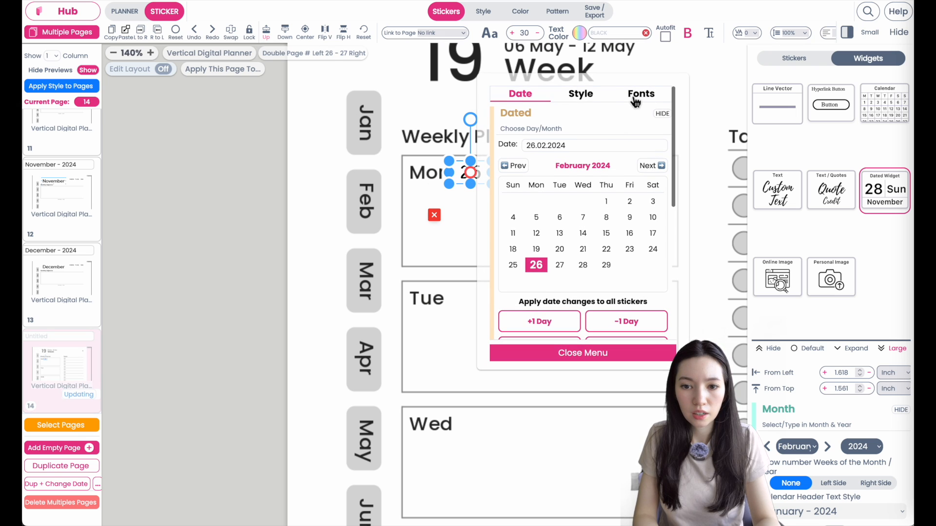
scroll(589, 241, "down", 5)
scroll(589, 239, "up", 1)
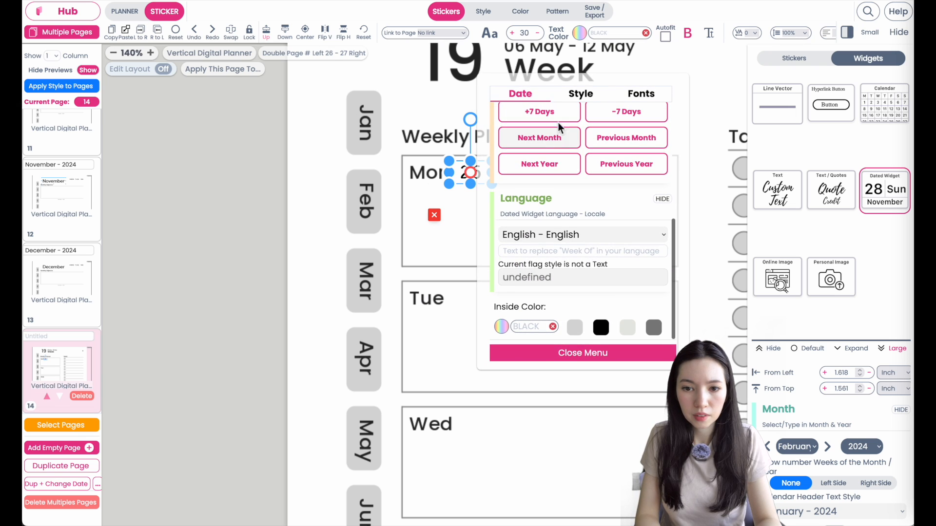
left_click(587, 100)
scroll(605, 213, "down", 5)
scroll(585, 229, "up", 1)
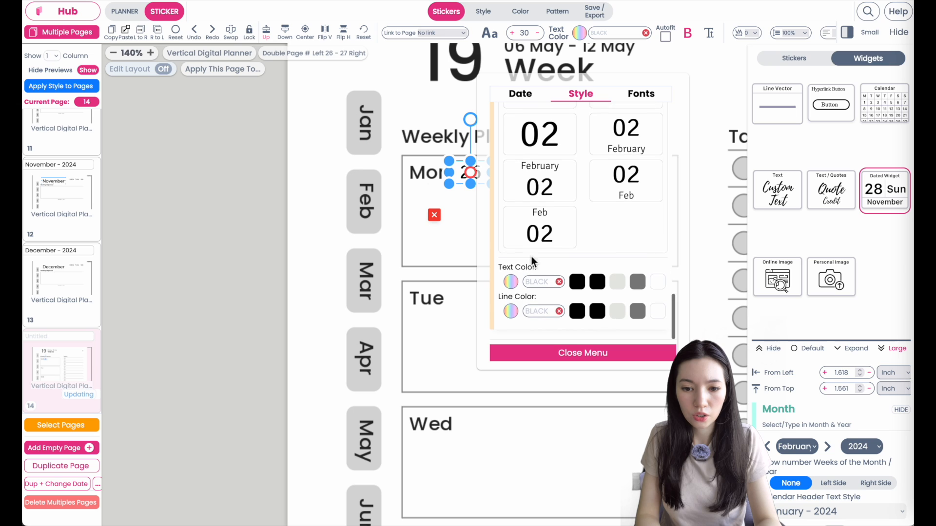
left_click(638, 284)
left_click_drag(487, 259, 535, 251)
left_click(490, 215)
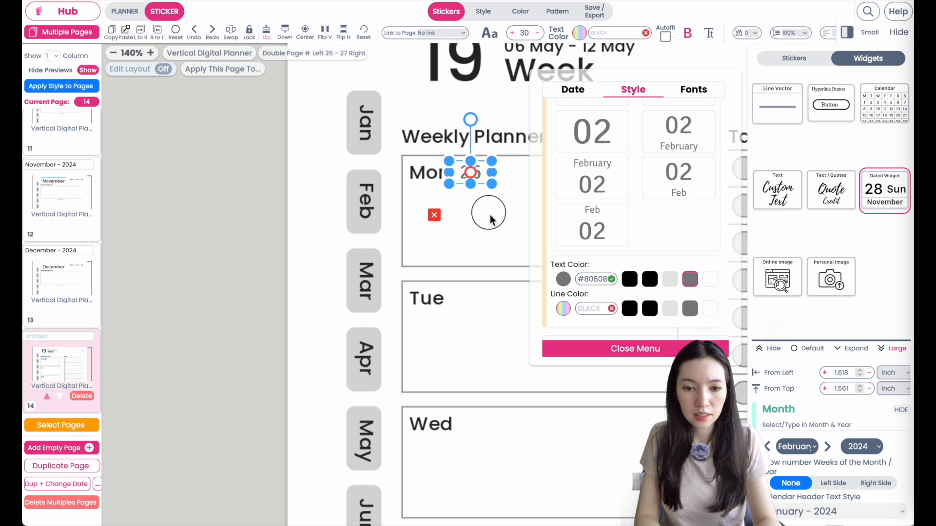
- Set the Monday date number's text color to black
left_click(471, 172)
scroll(683, 314, "down", 5)
scroll(629, 126, "up", 1)
left_click(633, 90)
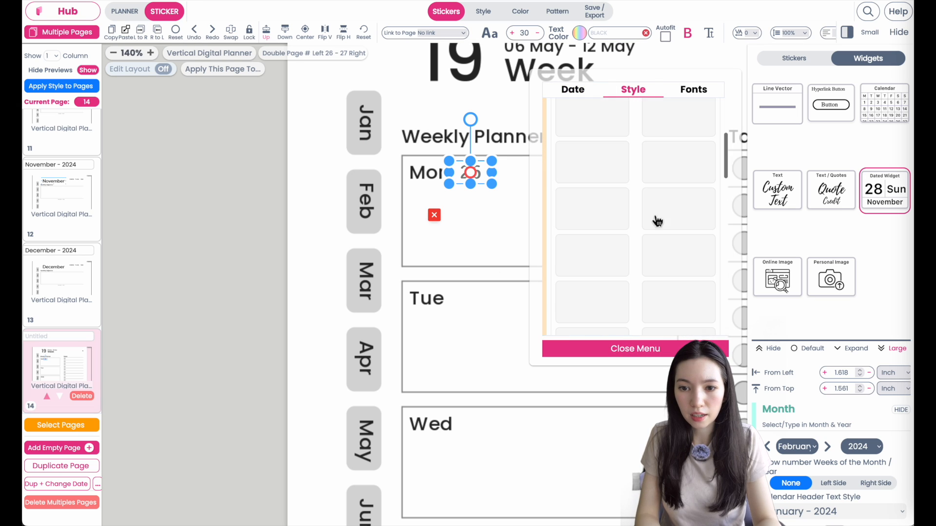
left_click(630, 282)
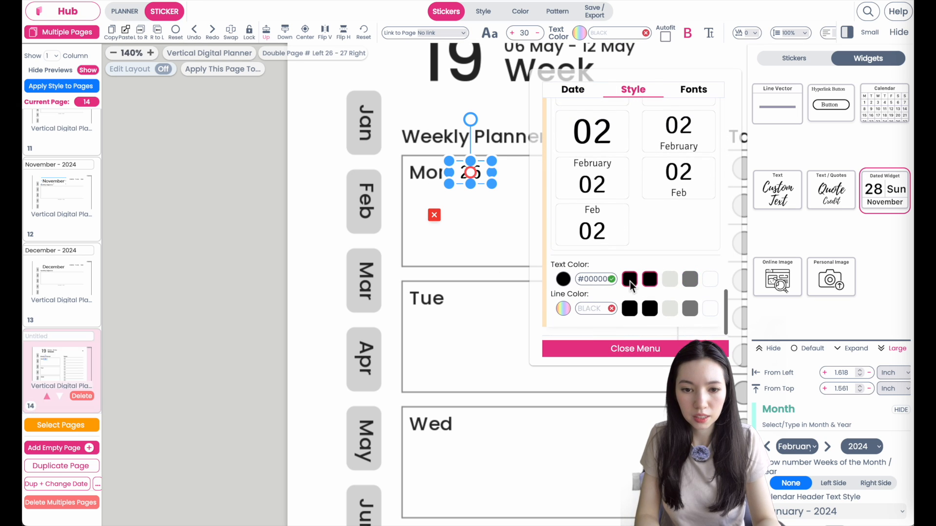
left_click(460, 235)
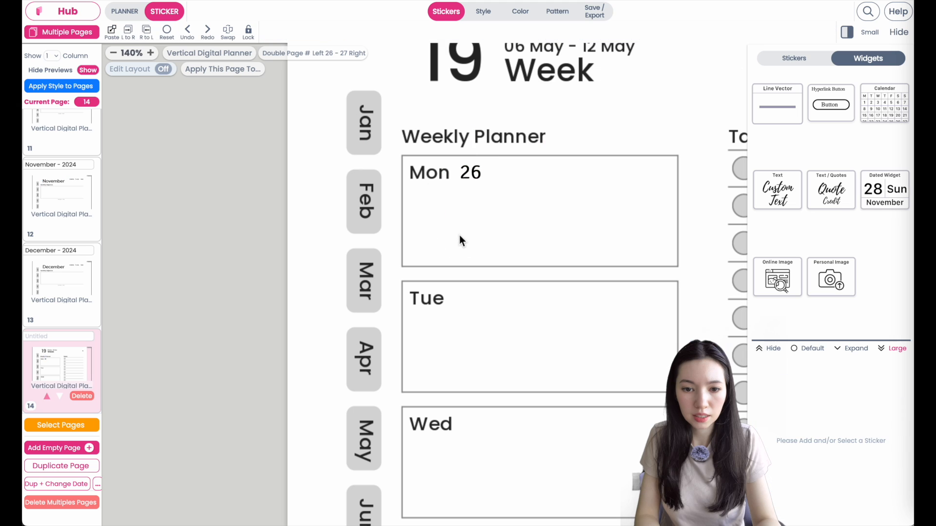
- Shift the Monday date number slightly away from the Mon label, about 1.64 inches from the page's left edge
left_click(476, 180)
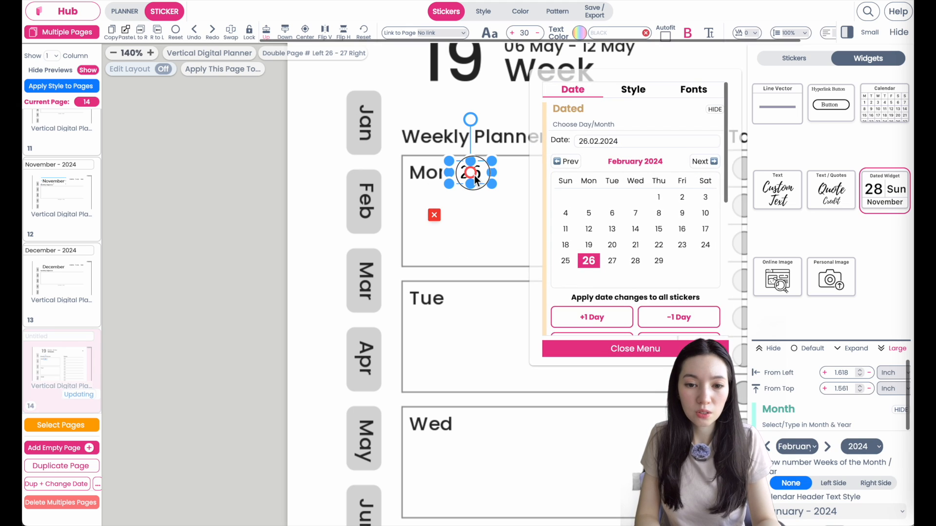
left_click_drag(450, 174, 475, 180)
left_click(480, 201)
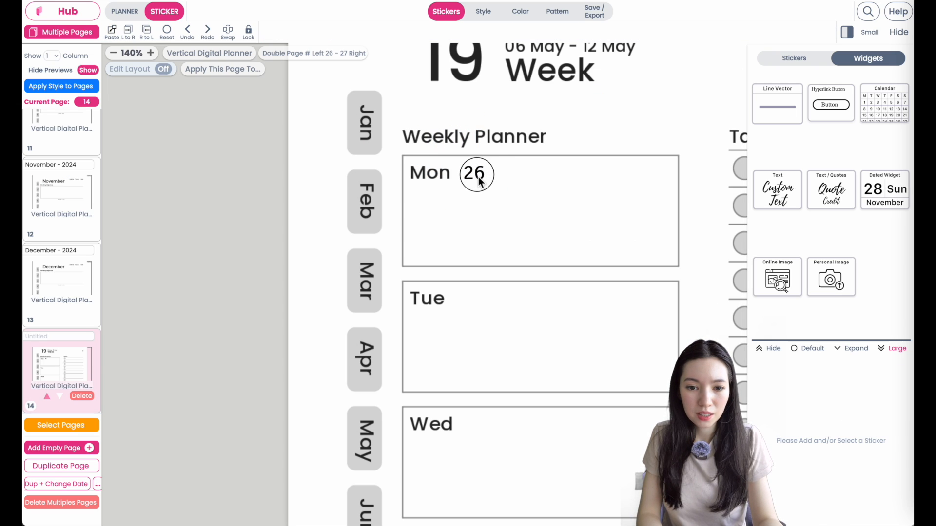
- Copy and paste the Monday date number, placing the copy beside the Tue label in the Tuesday box
left_click(477, 179)
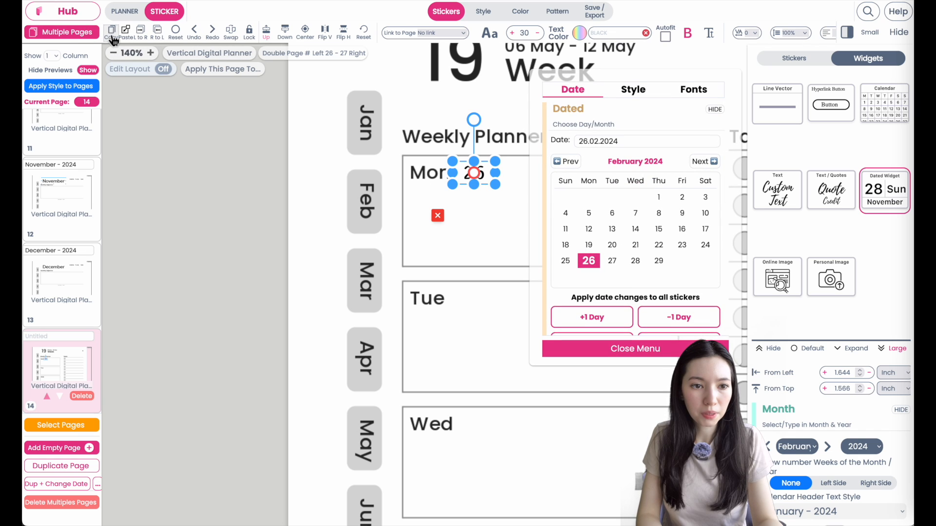
left_click(130, 39)
left_click(450, 212)
left_click_drag(487, 182, 480, 287)
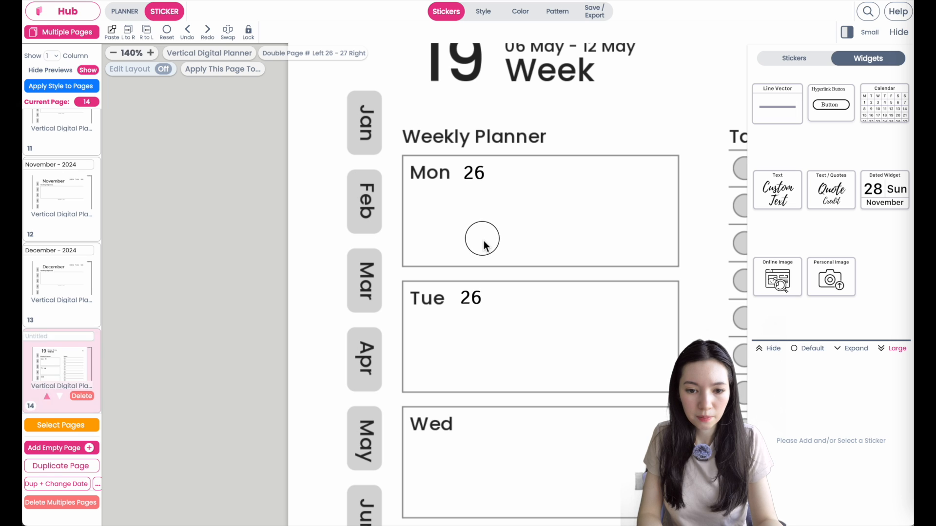
scroll(483, 241, "down", 1)
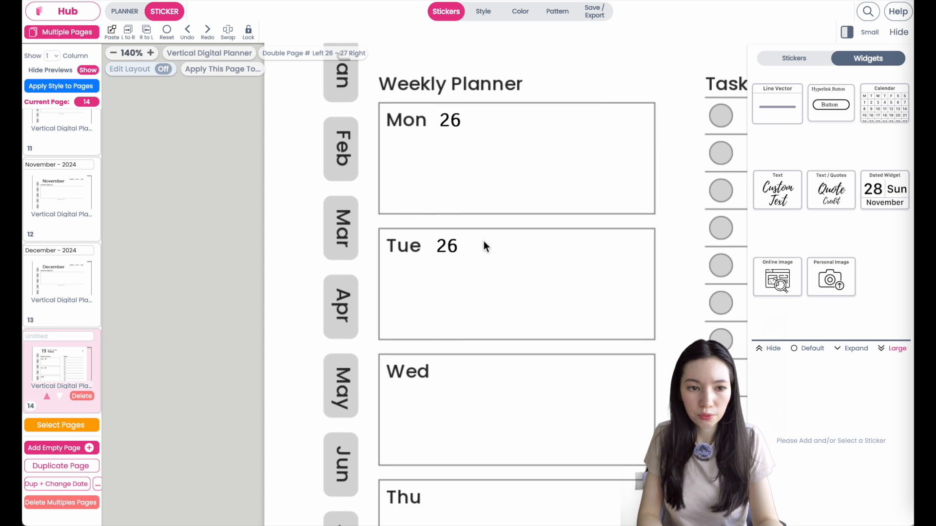
- Set the Tuesday date number 1.644 inches from the page's left edge so it aligns with the Monday number
left_click(449, 126)
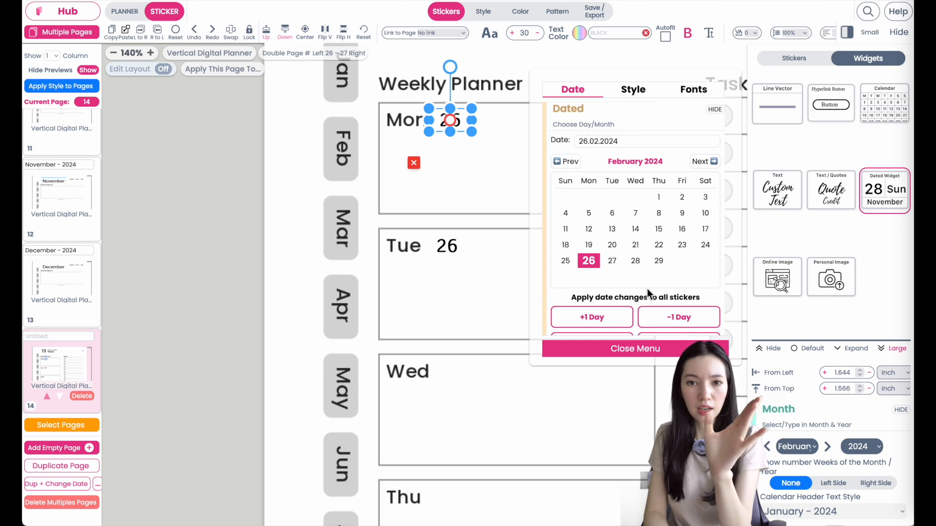
double_click(850, 373)
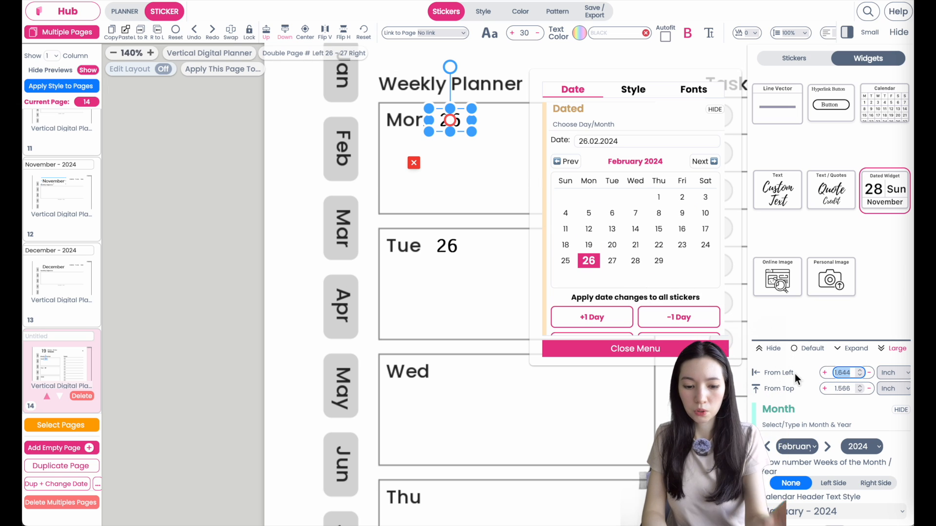
left_click(458, 257)
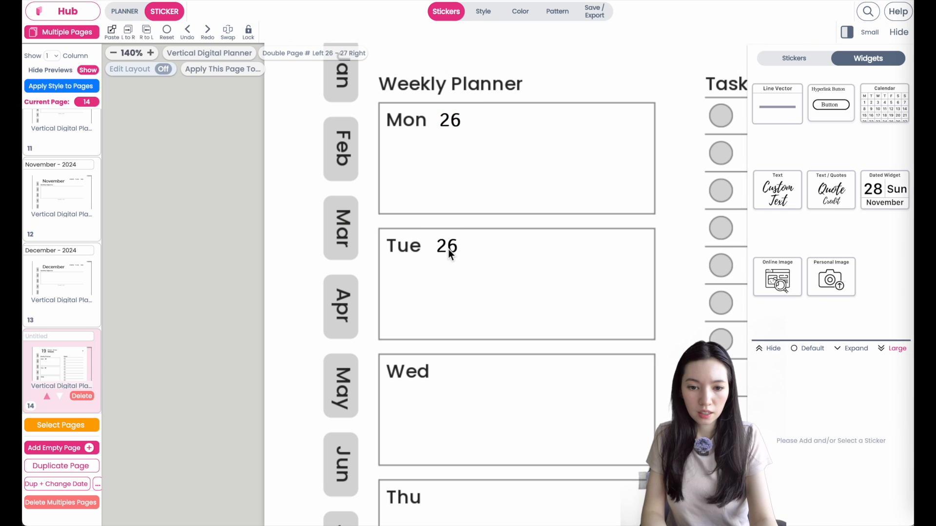
left_click(448, 249)
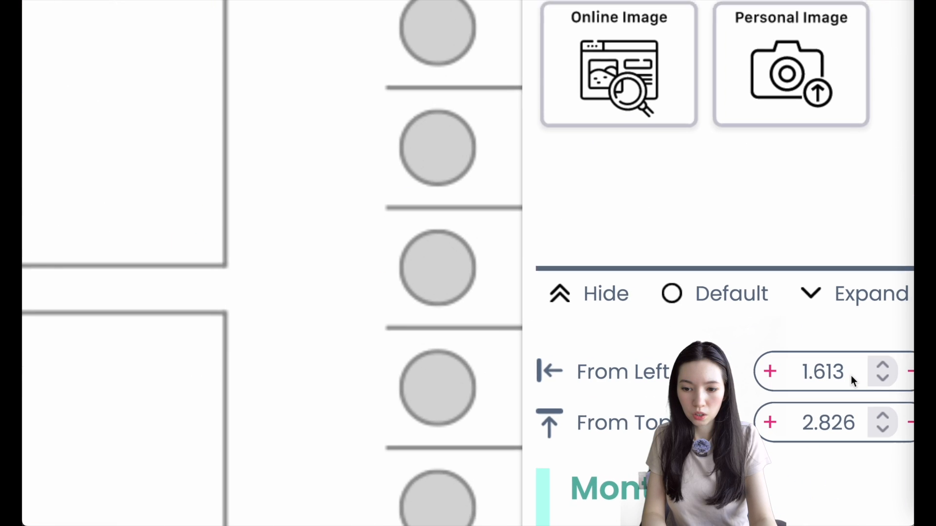
left_click(852, 378)
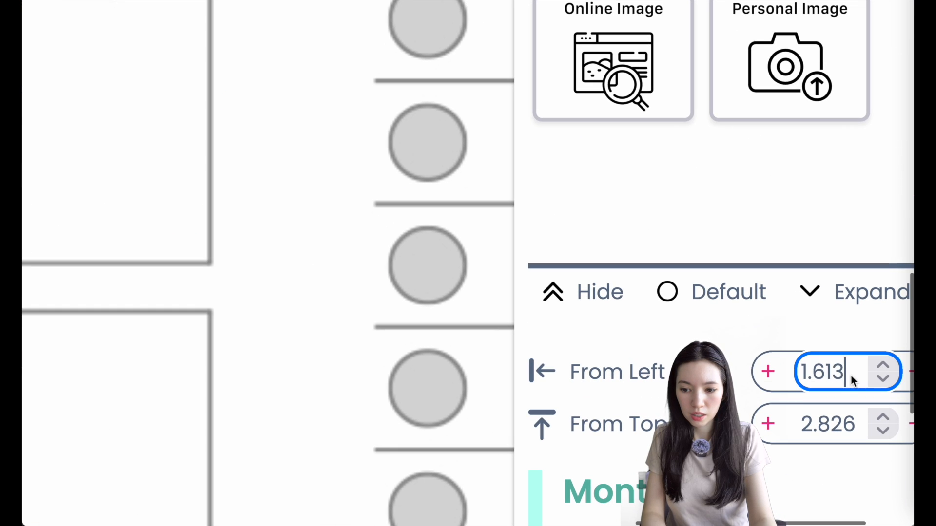
double_click(851, 378)
type("1.644")
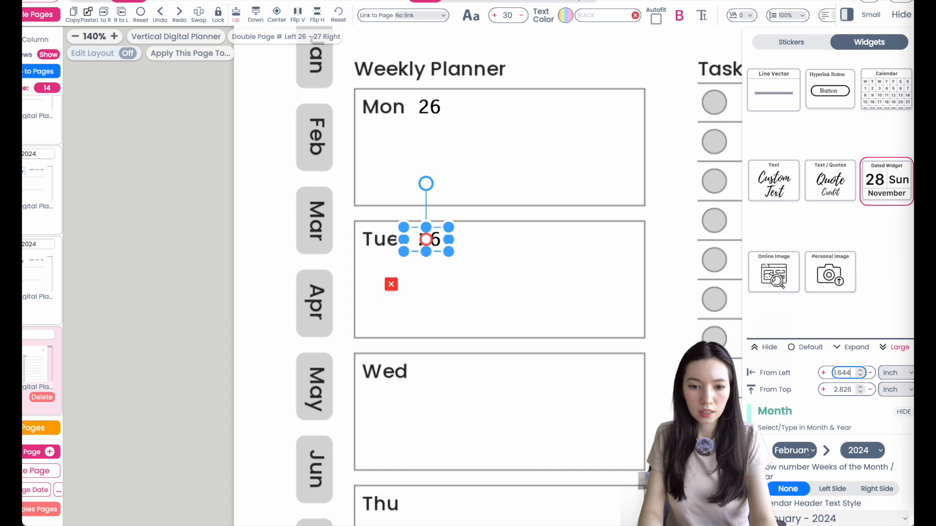
left_click(426, 154)
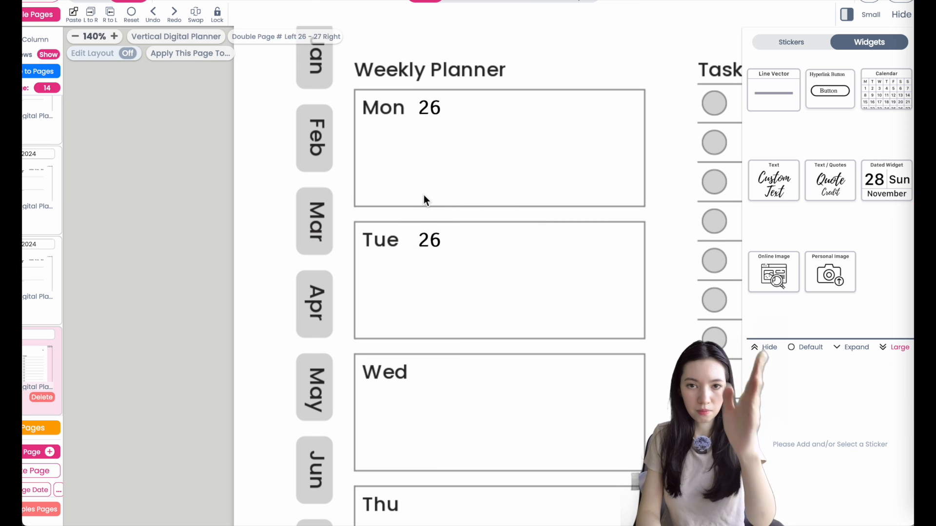
- Copy and paste the Tuesday date number, placing the copy beside the Wed label in the Wednesday box
left_click(430, 239)
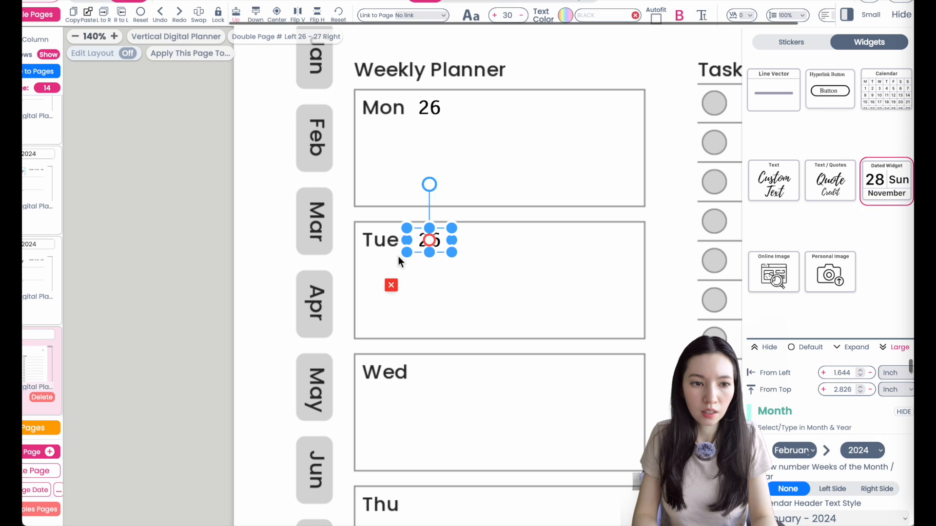
left_click(89, 14)
left_click(473, 300)
left_click_drag(440, 261, 431, 382)
- Paste another copy of the date number and place it beside the Thu label in the Thursday box
left_click(74, 15)
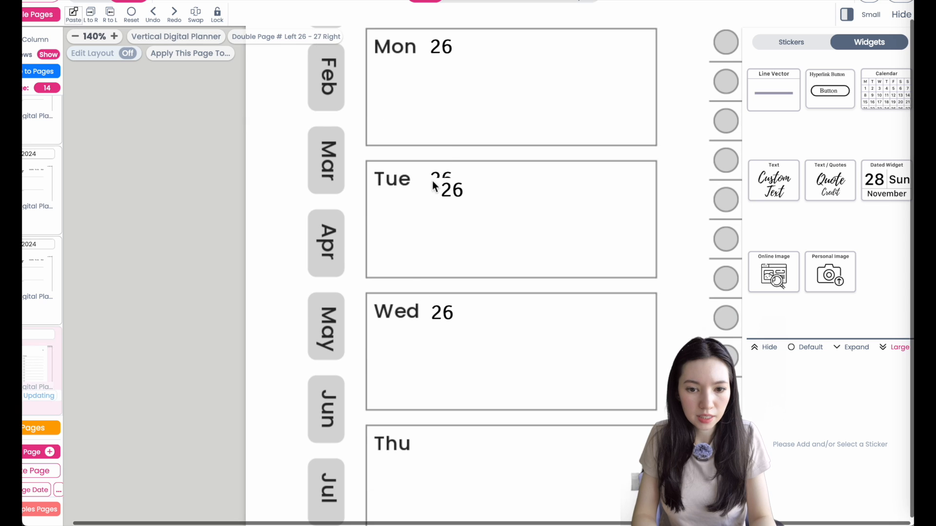
left_click(463, 203)
left_click_drag(452, 190, 440, 440)
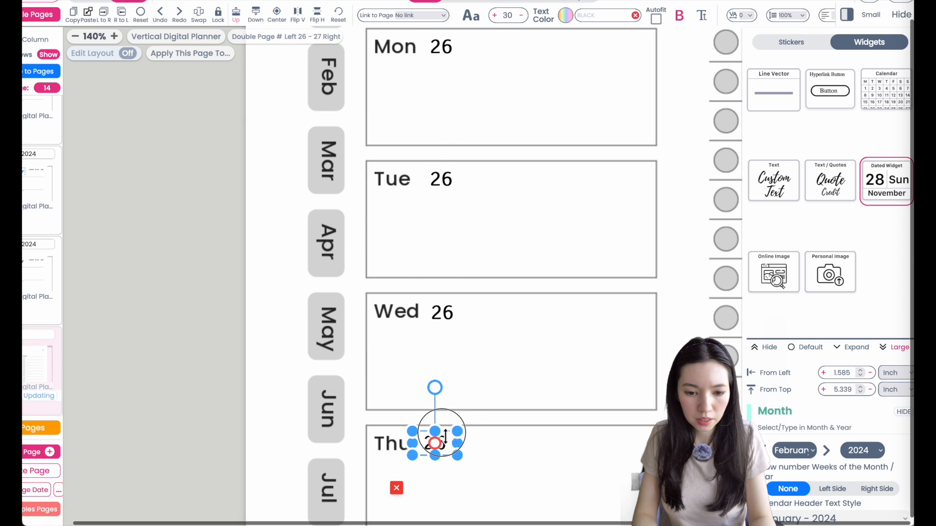
- Set the Thursday date number 1.644 inches from the page's left edge and nudge it down slightly
left_click(493, 381)
scroll(493, 380, "down", 3)
left_click(441, 295)
left_click(841, 374)
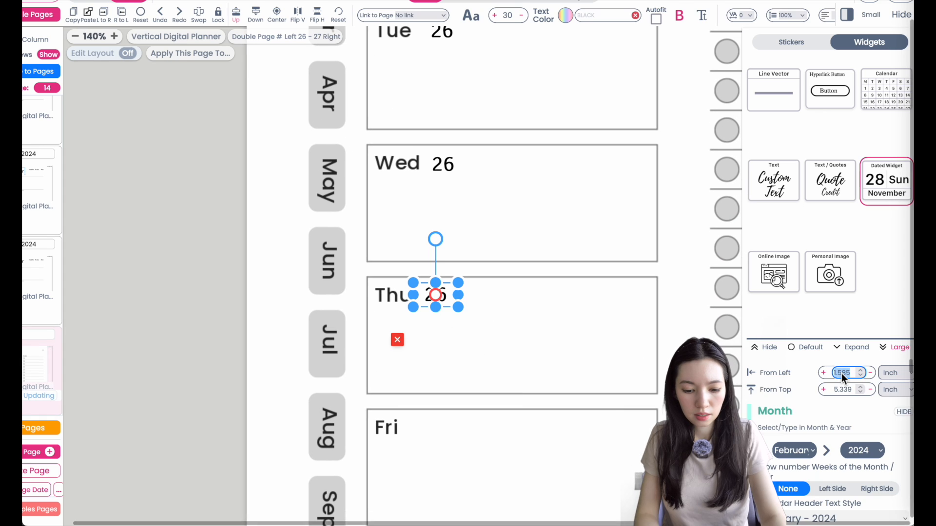
left_click(585, 361)
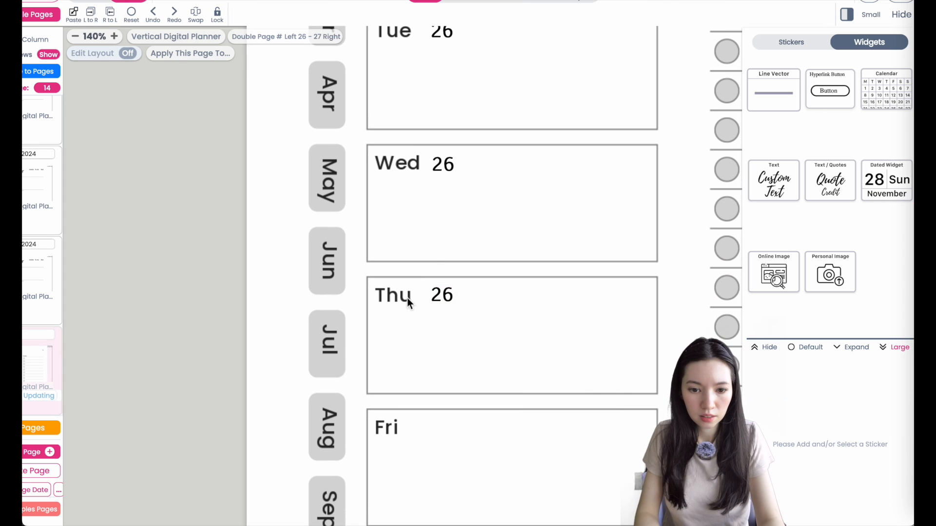
left_click(445, 303)
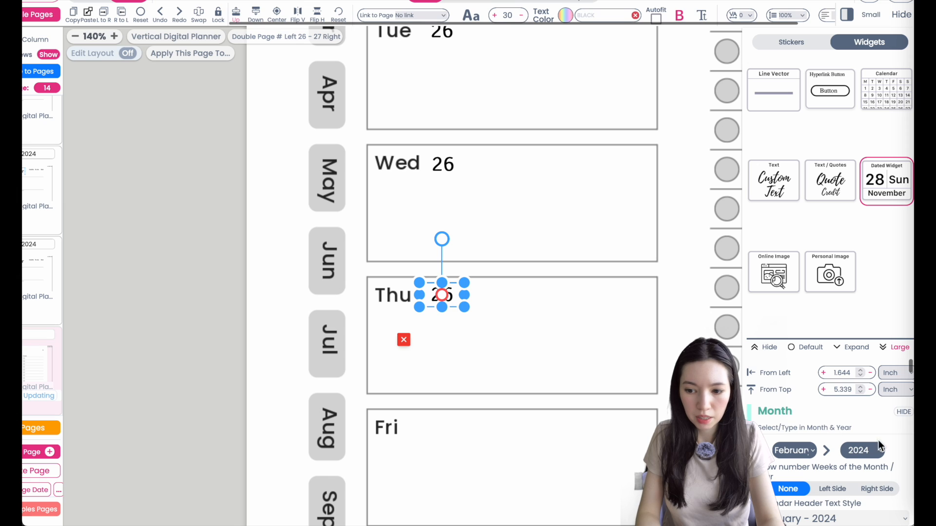
left_click(861, 387)
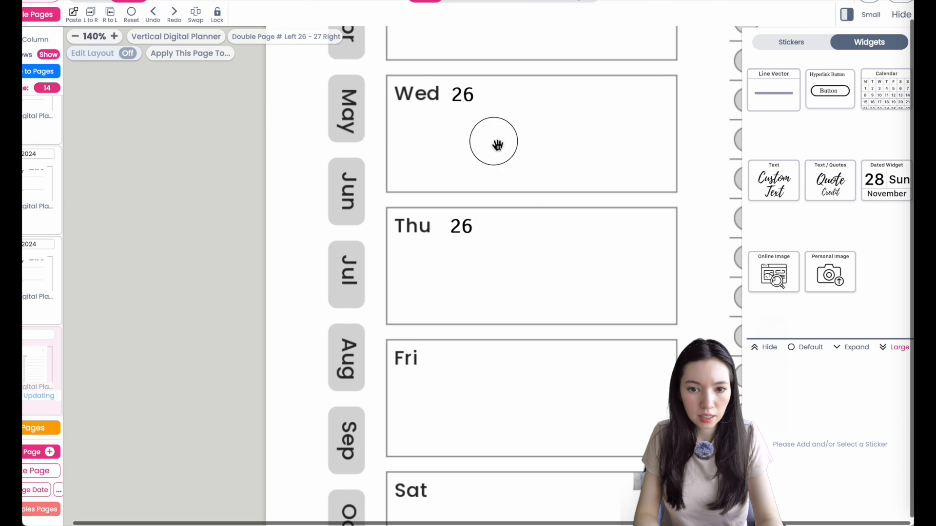
- Place a copy of the date number beside the Fri label and set it 1.644 inches from the left edge
scroll(496, 145, "up", 3)
left_click_drag(450, 133, 435, 418)
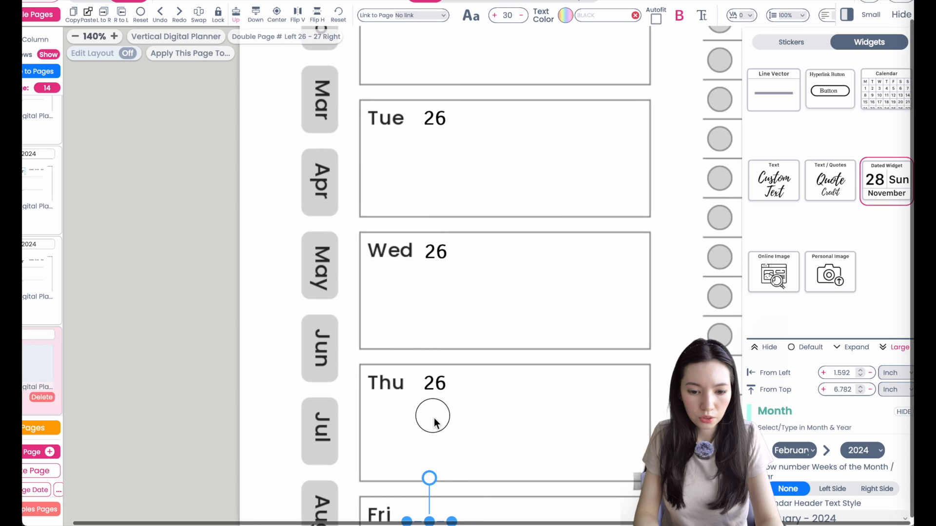
scroll(433, 422, "down", 5)
left_click(467, 194)
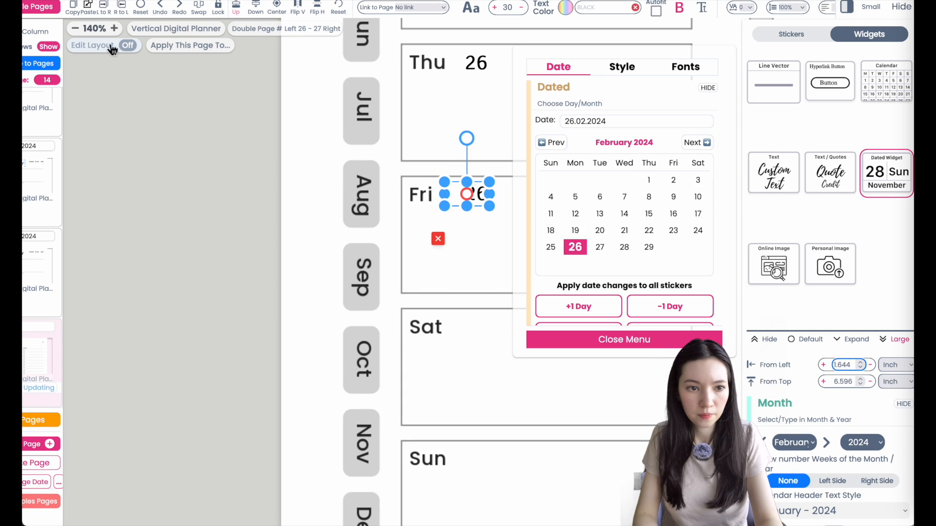
- Paste two more copies of the date number, placing them beside the Sat and Sun labels
left_click_drag(473, 196, 480, 454)
key("super+v")
key("super+v")
left_click(475, 325)
scroll(480, 331, "down", 3)
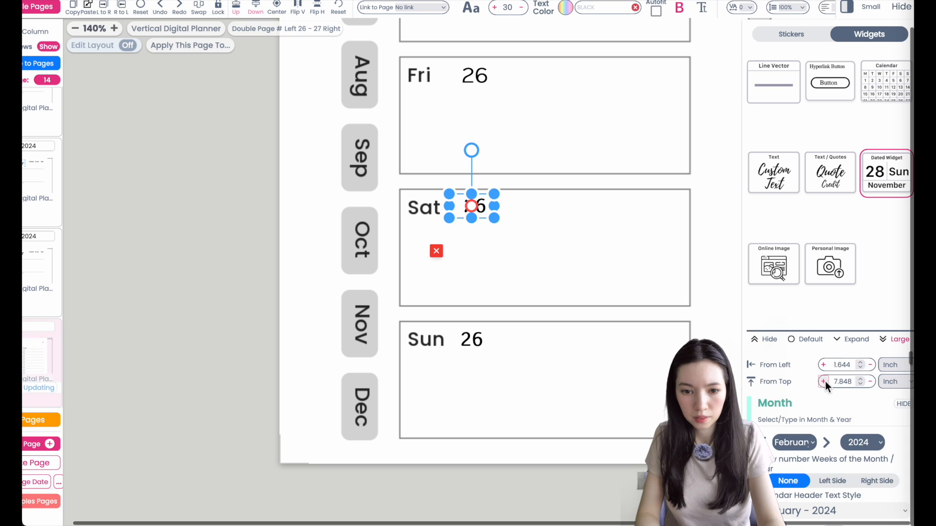
- Position the Saturday date number 1.644 inches from the left and about 7.868 inches from the top of the page
left_click(823, 381)
left_click(551, 246)
scroll(551, 246, "up", 5)
left_click(475, 186)
left_click(476, 319)
left_click(475, 450)
scroll(475, 450, "down", 2)
left_click(847, 365)
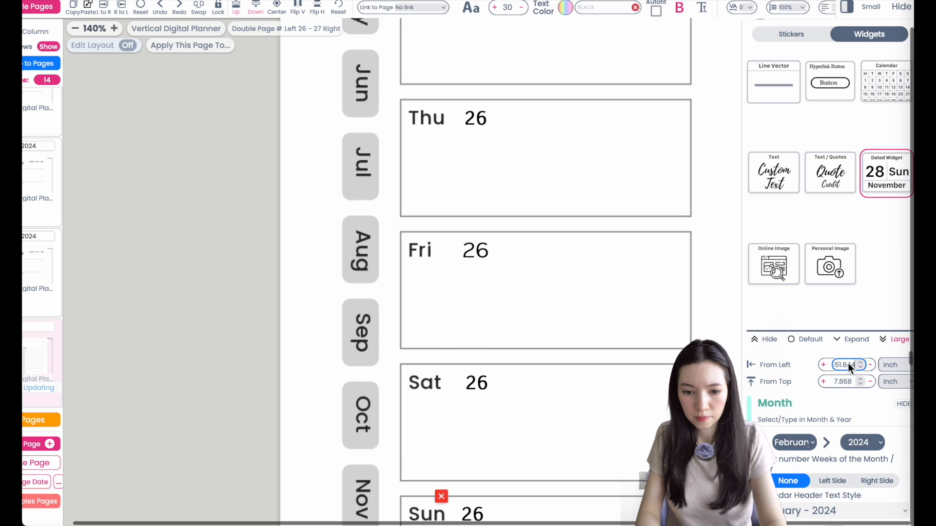
key("BackSpace")
scroll(525, 503, "down", 5)
scroll(525, 503, "up", 10)
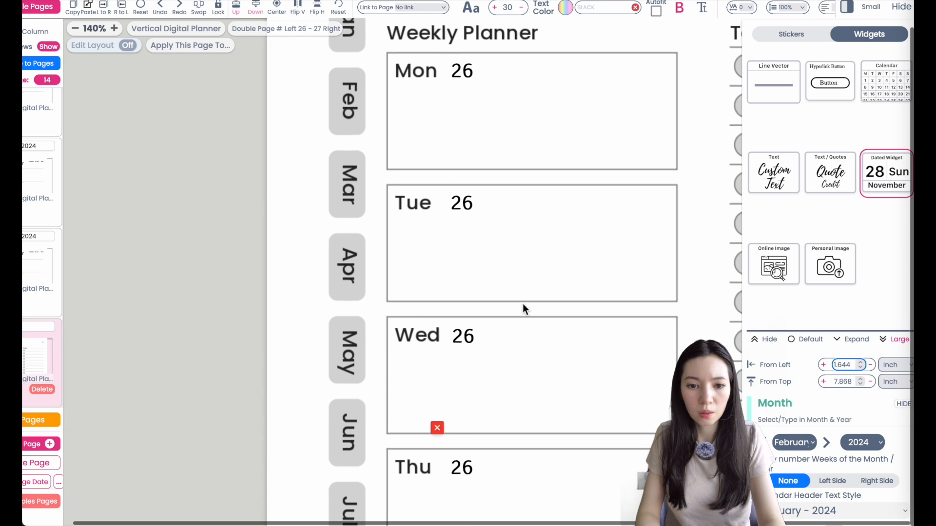
- Set the Monday date number's date to 1 January 2024
scroll(523, 304, "down", 3)
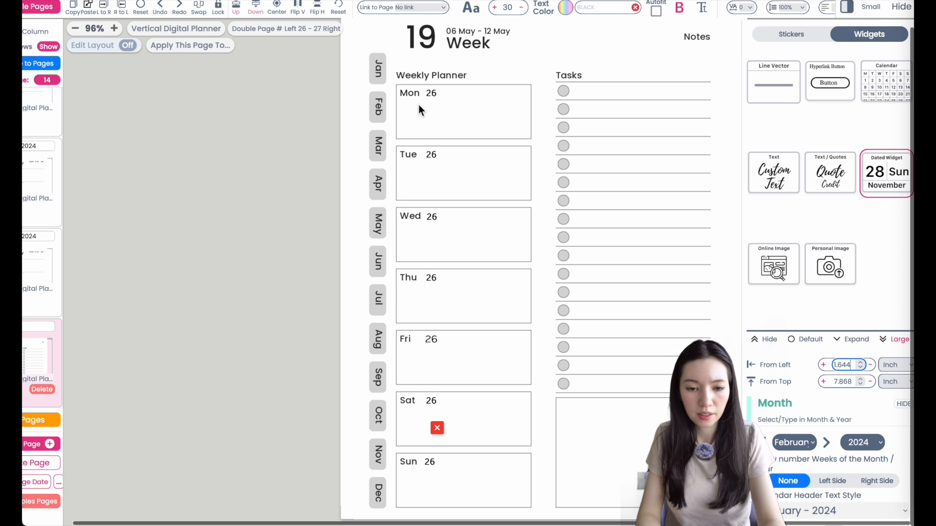
scroll(420, 104, "up", 1)
left_click(432, 121)
left_click(434, 121)
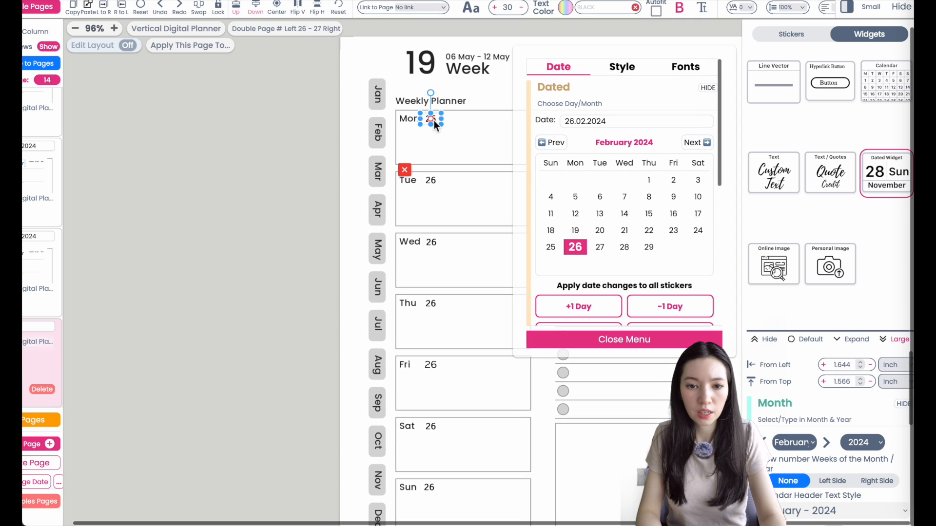
left_click(558, 144)
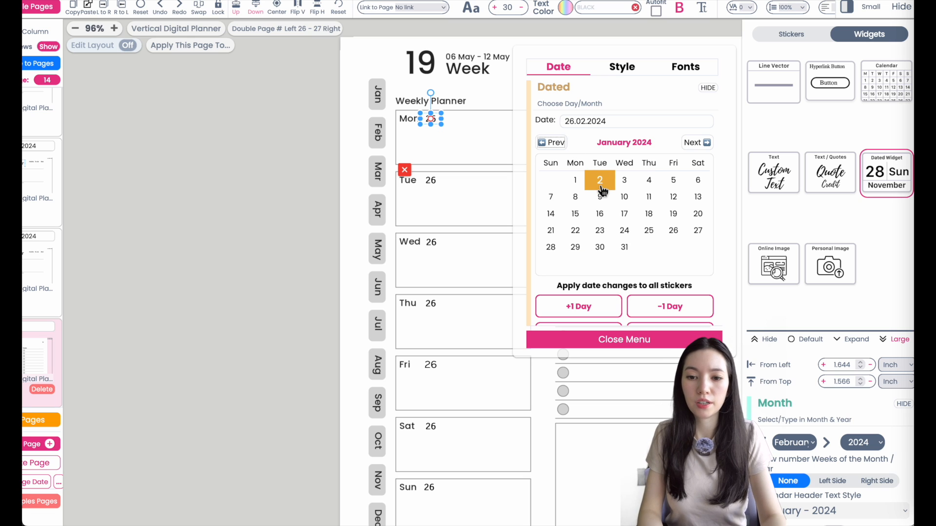
left_click(576, 183)
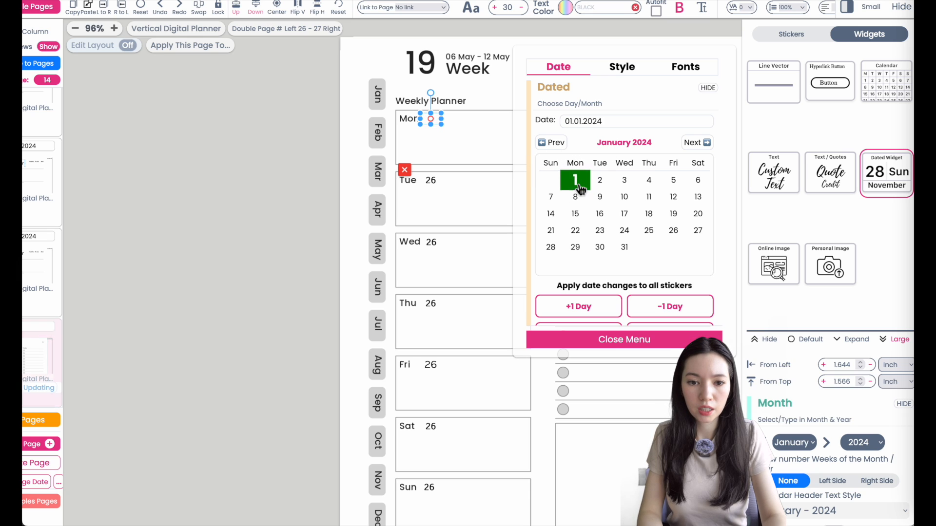
- Set the Tuesday date number's date to 2 January 2024
left_click(429, 184)
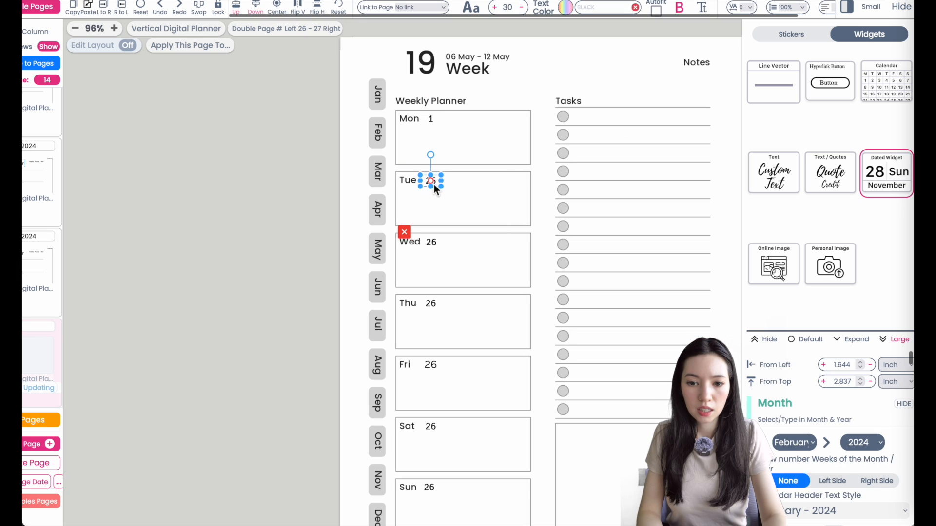
left_click(435, 184)
left_click(546, 144)
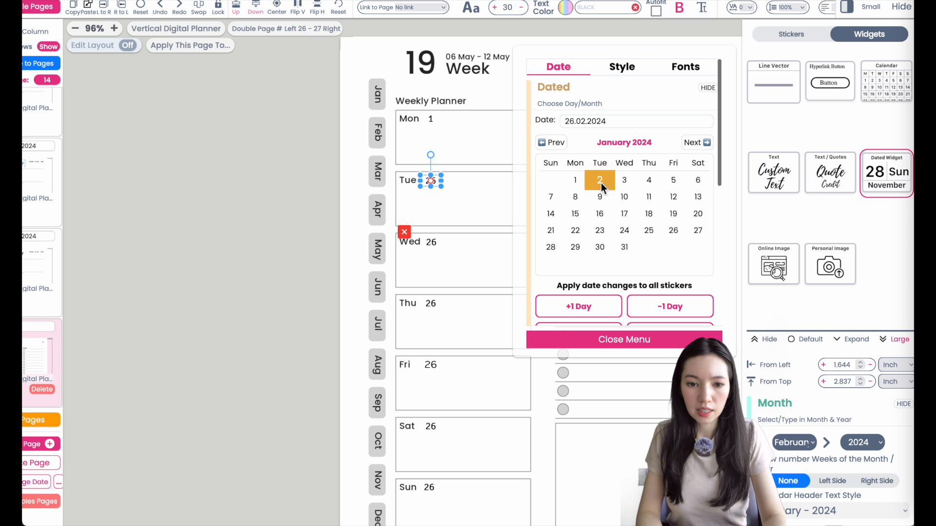
left_click(600, 181)
- Set the Wednesday date number's date to 3 January 2024
left_click(432, 244)
left_click(433, 248)
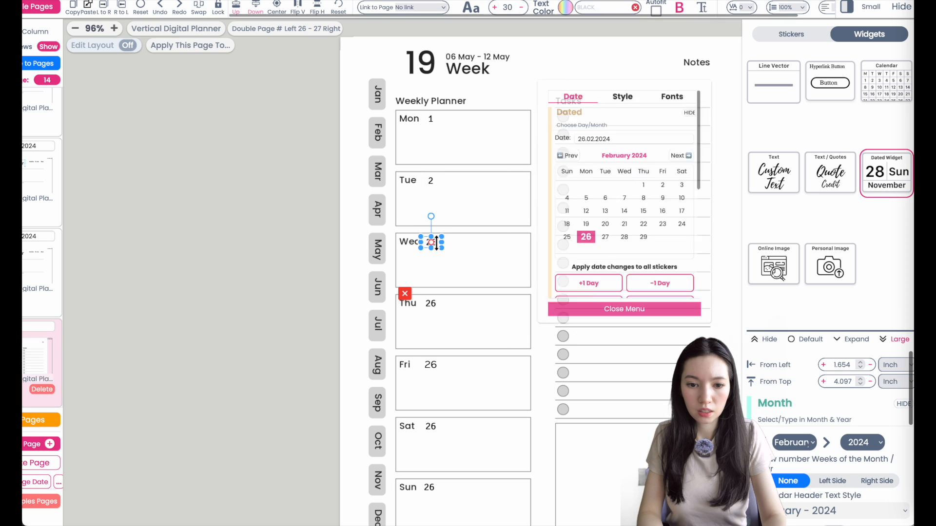
left_click(546, 144)
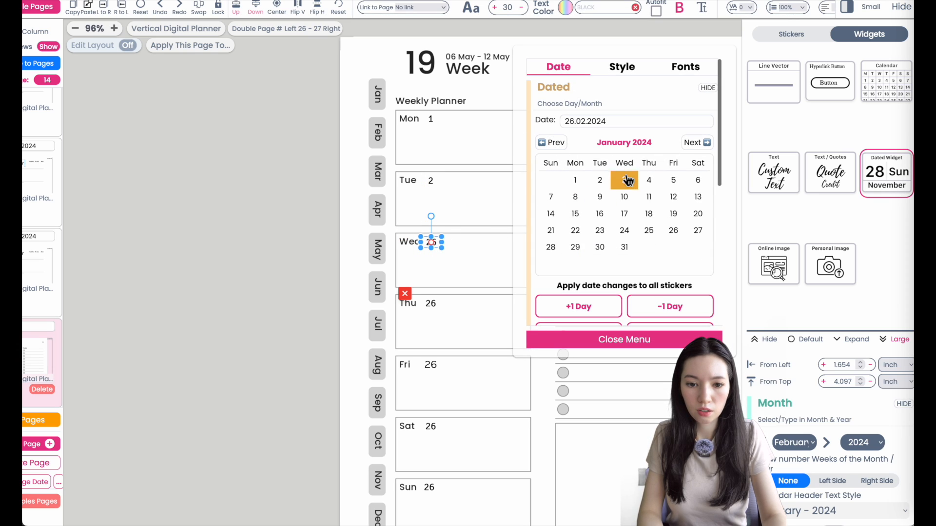
left_click(633, 189)
- Set the Thursday to Sunday date numbers to 4, 5, 6 and 7 January 2024 respectively
left_click(430, 305)
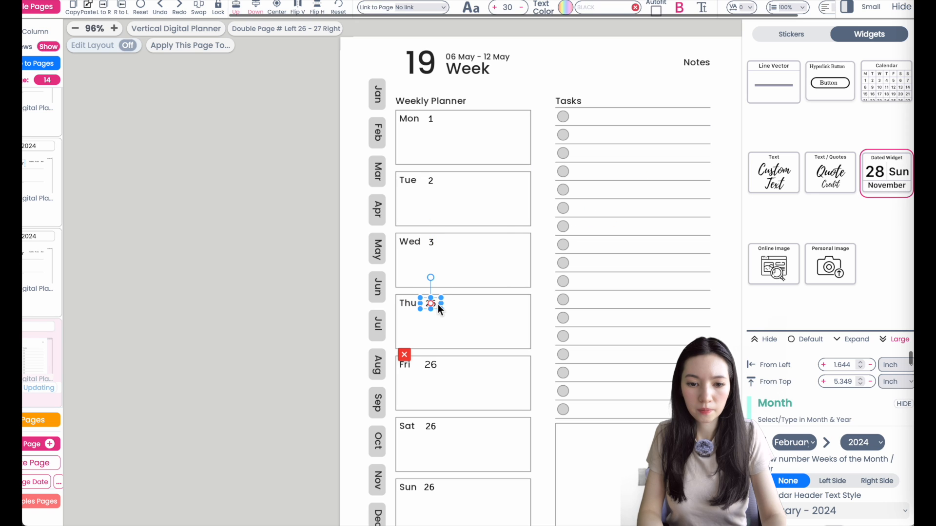
left_click(433, 367)
left_click(673, 180)
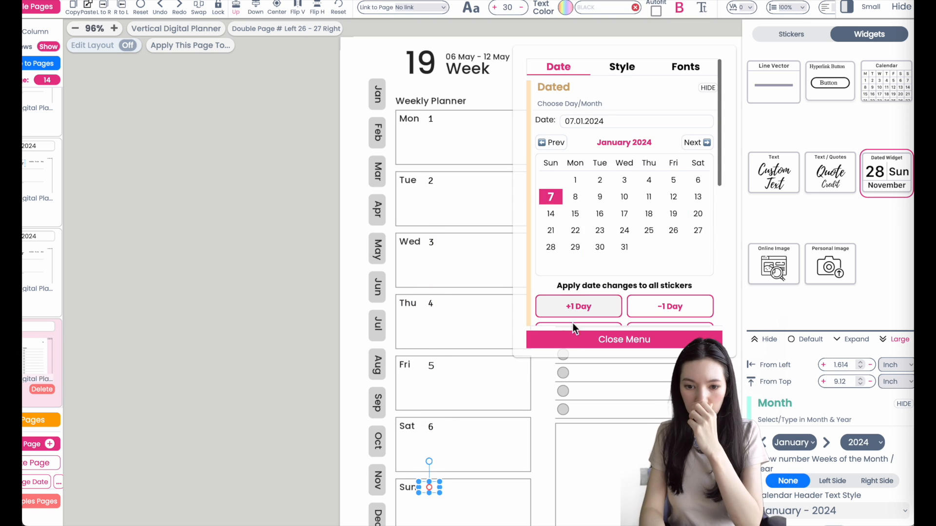
- Check the positions of the date numbers one by one from Saturday up to Monday
scroll(487, 341, "down", 1)
left_click(415, 387)
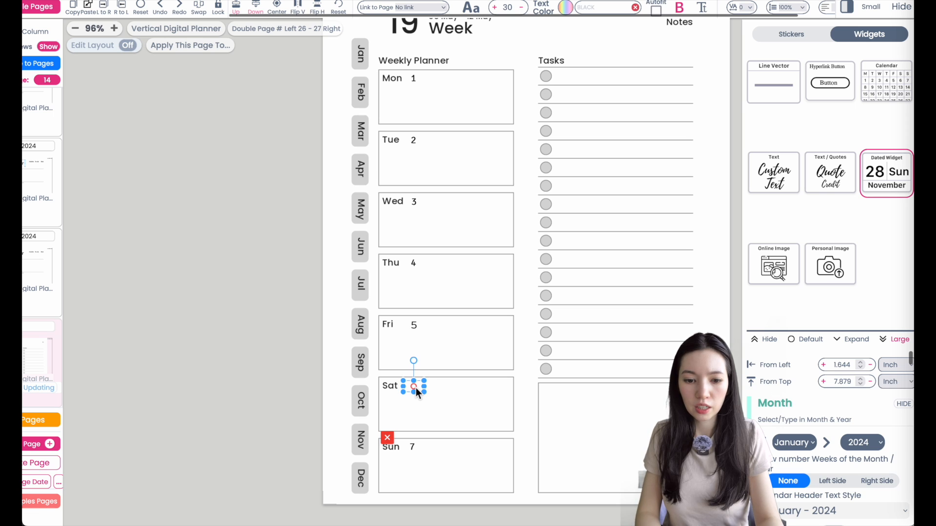
left_click(414, 327)
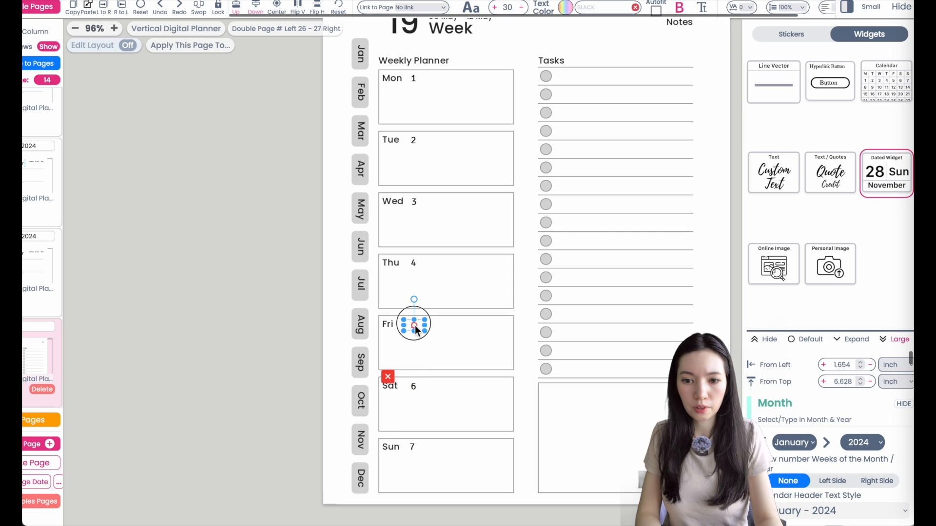
left_click(414, 264)
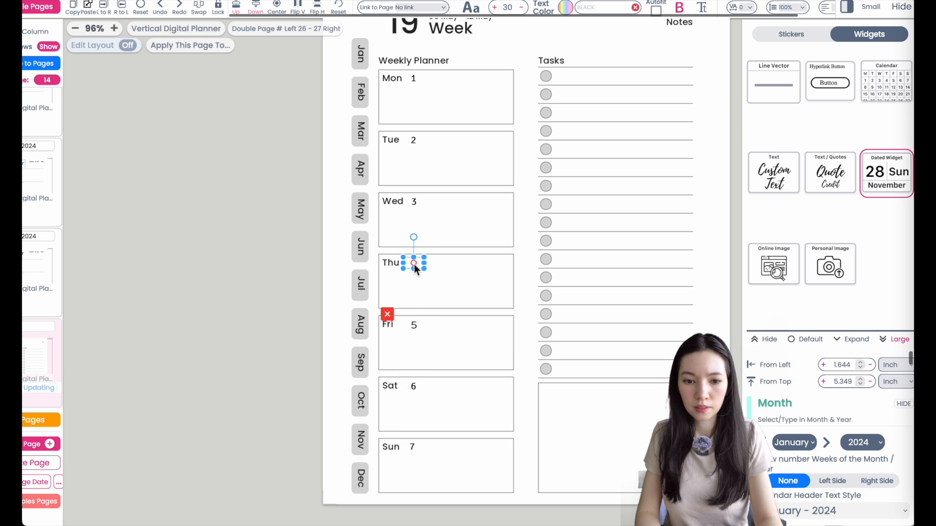
left_click(416, 203)
left_click(413, 140)
left_click(412, 81)
left_click(457, 101)
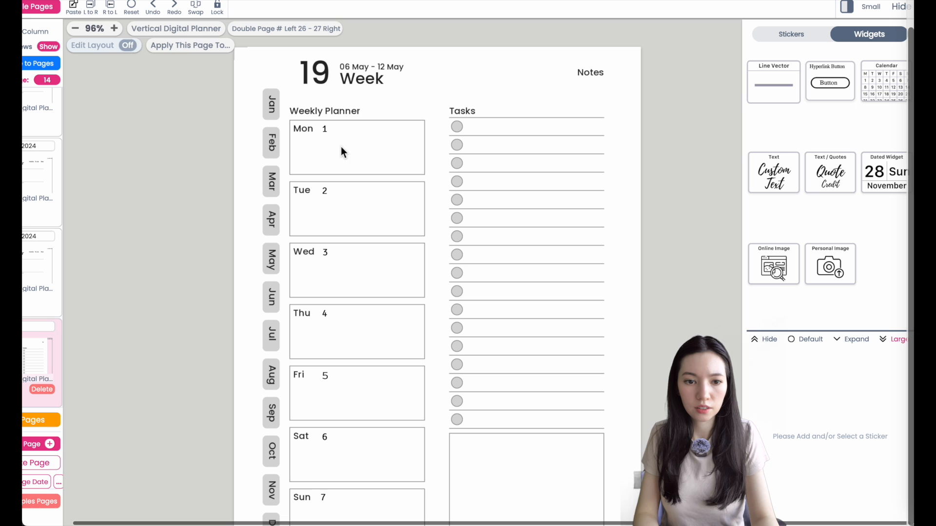
- Replace the Week 19 heading with an enlarged copy of the Monday date number placed in the page header
left_click(325, 129)
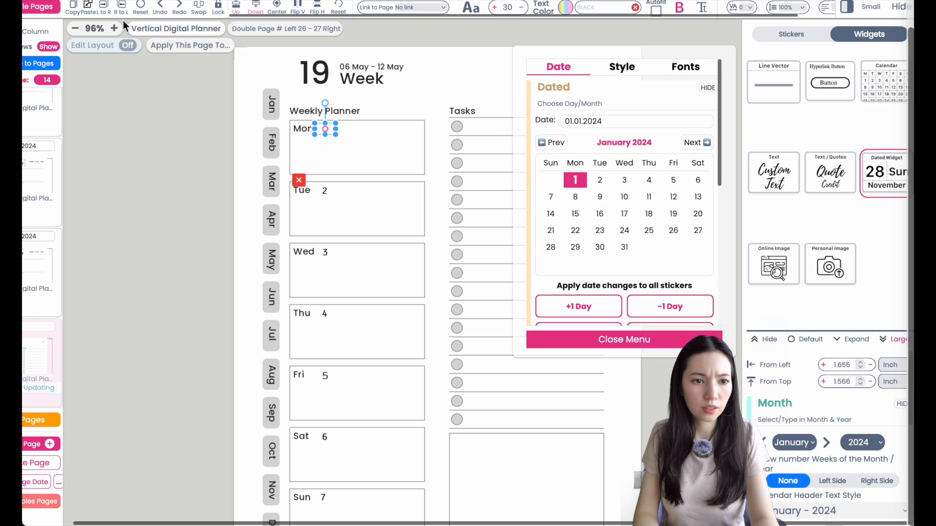
left_click(370, 131)
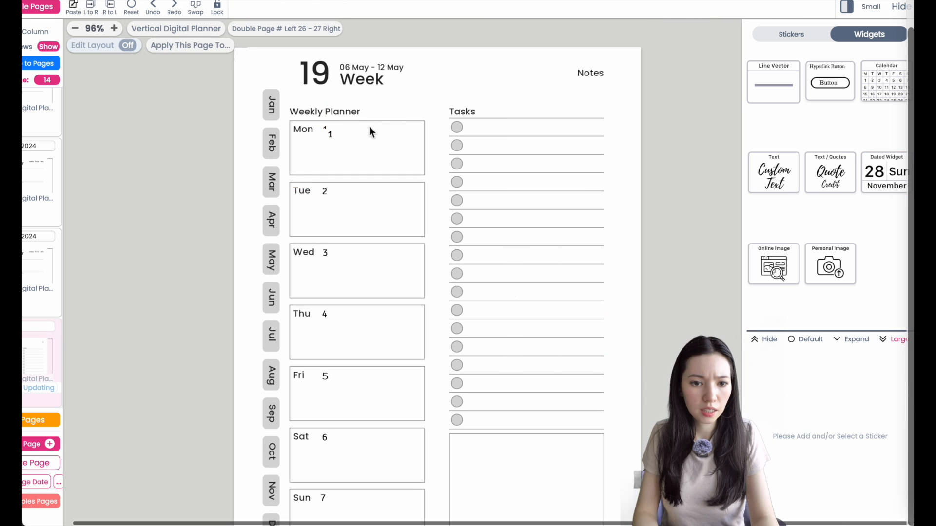
left_click(329, 139)
left_click_drag(328, 138, 377, 89)
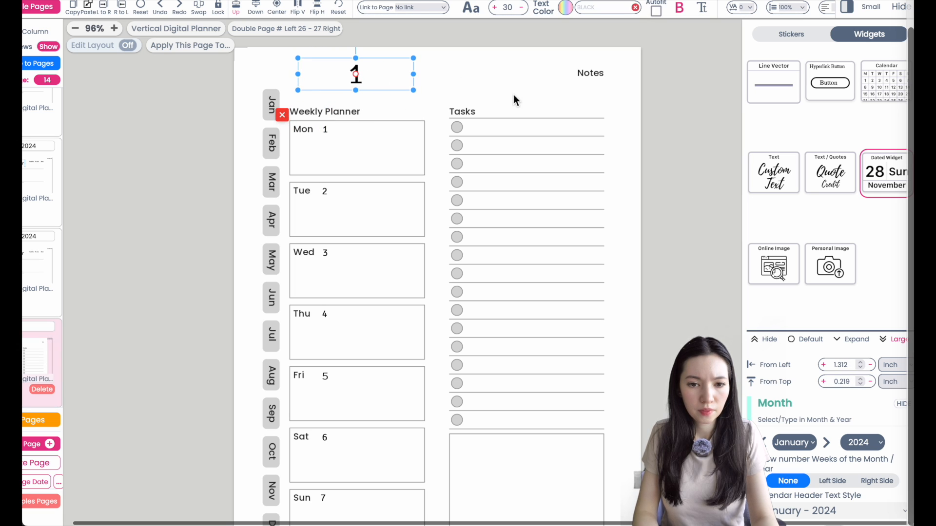
- Change the header date widget's layout to the "Week of January 1 - January 7" style and adjust its position
left_click(392, 86)
left_click(627, 71)
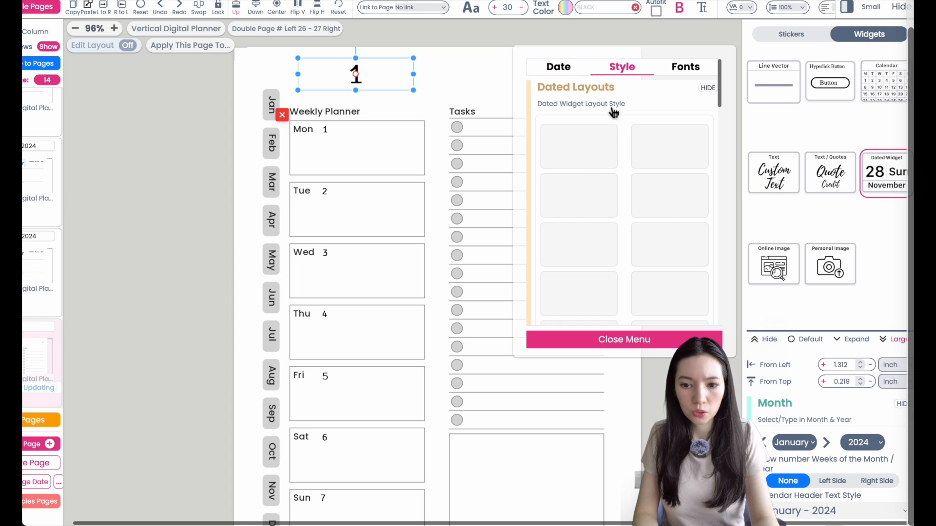
scroll(636, 200, "down", 2)
left_click(671, 235)
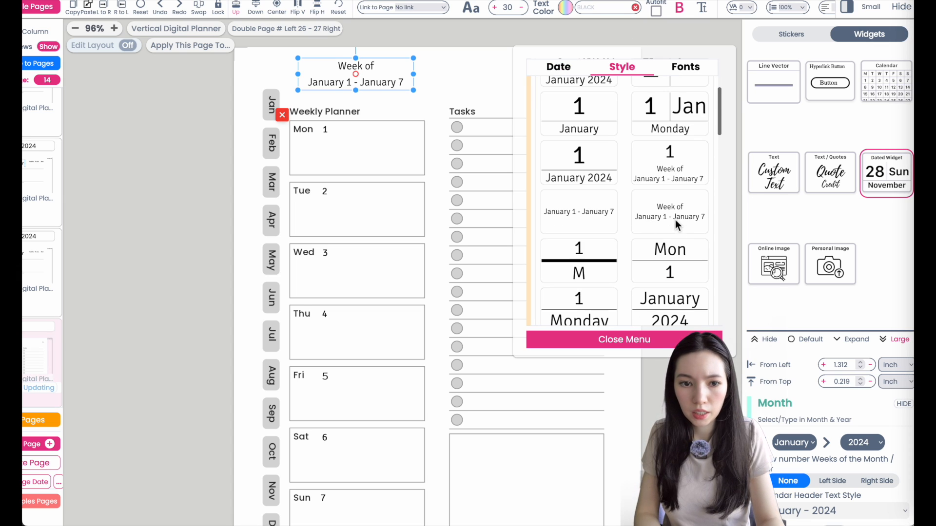
left_click(604, 350)
left_click(490, 78)
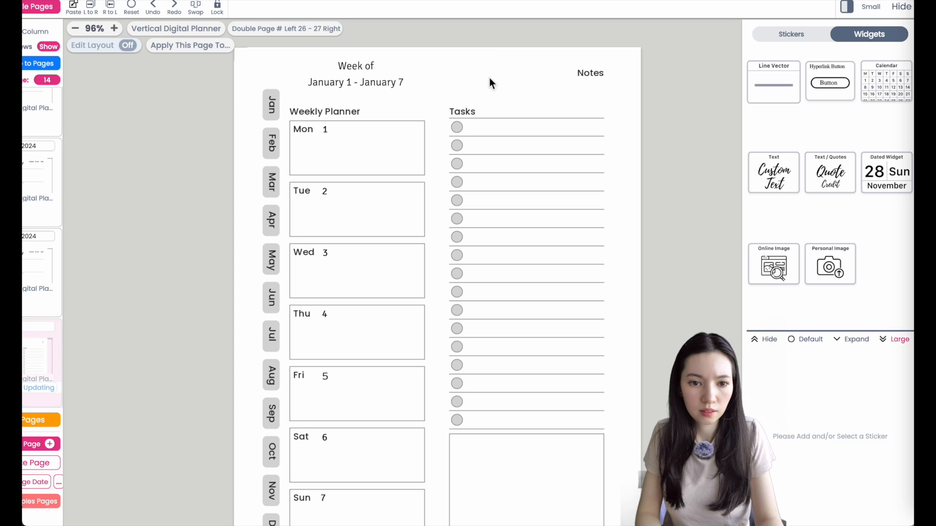
left_click_drag(373, 76, 425, 79)
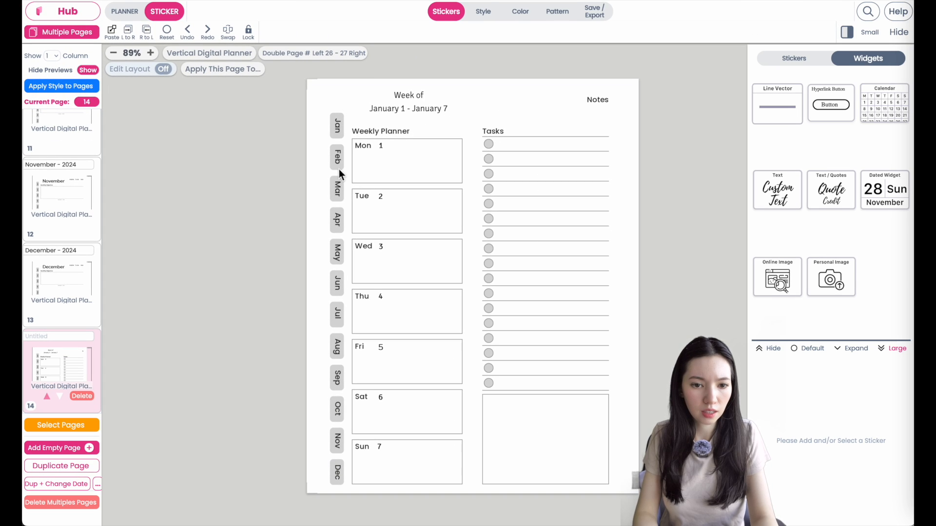
- Check the page-link settings of the month tabs from Feb to May
left_click(338, 168)
left_click(341, 200)
left_click(342, 226)
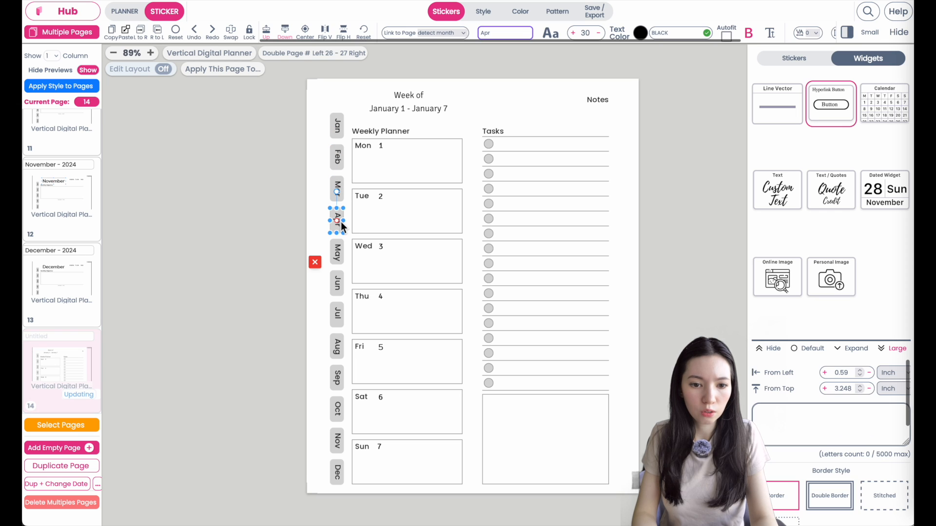
left_click(343, 250)
left_click(620, 106)
- Delete the leftover invisible link buttons in the weekly page header, including the ones detecting "Vision" and "Review"
scroll(619, 110, "up", 3)
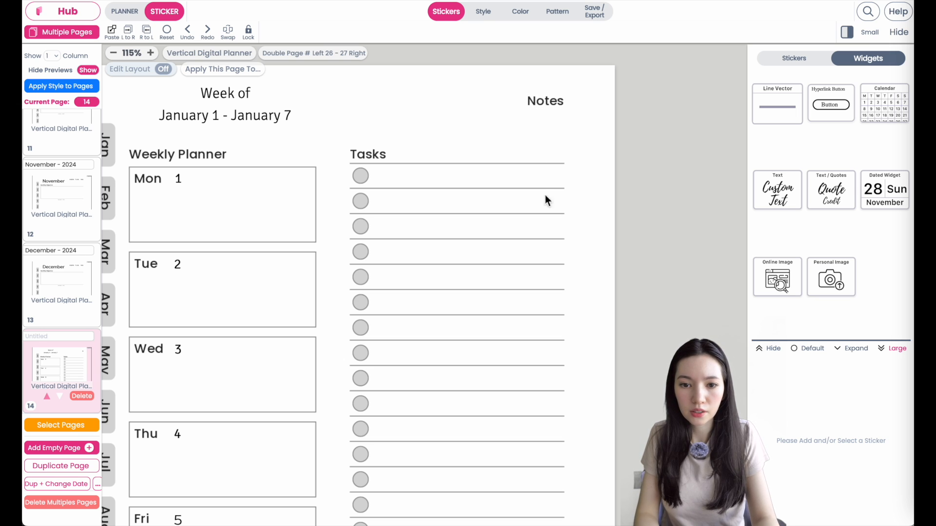
left_click(566, 128)
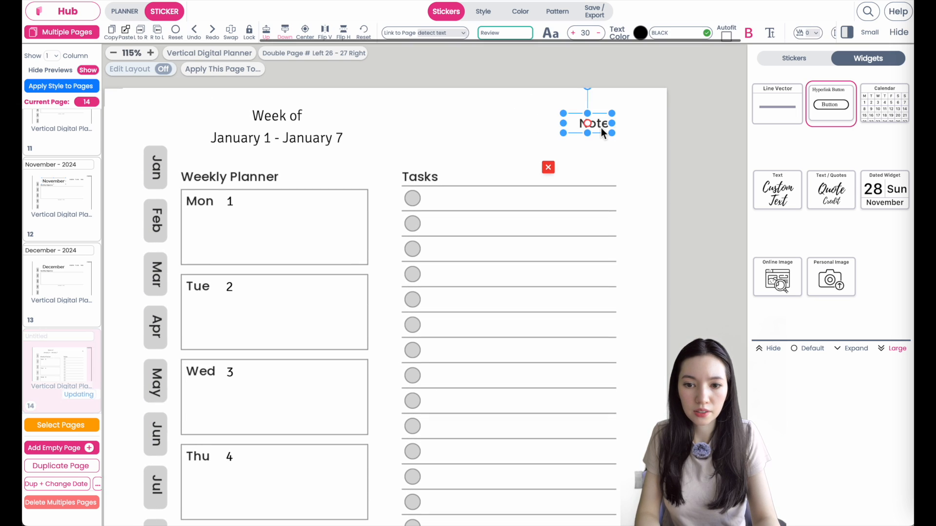
left_click(452, 128)
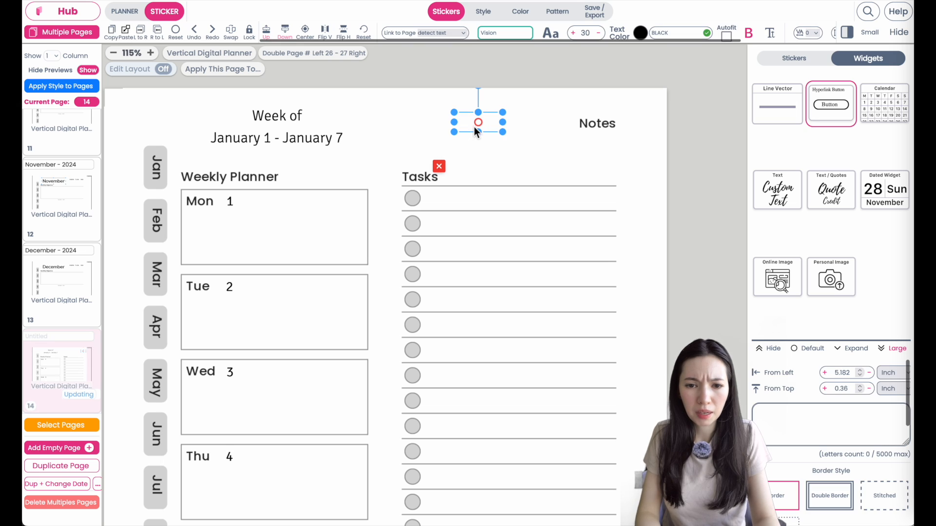
left_click(440, 167)
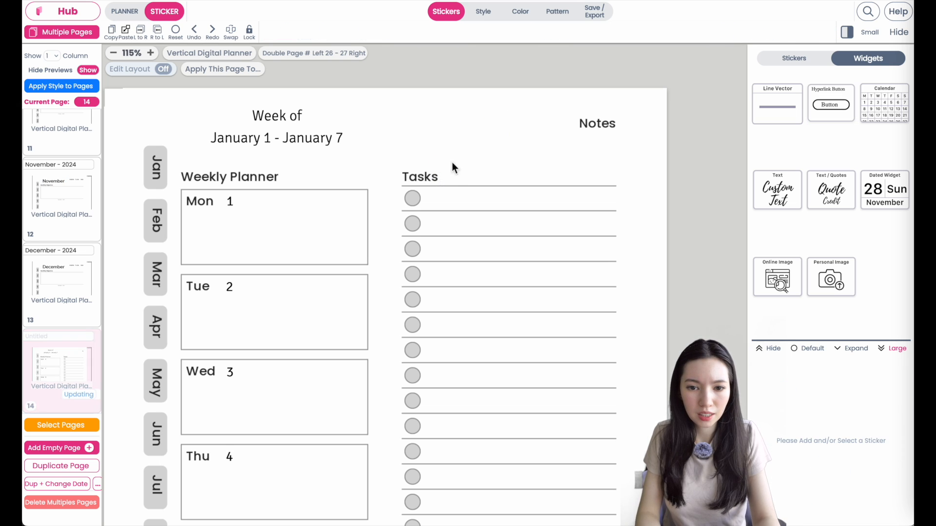
left_click(524, 130)
left_click(490, 168)
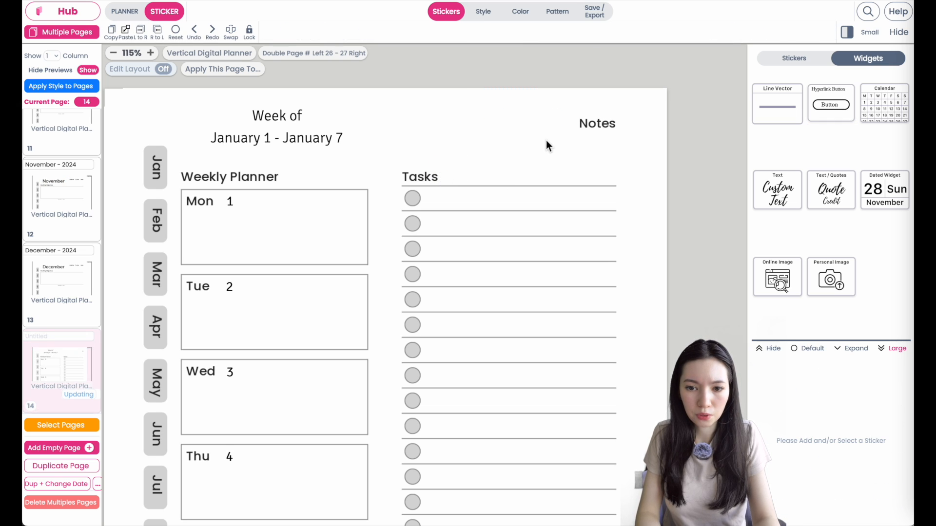
left_click(577, 133)
left_click(549, 171)
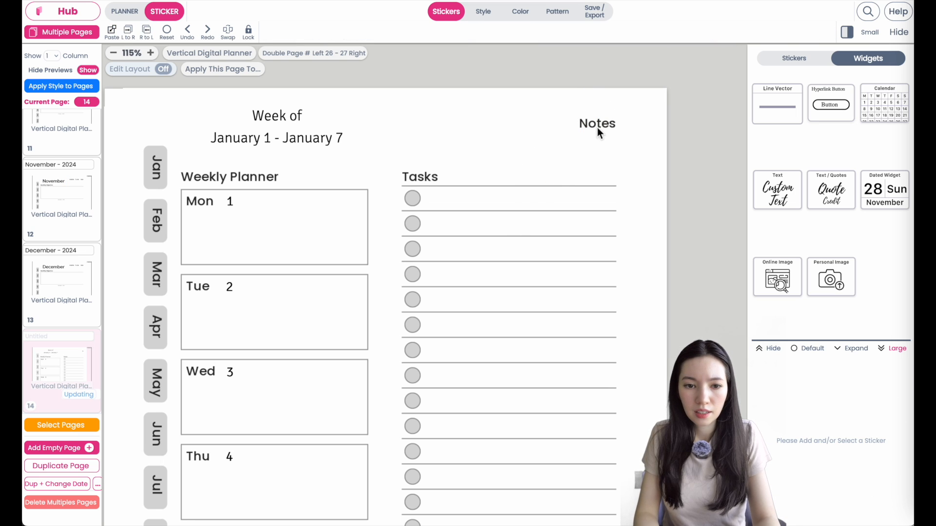
left_click_drag(418, 122, 416, 122)
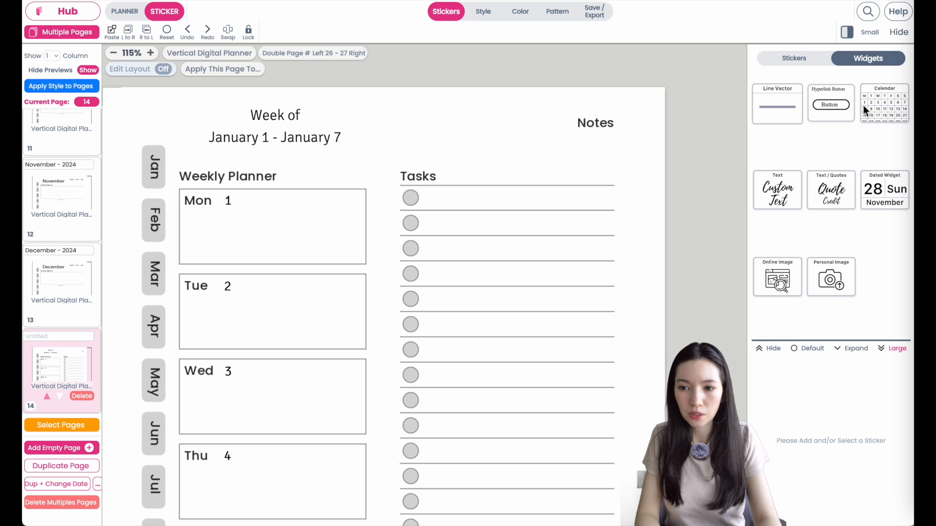
- Add a hyperlink button, shrink it to the size of the Notes heading and place it over that heading
left_click(840, 111)
left_click_drag(163, 174, 520, 189)
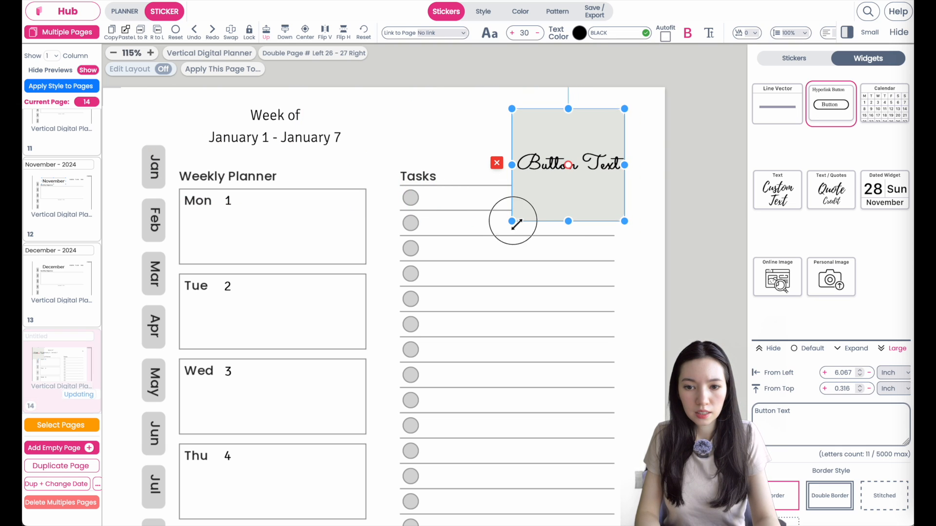
left_click_drag(512, 221, 560, 151)
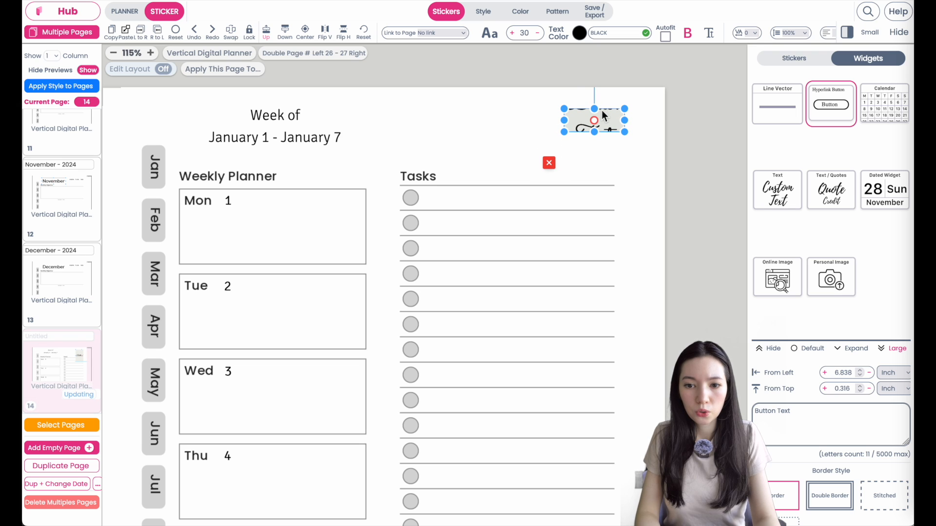
mouse_move(603, 115)
left_mouse_down()
mouse_move(529, 116)
mouse_move(560, 131)
mouse_move(594, 130)
left_mouse_up()
- Link the new button to its page by detecting the text "Notes", and clear the button's label
left_click(439, 33)
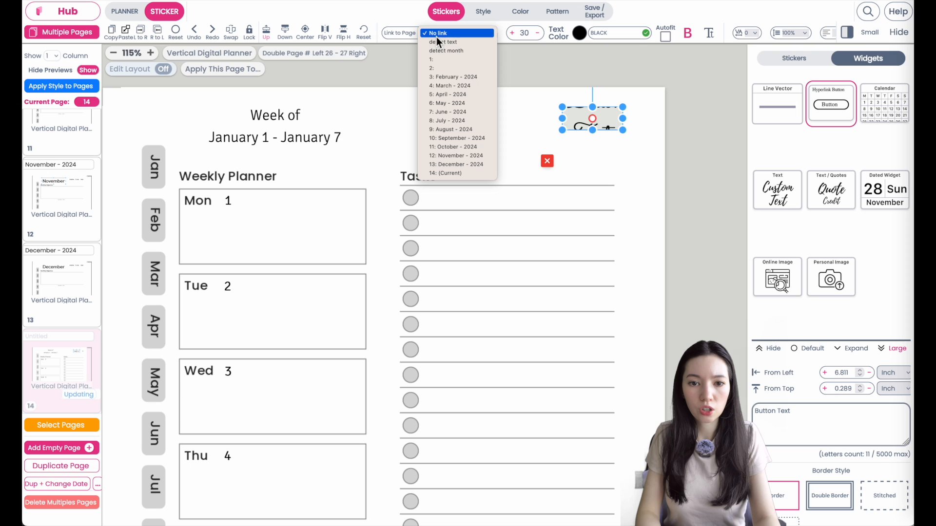
left_click(465, 44)
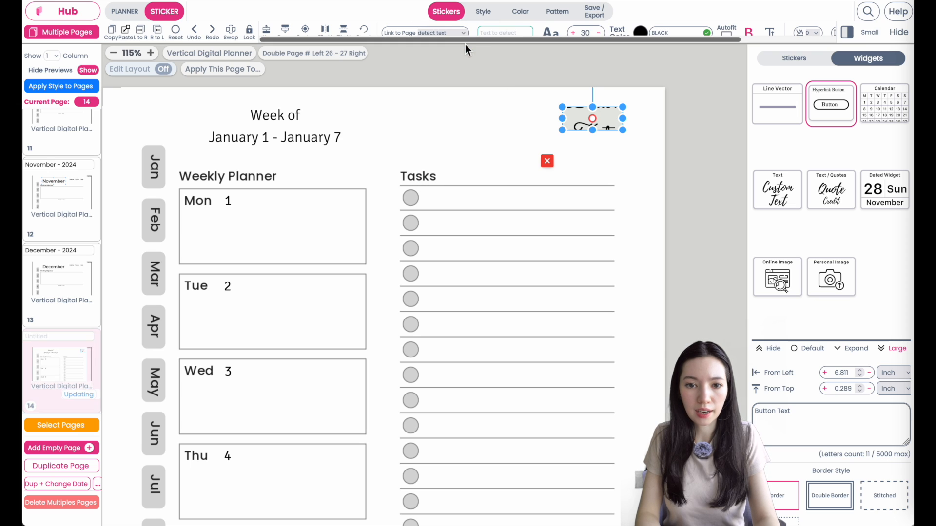
type("Notes")
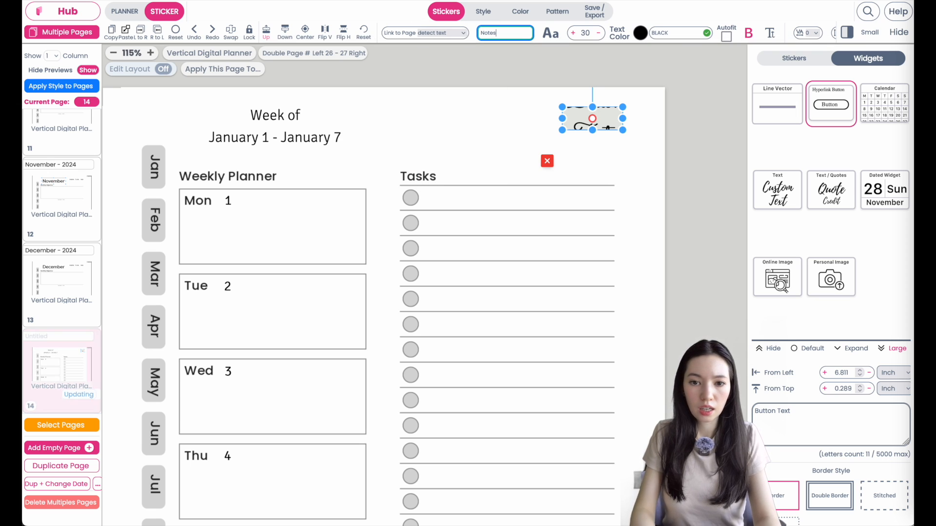
double_click(808, 429)
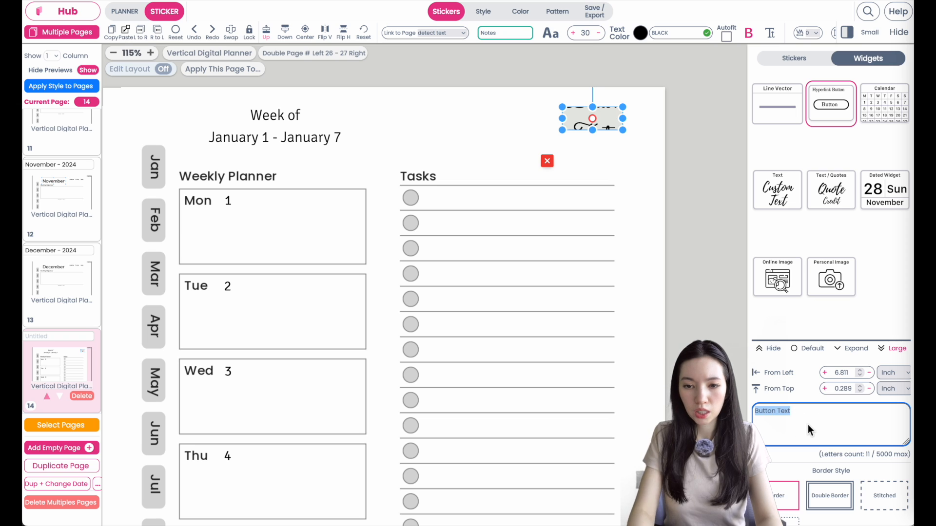
key("BackSpace")
- Set both the border colour and the background colour of the Notes button to TRANSPARENT
scroll(808, 356, "down", 5)
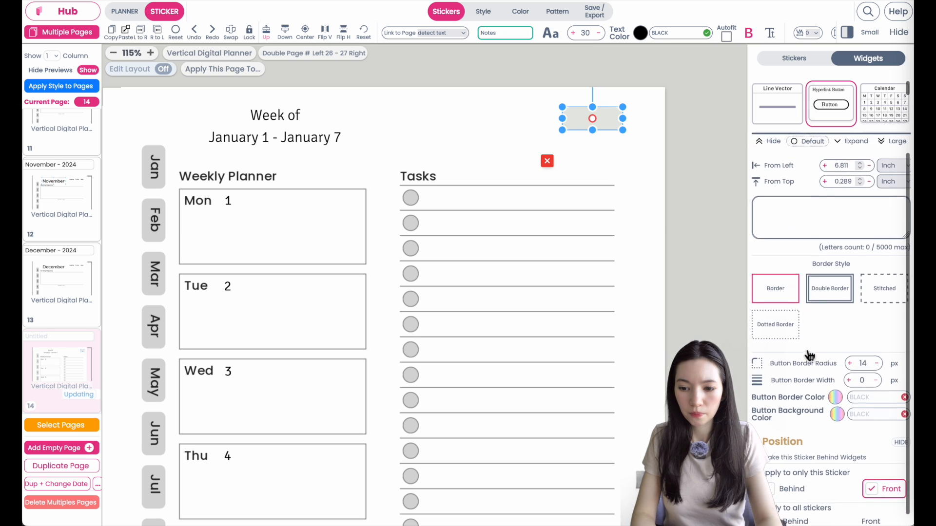
type("TRANSPARENT")
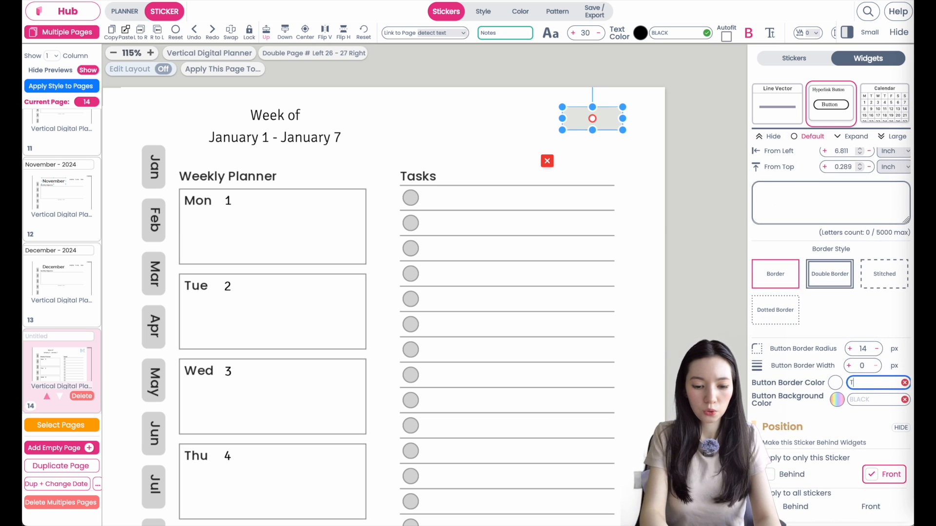
double_click(870, 385)
key("ctrl+c")
left_click(866, 401)
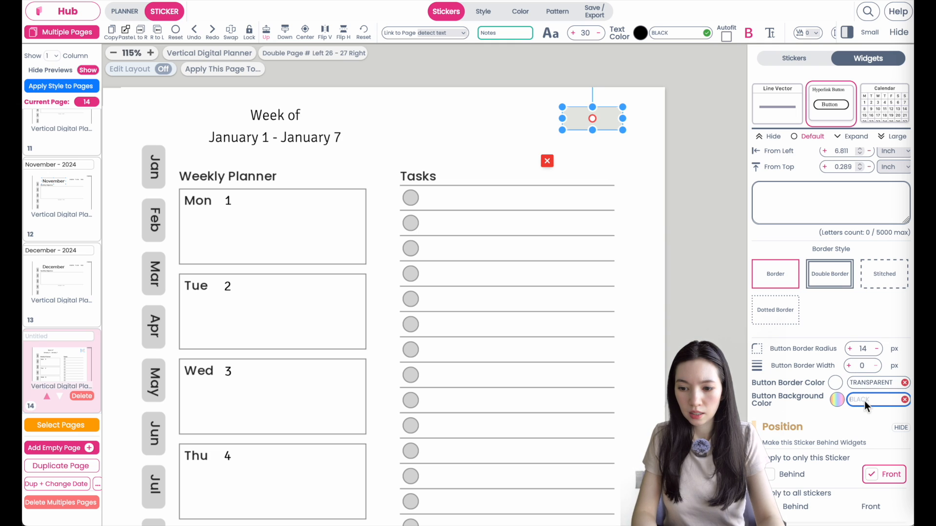
key("ctrl+v")
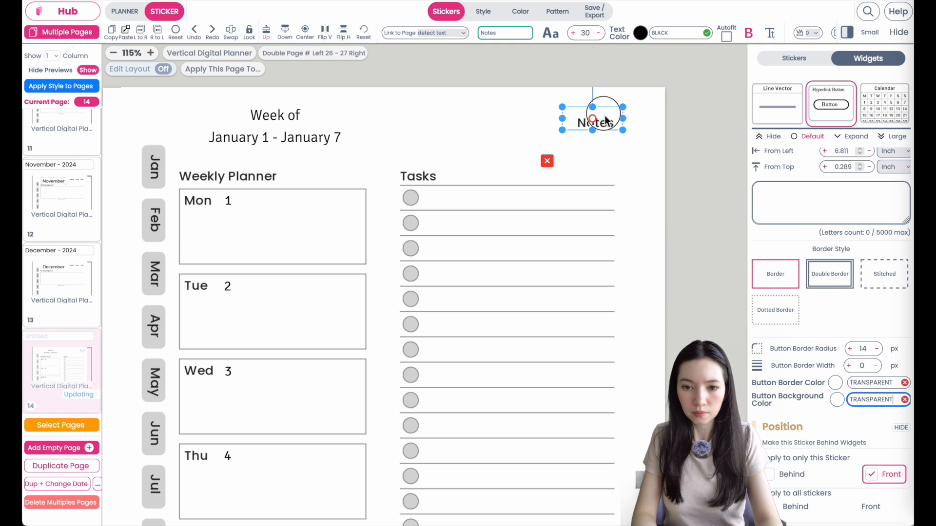
left_click(609, 173)
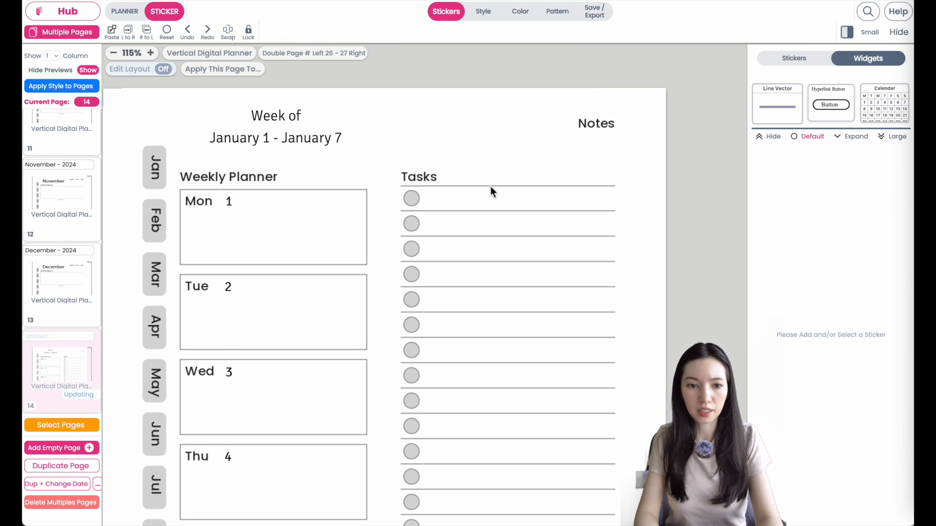
- Duplicate the weekly page with changing dates 52 times, waiting 0.8 seconds between pages
scroll(491, 186, "down", 3)
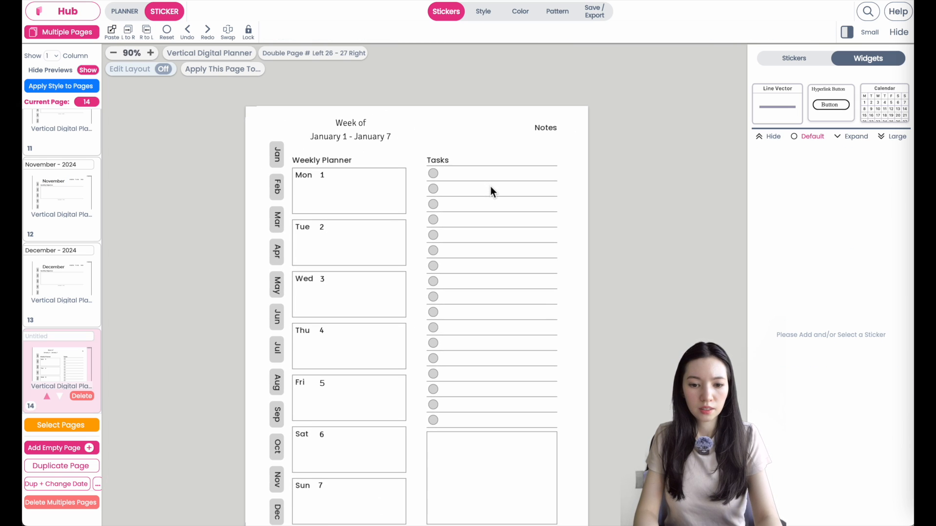
scroll(490, 186, "up", 1)
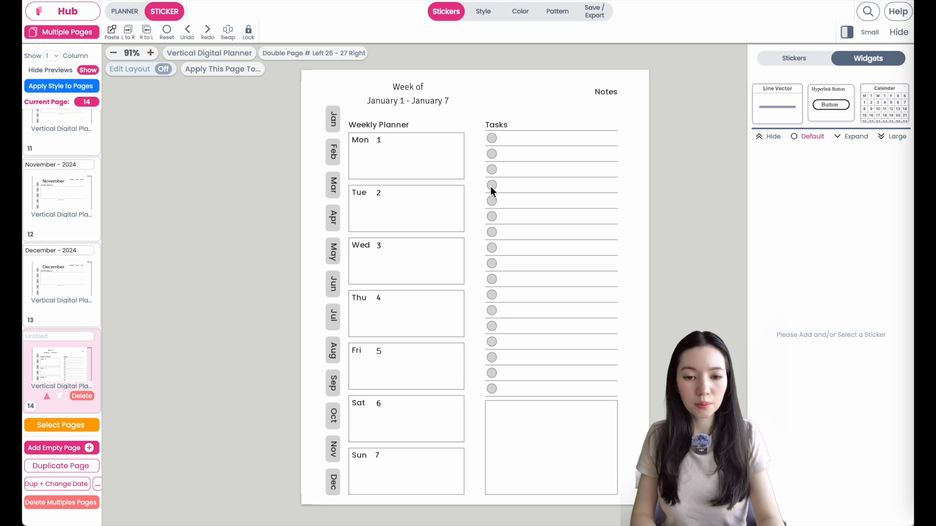
left_click(98, 485)
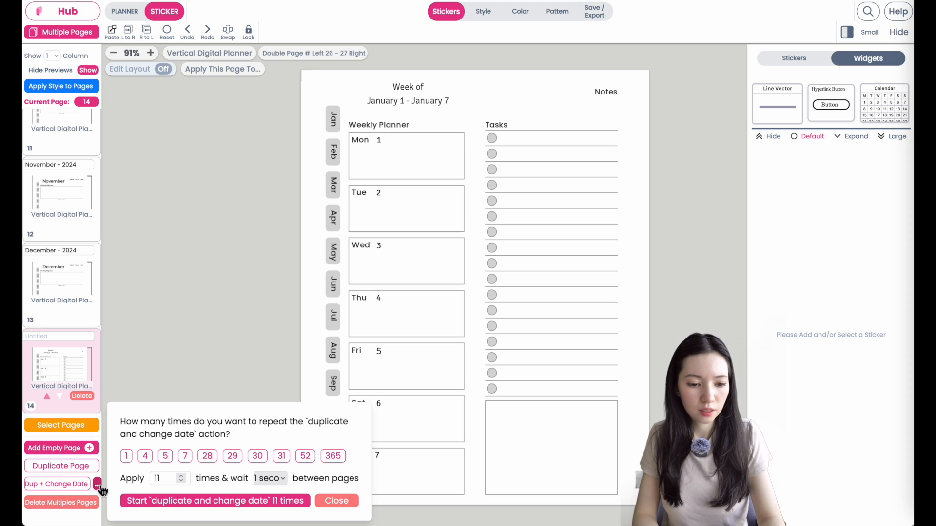
left_click(306, 457)
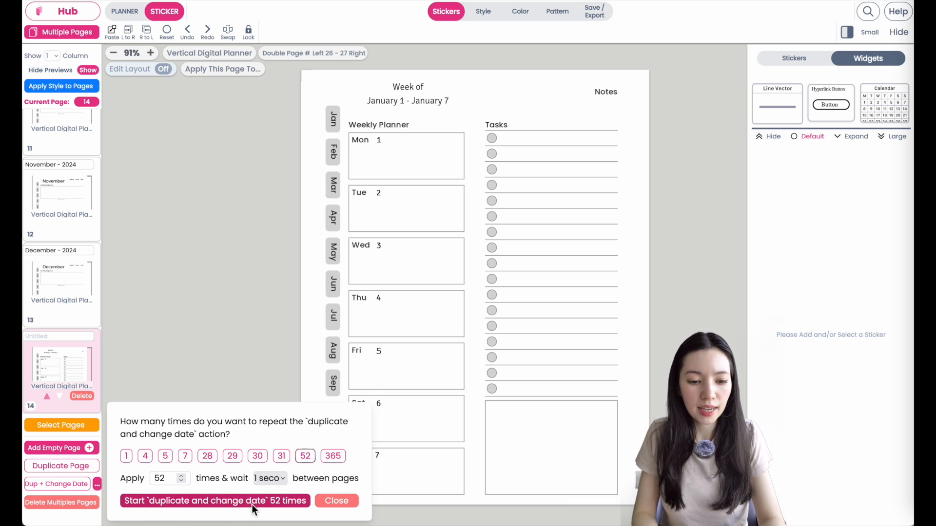
left_click(266, 480)
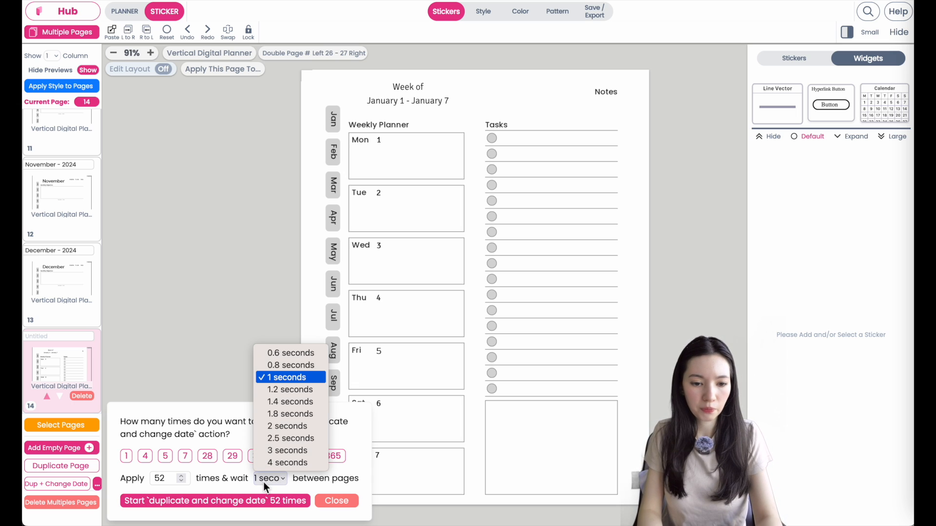
left_click(307, 371)
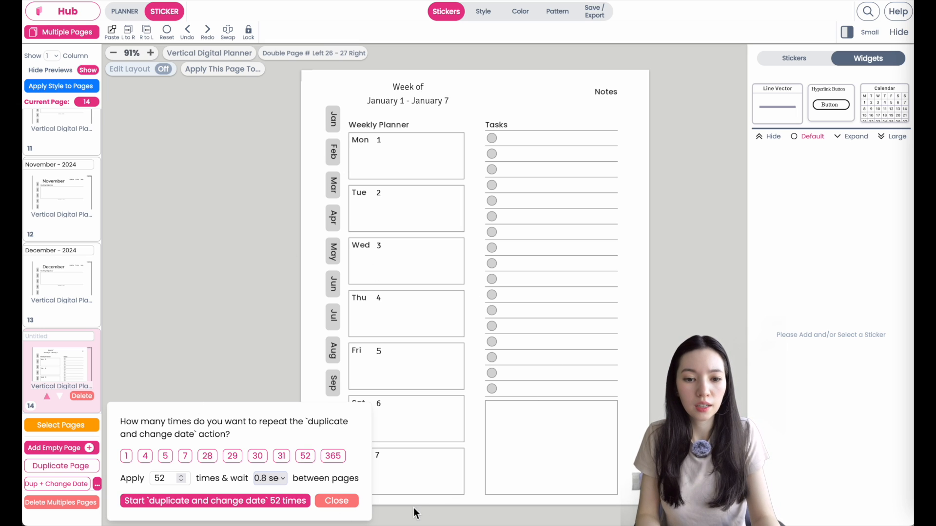
left_click(224, 501)
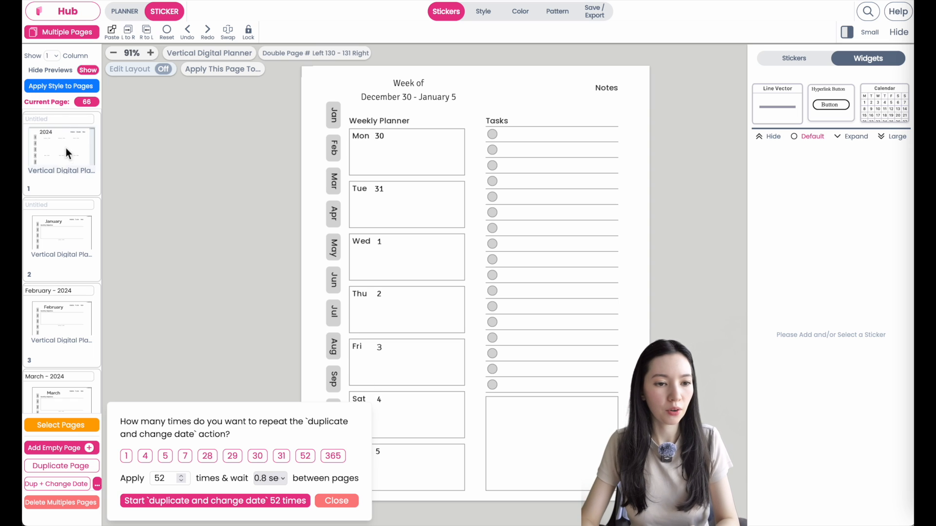
- Review the last duplicated weekly pages at the end of the page list and close the duplication options
scroll(68, 156, "down", 20)
left_click_drag(97, 194, 92, 494)
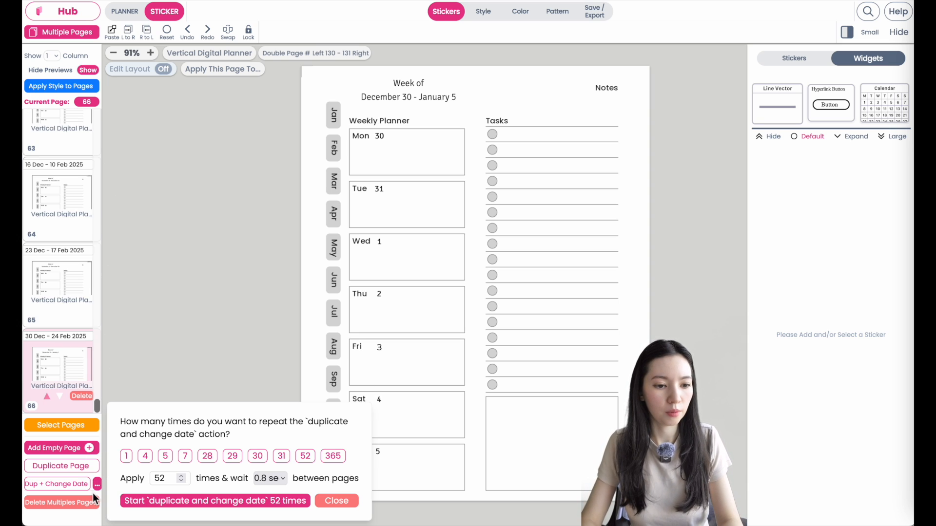
left_click(43, 385)
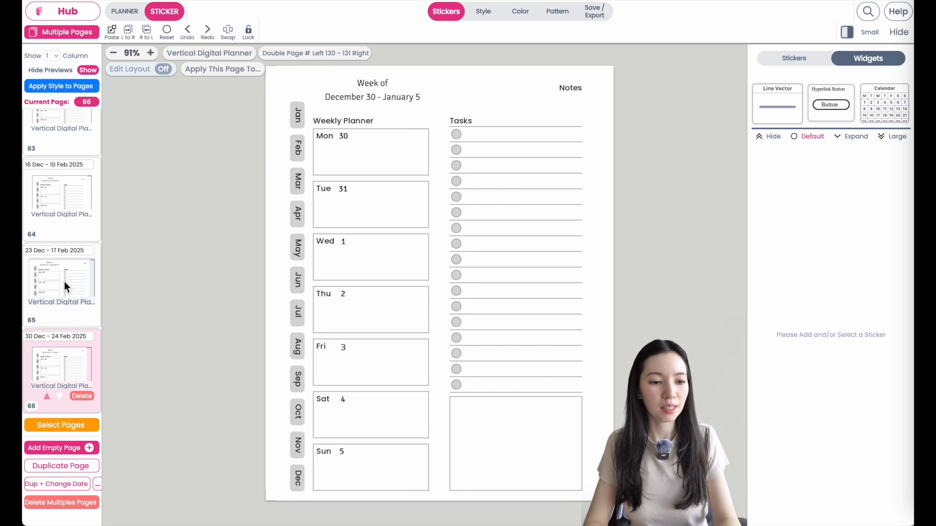
- Duplicate the last weekly page and delete the seven date numbers, Monday to Sunday, from the copy
left_click(70, 470)
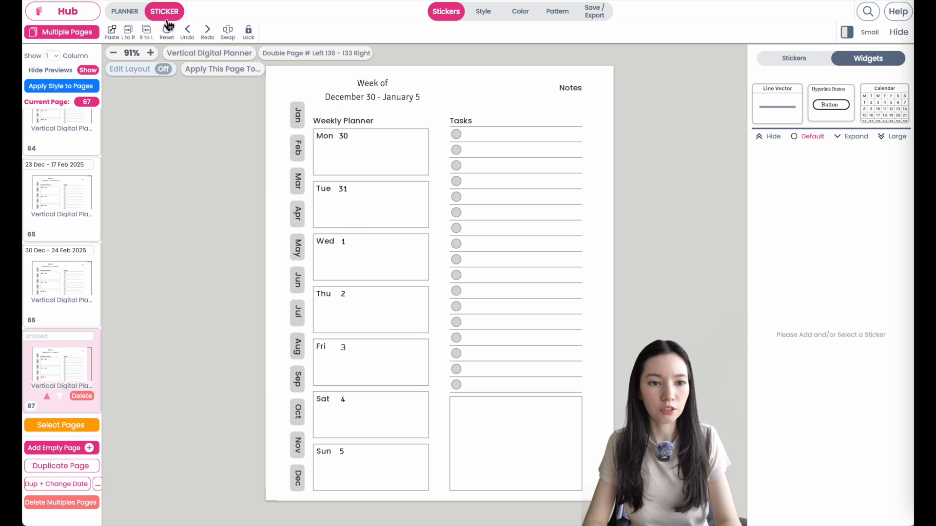
left_click(343, 139)
left_click(319, 186)
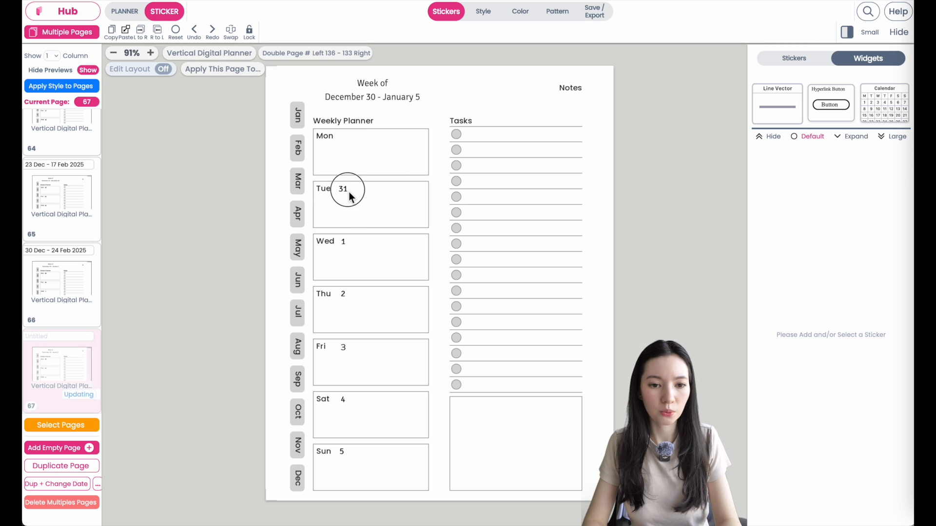
left_click(343, 190)
left_click(321, 239)
left_click(344, 242)
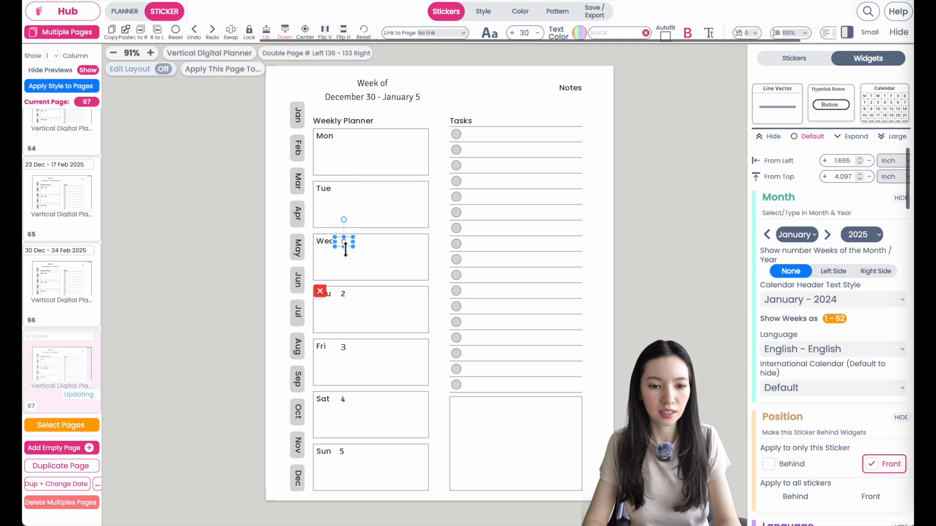
left_click(320, 291)
left_click(343, 294)
left_click(317, 344)
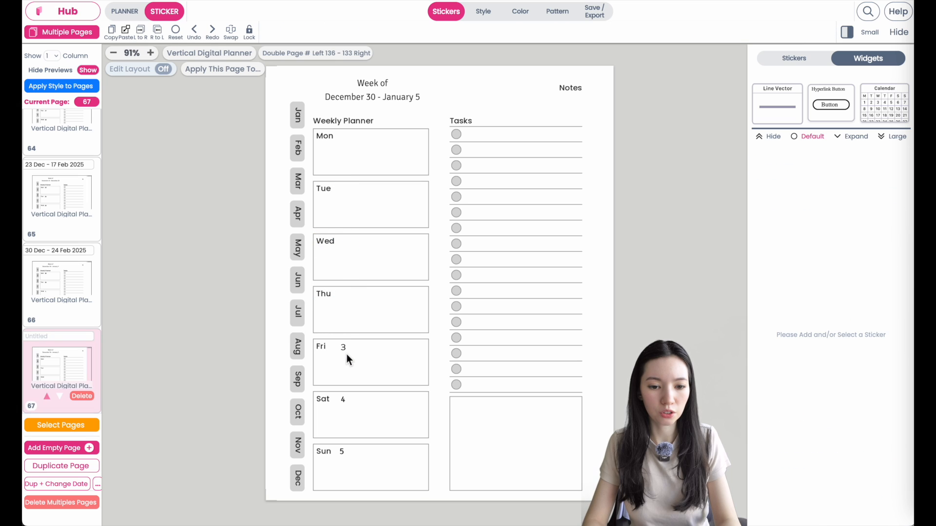
left_click(344, 349)
left_click(317, 396)
left_click(342, 401)
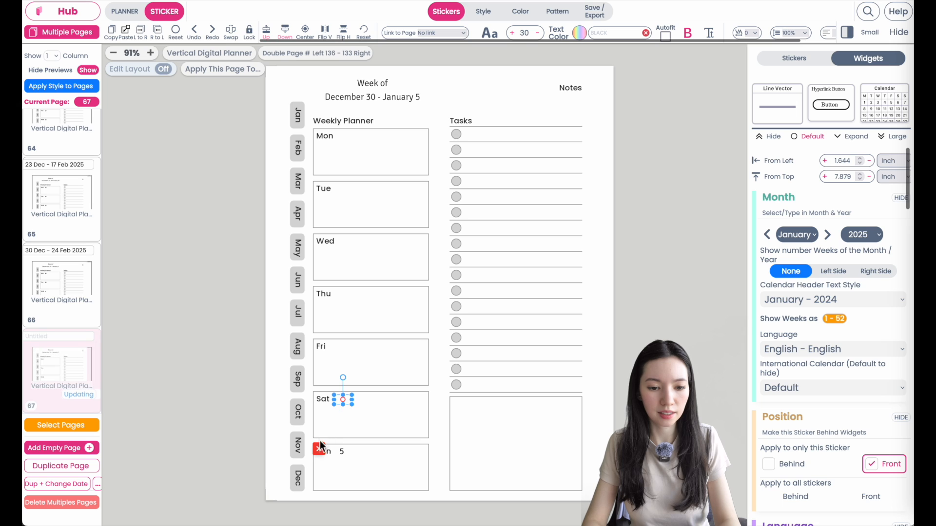
left_click(320, 445)
left_click(343, 454)
left_click(317, 498)
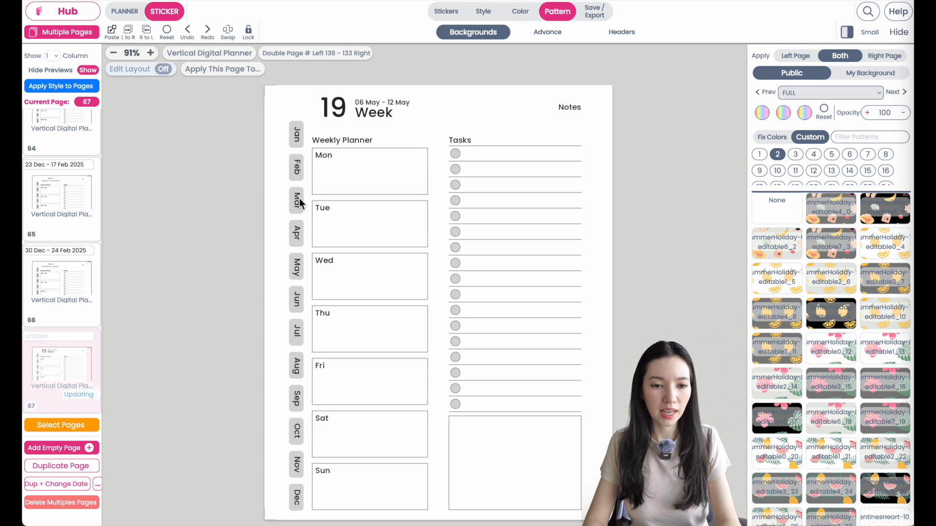
left_click(300, 204)
left_click(298, 235)
left_click(301, 204)
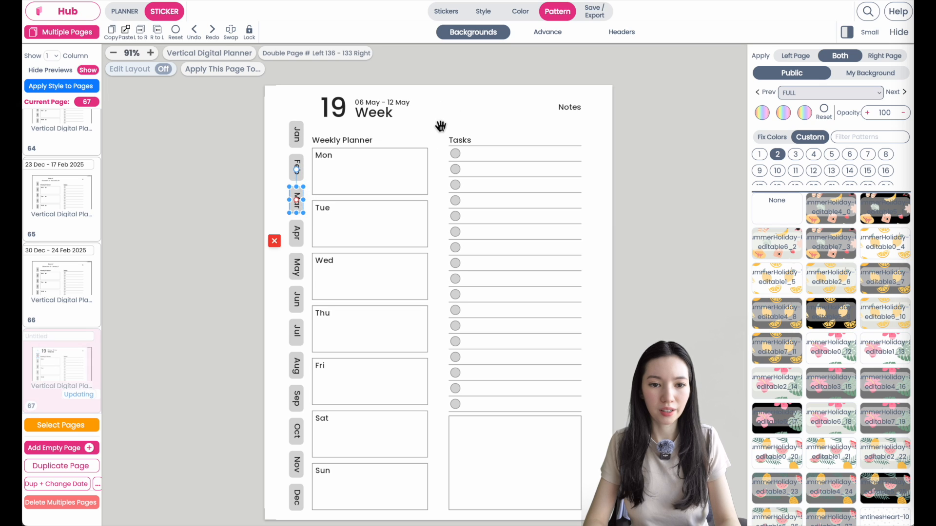
left_click(627, 129)
- Replace the copied page's background with the daily page design from the personal background gallery
left_click(126, 12)
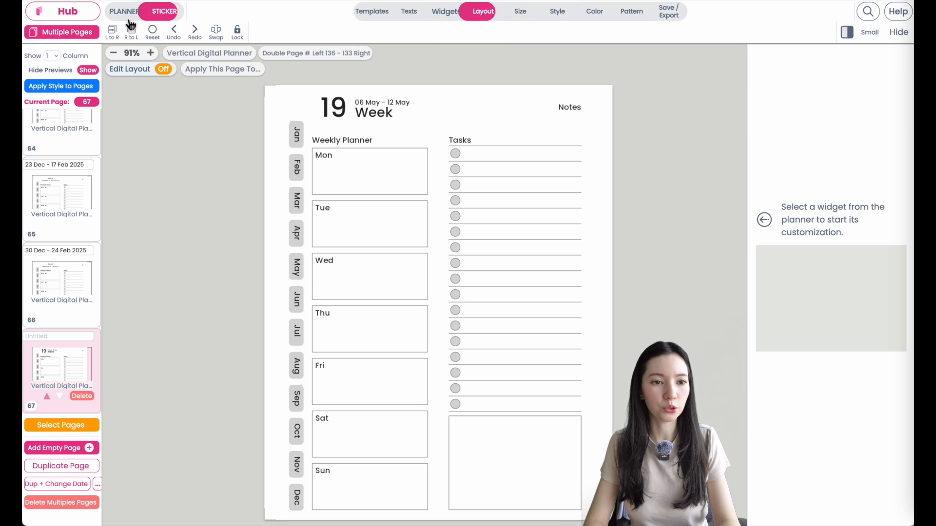
left_click(631, 11)
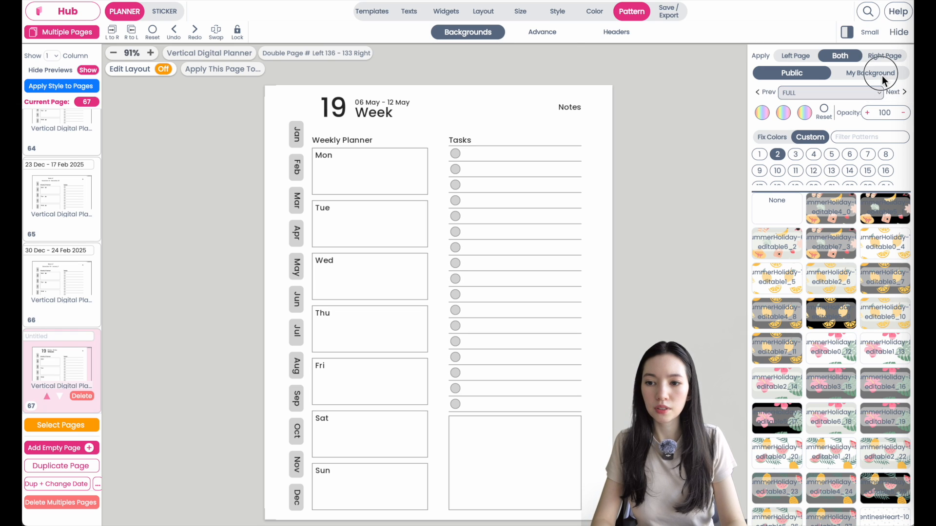
left_click(882, 75)
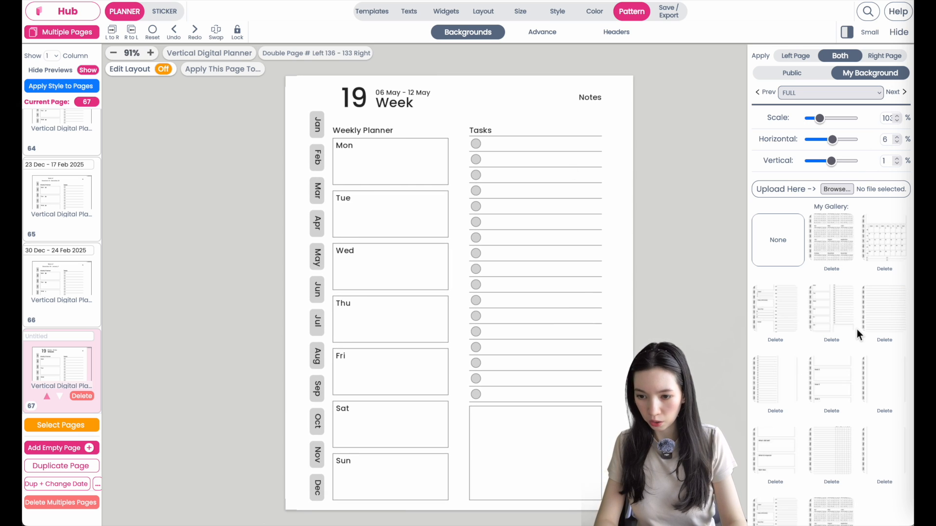
left_click(780, 318)
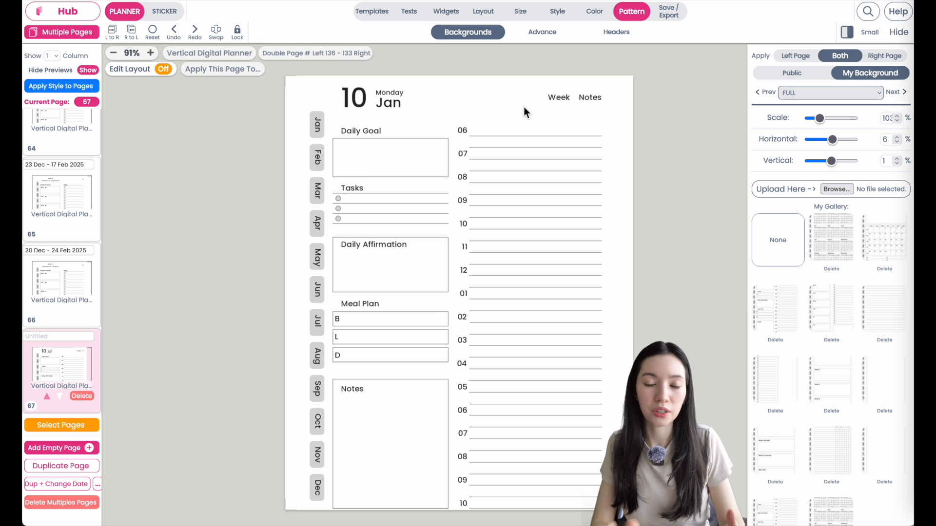
- Apply the one-widget planner layout to the daily page
left_click(122, 8)
left_click(485, 16)
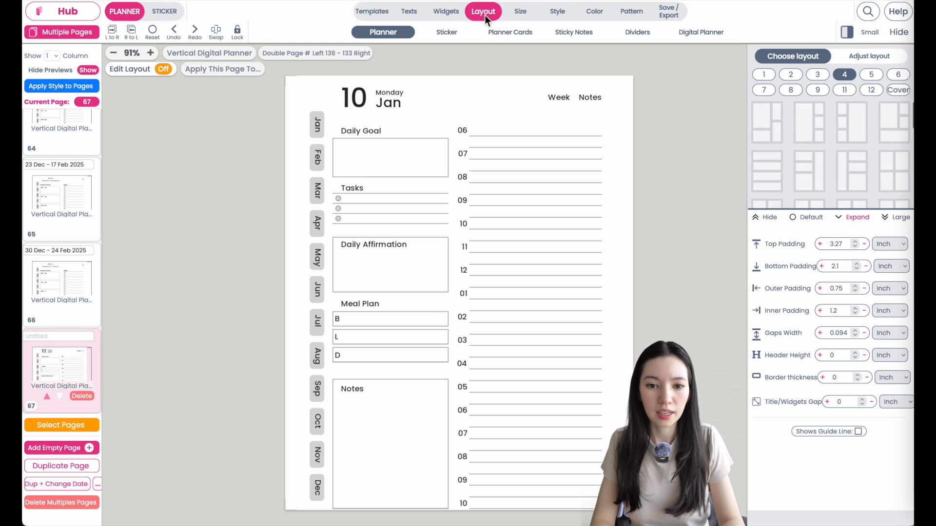
left_click(764, 74)
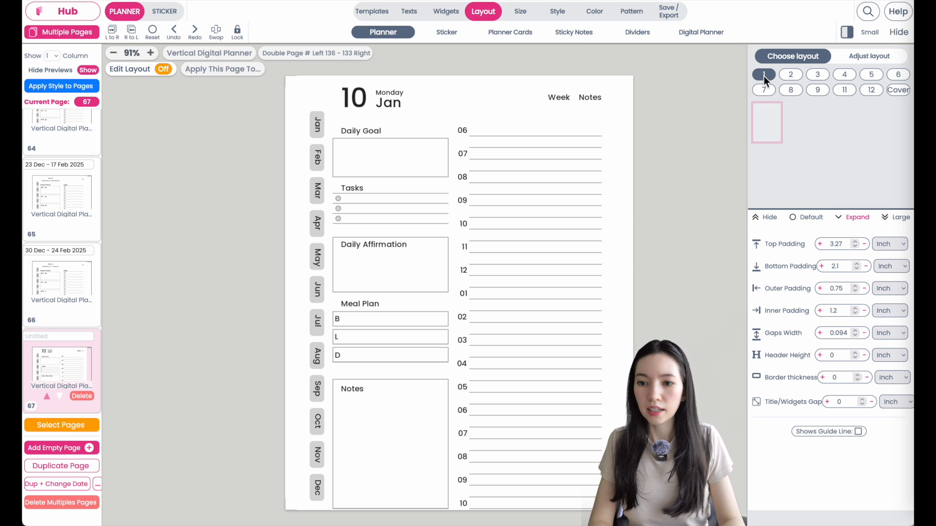
left_click(769, 126)
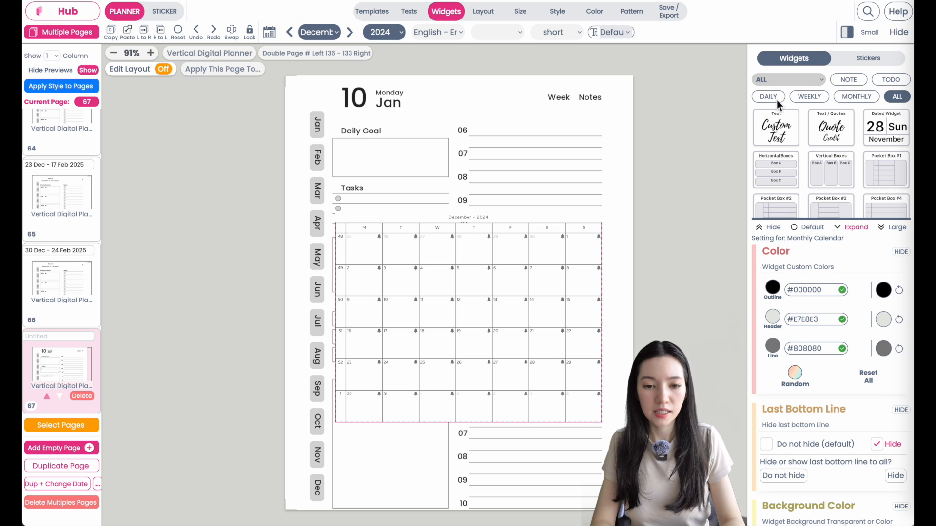
- Replace the monthly calendar widget on the daily page with the daily Time Schedule widget
left_click(516, 261)
left_click(590, 371)
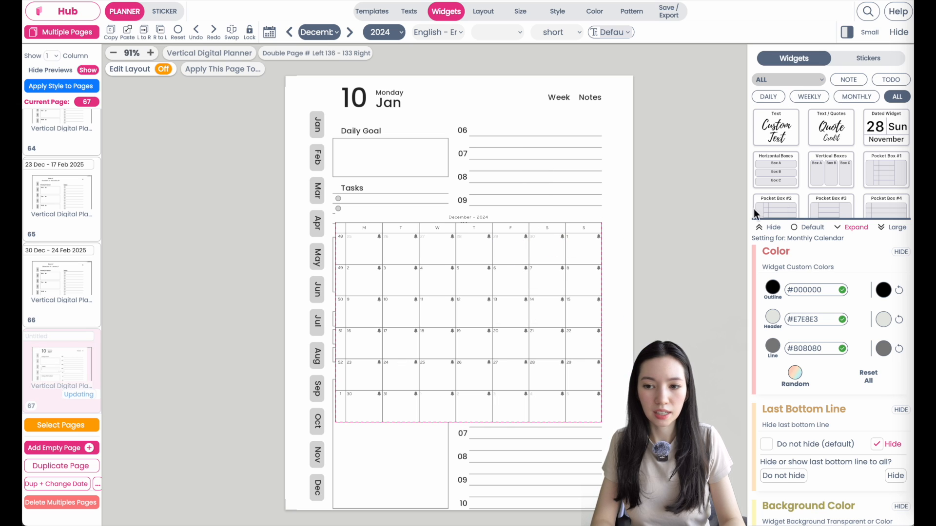
left_click(768, 96)
left_click(786, 122)
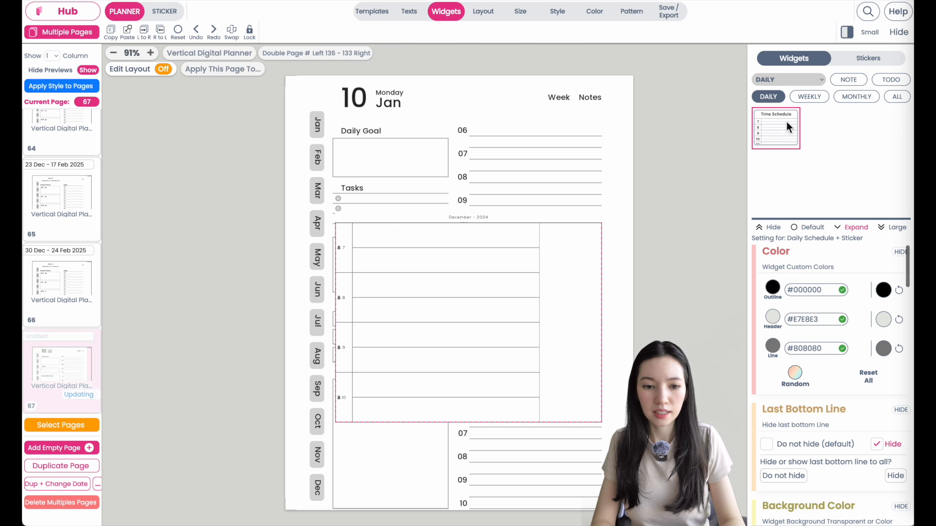
scroll(435, 294, "up", 3)
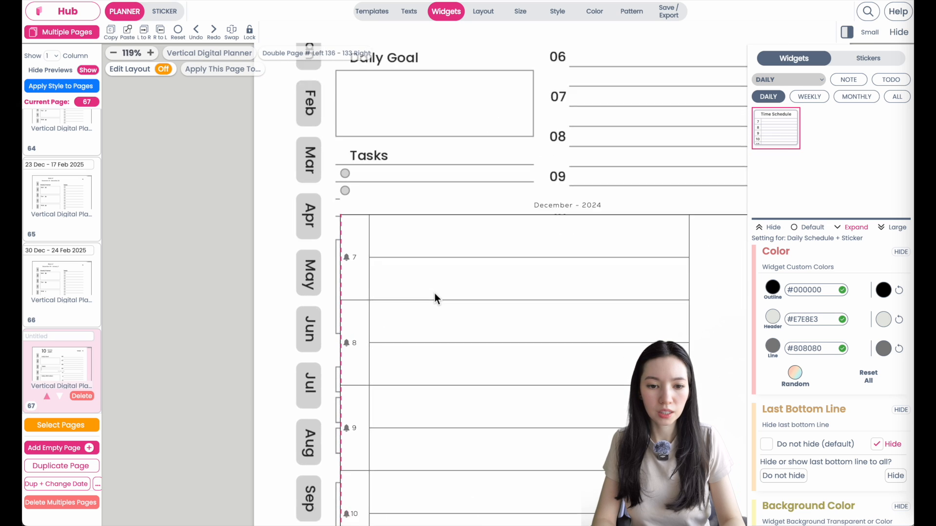
scroll(433, 186, "down", 3)
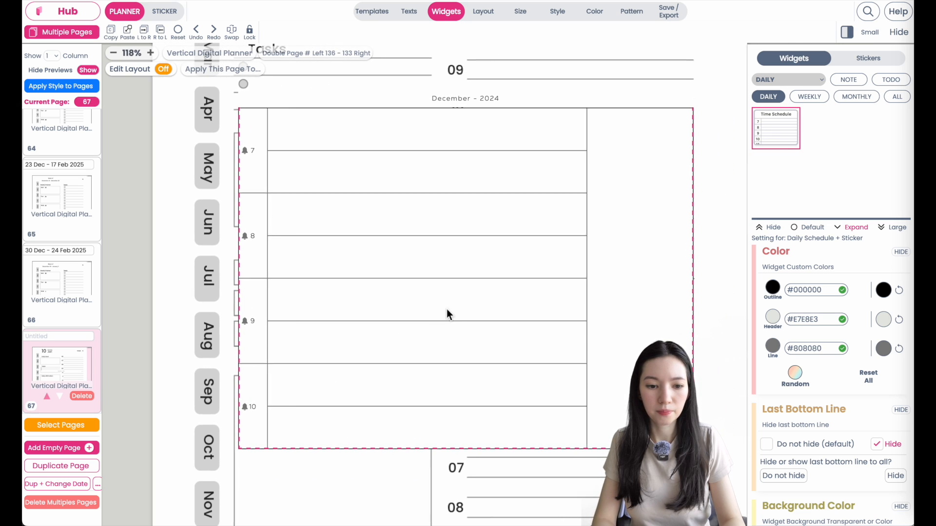
scroll(447, 309, "down", 3)
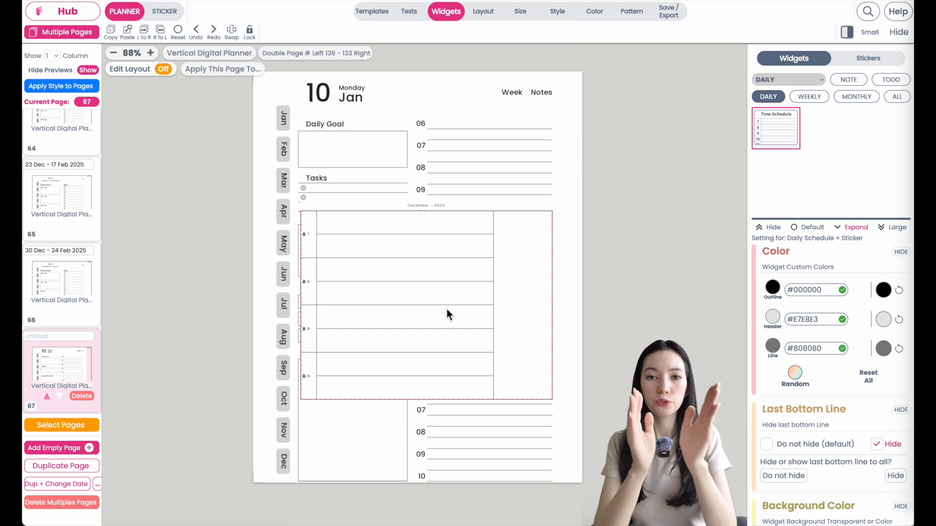
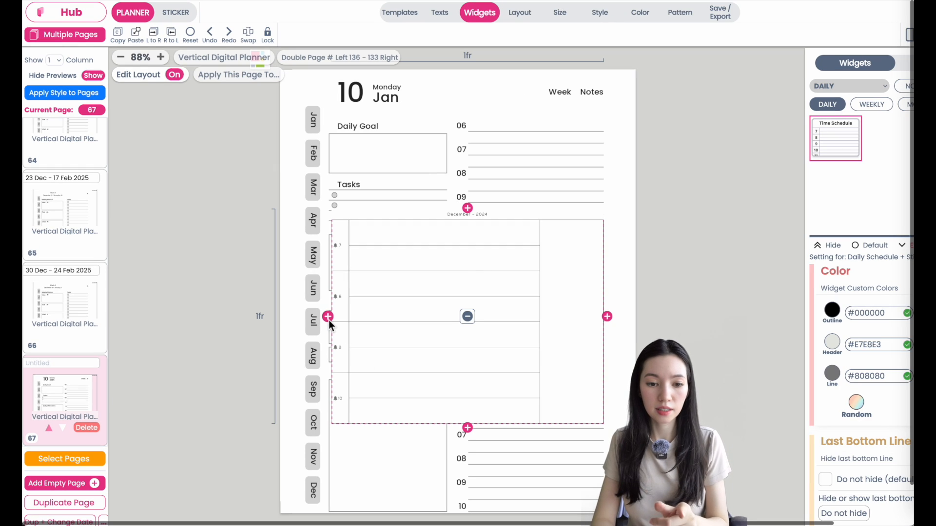
- Add a layout column before the schedule and set the schedule column's width to 1.3 fraction
left_click(328, 317)
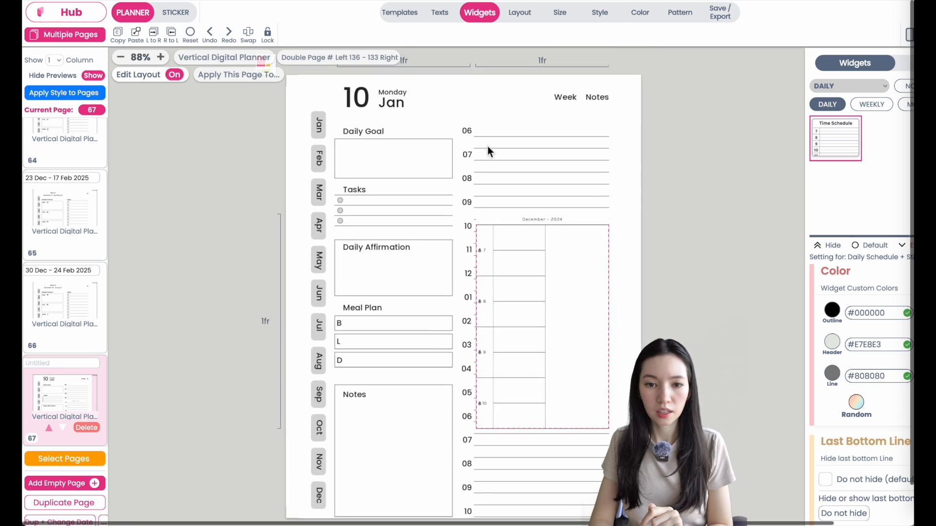
left_click(511, 95)
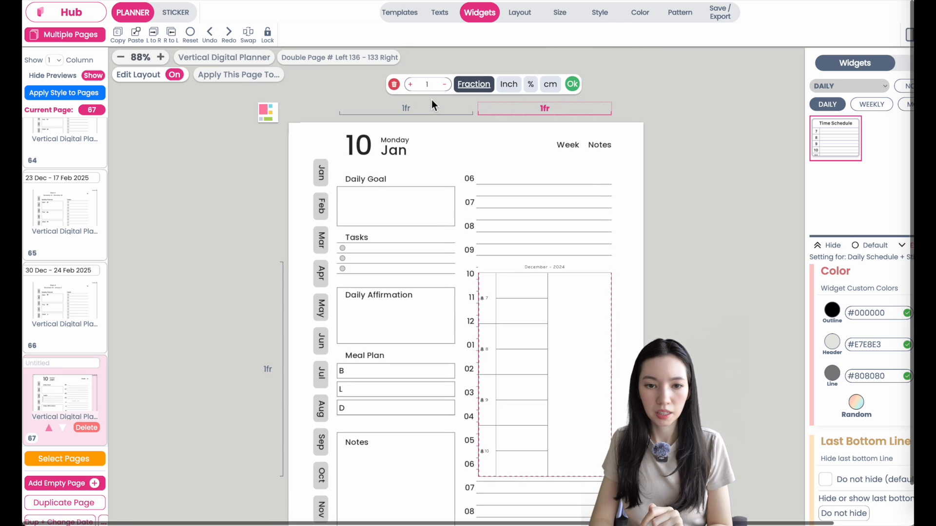
left_click(412, 84)
left_click(412, 84)
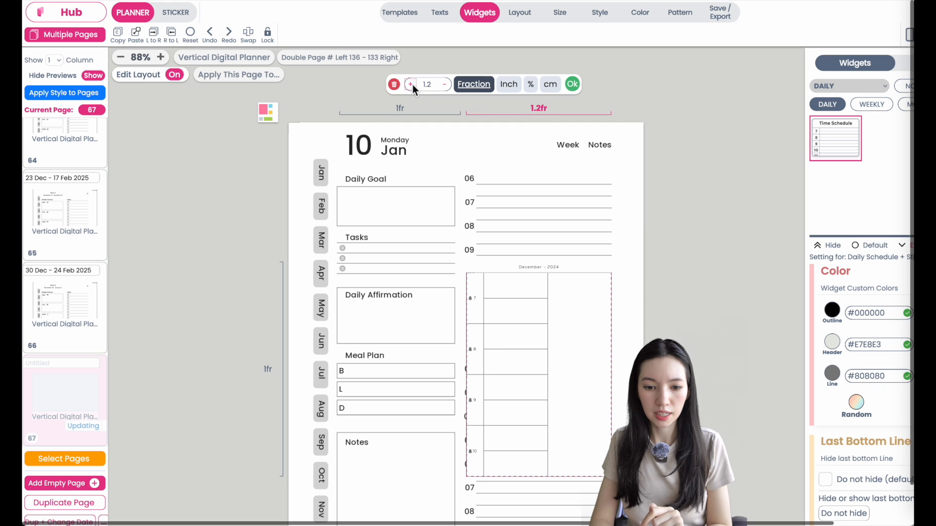
left_click(413, 84)
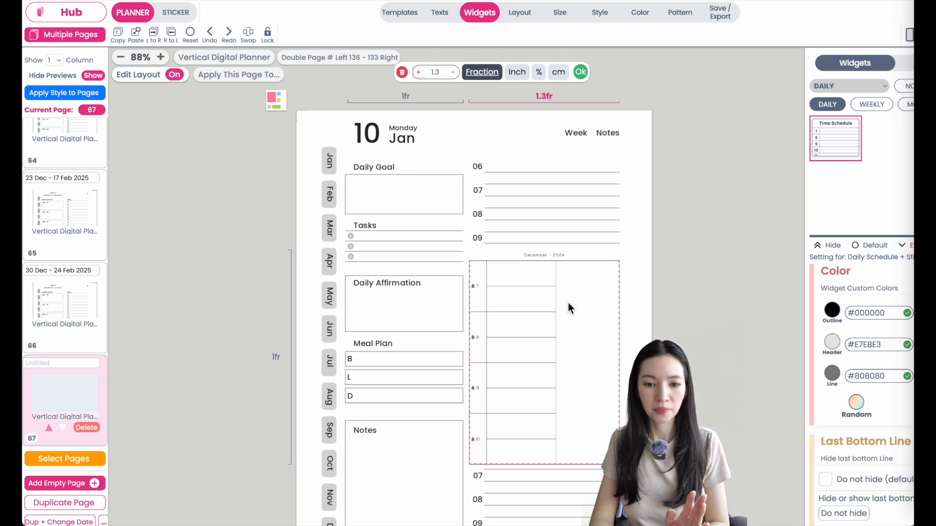
scroll(542, 297, "down", 3)
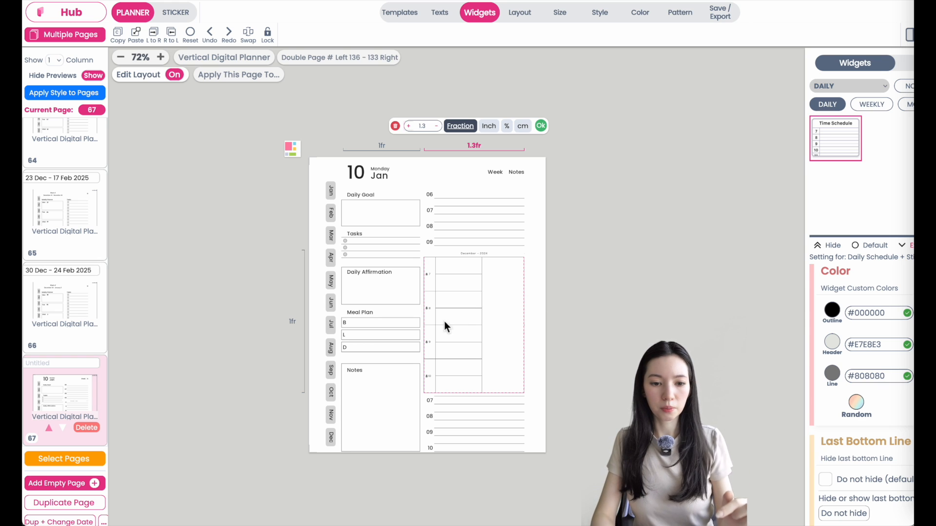
- Set the layout's top padding to 0.8 inch
left_click(526, 16)
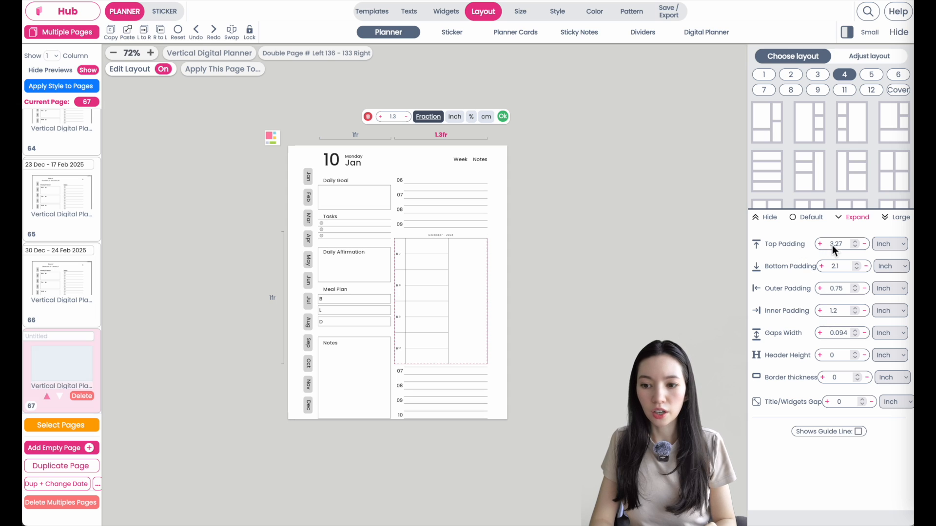
left_click(864, 243)
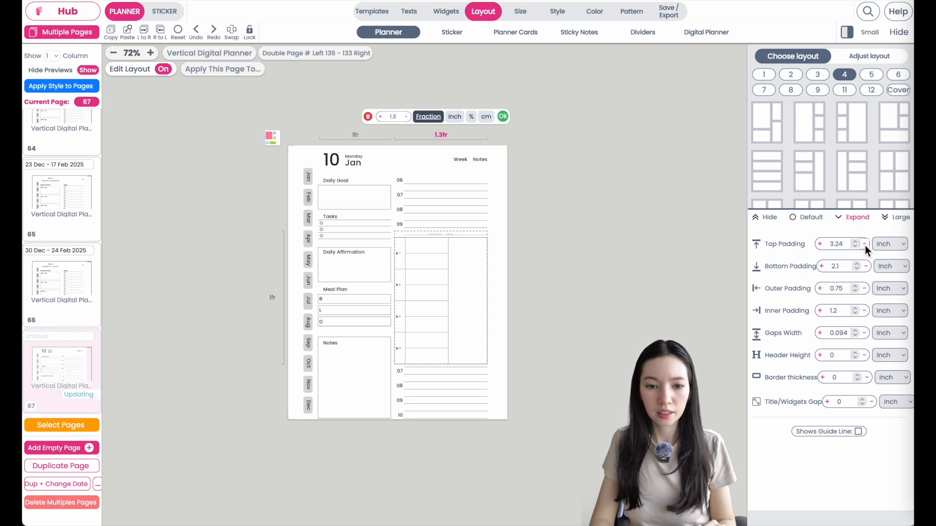
left_click(841, 245)
type("1")
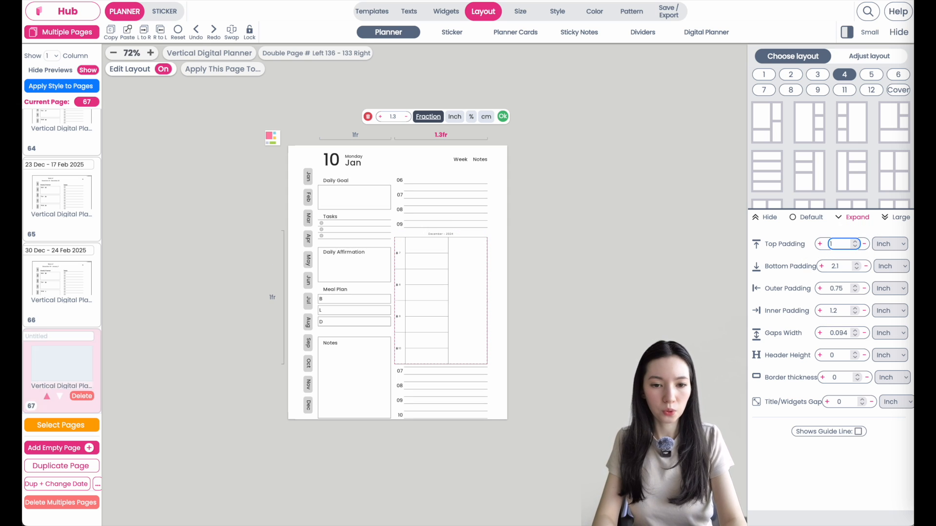
key("BackSpace")
type("0.8")
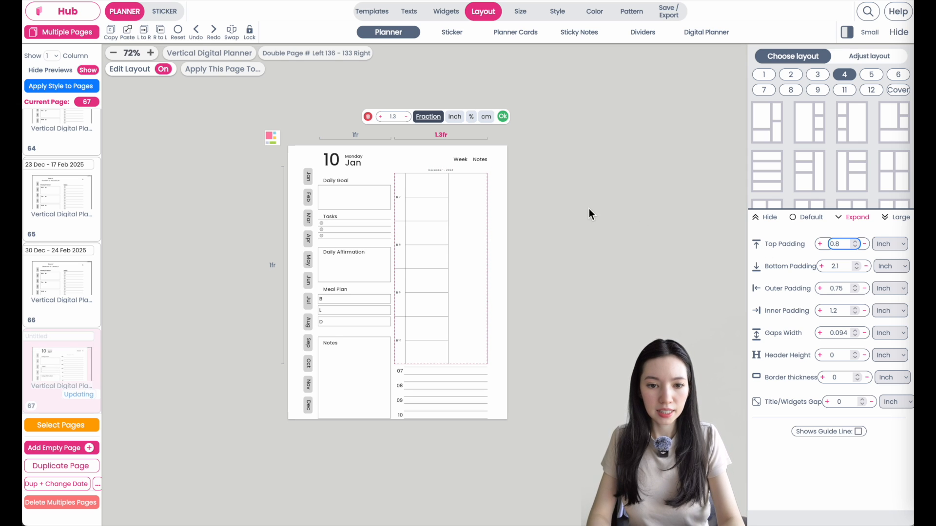
- Set the layout's bottom padding to 0 inch to extend the schedule towards the page's lower edge
scroll(589, 208, "up", 3)
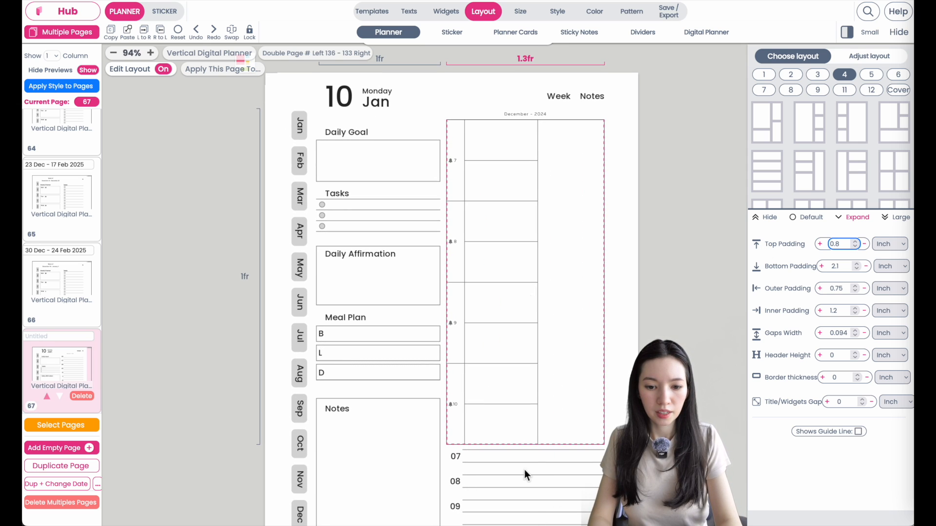
scroll(607, 419, "down", 2)
scroll(607, 420, "down", 1)
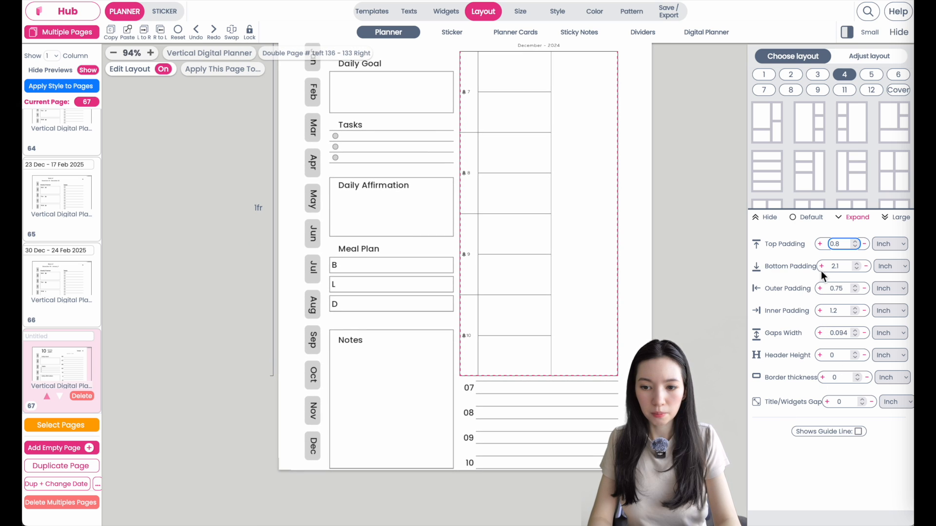
scroll(474, 445, "up", 1)
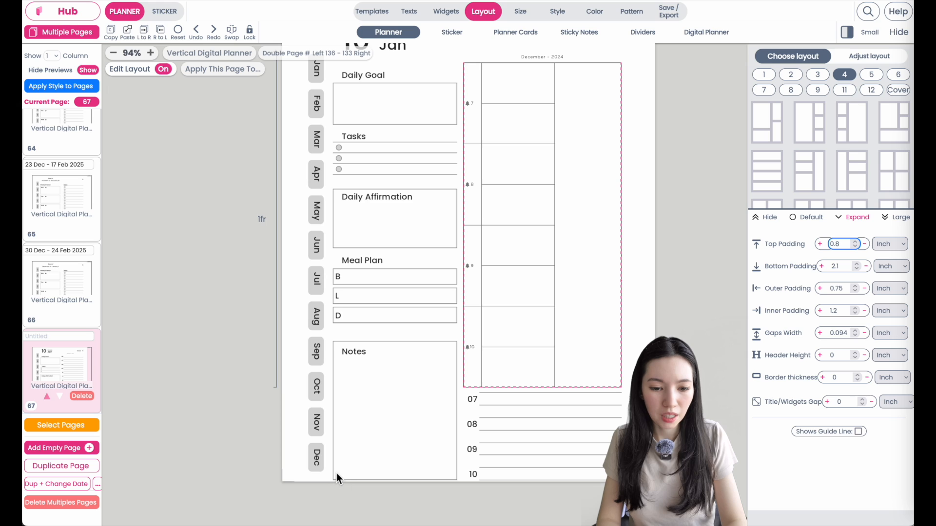
scroll(336, 473, "down", 1)
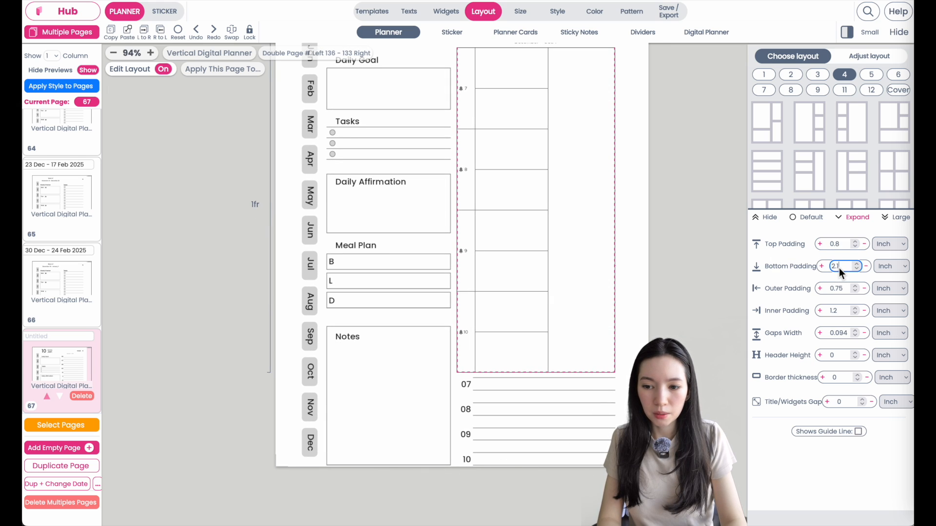
key("BackSpace")
key("BackSpace")
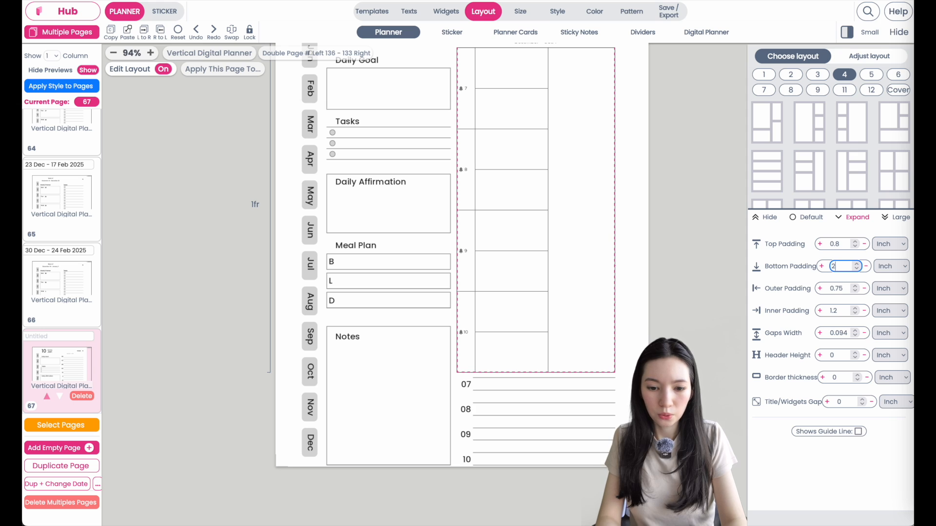
key("BackSpace")
type("1")
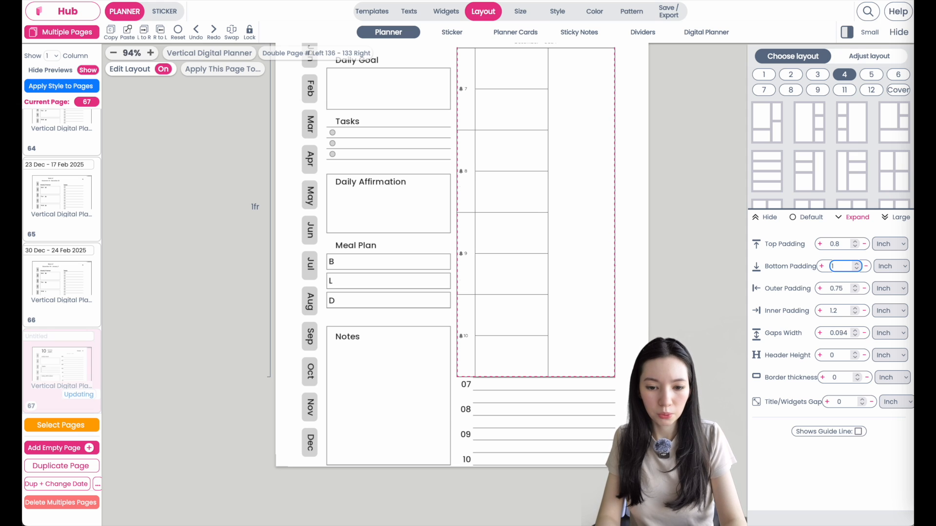
type(".")
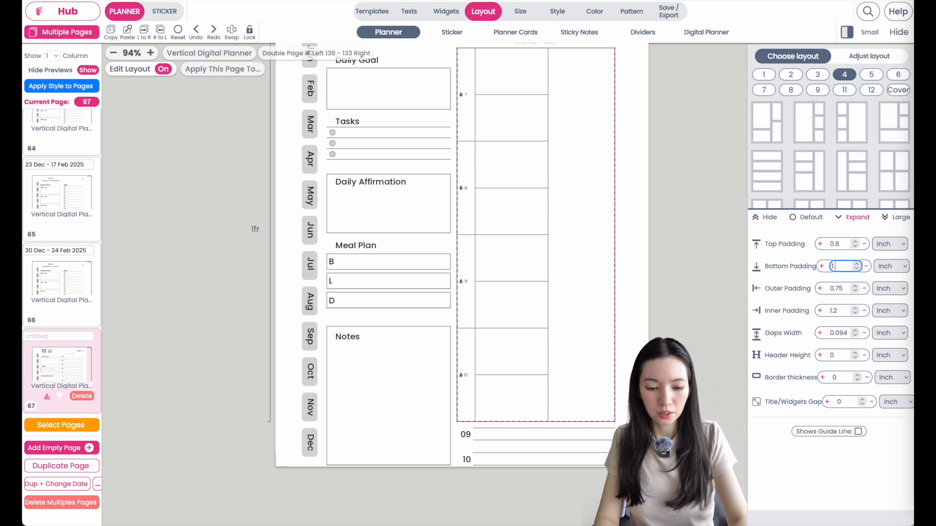
key("BackSpace")
key("BackSpace")
type("0")
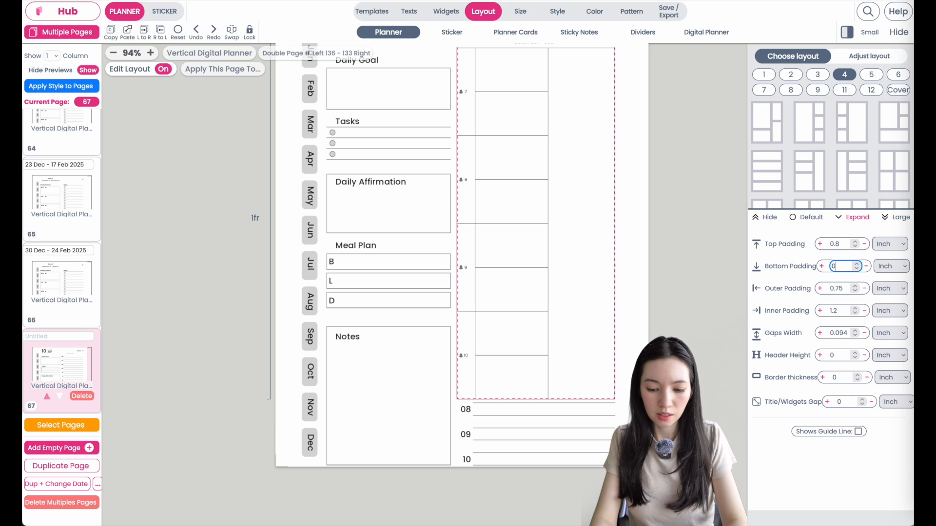
- Set the page layout's bottom padding to 0.5 inch and check the schedule area's lower edge against the page
type(".5")
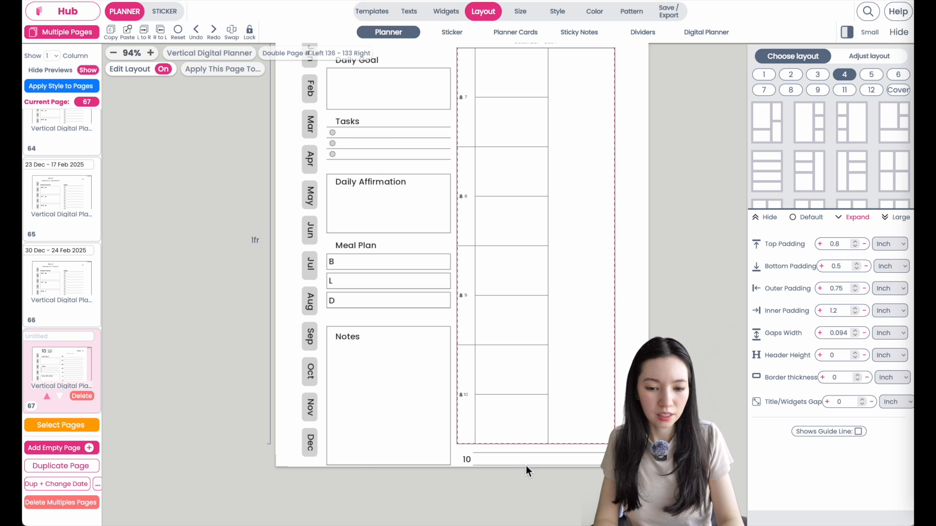
scroll(500, 465, "up", 3)
scroll(500, 464, "down", 6)
scroll(500, 464, "right", 4)
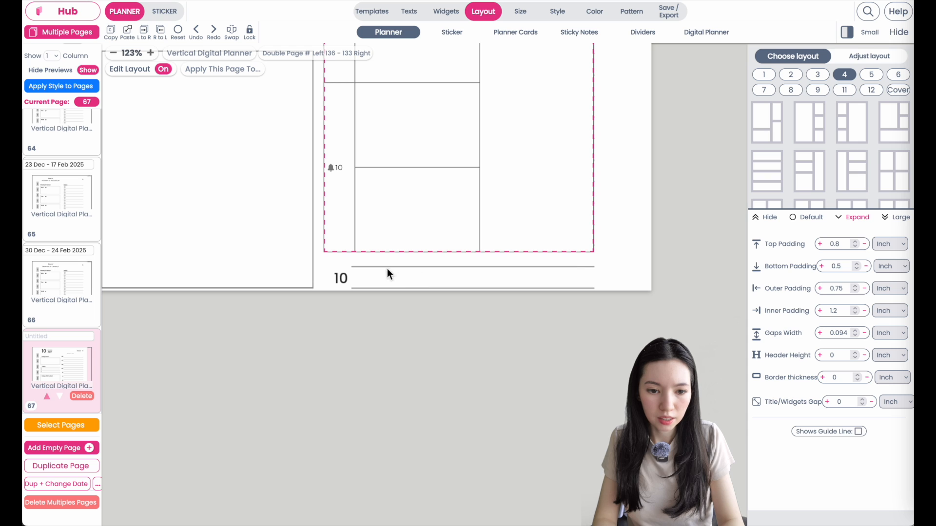
scroll(630, 261, "down", 4)
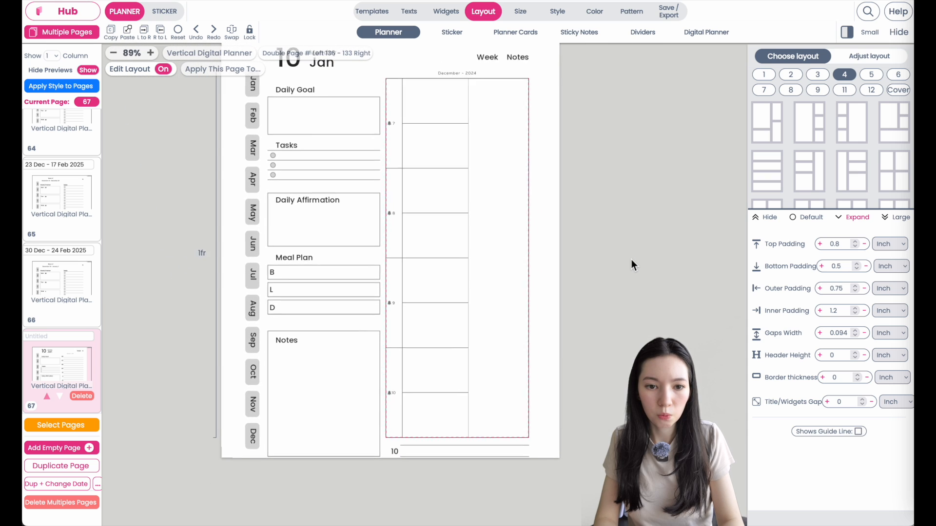
scroll(631, 260, "left", 2)
scroll(631, 259, "up", 1)
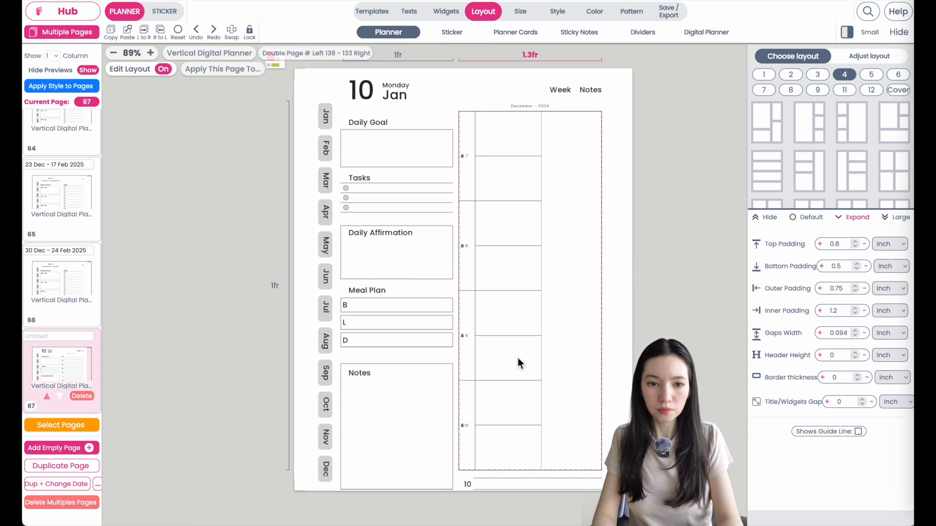
- Add a hyperlink button without text over the leftover lines below the schedule and stretch it across the column's full width
left_click(171, 13)
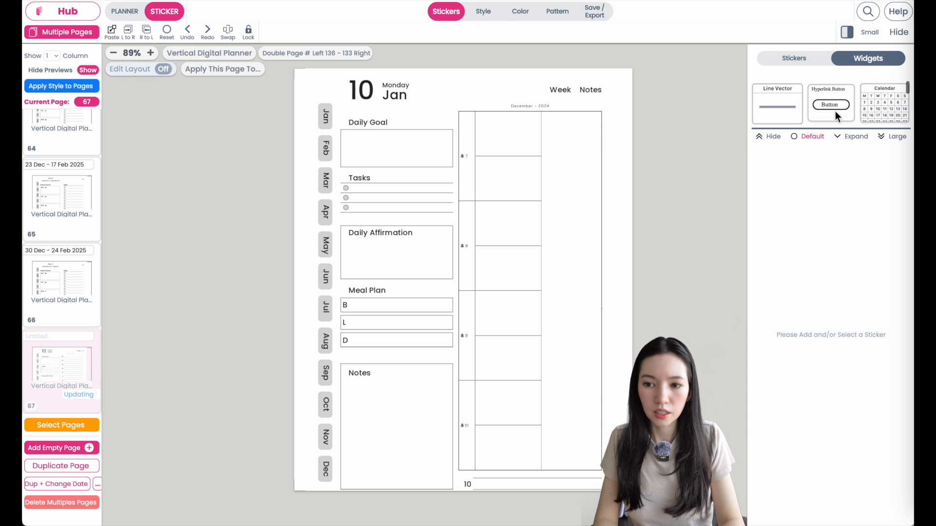
left_click(837, 116)
left_click_drag(342, 102, 520, 504)
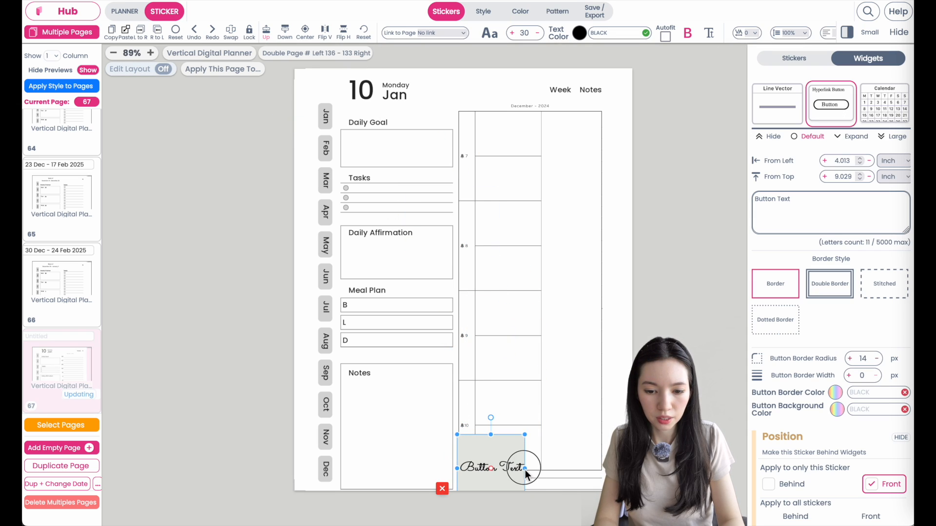
left_click_drag(525, 468, 609, 469)
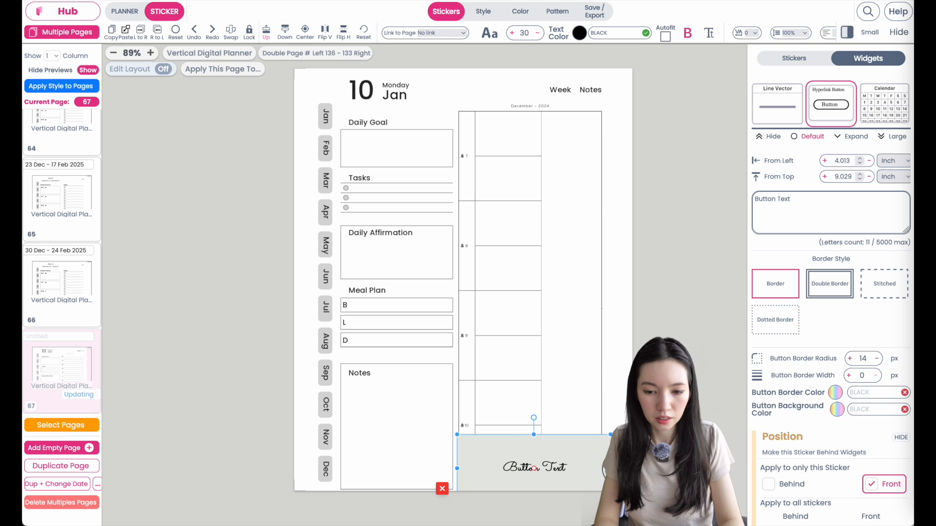
triple_click(821, 220)
key("BackSpace")
- Set the button's border and background colors to white (#FFFFFF) and place only this sticker behind the widgets
left_click(860, 397)
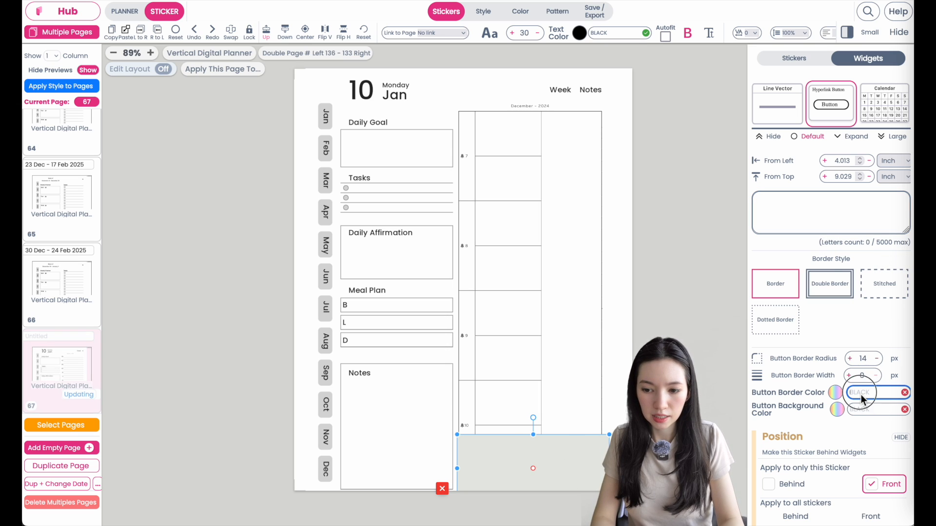
type("#FFFFFF")
left_click(860, 414)
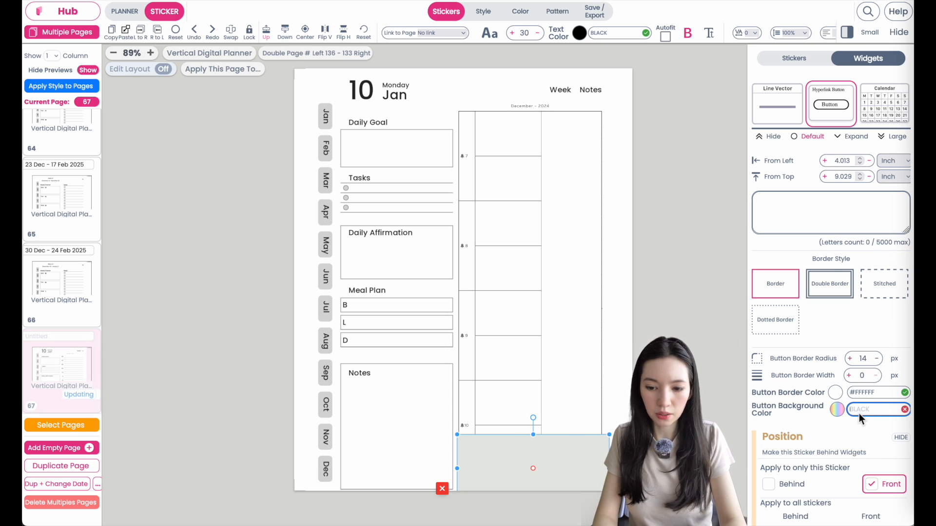
type("WHITE")
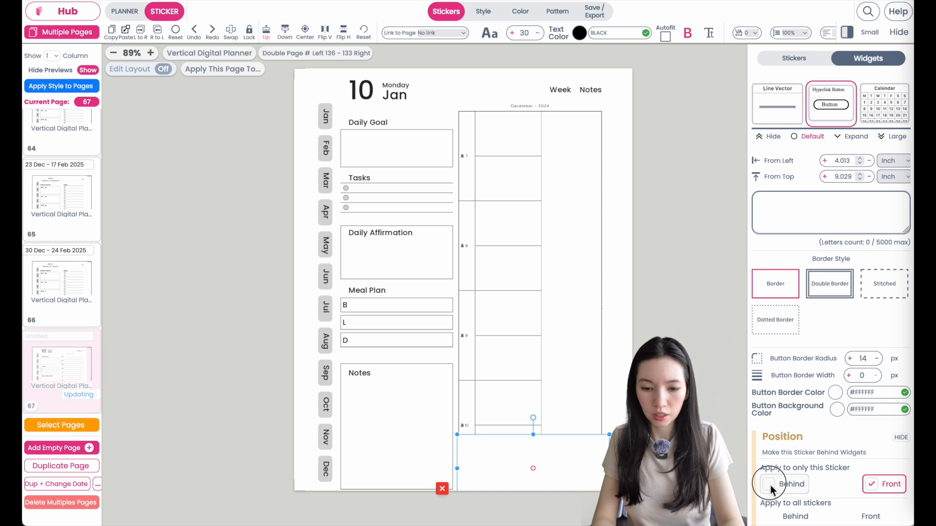
left_click(770, 485)
left_click(619, 414)
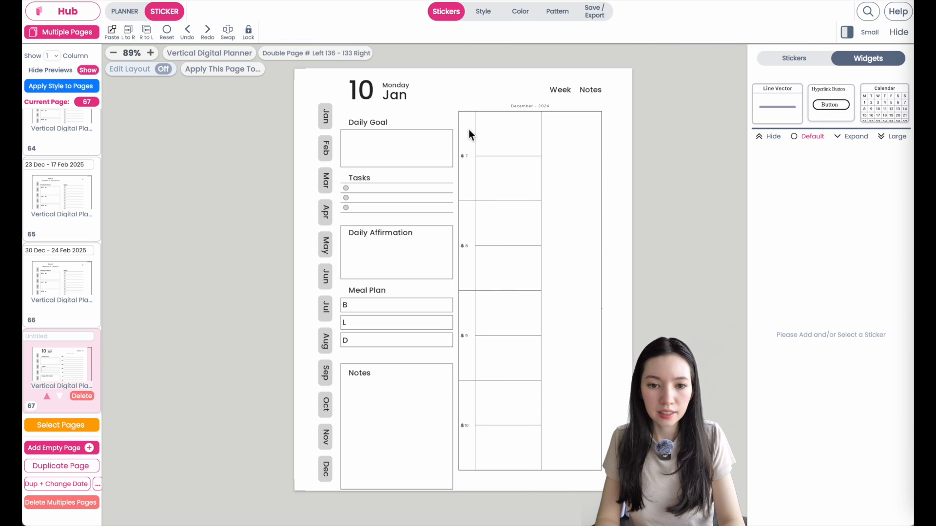
- Return to planner editing, select the daily schedule widget, and open the widget style options
left_click(131, 15)
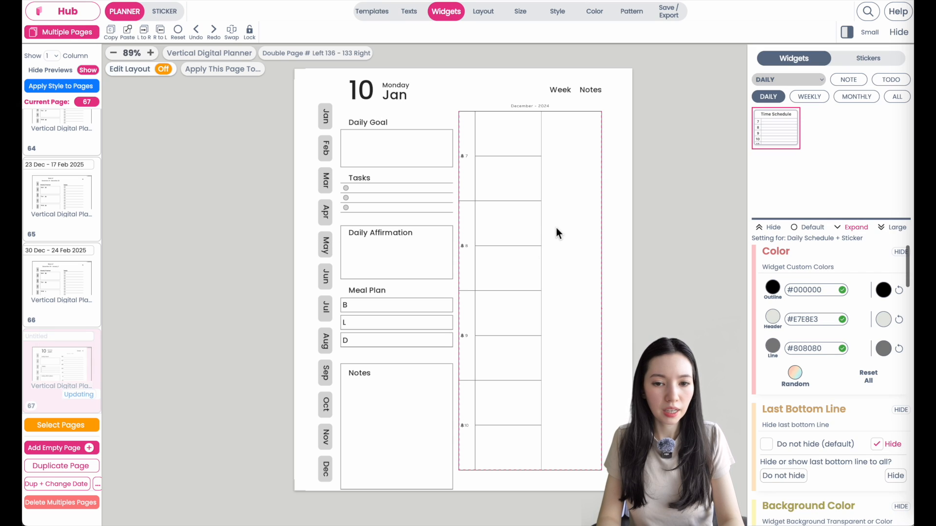
left_click(517, 121)
left_click(583, 92)
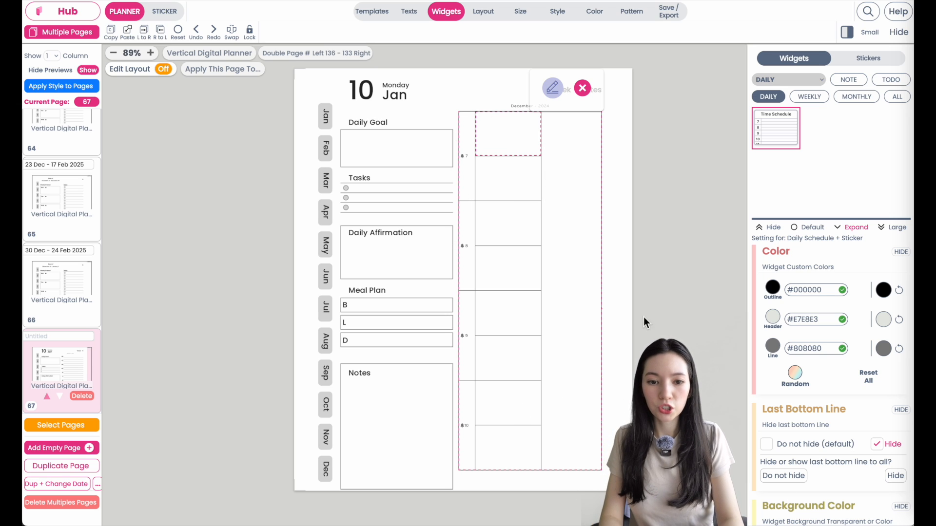
left_click(558, 14)
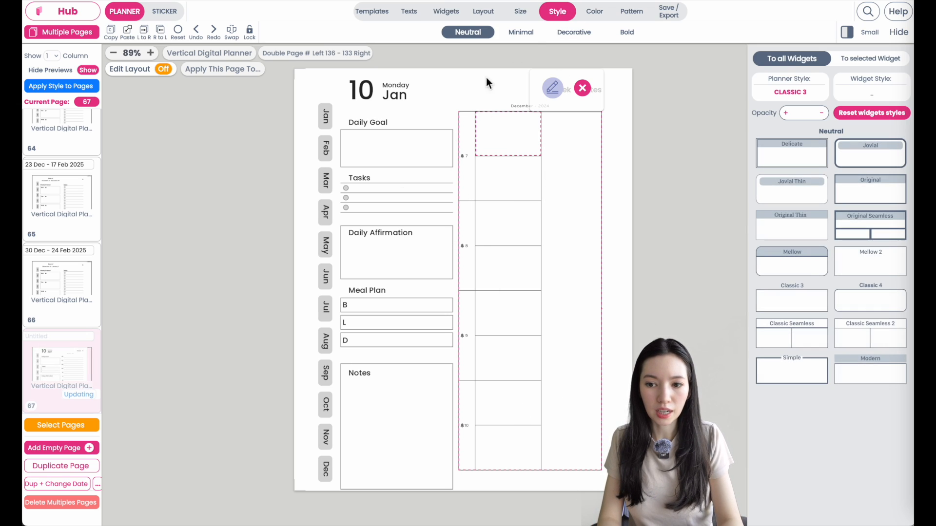
- Try Neutral styles such as Jovial Thin and Original Thin on all widgets, ending with Classic 3
left_click(788, 225)
left_click(790, 185)
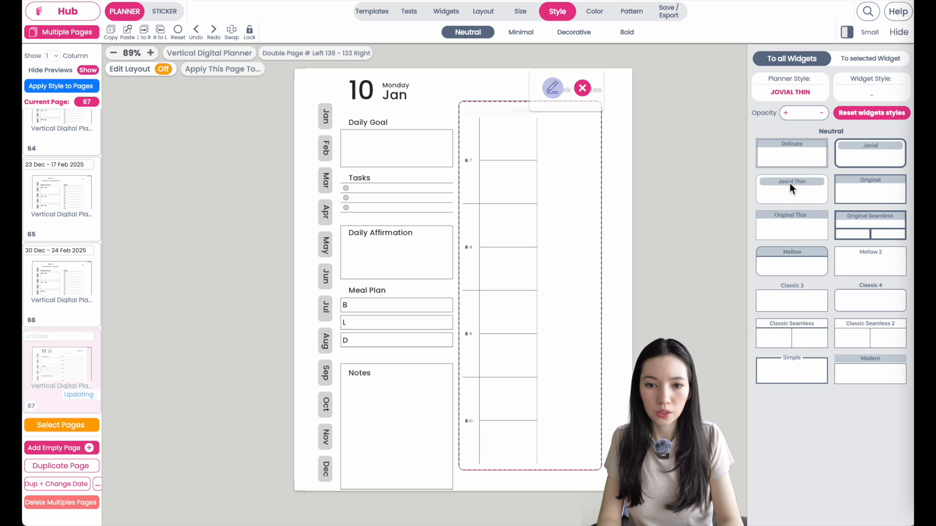
left_click(803, 261)
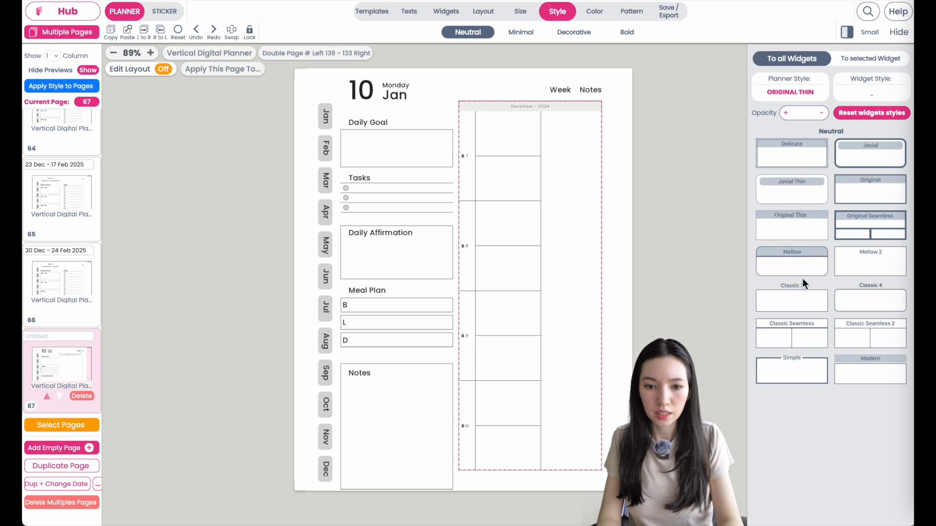
left_click(863, 259)
left_click(806, 298)
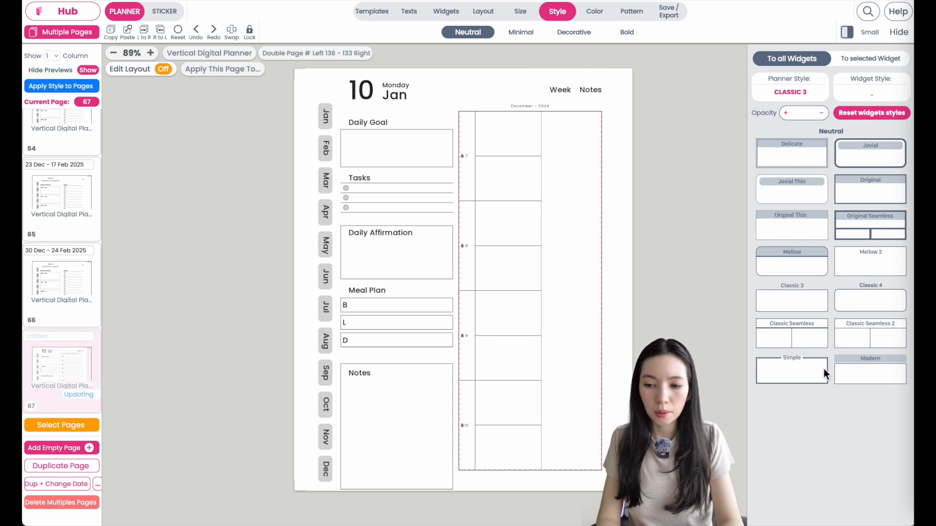
- Apply the Minimal style Classic 2 to all widgets and deselect the schedule
left_click(520, 33)
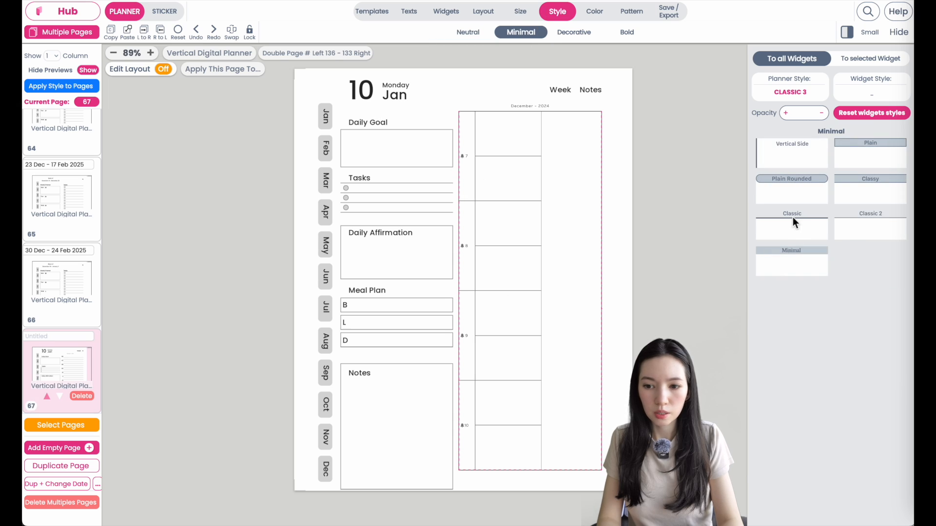
left_click(854, 228)
left_click(681, 120)
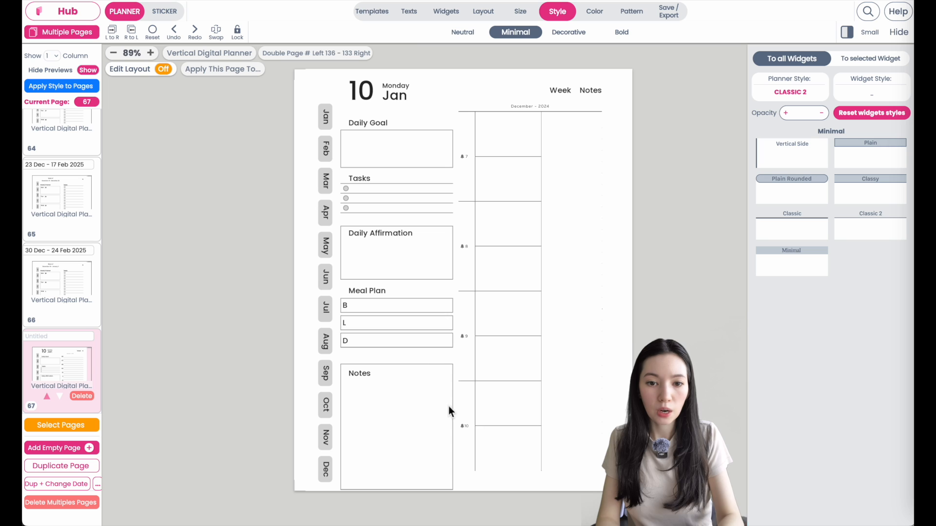
- Set the daily schedule widget's start time to 6:00 in the morning and its end time to 10:00 in the evening
left_click(545, 133)
scroll(833, 399, "down", 10)
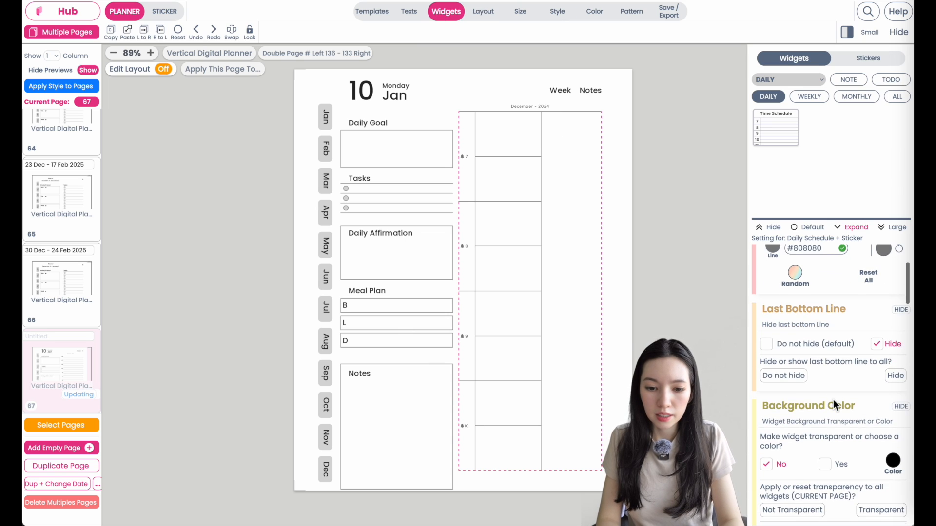
scroll(832, 400, "down", 3)
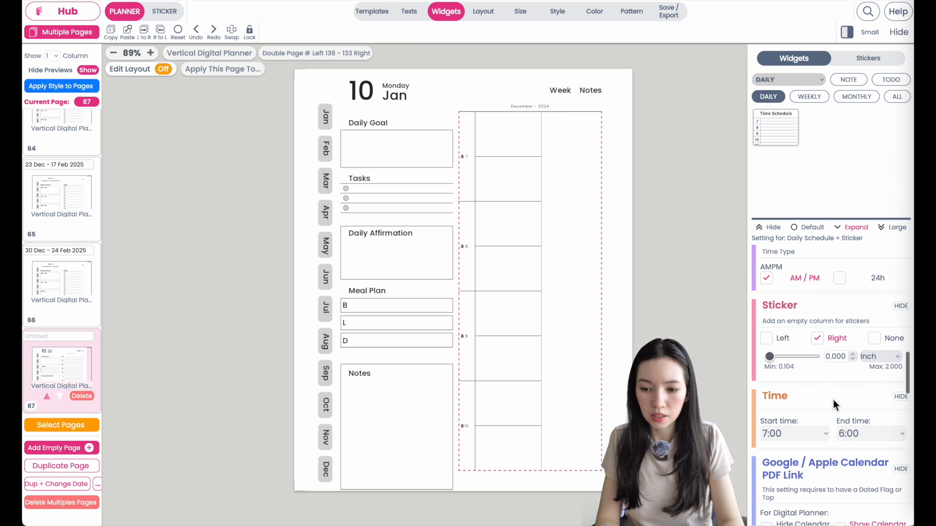
left_click(792, 432)
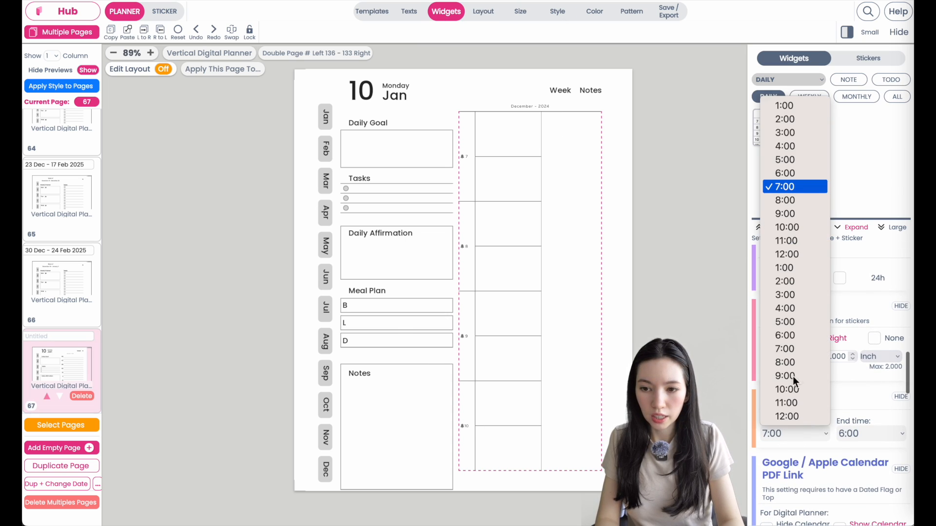
left_click(788, 175)
left_click(862, 434)
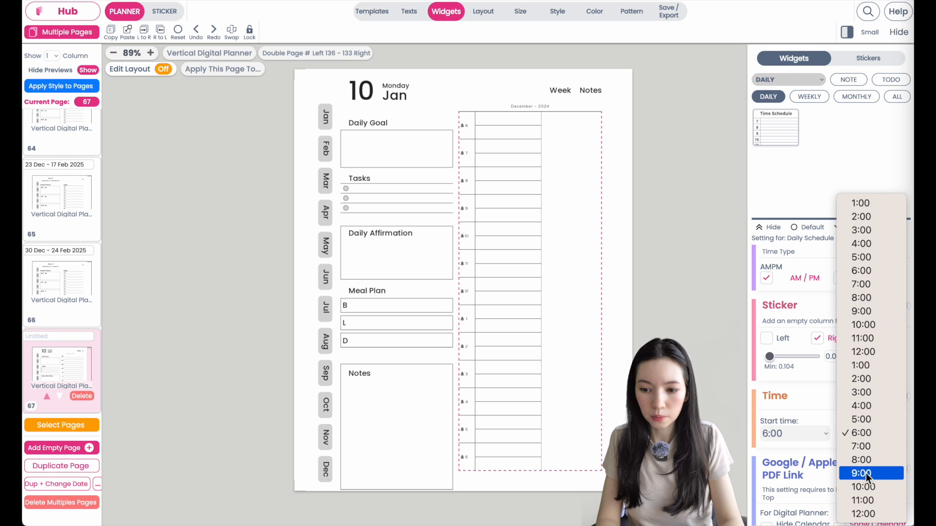
left_click(867, 488)
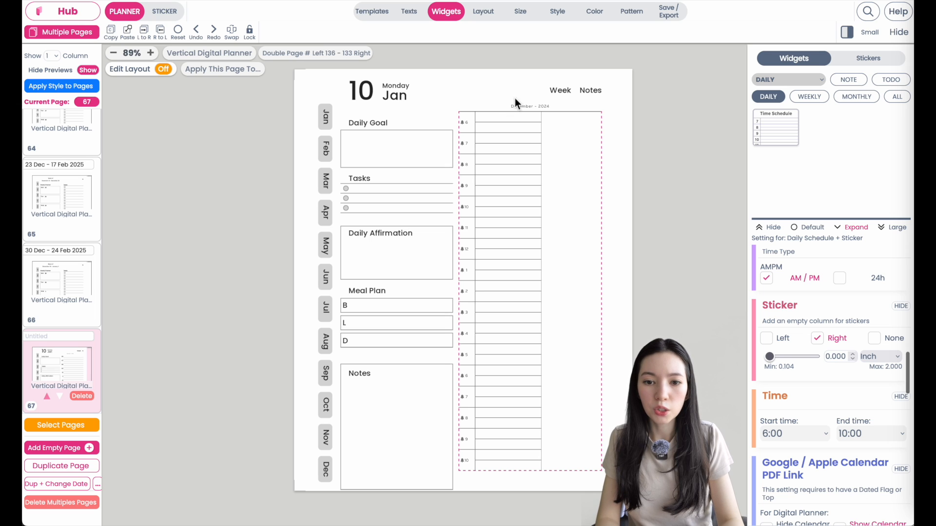
- Remove the empty sticker column from the daily schedule by choosing None
scroll(607, 135, "up", 3)
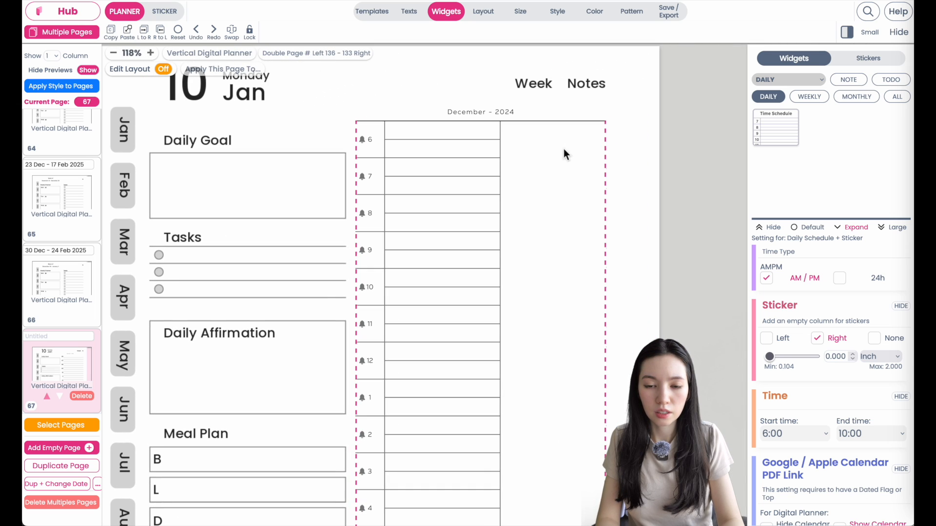
scroll(805, 358, "up", 1)
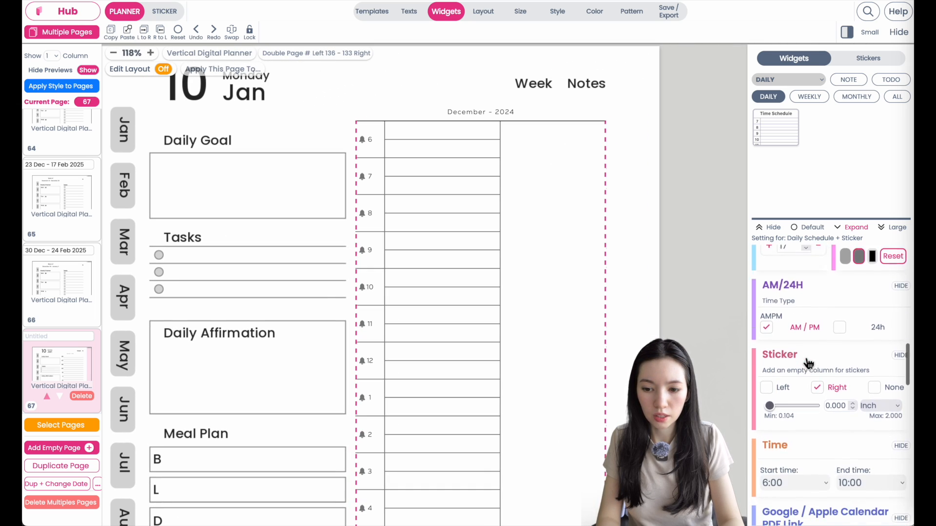
left_click(876, 380)
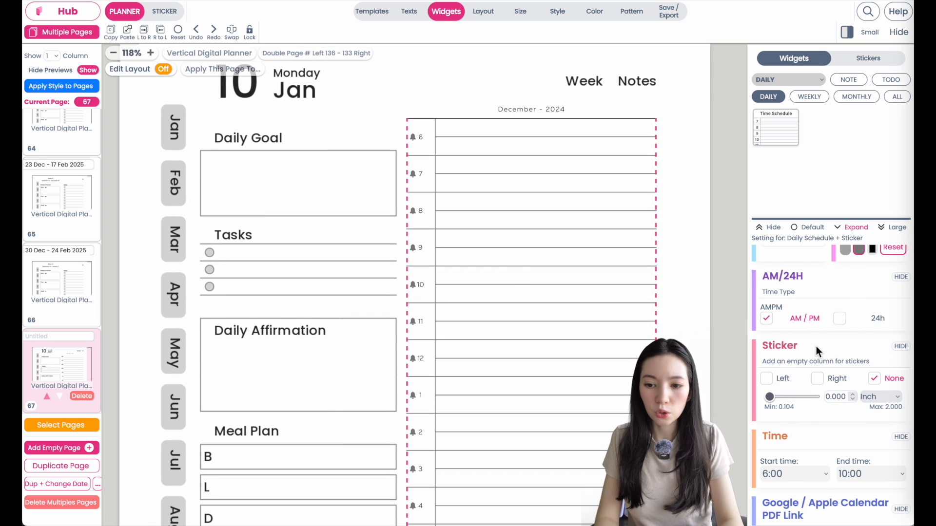
- Try hiding the schedule's Google / Apple Calendar links, and show them again
scroll(816, 346, "down", 5)
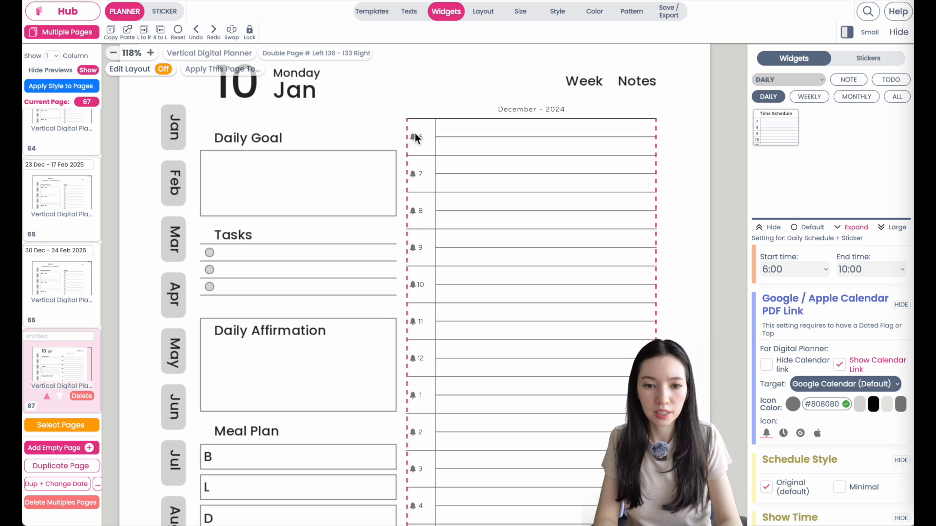
scroll(795, 341, "down", 2)
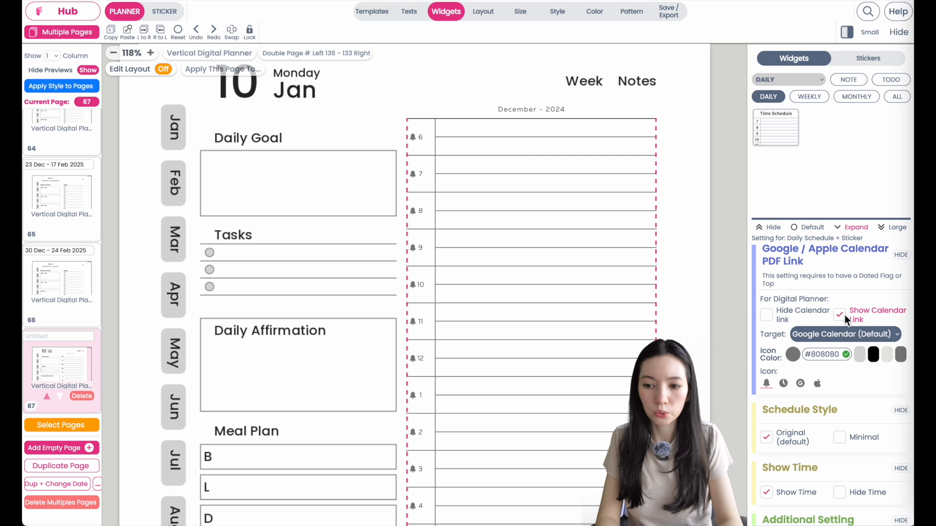
scroll(844, 315, "up", 2)
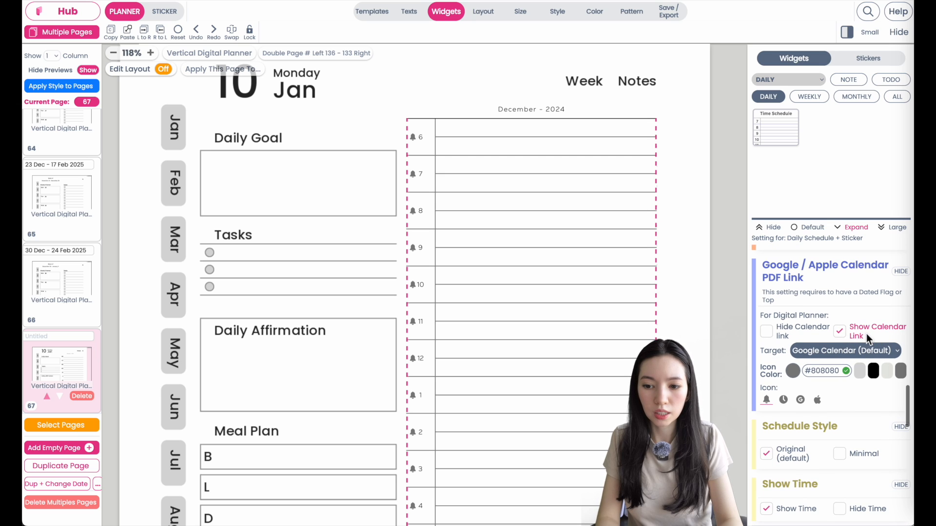
left_click(767, 331)
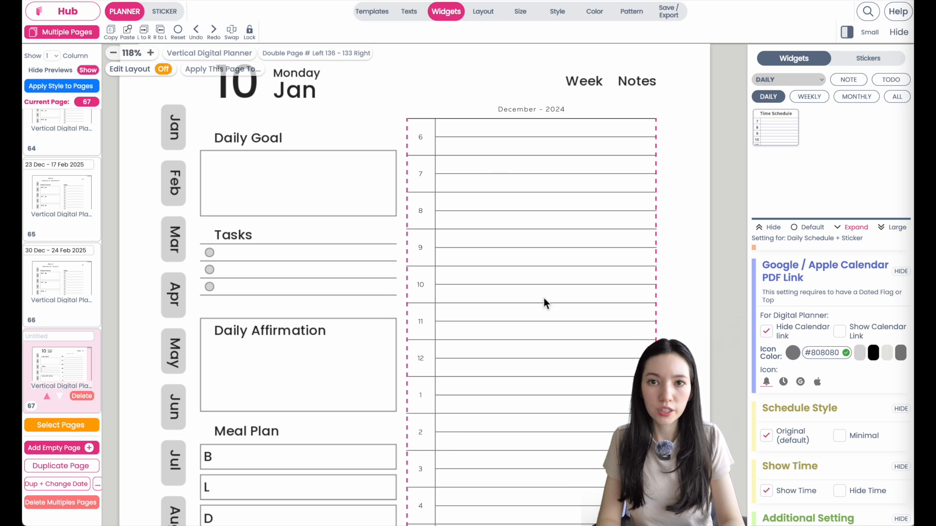
left_click(840, 332)
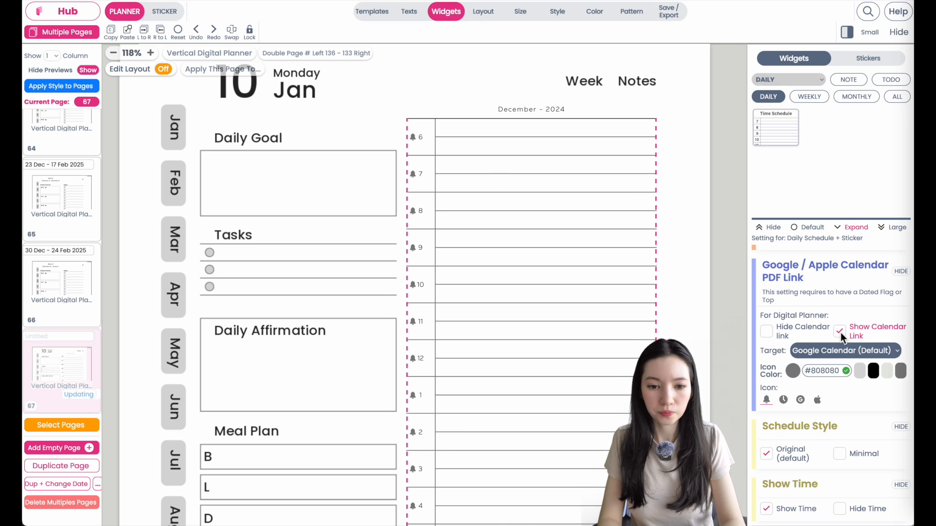
- Set the schedule's increment rows to 2 and narrow its hourly column width to about 23
scroll(815, 424, "down", 5)
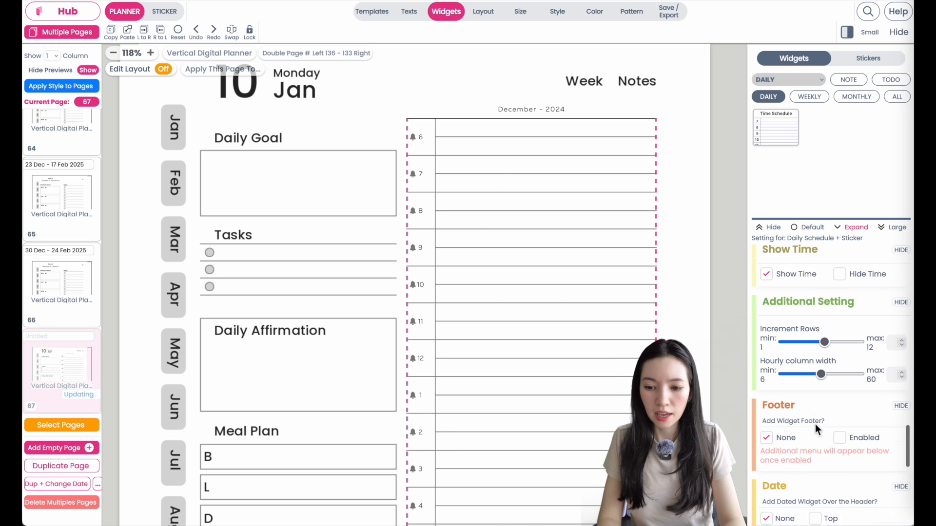
left_click(828, 342)
left_click_drag(833, 348, 794, 344)
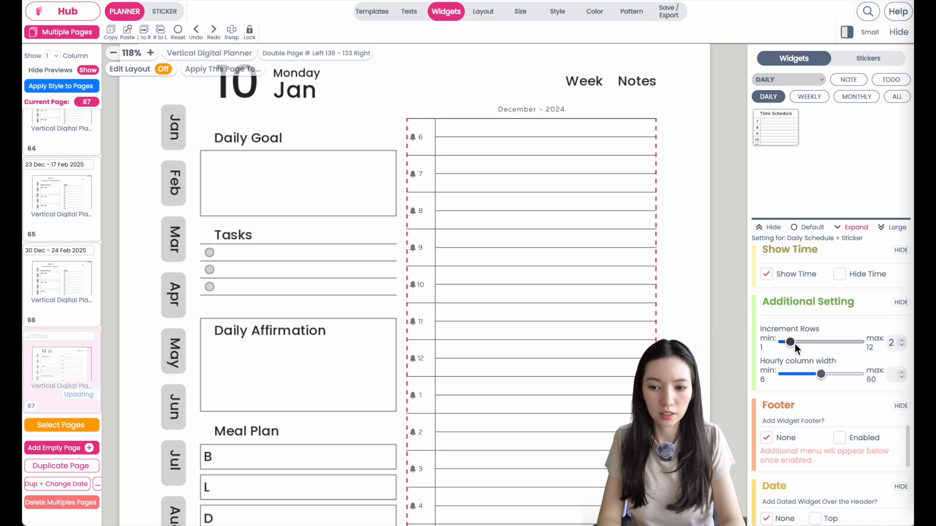
mouse_move(821, 374)
left_mouse_down()
mouse_move(807, 374)
mouse_move(873, 371)
mouse_move(799, 374)
mouse_move(857, 374)
mouse_move(809, 375)
left_mouse_up()
scroll(810, 374, "up", 5)
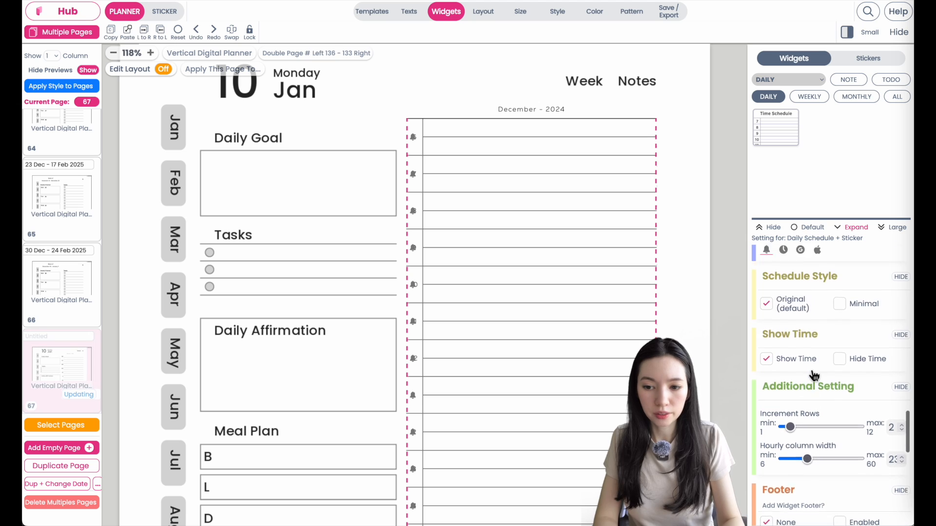
- Make the schedule's calendar link icons invisible by setting their icon color to TRANSPARENT
scroll(815, 374, "down", 2)
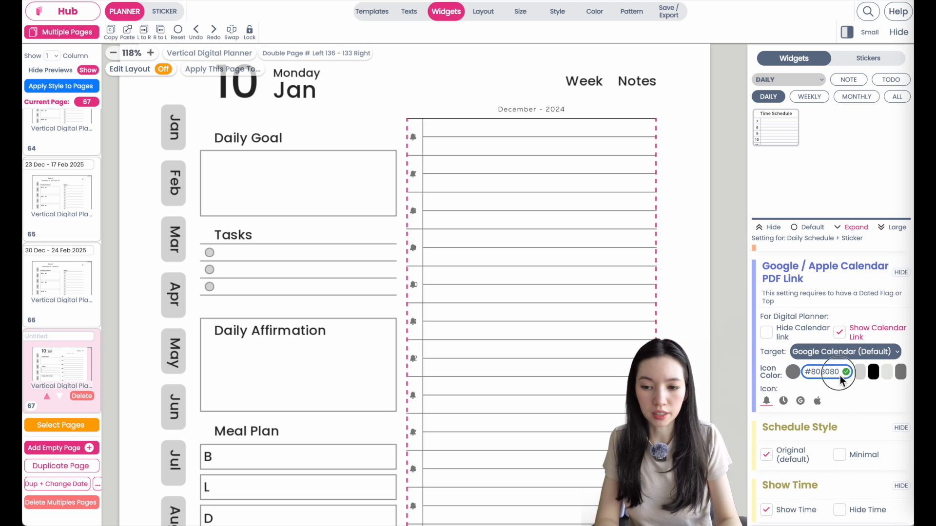
key("ctrl+a")
type("TRA")
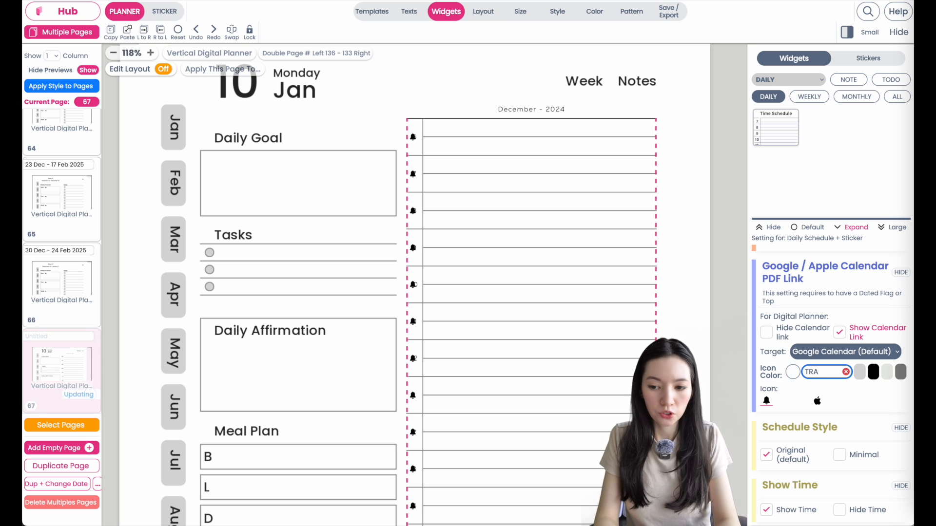
type("NSPARENT")
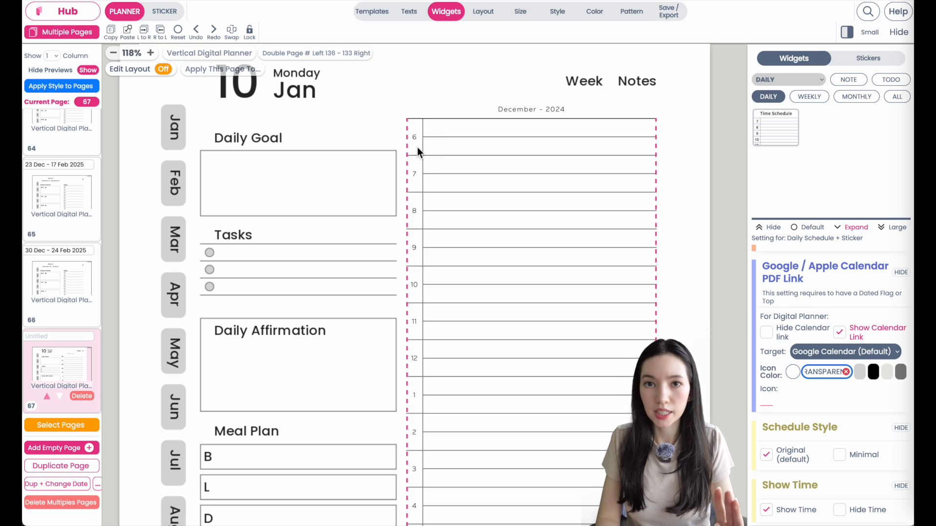
scroll(451, 347, "down", 8)
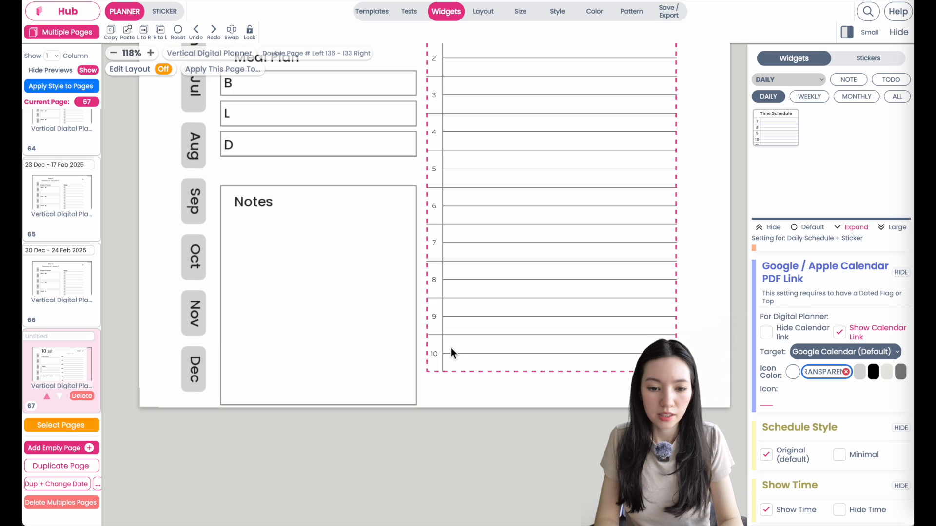
left_click(469, 462)
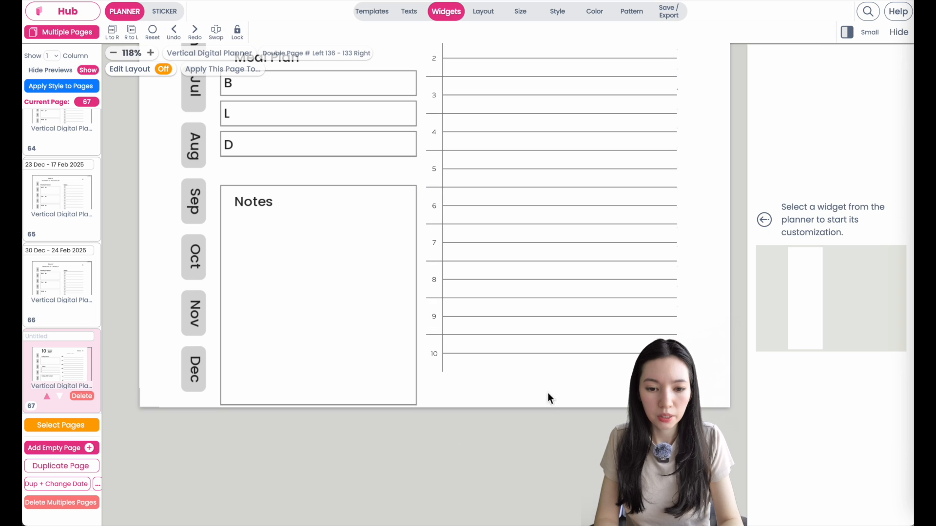
- Set the daily schedule's last bottom line to Do not hide (default)
left_click(569, 303)
scroll(810, 392, "down", 3)
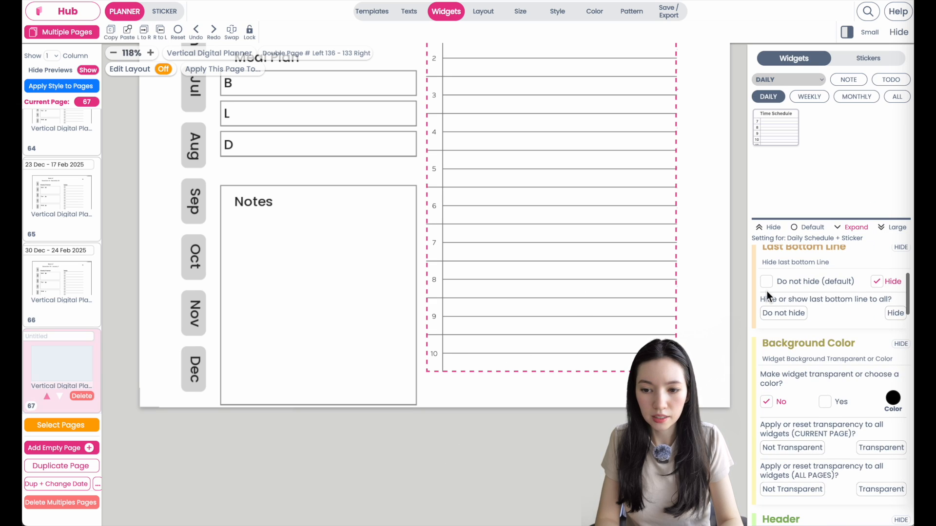
scroll(775, 291, "up", 1)
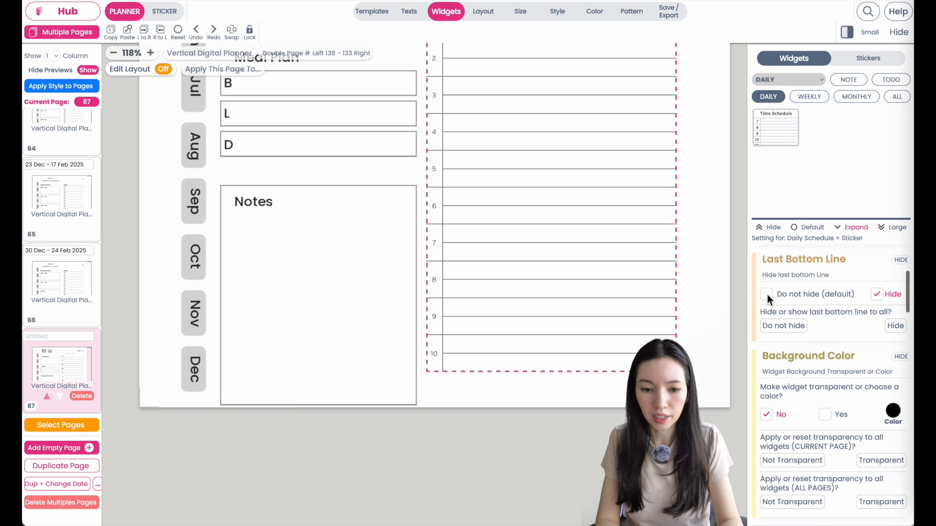
left_click(767, 294)
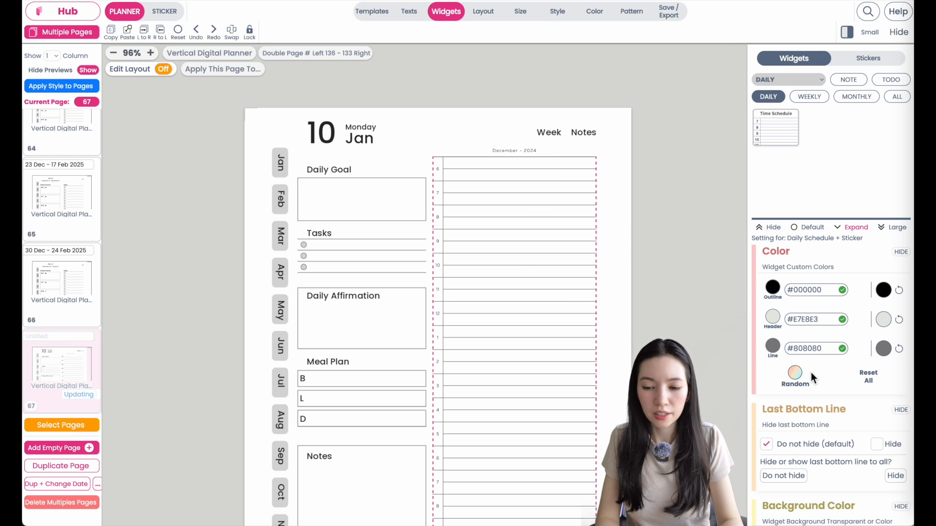
- Keep the daily schedule's header shown and change its text to Schedule
scroll(810, 370, "down", 8)
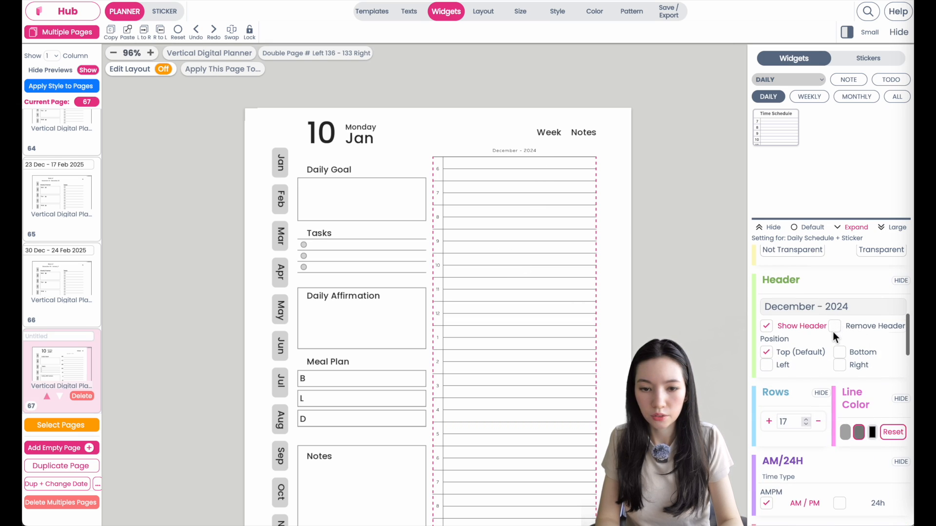
left_click(832, 331)
left_click(768, 325)
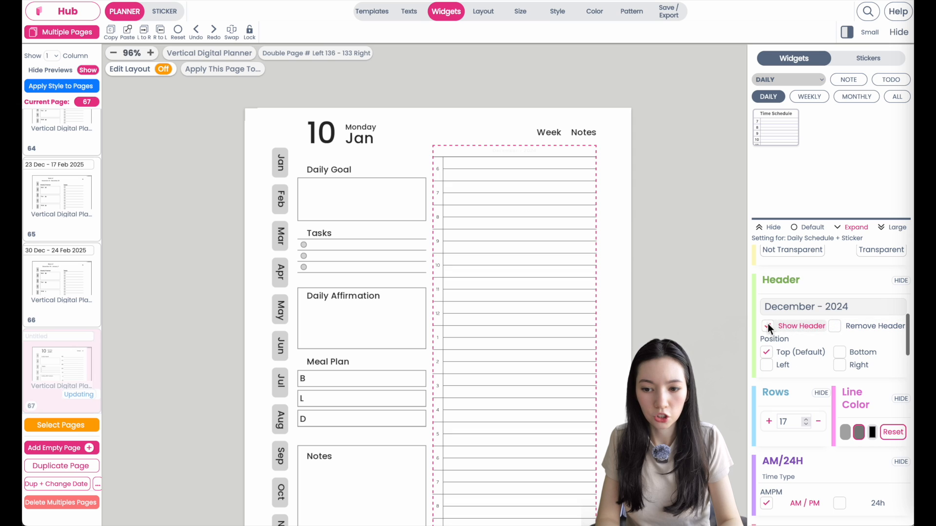
triple_click(858, 306)
key("BackSpace")
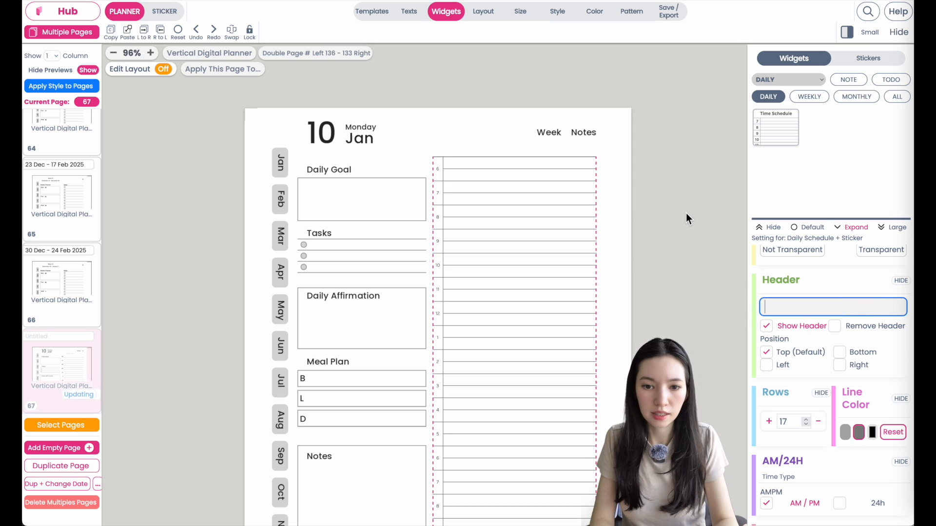
type("Schedile")
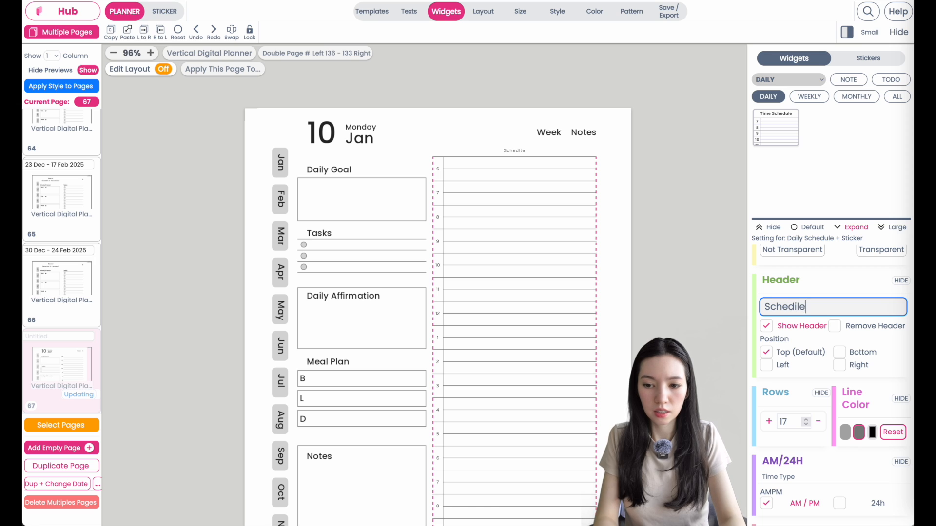
key("BackSpace")
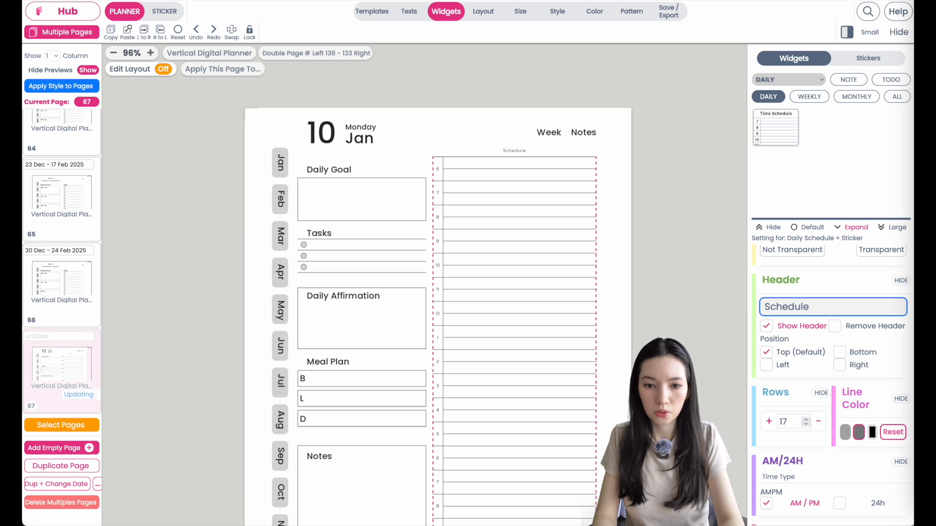
left_click(623, 103)
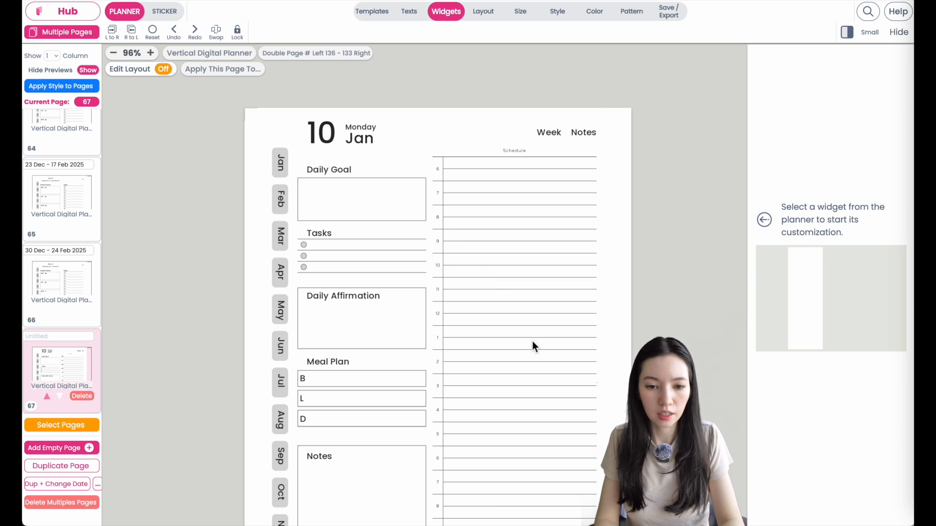
- Add a Dated Widget sticker and fit it over the sample date, 1.25 inches from the left and 0.199 inches from the top
scroll(532, 341, "down", 3)
scroll(532, 341, "up", 2)
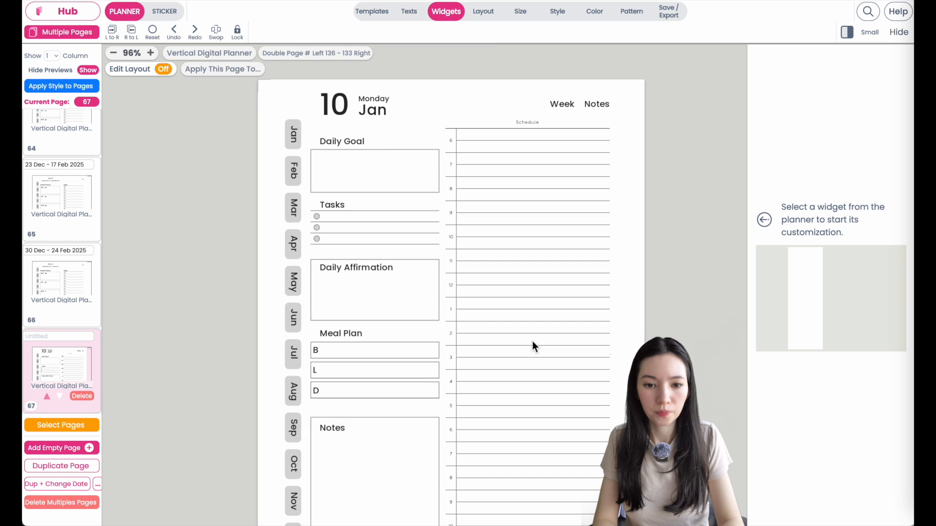
scroll(532, 342, "down", 2)
scroll(345, 127, "up", 3)
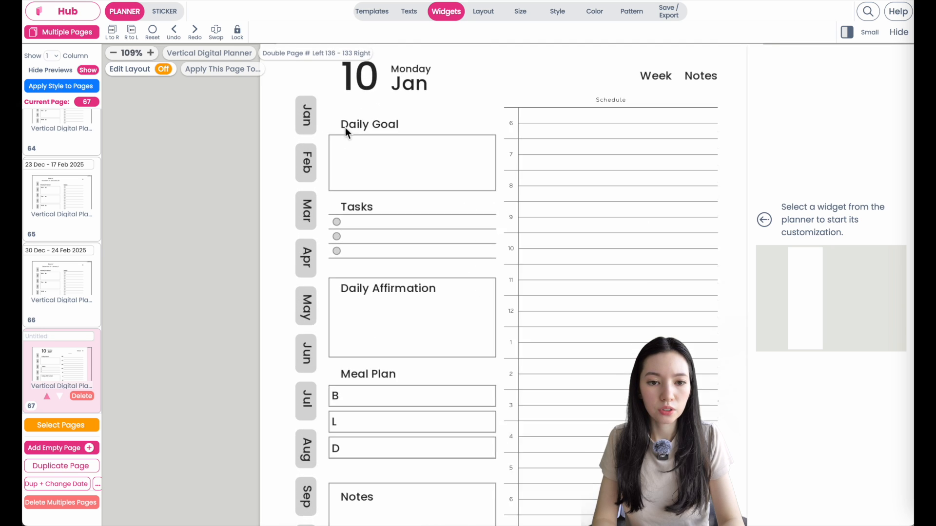
scroll(346, 128, "up", 2)
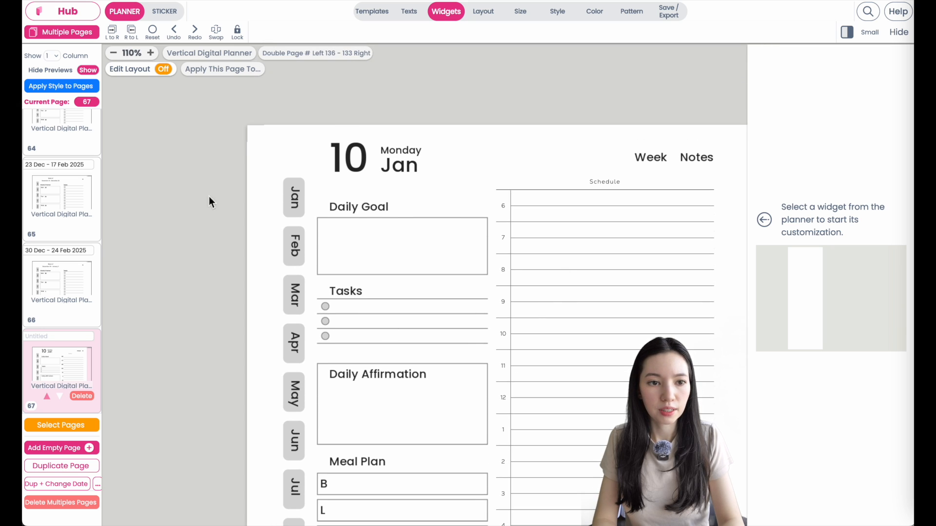
left_click(165, 13)
left_click(894, 136)
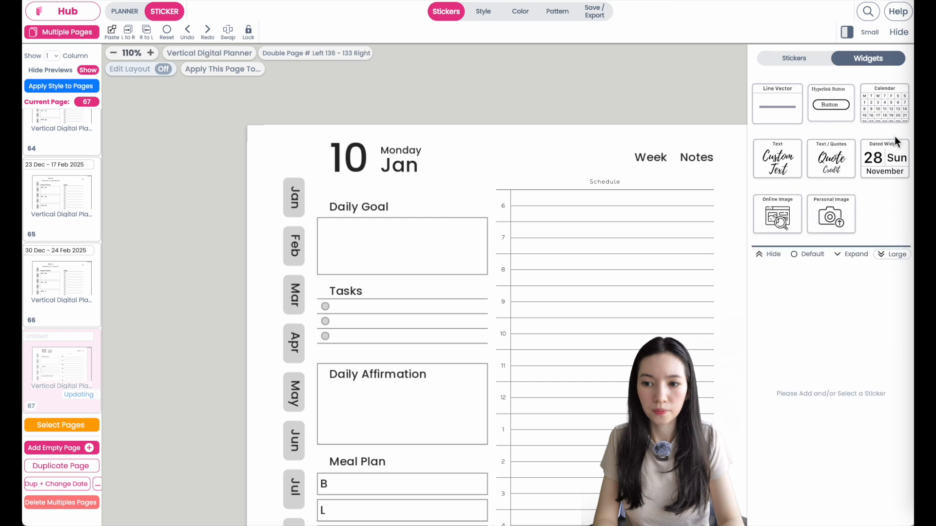
left_click(885, 191)
left_click(306, 190)
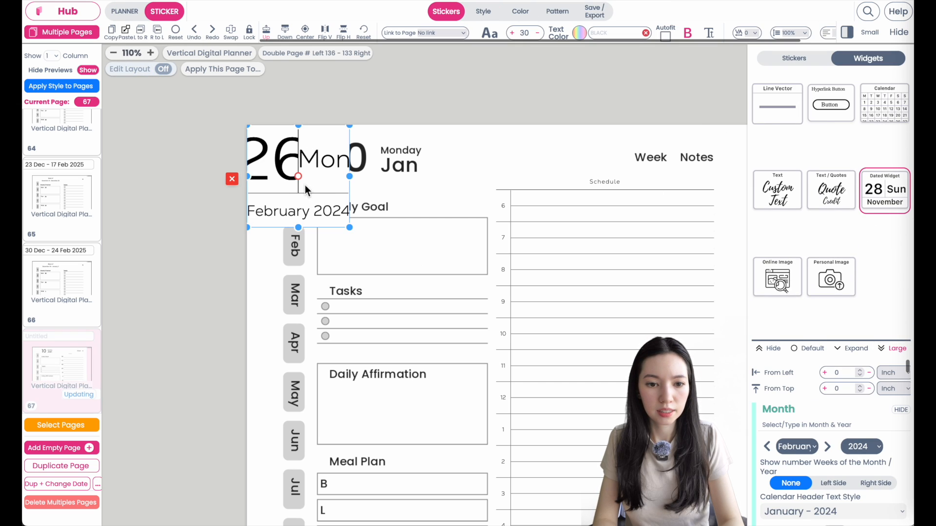
left_click_drag(390, 221, 372, 192)
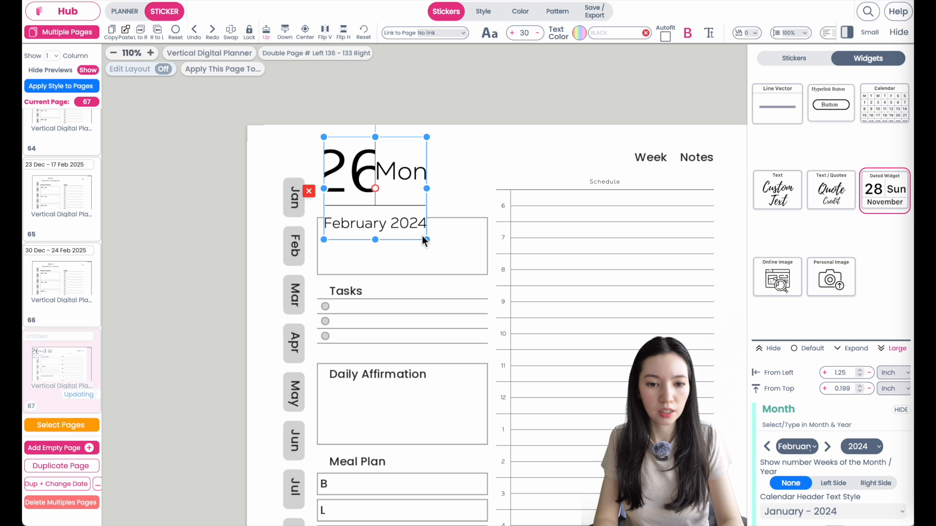
left_click_drag(427, 240, 430, 186)
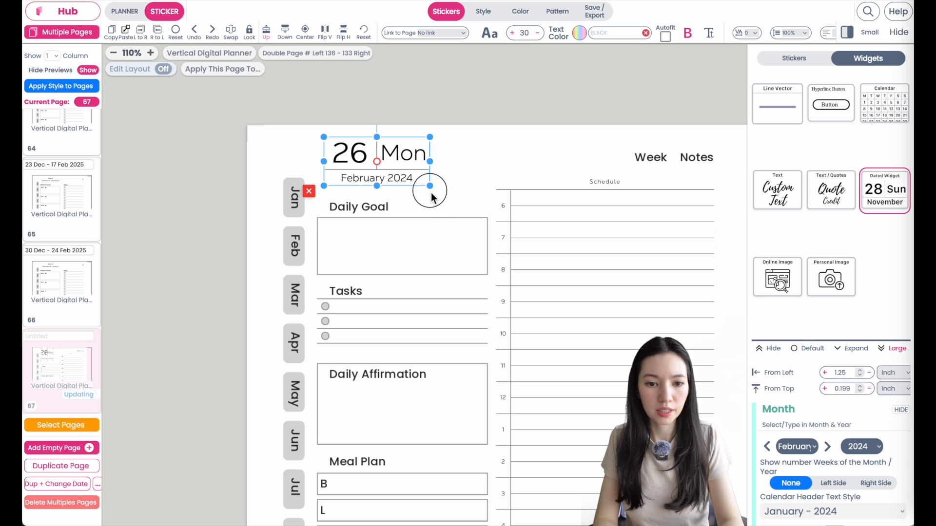
- Try AnticDidone-Regular and NexaTextDemo-Bold on the dated widget, and settle on the SignikaNegative-Light font
scroll(409, 222, "down", 2)
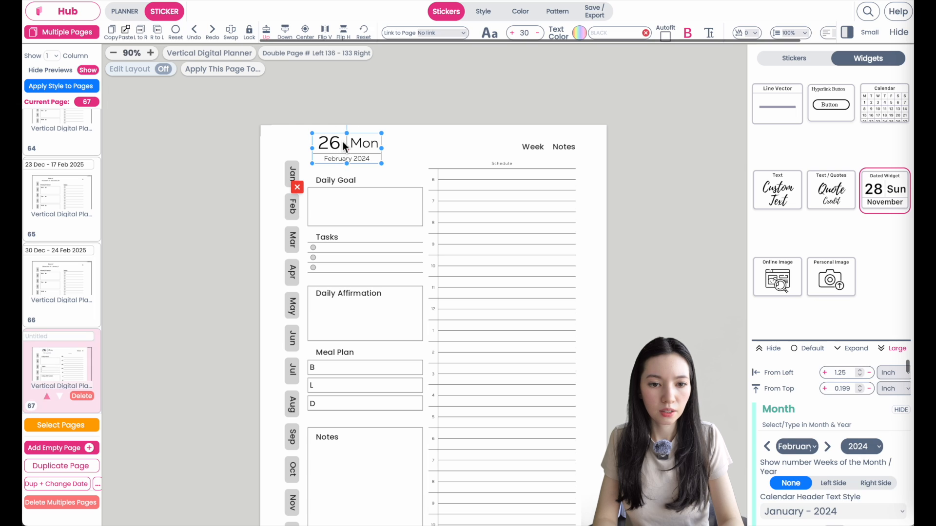
left_click(344, 145)
left_click(633, 90)
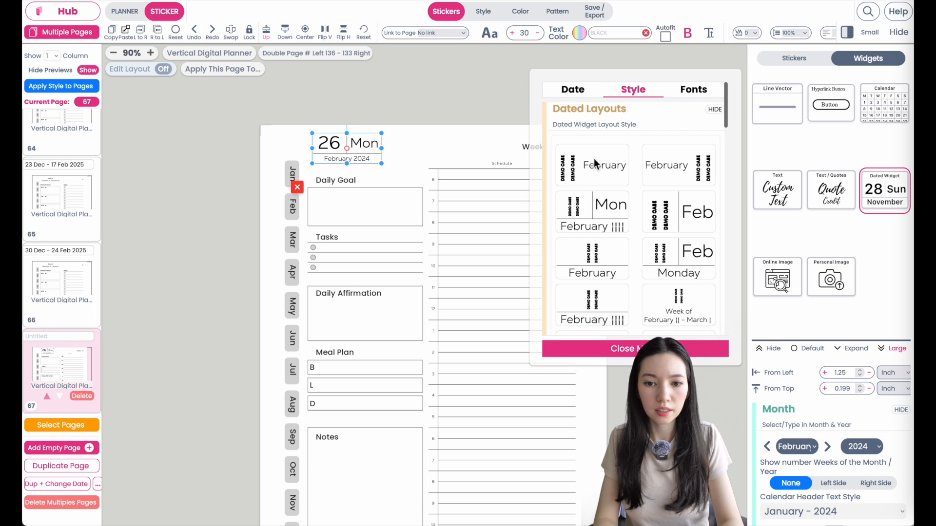
left_click(700, 91)
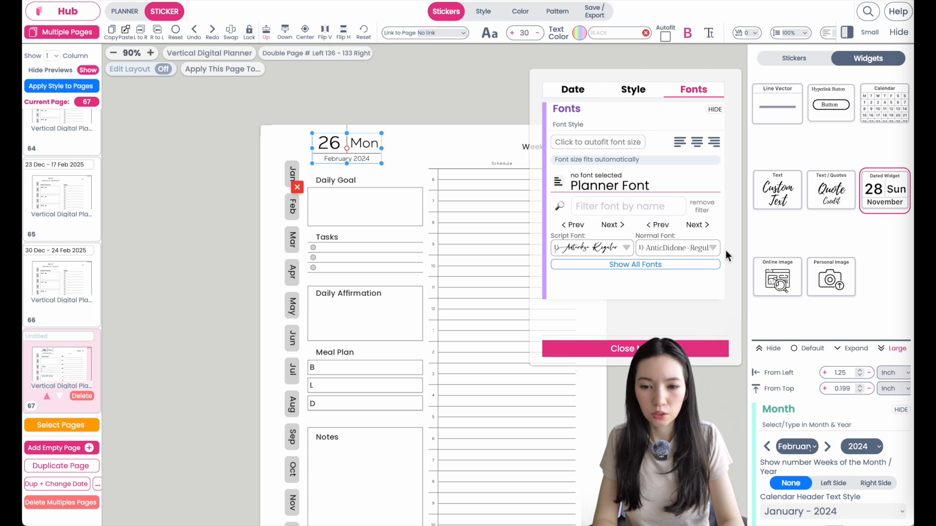
left_click(697, 225)
left_click(708, 248)
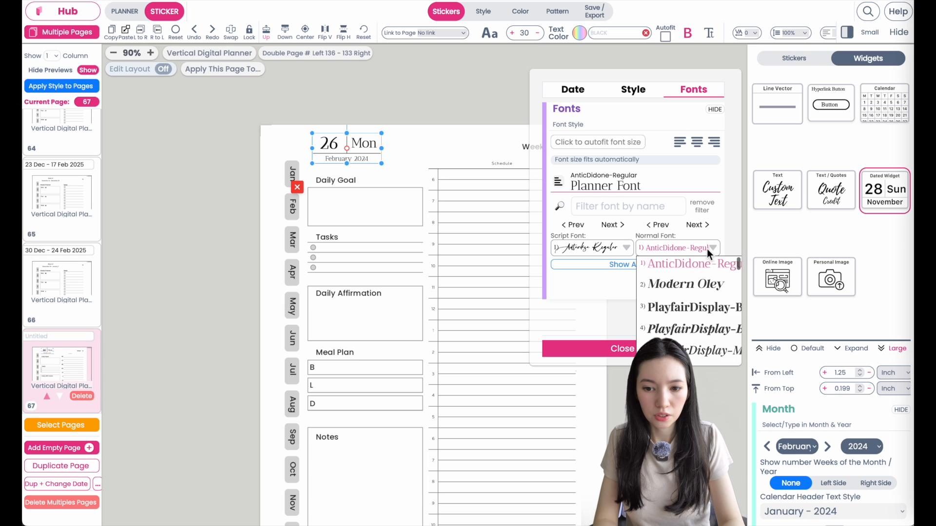
scroll(692, 342, "down", 3)
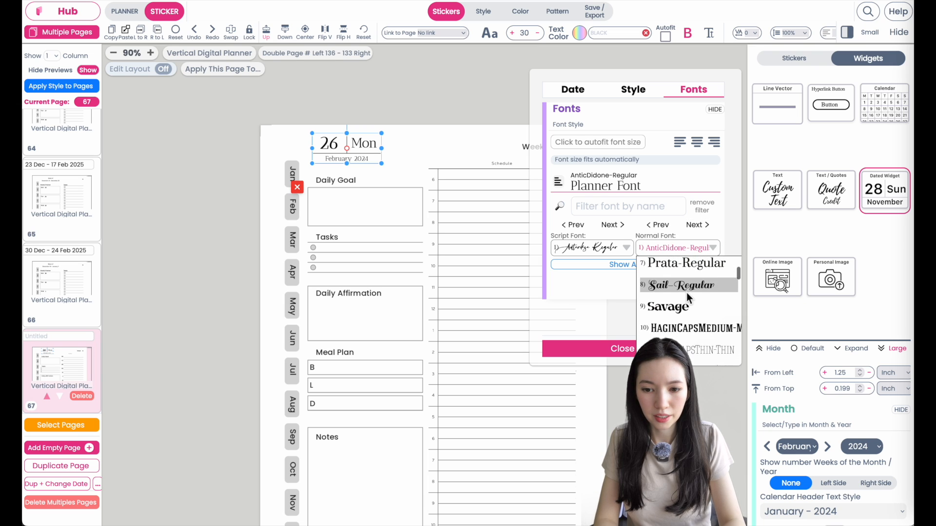
scroll(687, 293, "down", 5)
left_click(683, 288)
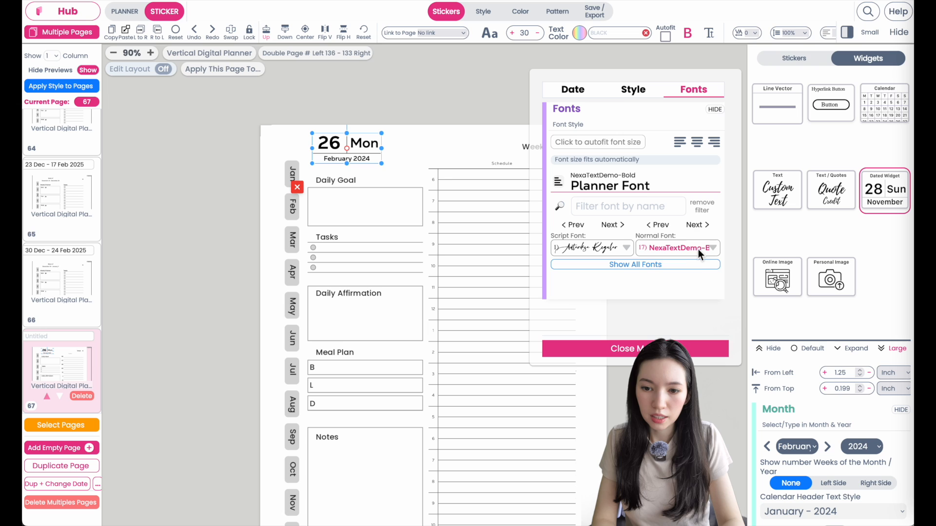
left_click(698, 250)
left_click(682, 335)
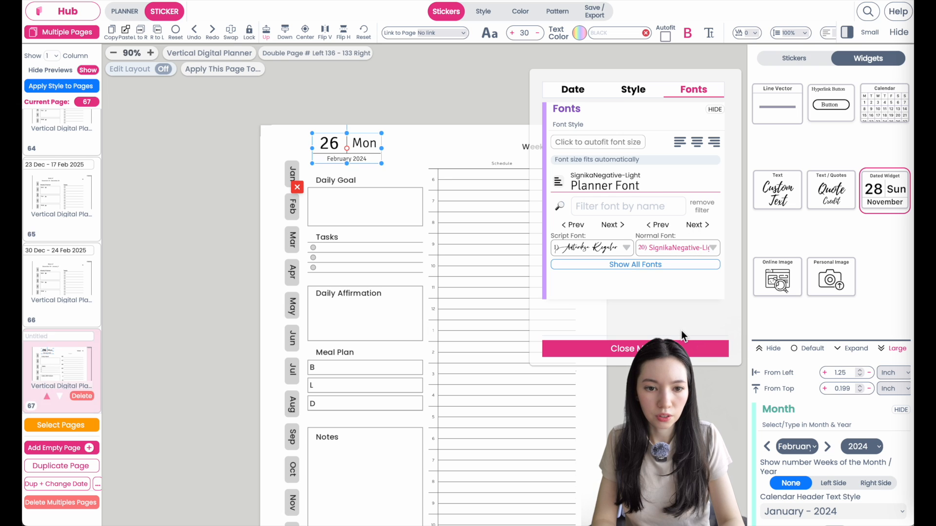
- Try other layouts on the dated widget, and restore the one with day, weekday, month and year
left_click(633, 89)
left_click(679, 259)
left_click(599, 296)
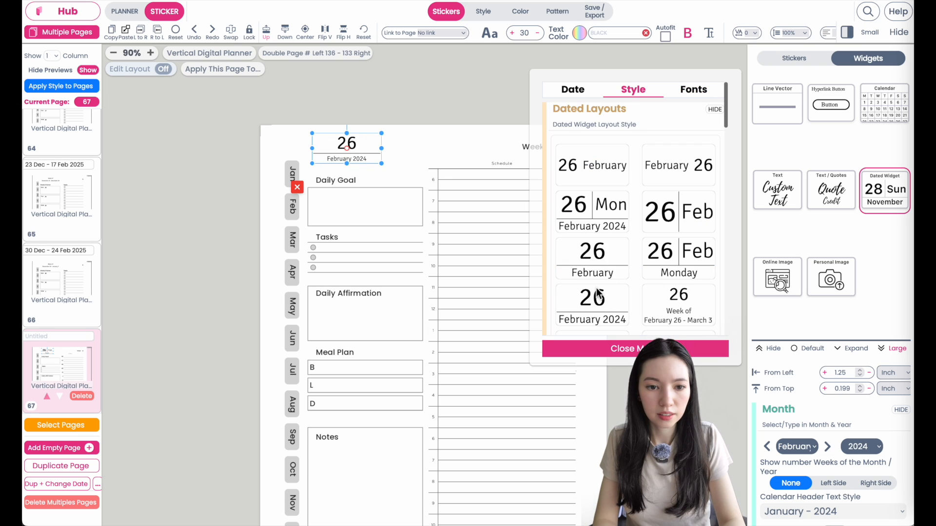
left_click(698, 248)
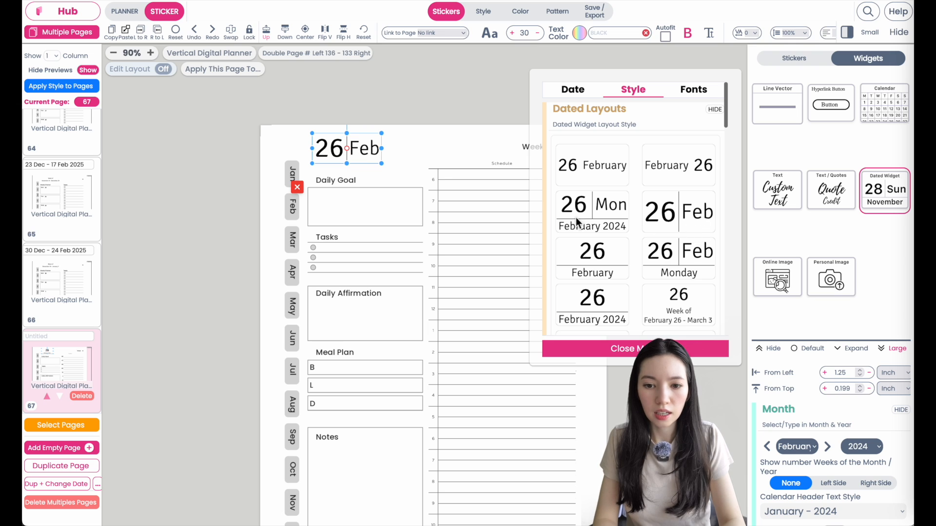
left_click(588, 209)
left_click(557, 350)
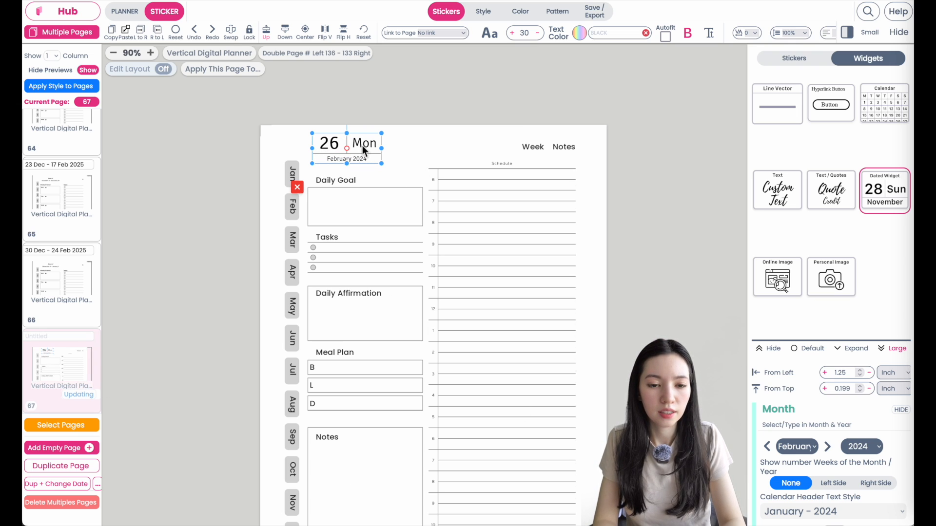
left_click(425, 154)
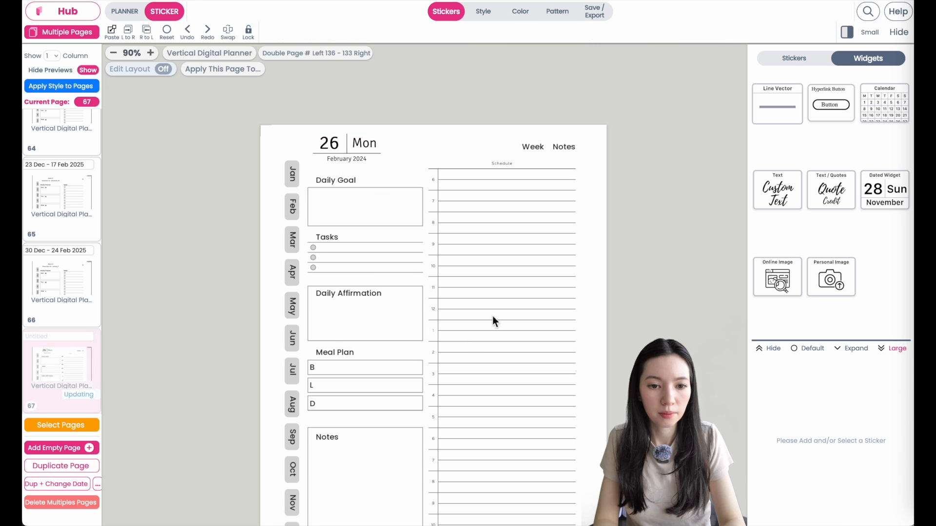
- Check the month tab buttons beside the page and their link settings
left_click(290, 156)
left_click(293, 197)
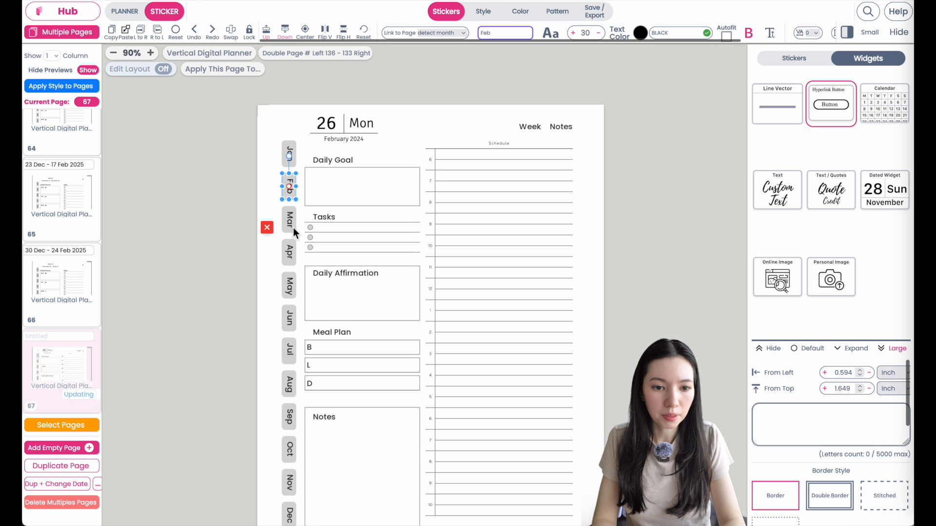
left_click(292, 225)
left_click(531, 128)
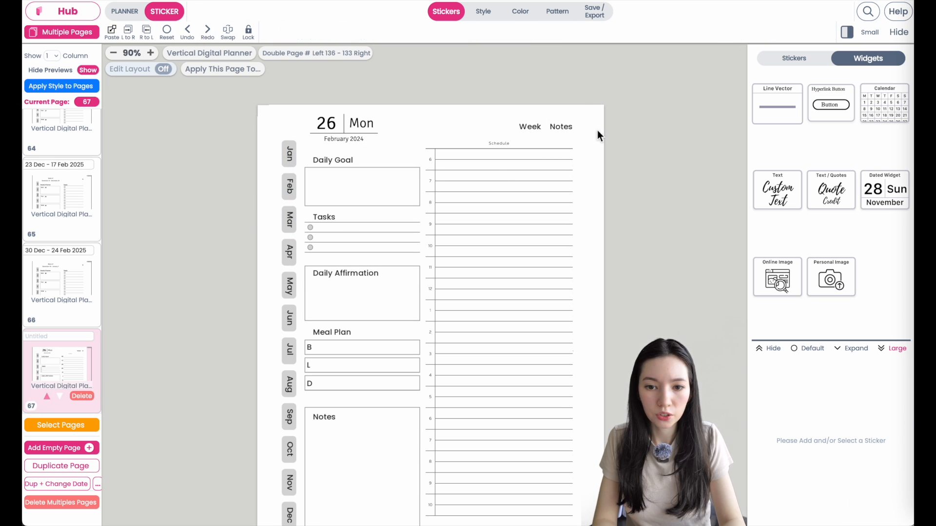
- Add a Hyperlink Button and fit it over the Notes label in the page header
left_click(830, 104)
left_click_drag(327, 175, 593, 130)
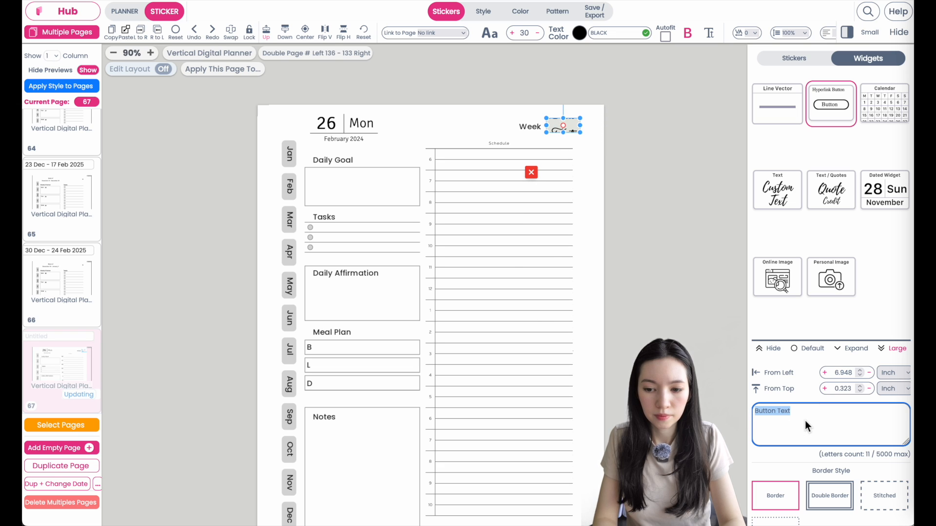
- Clear the text of the button over the Notes label and make its border and background colors transparent
key("BackSpace")
scroll(839, 449, "down", 5)
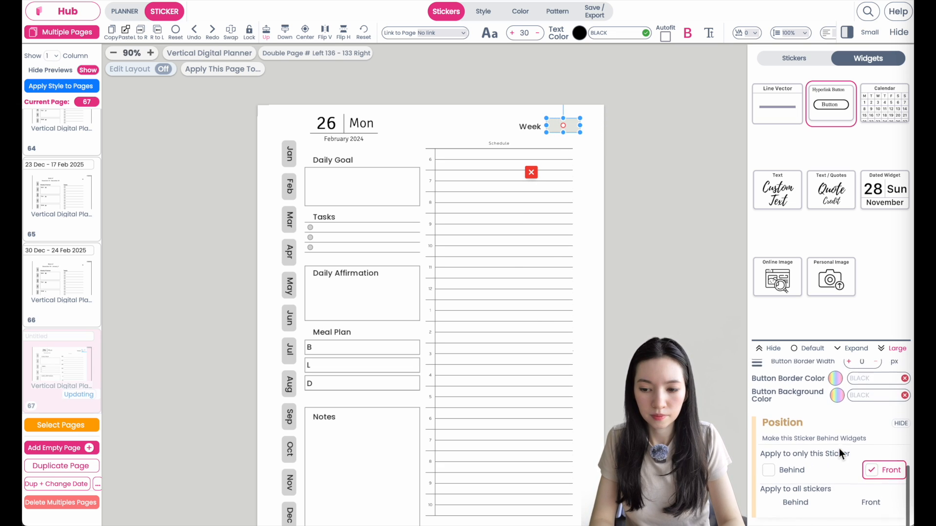
left_click(861, 385)
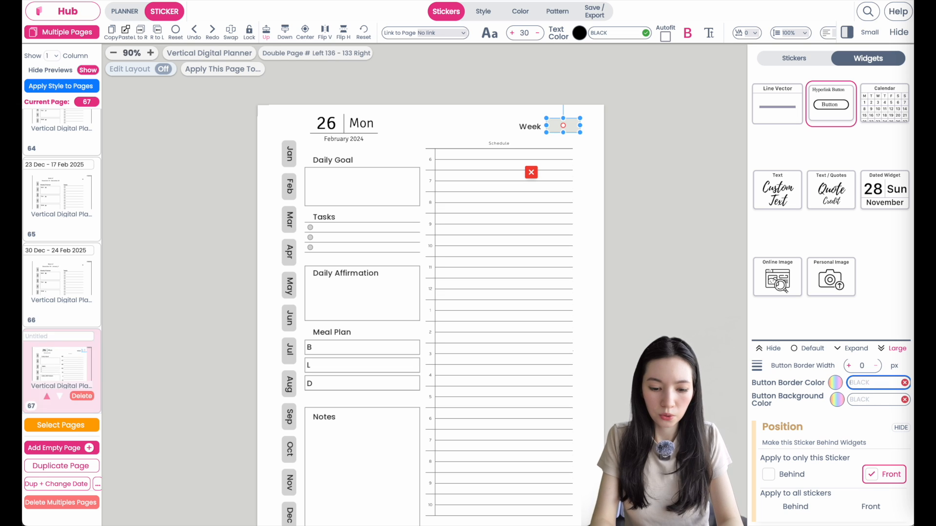
type("TRANSPARENT")
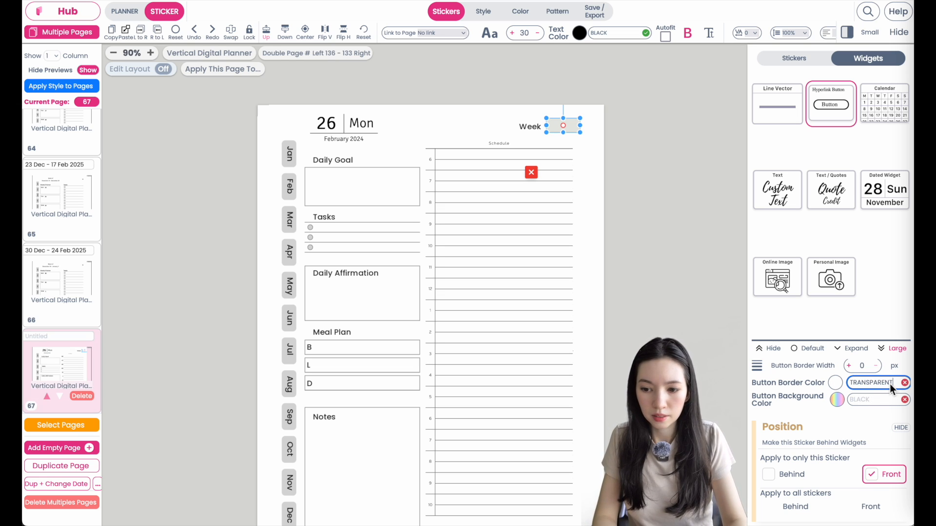
left_click(879, 400)
type("TRANSPARENT")
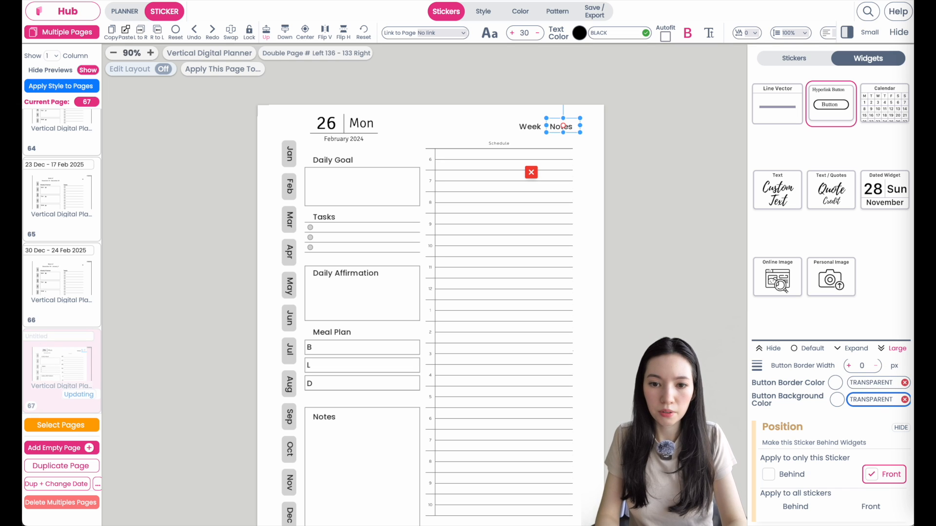
- Set the Notes button's page link to detect text, using "Notes" as the text to detect
left_click(443, 34)
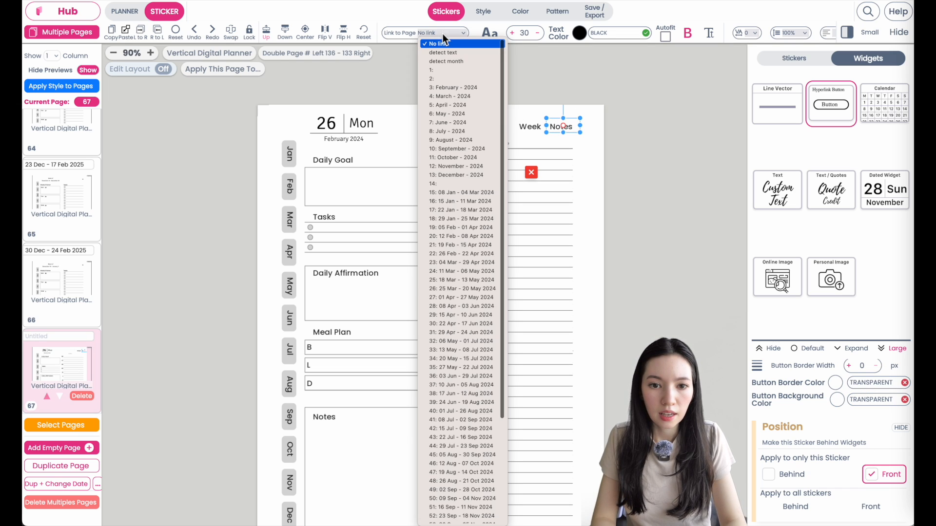
left_click(466, 53)
left_click(504, 33)
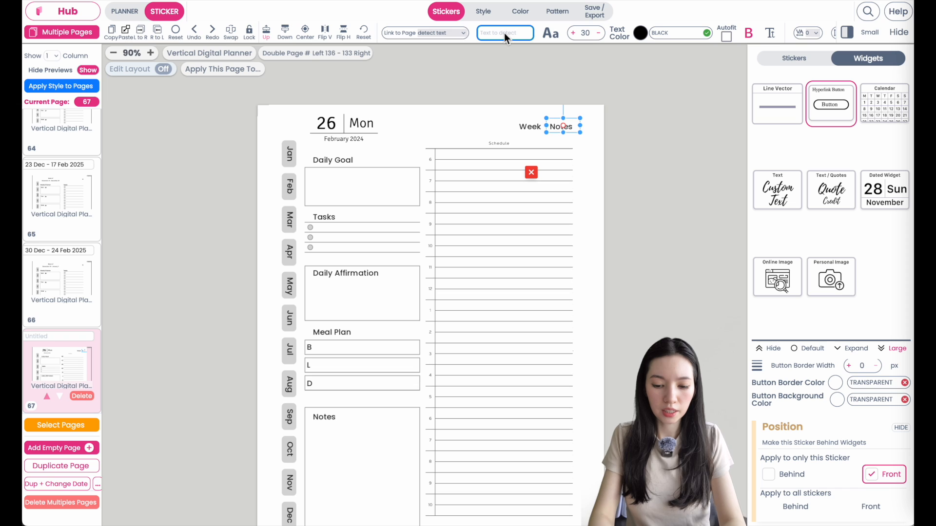
type("Notes")
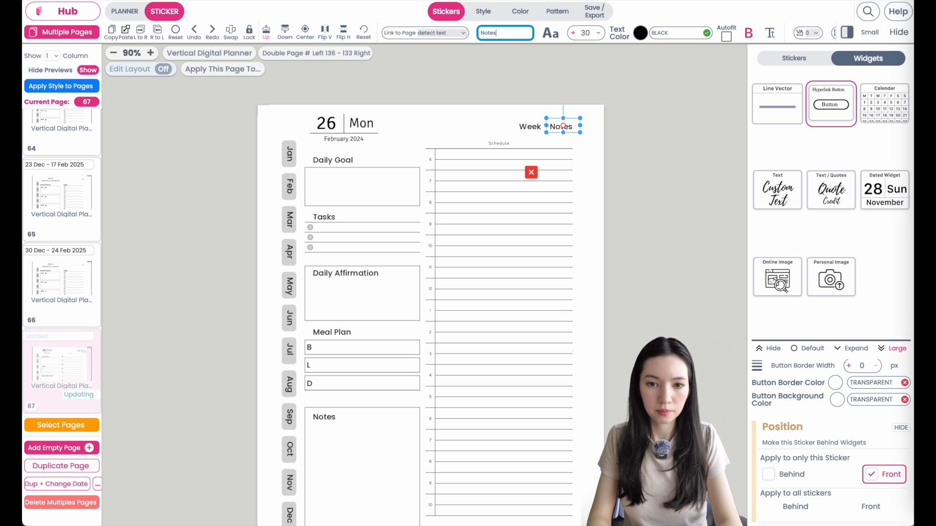
left_click(574, 142)
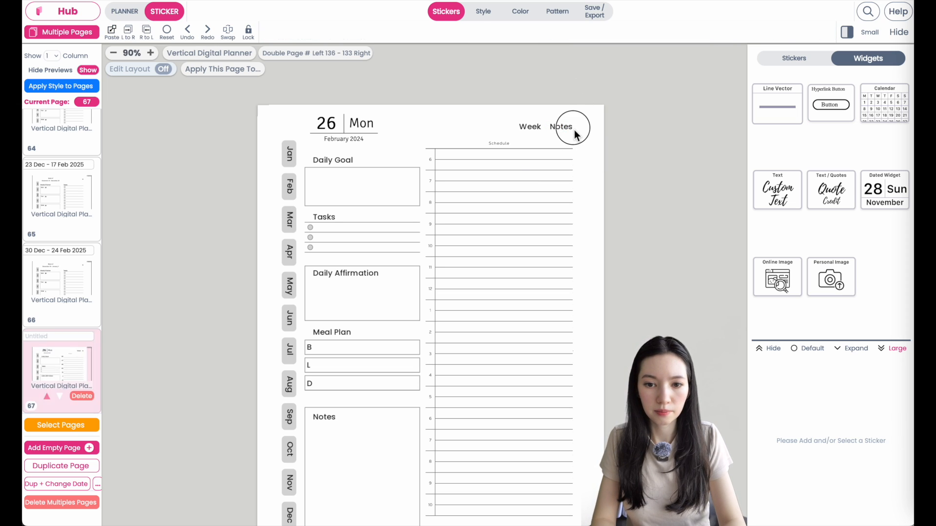
left_click(571, 128)
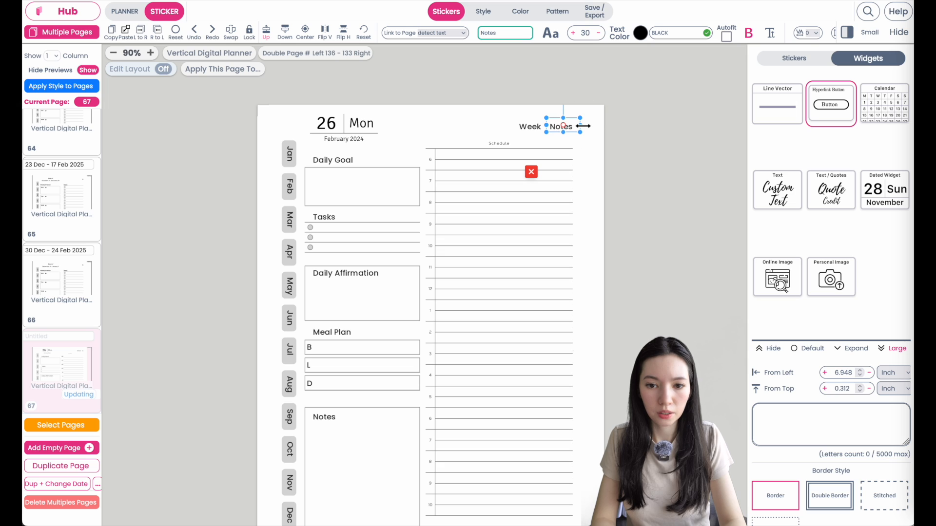
- Add another Hyperlink Button, fit it over the Week label in the page header and clear its text
scroll(544, 127, "up", 3)
left_click(544, 128)
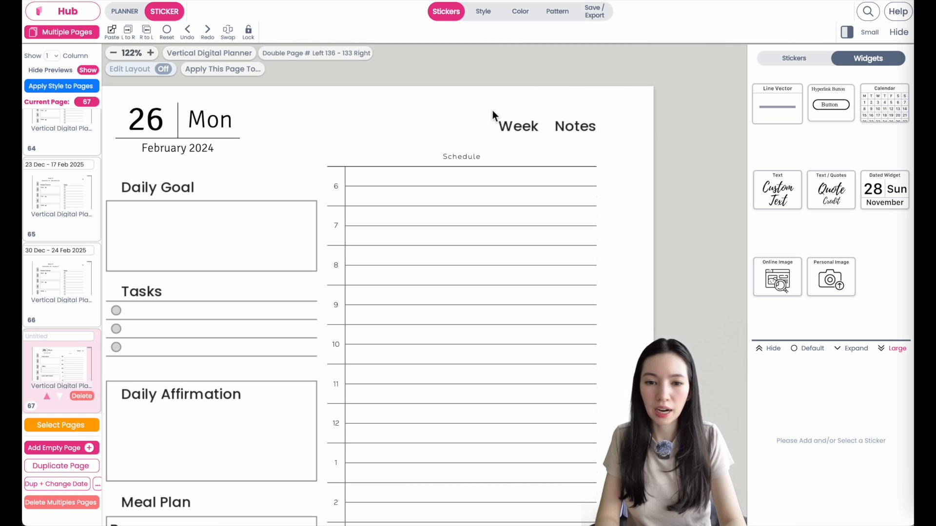
left_click(829, 112)
left_click_drag(124, 146, 441, 171)
left_click_drag(413, 240, 489, 142)
key("BackSpace")
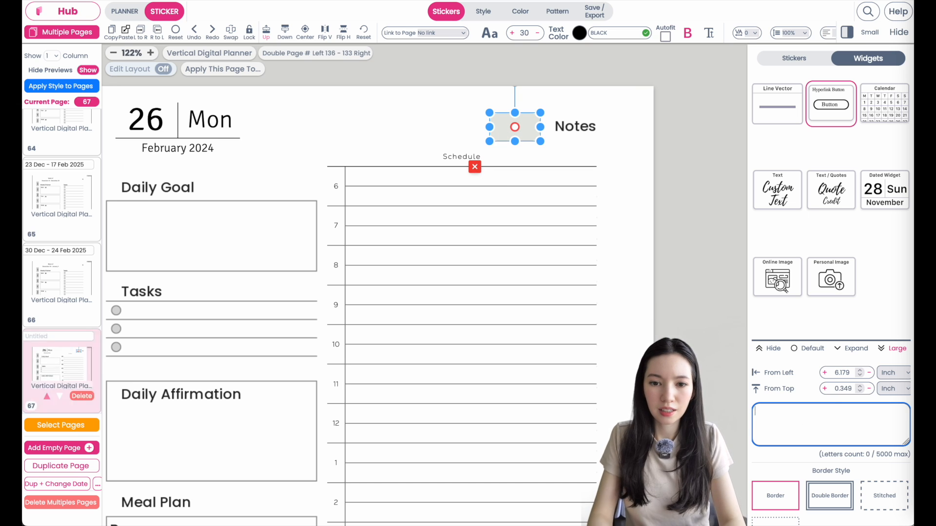
- Hide the Week label by making the covering button's border and background colors white (#FFFFFF)
scroll(828, 414, "down", 3)
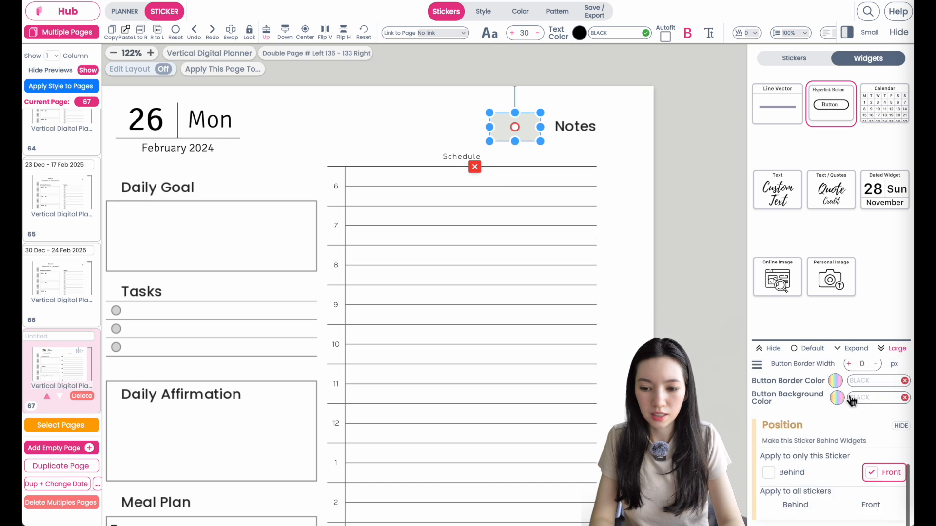
left_click(864, 383)
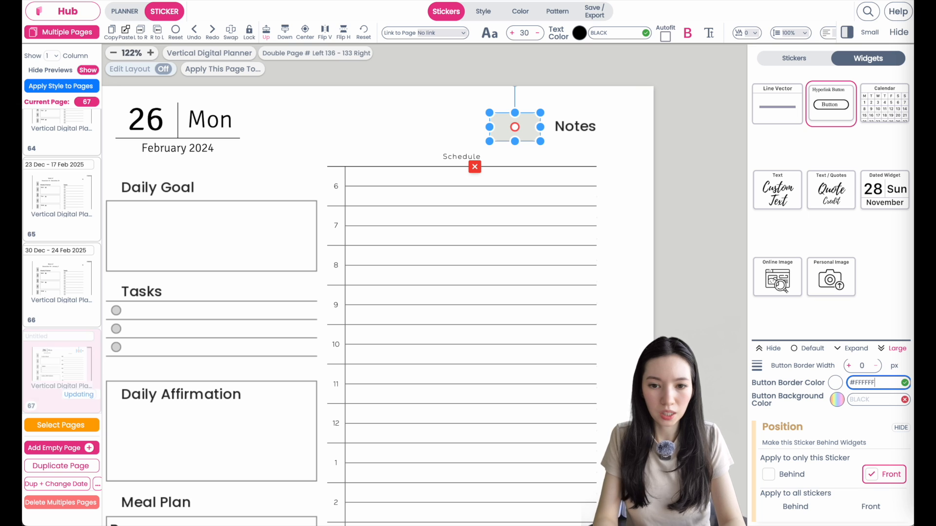
left_click(856, 400)
type("WHI")
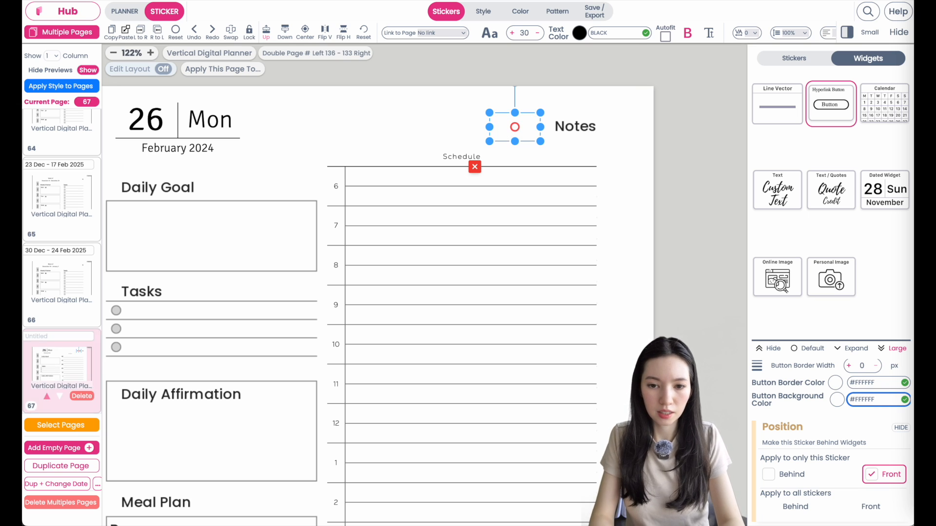
left_click(474, 167)
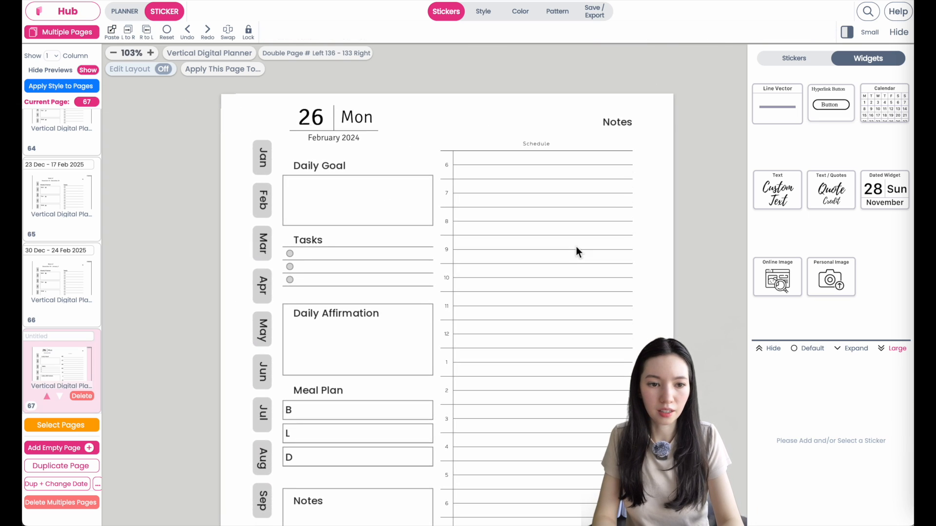
- Set the dated widget in the daily page header to 1 January 2024
scroll(576, 247, "down", 2)
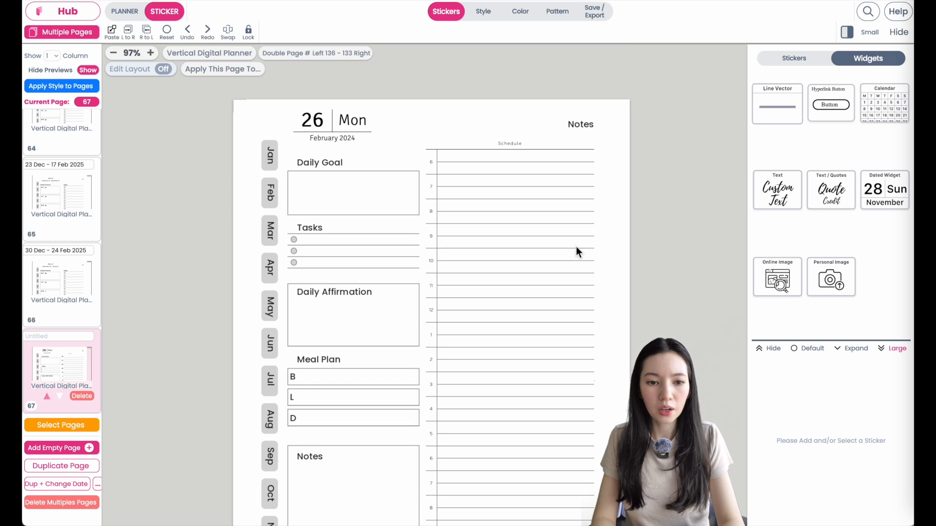
left_click(341, 135)
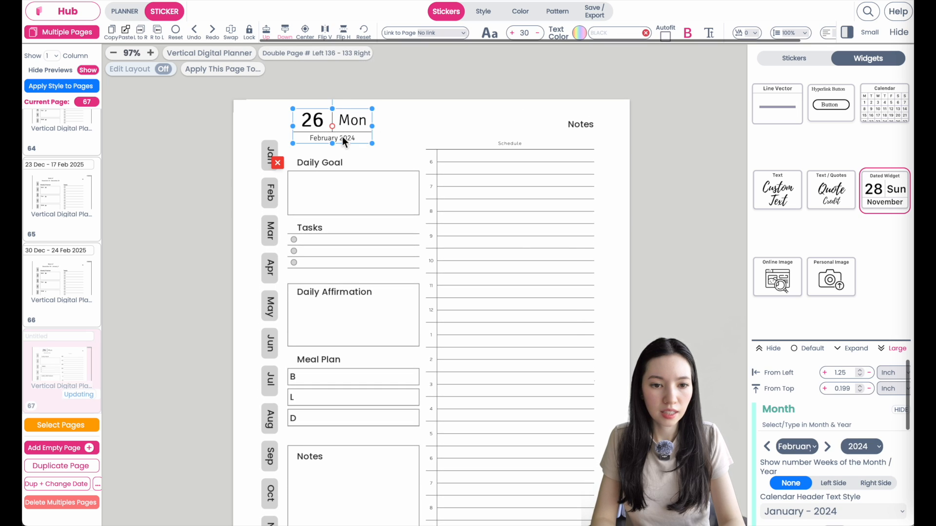
left_click(568, 161)
left_click(589, 197)
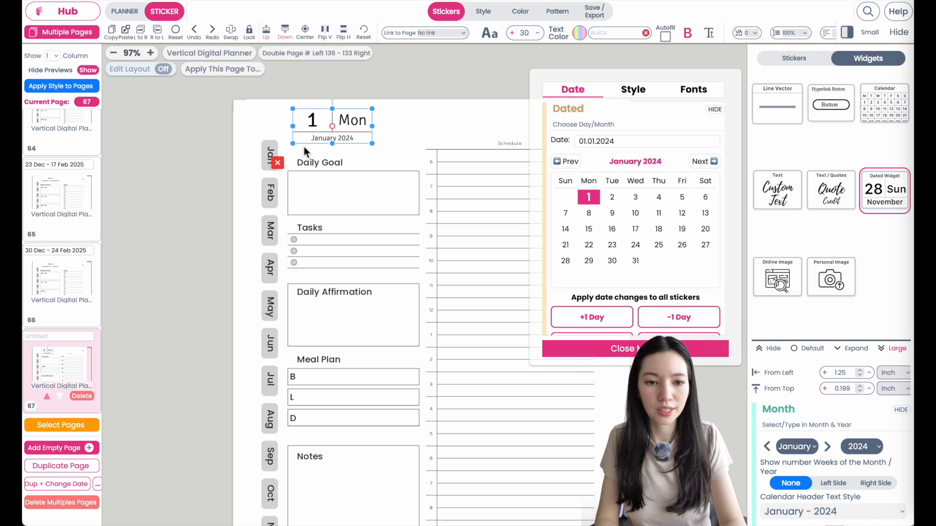
left_click(617, 350)
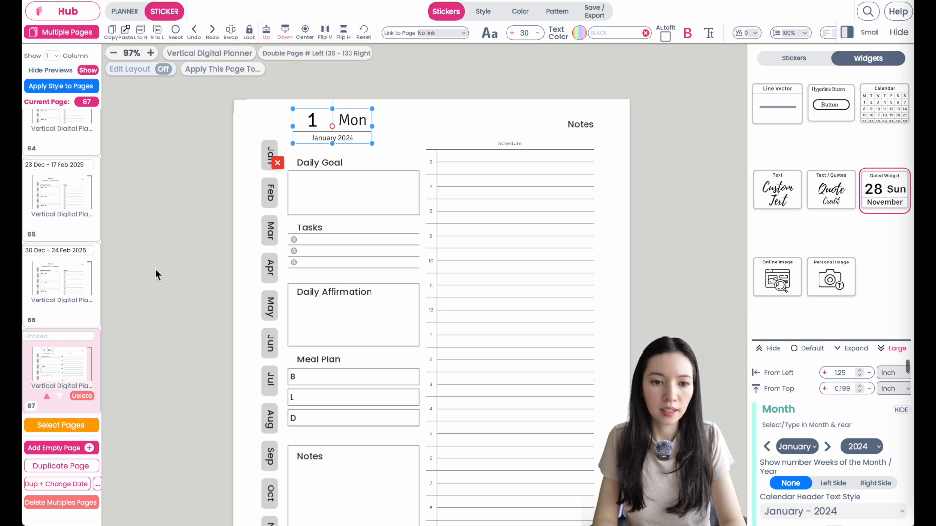
- Duplicate the daily page 365 times with the date changed on each copy, and close the repeat options
left_click(98, 486)
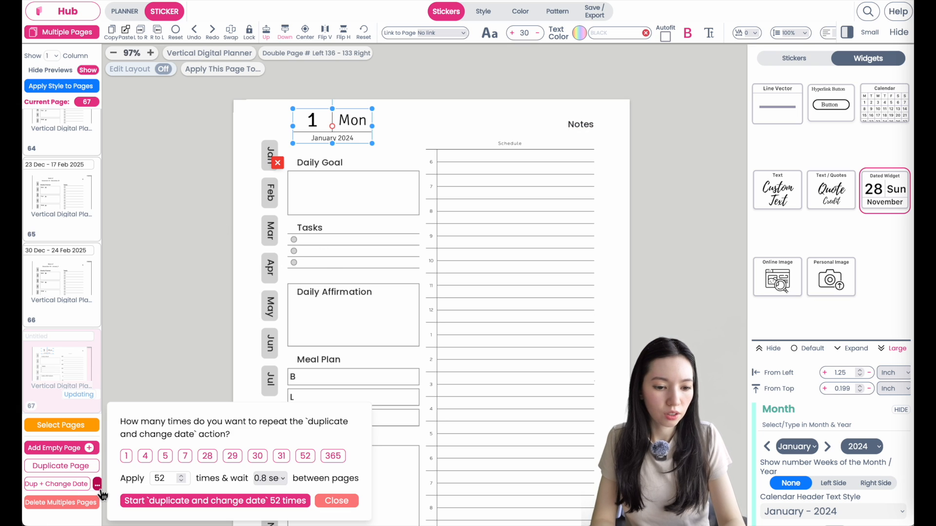
left_click(333, 456)
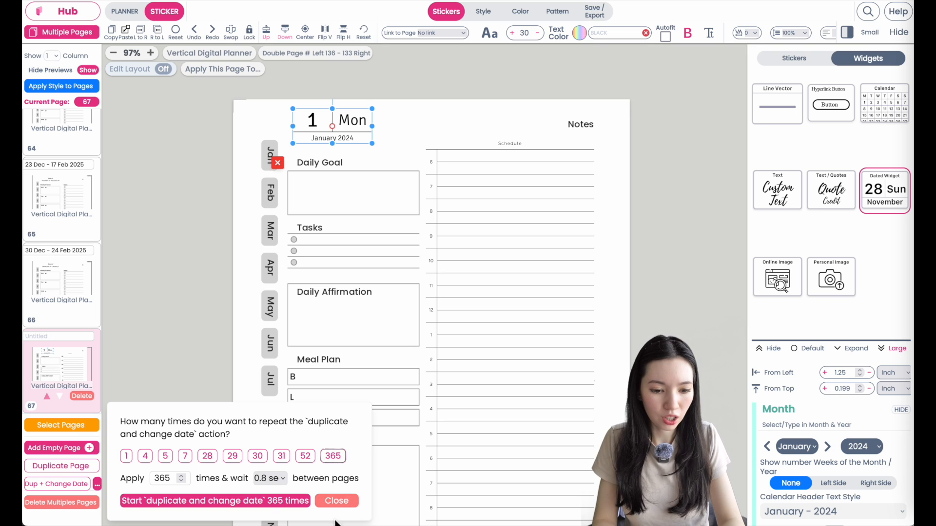
left_click(225, 507)
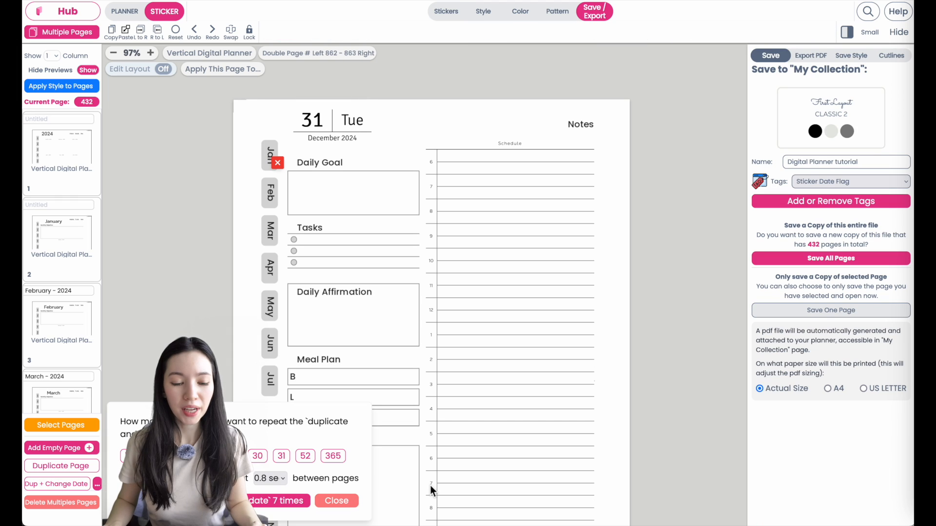
left_click(341, 507)
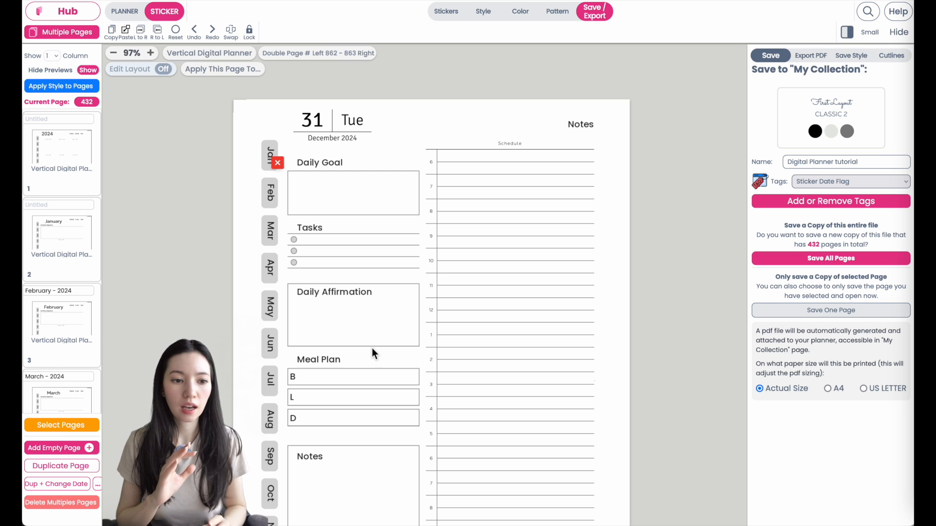
- Look over the planner from the January page to the end of the page list, and open the last daily page
left_click(63, 240)
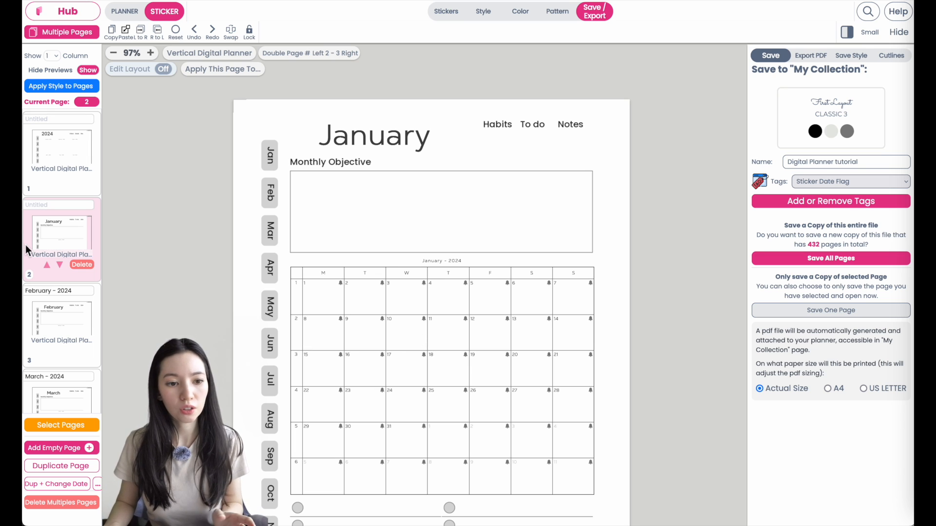
scroll(25, 244, "down", 20)
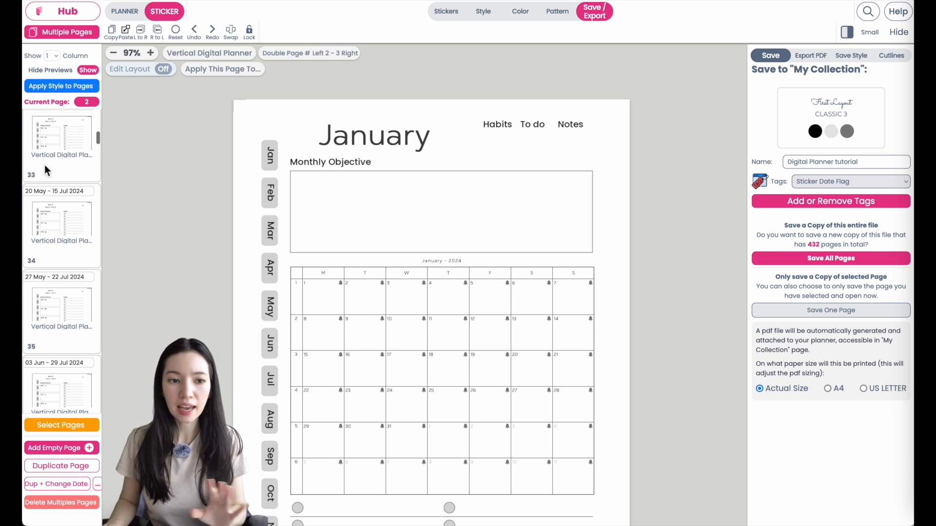
left_click_drag(98, 140, 89, 521)
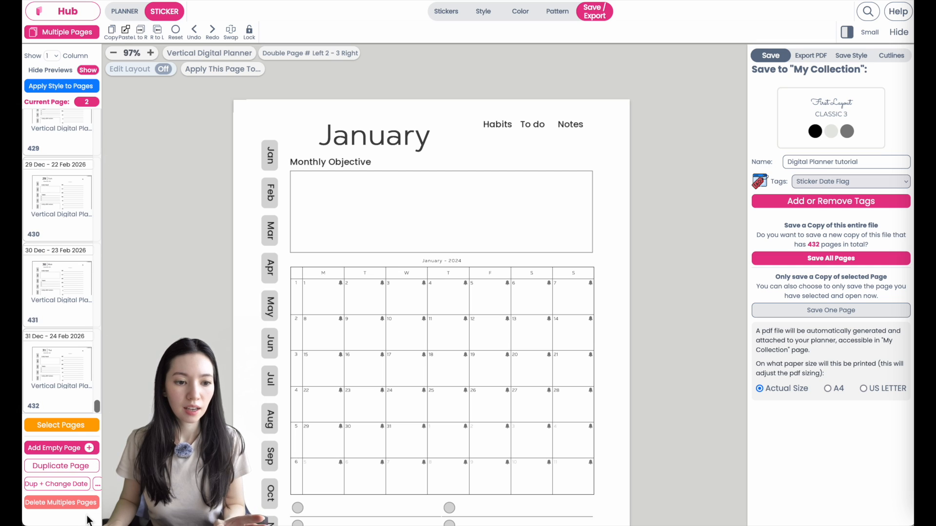
left_click(71, 369)
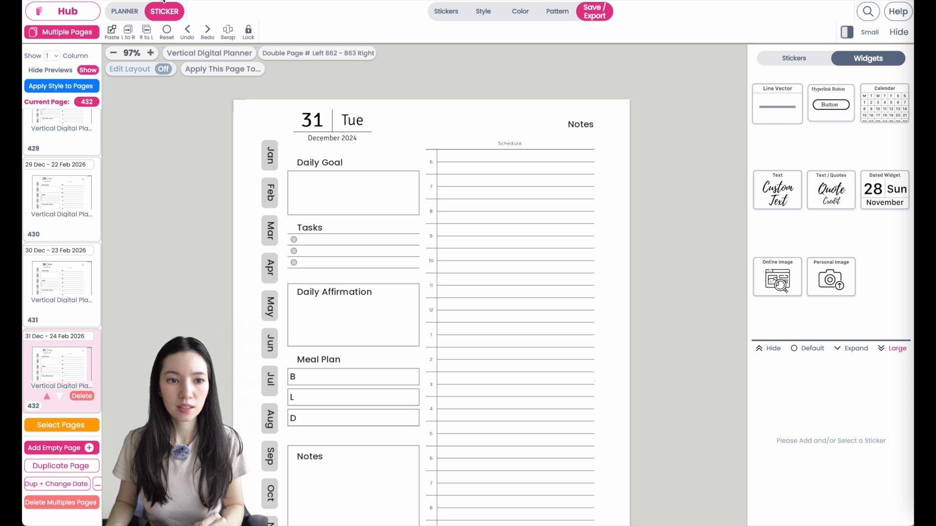
- Show the personal background gallery among the planner's page patterns
left_click(125, 11)
left_click(632, 11)
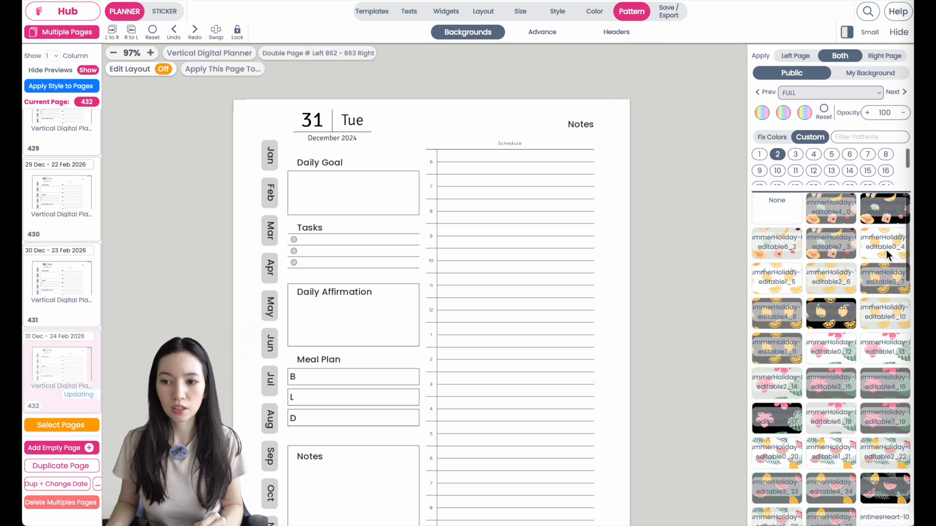
left_click(870, 73)
- Preview the page images in the "JPEG Planner to upload" folder from Habit through Weekly, and close the file window
left_click(836, 189)
key("Down")
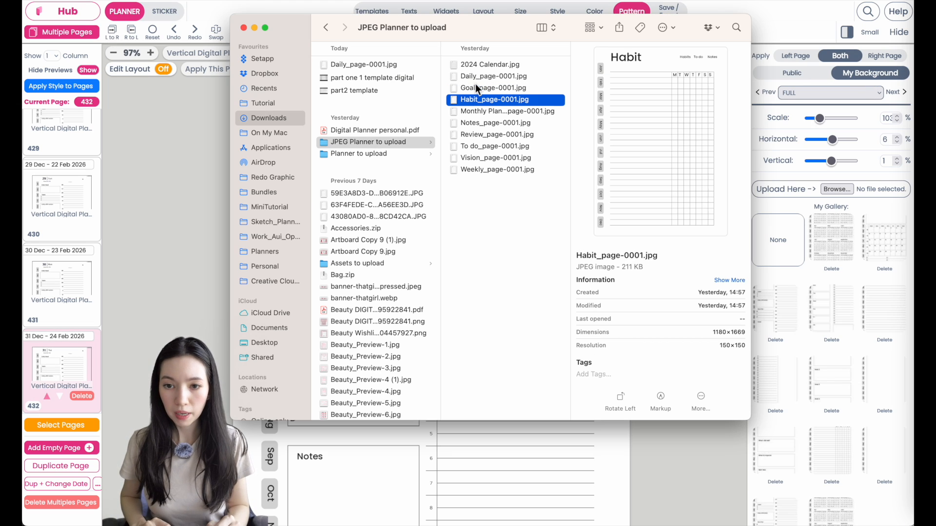
key("Down")
key("Down")
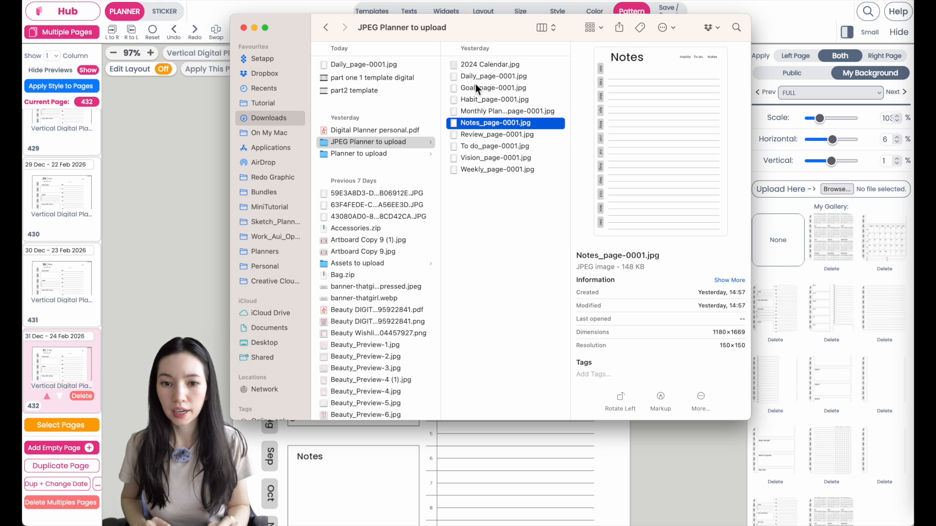
key("Down")
key("Down")
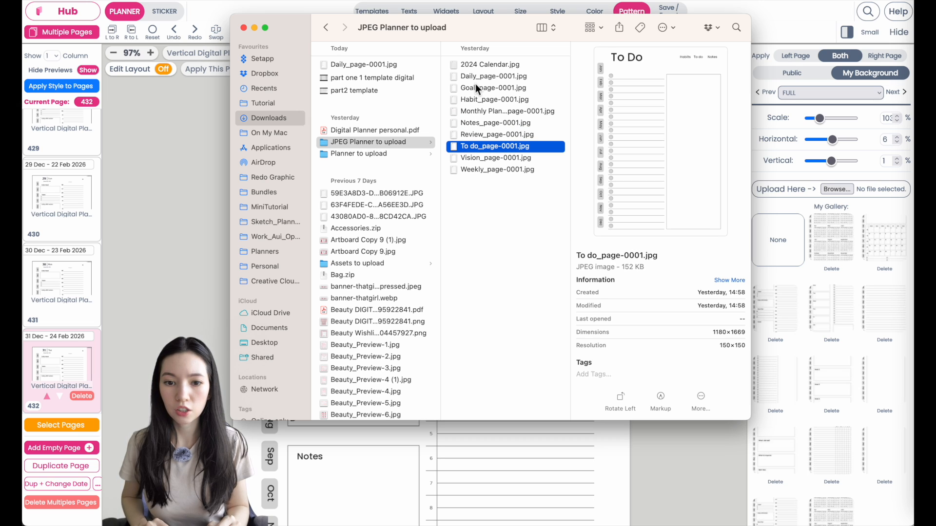
key("Down")
key("Down")
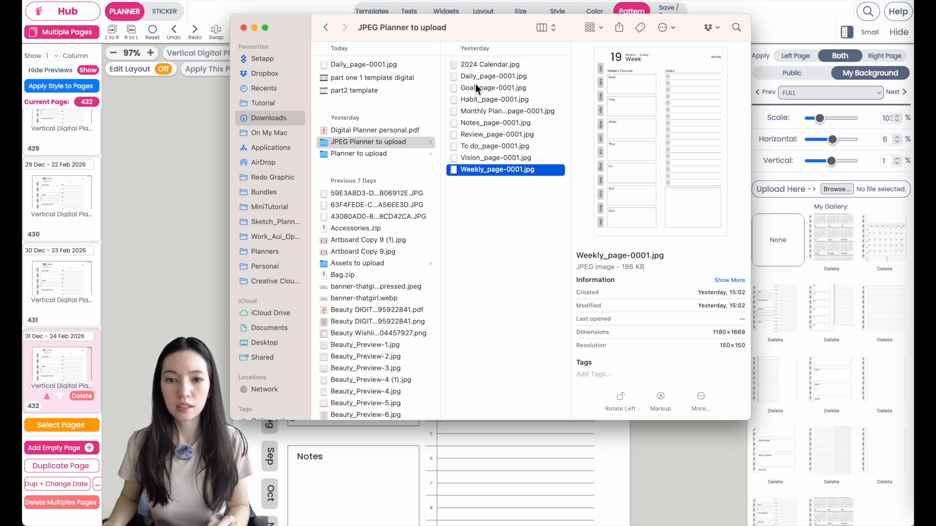
left_click(245, 28)
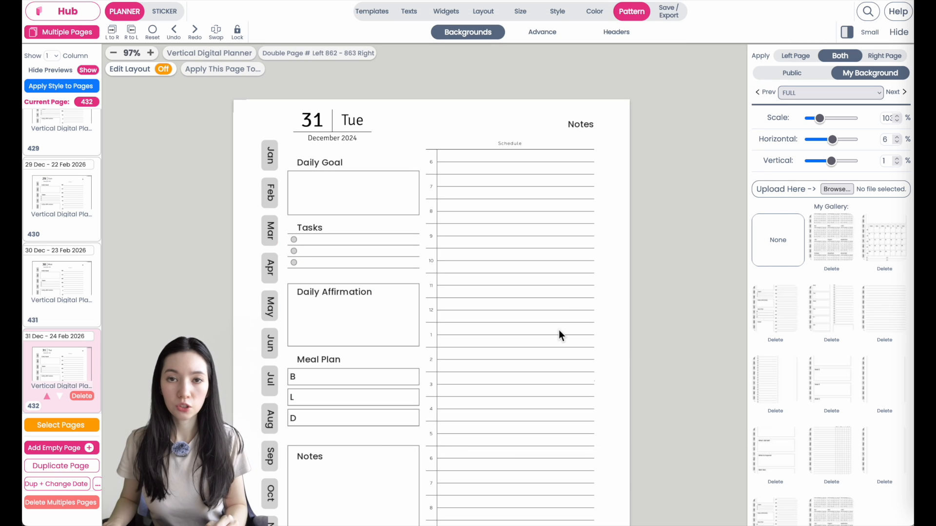
- Return to the first page of the planner and inspect the link settings of its Vision, Goals and Review buttons
scroll(60, 264, "up", 15)
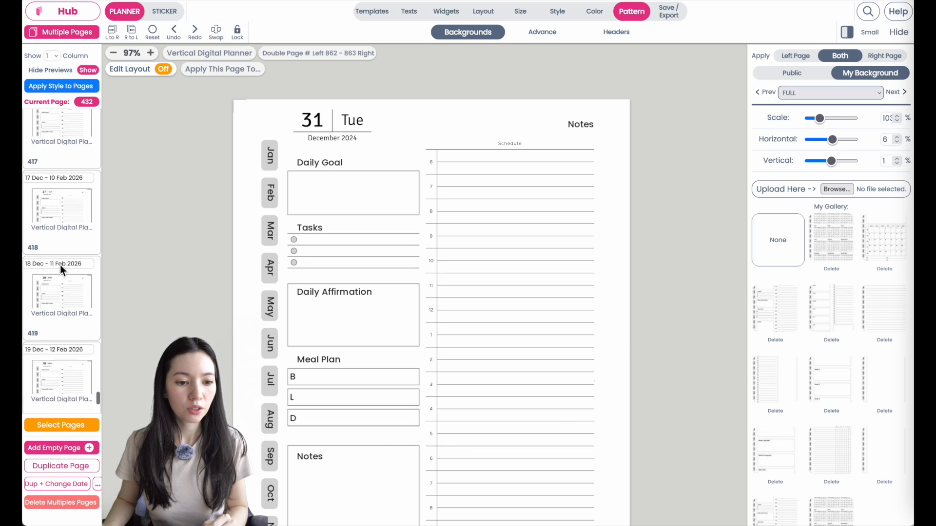
scroll(96, 399, "up", 2)
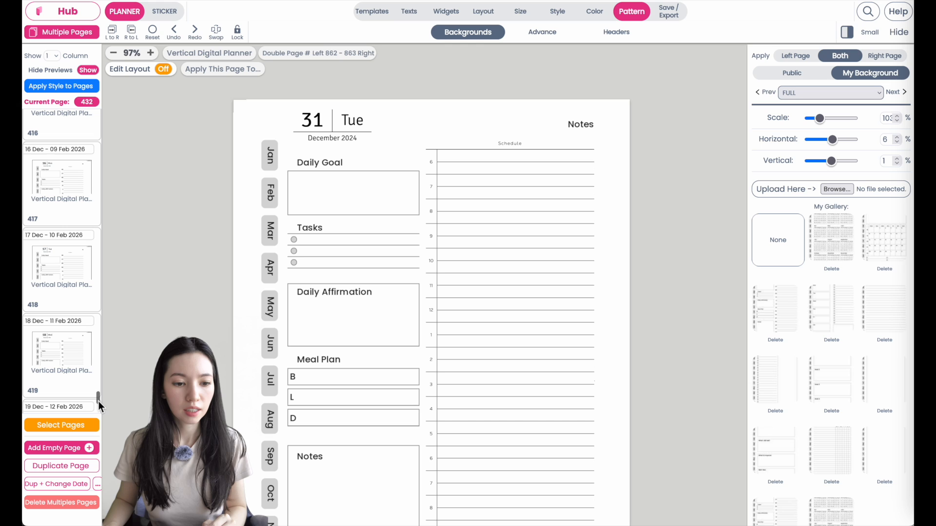
left_click_drag(98, 401, 97, 157)
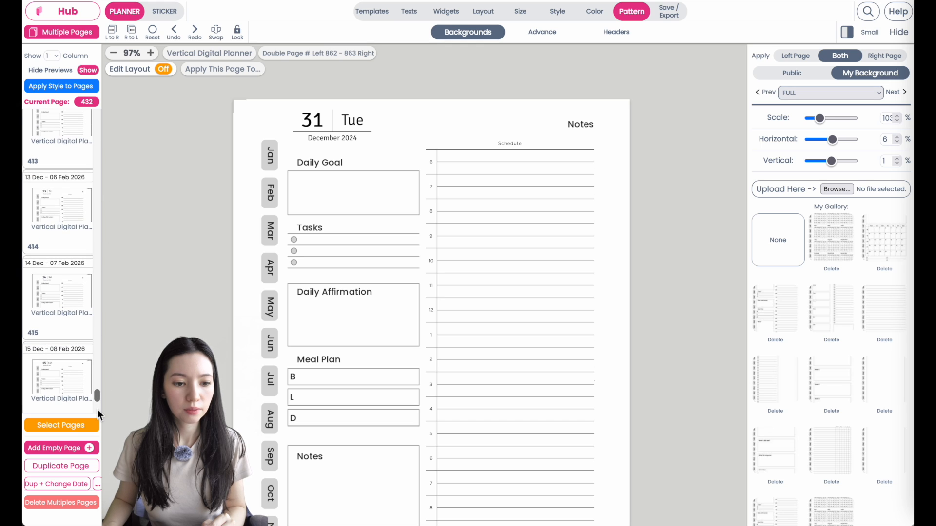
left_click_drag(97, 400, 97, 122)
left_click(59, 155)
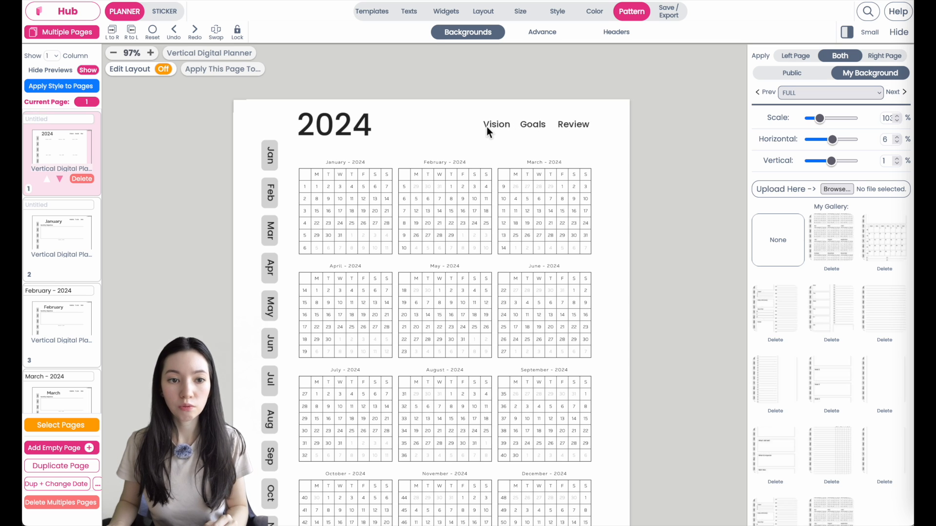
left_click(173, 17)
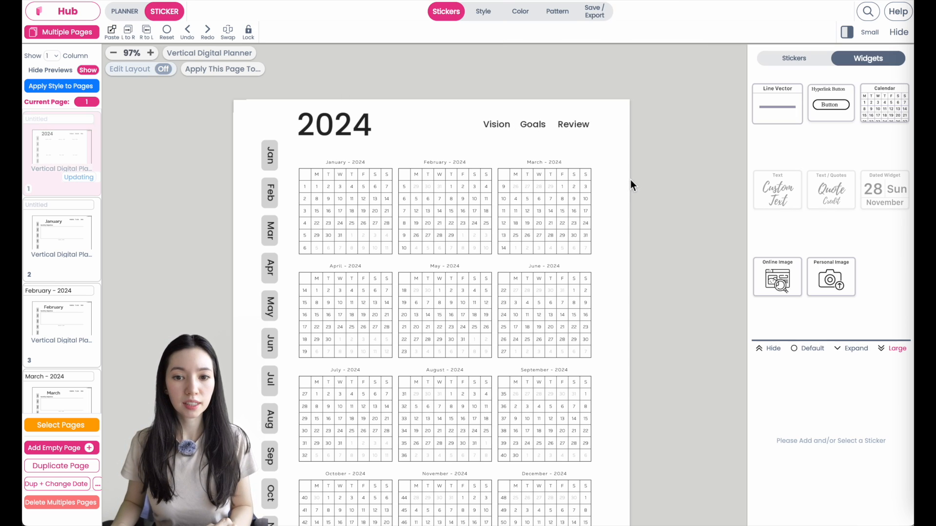
left_click(505, 125)
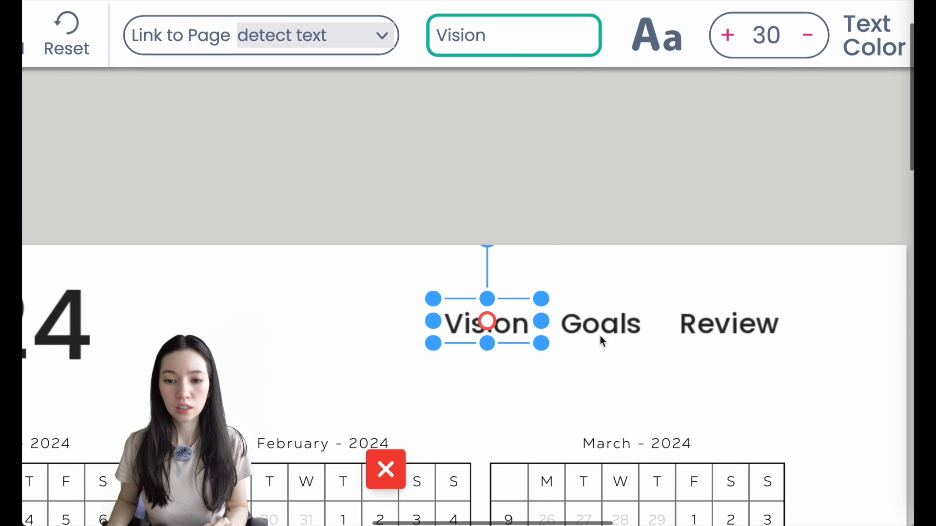
left_click(600, 335)
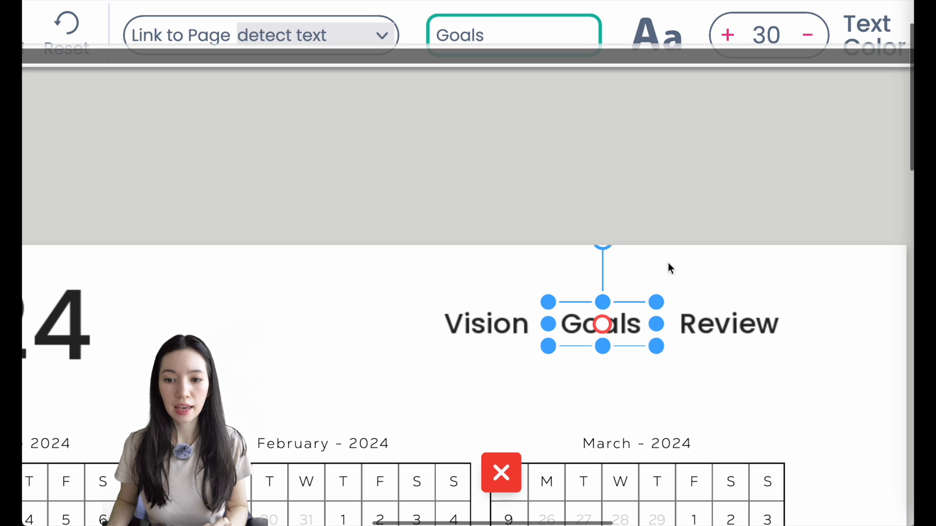
left_click(728, 338)
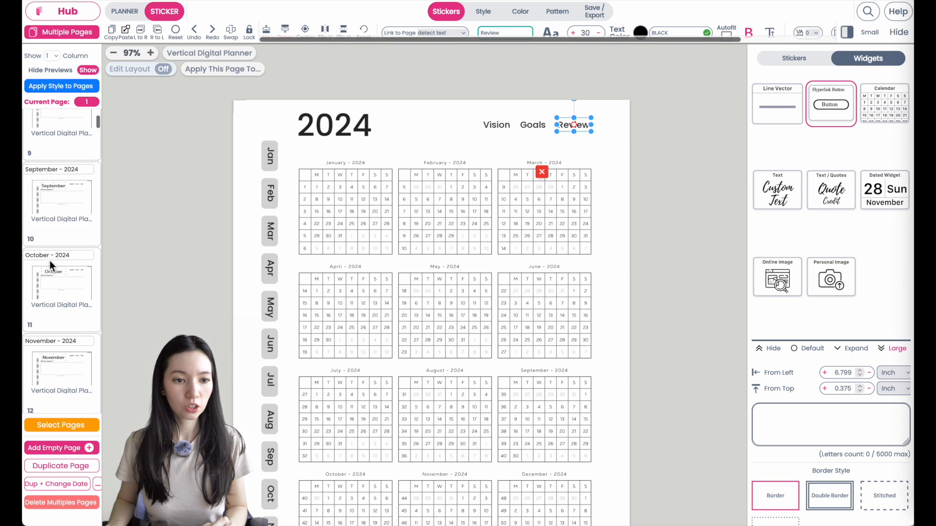
- Duplicate the last daily page, 31 December, at the end of the planner
left_click_drag(97, 122, 100, 521)
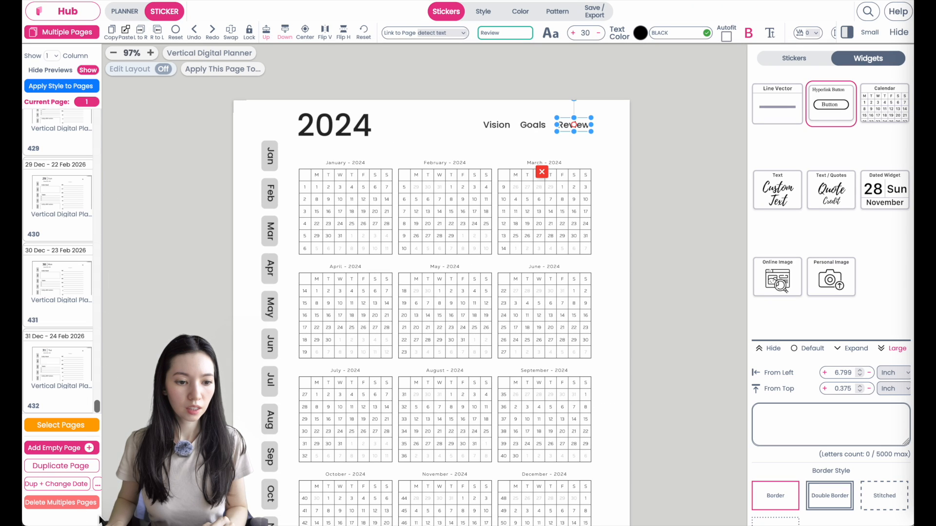
left_click(63, 354)
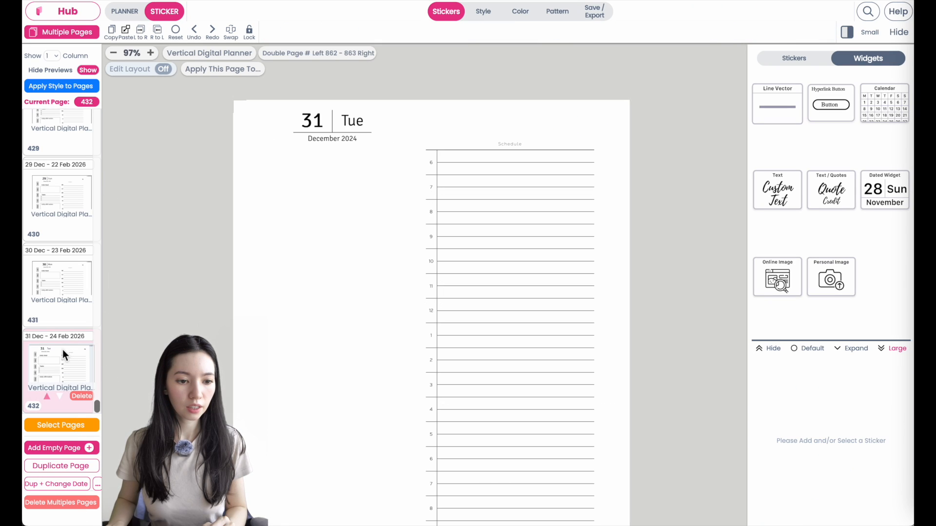
left_click(49, 471)
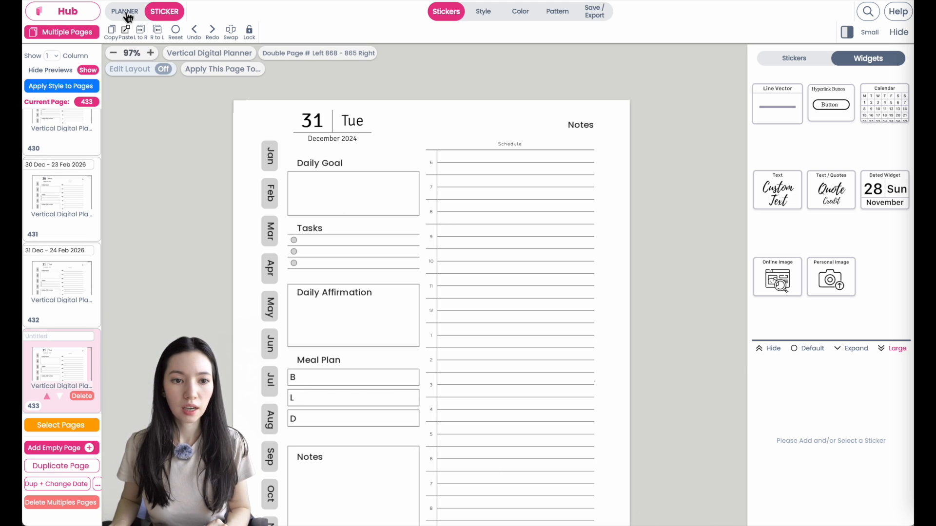
- Delete the date sticker and the Notes link button from the header of the duplicated page
left_click(360, 137)
left_click(279, 164)
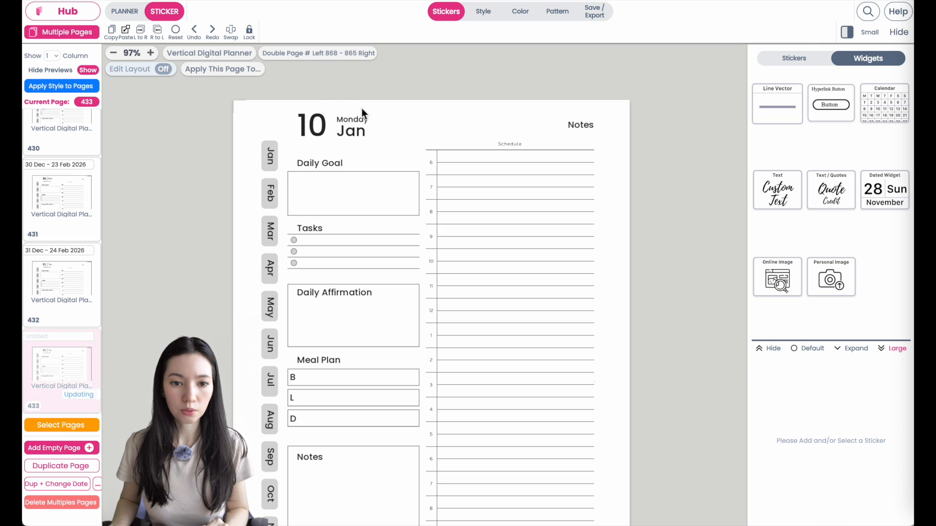
left_click(580, 127)
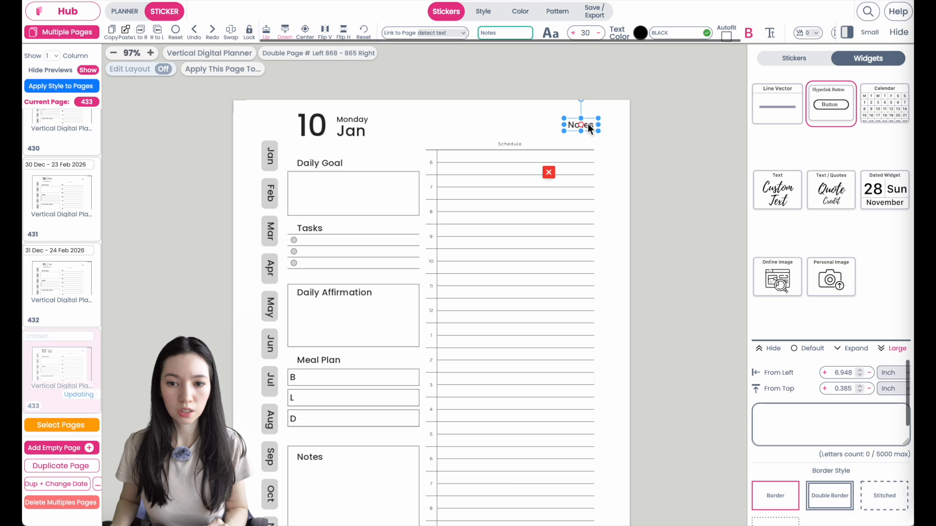
left_click(549, 172)
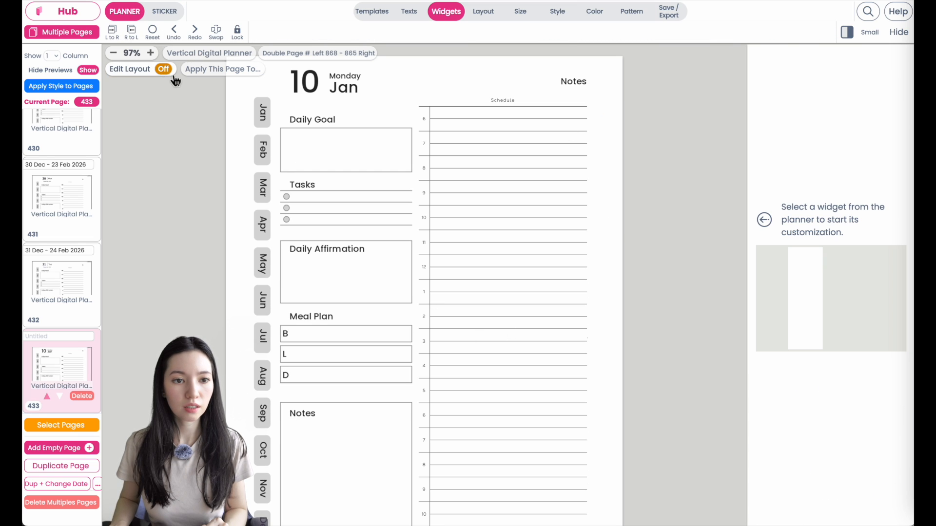
- Enable layout editing and remove the time schedule widget from the duplicated page
left_click(164, 69)
left_click(490, 316)
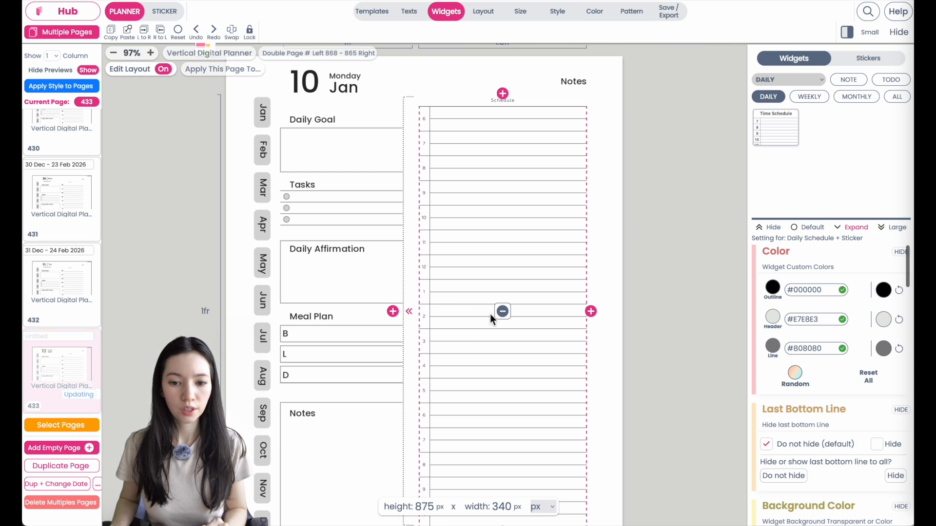
left_click(502, 312)
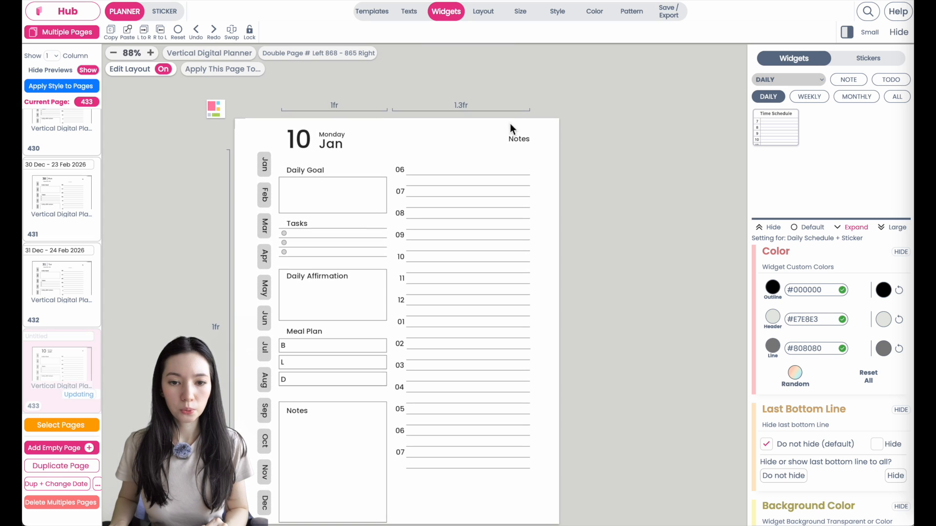
- Apply the Vision page design from the personal background gallery to the duplicated page
left_click(642, 16)
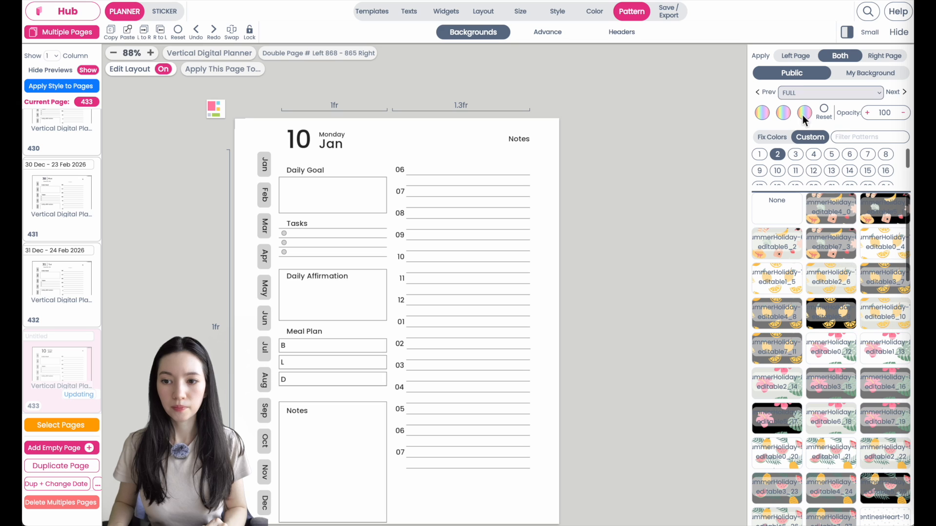
left_click(882, 77)
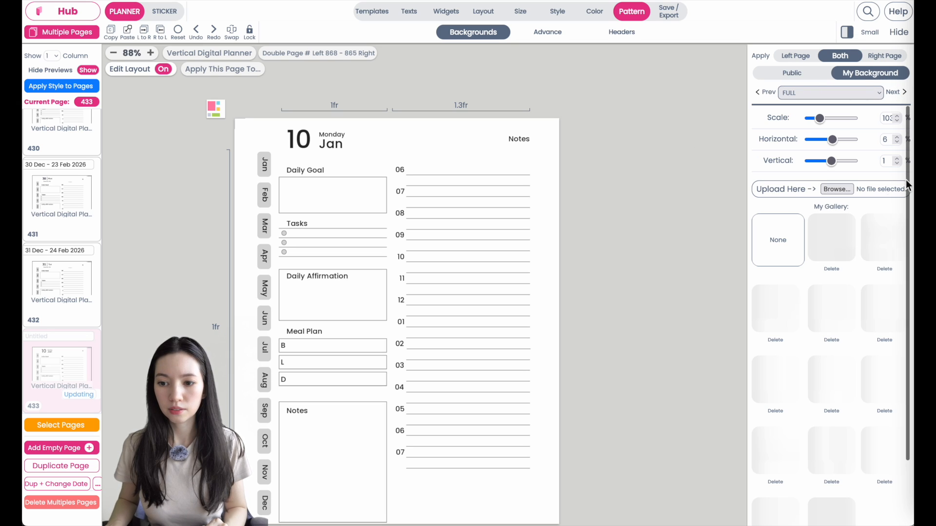
scroll(844, 353, "down", 2)
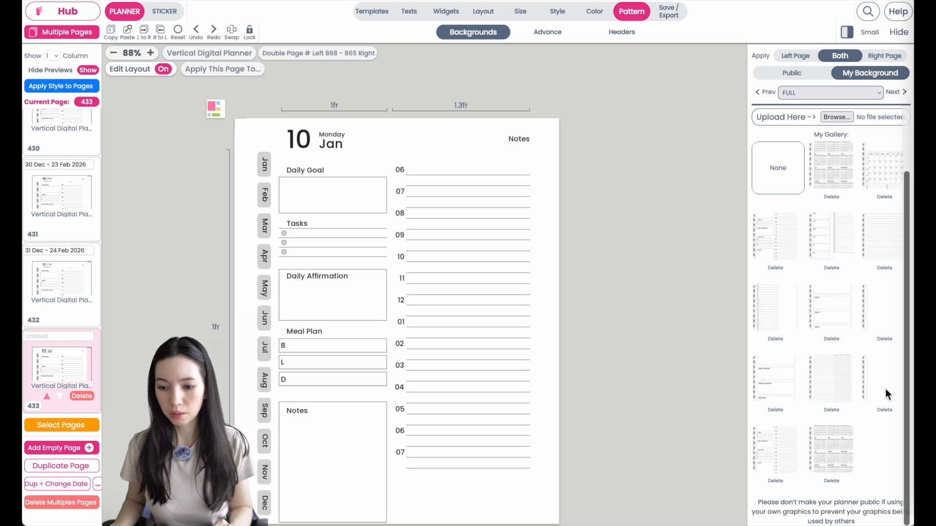
left_click(886, 382)
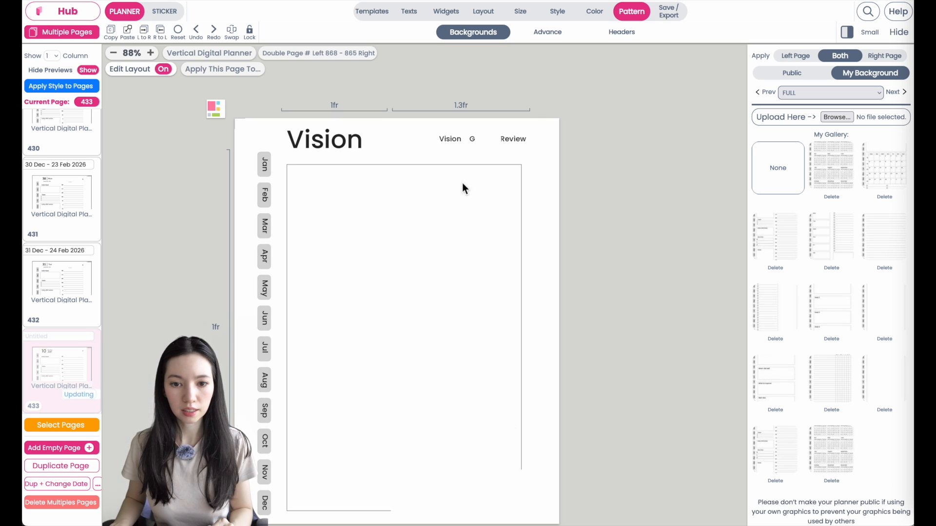
- Delete the leftover blank stickers that cover the Goals link and the lower corner of the Vision frame
left_click(168, 15)
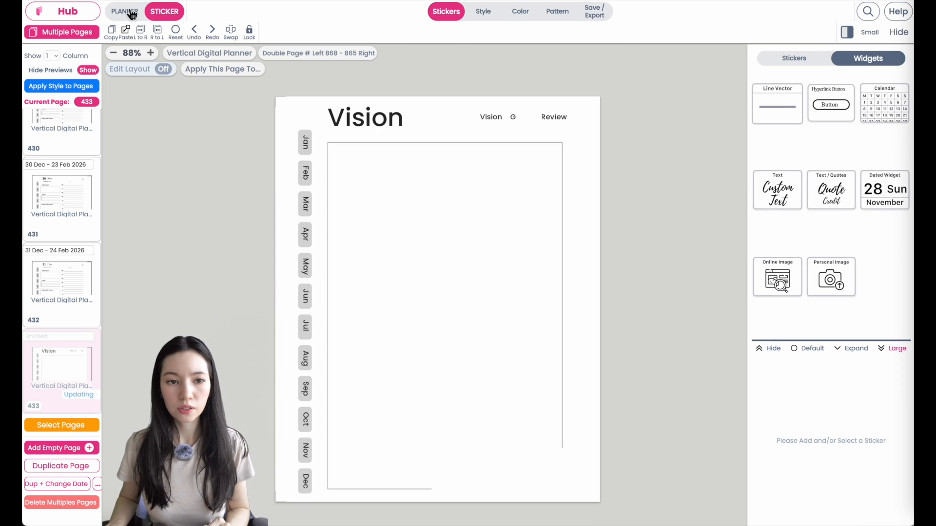
left_click(537, 116)
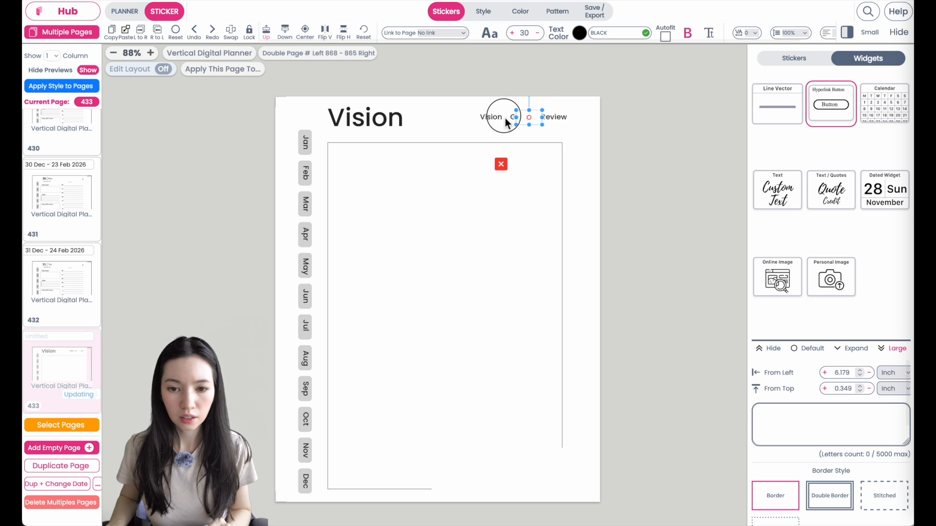
left_click_drag(506, 122, 507, 123)
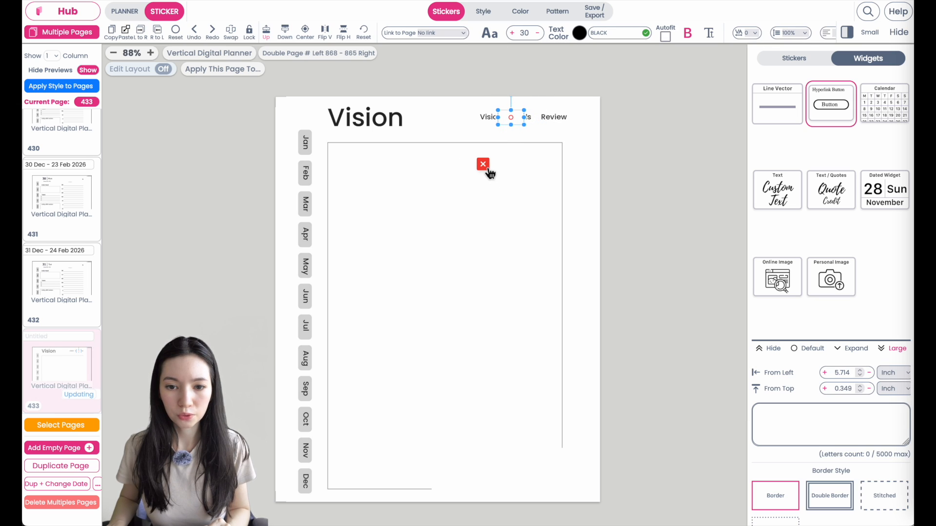
left_click(533, 121)
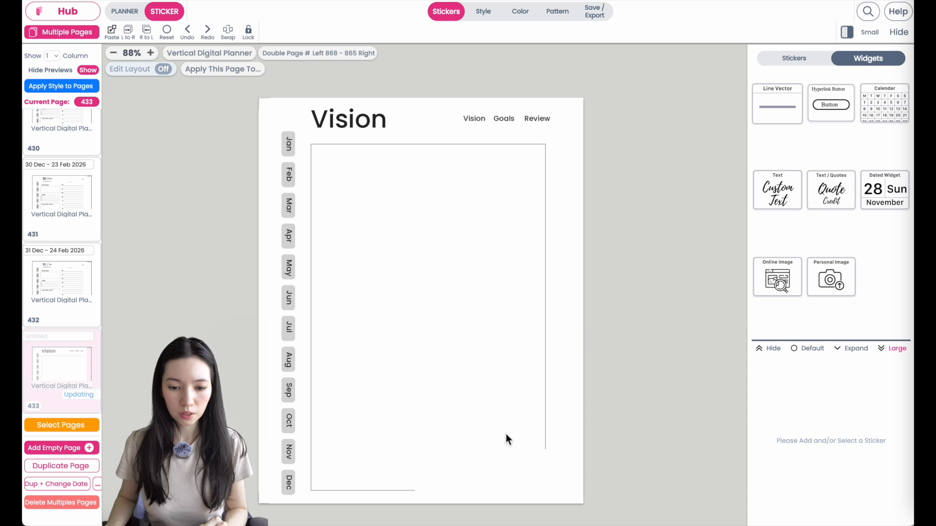
left_click(505, 484)
left_click_drag(504, 484, 509, 434)
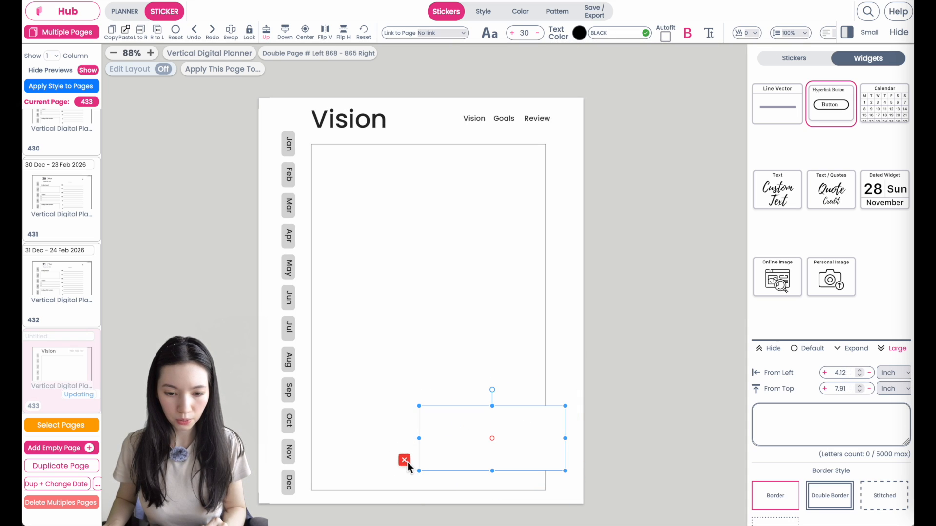
left_click(408, 447)
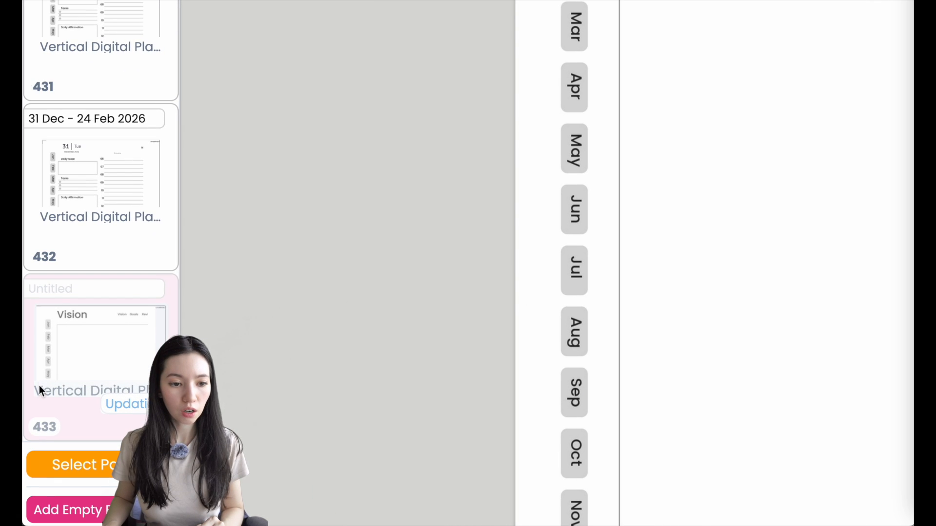
- Name the new page at the end of the planner Vision
left_click(40, 337)
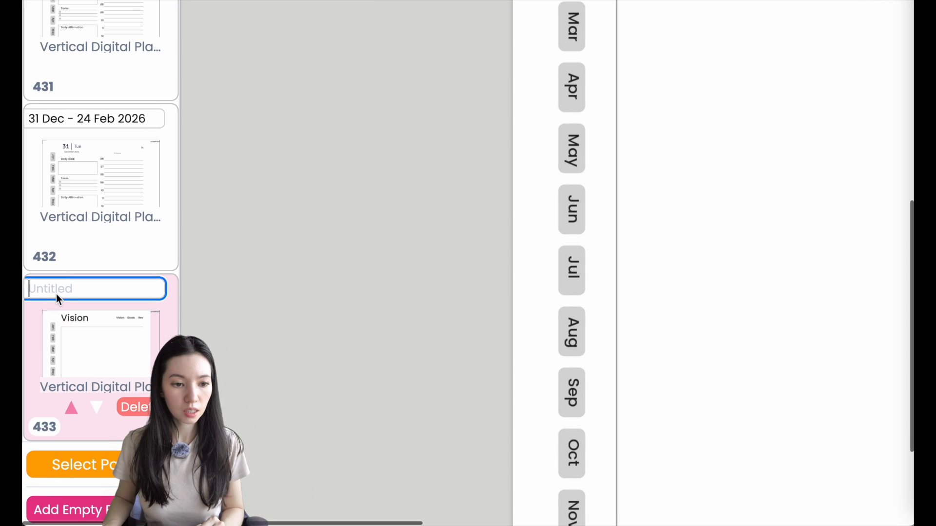
type("Vision")
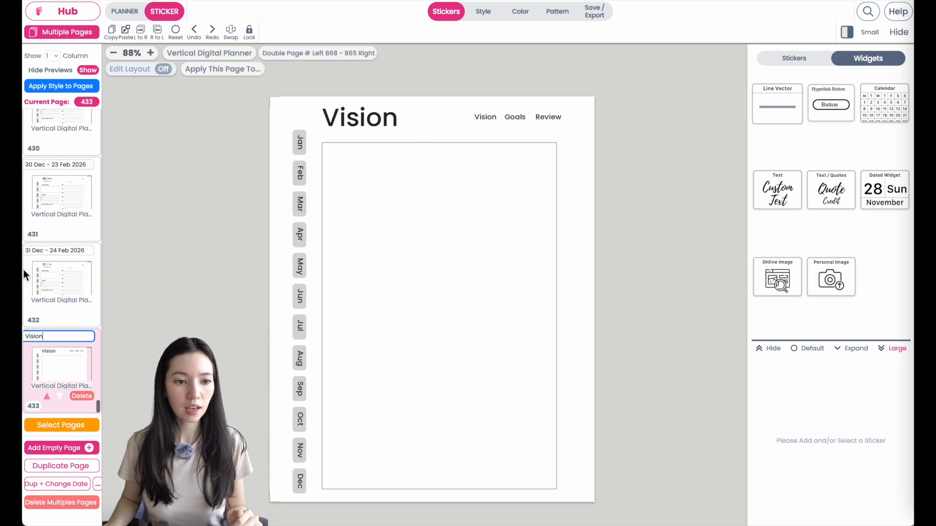
scroll(23, 282, "up", 1)
scroll(23, 273, "down", 1)
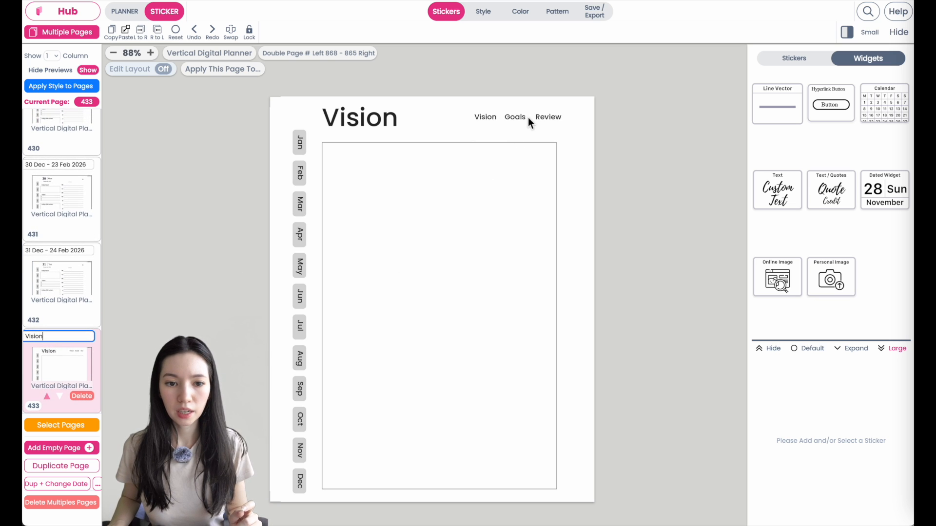
- Add a hyperlink button and fit it over the Vision label in the page header
scroll(528, 118, "up", 2)
scroll(528, 118, "right", 2)
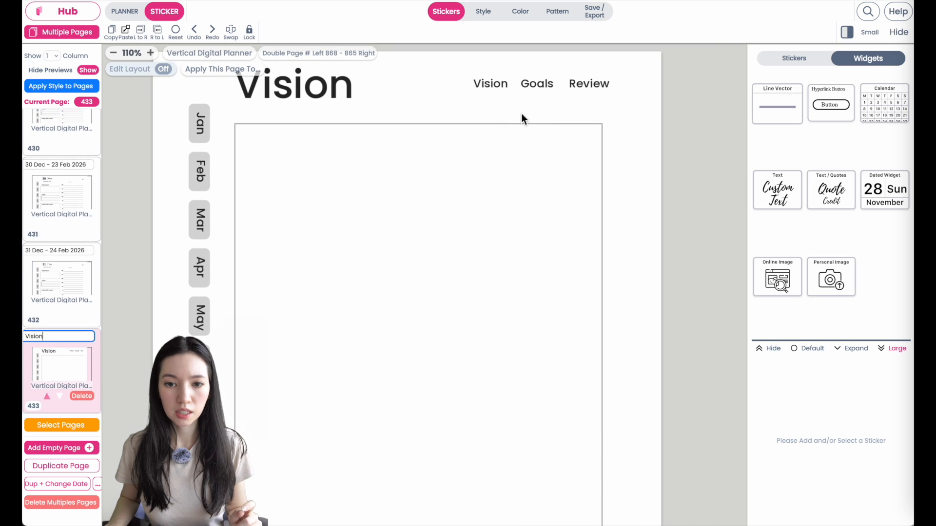
left_click(831, 102)
left_click(217, 124)
left_click_drag(216, 128, 496, 139)
left_click_drag(568, 170, 519, 100)
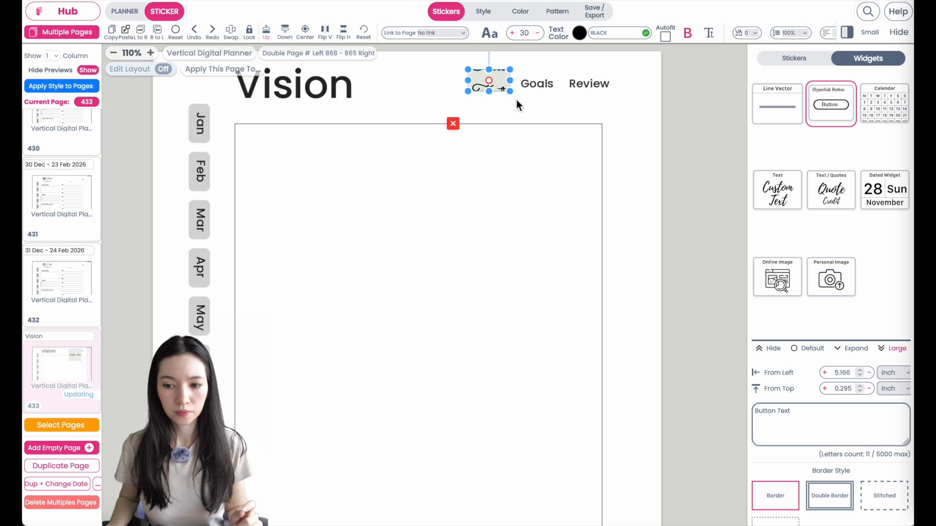
- Clear the new button's text and set its border and background colors to TRANSPARENT
left_click(844, 438)
key("BackSpace")
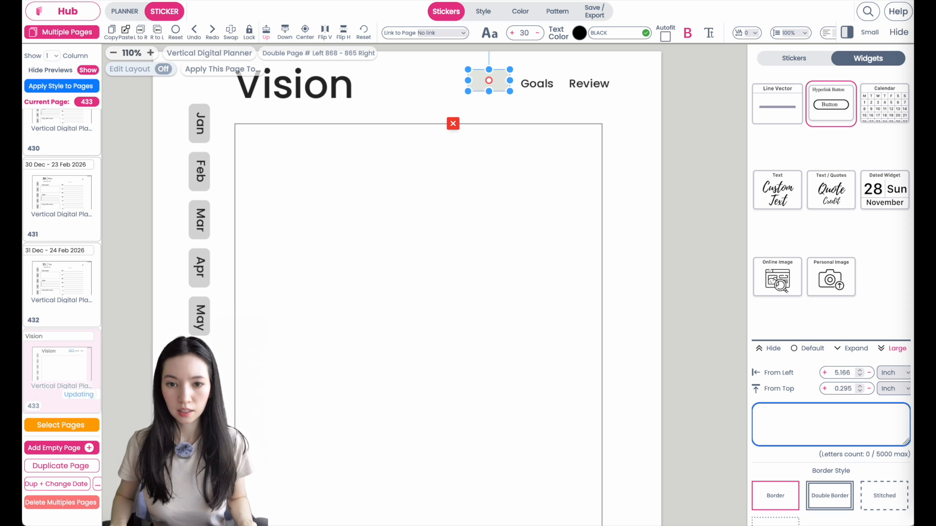
scroll(812, 476, "down", 5)
left_click(861, 387)
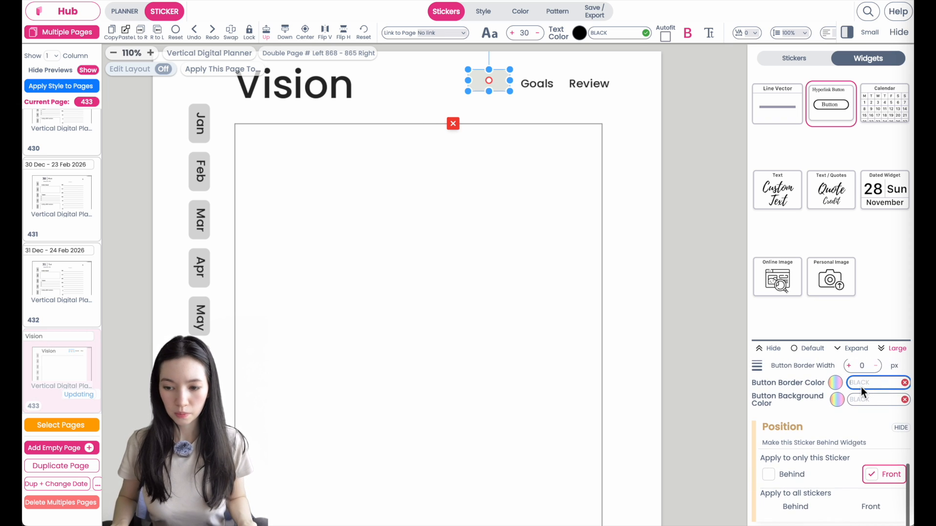
type("TRANSPARENT")
left_click(865, 396)
type("TRANSPARENT")
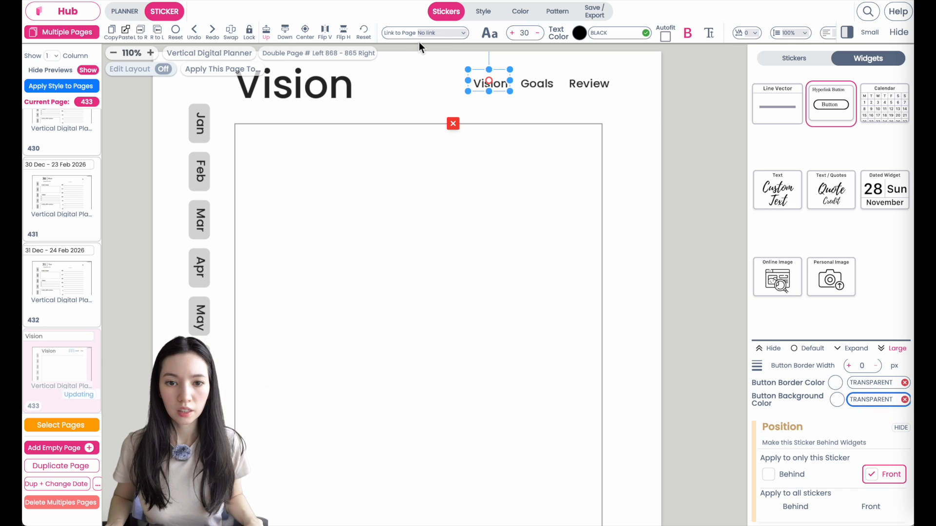
- Set the button over the Vision label to link by detect text with the text vision, and nudge it into place
left_click(442, 34)
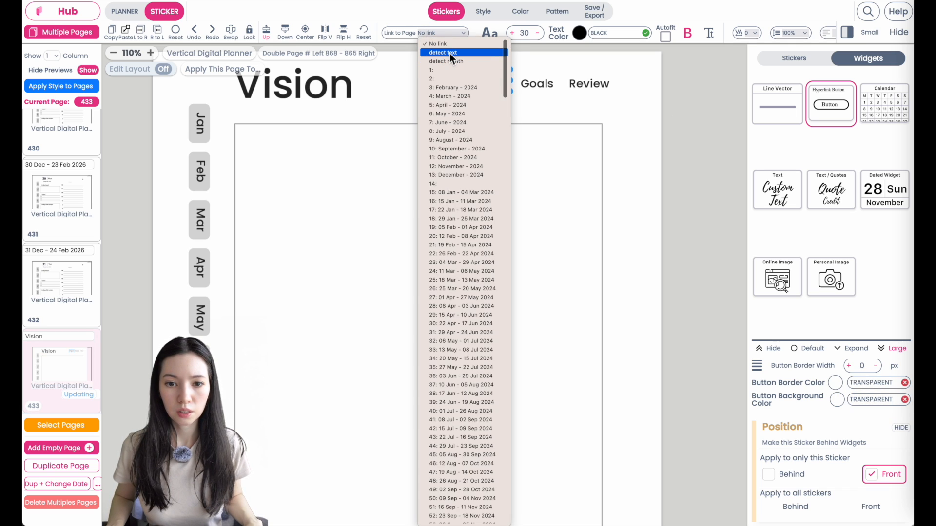
left_click(449, 54)
left_click(515, 34)
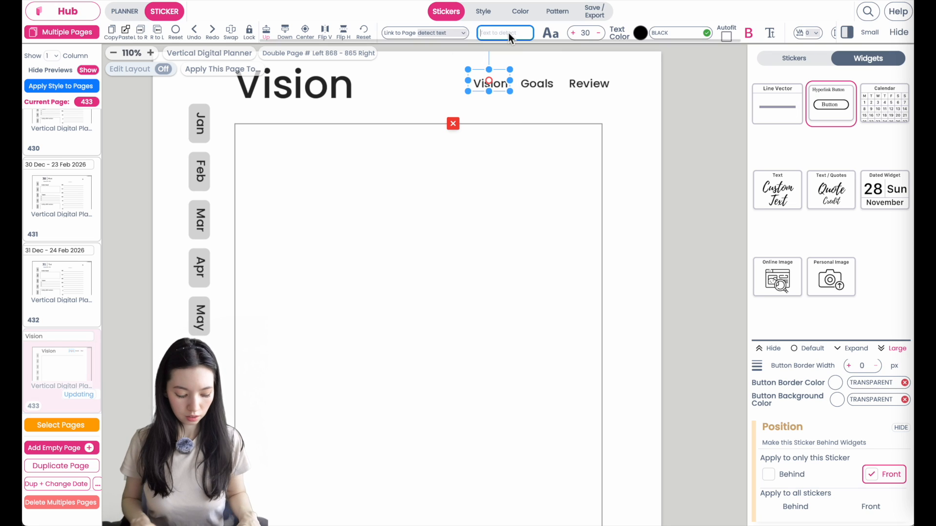
type("vision")
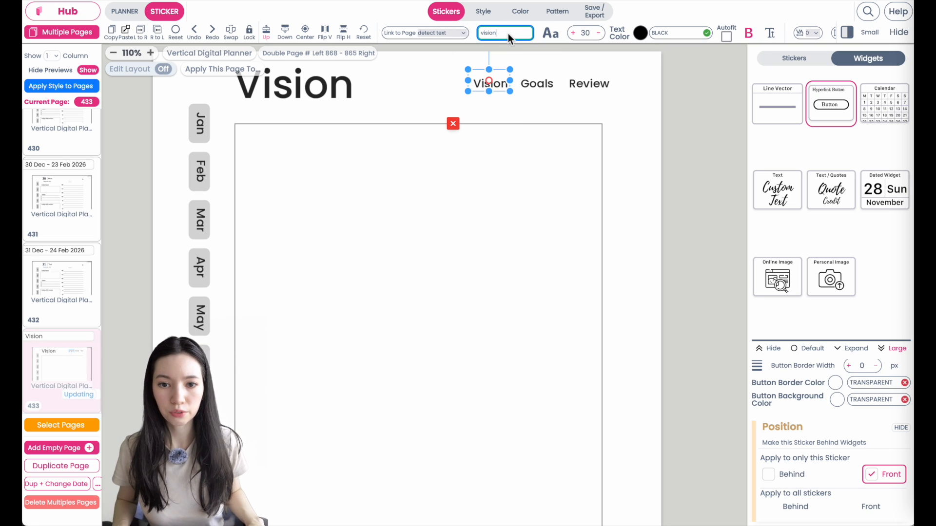
left_click(500, 86)
left_click_drag(504, 92, 503, 92)
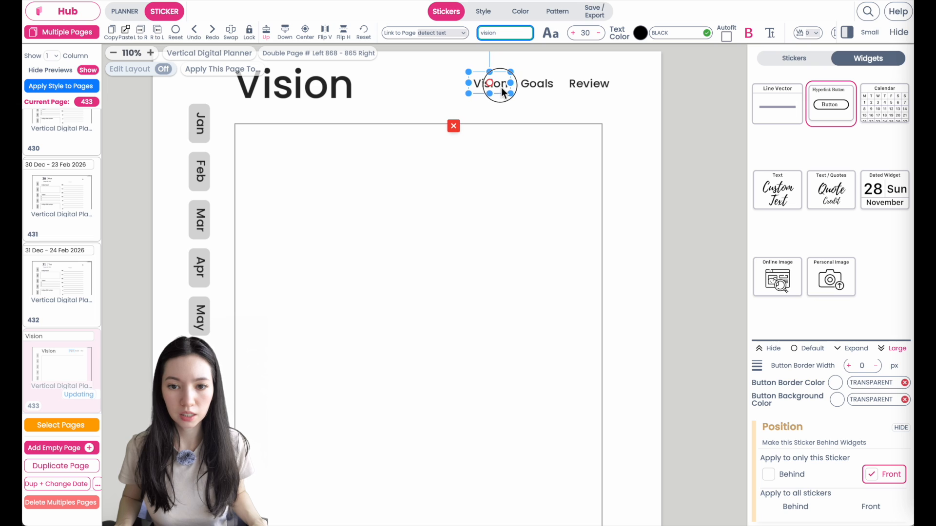
- Duplicate the Vision link button, place the copy over the Goals label, and set its text to detect to goals
left_click(113, 38)
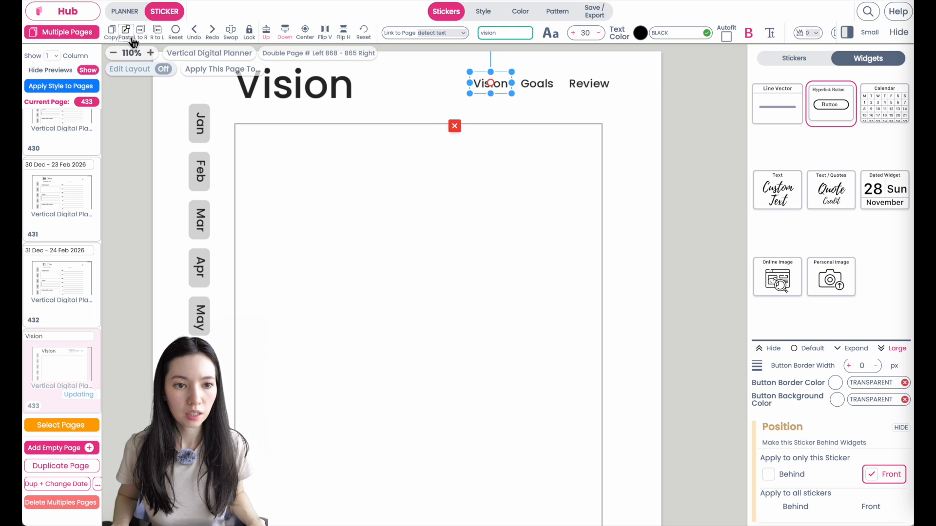
key("ctrl+v")
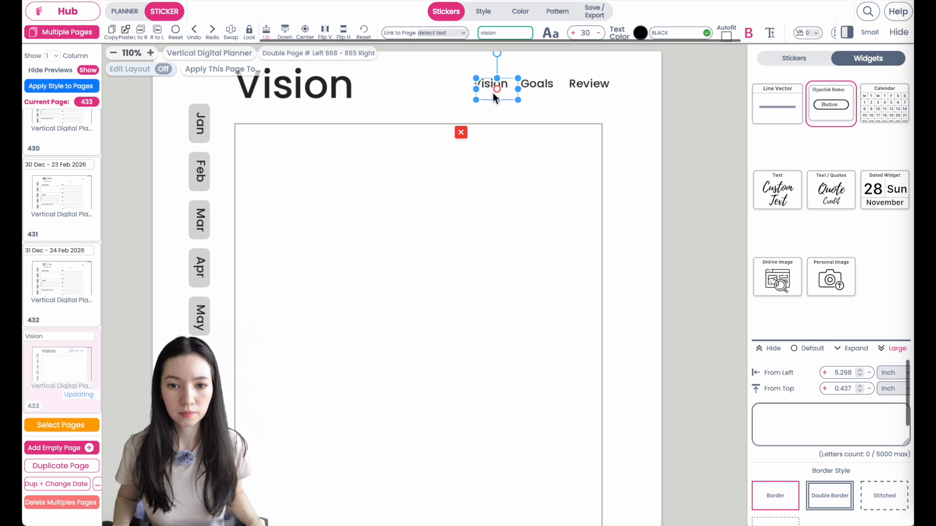
left_click_drag(491, 98, 532, 92)
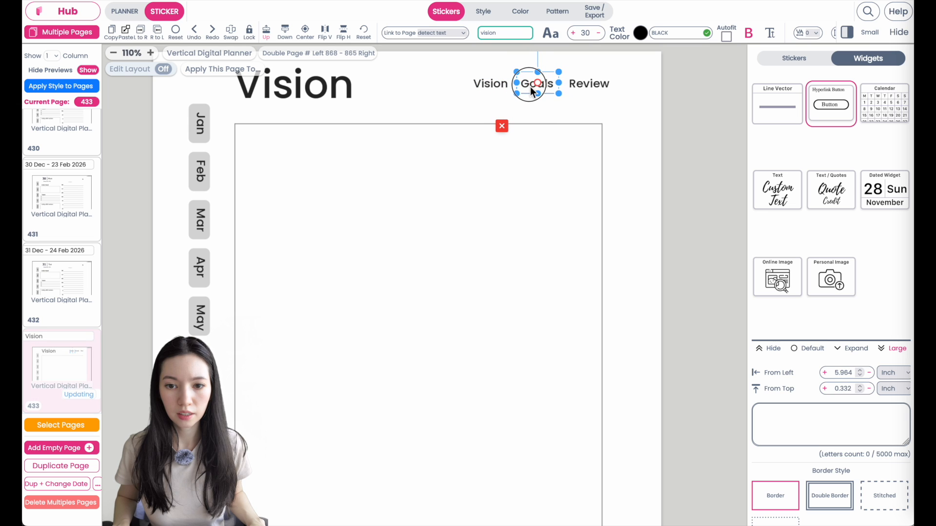
double_click(508, 32)
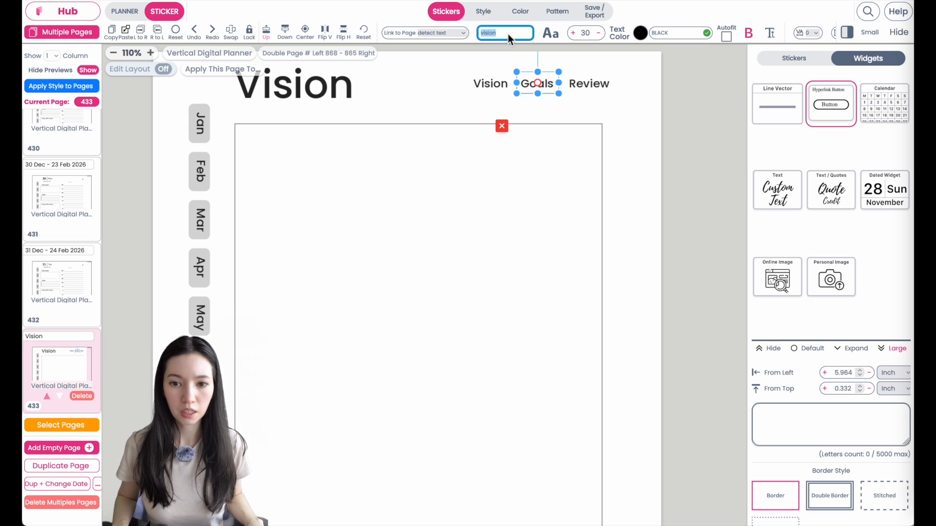
type("goals")
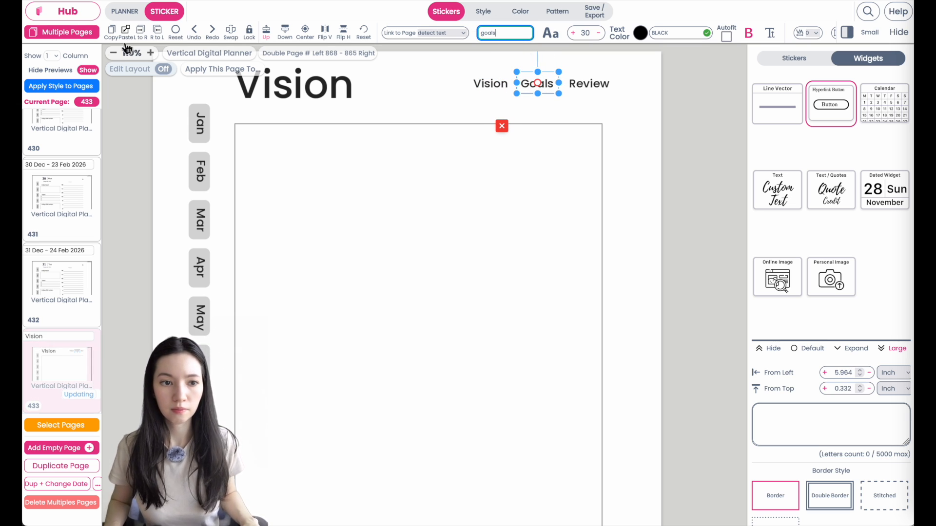
- Duplicate the Goals link button, place the copy over the Review label, and set its text to detect to review
left_click(104, 36)
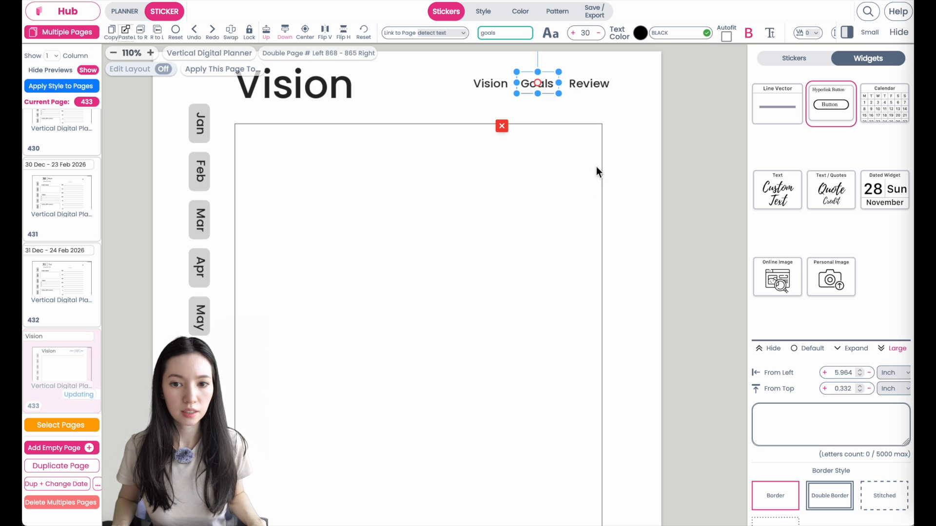
left_click(554, 94)
key("ctrl+v")
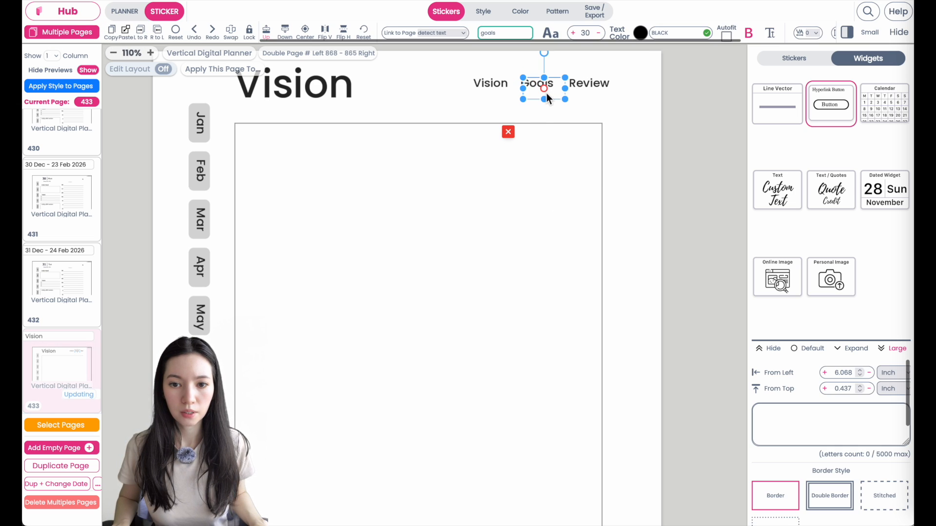
left_click_drag(581, 92, 587, 90)
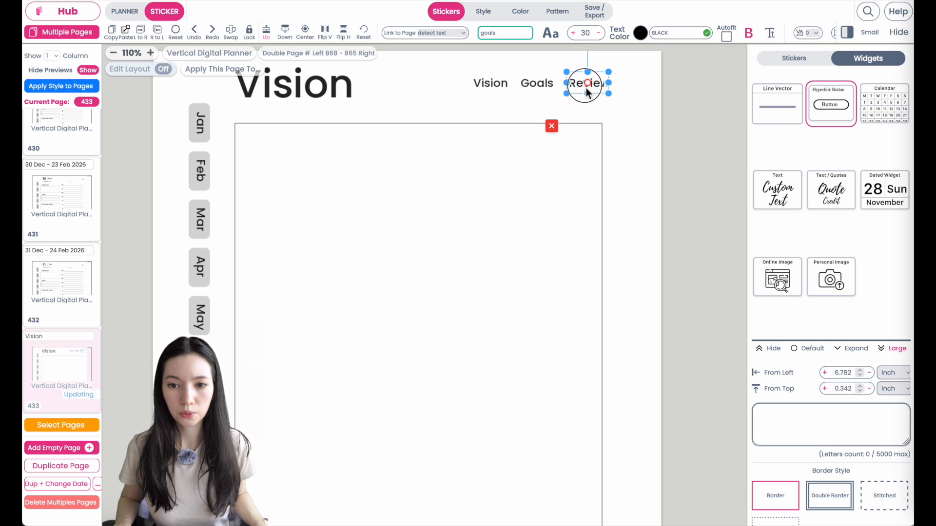
double_click(502, 33)
type("review")
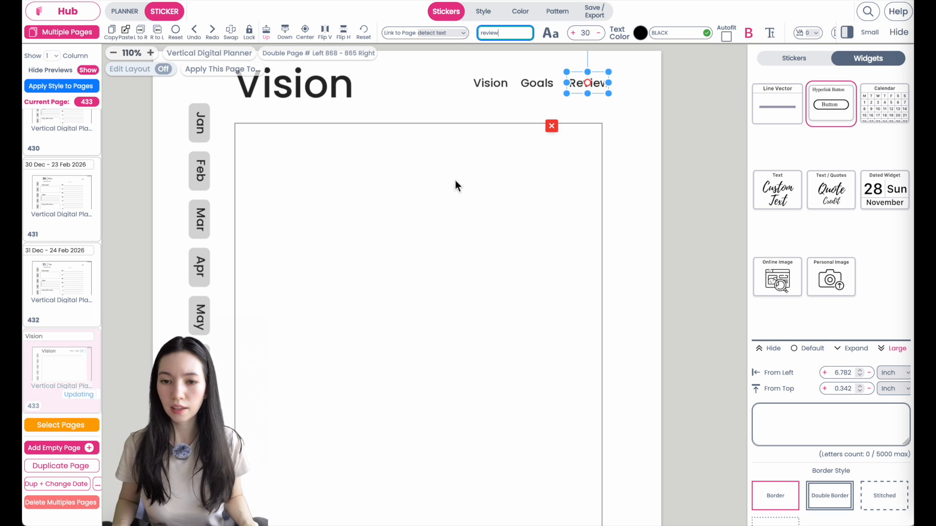
left_click(630, 150)
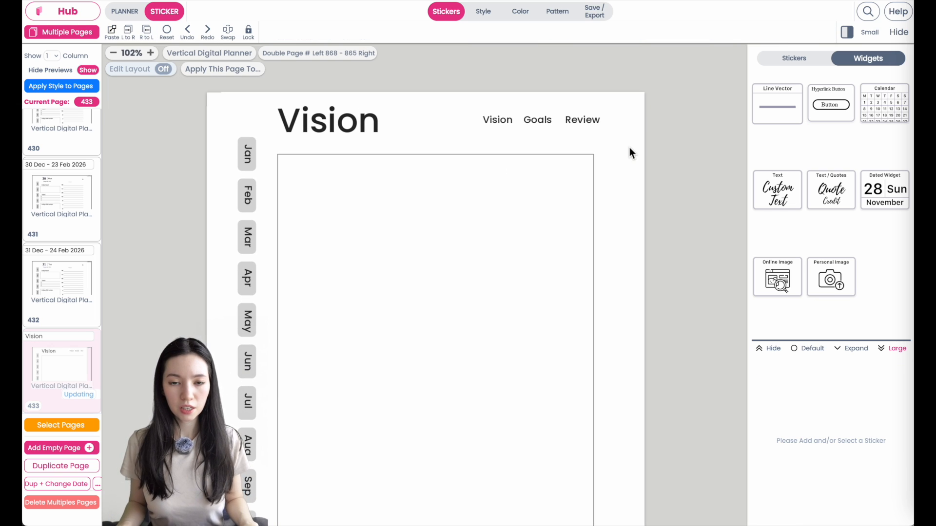
- Duplicate the Vision page and apply the uploaded Goal design as the copy's background
left_click(62, 467)
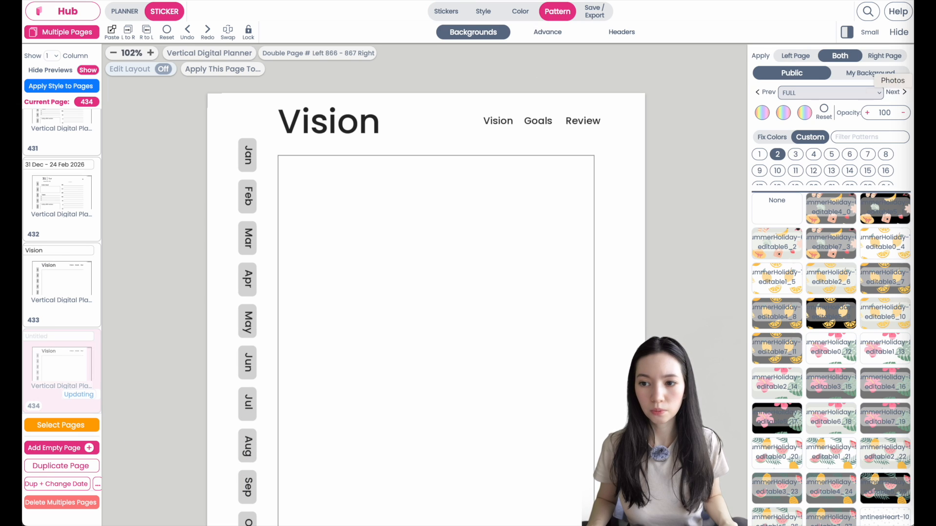
left_click(879, 74)
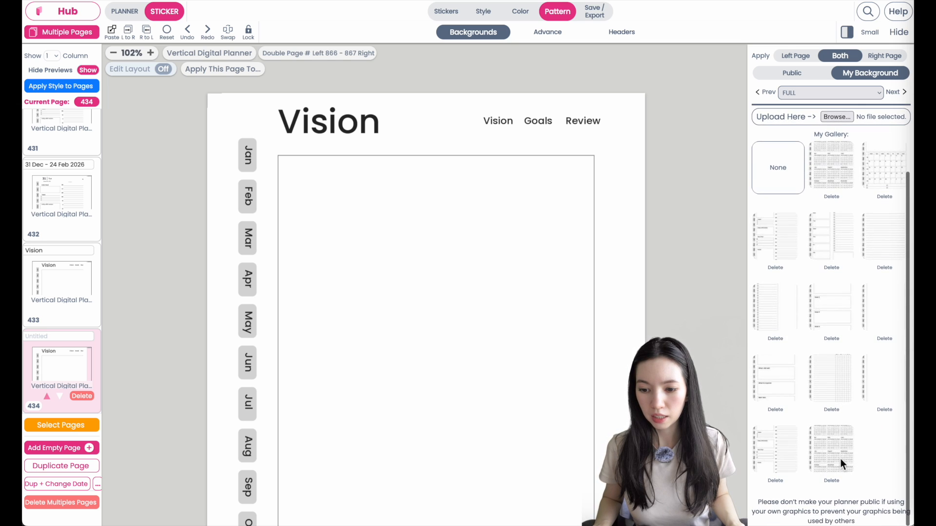
left_click(827, 311)
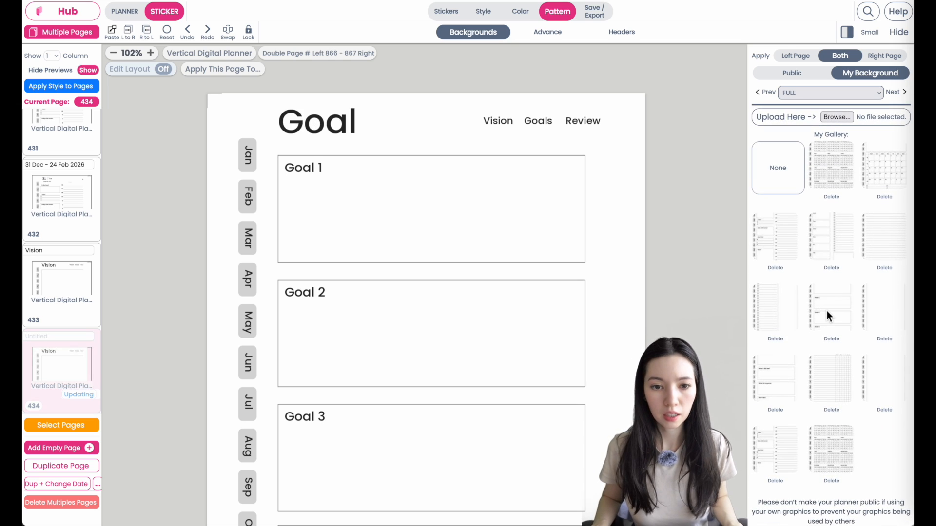
- Check the link settings of the header buttons on the duplicated Goal page and name the page Goals
left_click(504, 122)
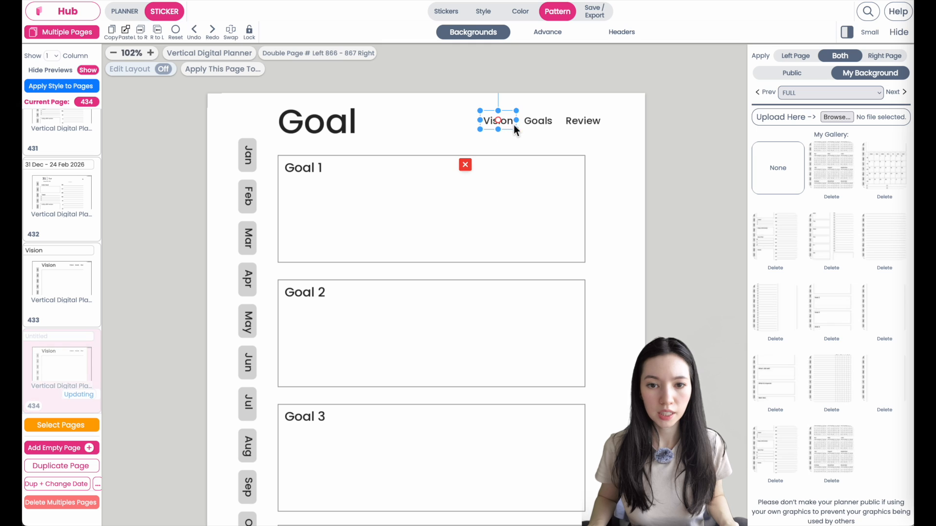
left_click(457, 14)
left_click(544, 123)
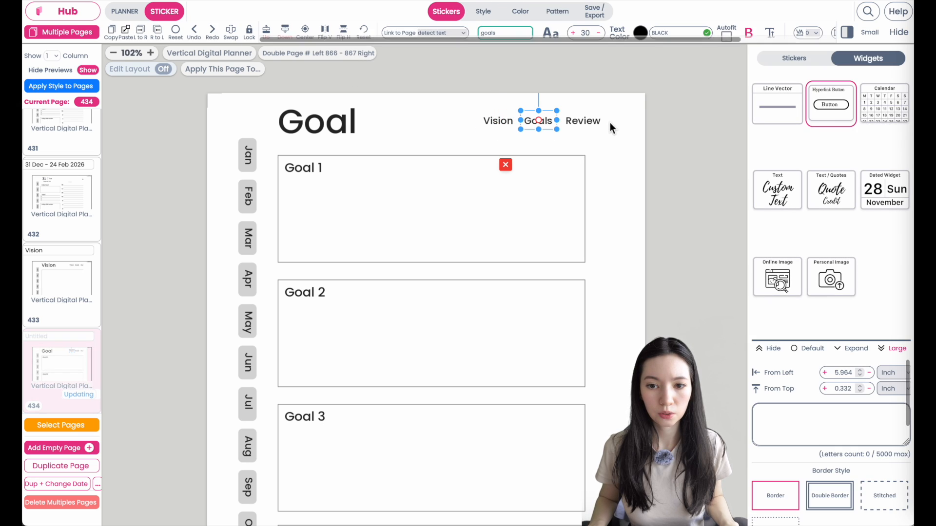
left_click(592, 122)
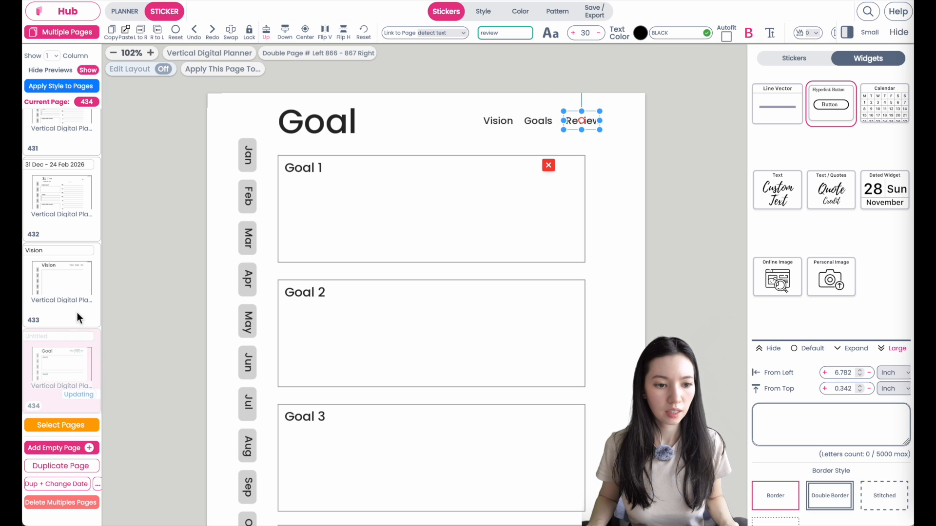
left_click(55, 338)
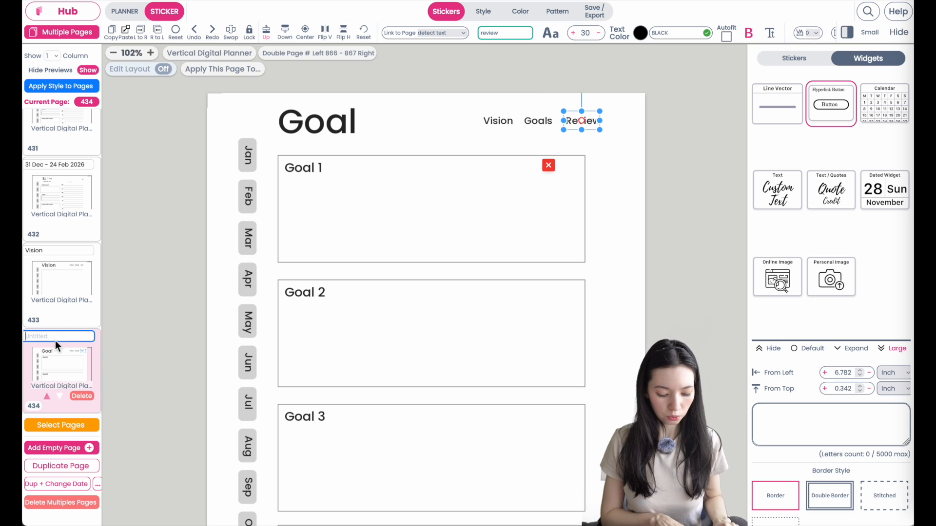
type("Goals")
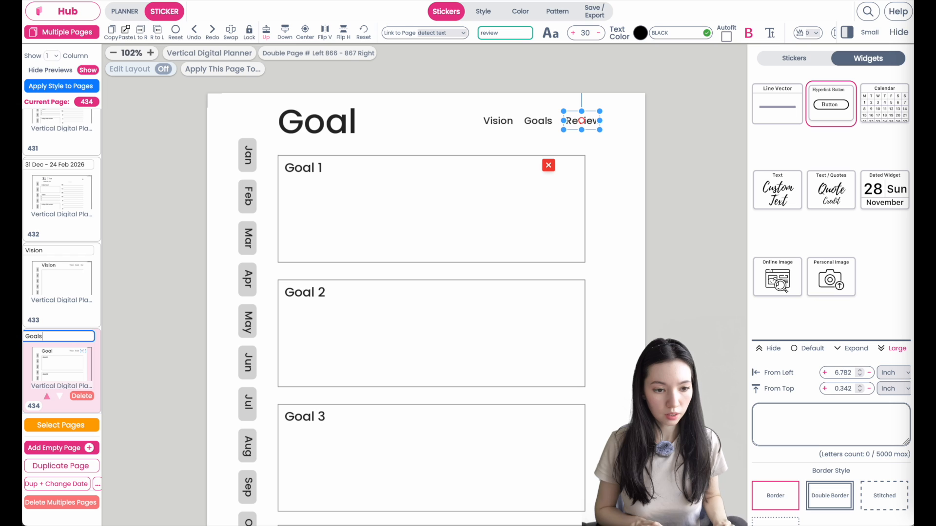
- Duplicate the Goals page and apply the uploaded Review design as the copy's background
left_click(64, 471)
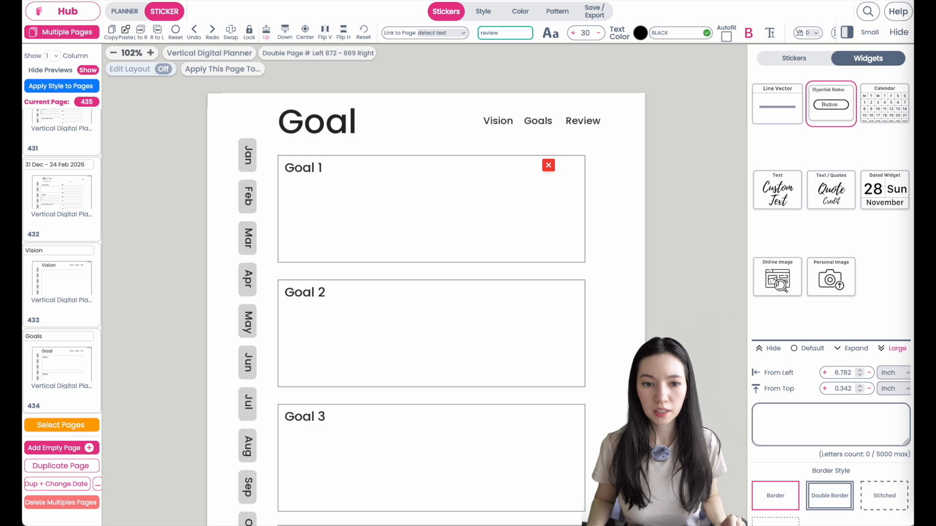
left_click(562, 18)
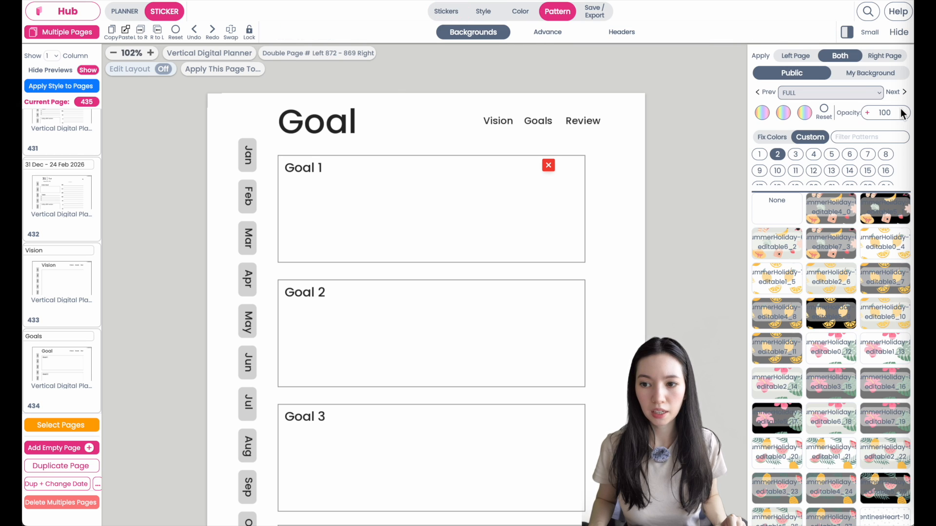
left_click(862, 74)
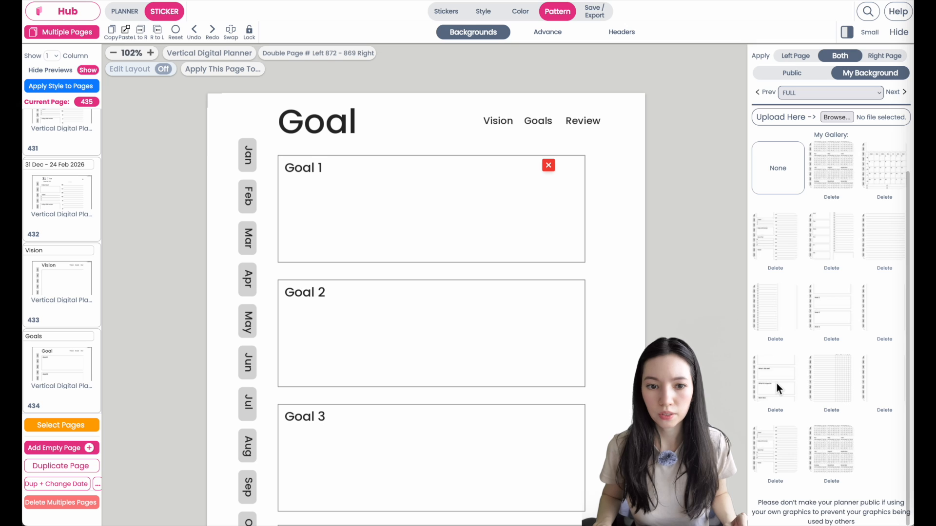
left_click(776, 383)
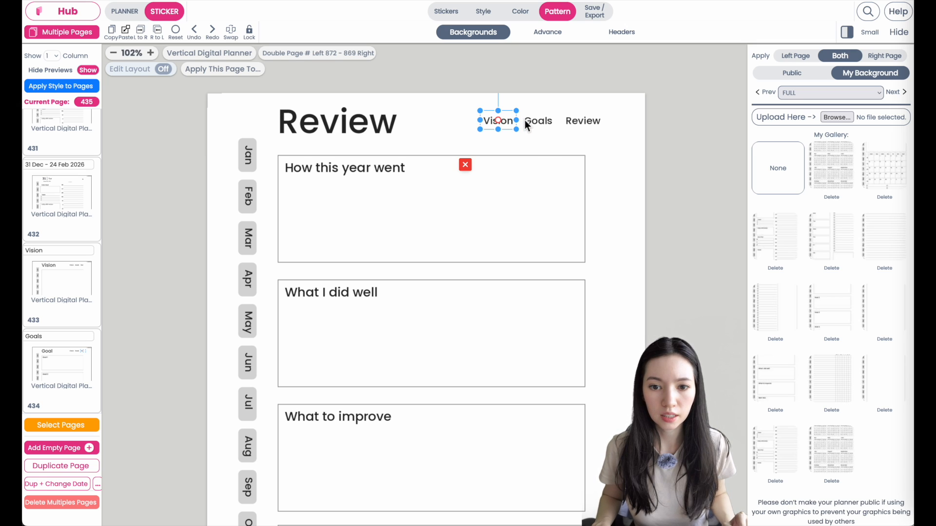
- Check the link settings of the header buttons on the duplicated Review page and name the page Review
left_click(444, 12)
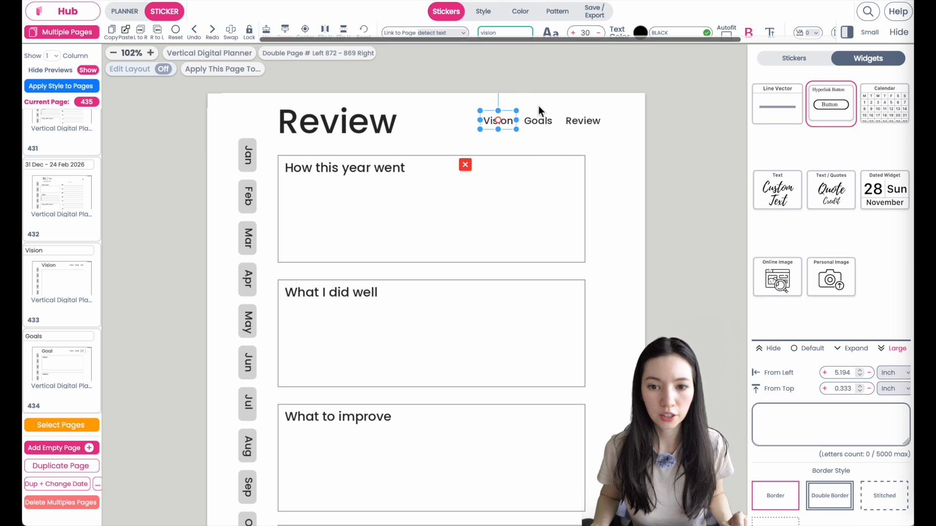
left_click(539, 122)
left_click(578, 123)
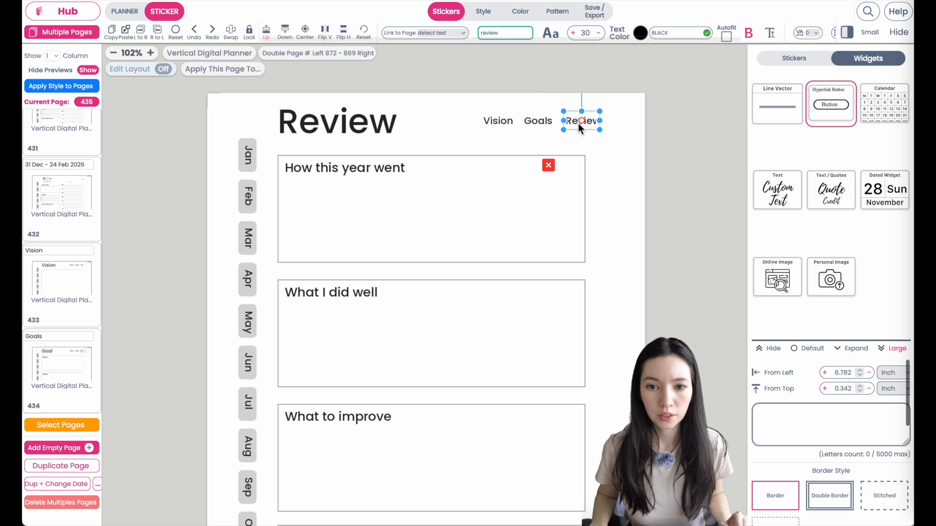
left_click(506, 126)
scroll(63, 336, "down", 3)
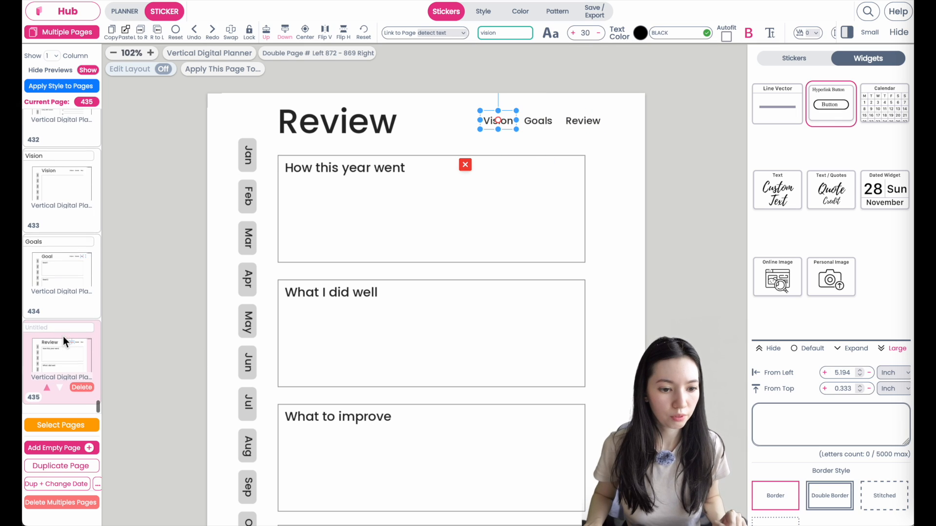
left_click(30, 341)
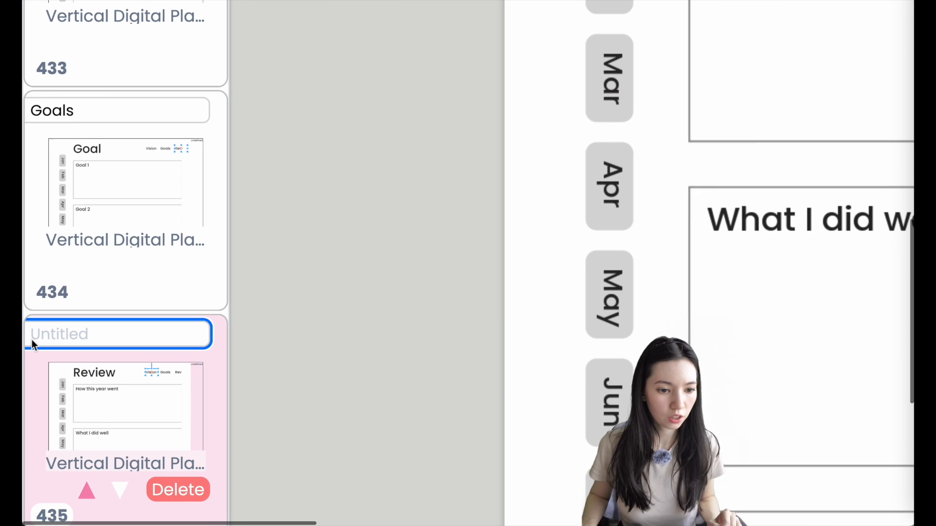
type("Review")
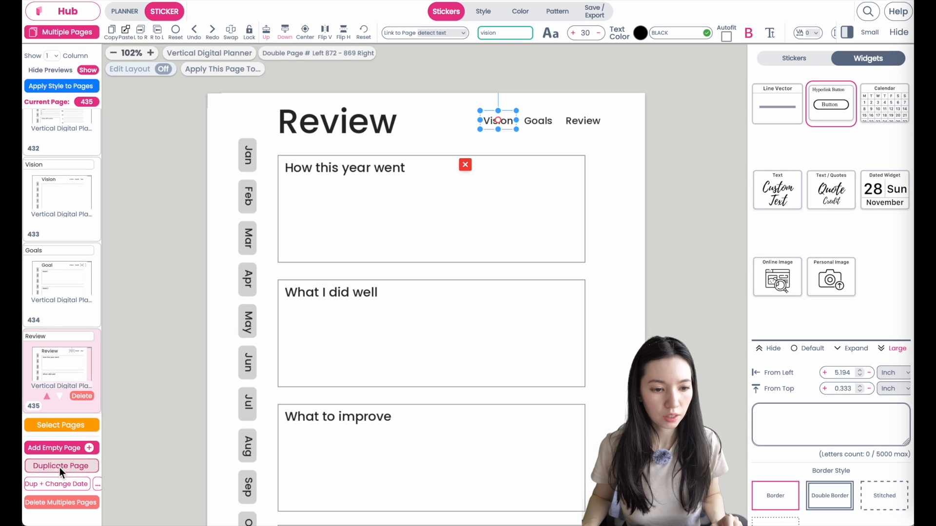
- Duplicate the Review page and apply the uploaded lined Notes design as the copy's background
left_click(60, 467)
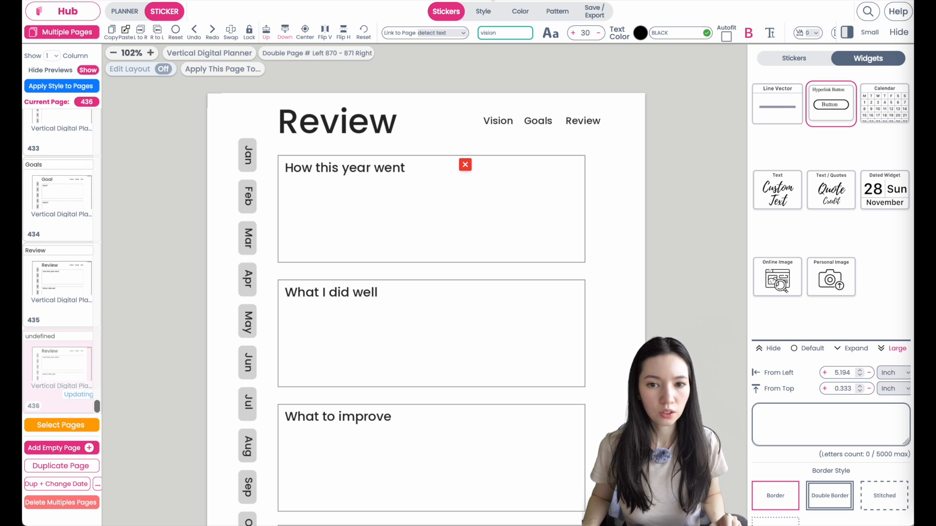
left_click(557, 12)
left_click(825, 109)
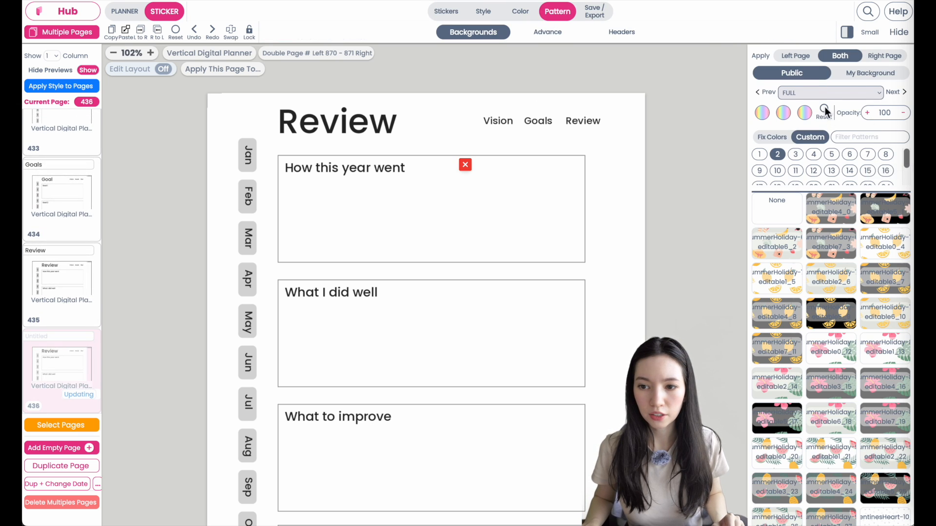
left_click(868, 76)
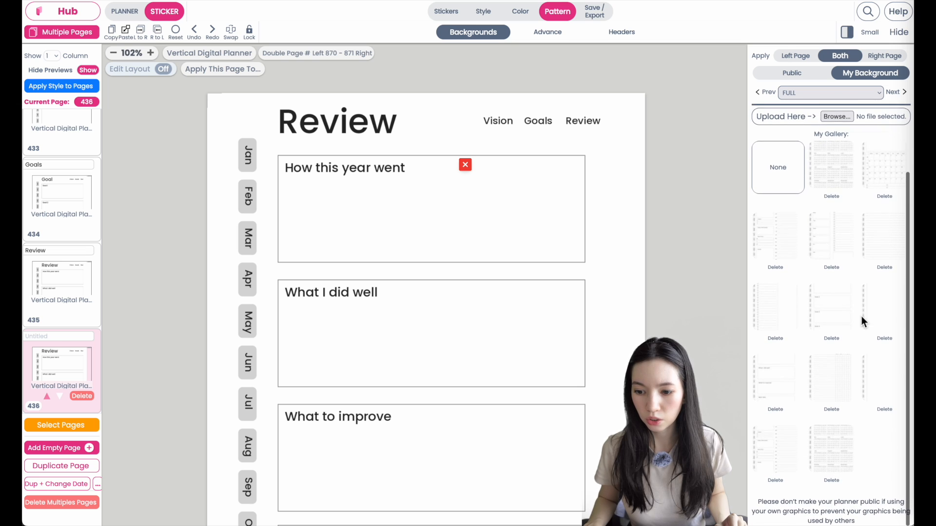
left_click(883, 247)
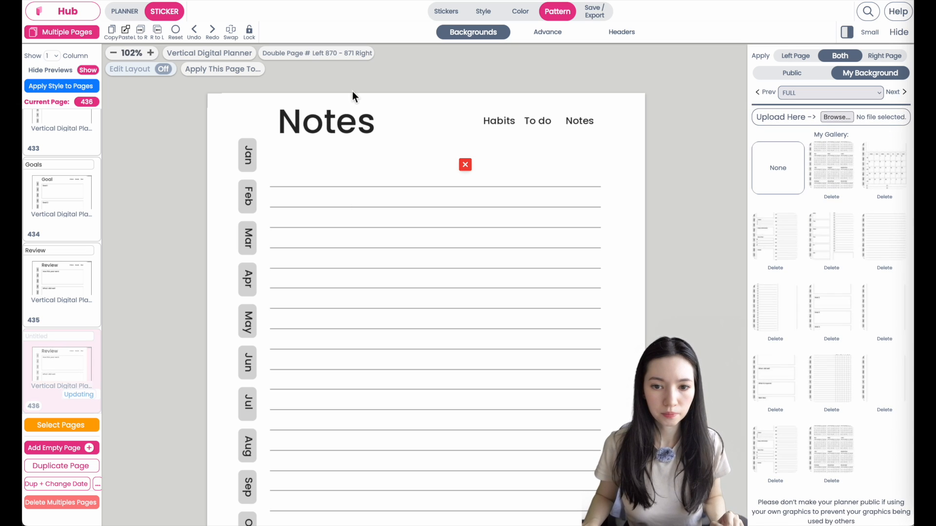
- Set the link text of the Habits header button on the new Notes page to Habits
left_click(524, 118)
left_click(542, 127)
left_click(579, 123)
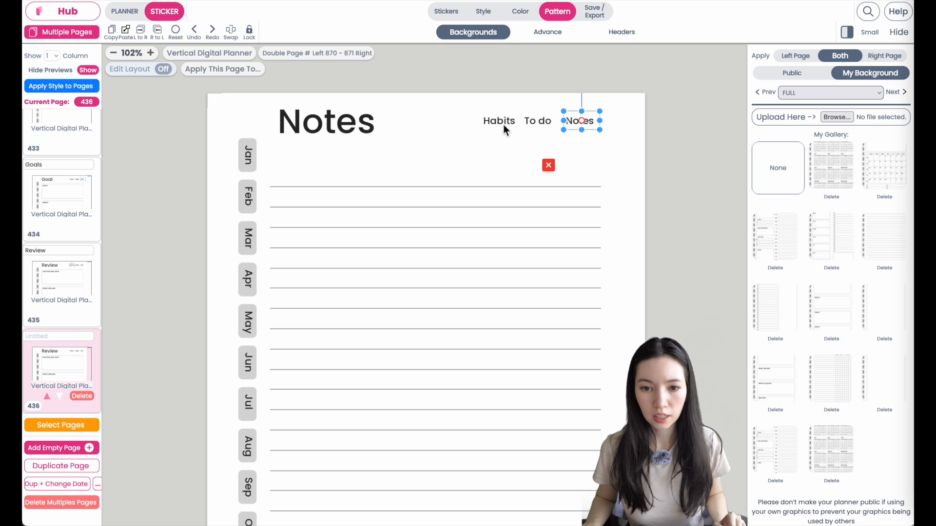
left_click(504, 121)
left_click(445, 10)
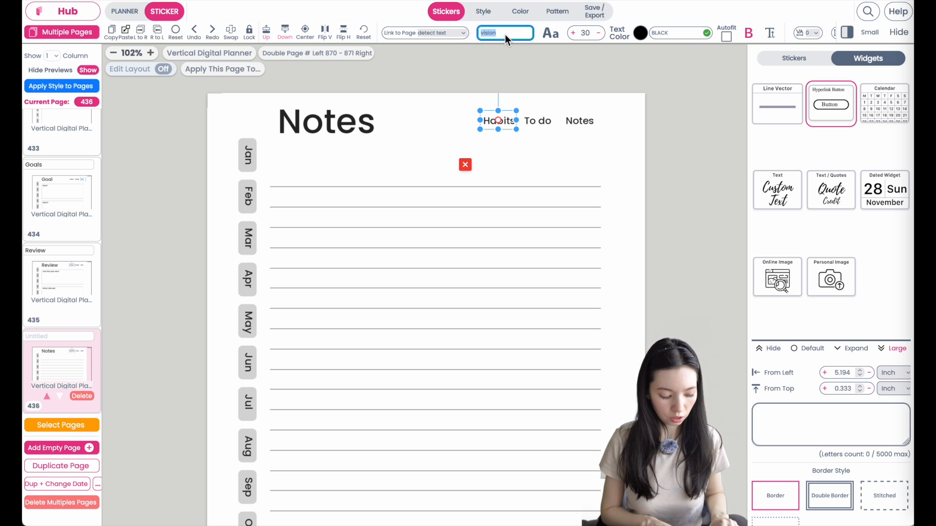
type("Habits")
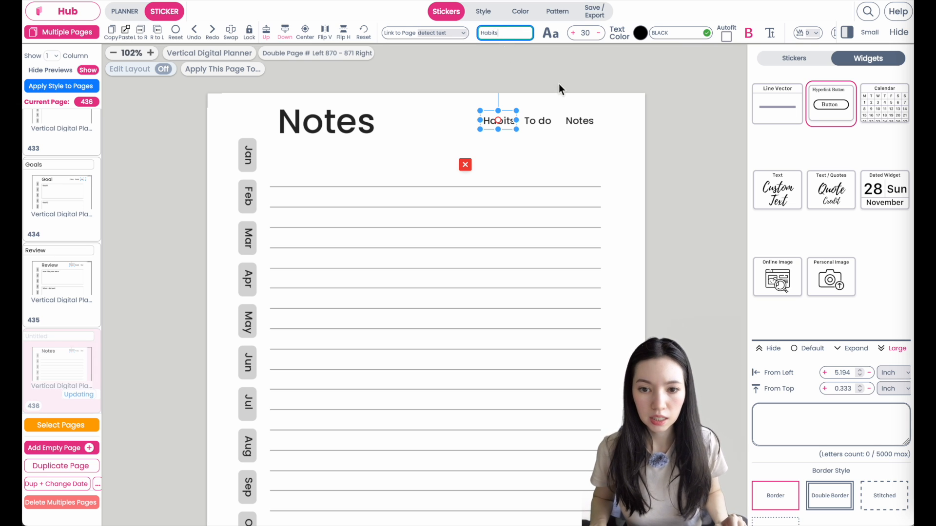
- Set the link texts of the To do and Notes header buttons to "to do" and "notes"
left_click(543, 122)
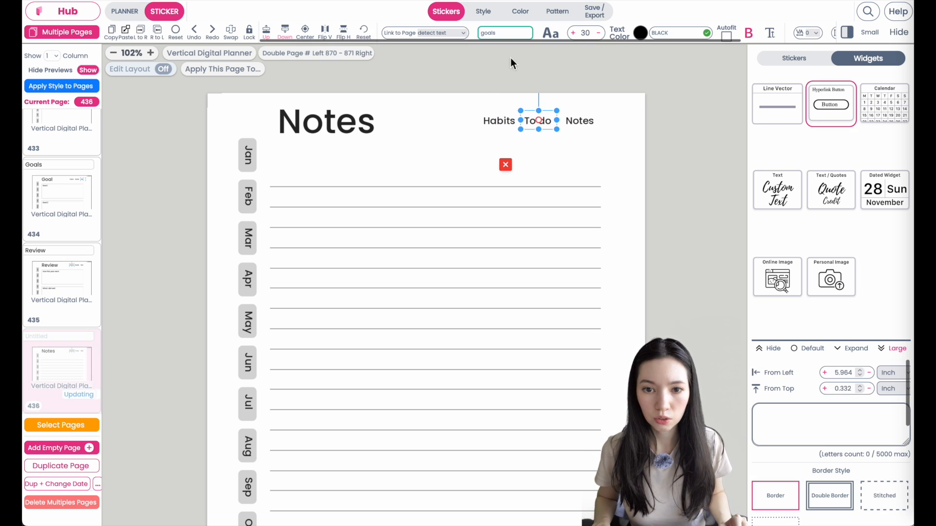
double_click(508, 31)
type("to do")
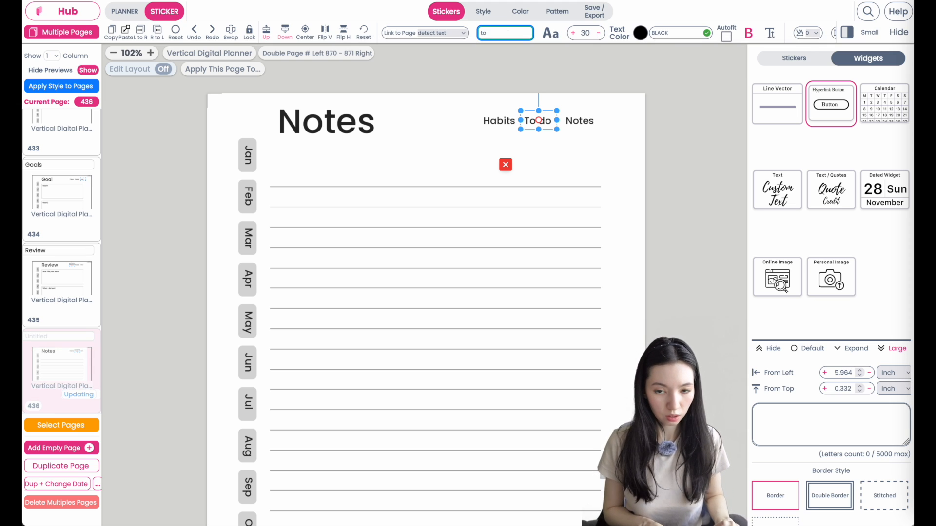
left_click(584, 124)
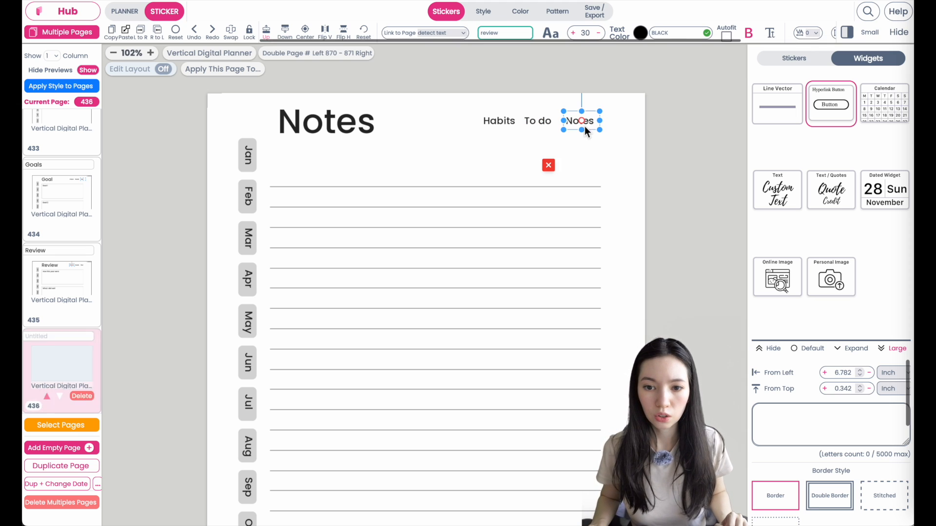
double_click(516, 33)
type("notes")
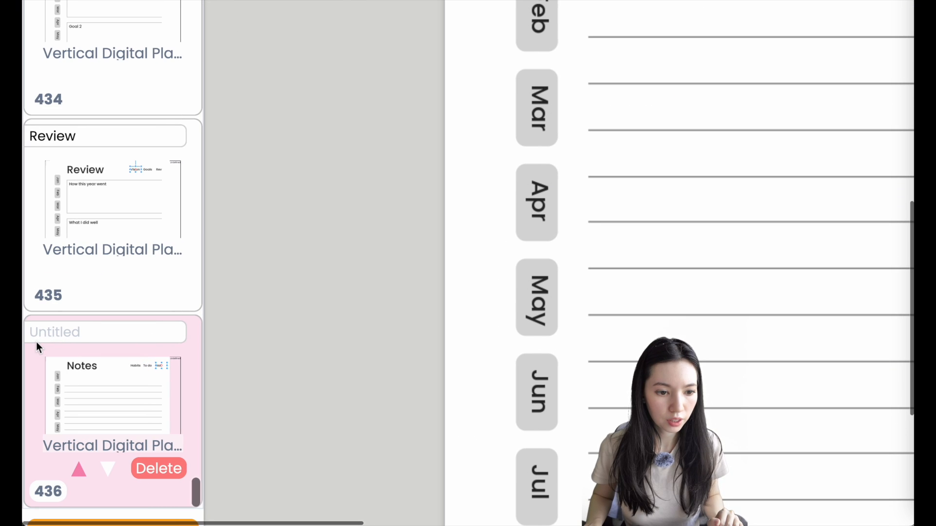
- Name the new lined page Notes in the page list
left_click(47, 336)
type("N")
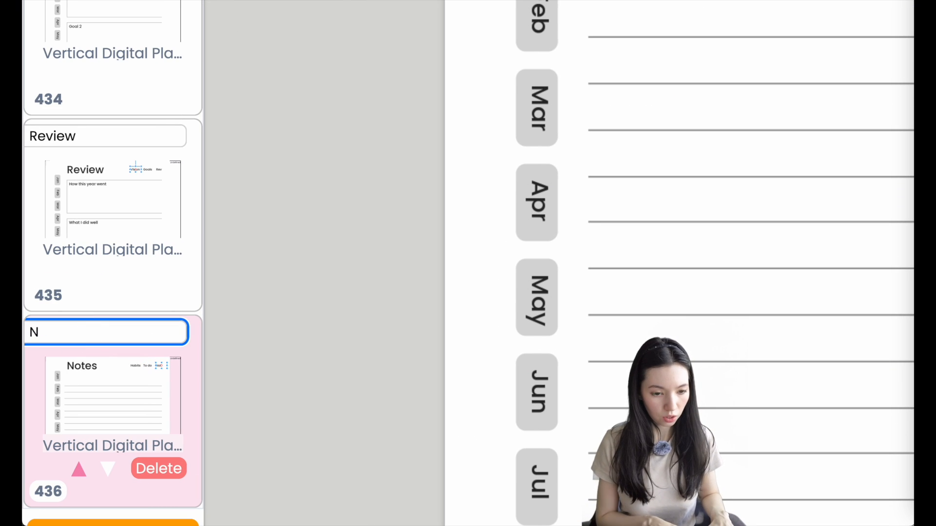
type("otes")
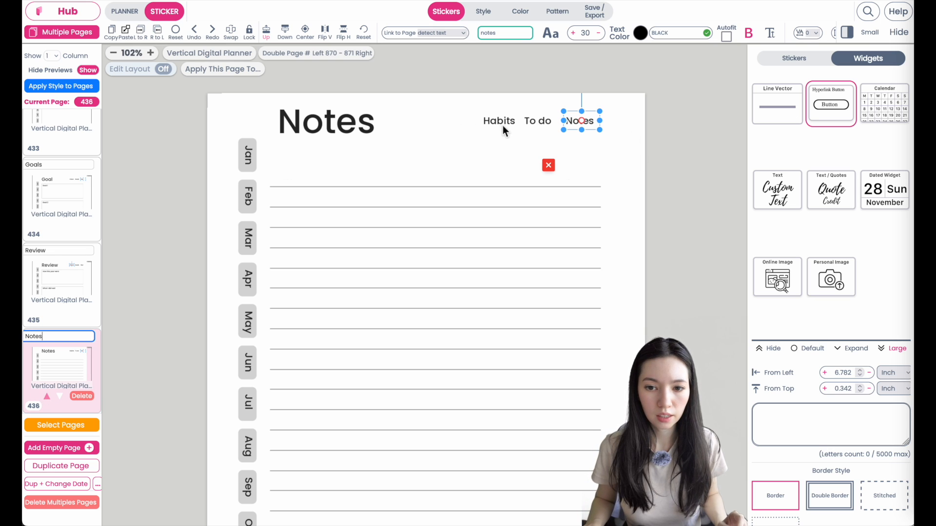
- Duplicate the Notes page and apply the uploaded Habit design as the copy's background
left_click(68, 468)
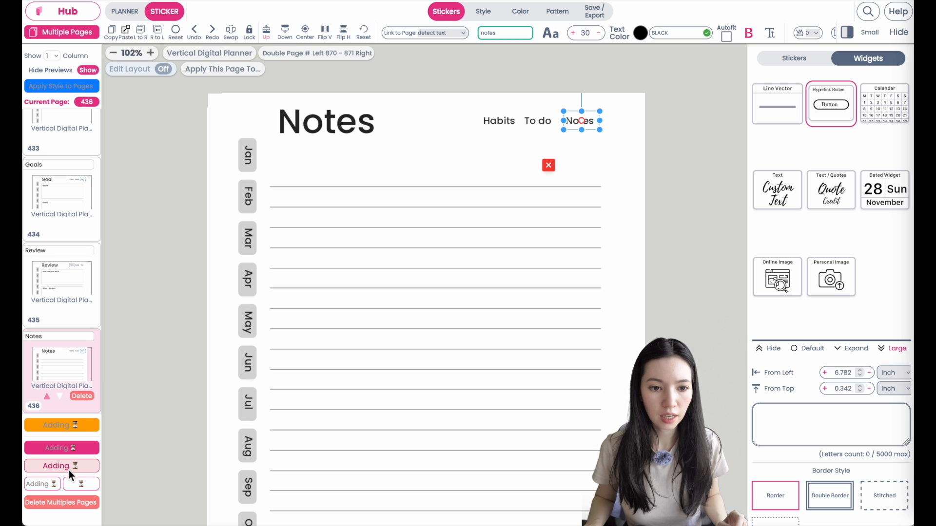
left_click(558, 13)
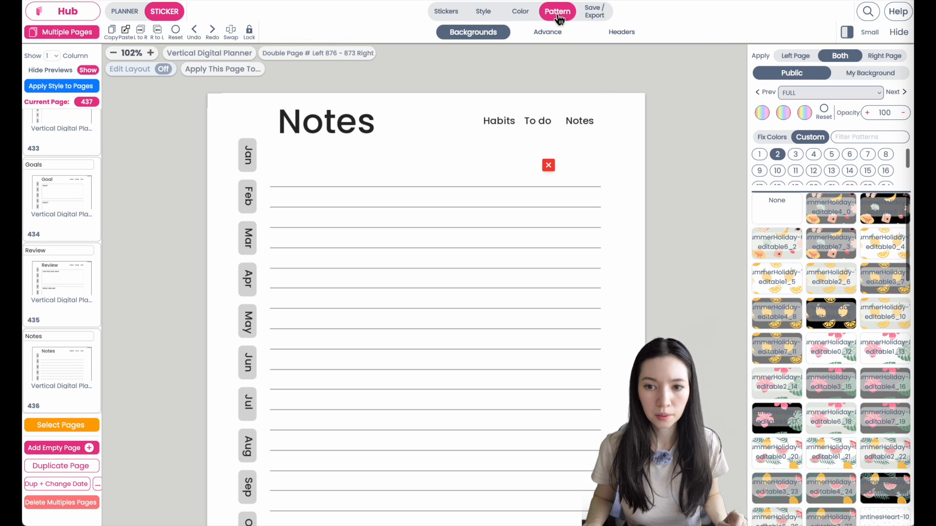
left_click(870, 74)
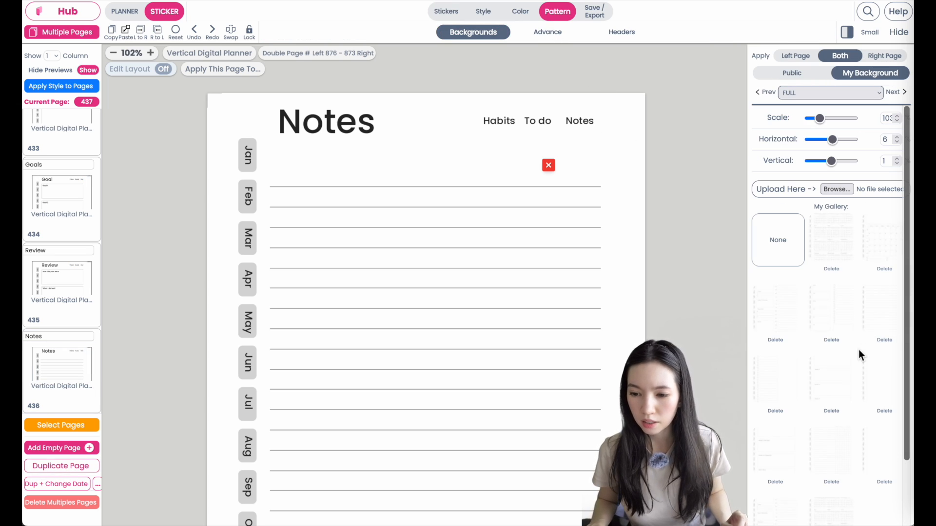
left_click(832, 458)
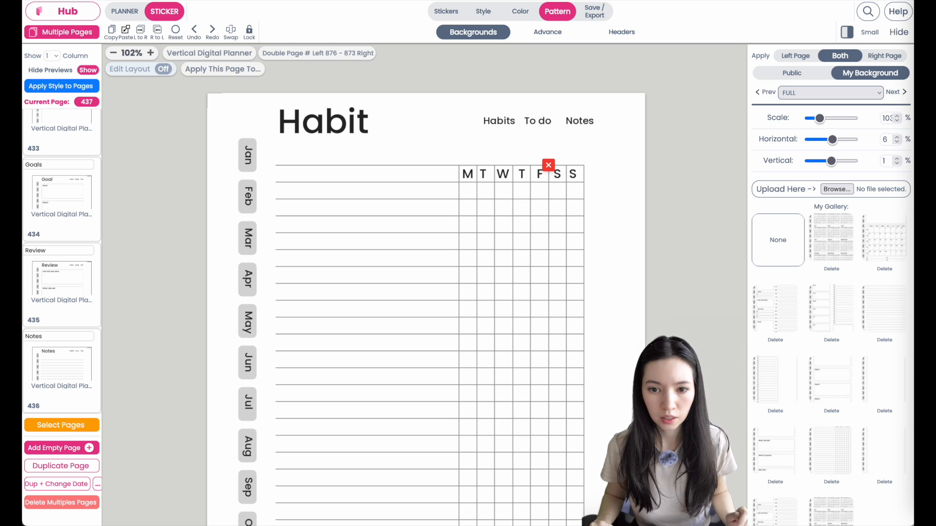
- Check the link settings of the header buttons on the duplicated Habit page and name the page Habits
left_click(501, 126)
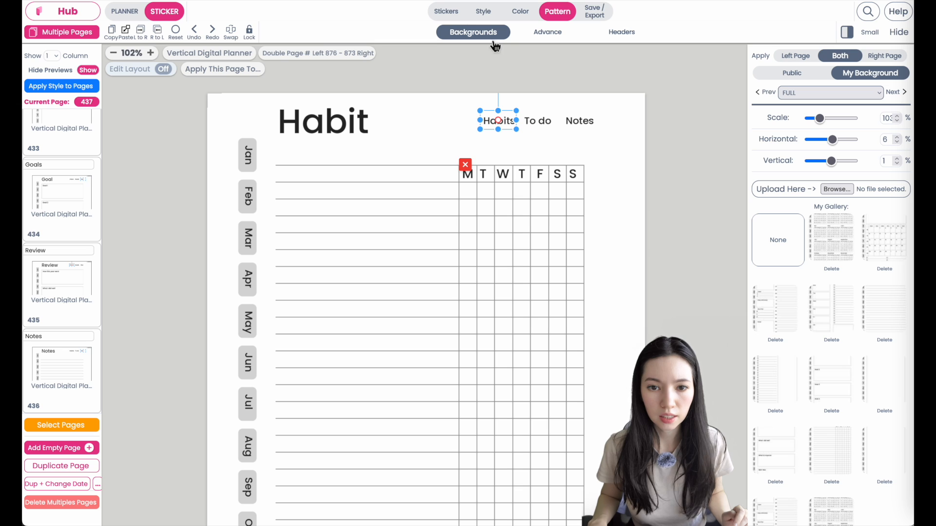
left_click(444, 14)
left_click(547, 121)
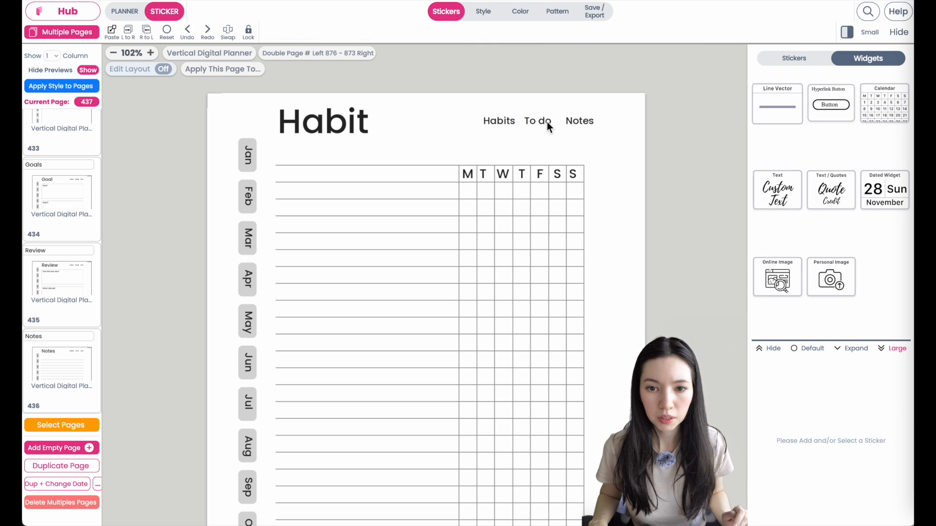
left_click(581, 121)
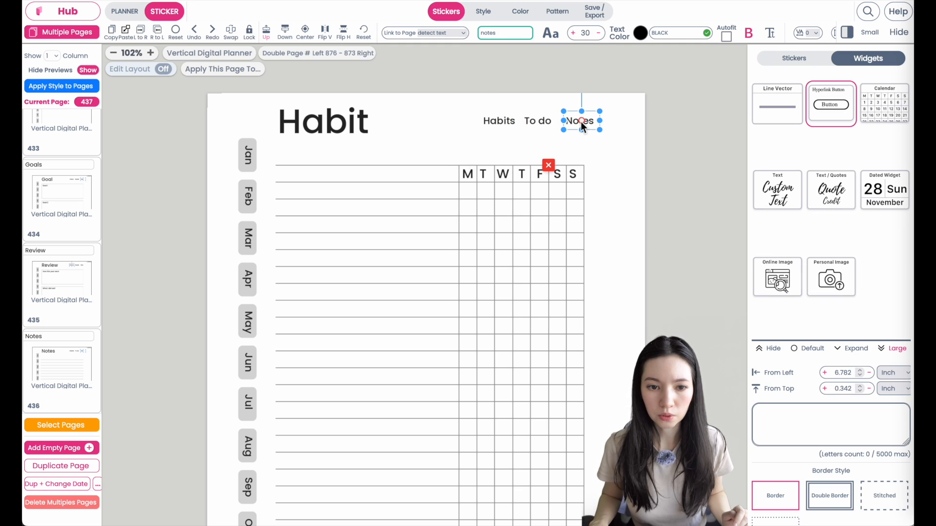
scroll(37, 372, "down", 2)
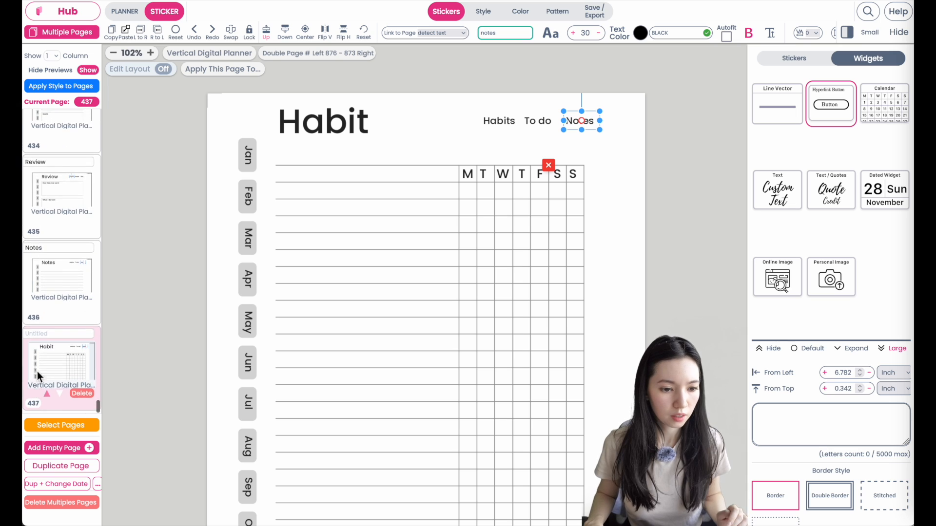
left_click(51, 339)
type("Habit")
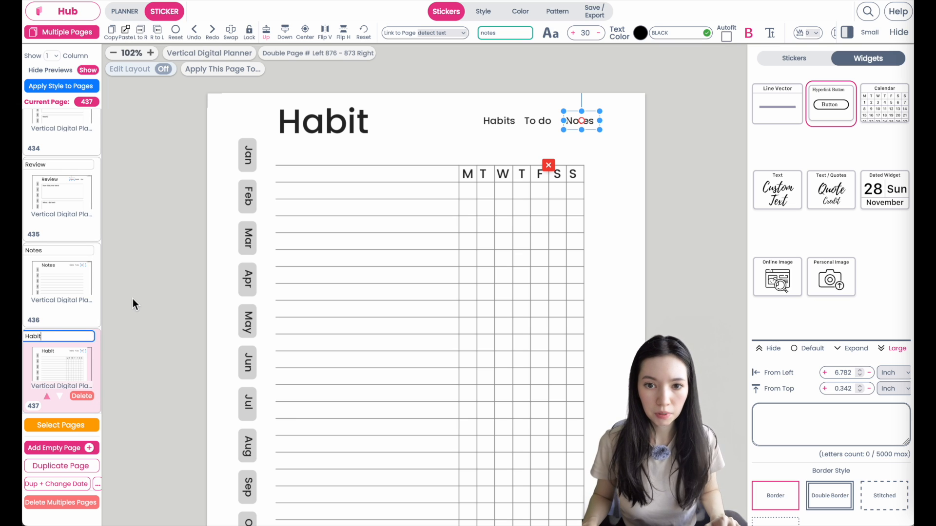
type("s")
left_click(505, 117)
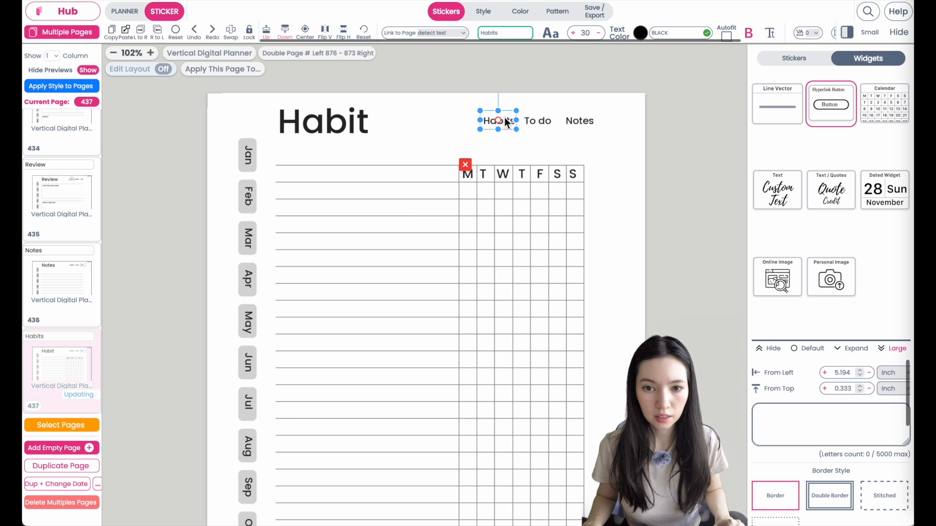
left_click(58, 336)
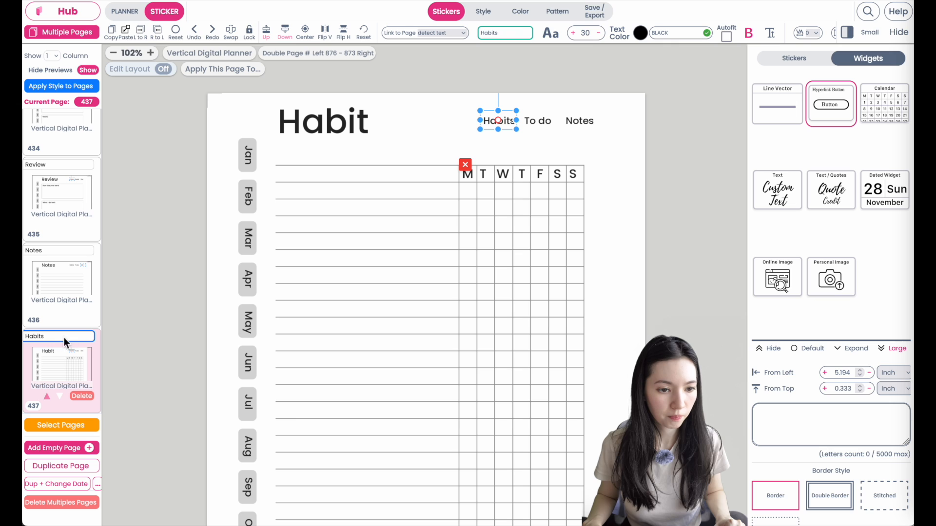
- Duplicate the Habits page and apply the uploaded To Do design as the copy's background
left_click(60, 467)
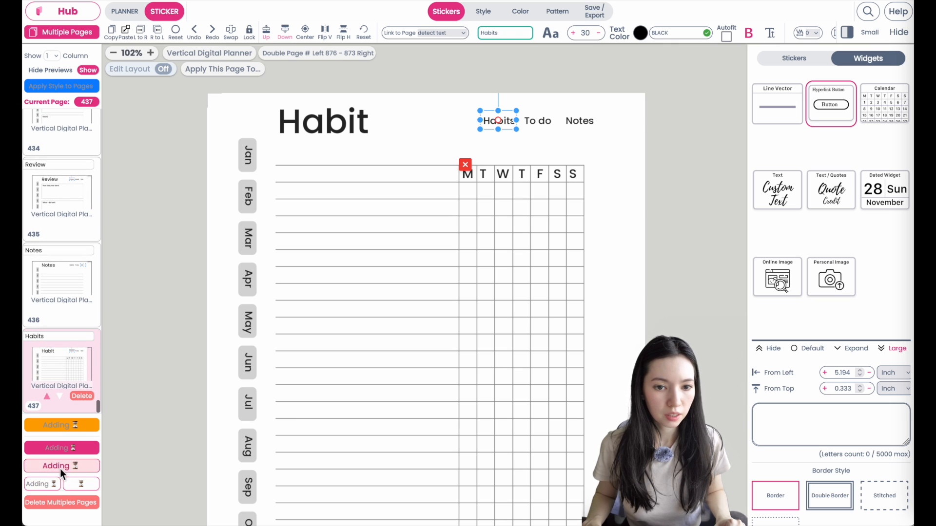
left_click(556, 12)
left_click(886, 79)
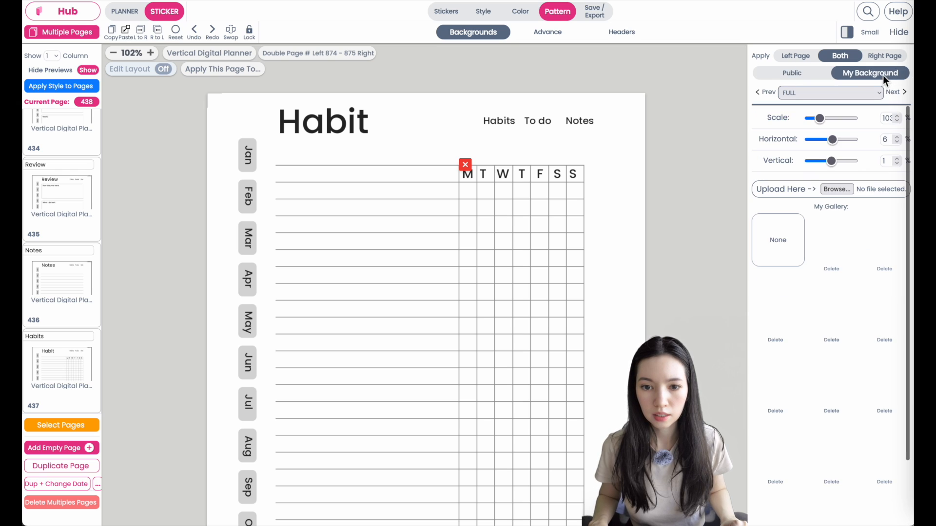
scroll(864, 350, "down", 2)
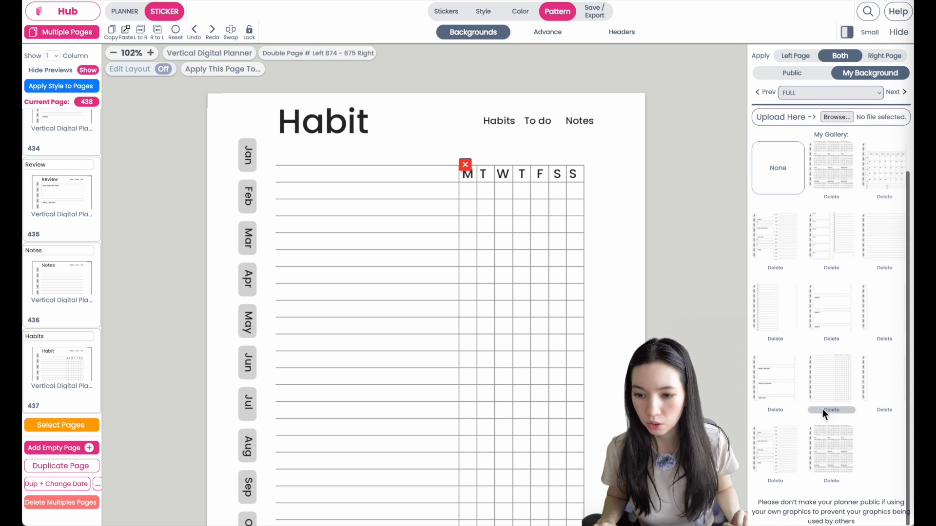
left_click(780, 304)
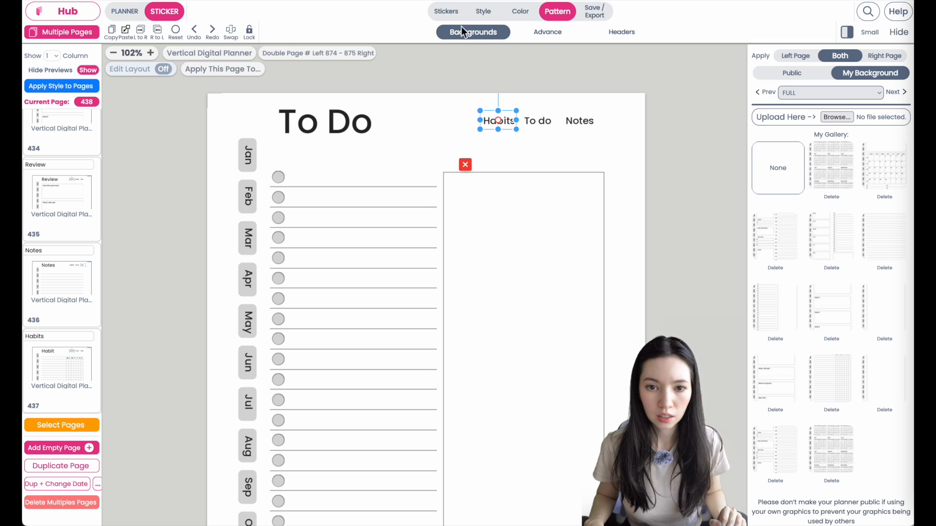
- Check the link settings of the header buttons on the duplicated To Do page and name the page "to do"
left_click(441, 11)
left_click(547, 120)
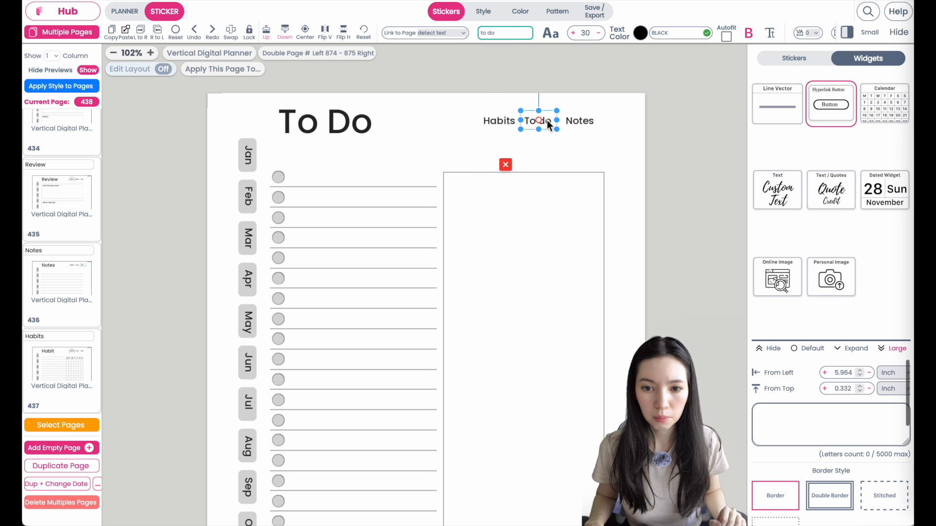
left_click(595, 120)
left_click(582, 123)
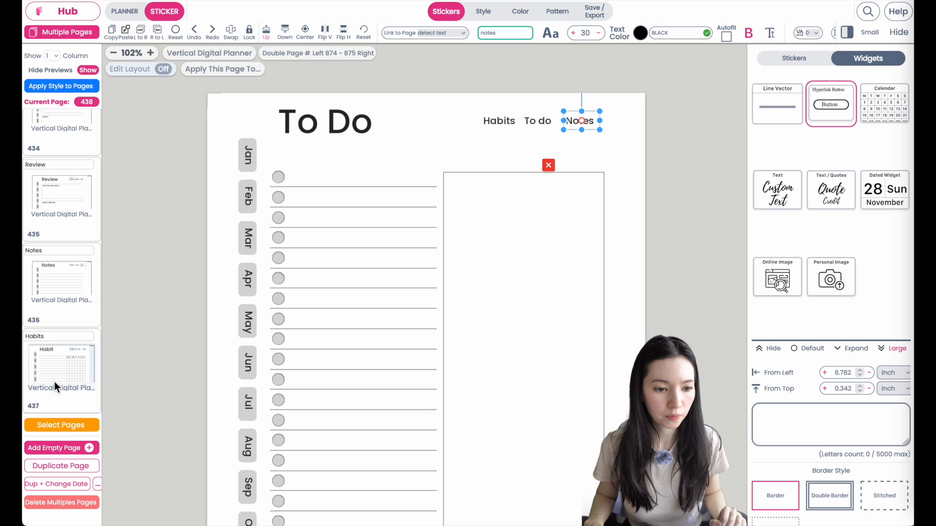
scroll(54, 381, "down", 2)
left_click(51, 347)
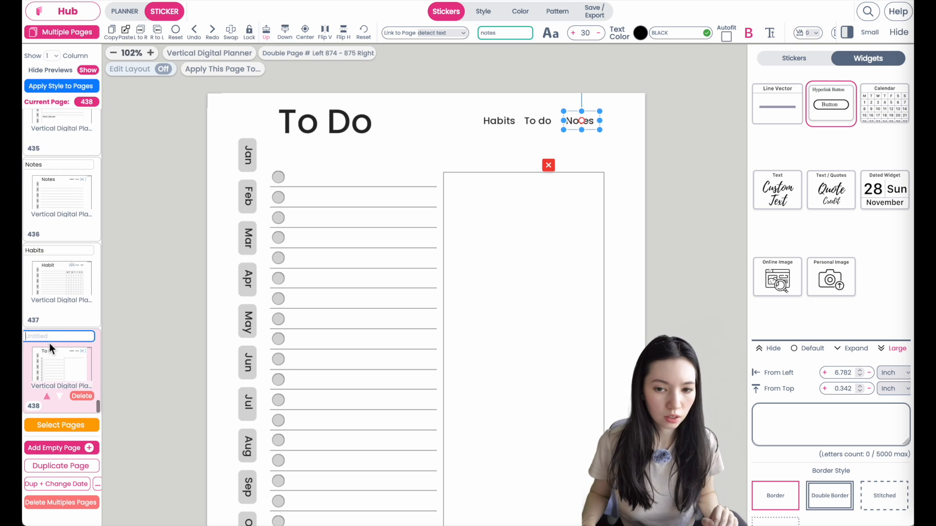
type("to do")
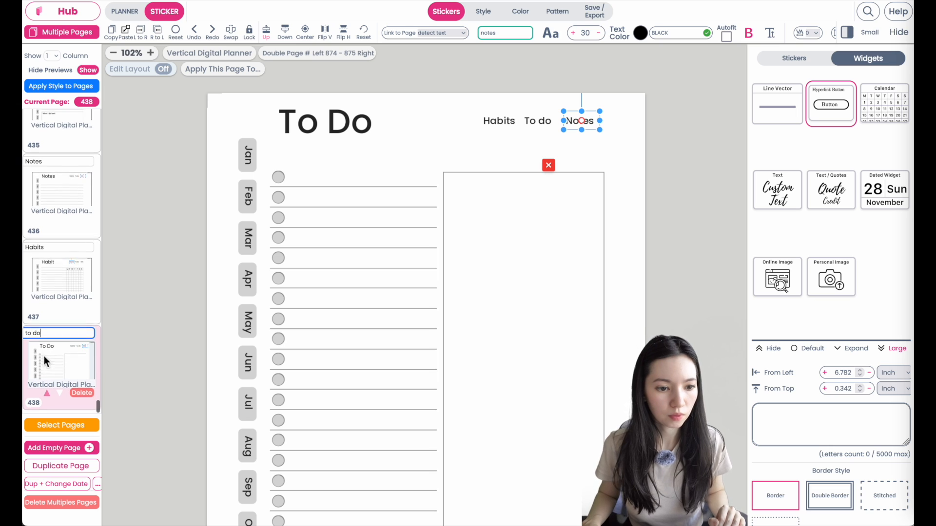
left_click(557, 12)
left_click(890, 76)
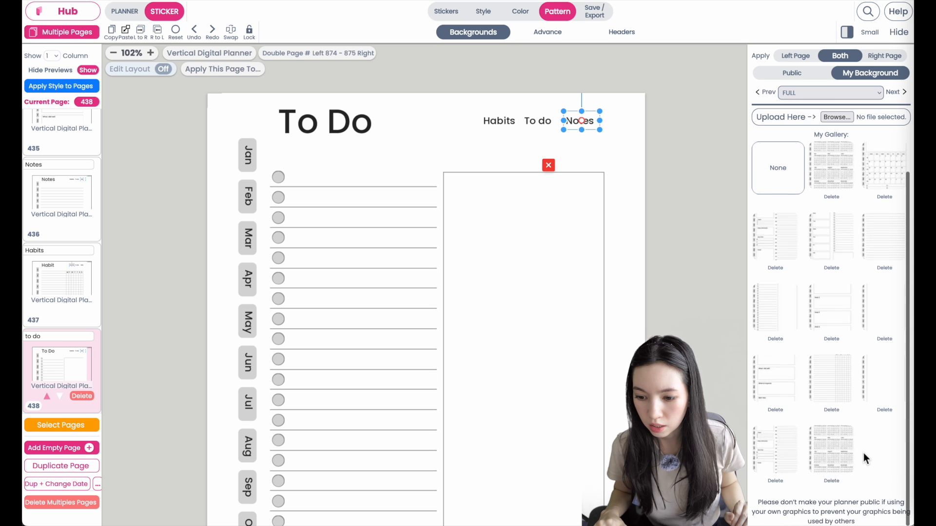
scroll(477, 380, "down", 3)
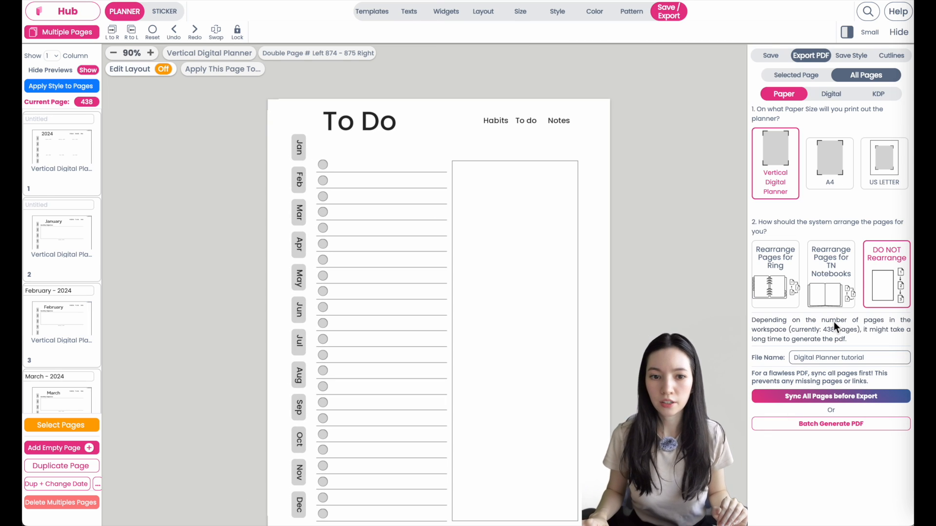
- Review the page sync options offered before exporting the planner
left_click(842, 398)
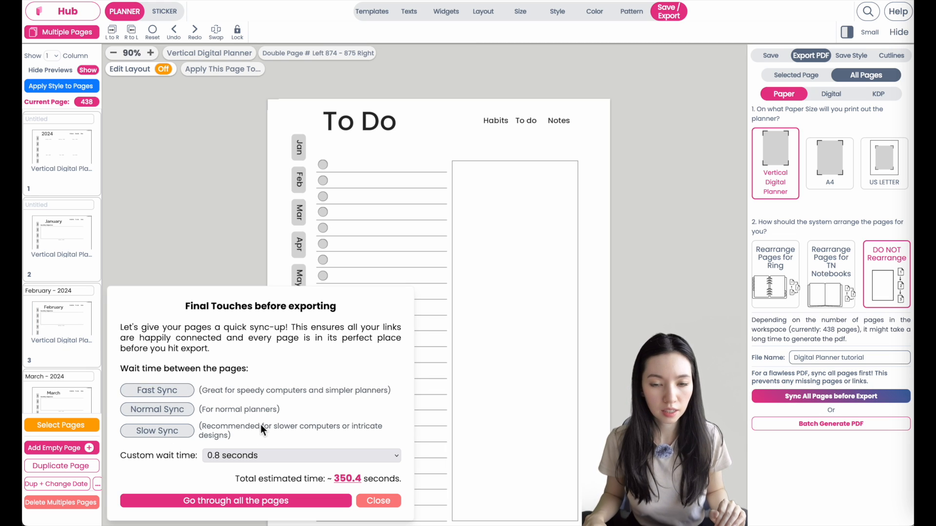
left_click(386, 504)
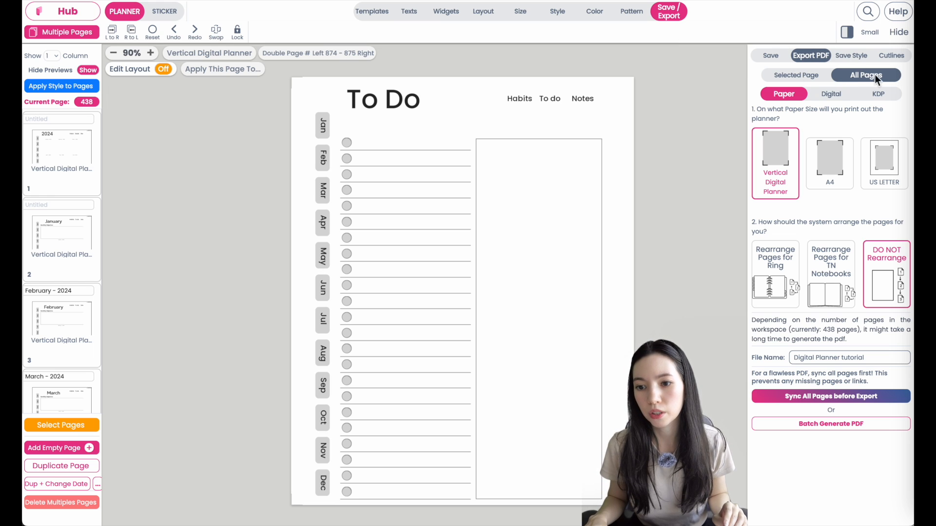
- Batch generate a PDF of all pages in the Digital single-page Goodnotes format with PDF links, and download it
left_click(834, 93)
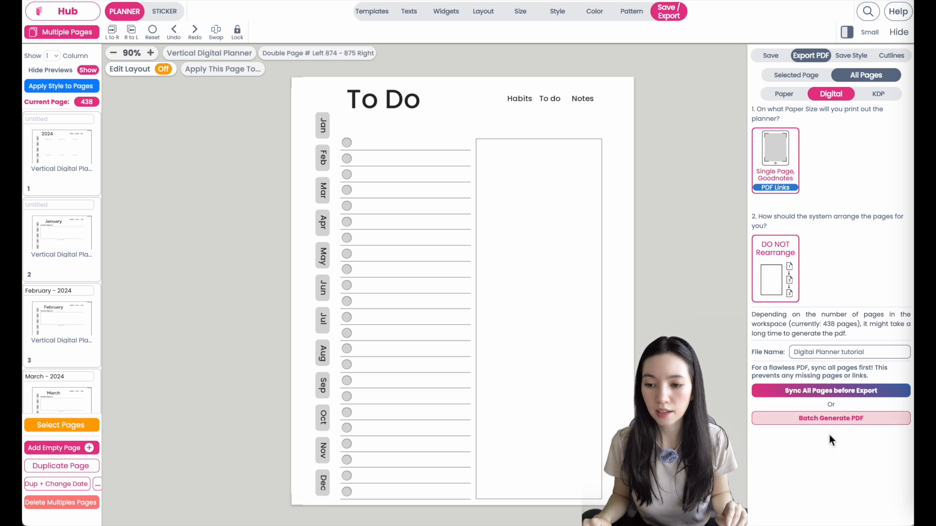
left_click(879, 420)
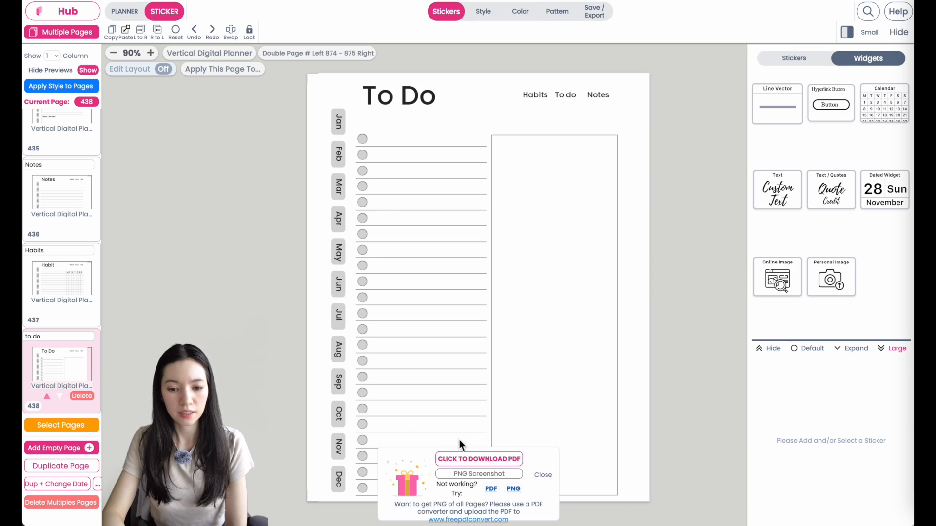
left_click(504, 458)
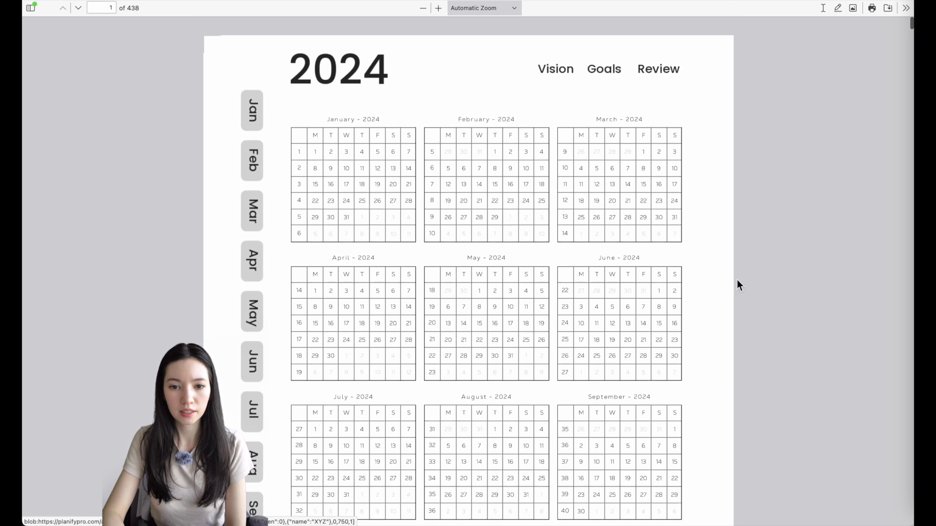
- Test the exported PDF's links from the 2024 calendar to March 12, on to its week, and to Friday the 15th
scroll(707, 278, "down", 1)
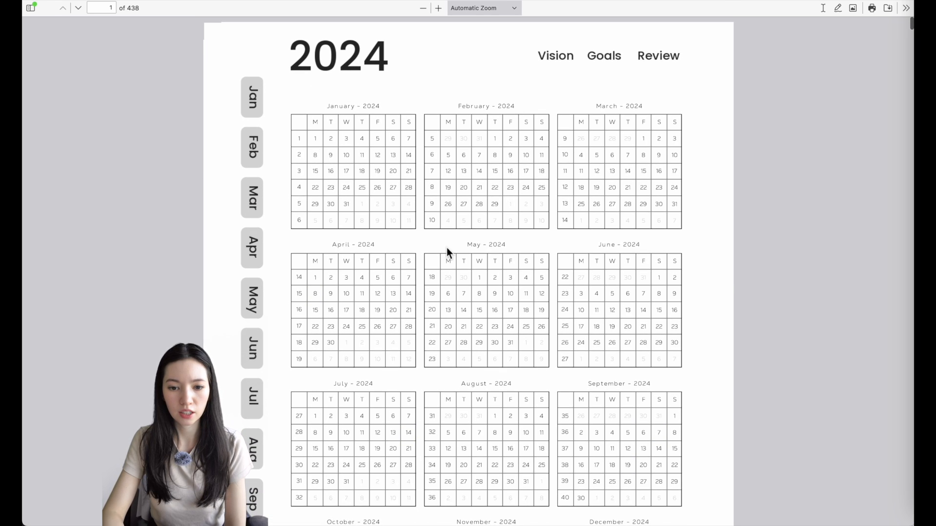
left_click(598, 171)
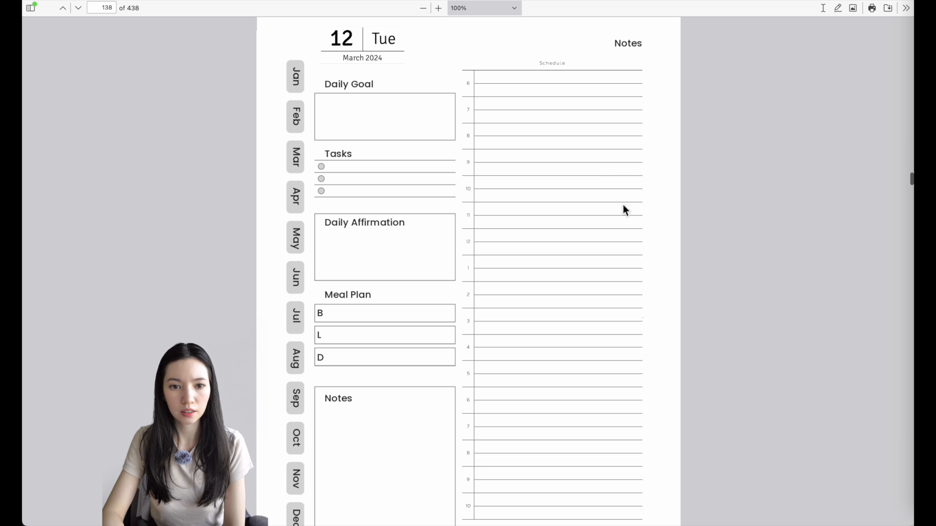
left_click(357, 46)
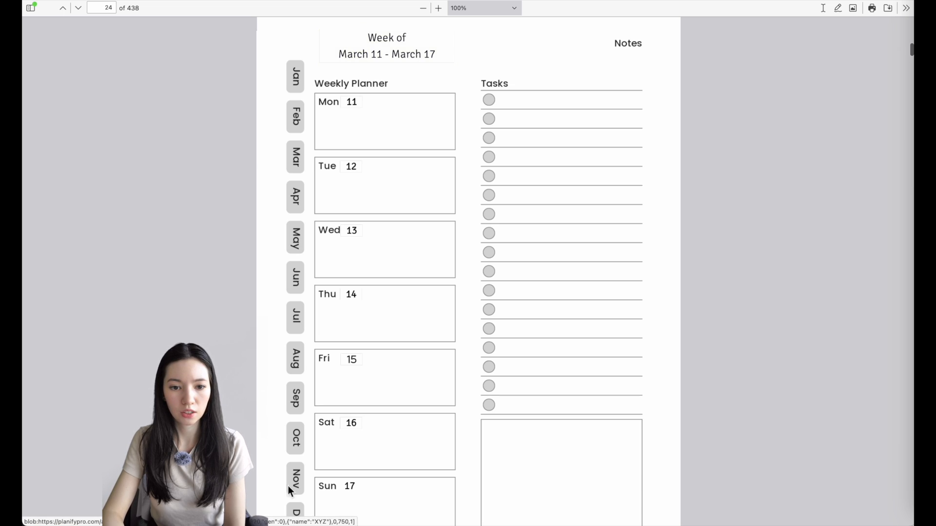
left_click(355, 362)
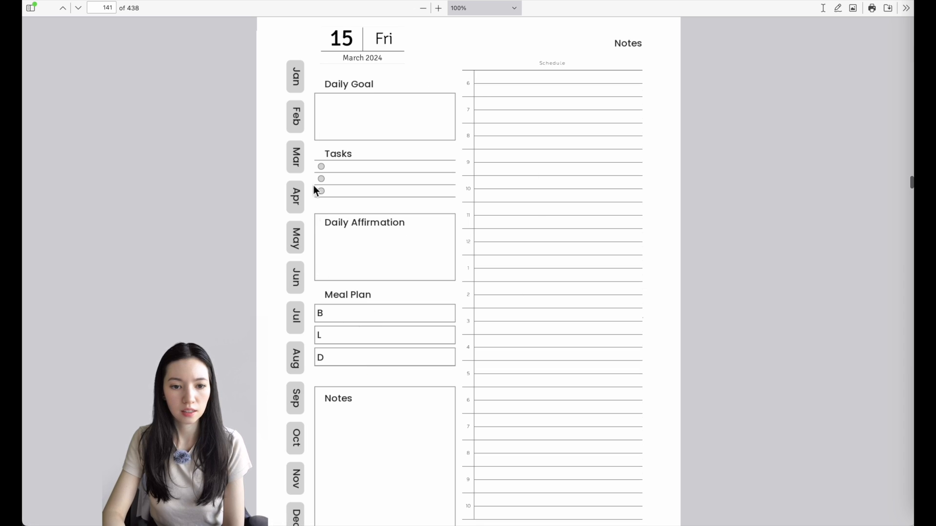
- Test the side month tabs in the PDF, going through the monthly pages from January towards October
left_click(298, 77)
left_click(298, 170)
left_click(296, 197)
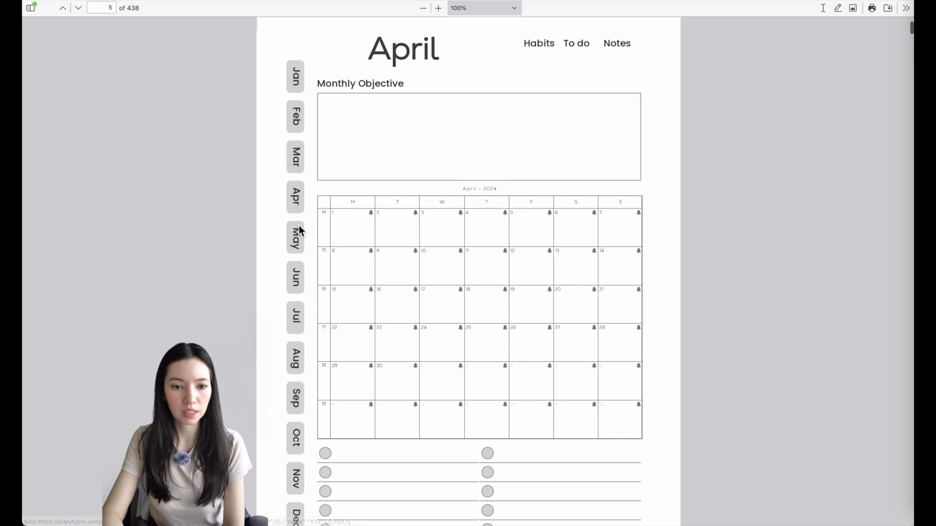
left_click(296, 238)
left_click(296, 277)
left_click(296, 333)
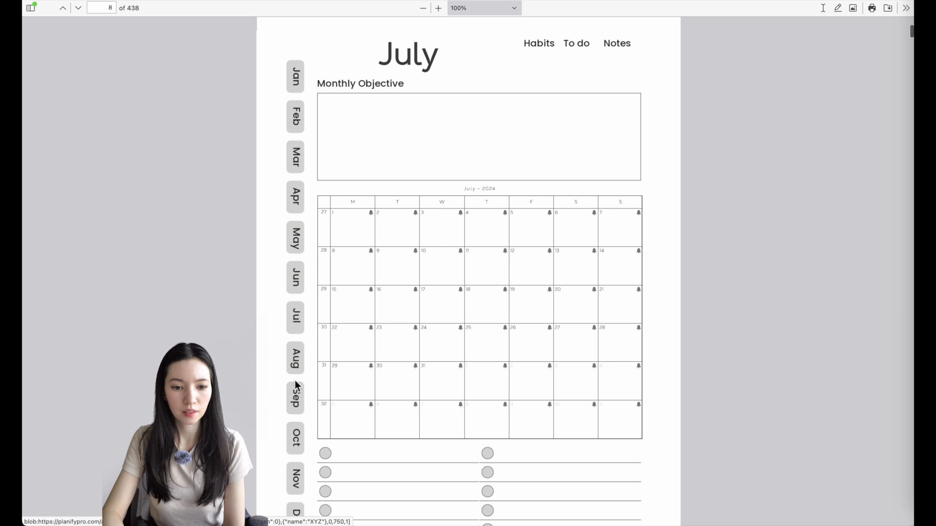
left_click(295, 400)
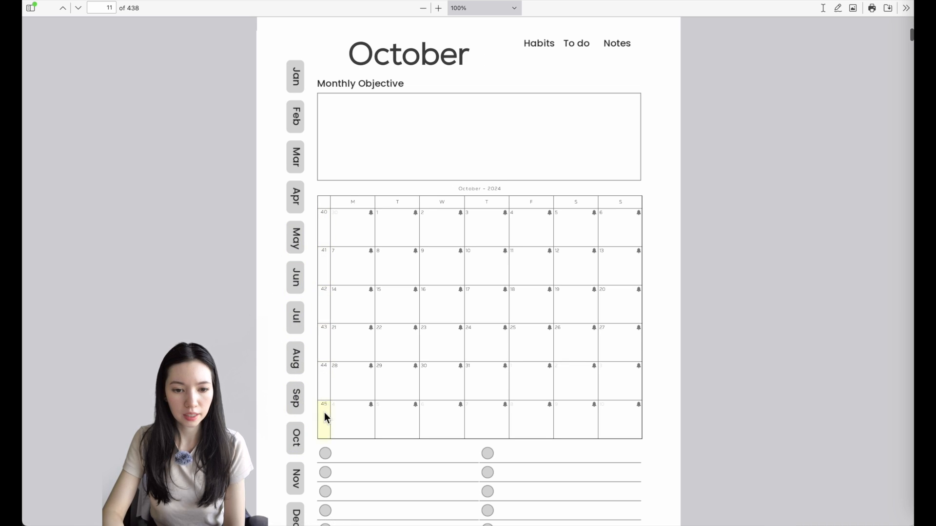
- Test the links to the October 14 week and its Tuesday page, including the Notes, Habits and To do header links
left_click(323, 303)
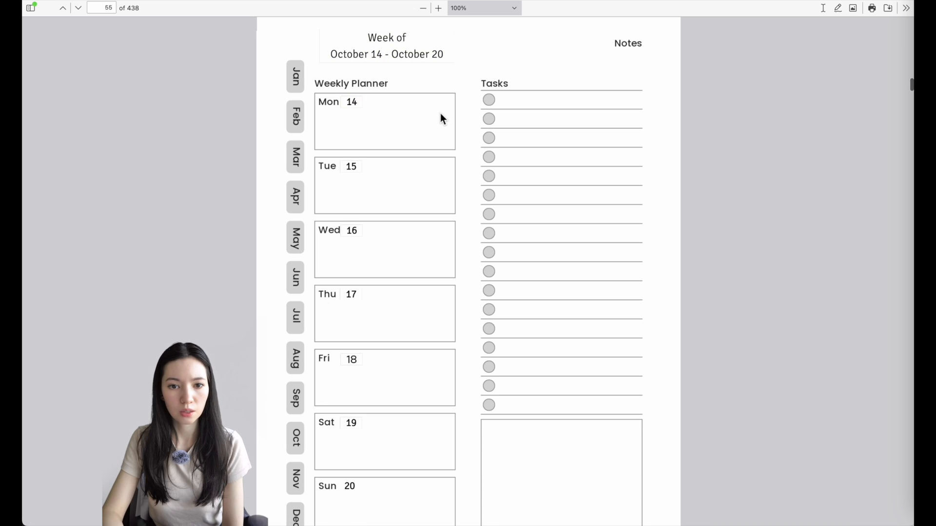
left_click(351, 167)
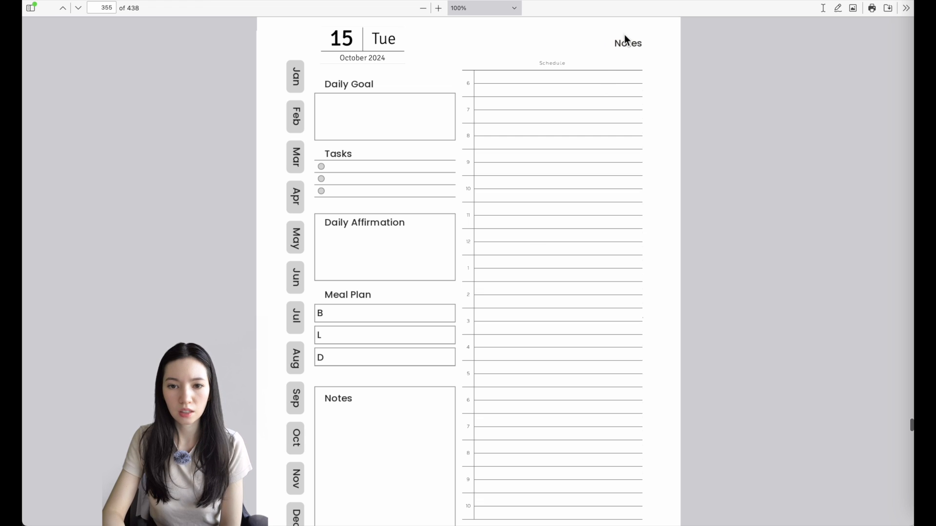
left_click(631, 53)
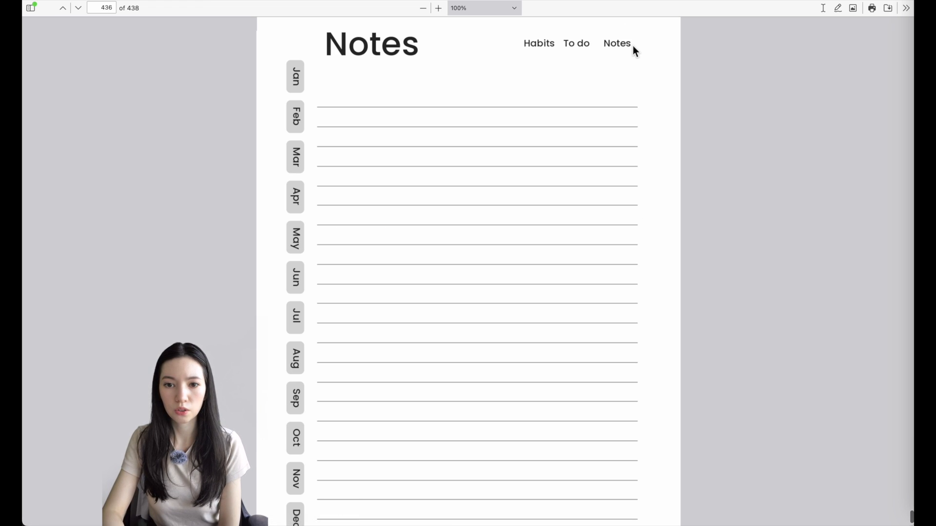
left_click(550, 53)
left_click(585, 50)
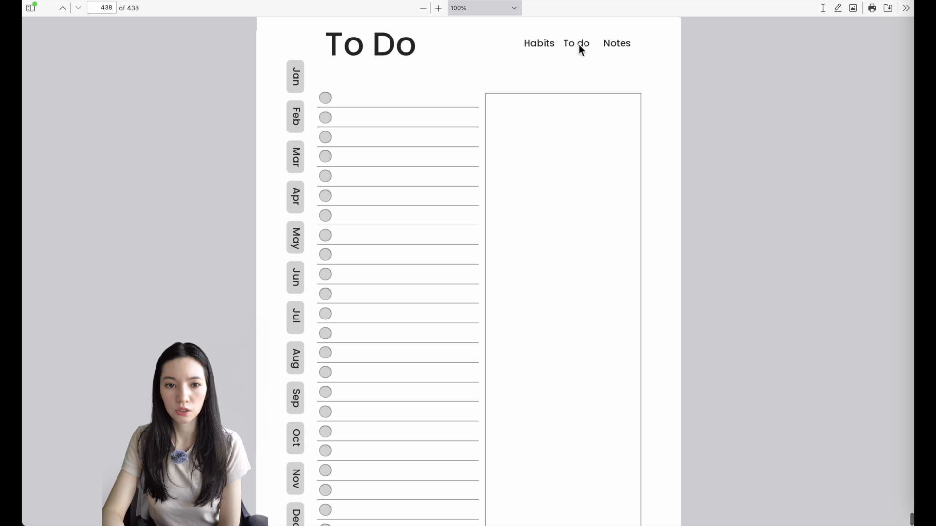
left_click(620, 50)
- Check where the Habits, To do and Notes header links on the PDF's monthly pages lead
left_click(298, 153)
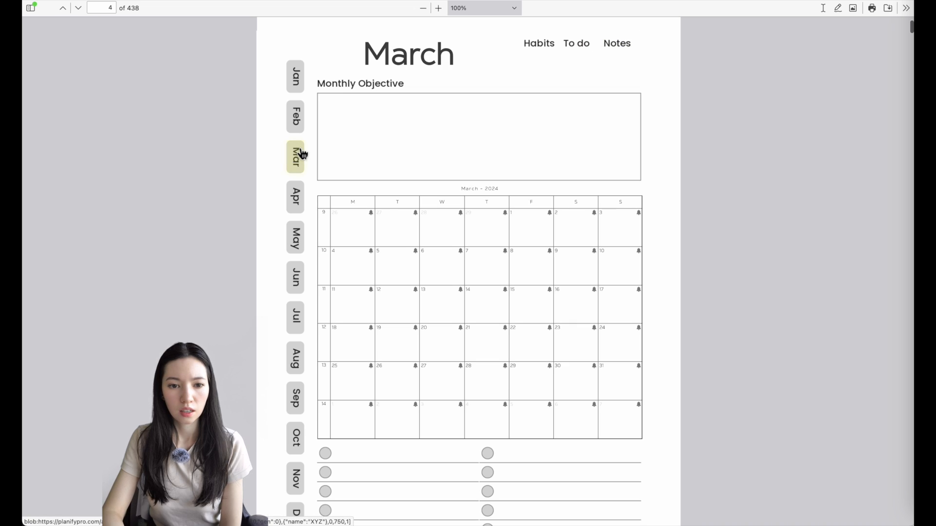
left_click(541, 48)
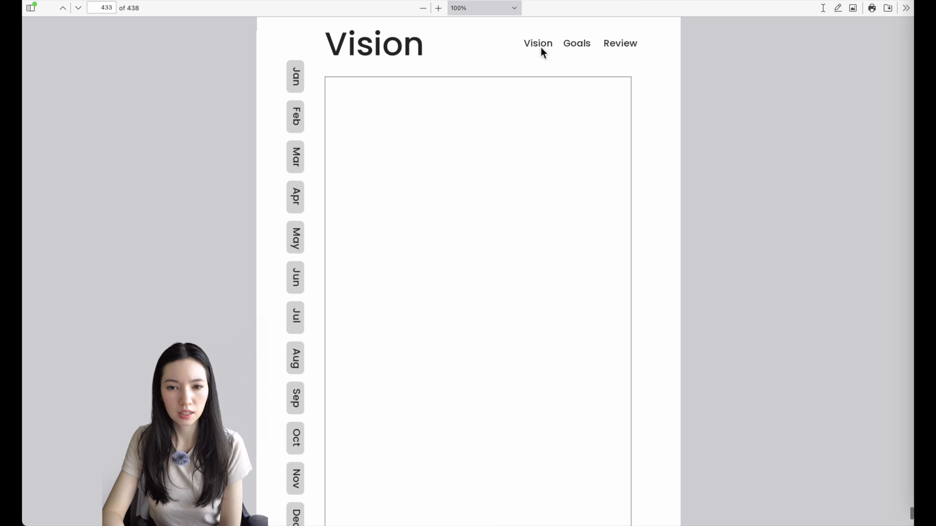
left_click(296, 156)
left_click(575, 44)
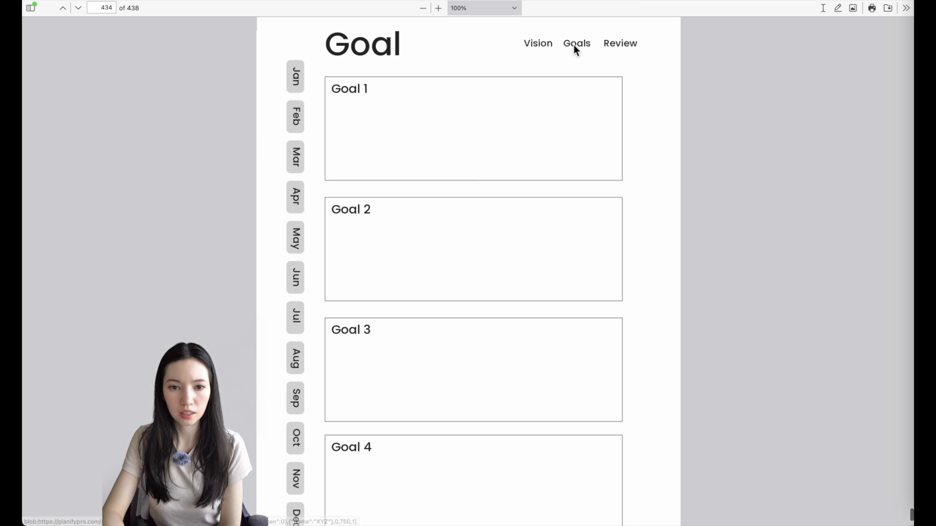
left_click(298, 199)
left_click(619, 46)
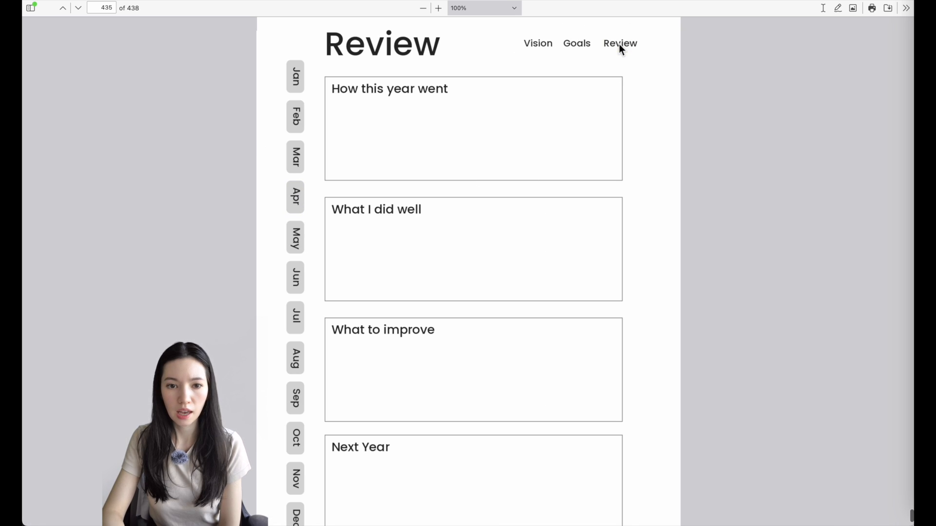
left_click(297, 158)
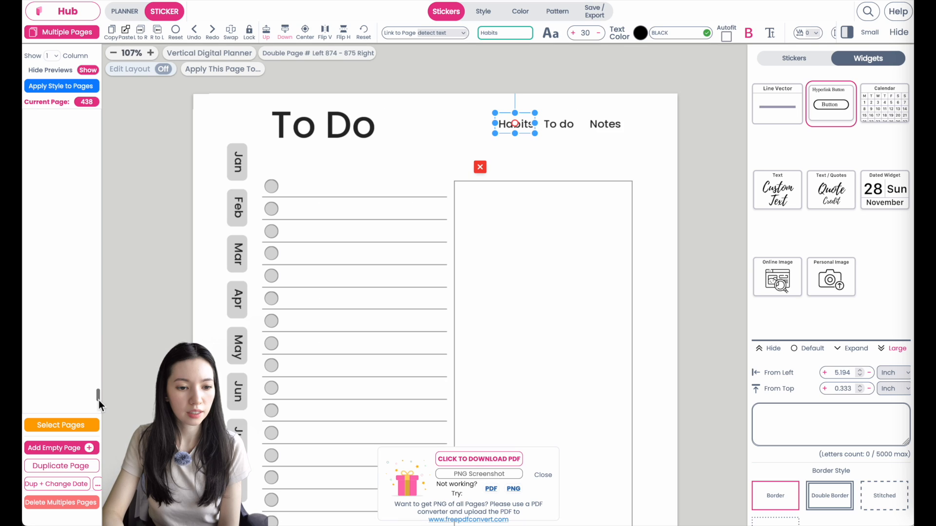
- Open the January page in the planner editor and set the Habits header button's link text to "Habits"
scroll(58, 225, "up", 10)
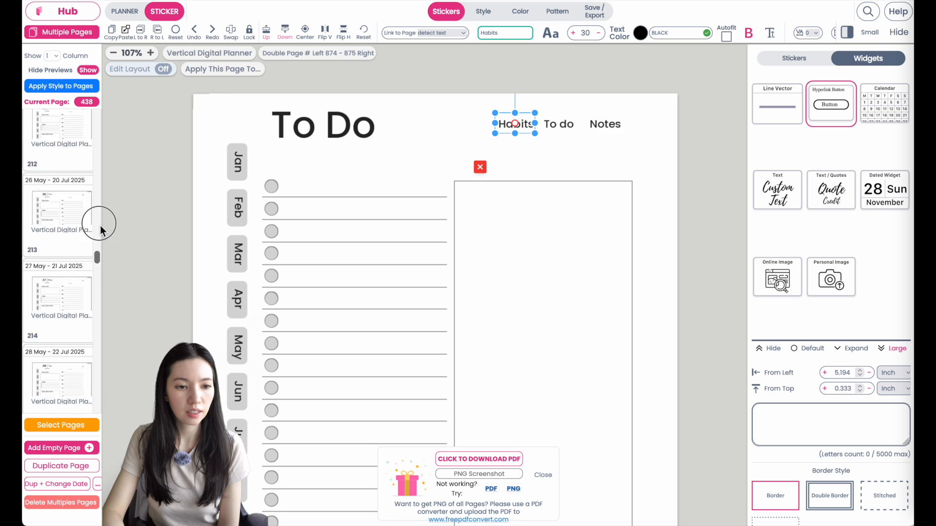
left_click(59, 228)
scroll(63, 222, "up", 5)
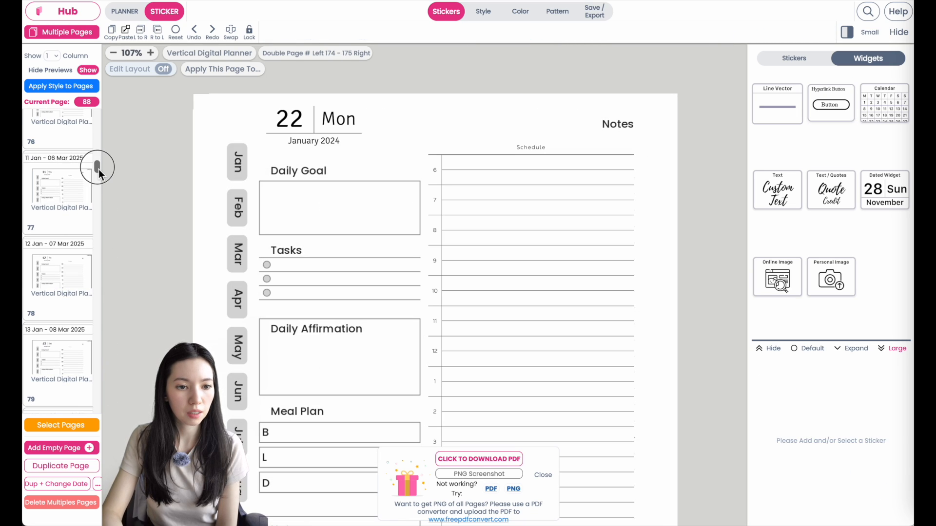
left_click_drag(98, 168, 98, 119)
left_click(61, 232)
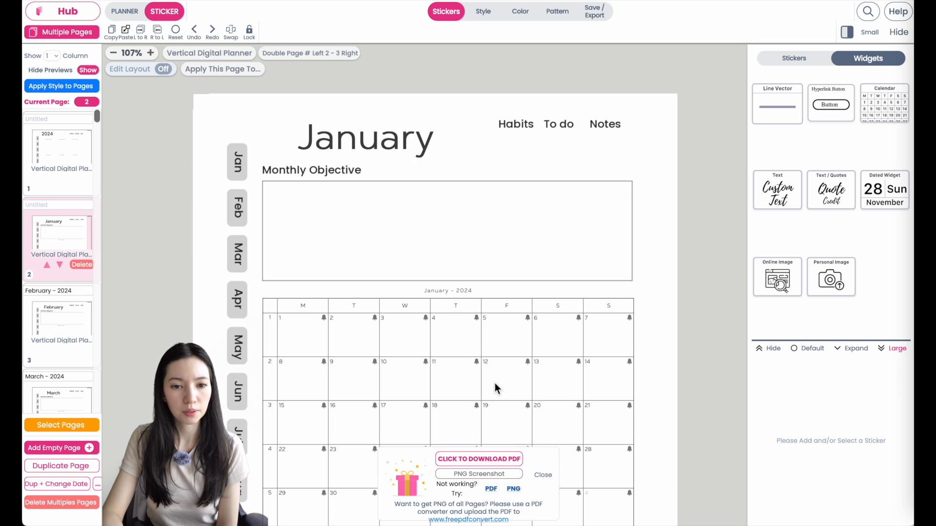
left_click(512, 124)
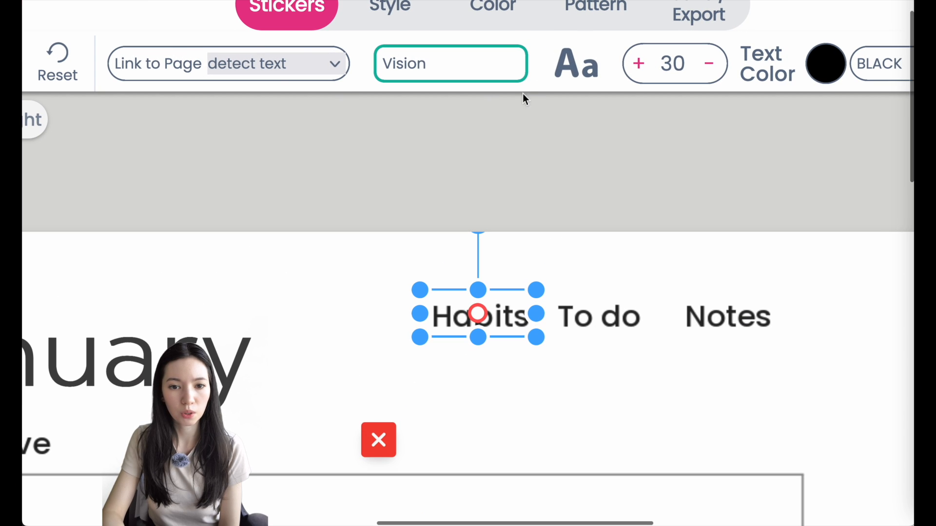
left_click_drag(440, 62, 358, 66)
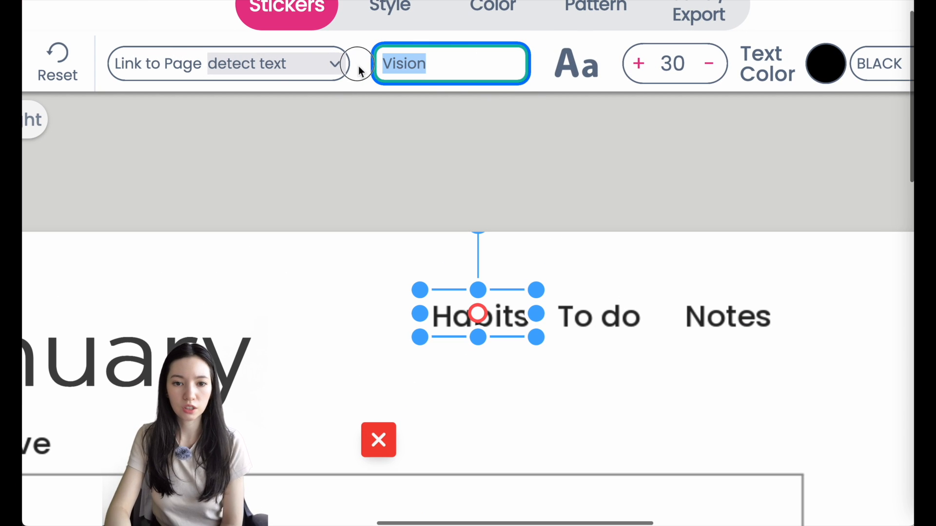
type("Habits")
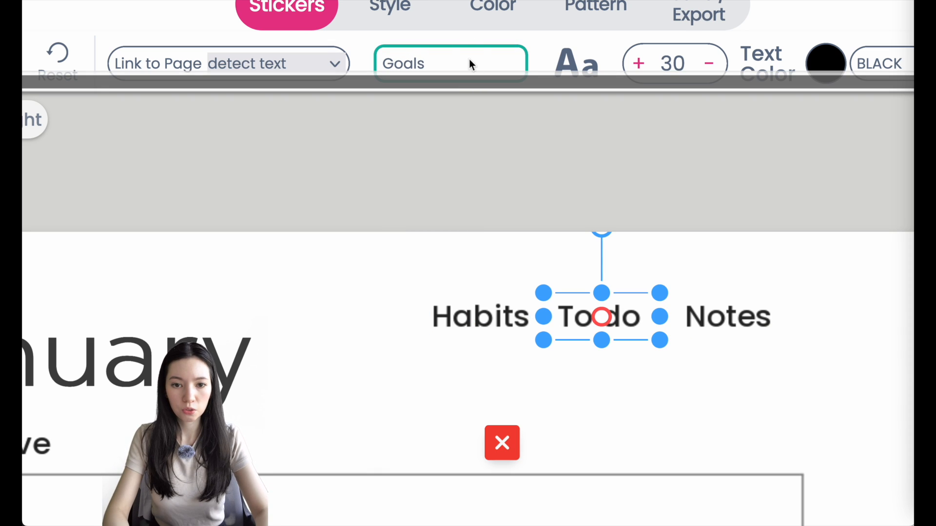
- Set the link texts of January's other two header buttons to "To do" and "Notes"
double_click(441, 64)
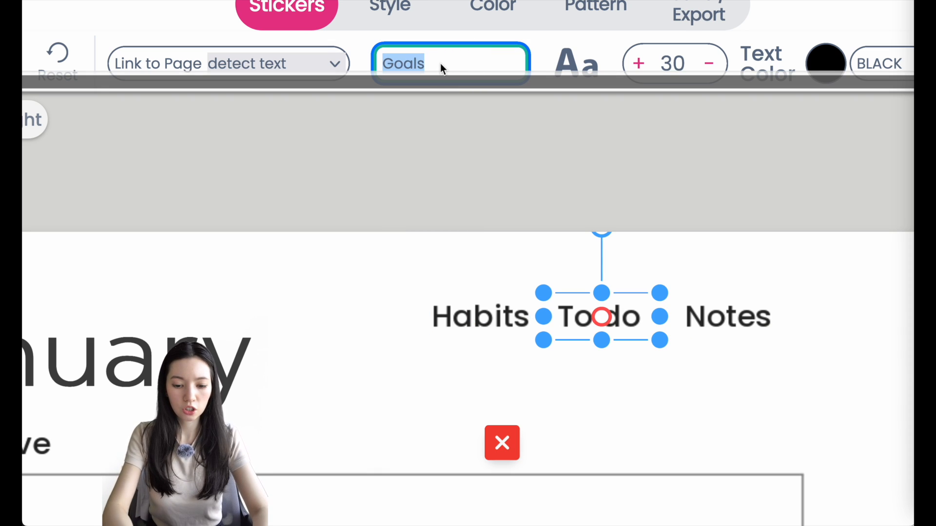
type("To do")
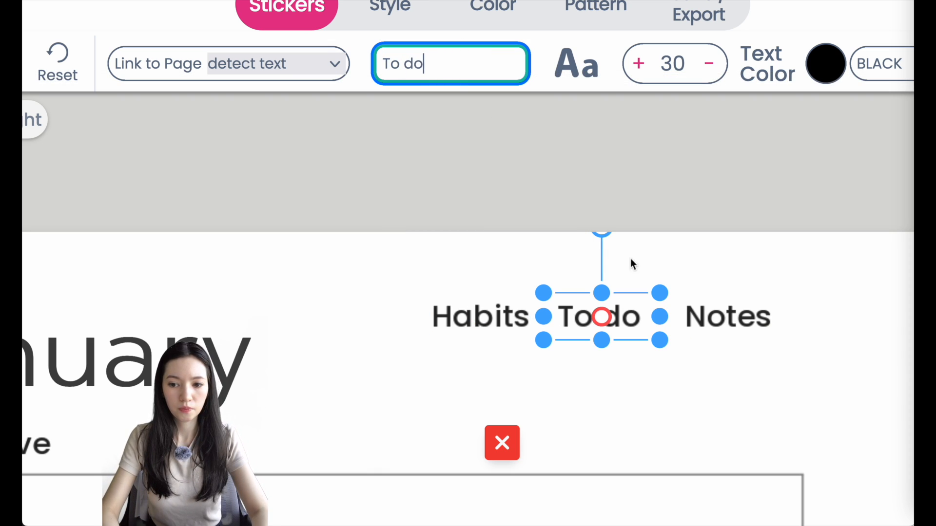
left_click(709, 316)
double_click(451, 67)
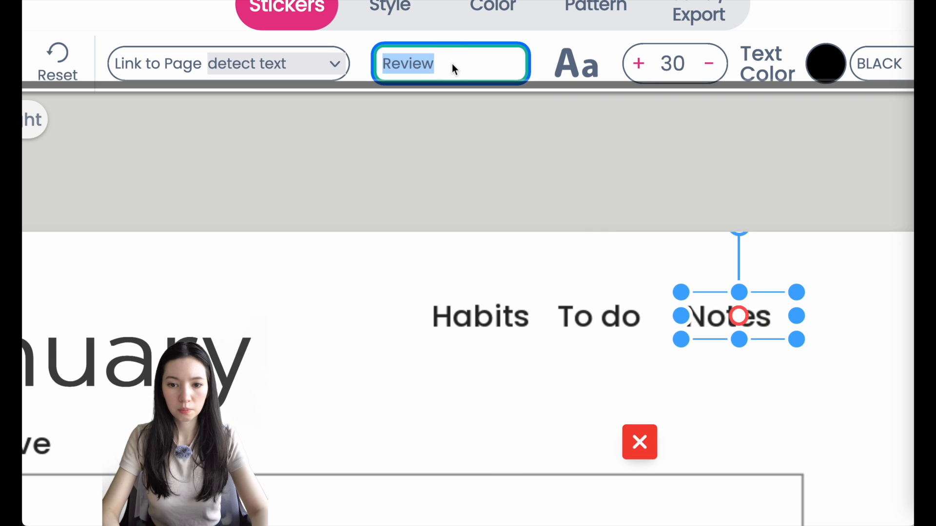
type("Notes")
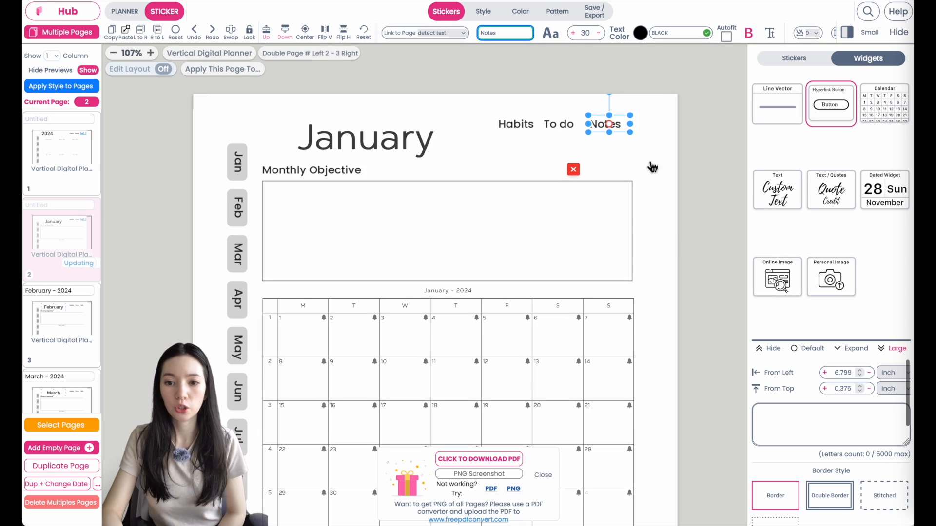
left_click(860, 425)
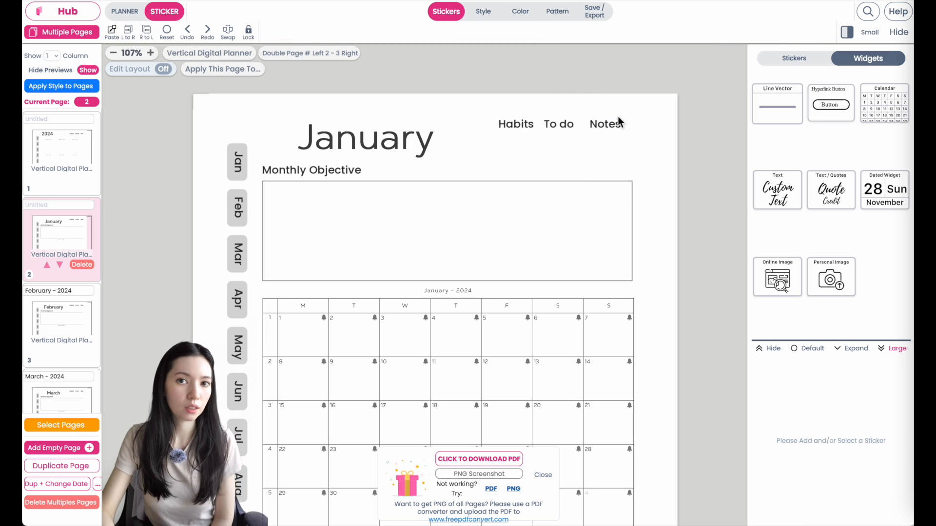
- Apply only the January page's sticker hyperlink buttons to page 2 and the February to December 2024 pages
left_click(544, 469)
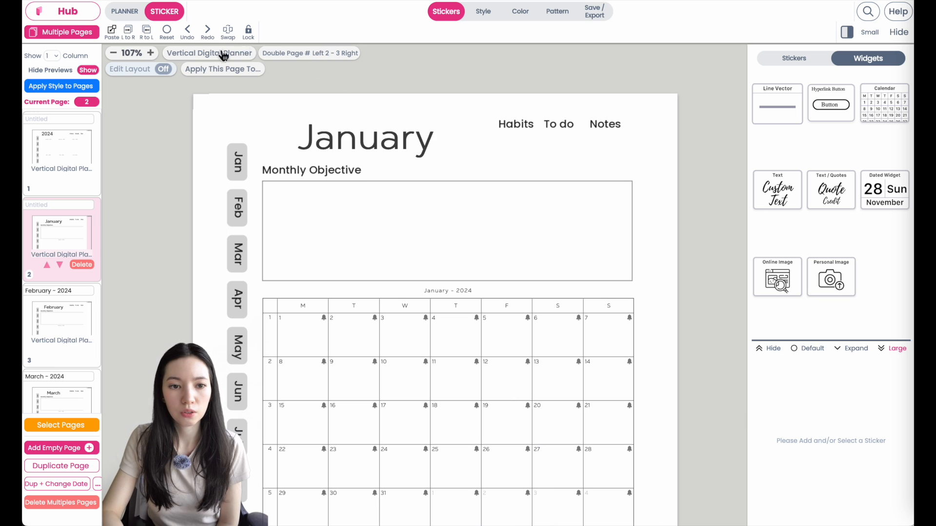
left_click(247, 69)
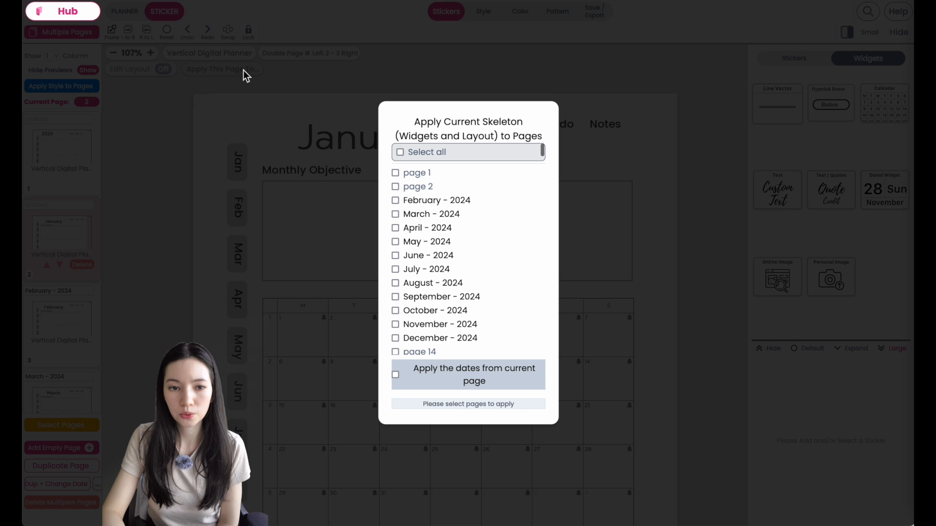
scroll(482, 245, "down", 3)
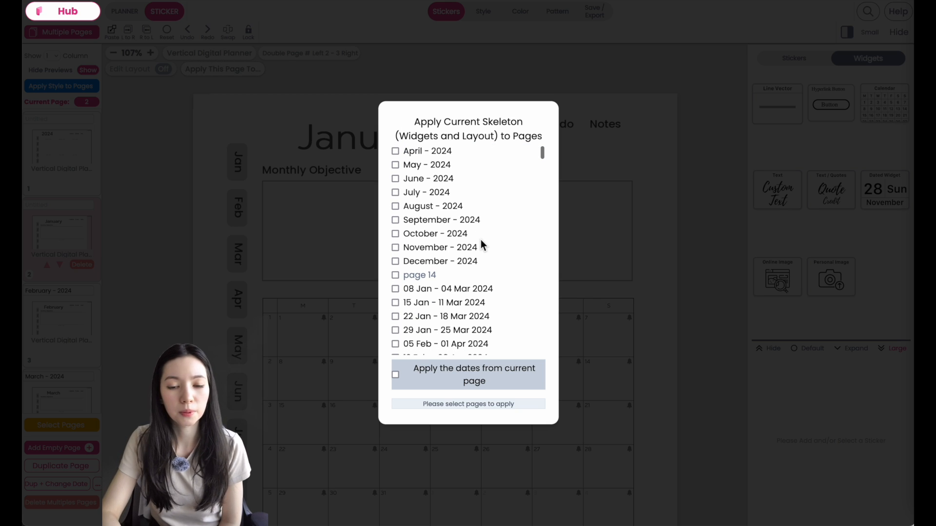
scroll(482, 245, "up", 2)
left_click(395, 175)
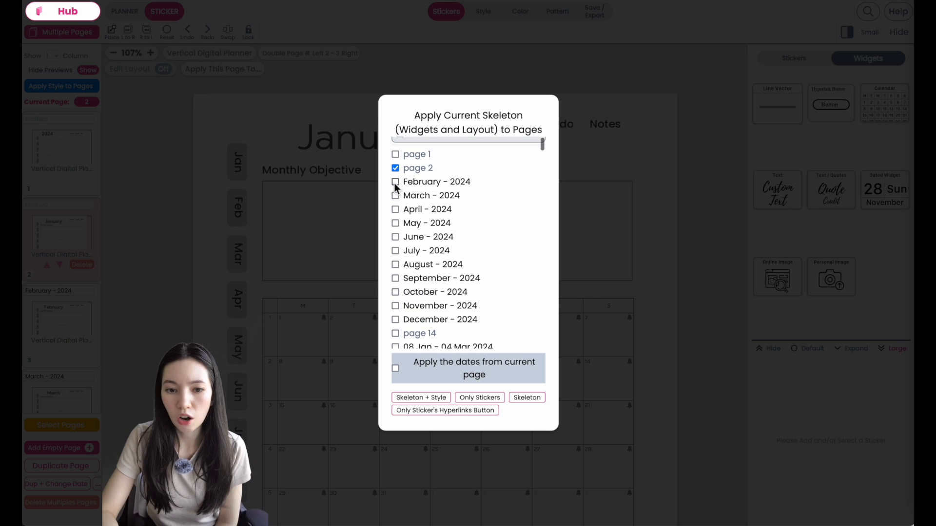
left_click(396, 237)
left_click(396, 251)
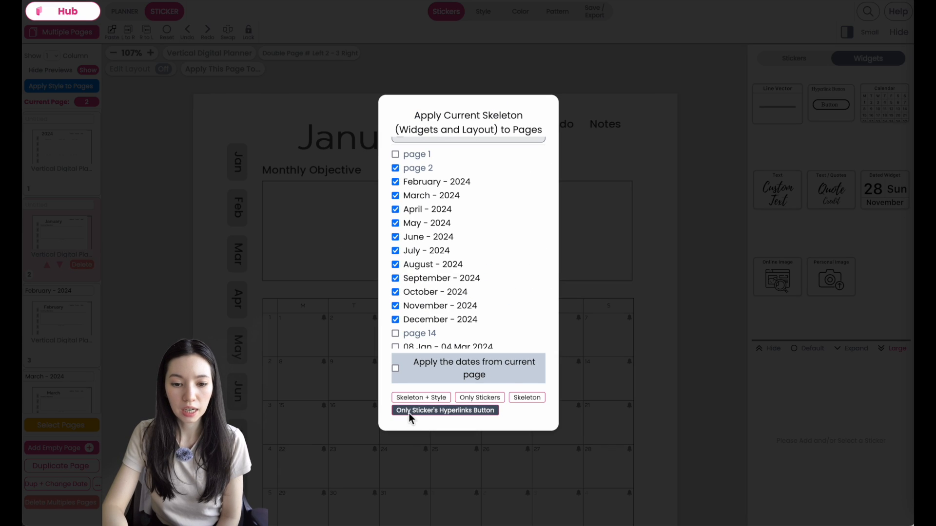
left_click(458, 412)
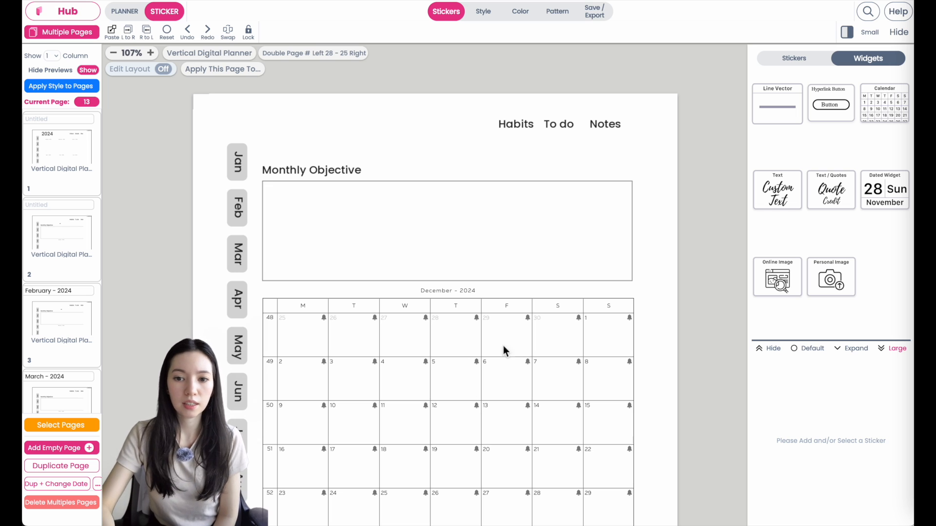
- On the December page, shift the blank hyperlink button covering the month title back over it and set its position to Behind
left_click(322, 142)
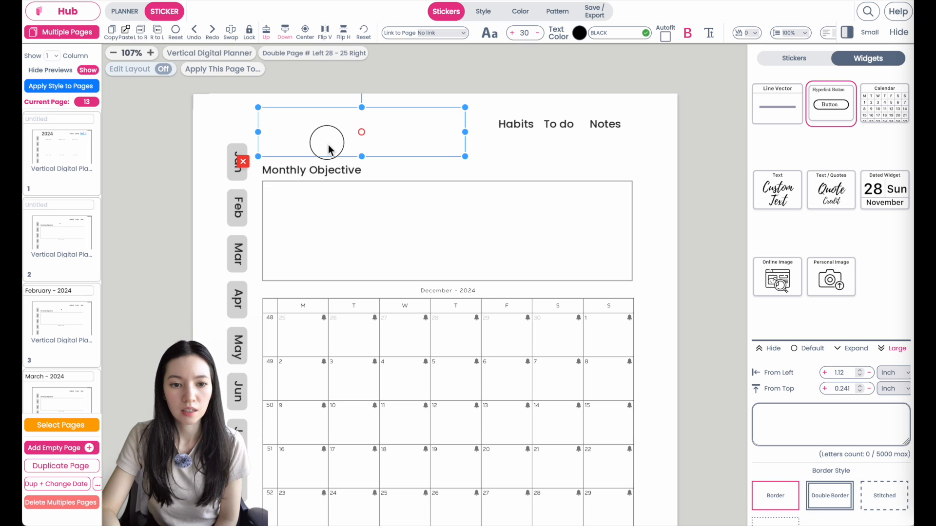
left_click(305, 140)
left_click_drag(306, 139, 369, 136)
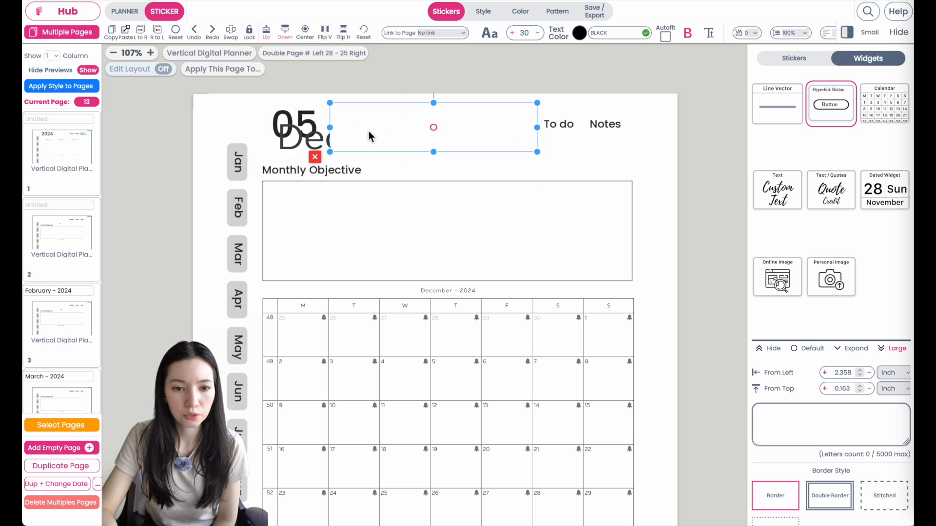
mouse_move(287, 150)
left_mouse_down()
mouse_move(289, 201)
mouse_move(285, 142)
left_mouse_up()
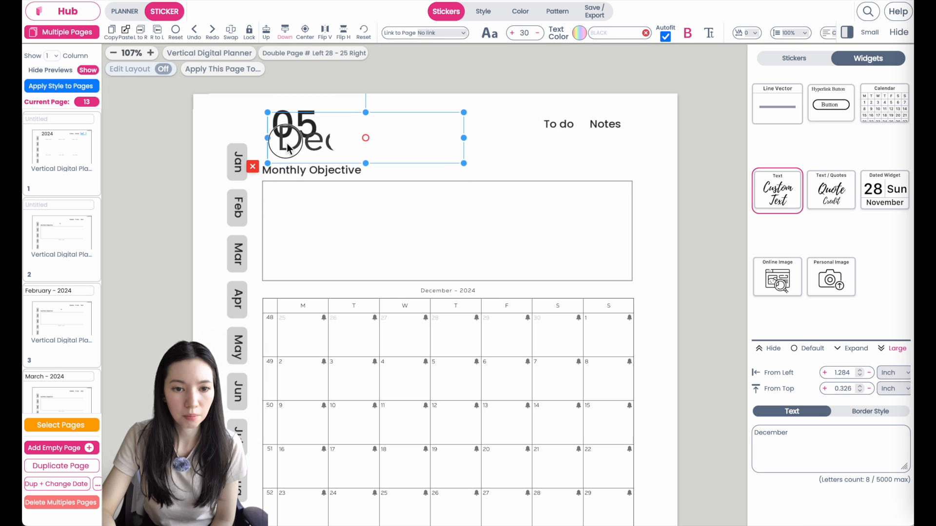
left_click(368, 137)
left_click_drag(414, 136, 358, 135)
scroll(807, 409, "down", 8)
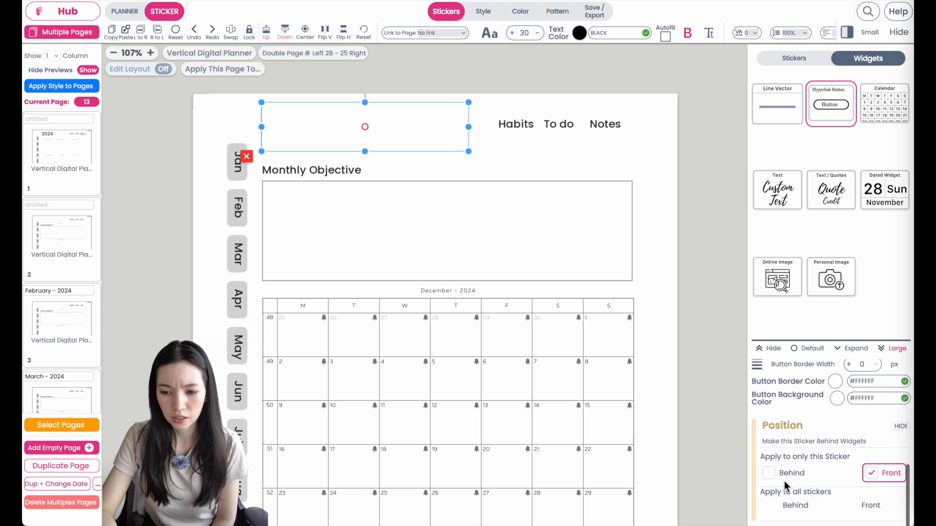
left_click(768, 481)
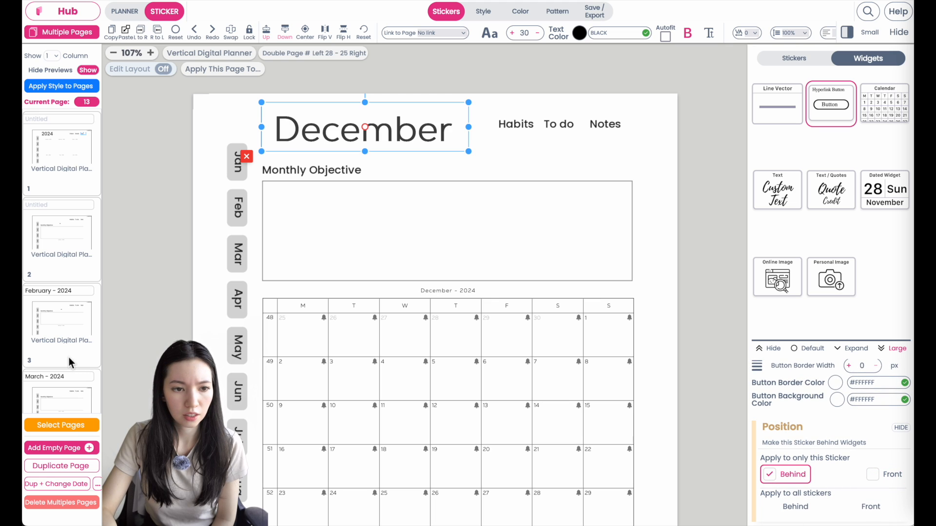
- Open the November 2024 page and set the blank button covering the month title to Behind
scroll(69, 361, "down", 10)
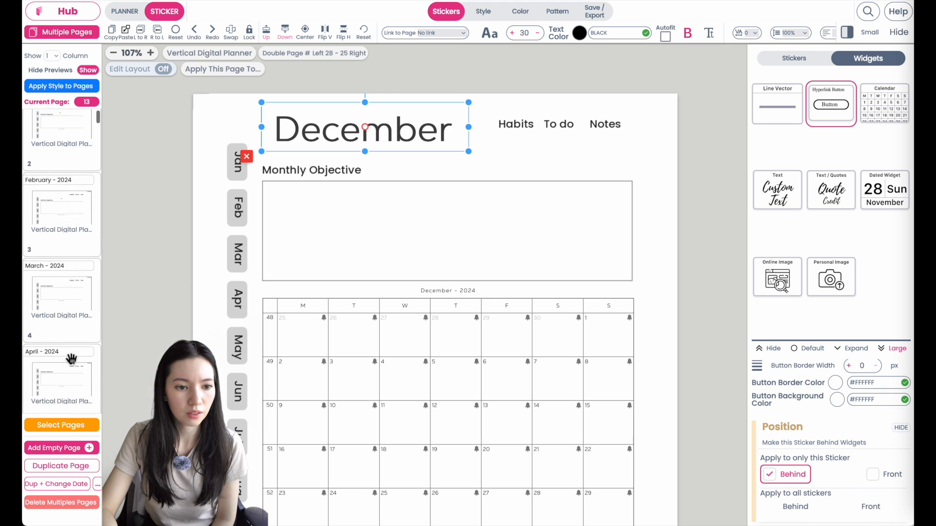
scroll(68, 360, "down", 8)
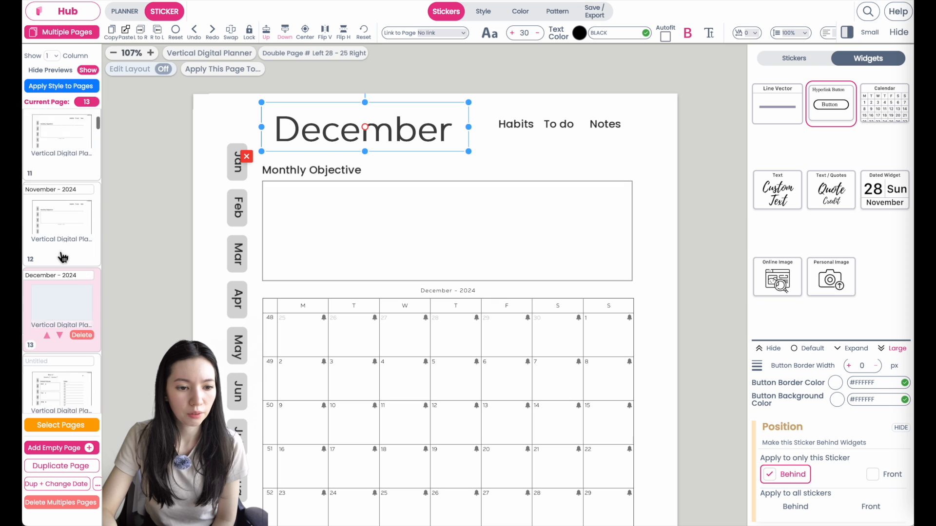
scroll(63, 180, "up", 1)
left_click(63, 180)
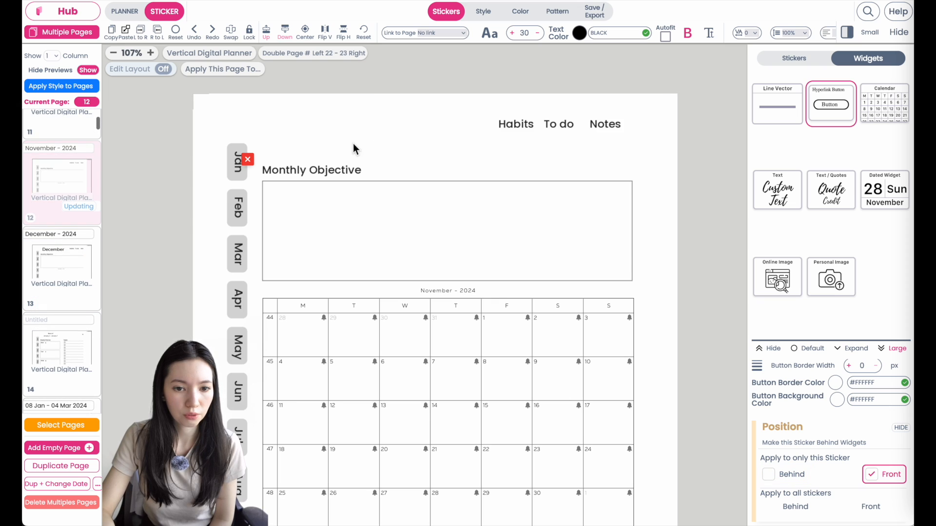
left_click(348, 138)
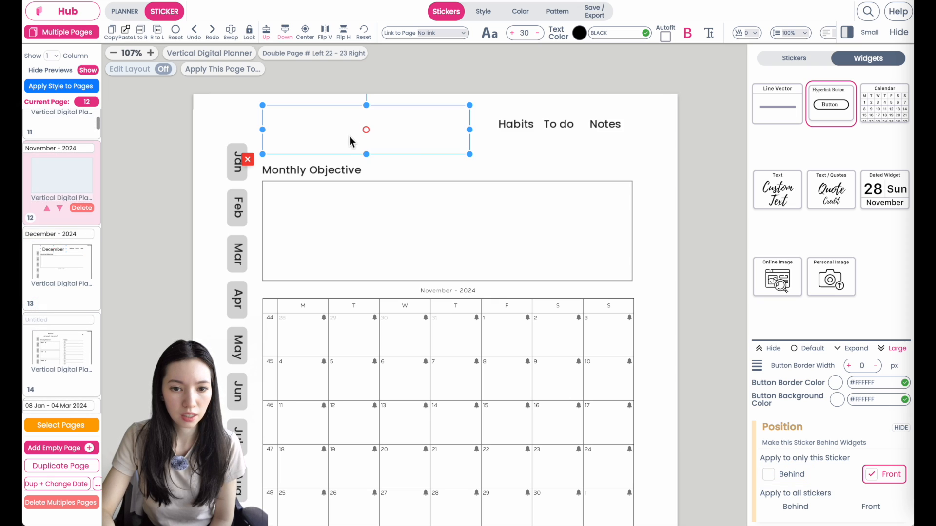
left_click(768, 474)
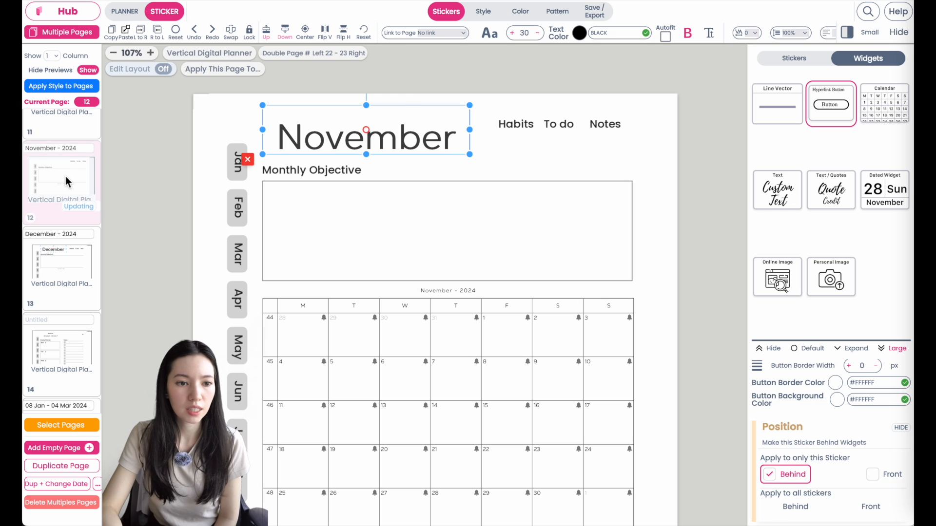
- Open the October 2024 page and send its blank title button behind the month name
scroll(67, 179, "up", 1)
scroll(66, 179, "down", 1)
left_click(57, 201)
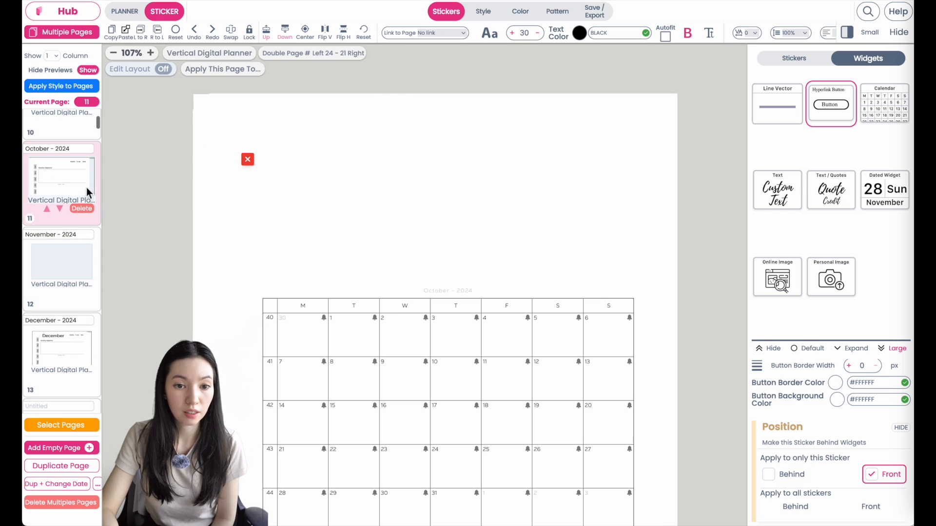
left_click(766, 478)
- Set the blank buttons covering the month titles on the September and August 2024 pages to Behind
scroll(59, 180, "up", 1)
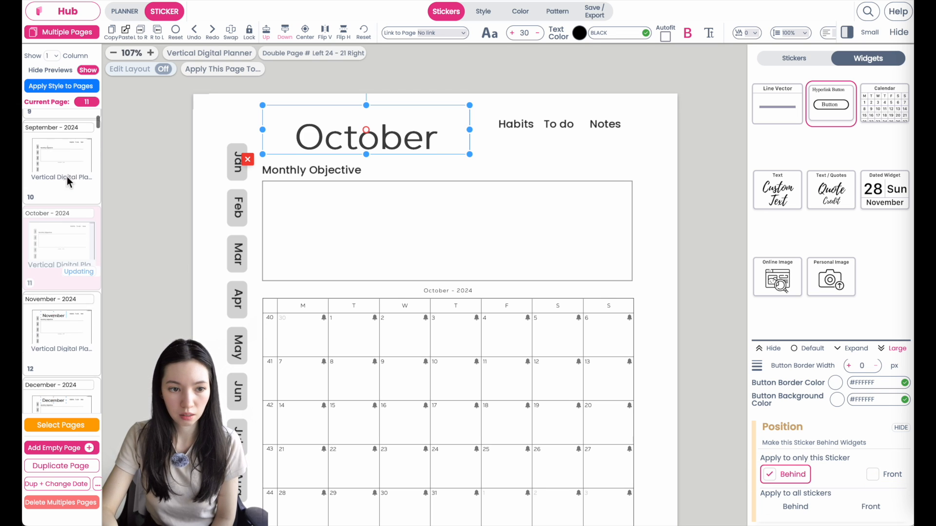
left_click(56, 181)
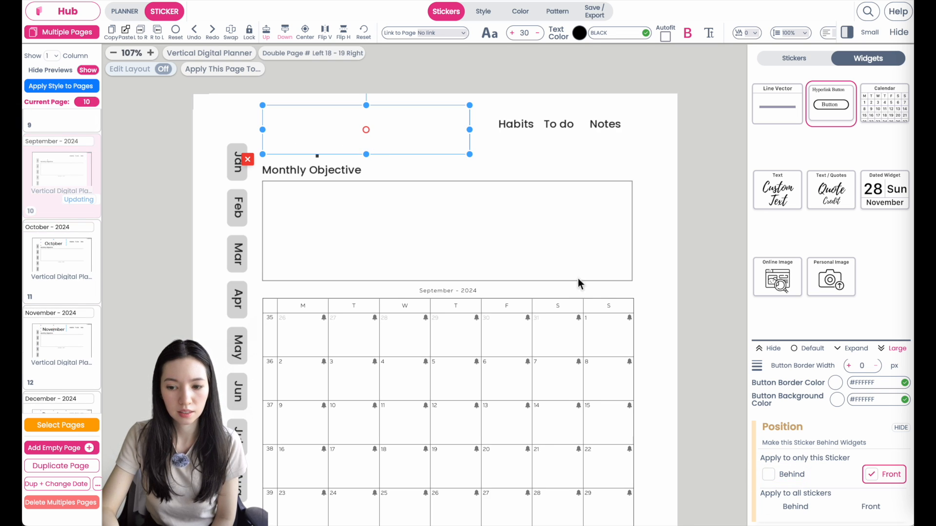
left_click(769, 476)
scroll(66, 224, "up", 2)
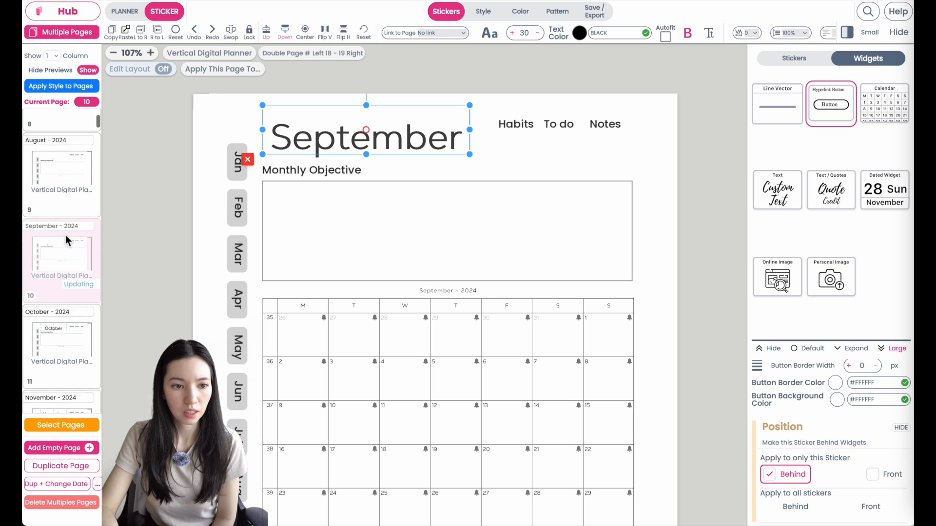
left_click(62, 204)
left_click(770, 481)
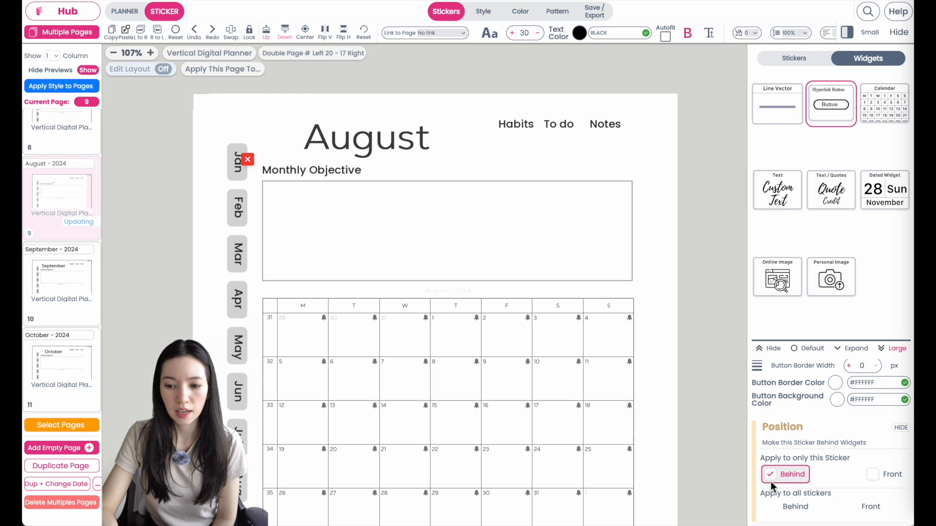
- Send the blank buttons covering the month titles on the July and June 2024 pages to Behind
scroll(65, 224, "up", 3)
left_click(60, 214)
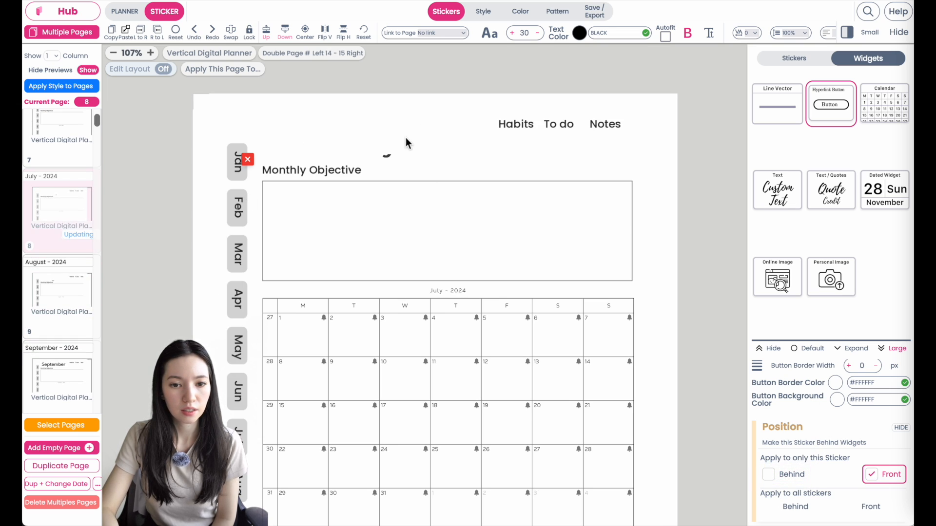
left_click(389, 135)
left_click(786, 478)
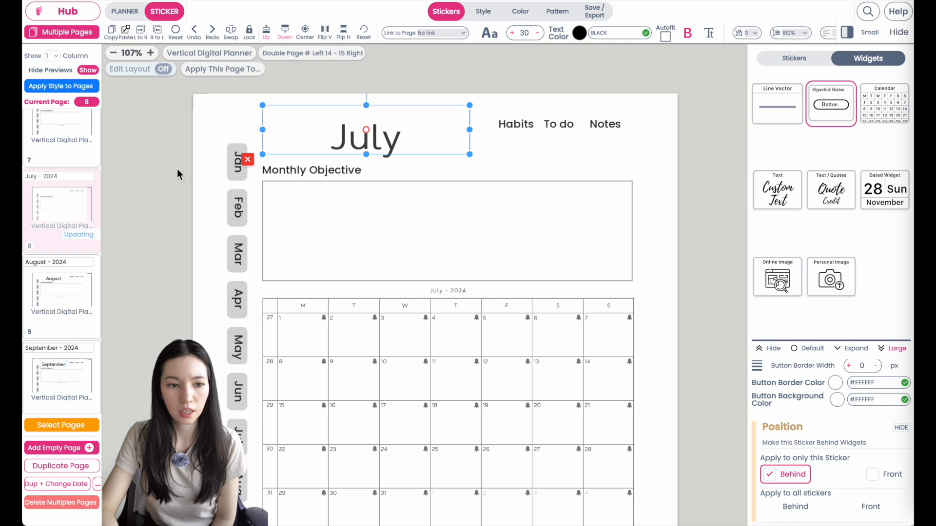
scroll(47, 170, "up", 2)
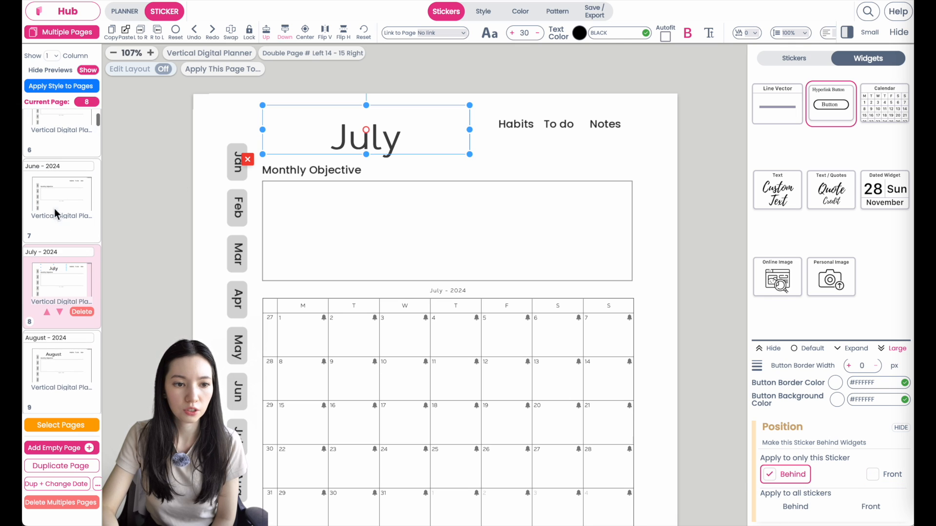
left_click(61, 195)
left_click(782, 475)
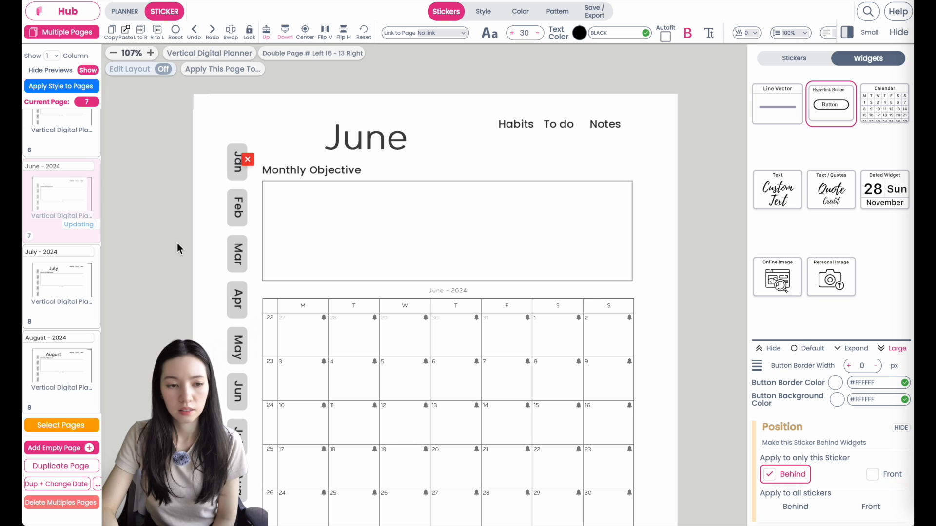
- Set the blank title buttons on the May and April 2024 pages to Behind, and open the March page
scroll(68, 156, "up", 1)
scroll(68, 156, "up", 2)
left_click(46, 198)
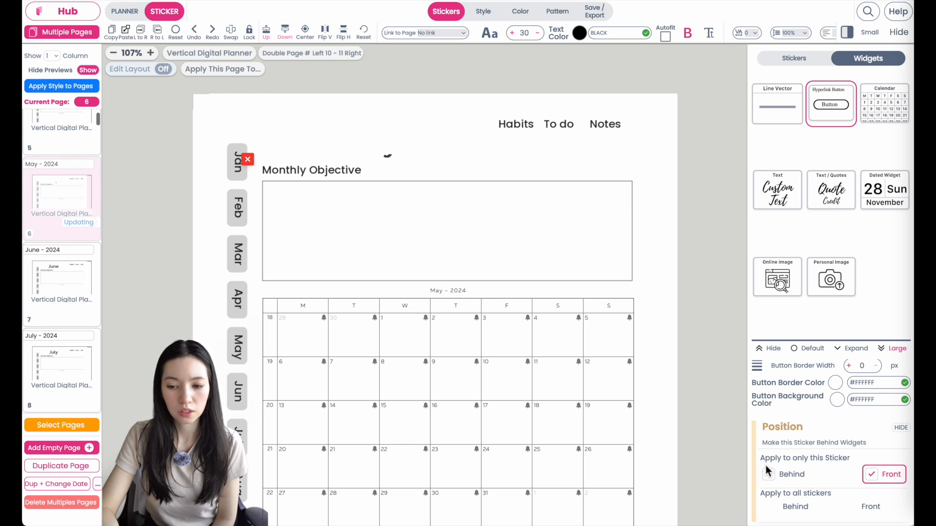
left_click(769, 476)
scroll(44, 190, "up", 2)
left_click(68, 200)
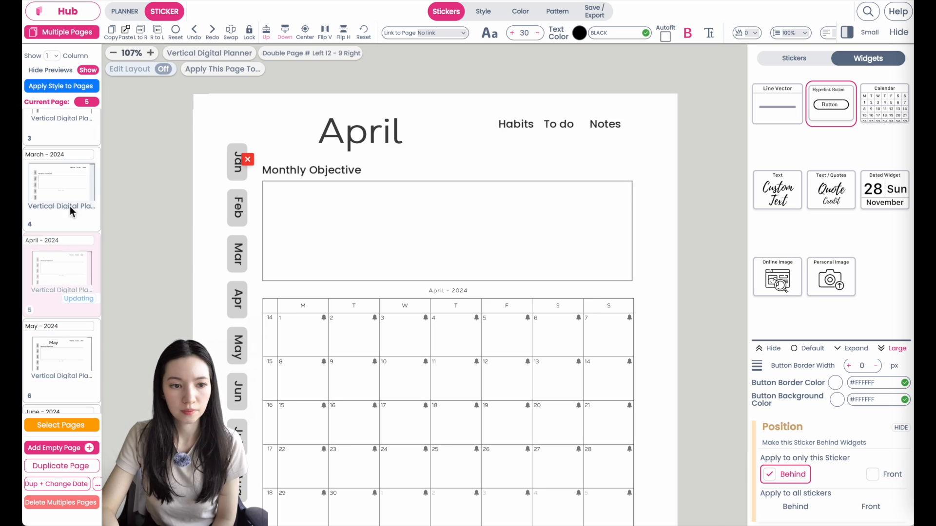
left_click(71, 195)
scroll(67, 177, "up", 1)
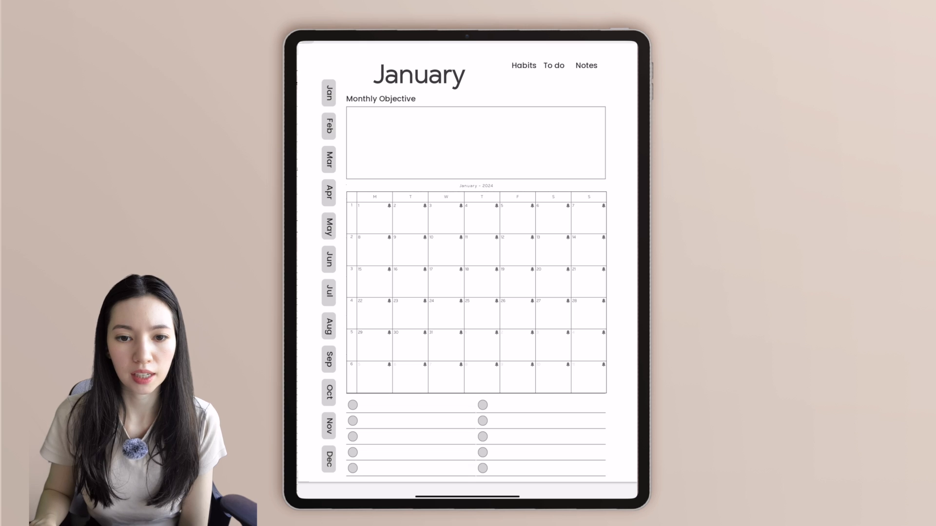
- Test the Habits, To do and Notes header links and the Jan and Feb side tabs in the exported PDF on the tablet
left_click(524, 65)
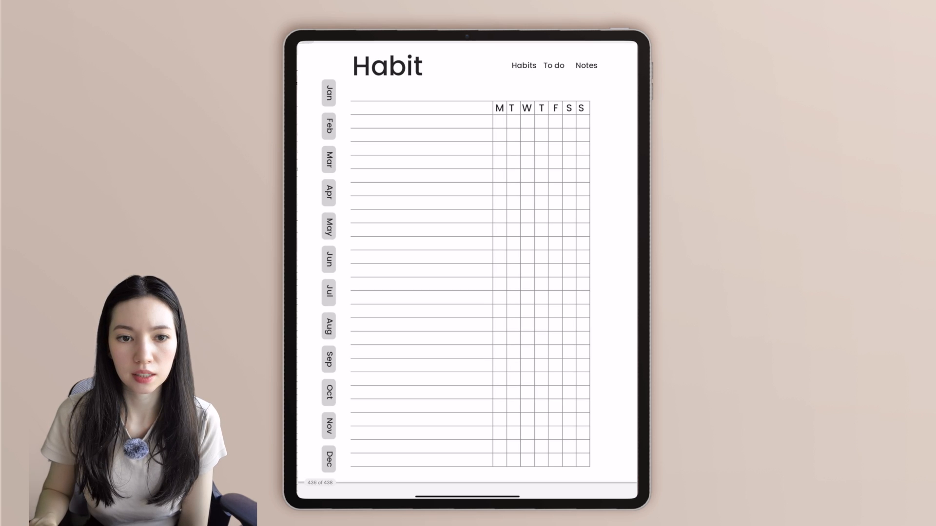
left_click(554, 65)
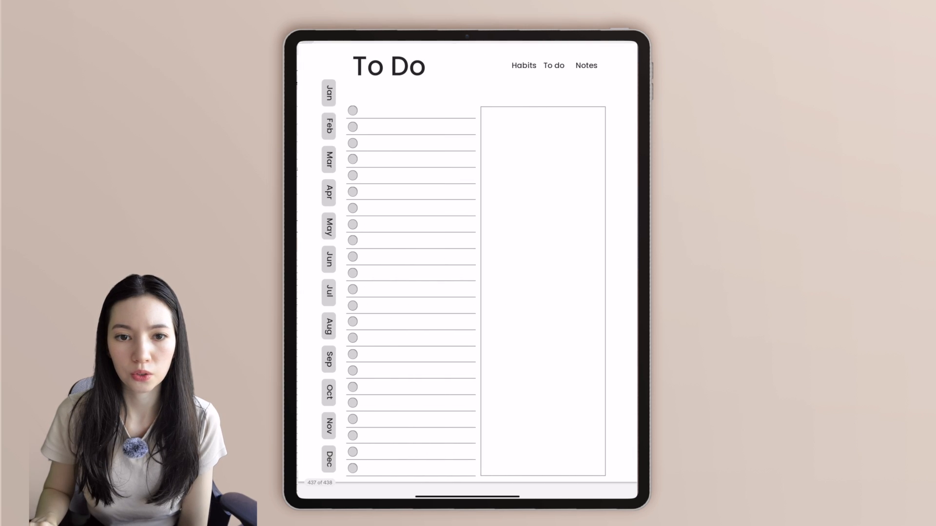
left_click(586, 65)
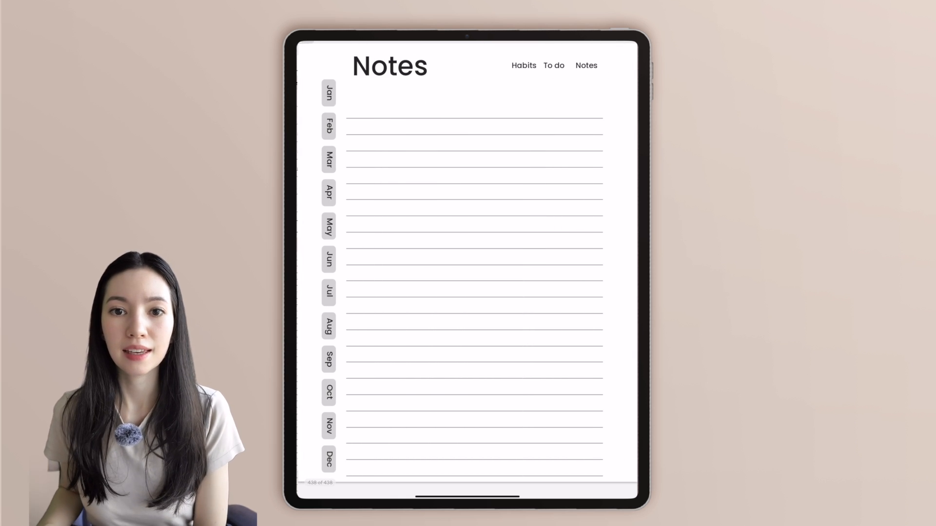
left_click(329, 93)
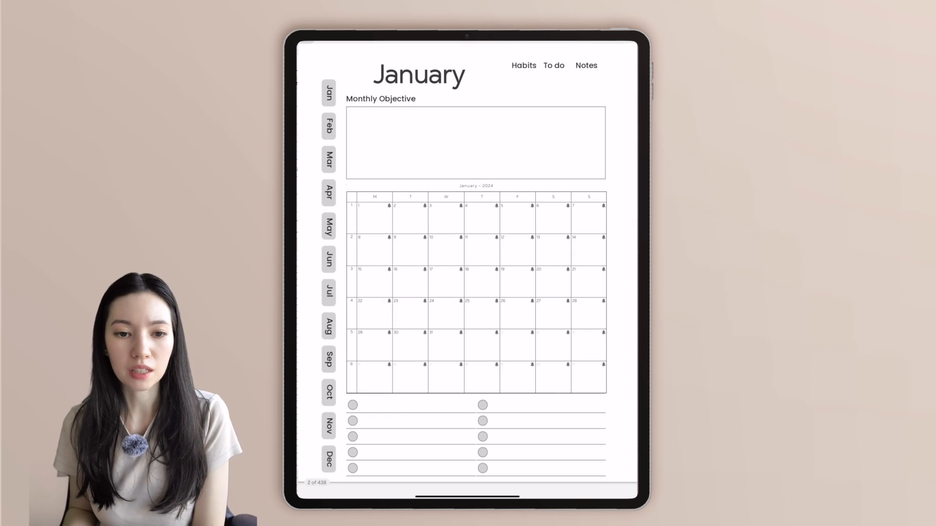
left_click(329, 126)
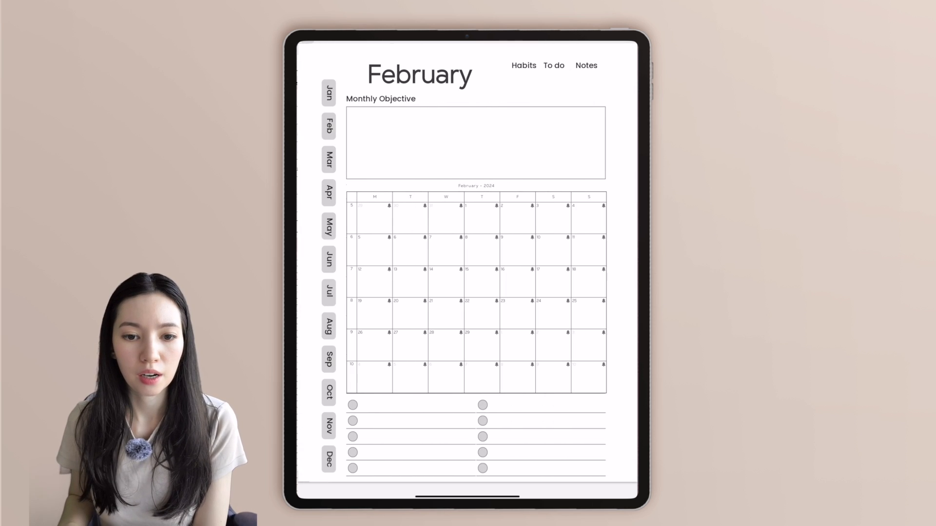
- Follow the 6 February reminder icon's external link to Google Calendar and bring up the new event form
left_click(425, 237)
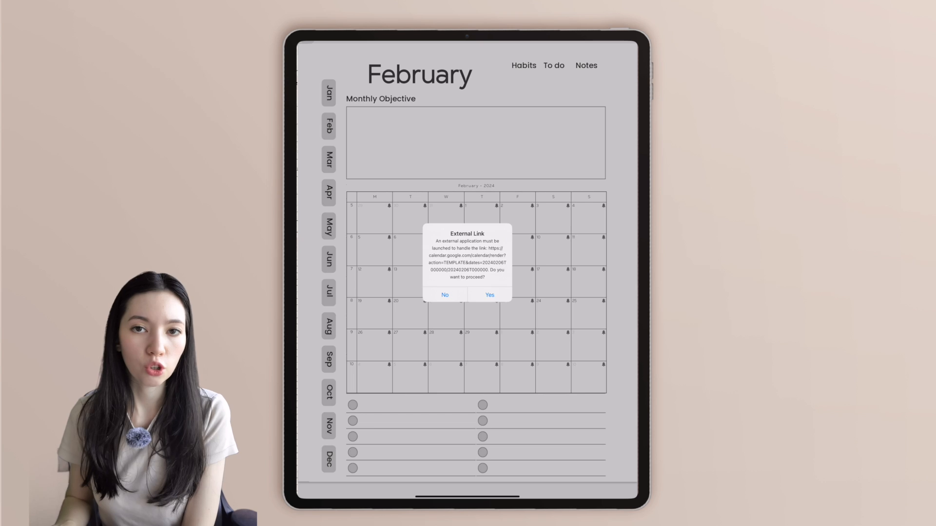
left_click(490, 295)
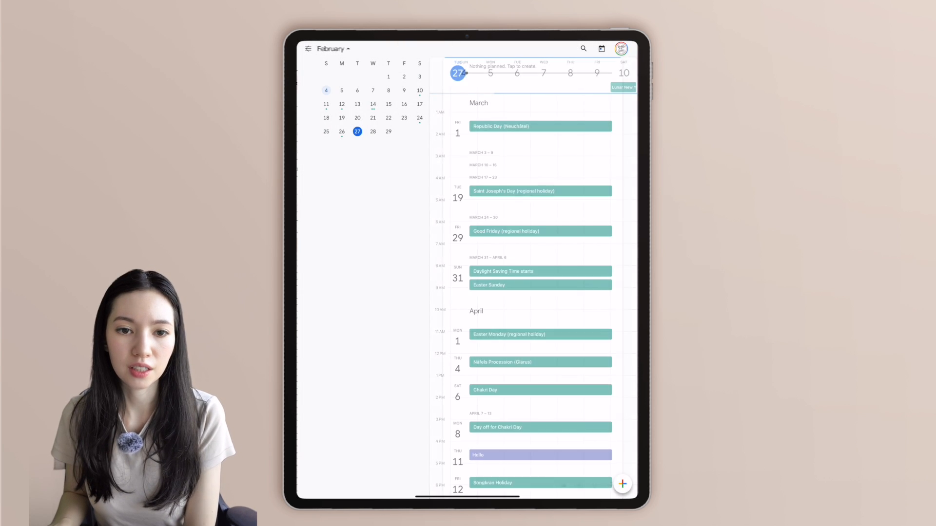
left_click(516, 307)
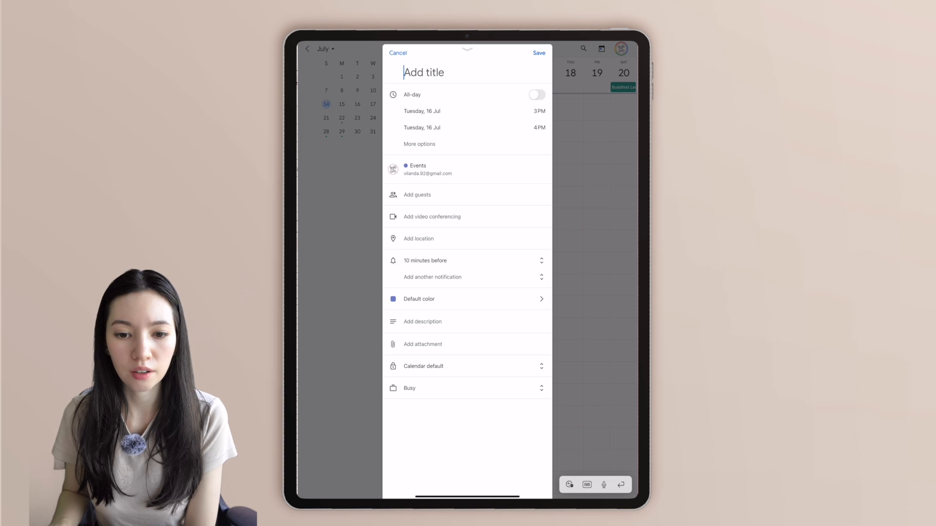
- Examine the start and end time choices in the new calendar event form
left_click(539, 111)
left_click(539, 111)
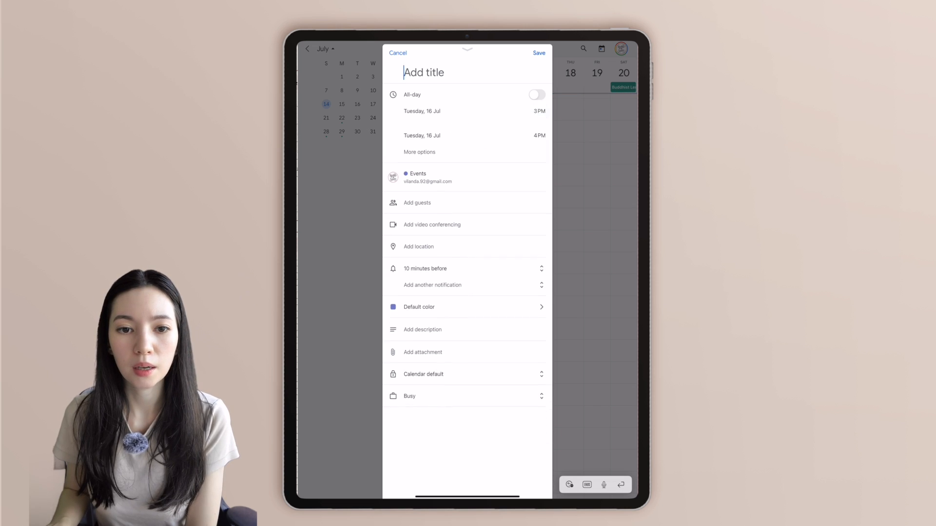
left_click(539, 127)
left_click(539, 128)
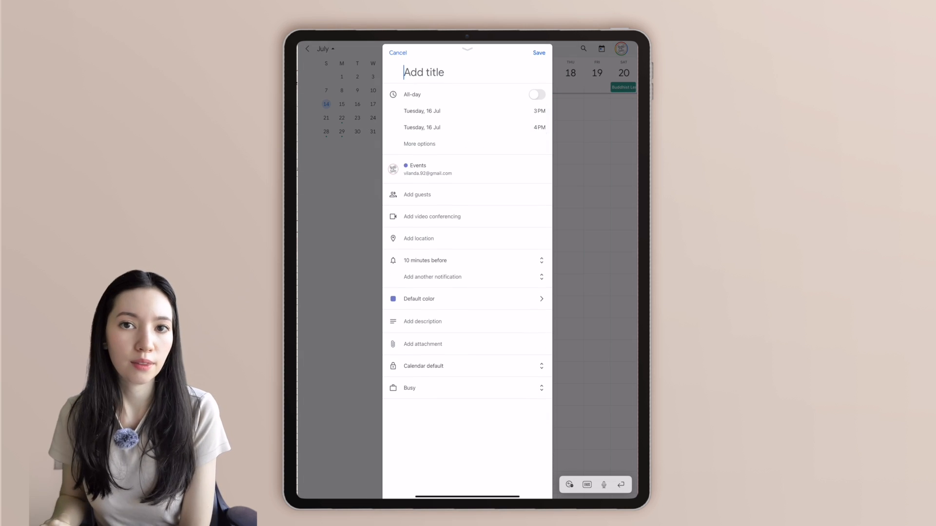